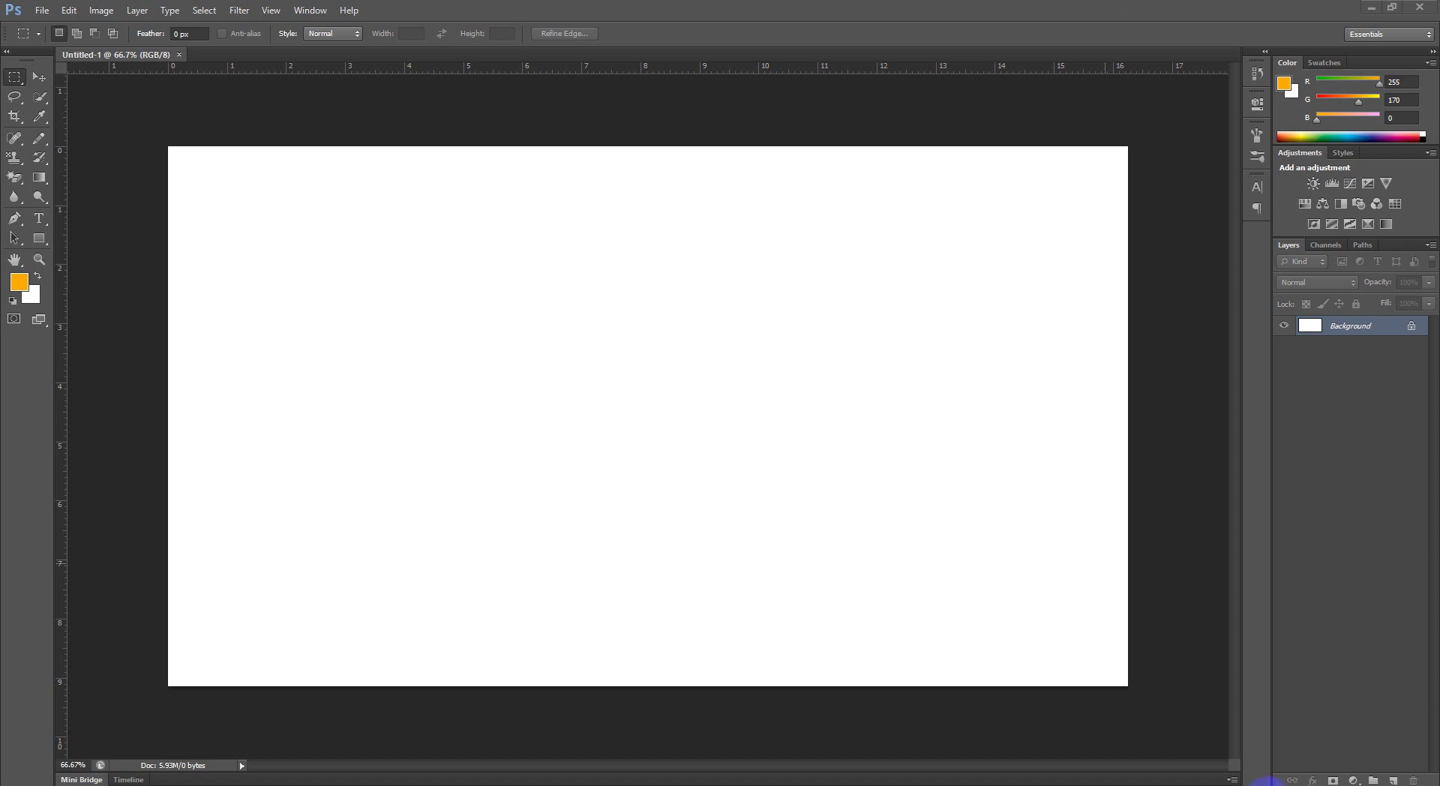
Step: Convert the Background into Layer 0, then undo back to the locked Background
click(1269, 784)
click(1221, 711)
click(1344, 330)
click(1308, 330)
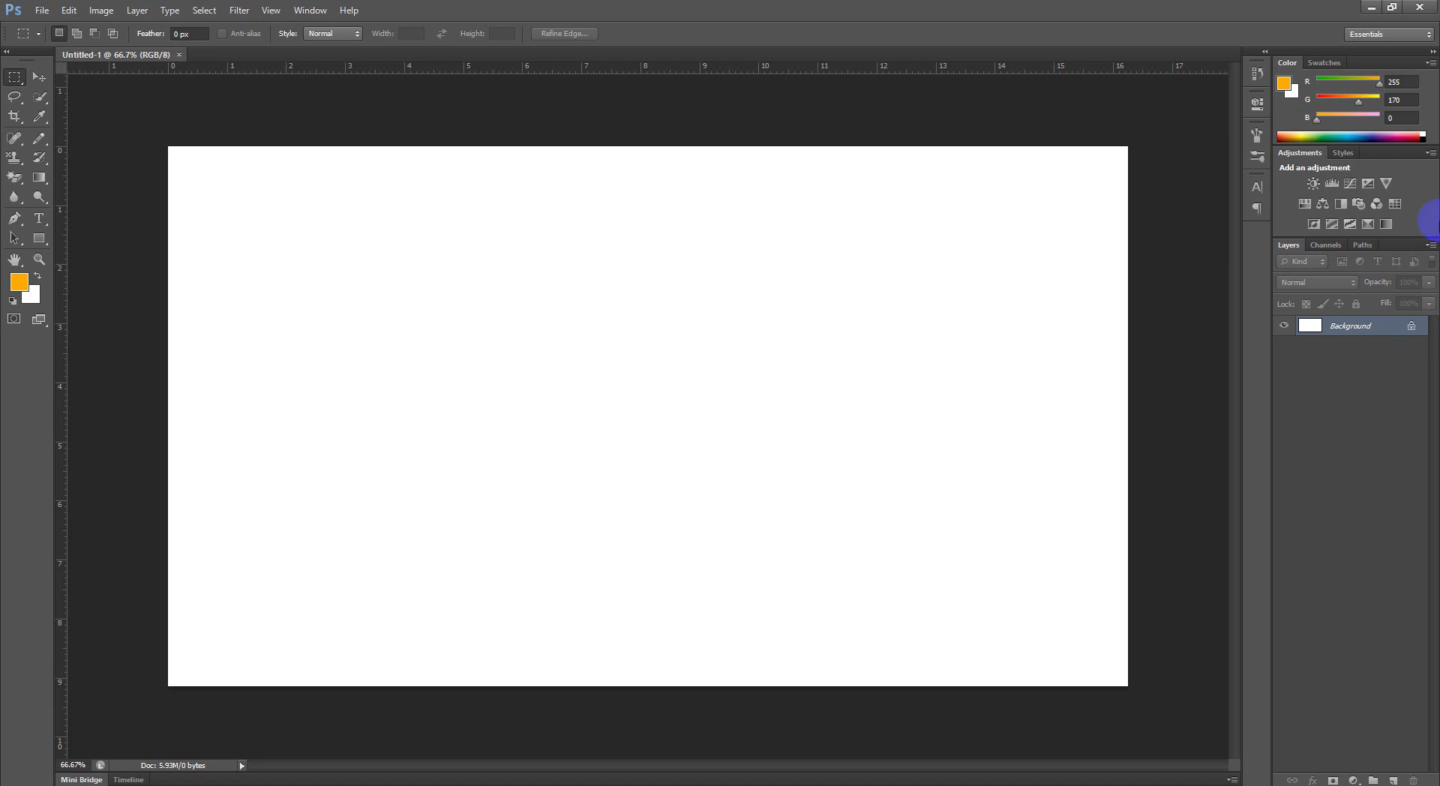
click(568, 270)
drag(1414, 325, 1411, 335)
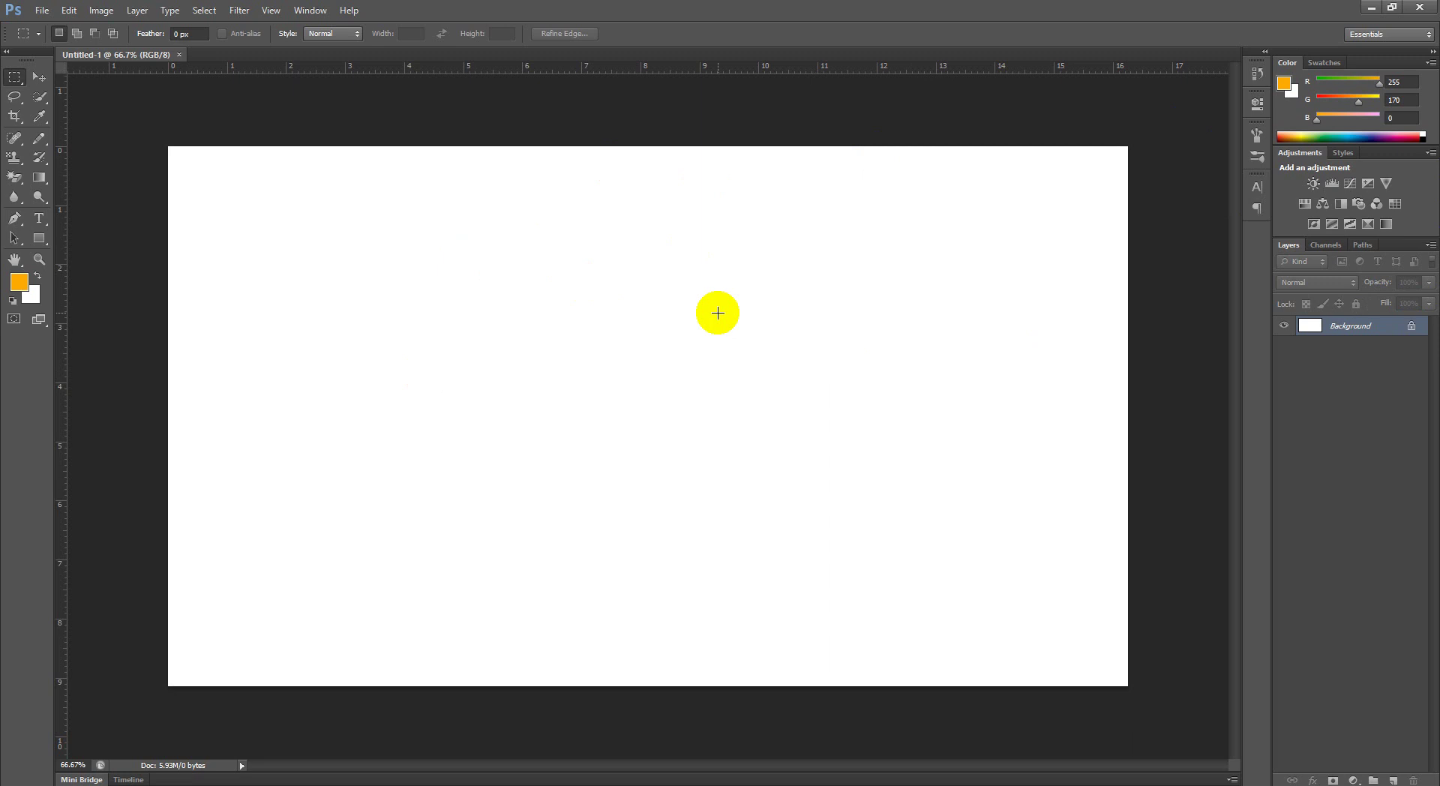
double_click(1395, 327)
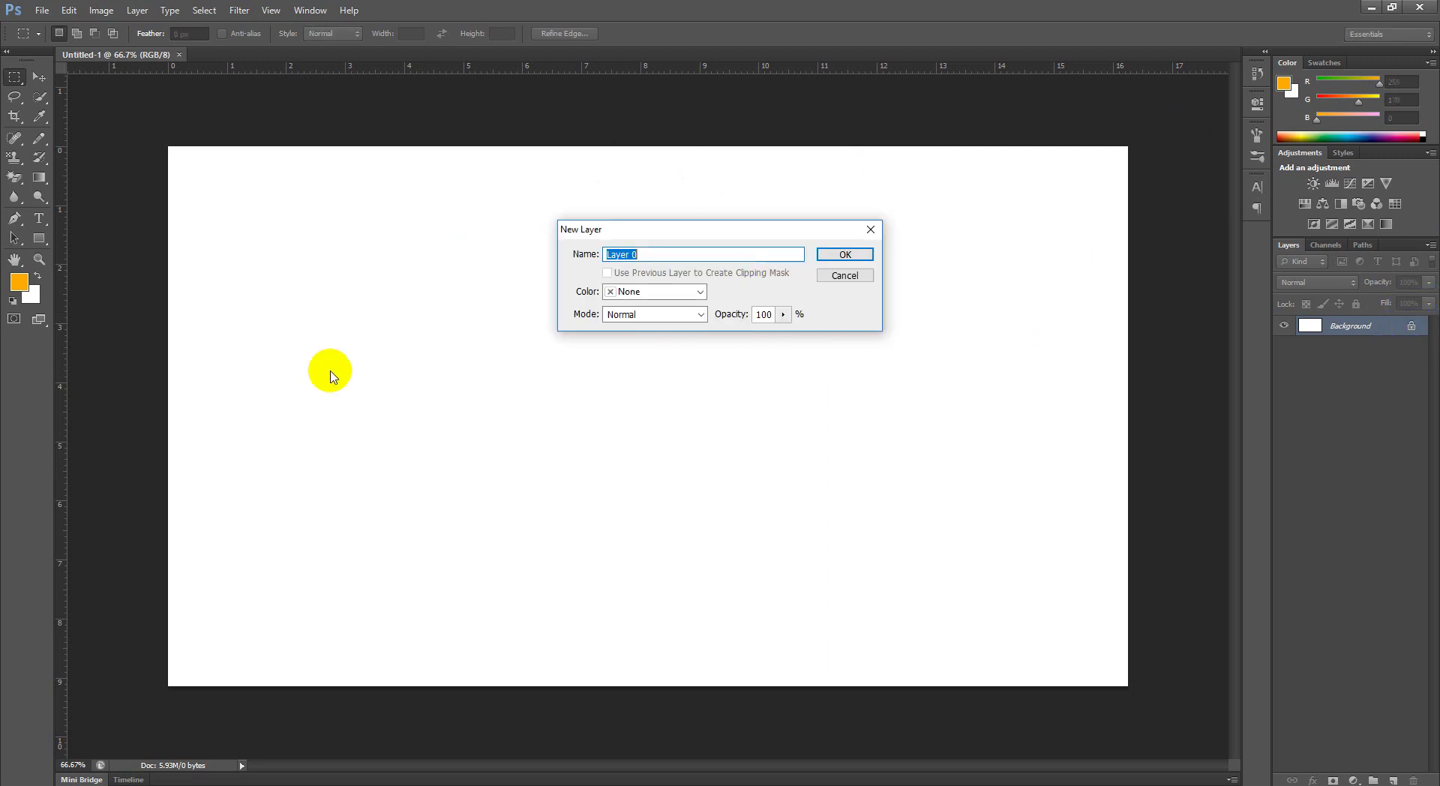
click(844, 254)
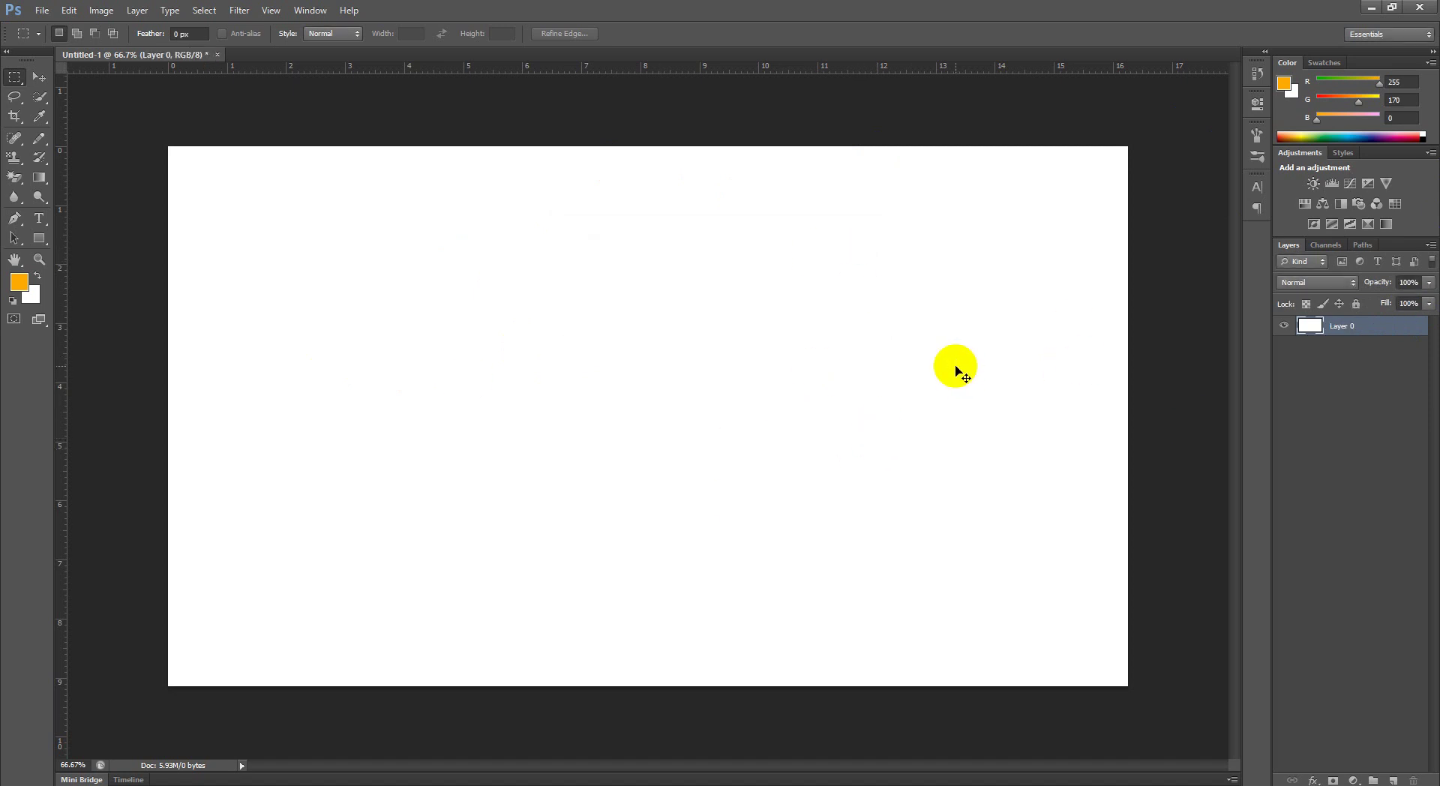
key(ctrl+z)
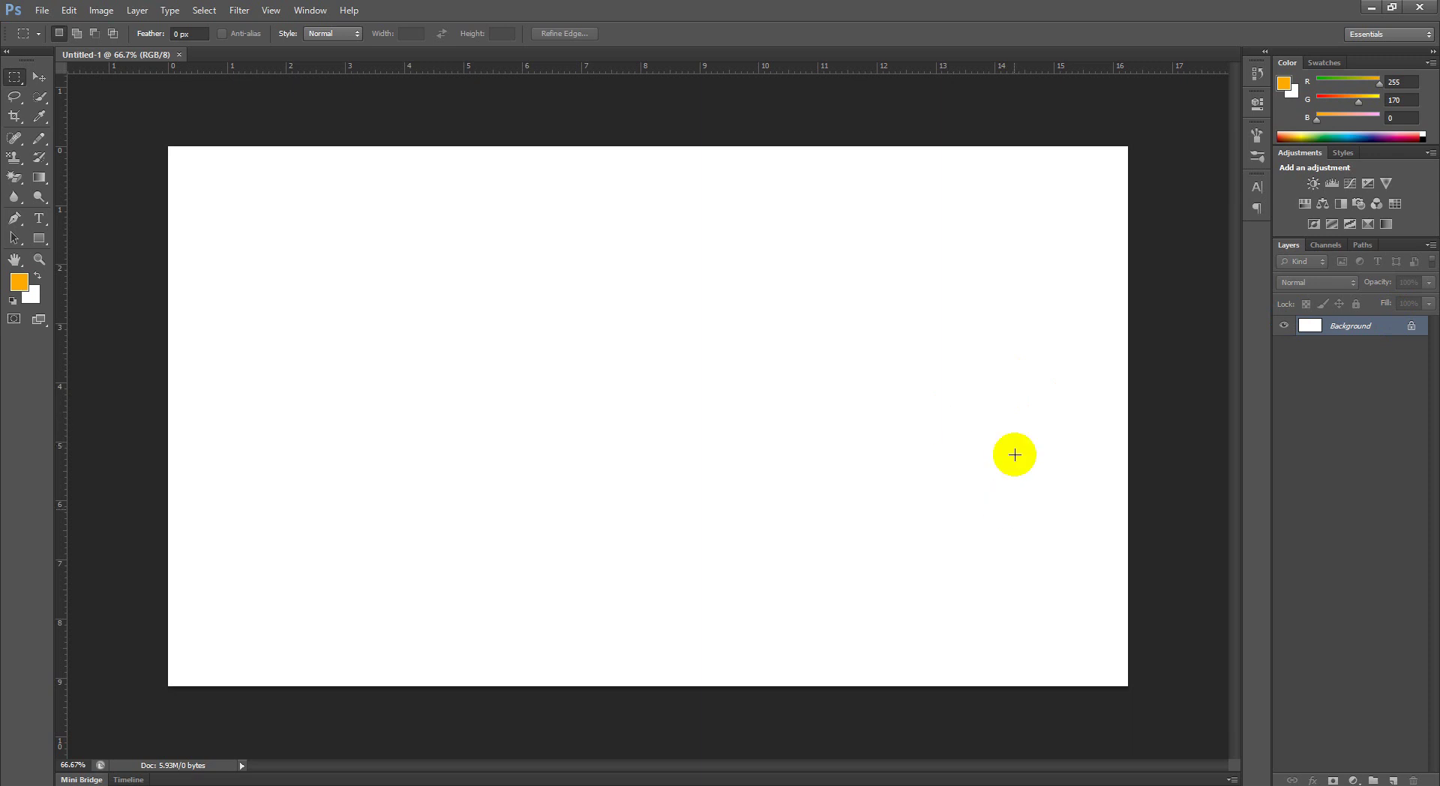
Step: Draw a large square left of the canvas centre with the Rectangle Tool
click(39, 240)
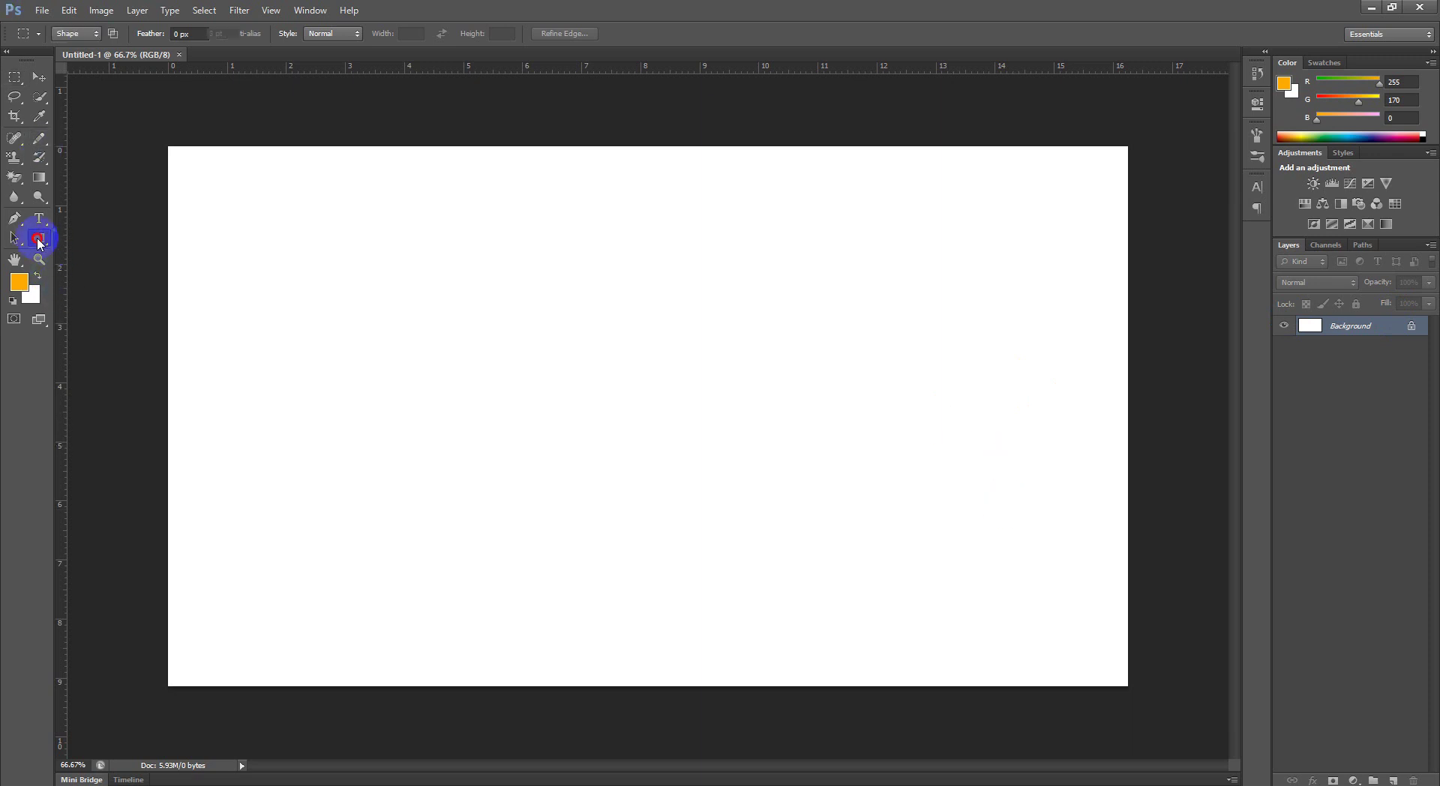
mouse_move(39, 241)
mouse_down()
mouse_move(84, 270)
mouse_move(60, 240)
mouse_move(115, 268)
mouse_move(144, 258)
mouse_move(108, 276)
mouse_move(12, 260)
mouse_up()
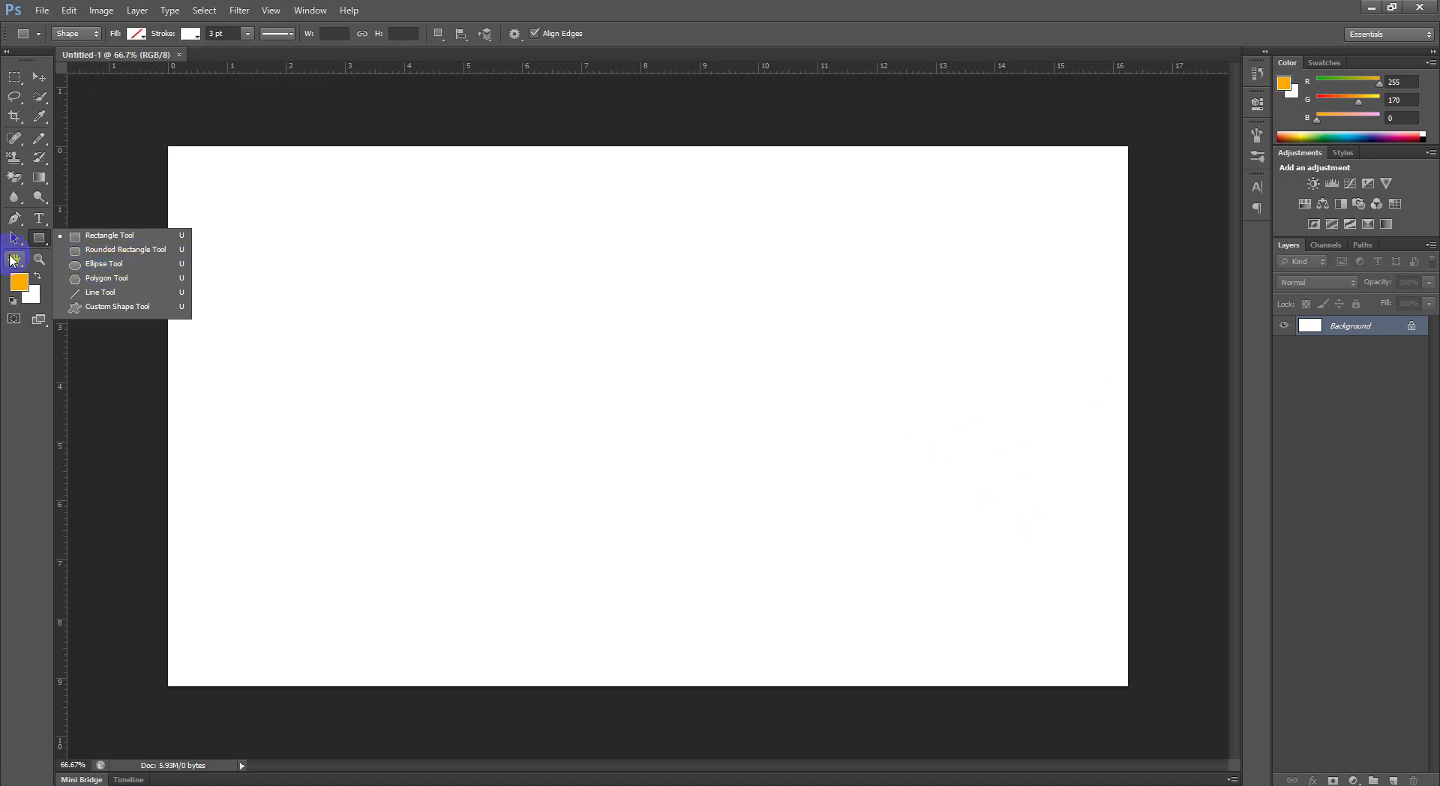
drag(12, 260, 83, 243)
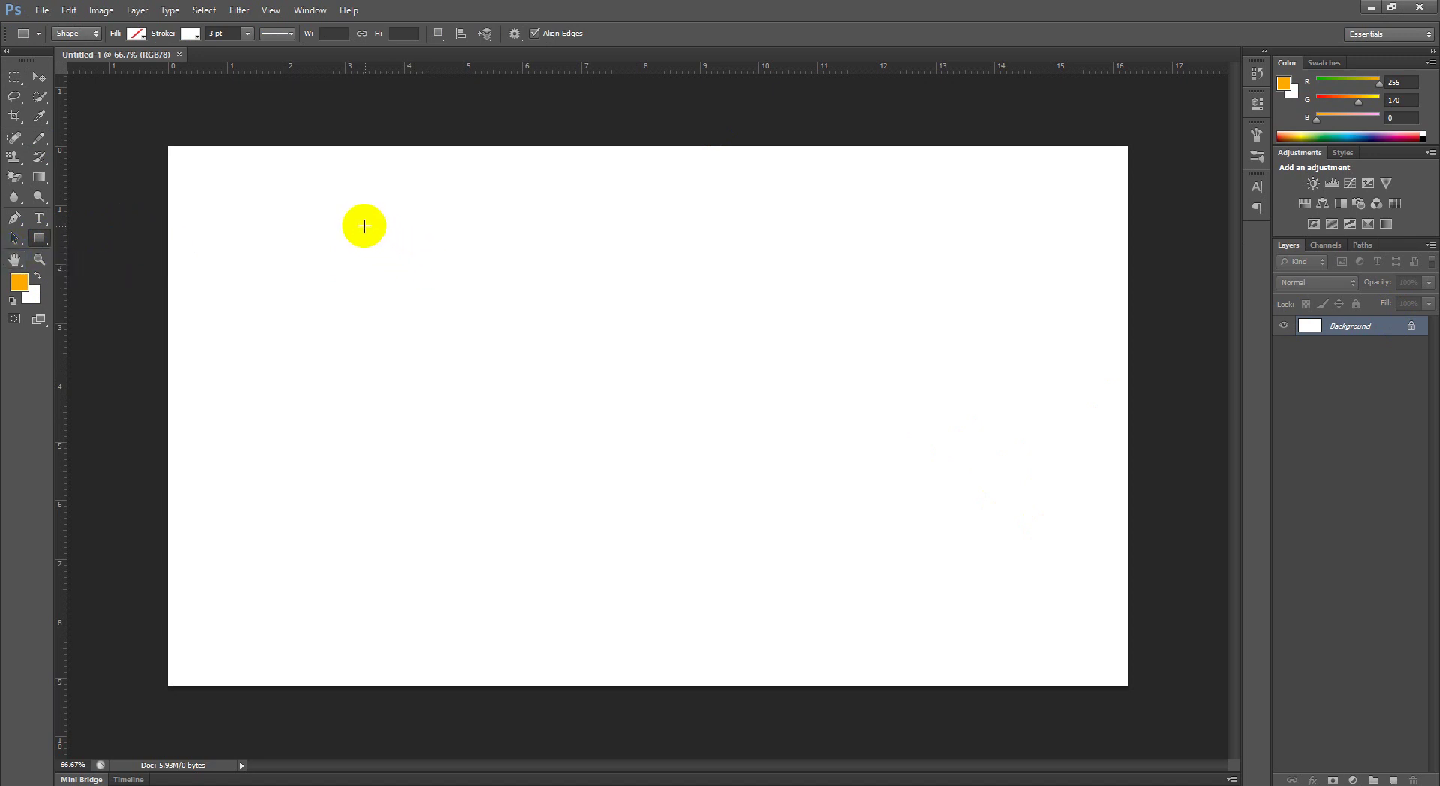
mouse_move(363, 221)
mouse_down()
mouse_move(570, 474)
mouse_move(678, 539)
mouse_up()
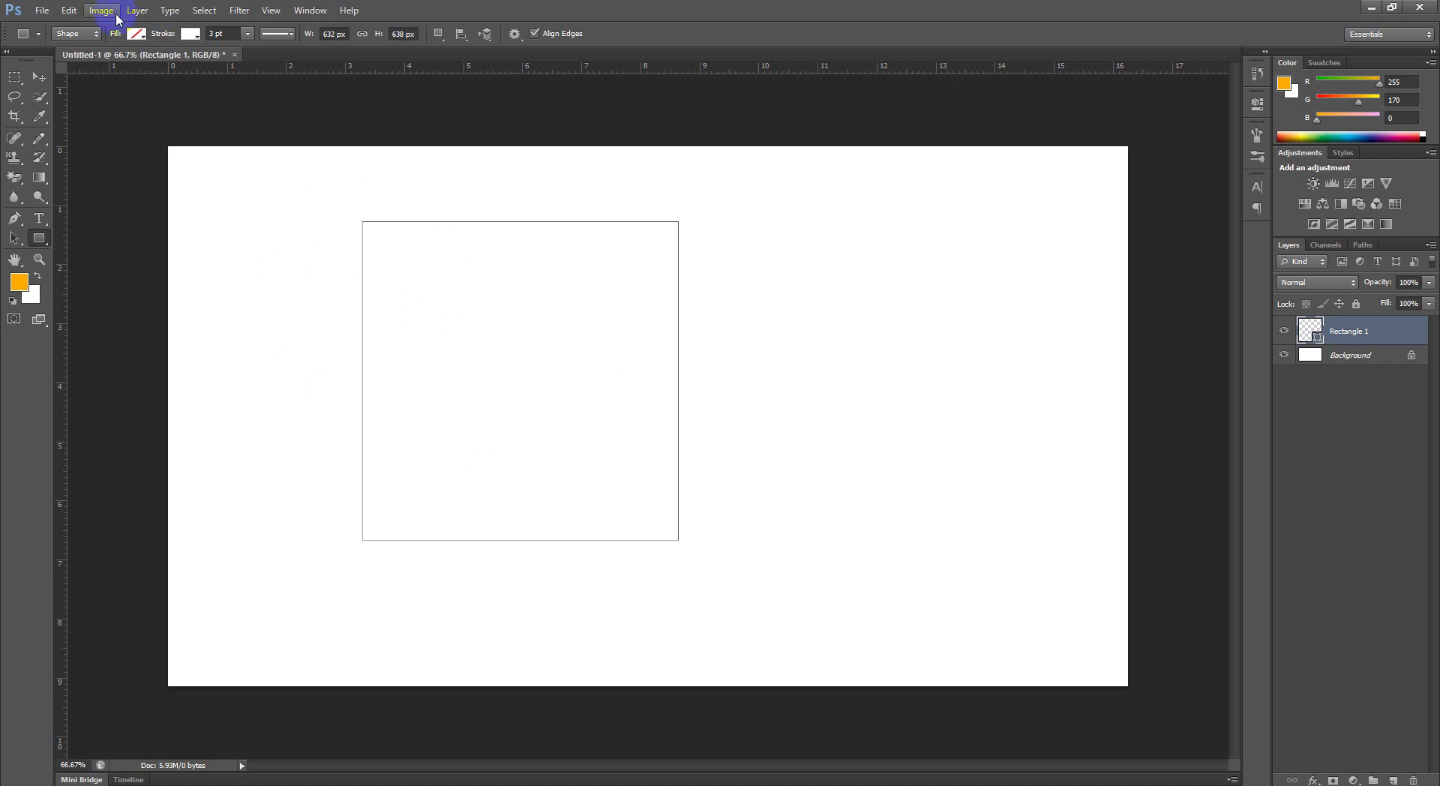
Step: Give the rectangle the recent orange fill and no stroke colour
click(140, 34)
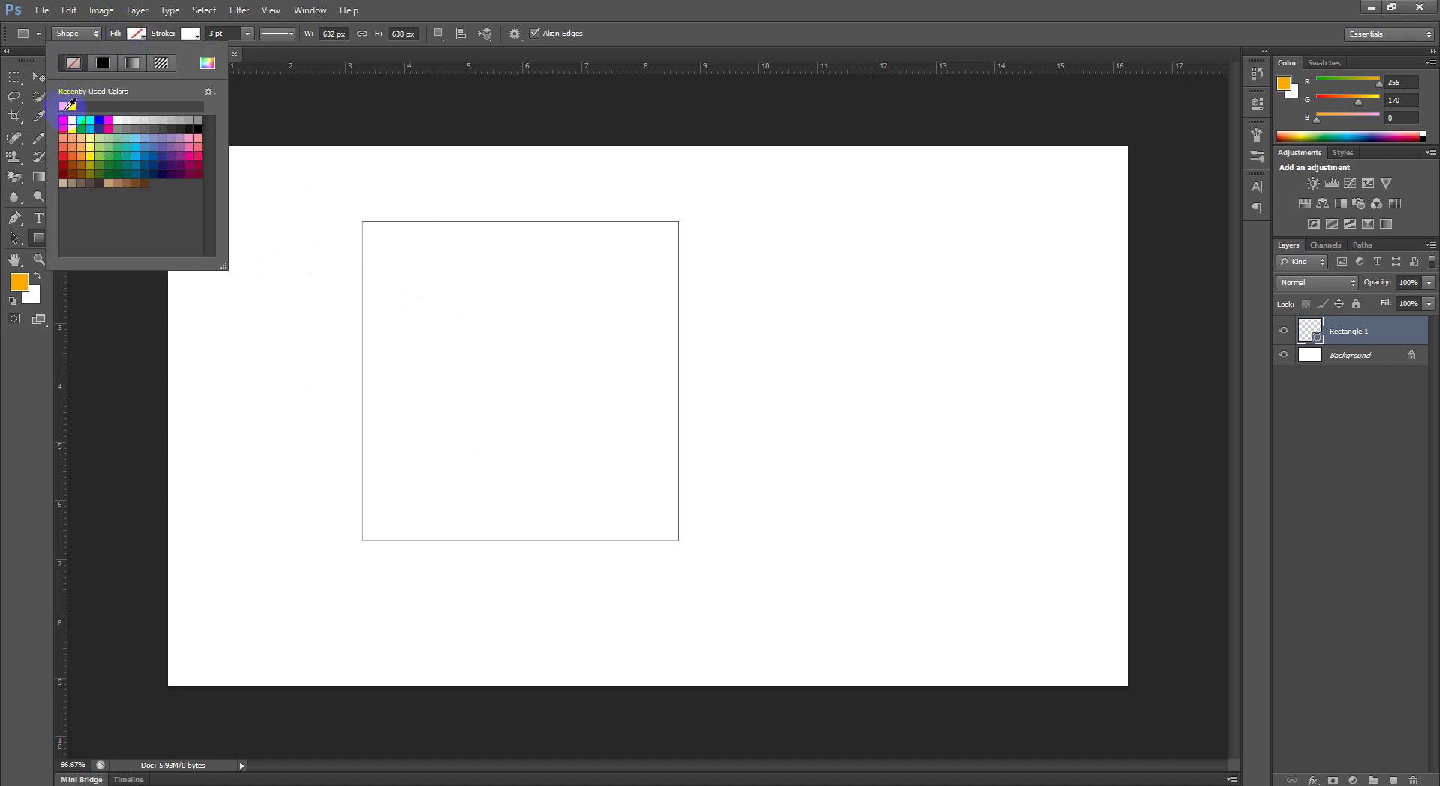
click(66, 106)
click(190, 34)
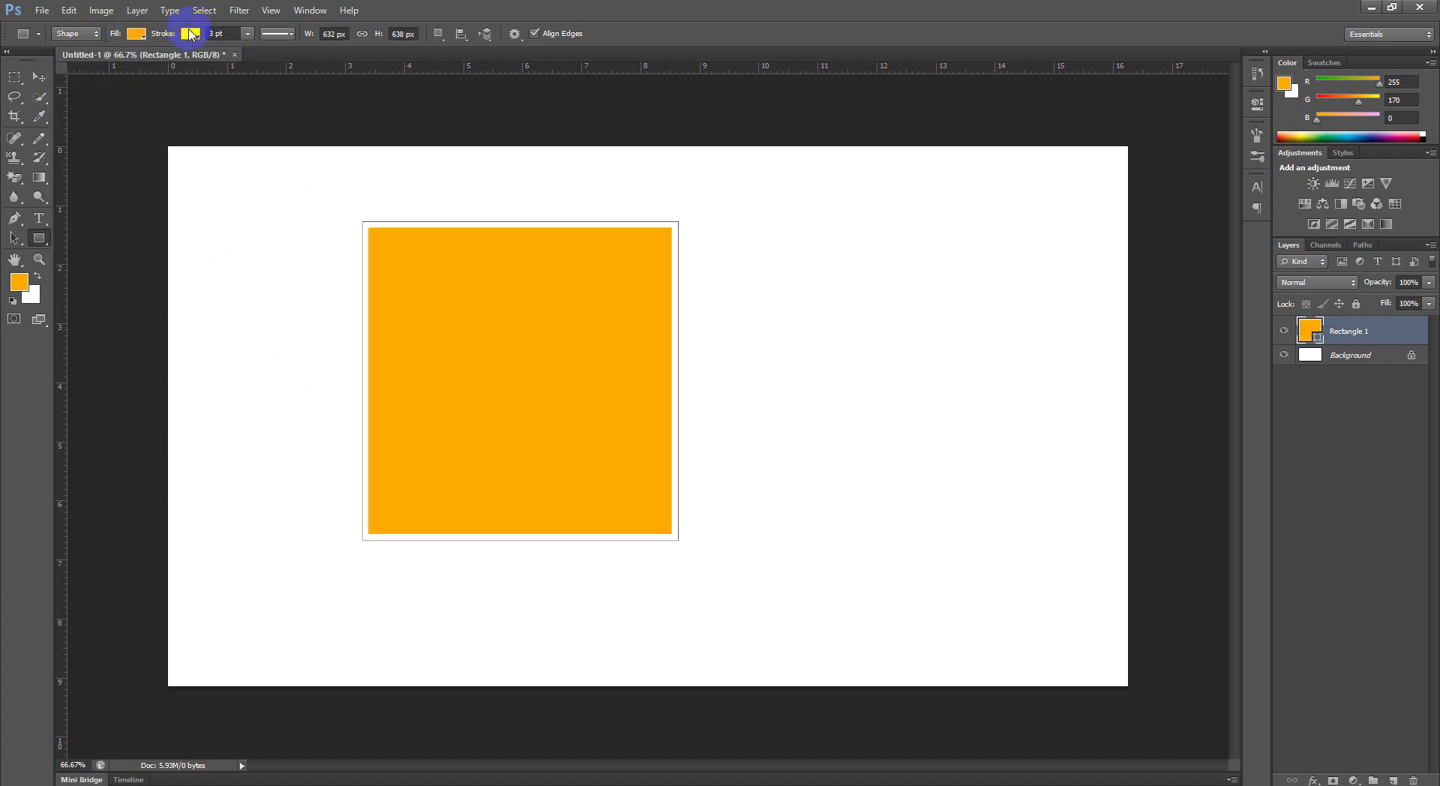
click(128, 63)
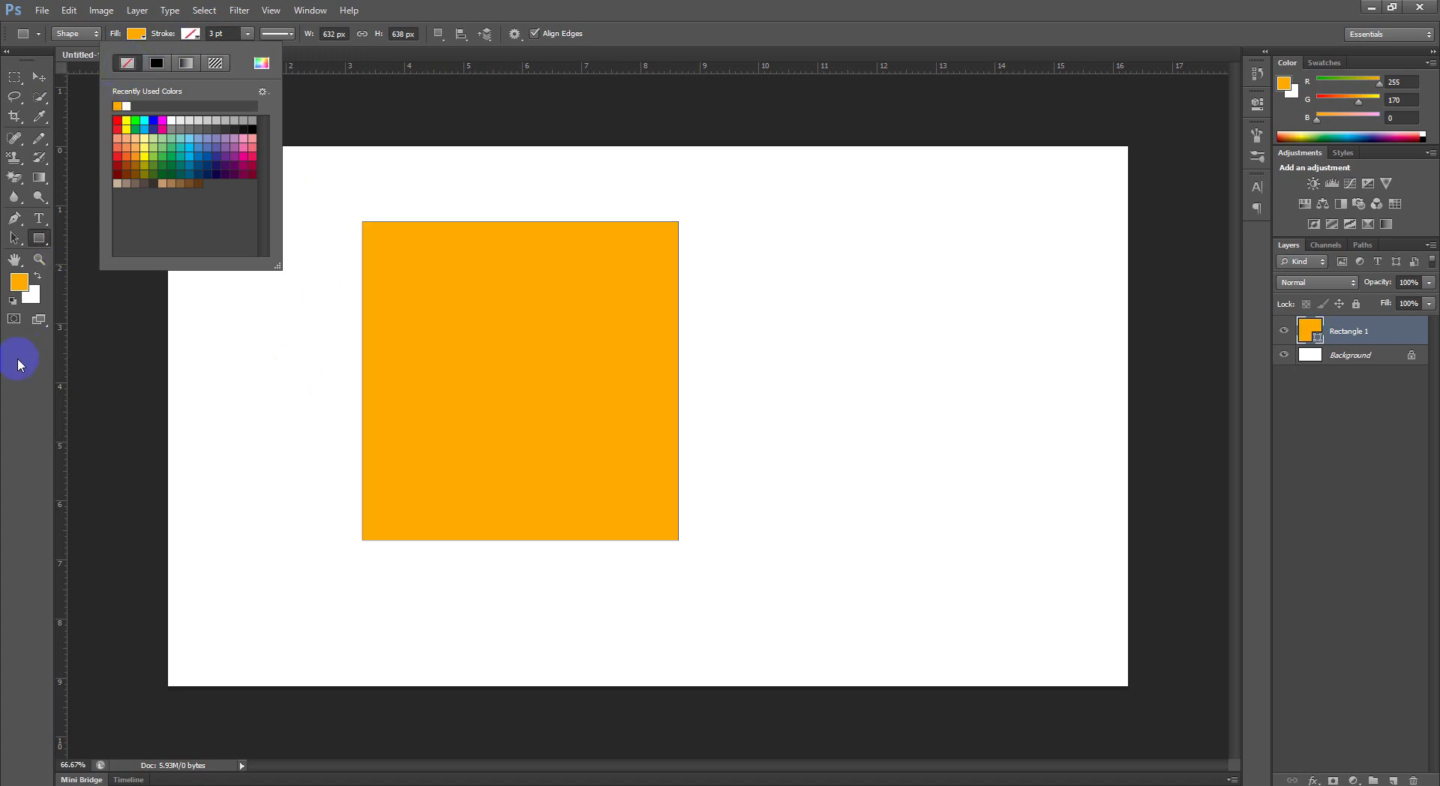
click(56, 92)
click(39, 77)
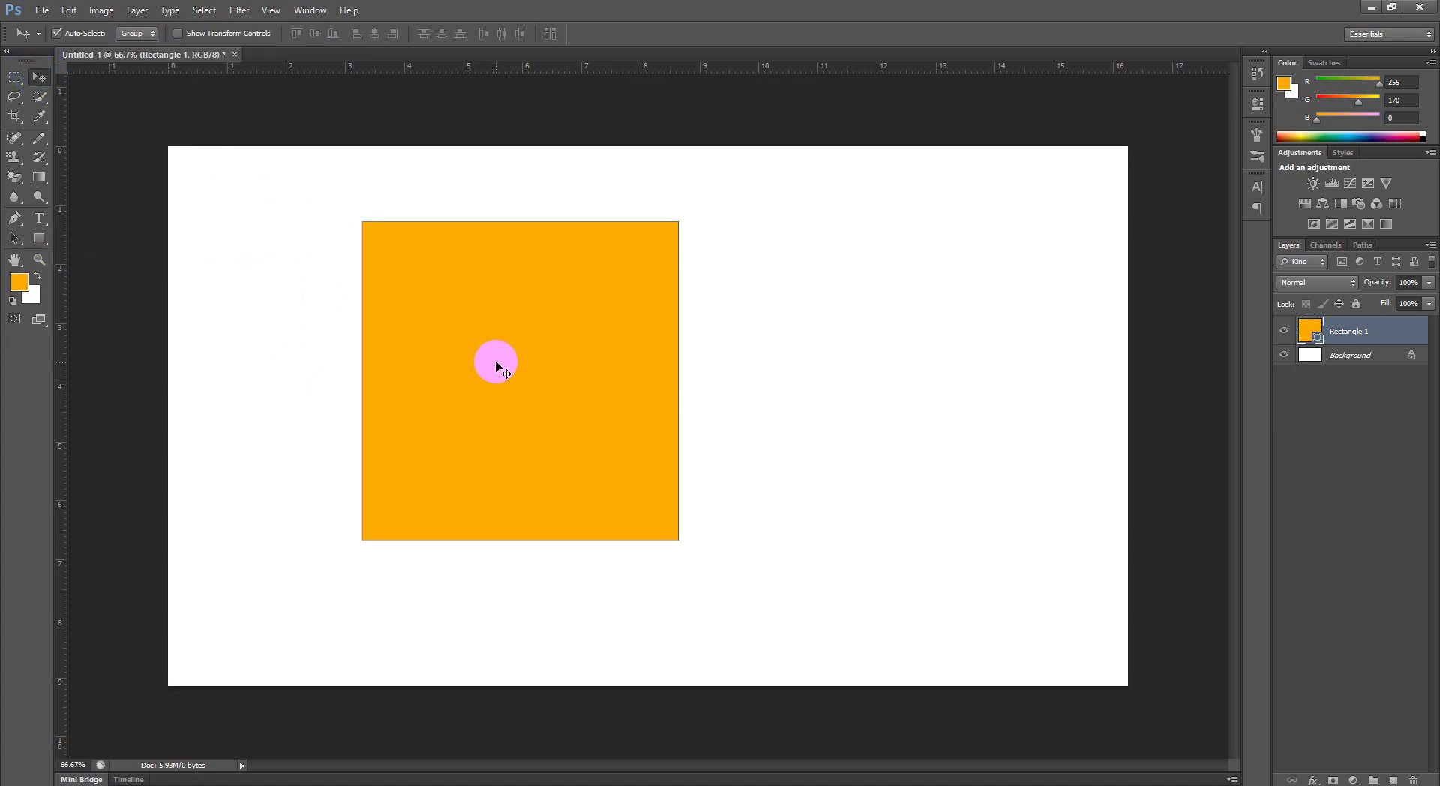
Step: Drag the orange square toward the canvas centre and start renaming Rectangle 1
mouse_move(498, 363)
mouse_down()
mouse_move(503, 400)
mouse_move(604, 407)
mouse_up()
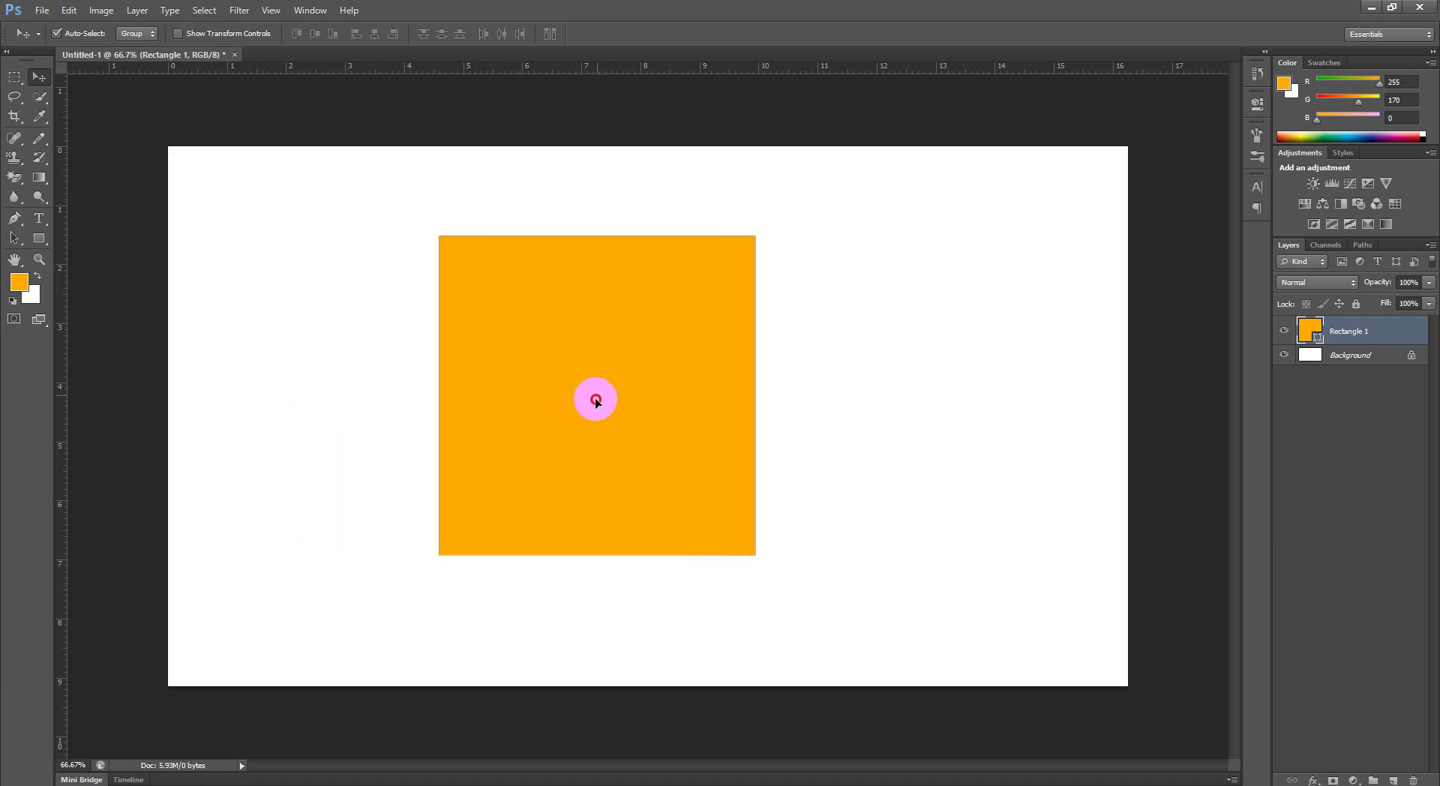
double_click(1357, 336)
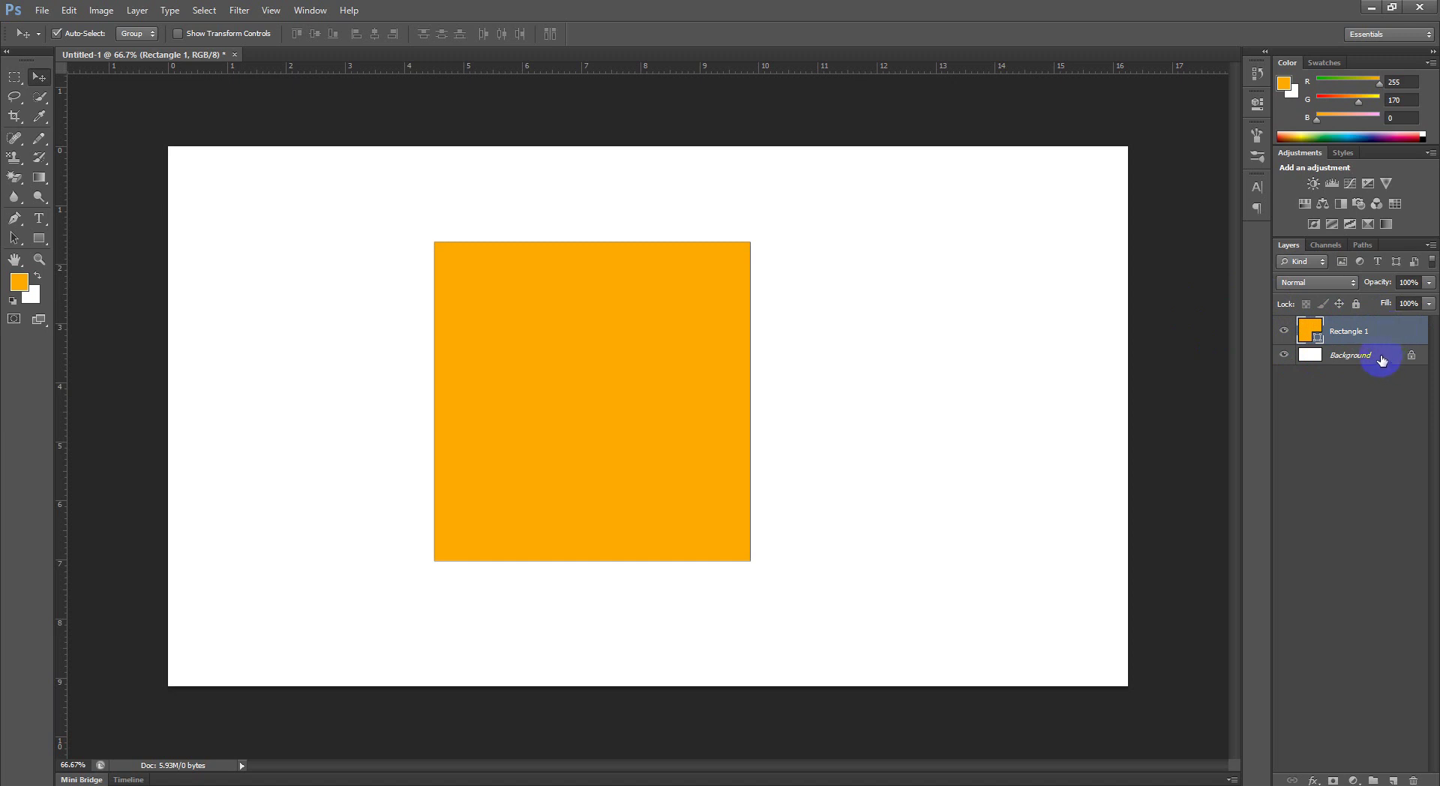
Step: Switch between Background and Rectangle 1, then bring up Rectangle 1's layer menu
click(1383, 361)
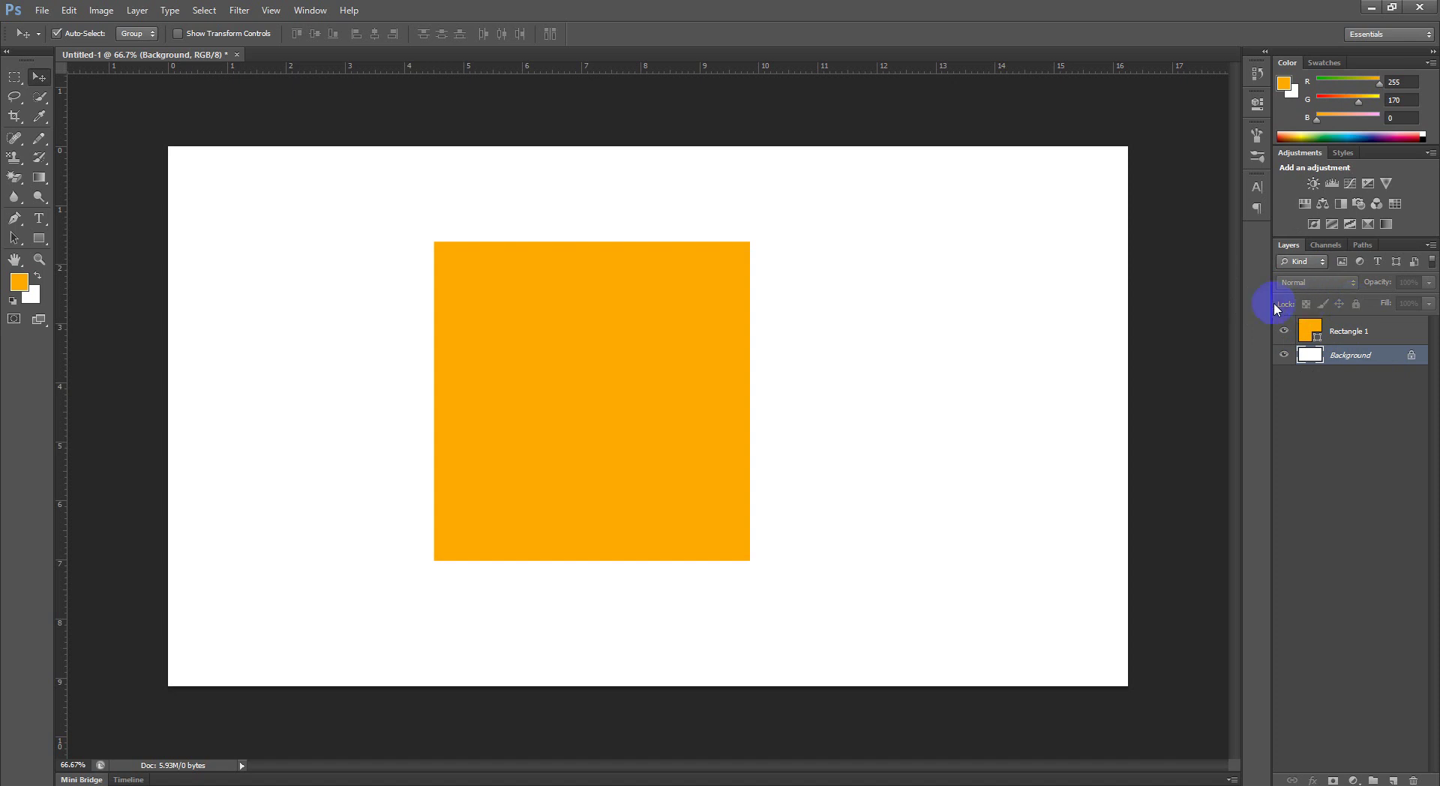
click(1391, 358)
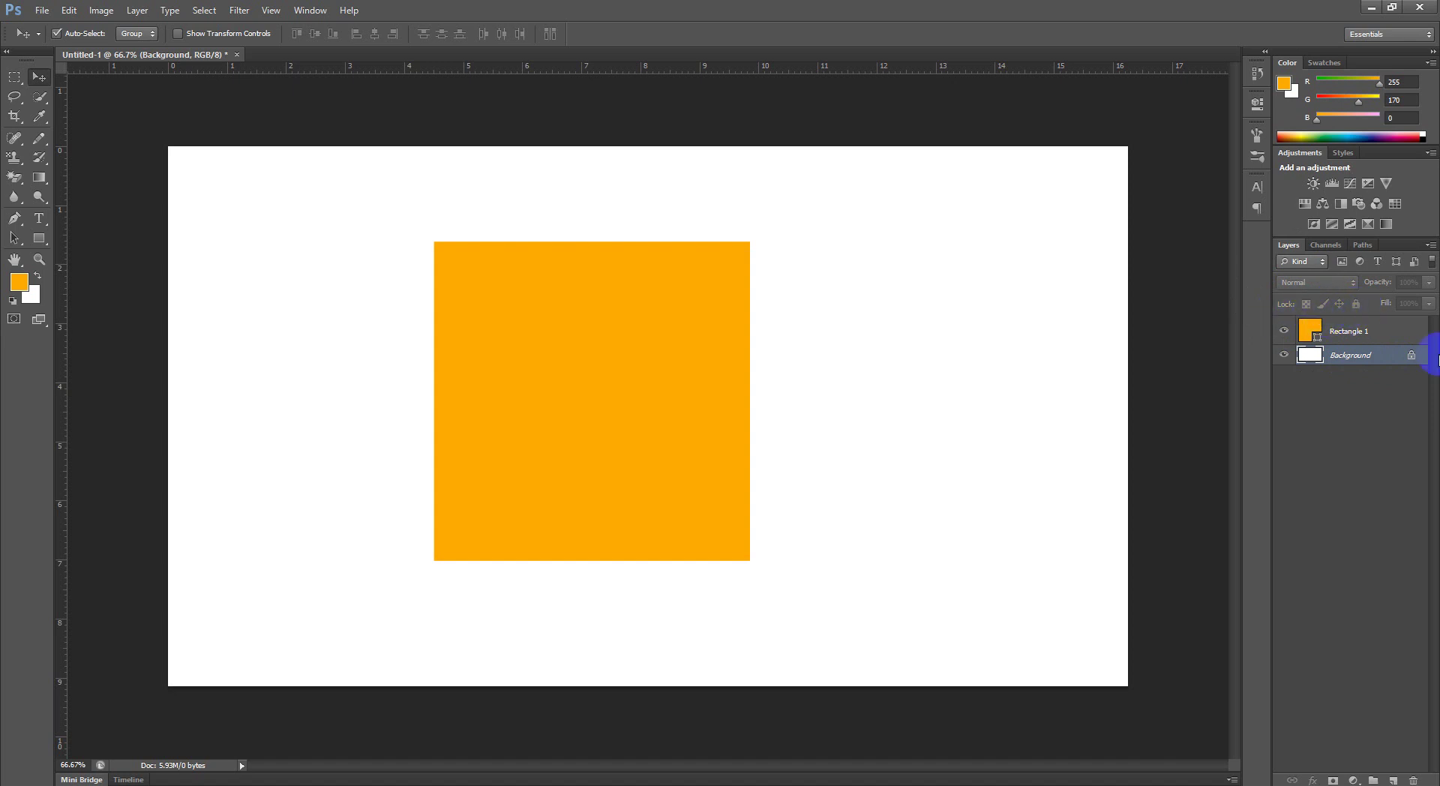
click(1393, 334)
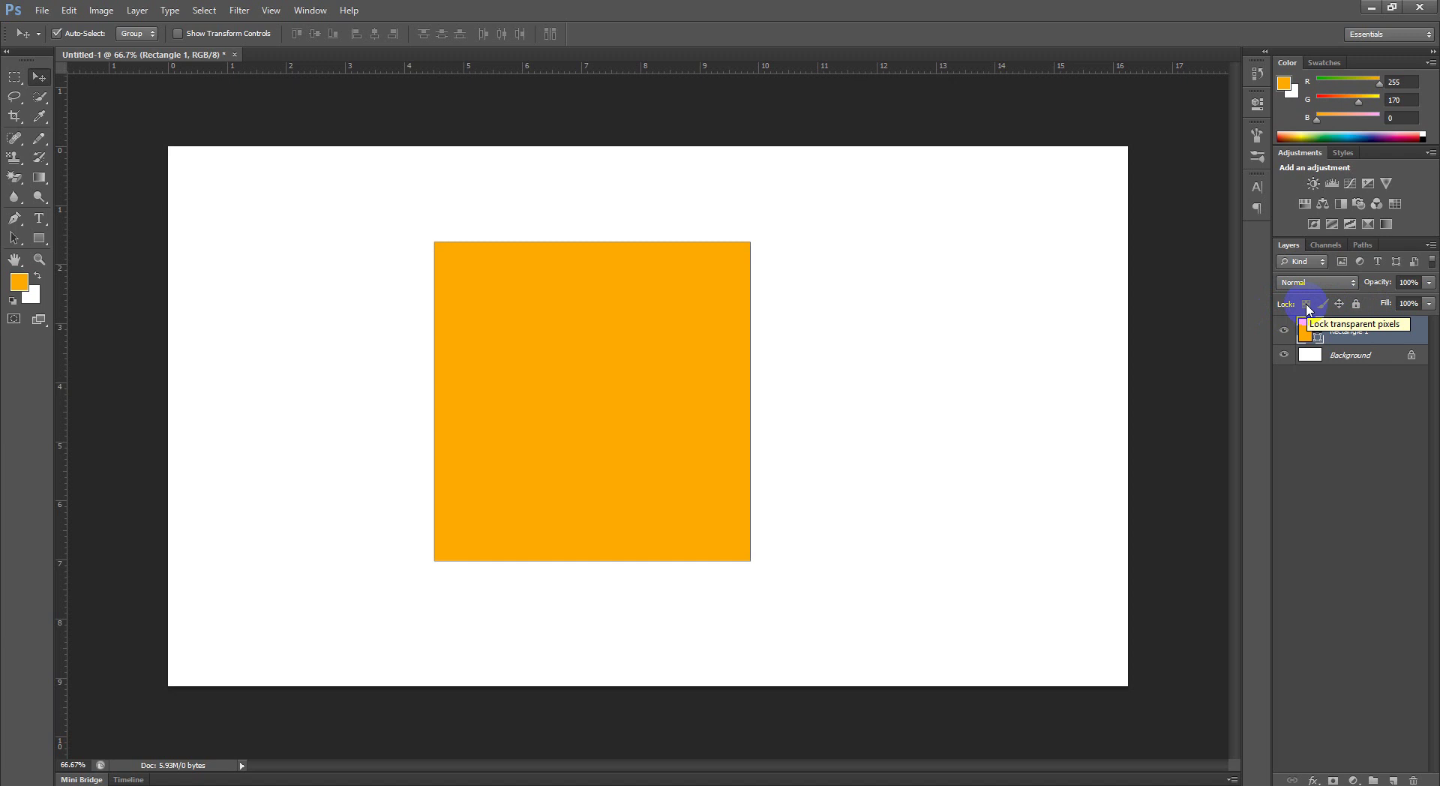
click(1383, 333)
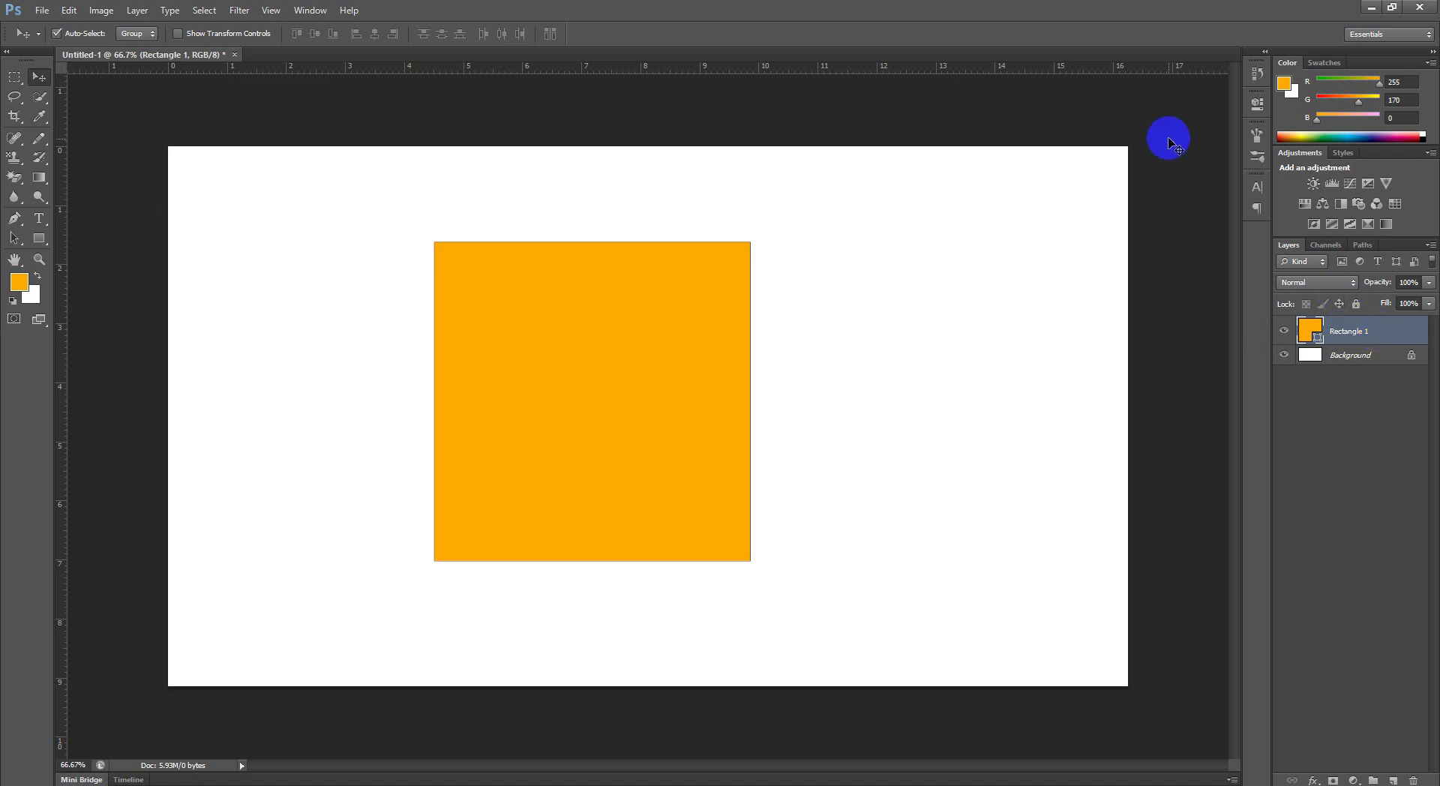
right_click(1402, 330)
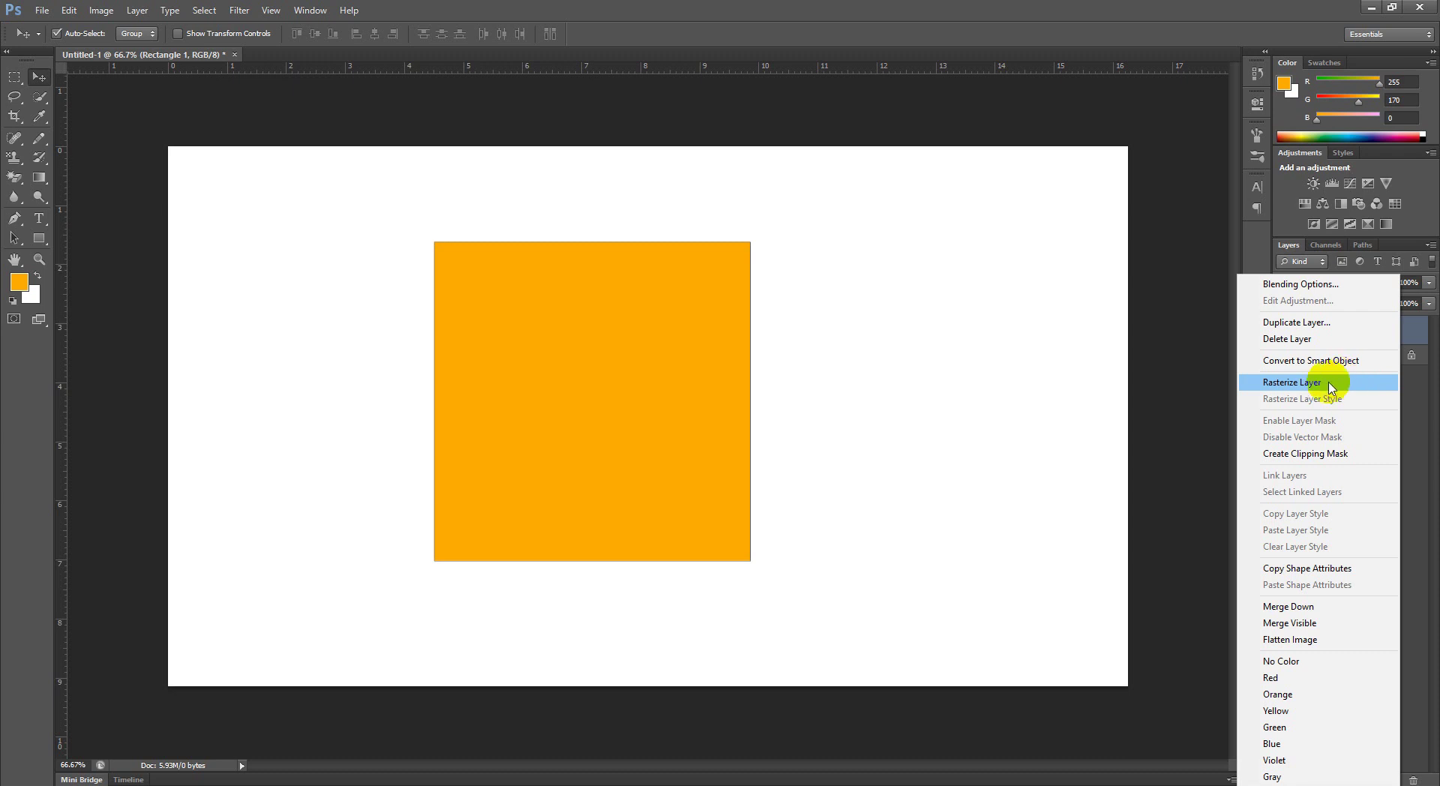
Step: Rasterize Rectangle 1, try its transparency and pixel locks, and nudge the square up-left
click(1361, 382)
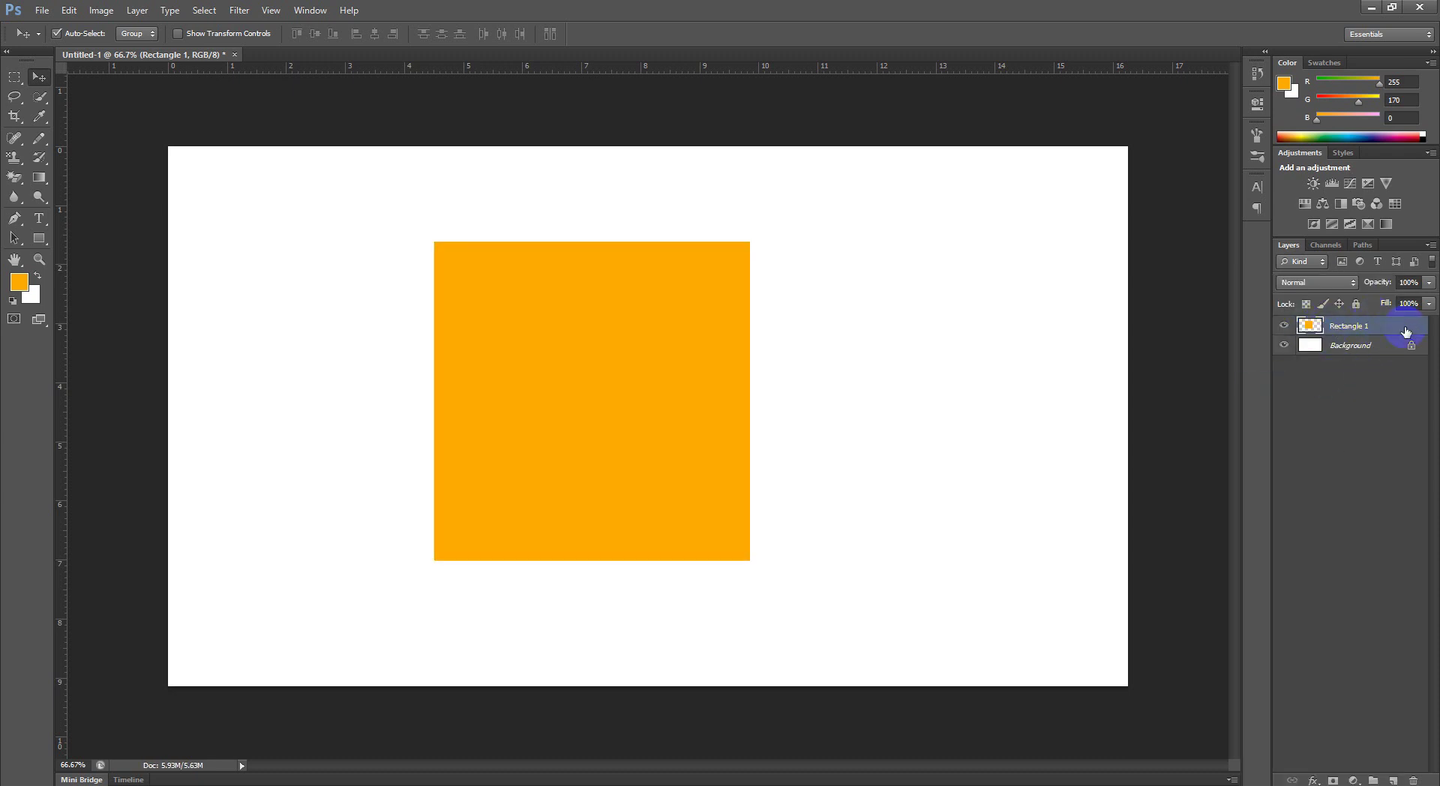
click(1304, 304)
click(1309, 306)
click(1323, 304)
mouse_move(585, 400)
mouse_down()
mouse_move(421, 363)
mouse_move(762, 363)
mouse_move(576, 405)
mouse_move(565, 376)
mouse_up()
Step: Paint a soft red vertical stroke on the orange square with the Brush
click(41, 139)
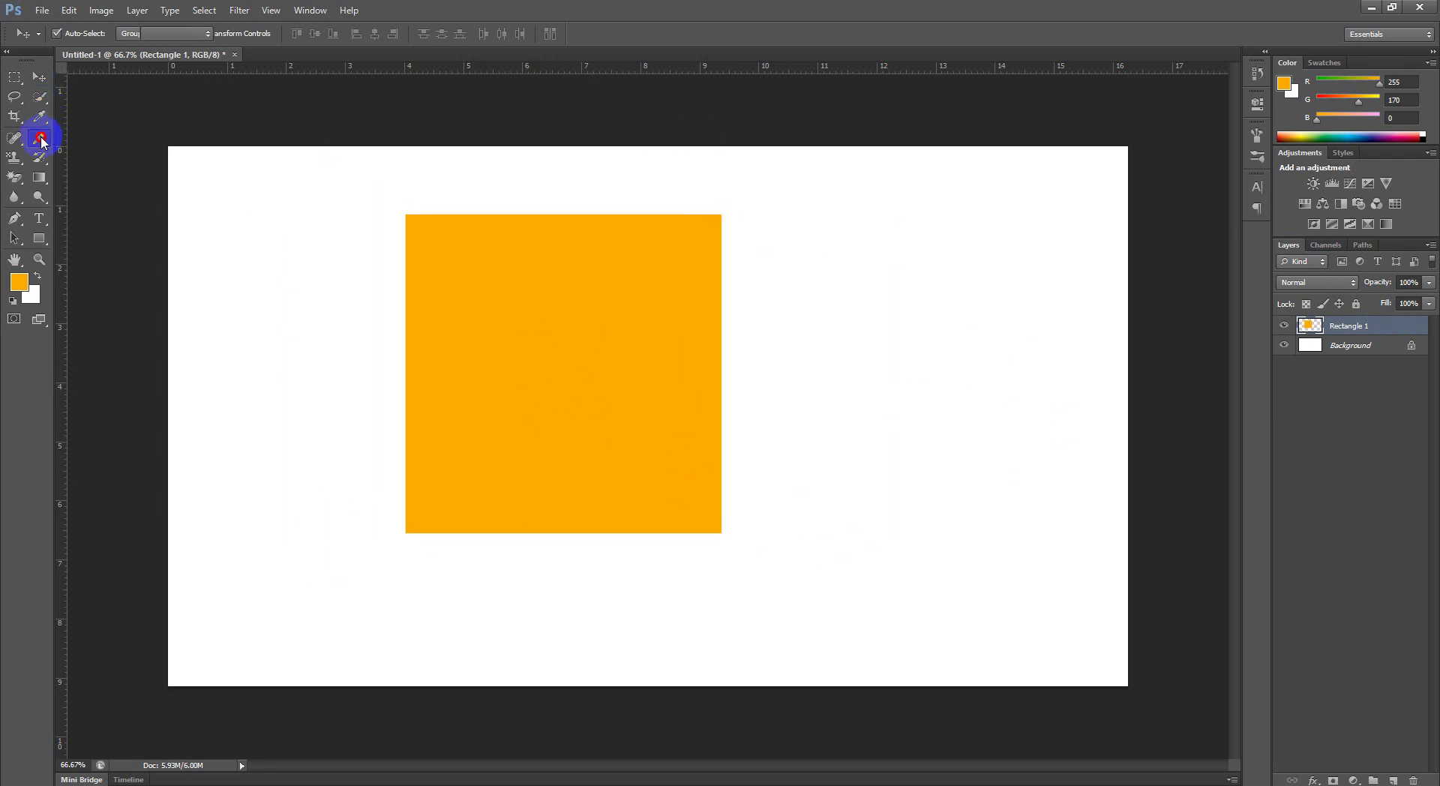
click(105, 135)
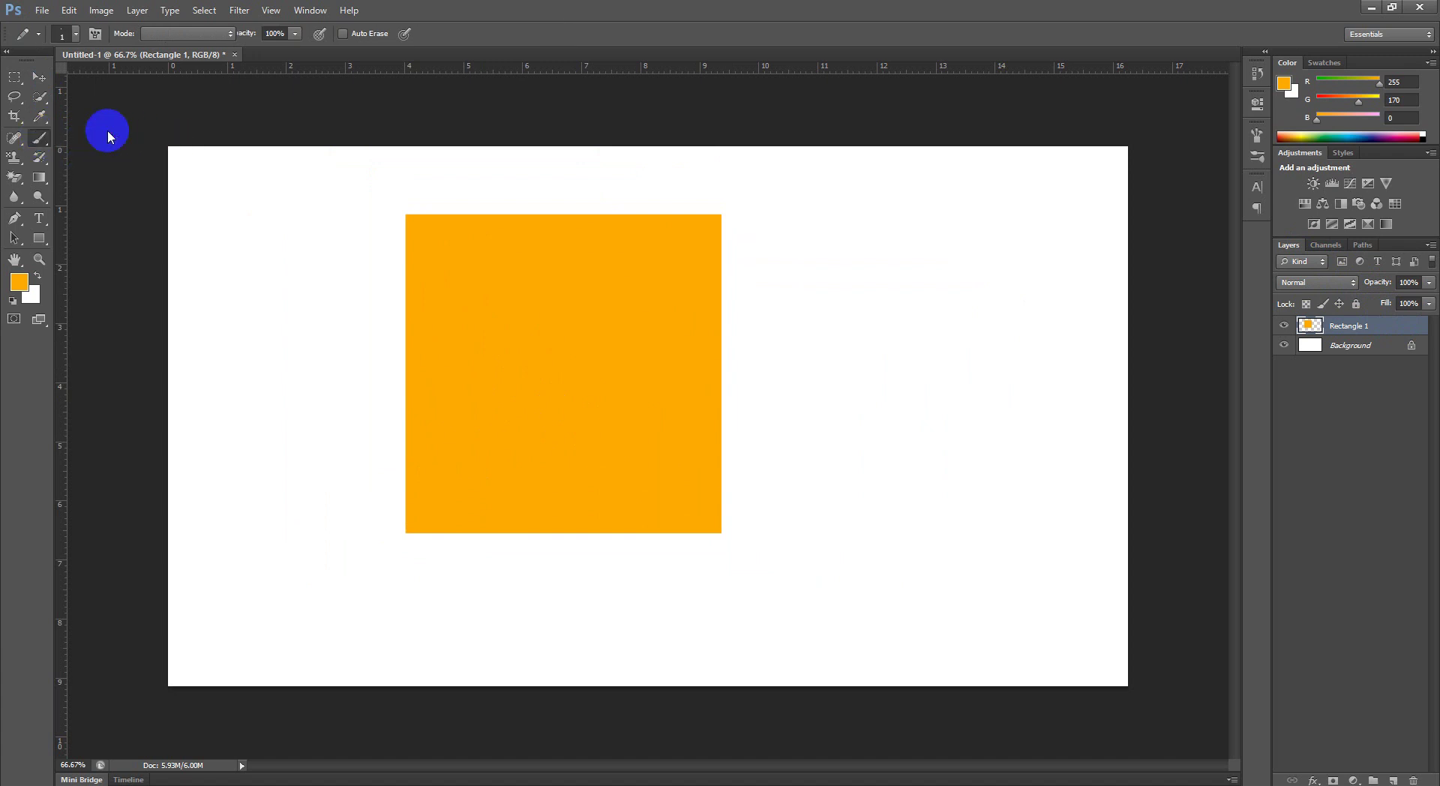
click(25, 278)
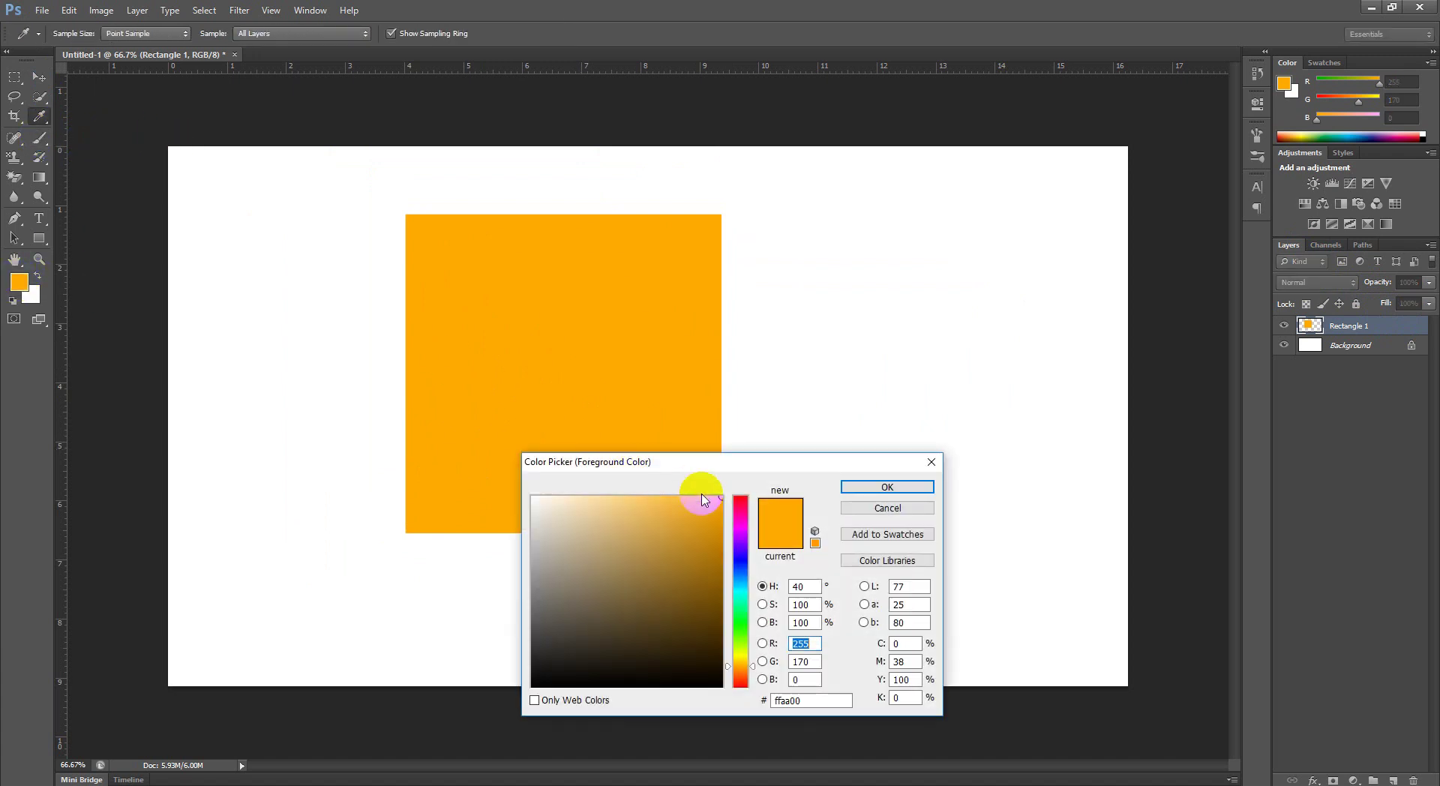
click(743, 501)
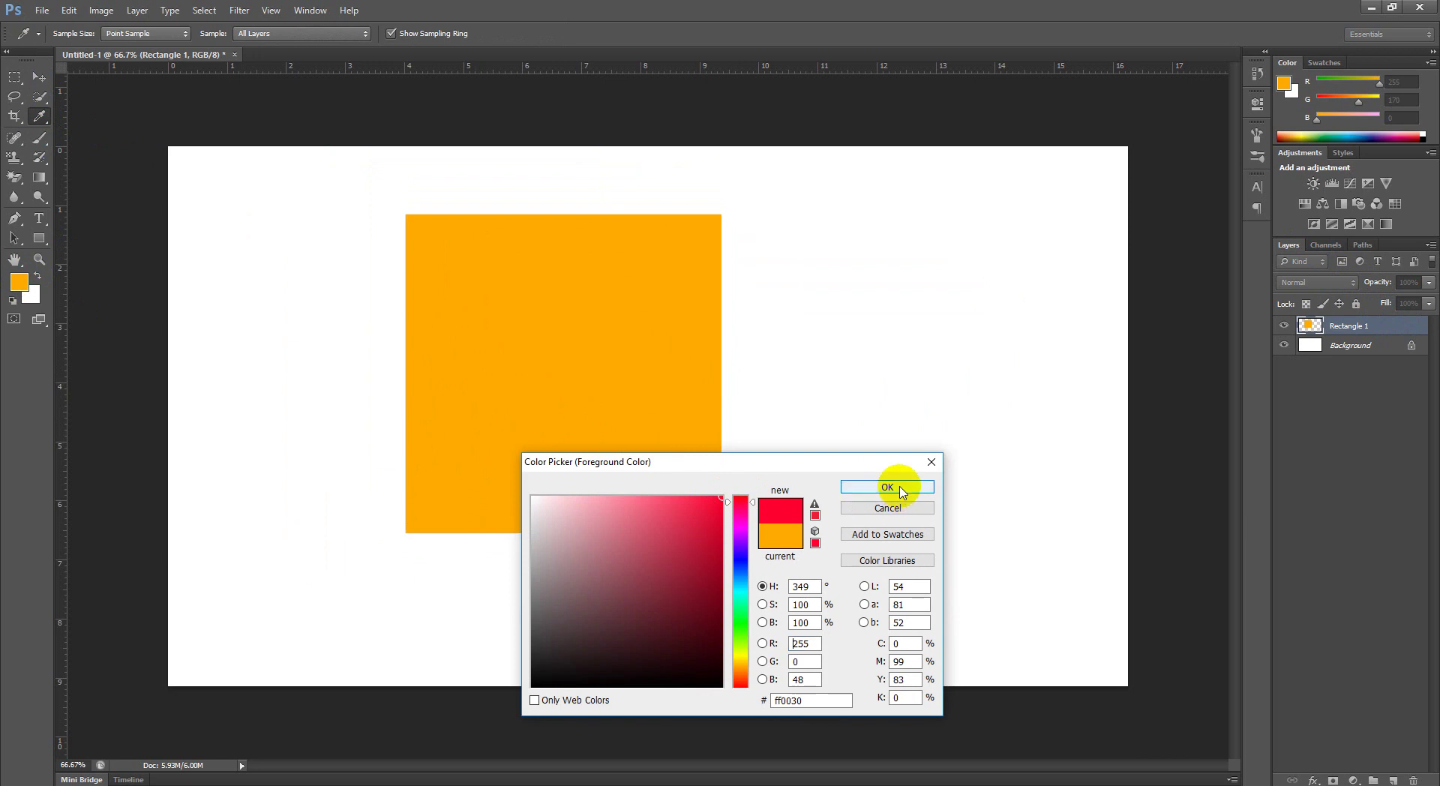
key(Return)
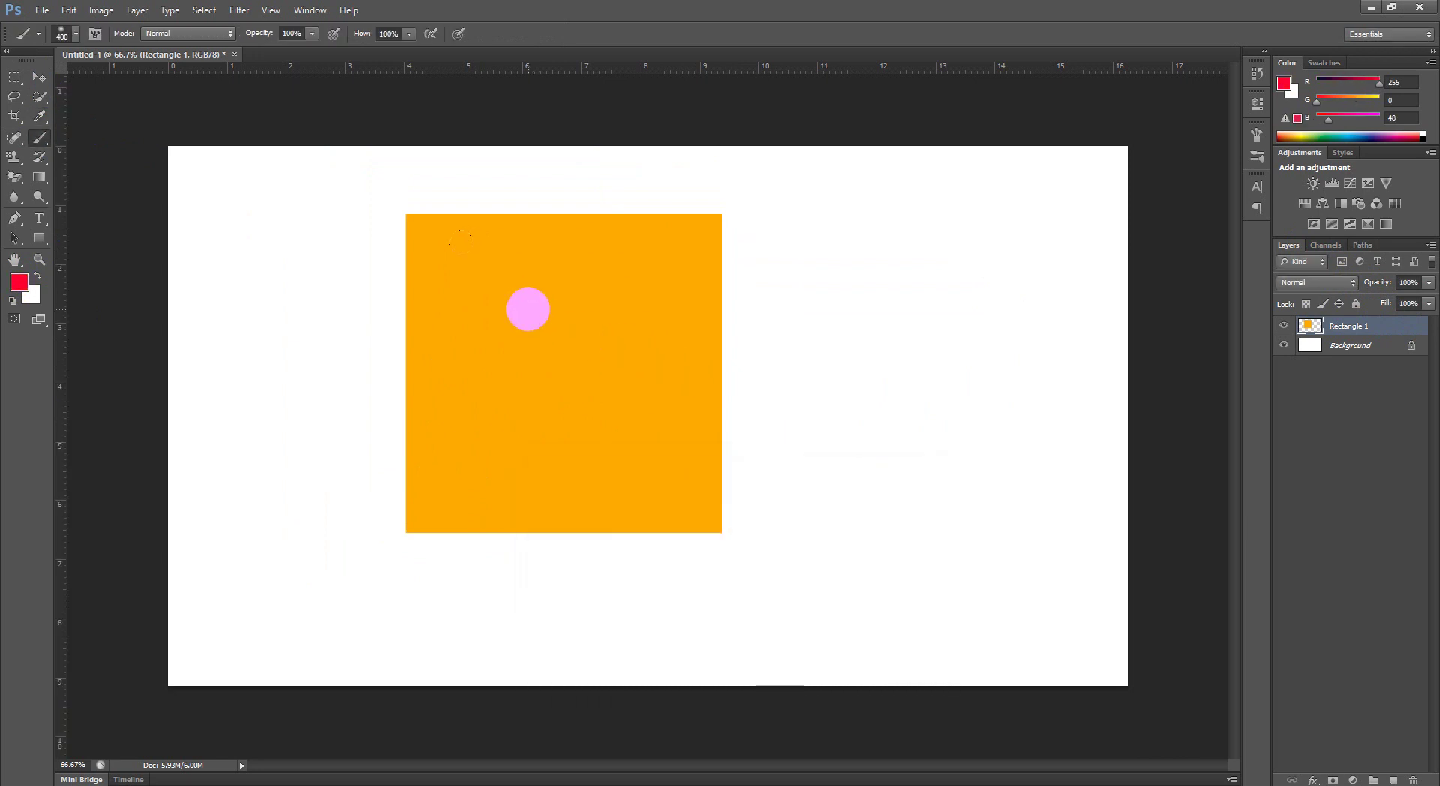
drag(508, 296, 513, 387)
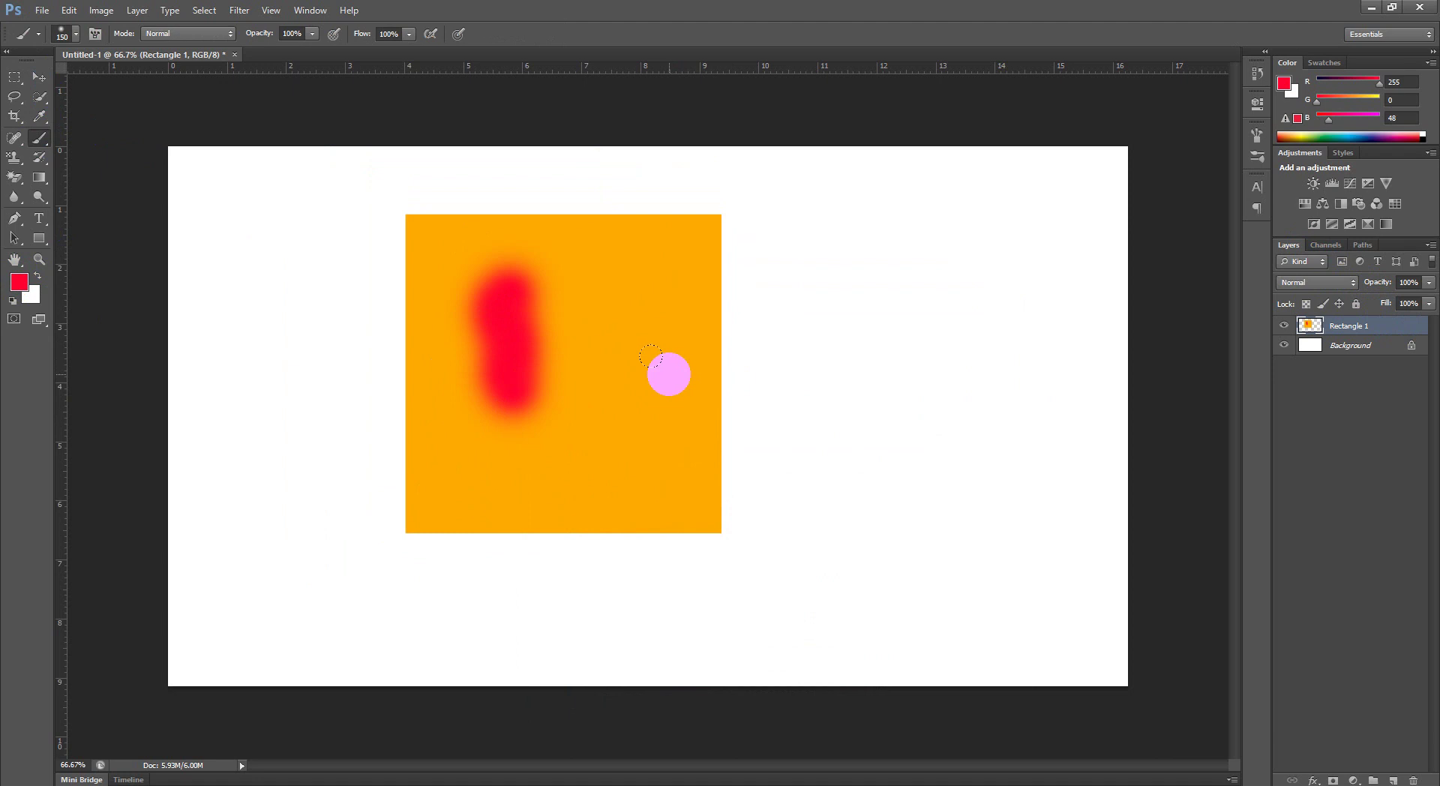
Step: Erase the square's top-left corner softly, then at 100% opacity, undoing the deep bite
click(14, 177)
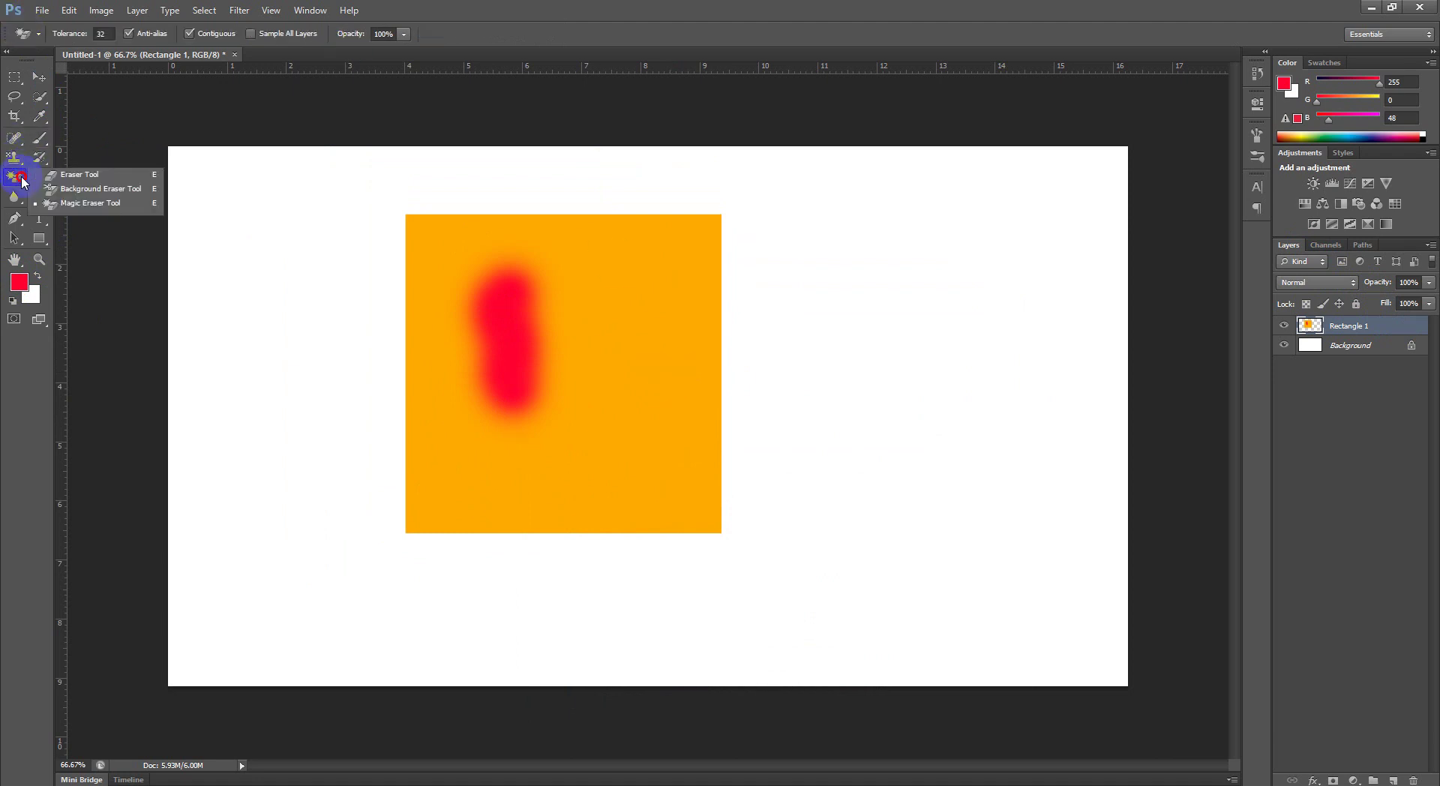
click(81, 175)
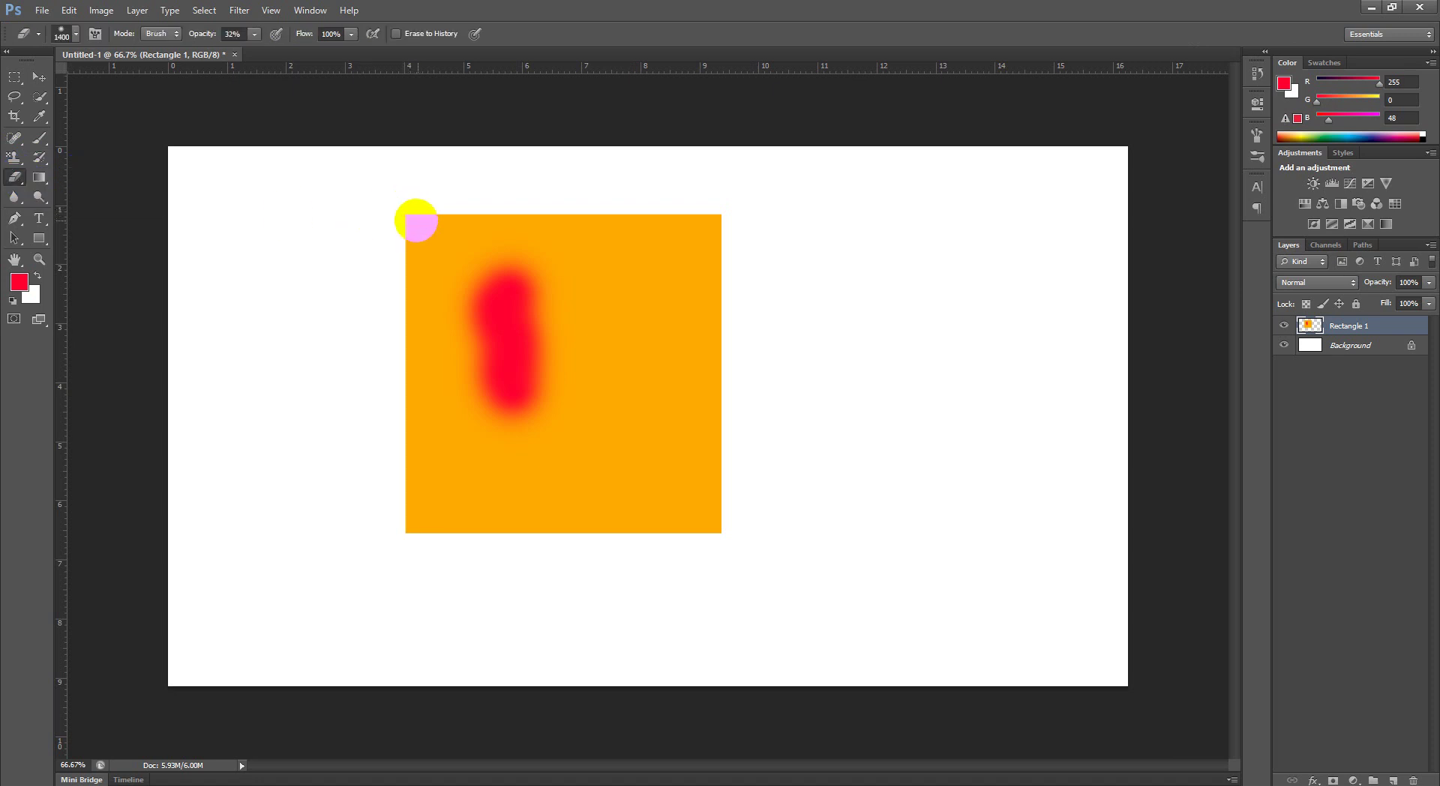
key(bracketleft)
key(bracketleft)
key(bracketleft)
drag(414, 221, 431, 232)
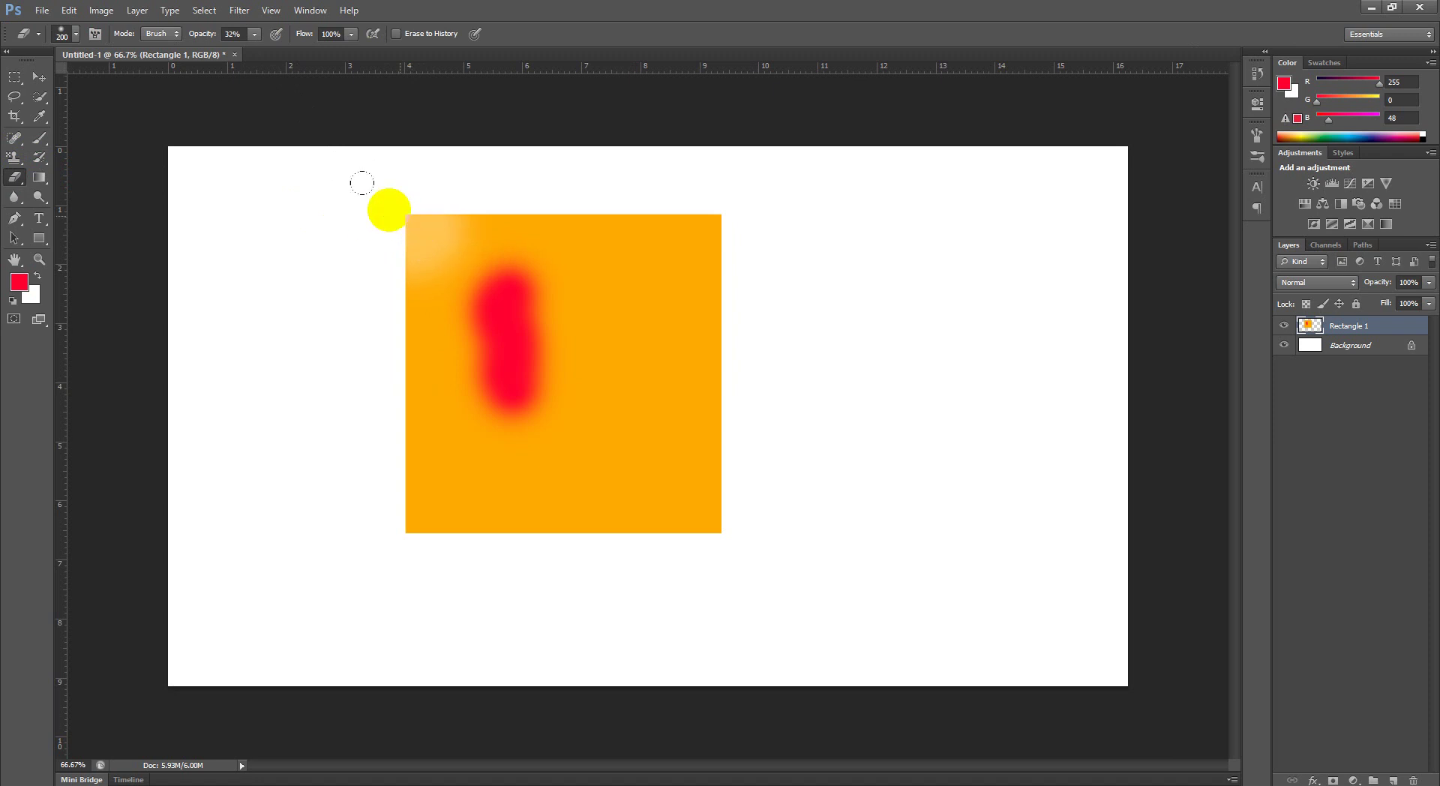
click(254, 34)
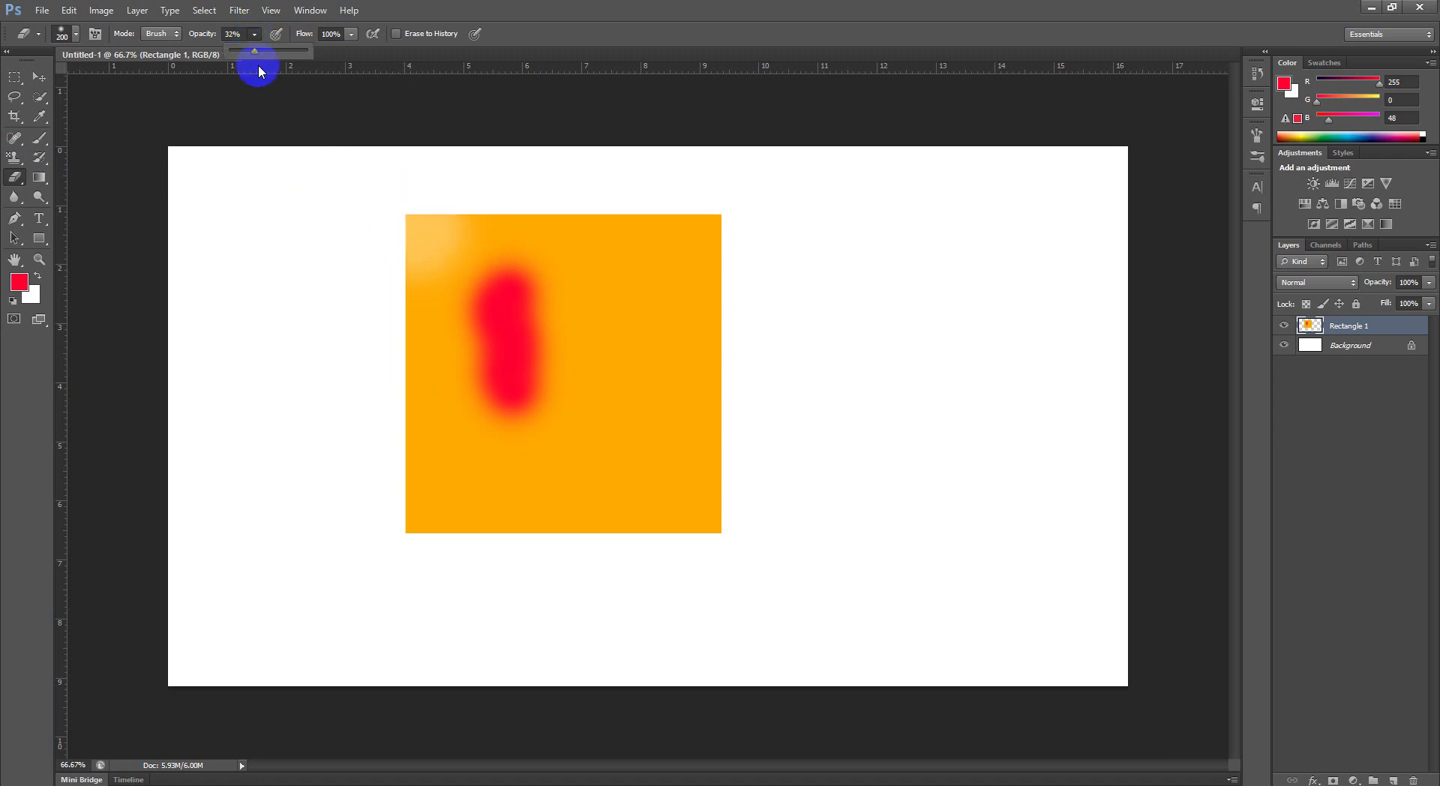
drag(254, 53, 417, 128)
drag(393, 225, 394, 222)
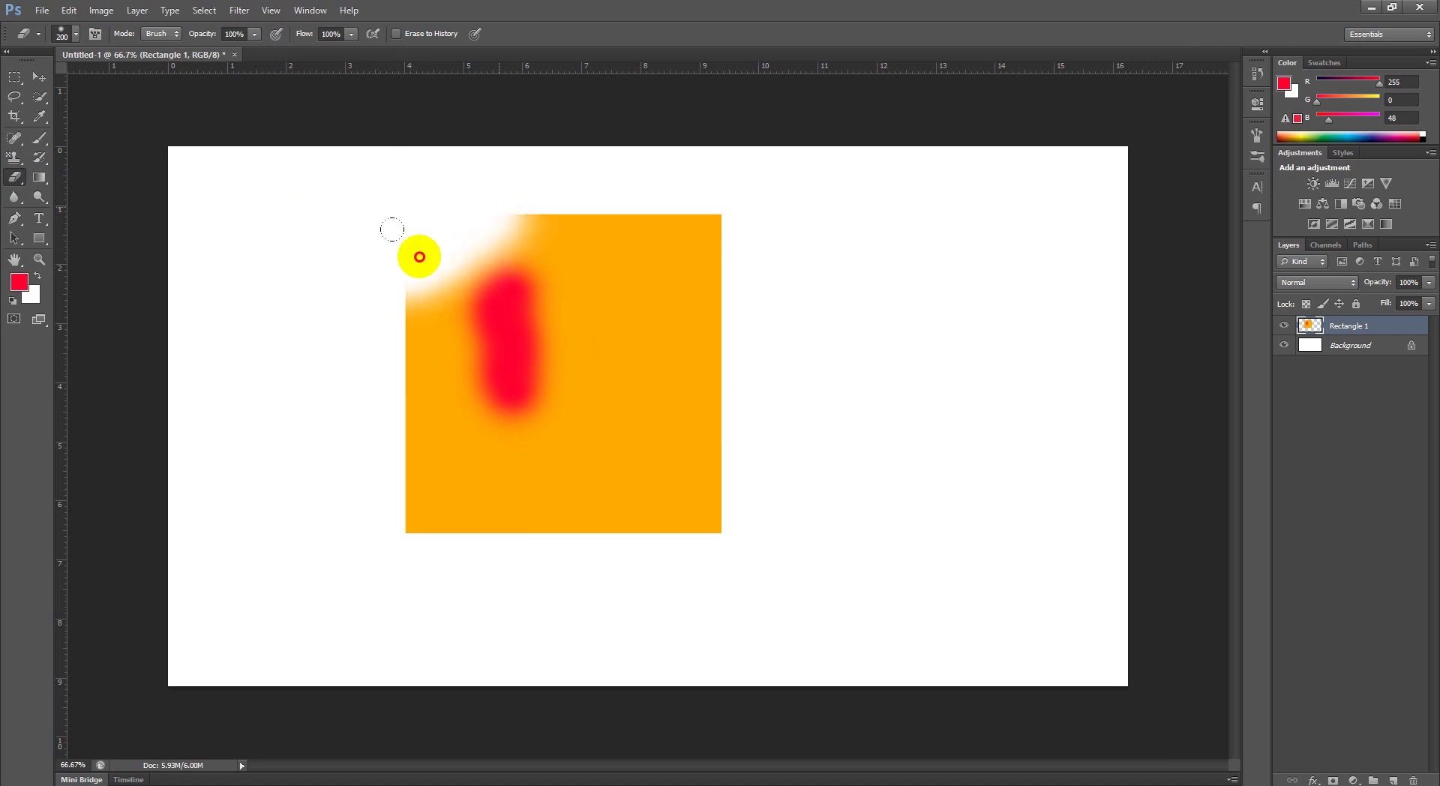
drag(394, 222, 390, 275)
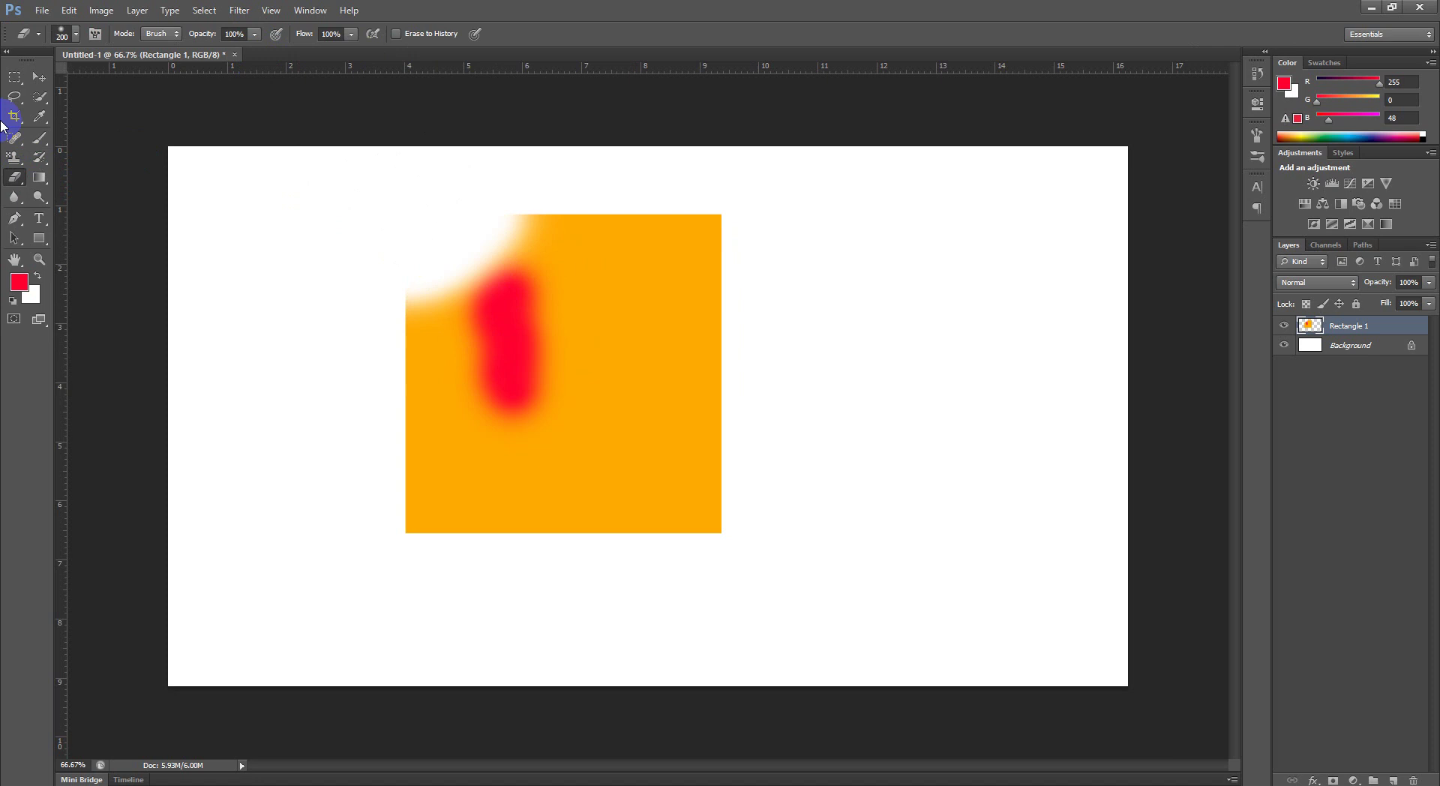
key(ctrl+z)
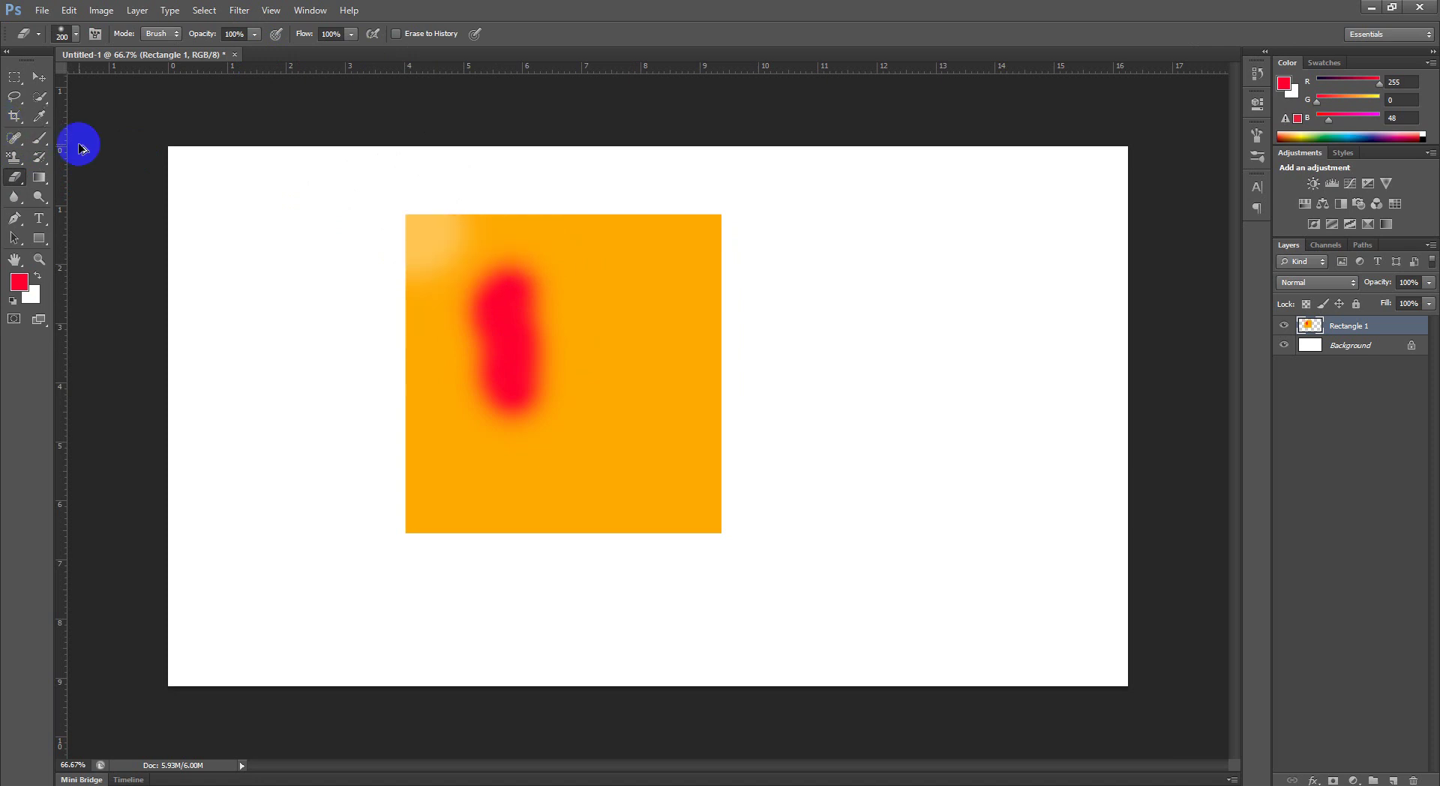
Step: Step back past the erasing and red smudge, then apply Lock all to Rectangle 1
key(ctrl+alt+z)
key(ctrl+alt+z)
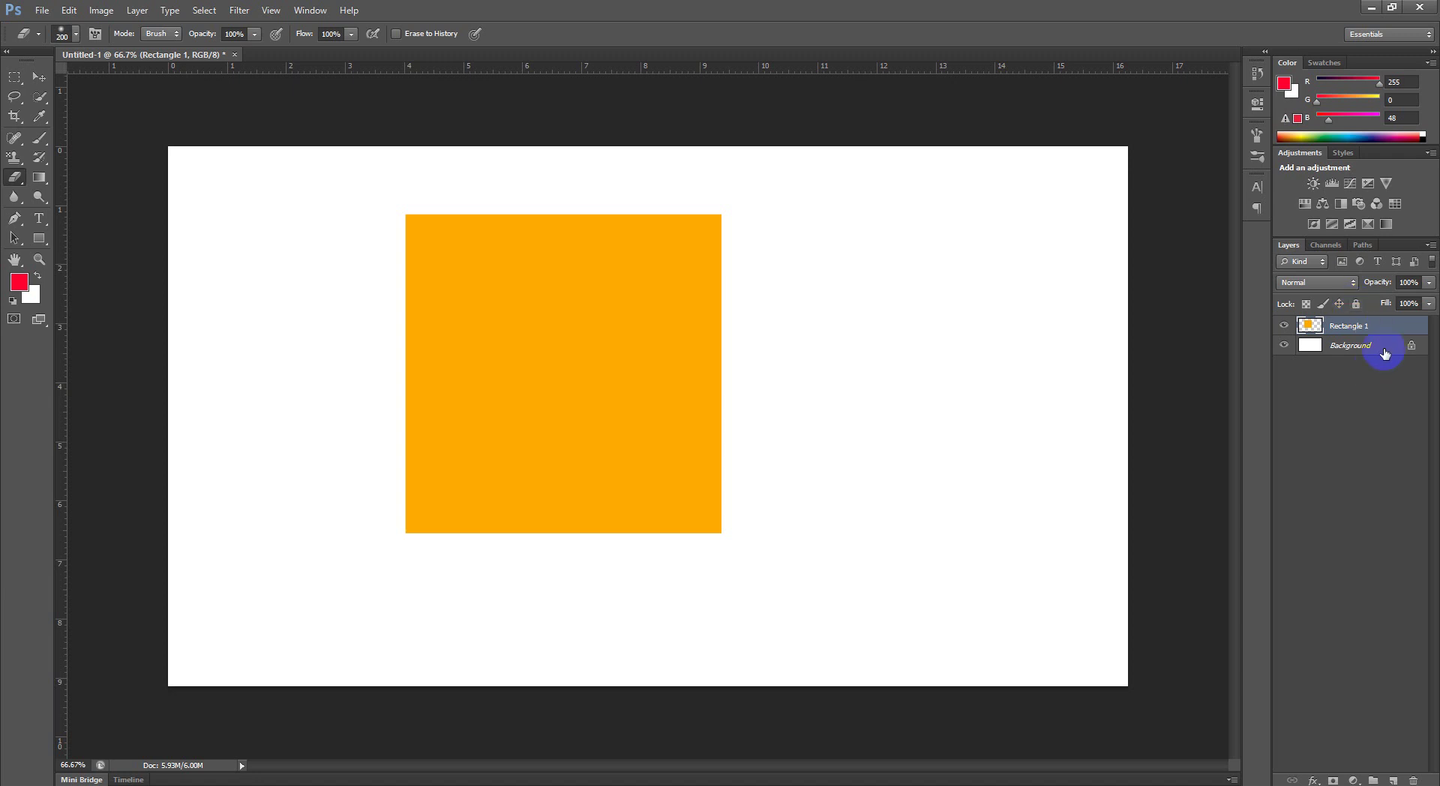
click(1358, 306)
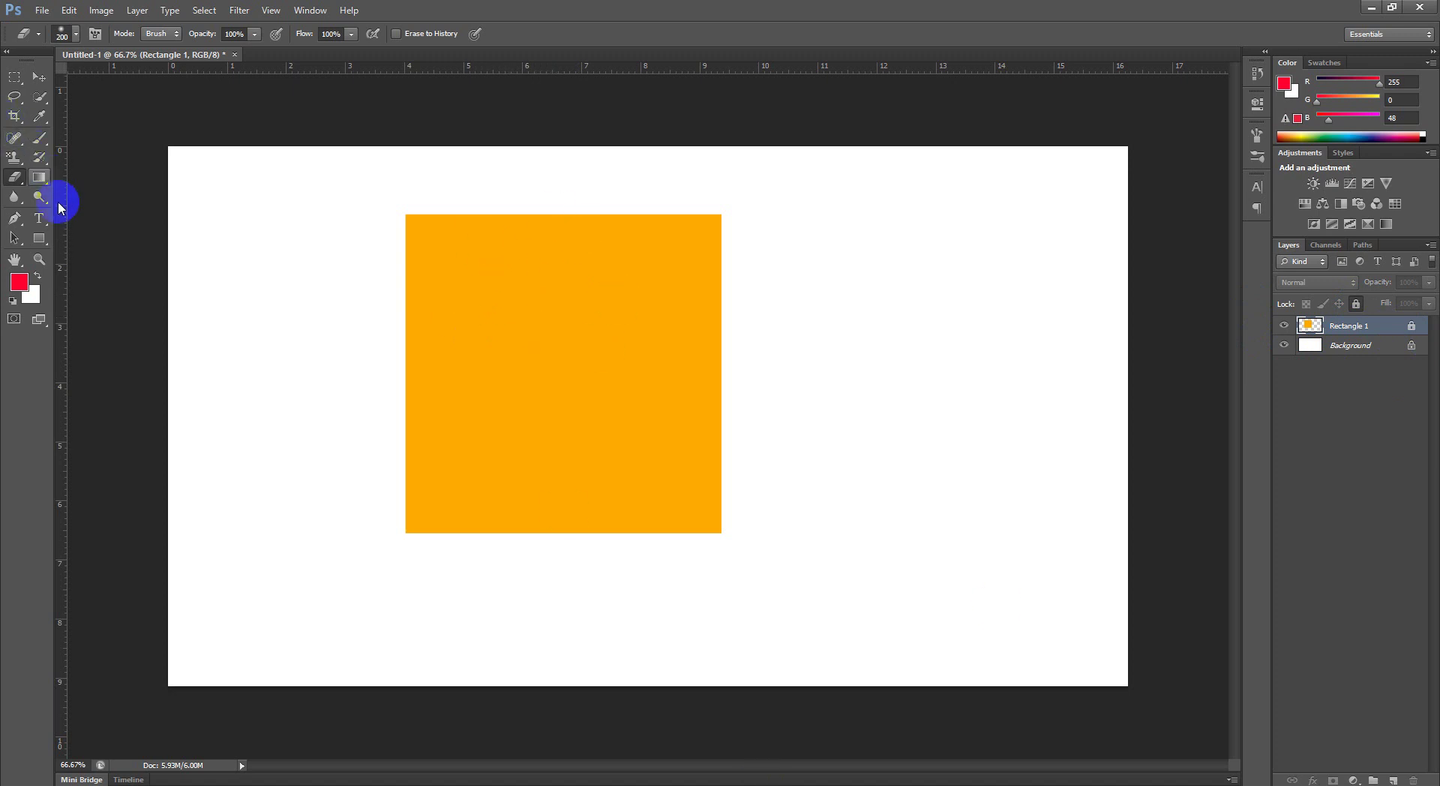
click(42, 81)
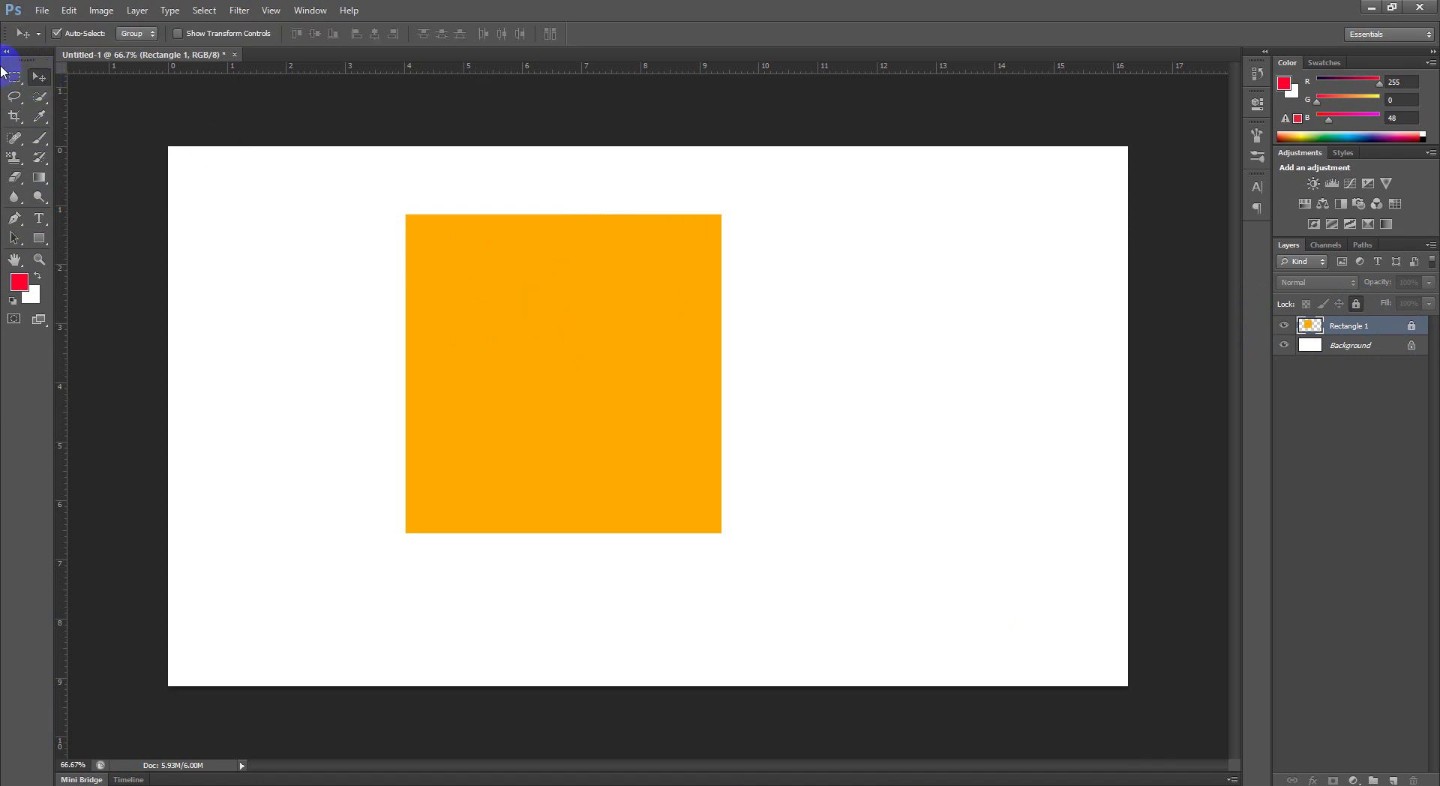
drag(412, 359, 564, 349)
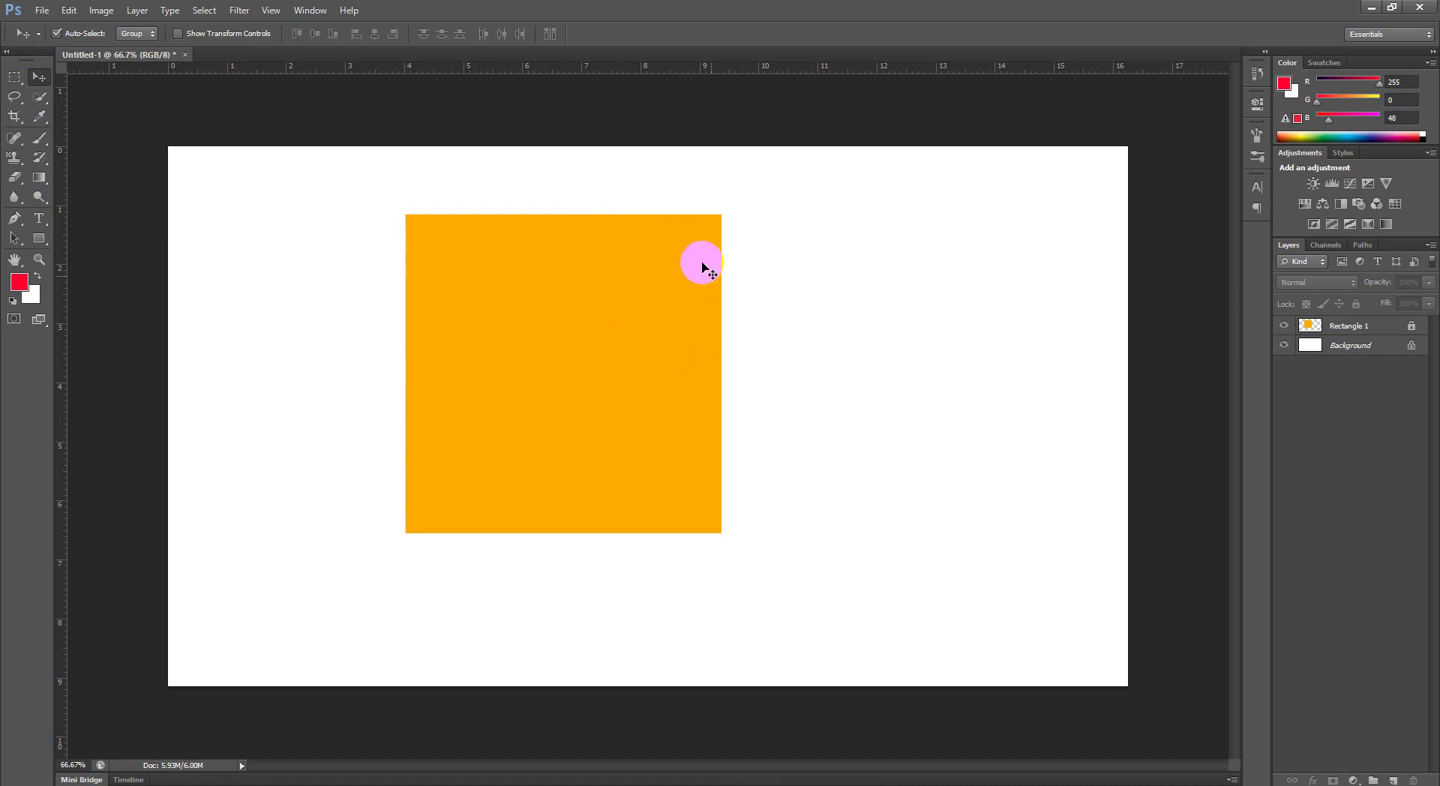
drag(514, 392, 652, 377)
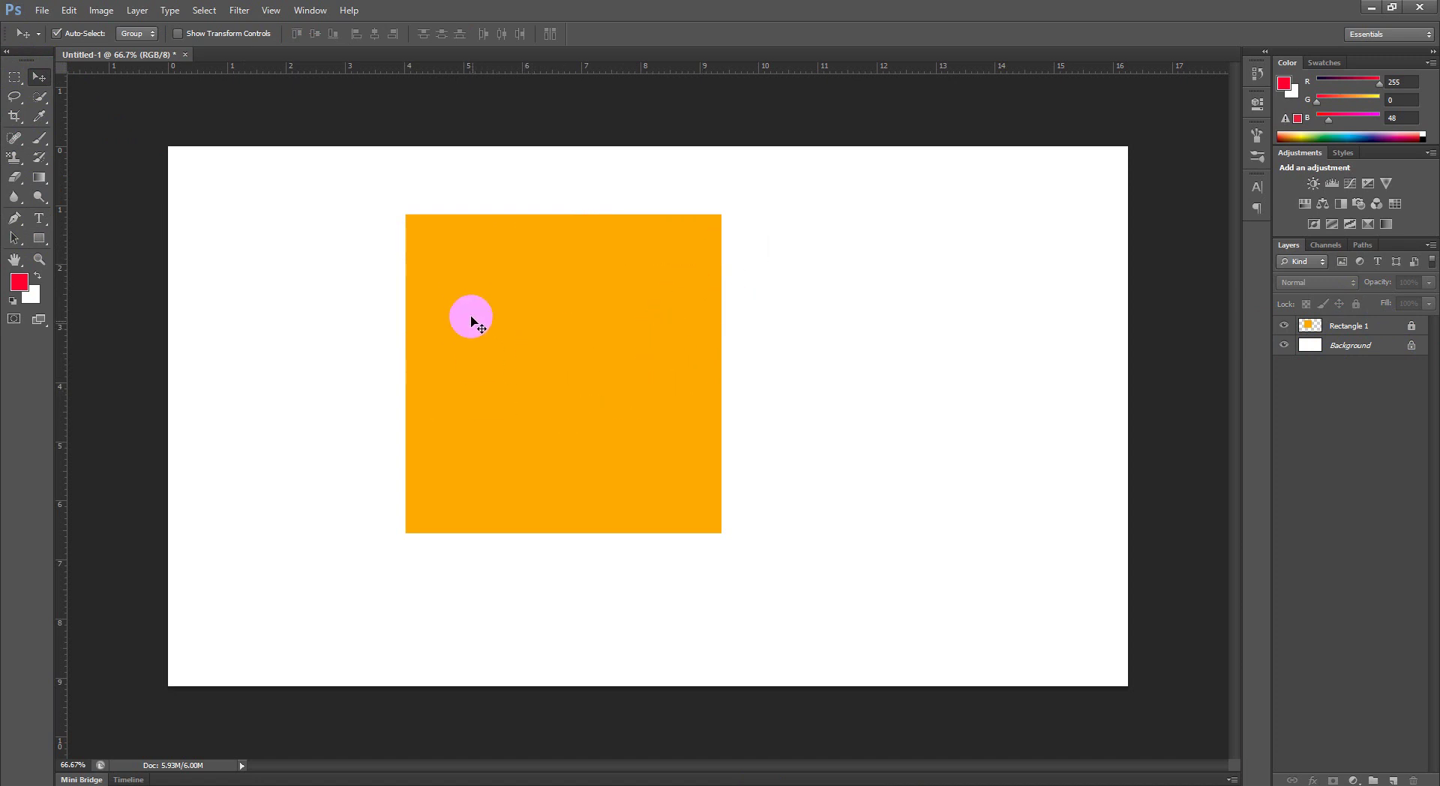
drag(473, 314, 553, 447)
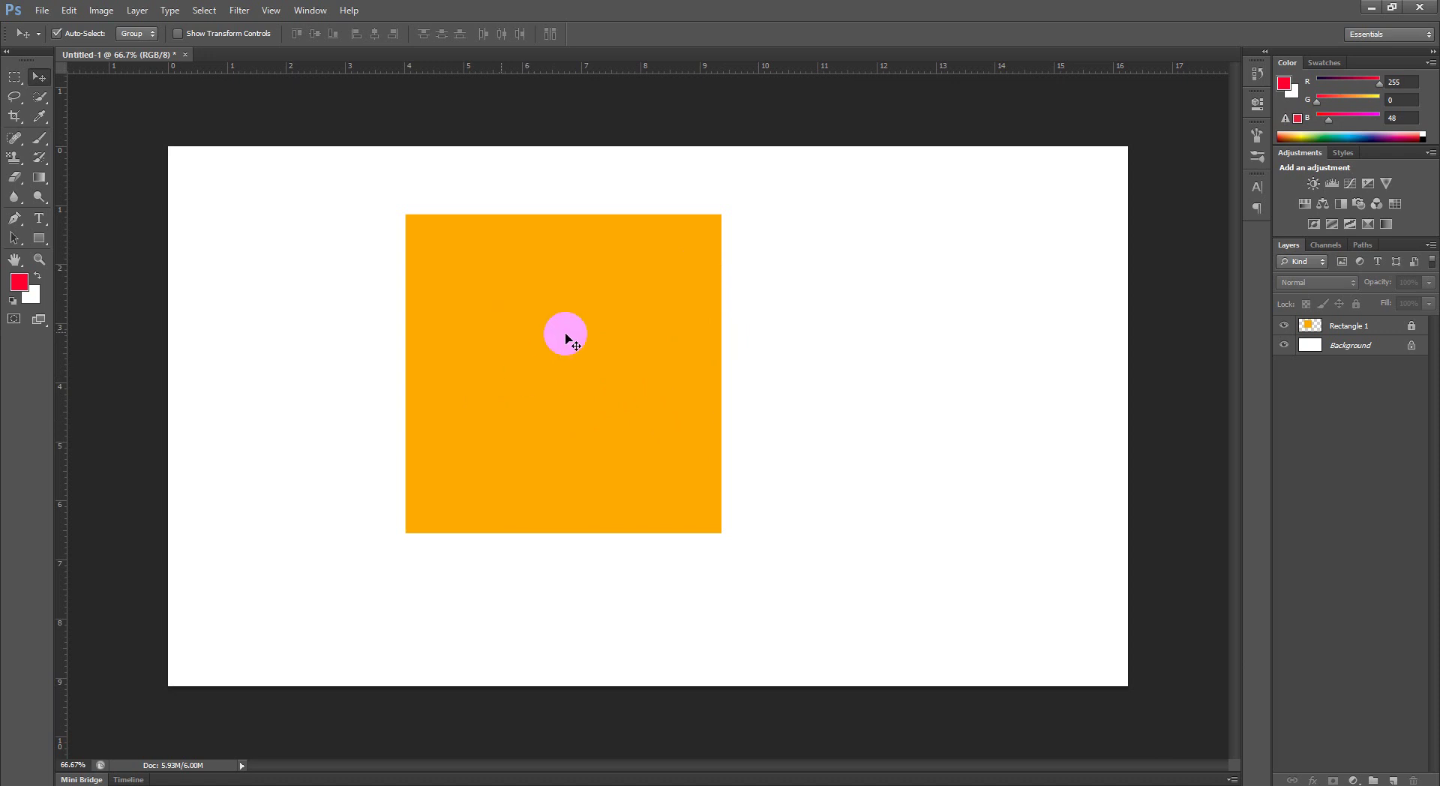
drag(488, 201, 416, 246)
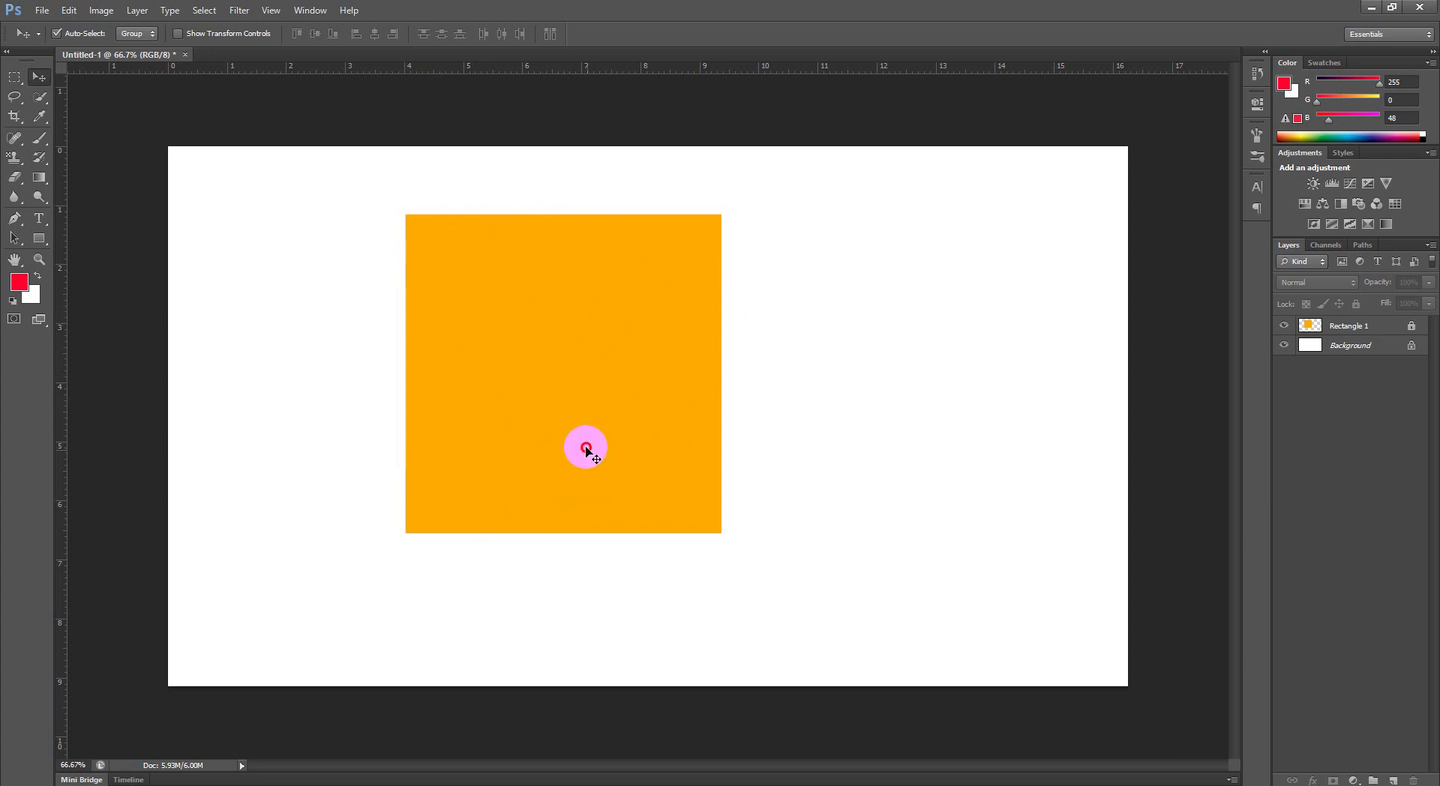
drag(435, 270, 611, 454)
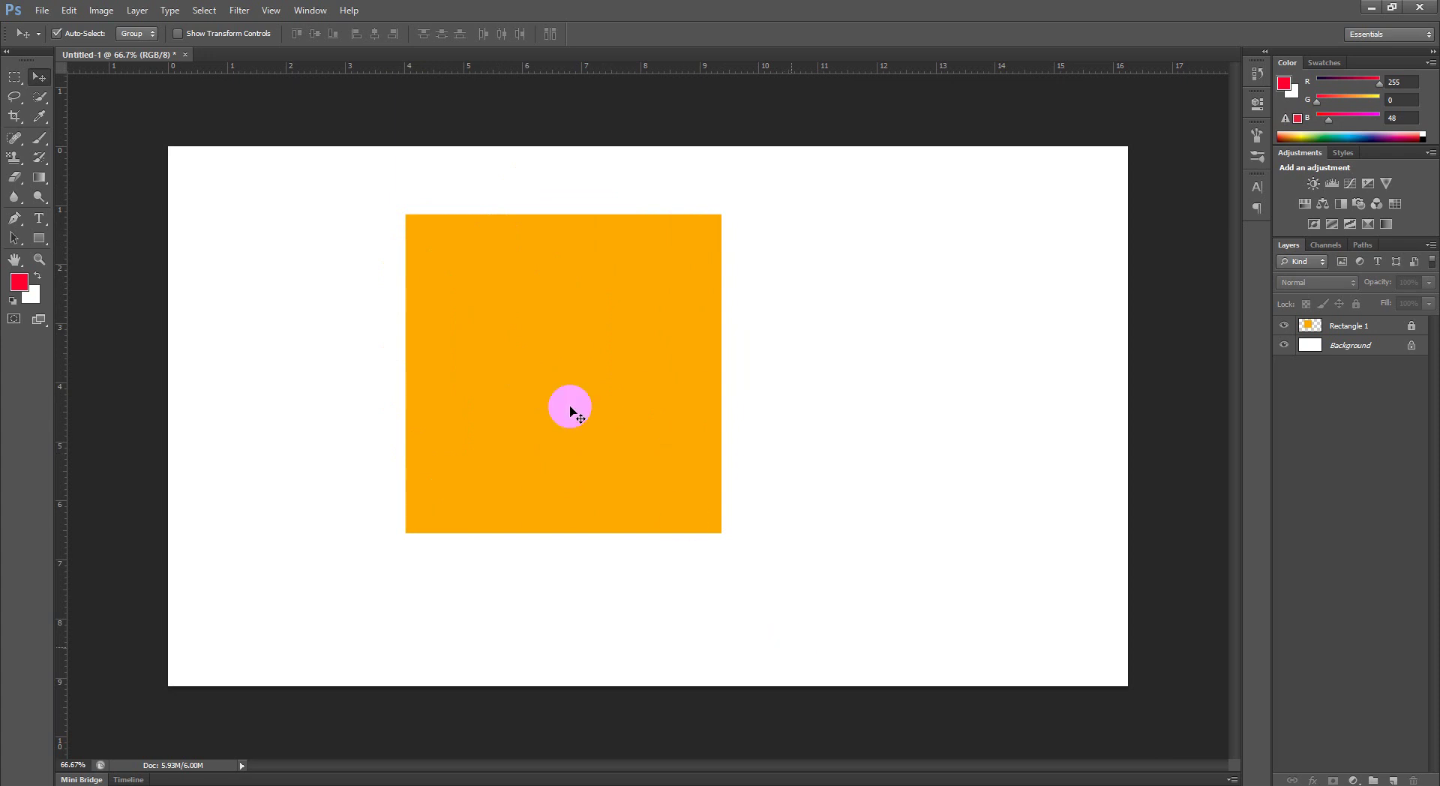
click(43, 105)
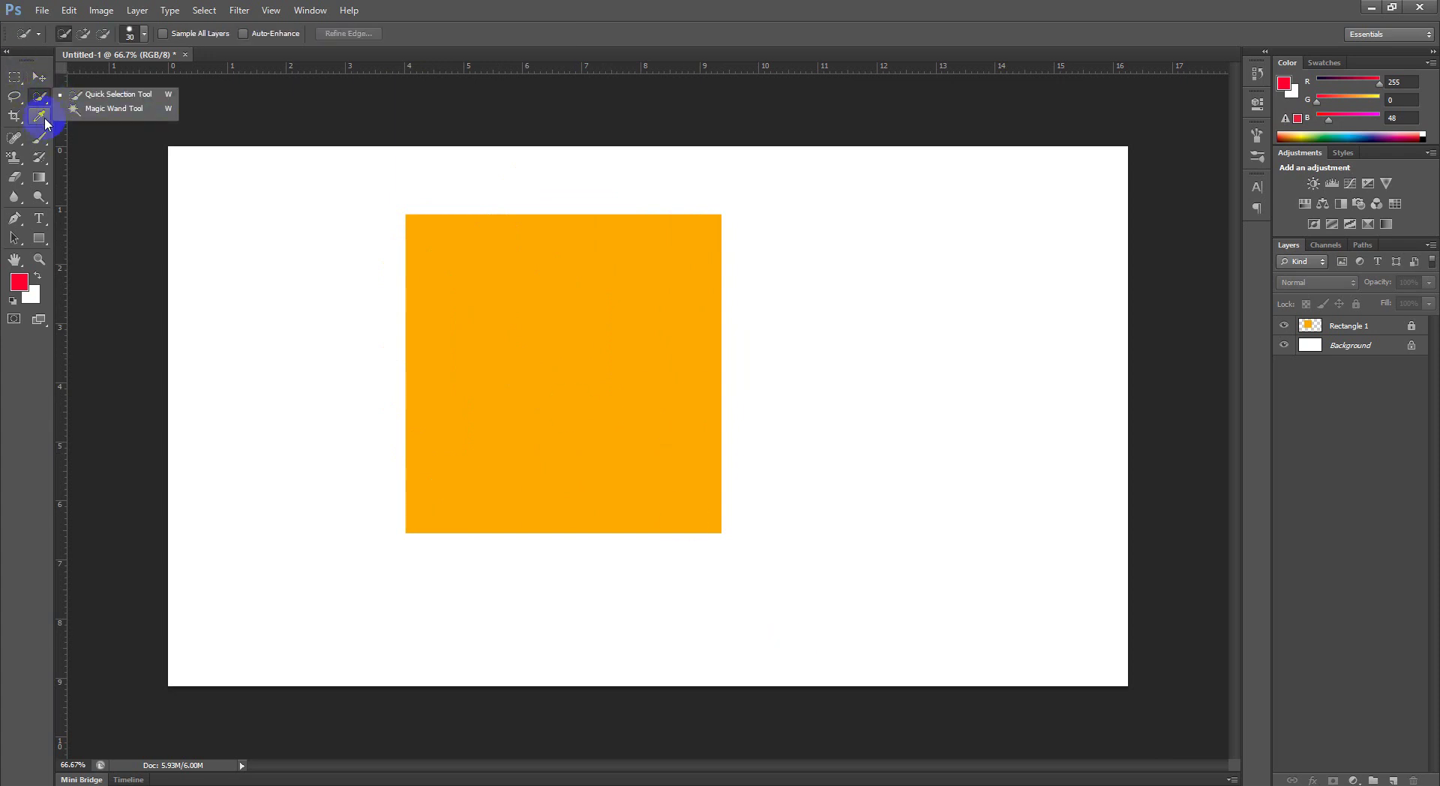
click(39, 117)
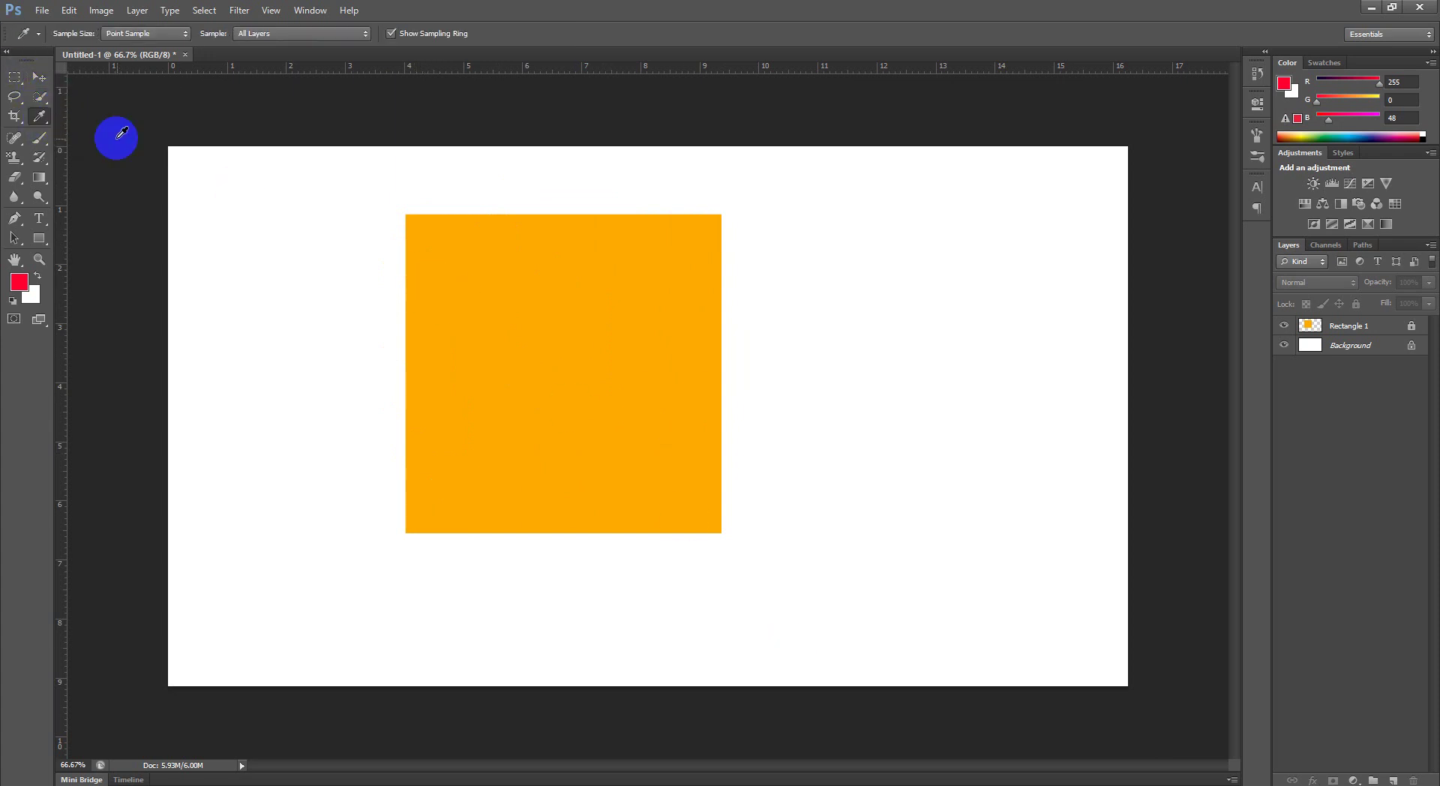
click(41, 139)
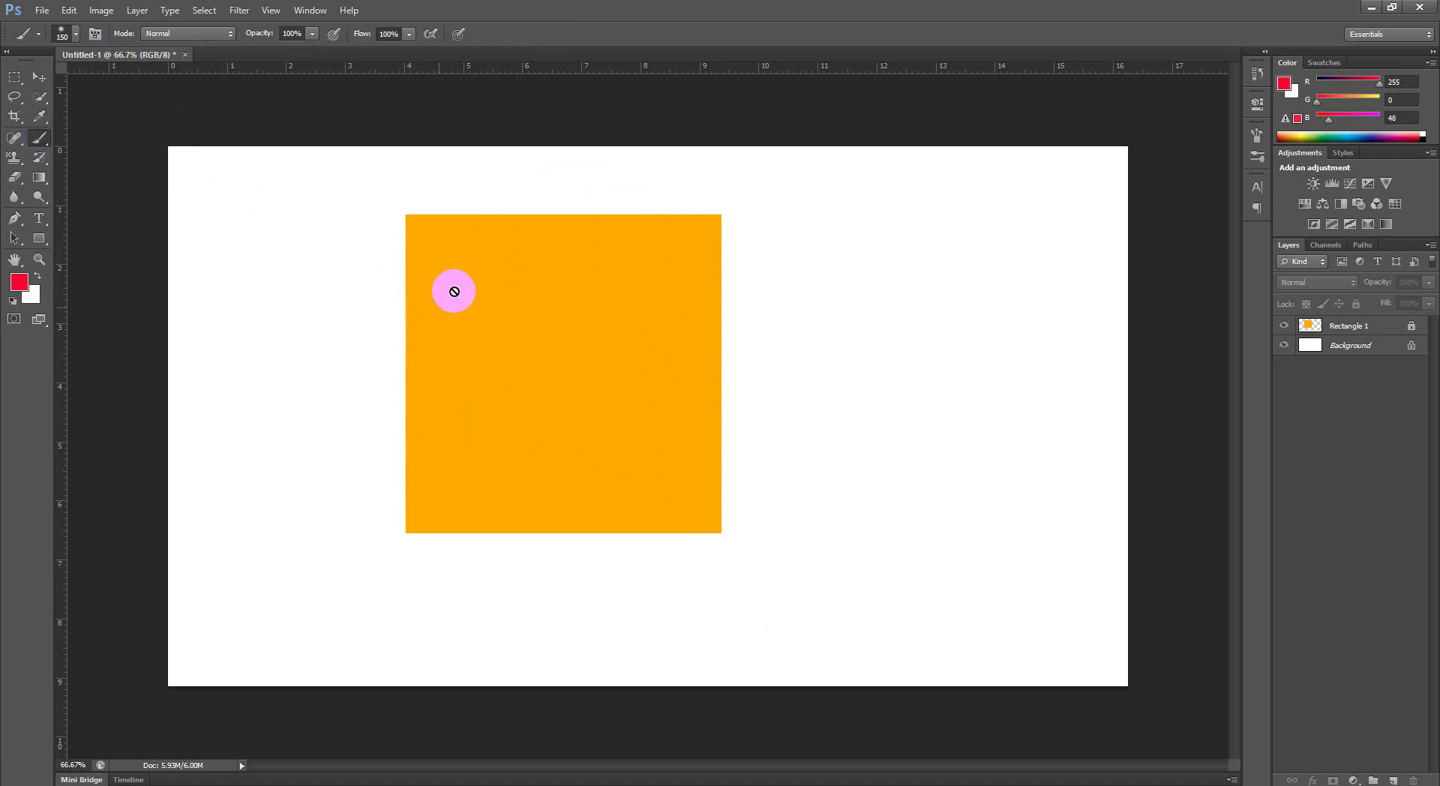
click(501, 341)
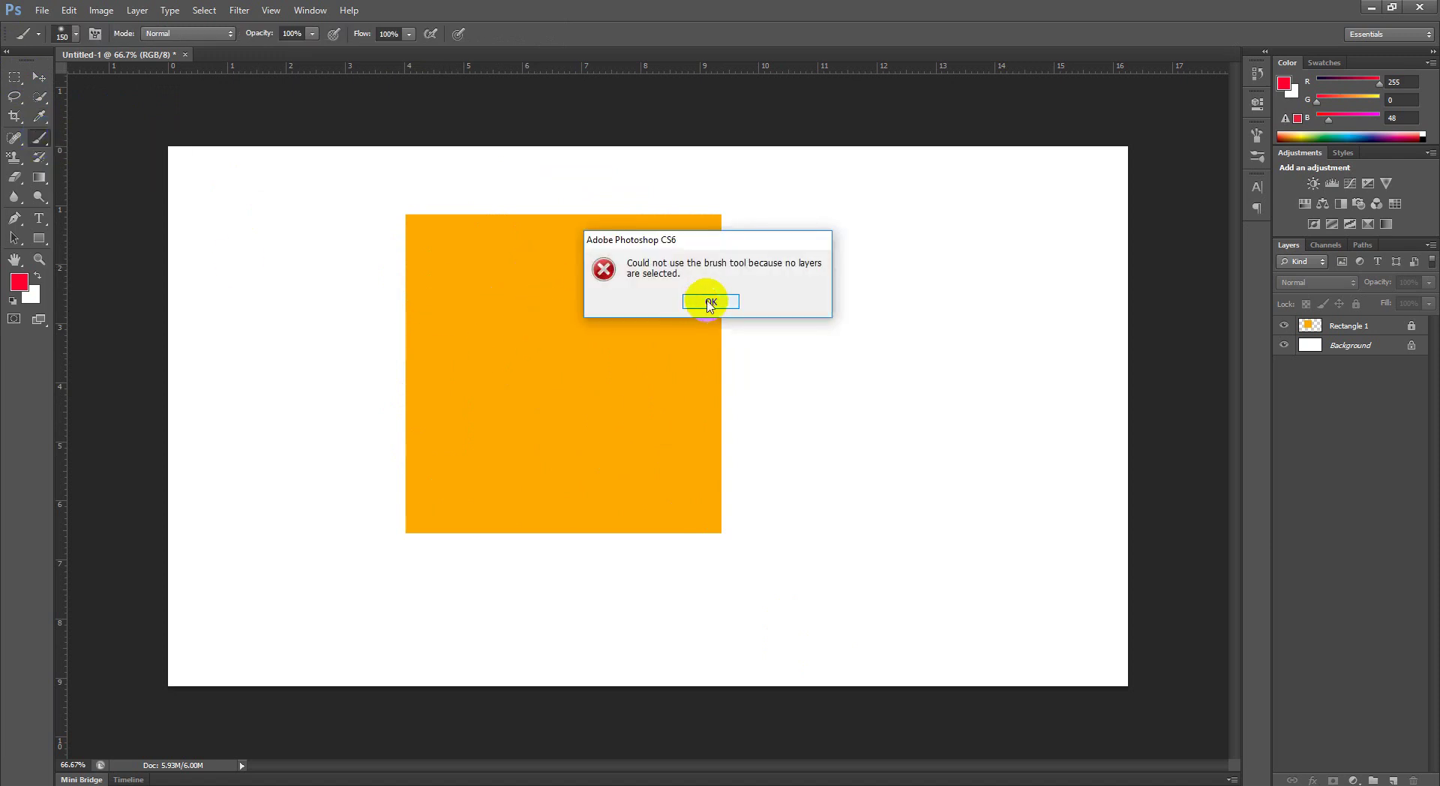
click(1035, 222)
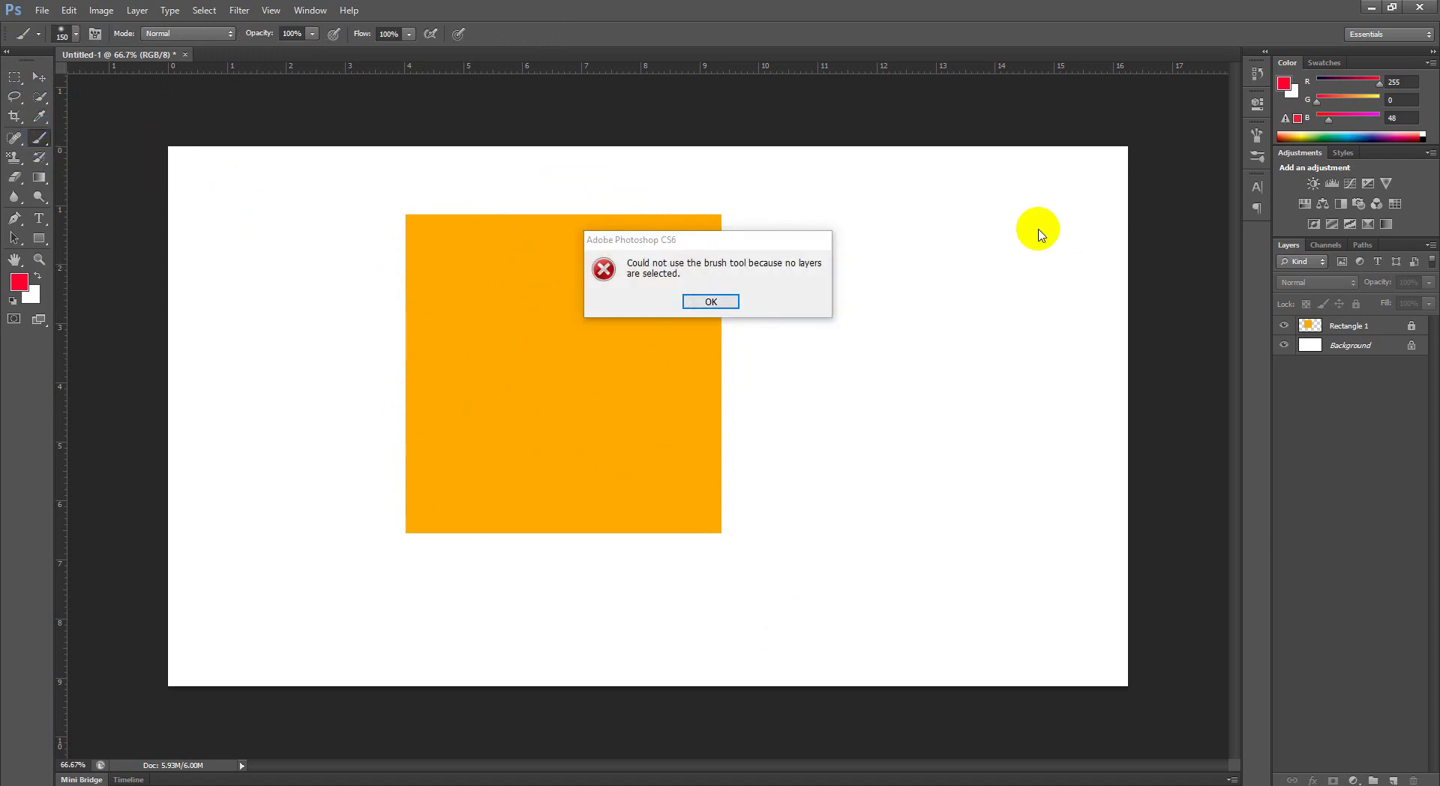
click(714, 303)
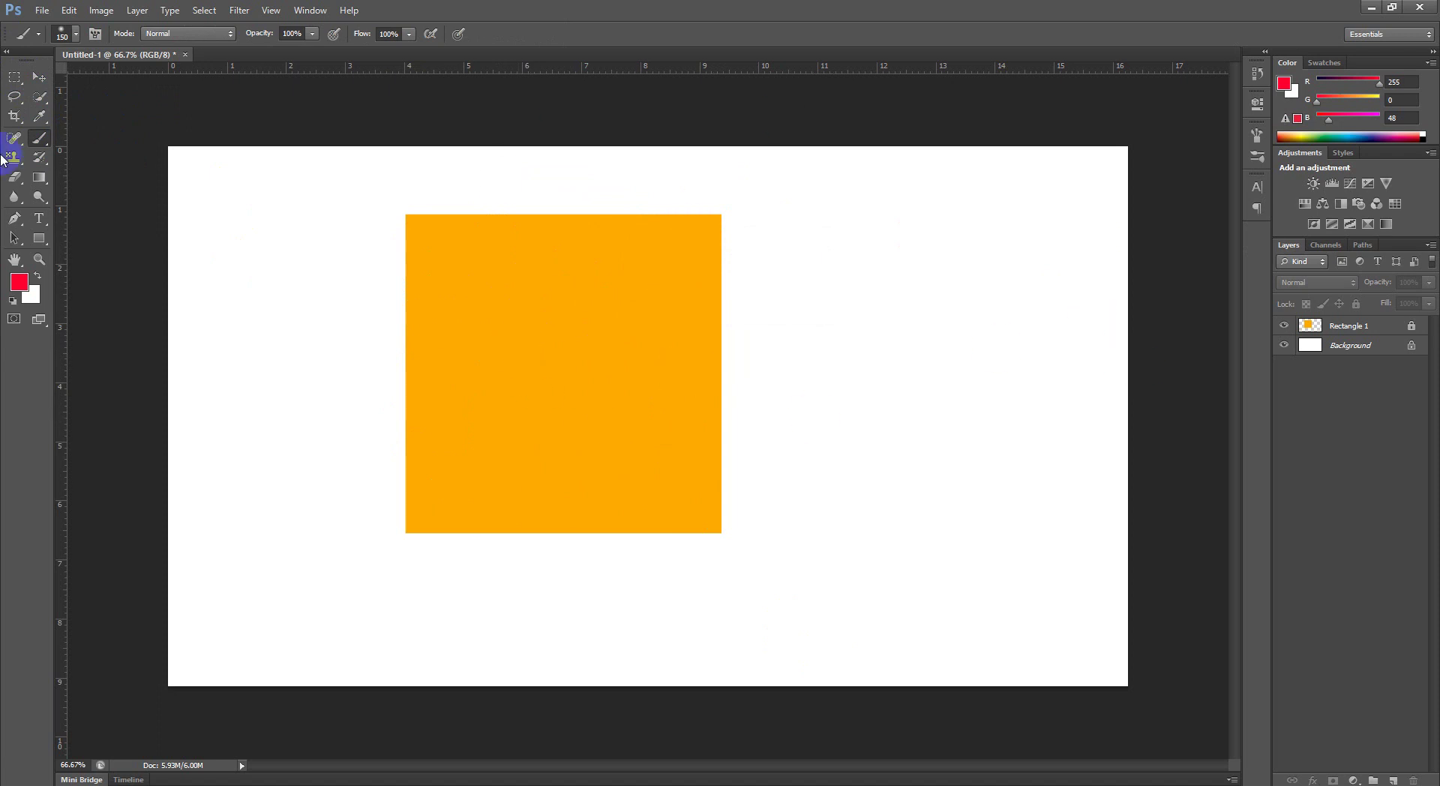
click(14, 176)
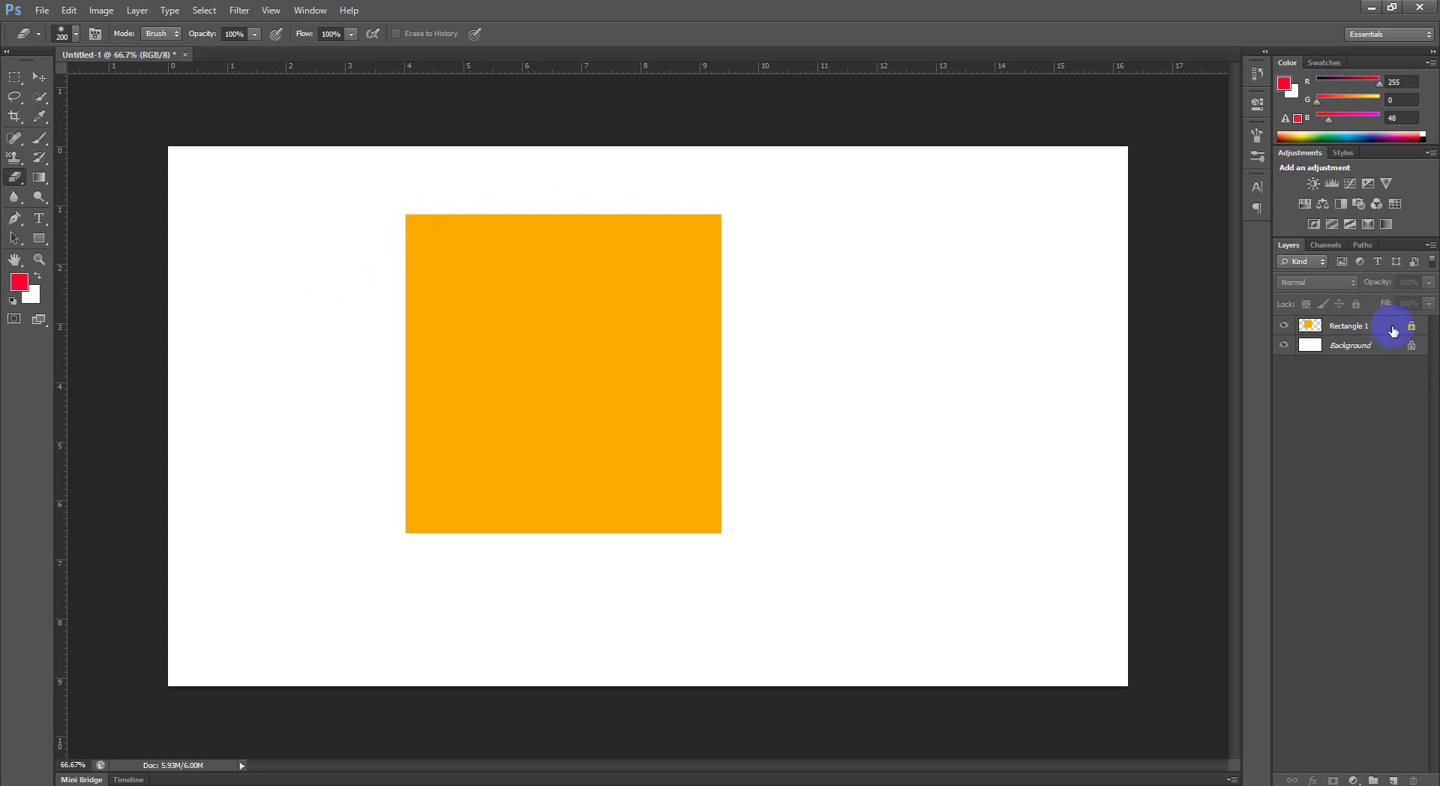
Step: Select Rectangle 1 and toggle its Lock all icon off
click(1393, 330)
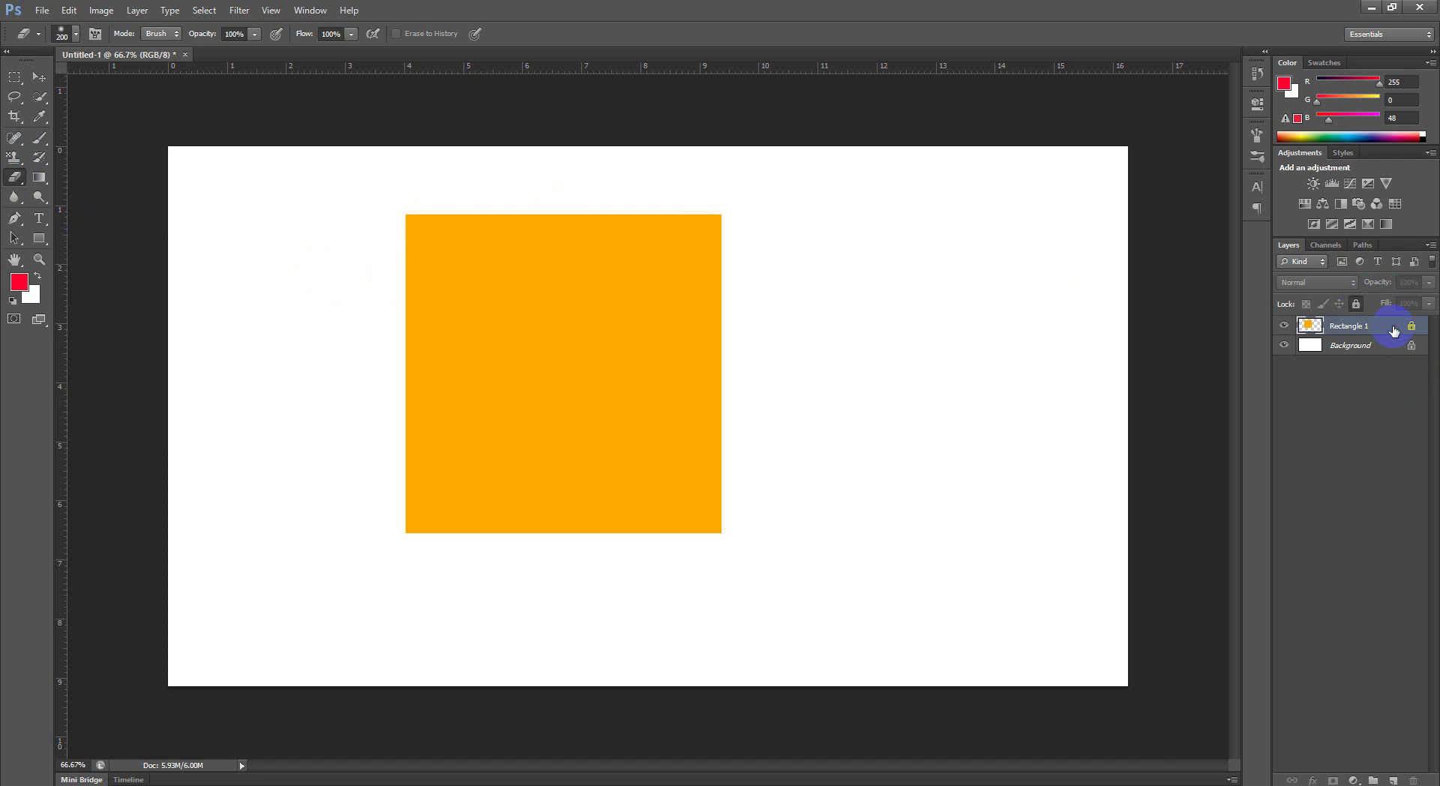
click(1357, 305)
click(1363, 410)
click(1382, 327)
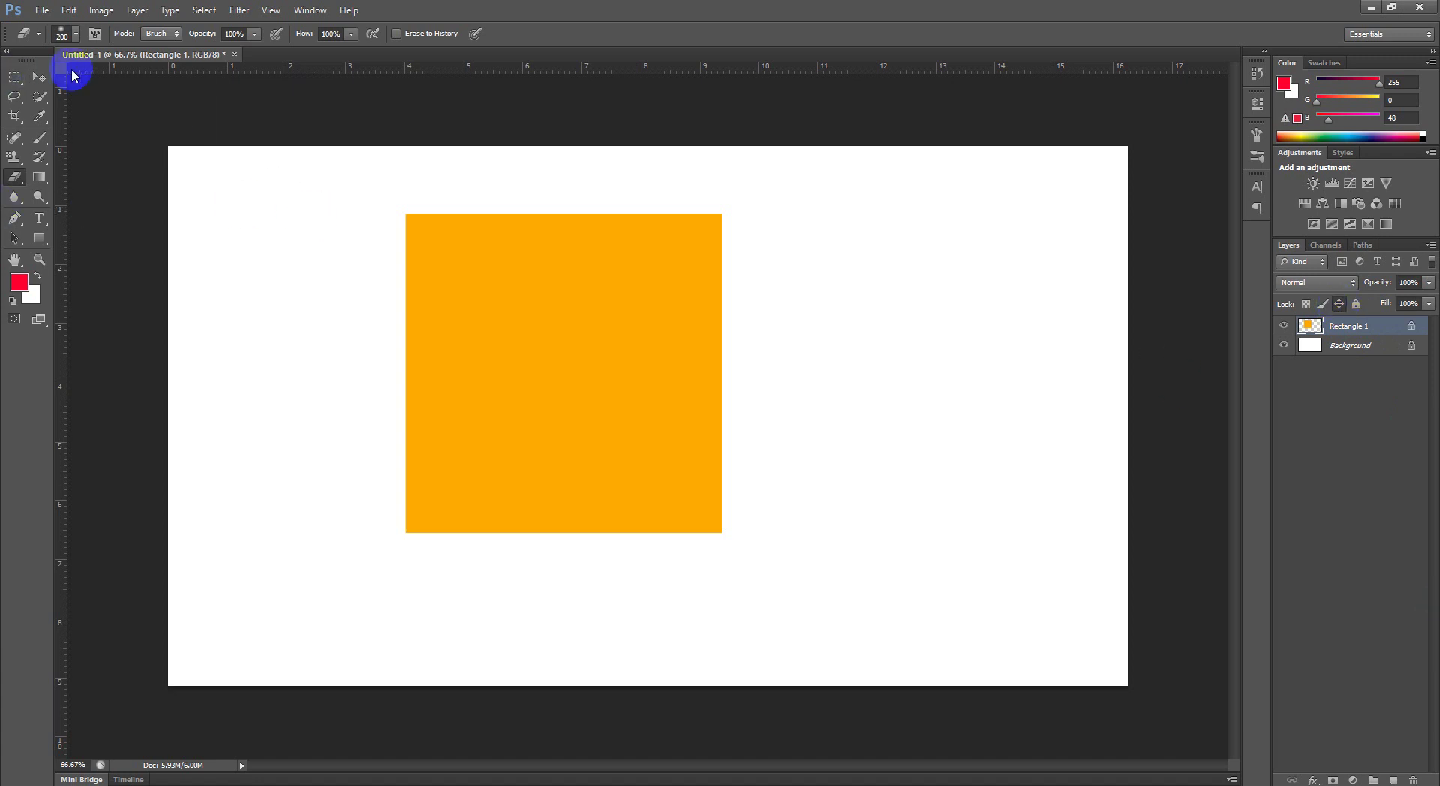
Step: Try repeatedly to drag the orange square with the Move tool
click(43, 78)
mouse_move(485, 351)
mouse_down()
mouse_move(719, 304)
mouse_move(643, 312)
mouse_move(578, 381)
mouse_up()
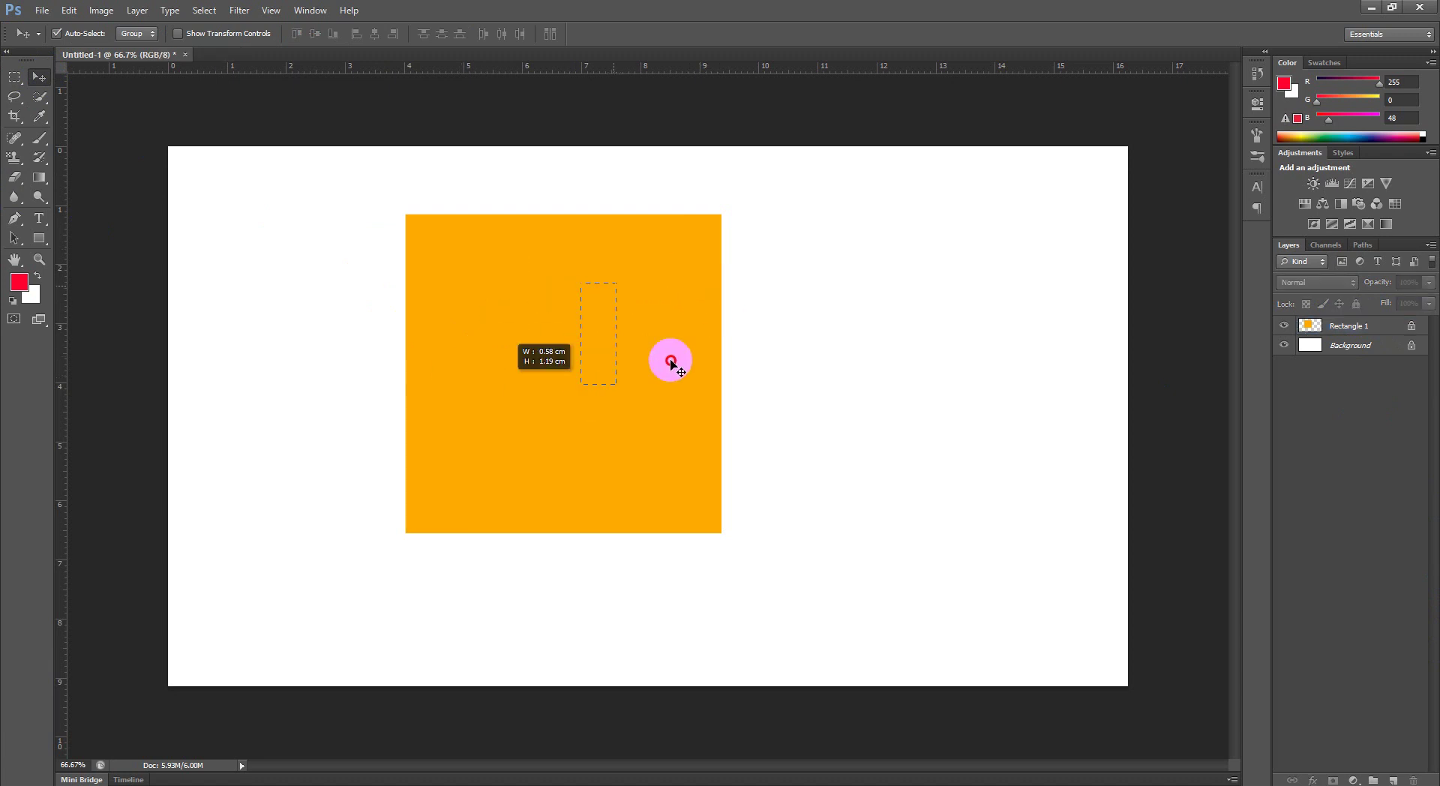
mouse_move(477, 295)
mouse_down()
mouse_move(588, 235)
mouse_move(537, 411)
mouse_up()
drag(528, 307, 492, 405)
drag(683, 254, 555, 359)
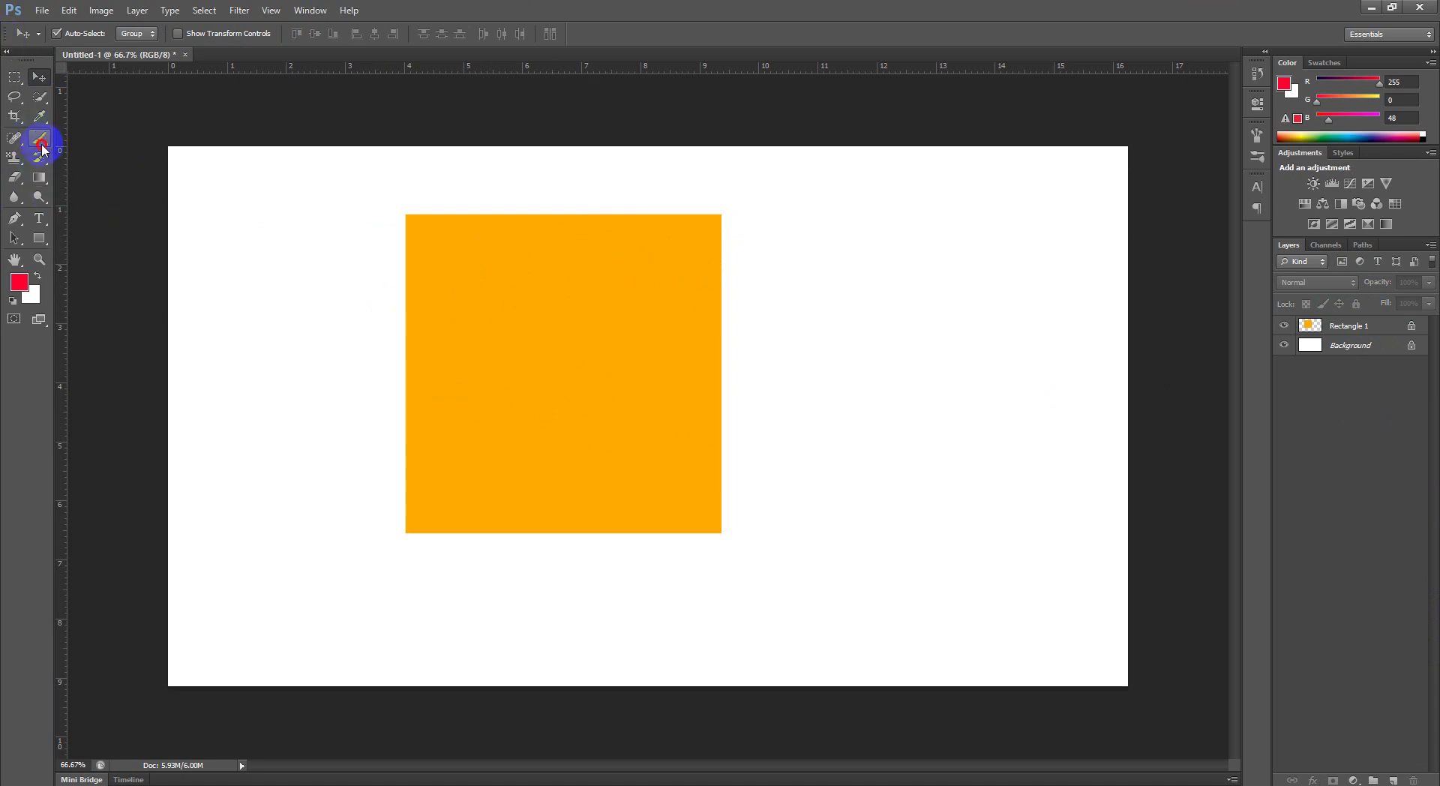
Step: Attempt brush painting, dismiss the no-layer-selected errors, and make Rectangle 1 active
drag(41, 148, 94, 129)
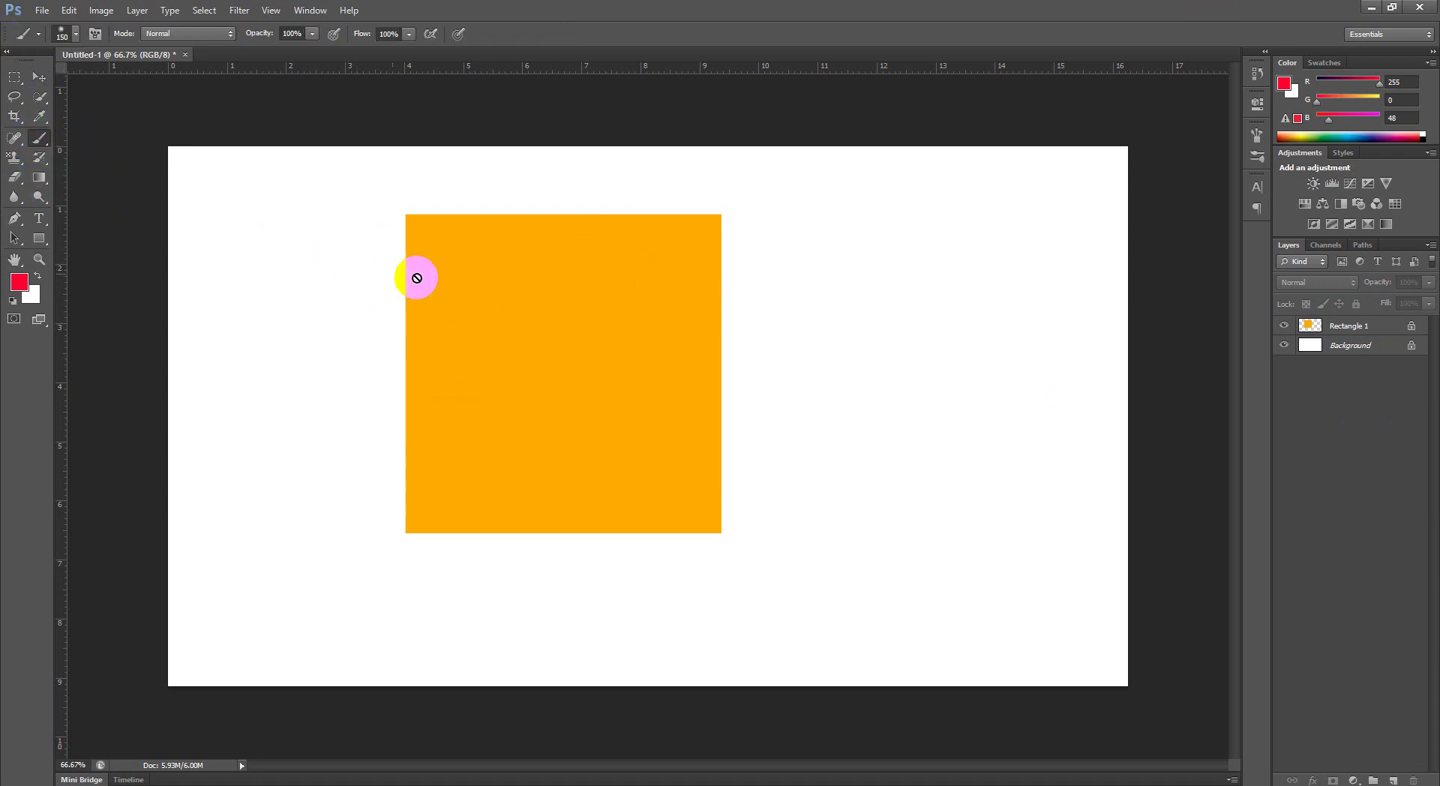
click(454, 315)
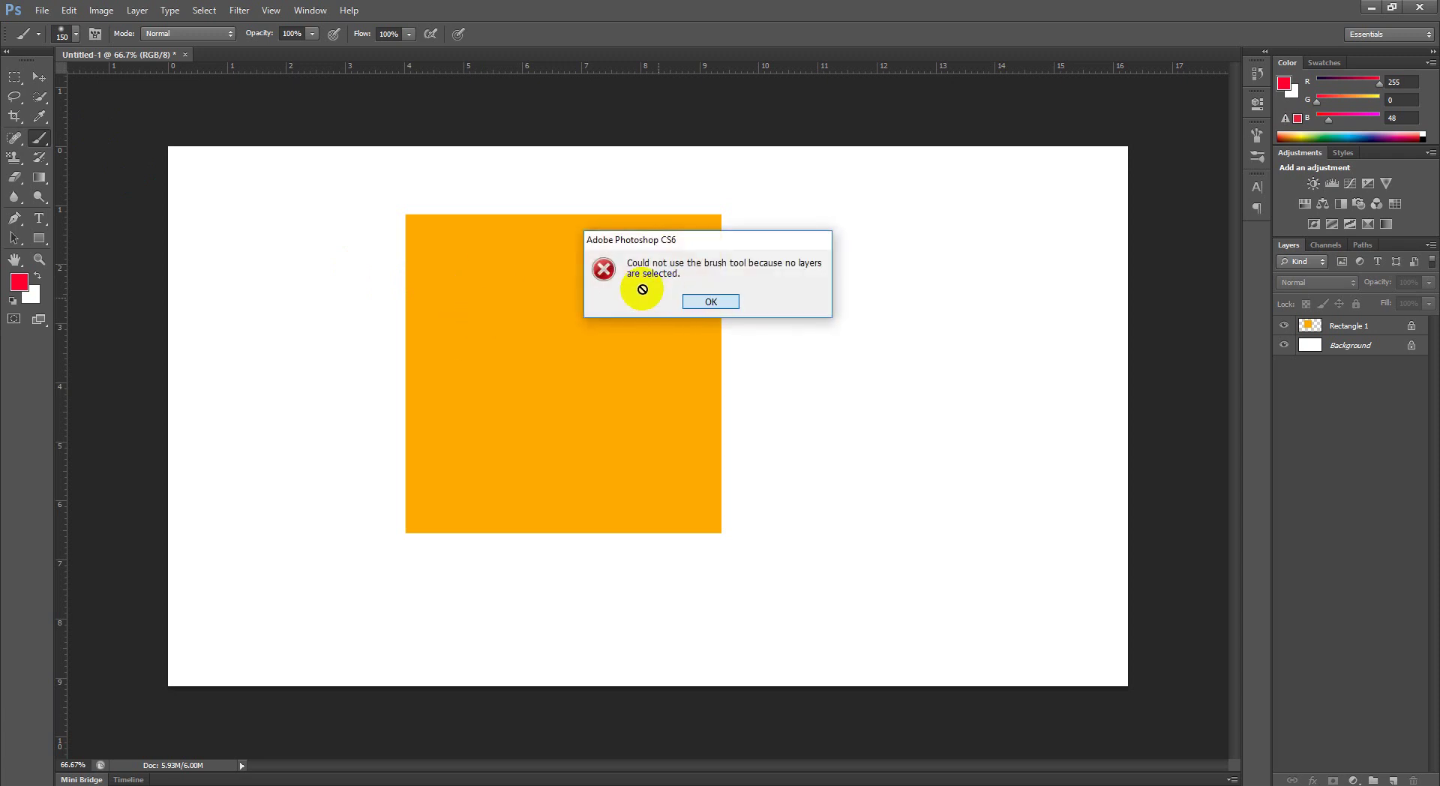
key(Return)
click(572, 273)
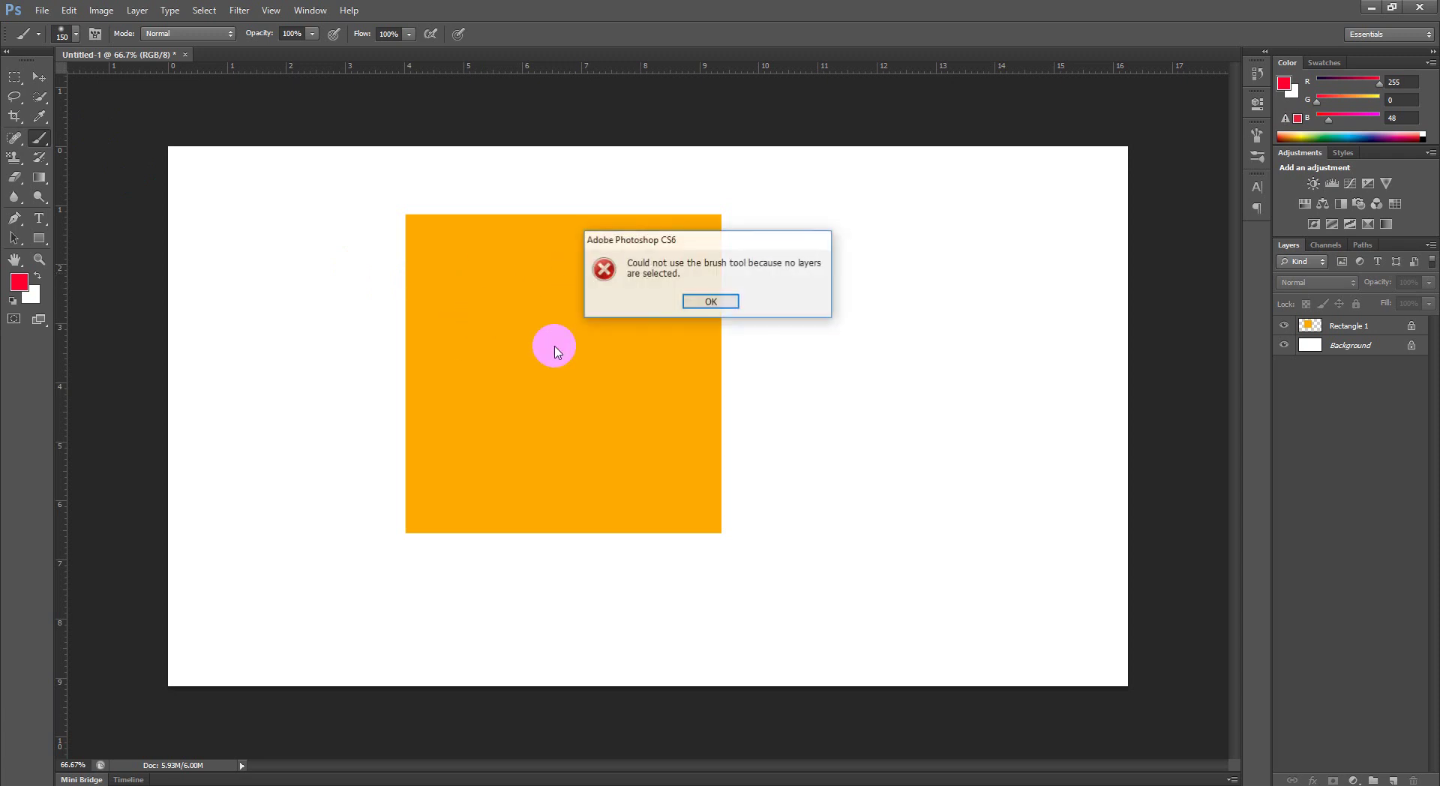
click(712, 302)
click(1391, 329)
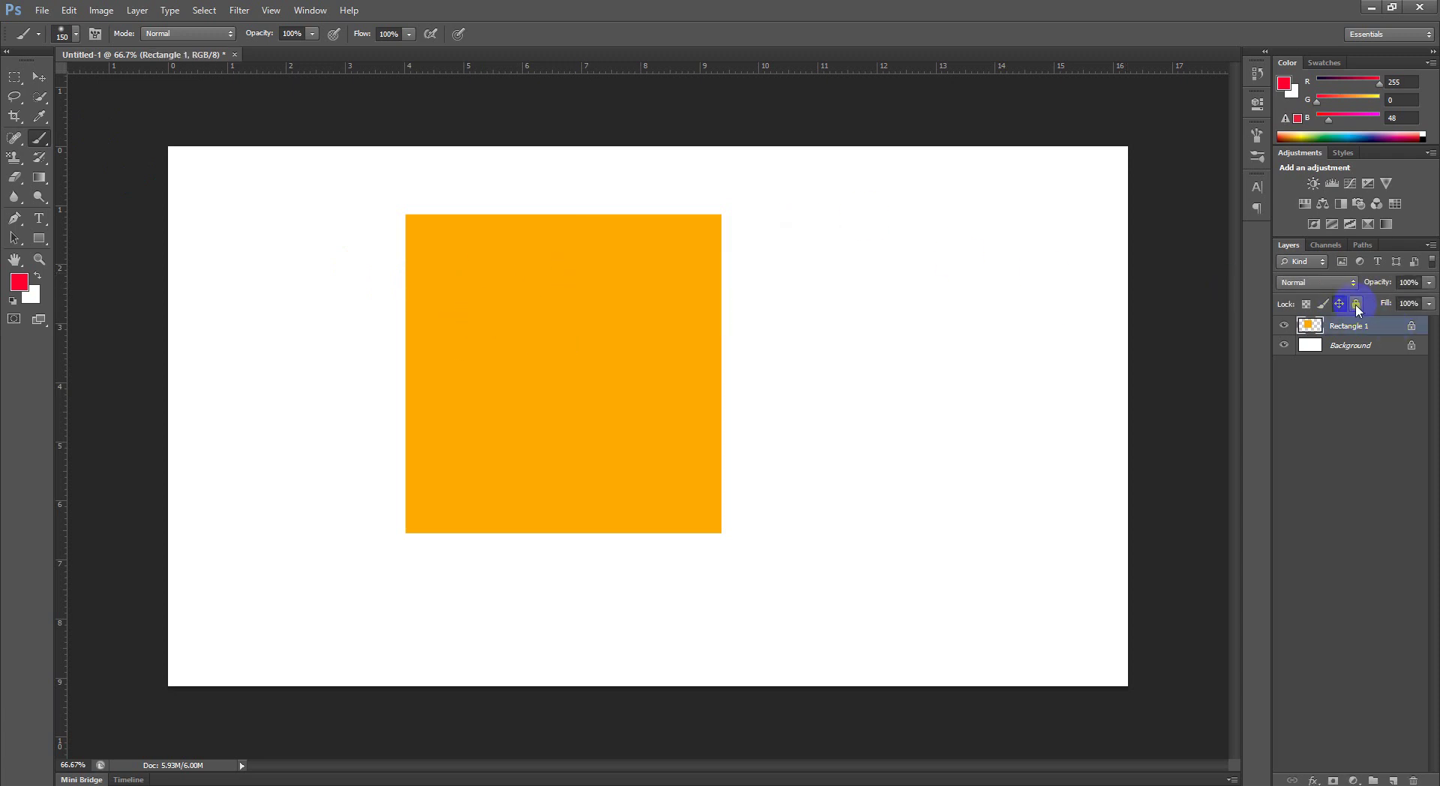
Step: Paint a red wavy brushstroke down the square's left side
click(650, 247)
mouse_move(637, 354)
mouse_down()
mouse_move(517, 270)
mouse_move(574, 255)
mouse_up()
click(596, 321)
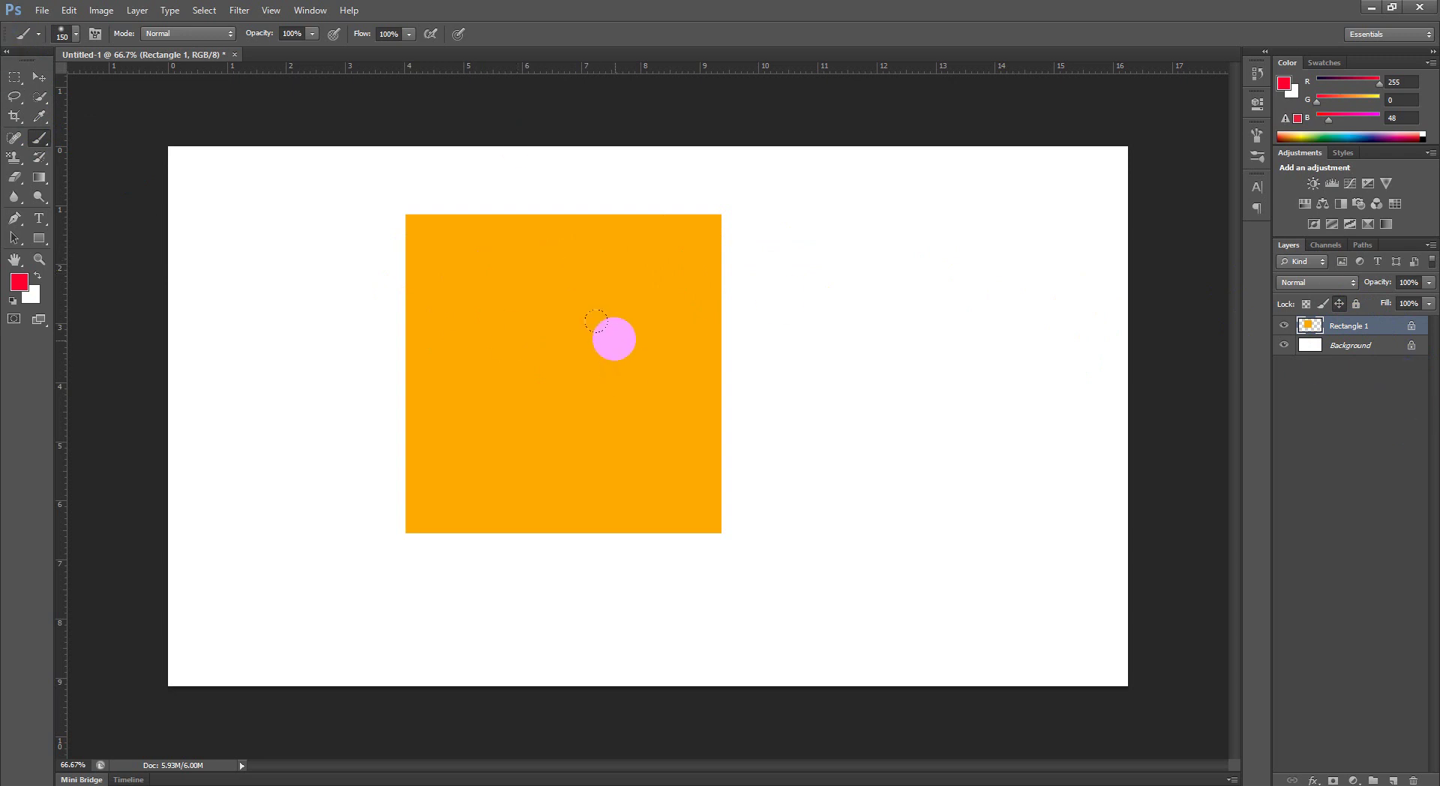
mouse_move(477, 239)
mouse_down()
mouse_move(448, 278)
mouse_move(472, 441)
mouse_up()
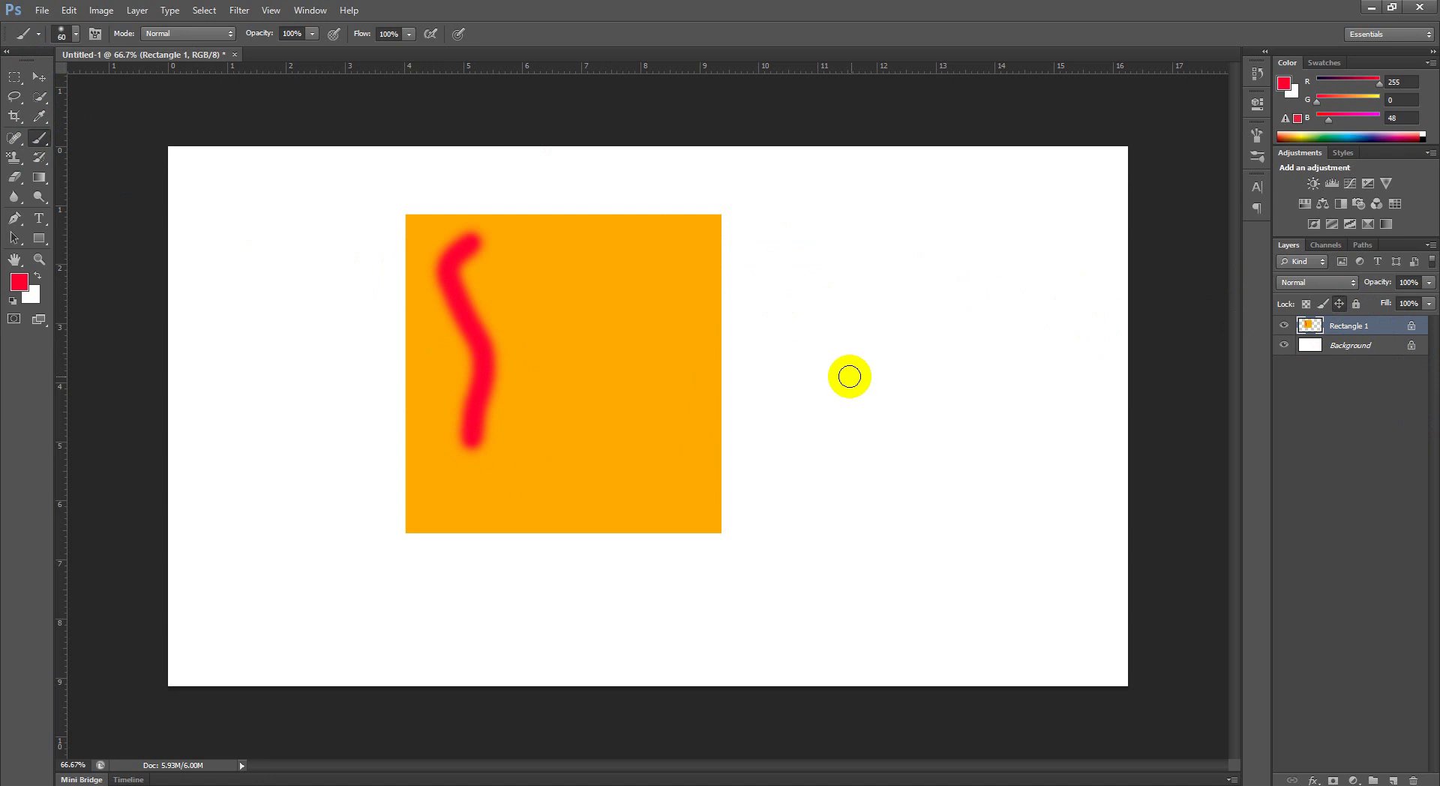
Step: Fill a rectangular marquee inside the square with the foreground red
click(14, 77)
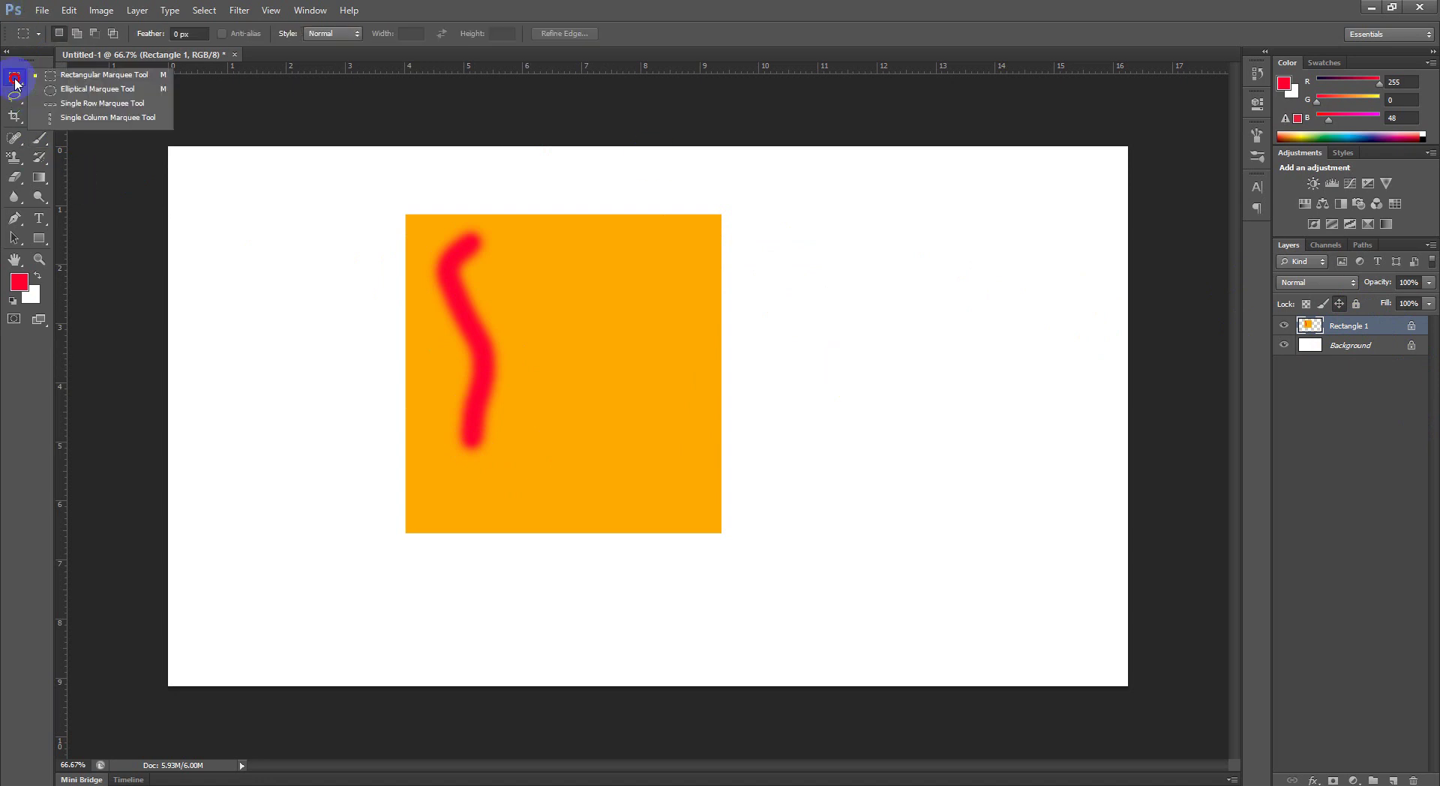
drag(15, 78, 124, 120)
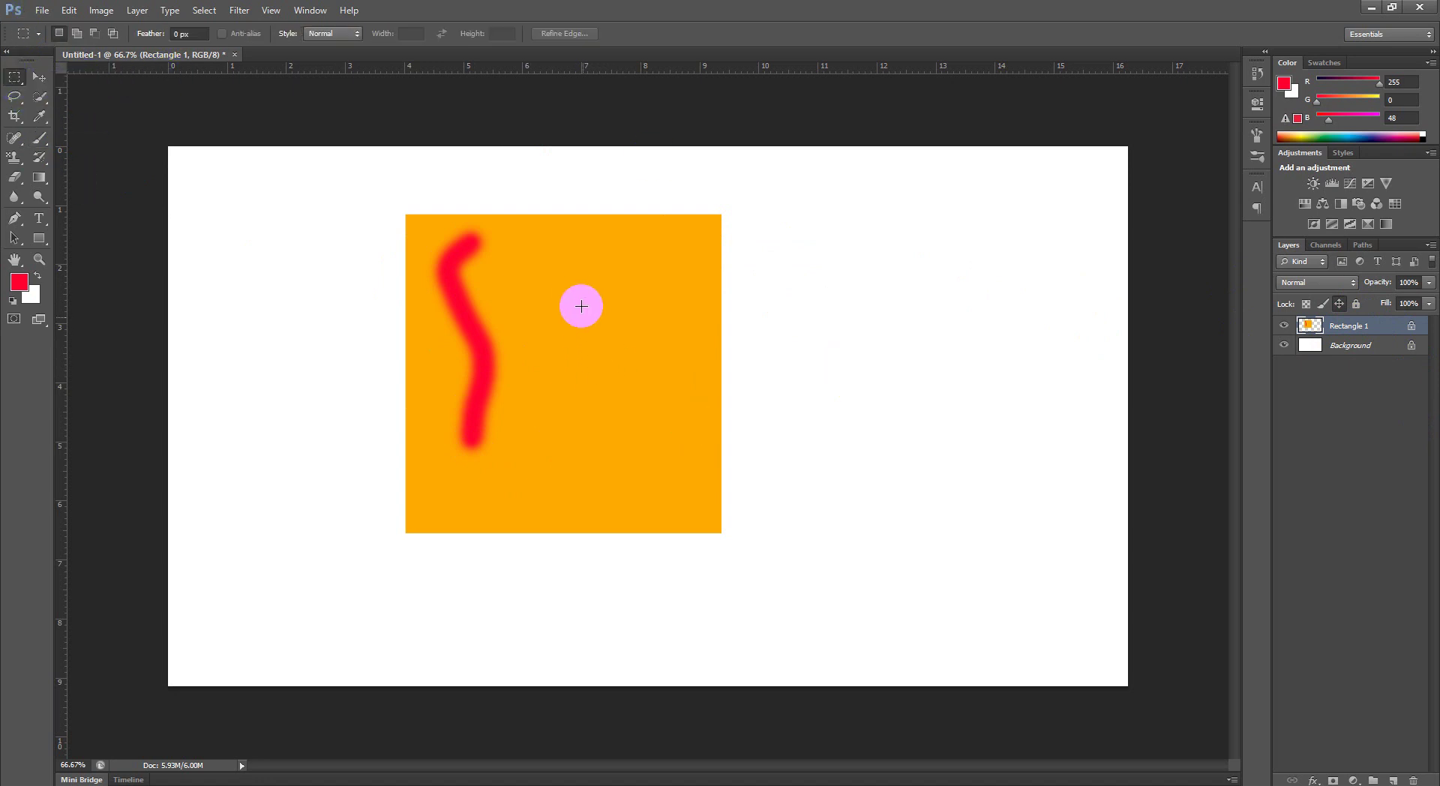
drag(556, 287, 663, 413)
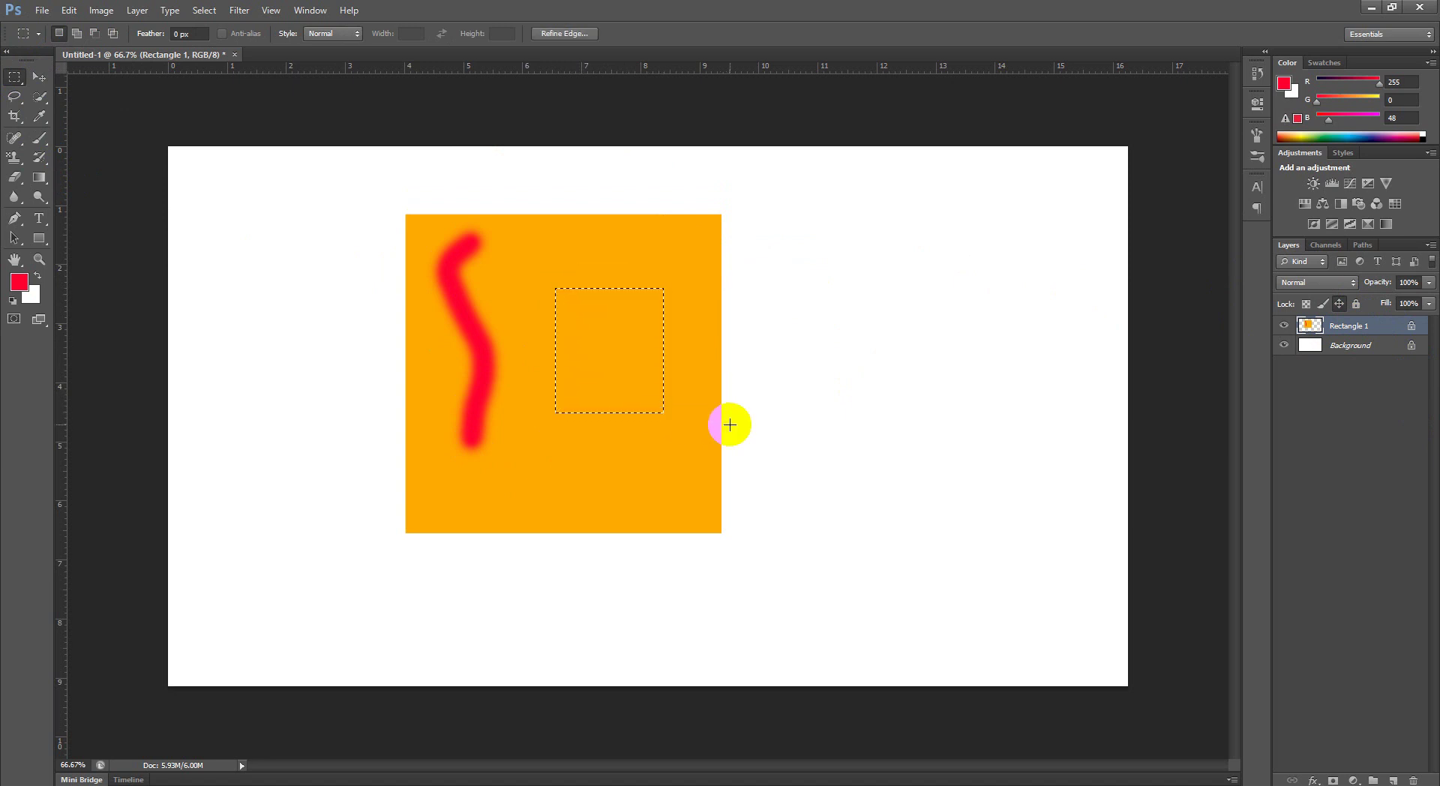
key(alt)
key(alt+BackSpace)
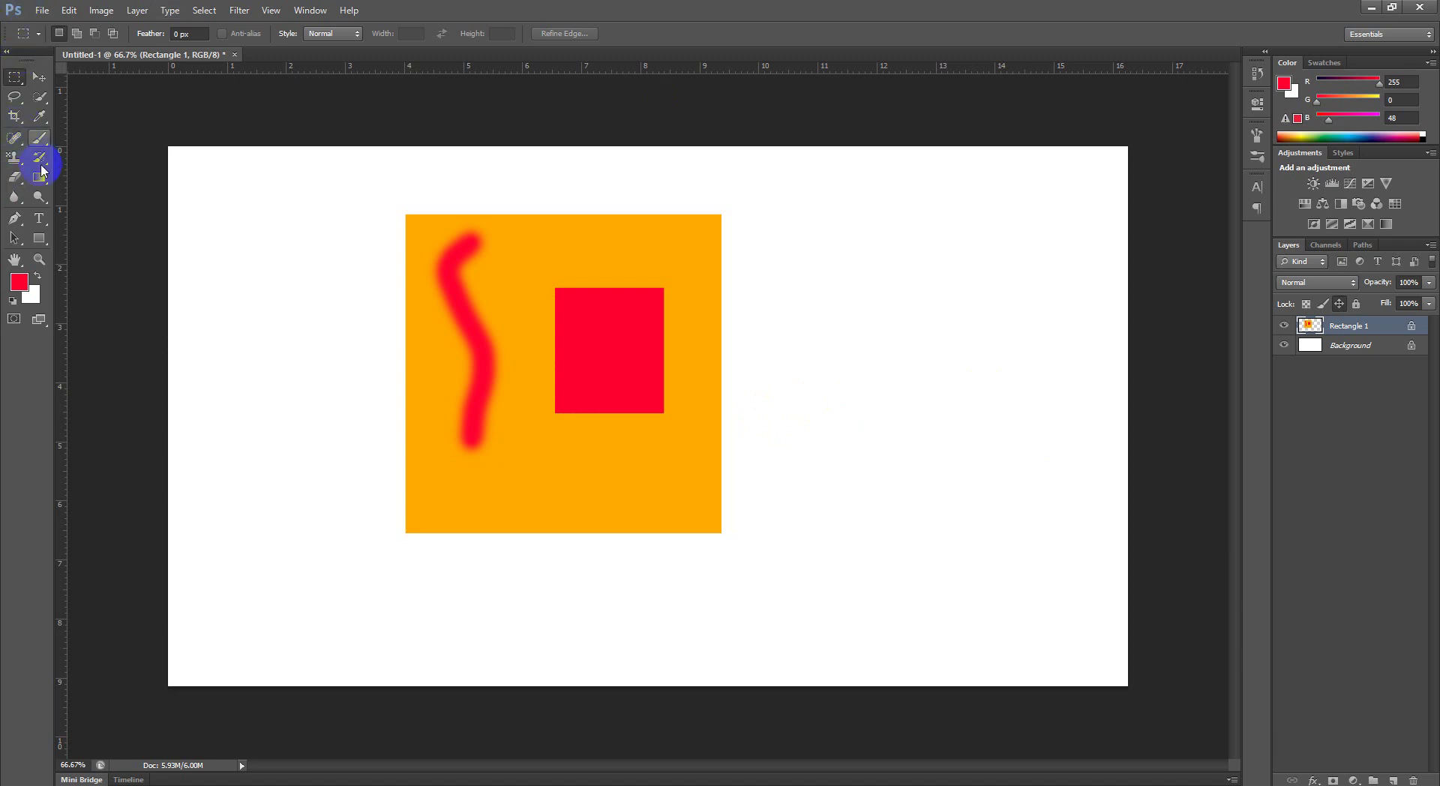
click(14, 177)
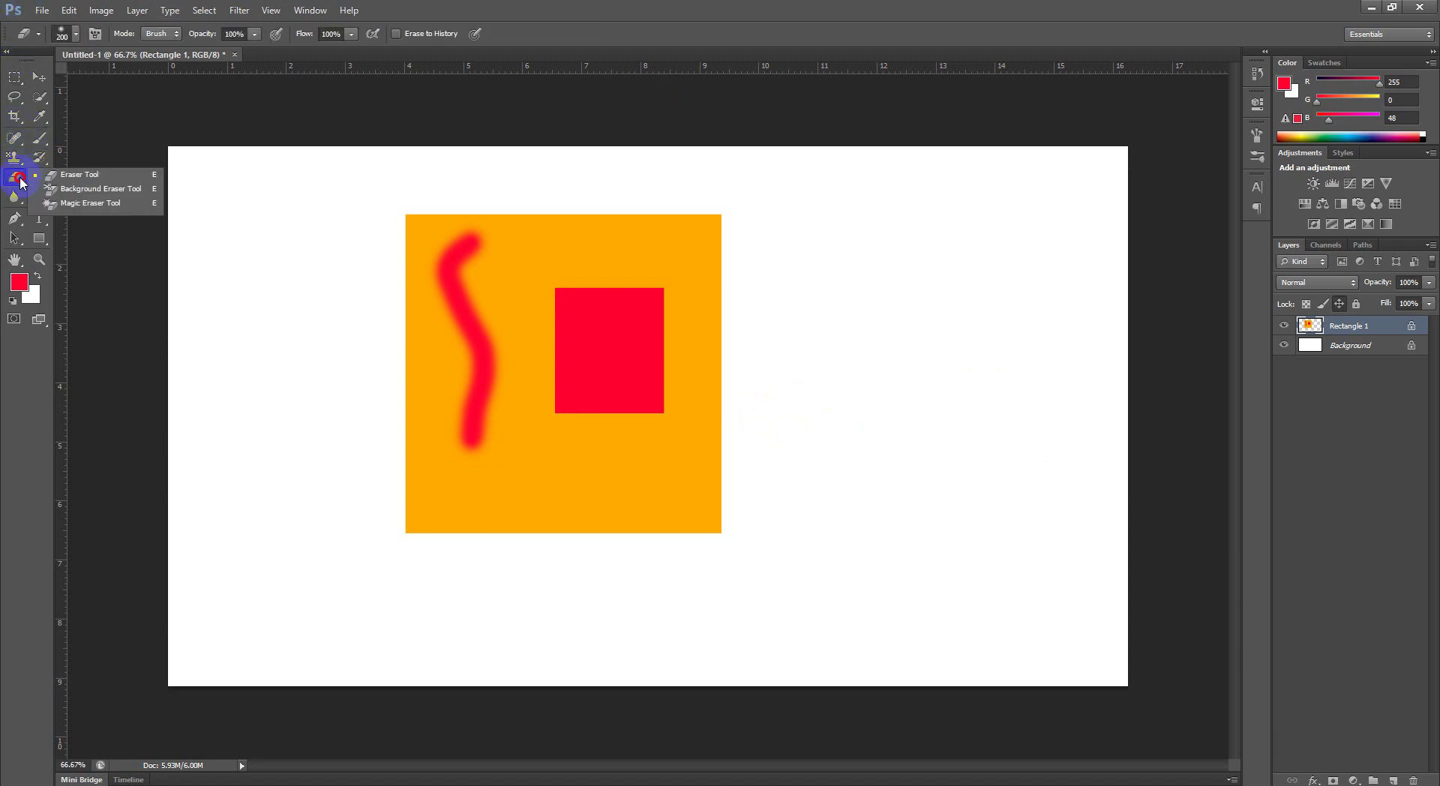
Step: Erase the square's top-left corner, then undo the erasing, red fill and red stroke
click(88, 174)
mouse_move(379, 203)
mouse_down()
mouse_move(424, 202)
mouse_move(363, 254)
mouse_move(420, 297)
mouse_up()
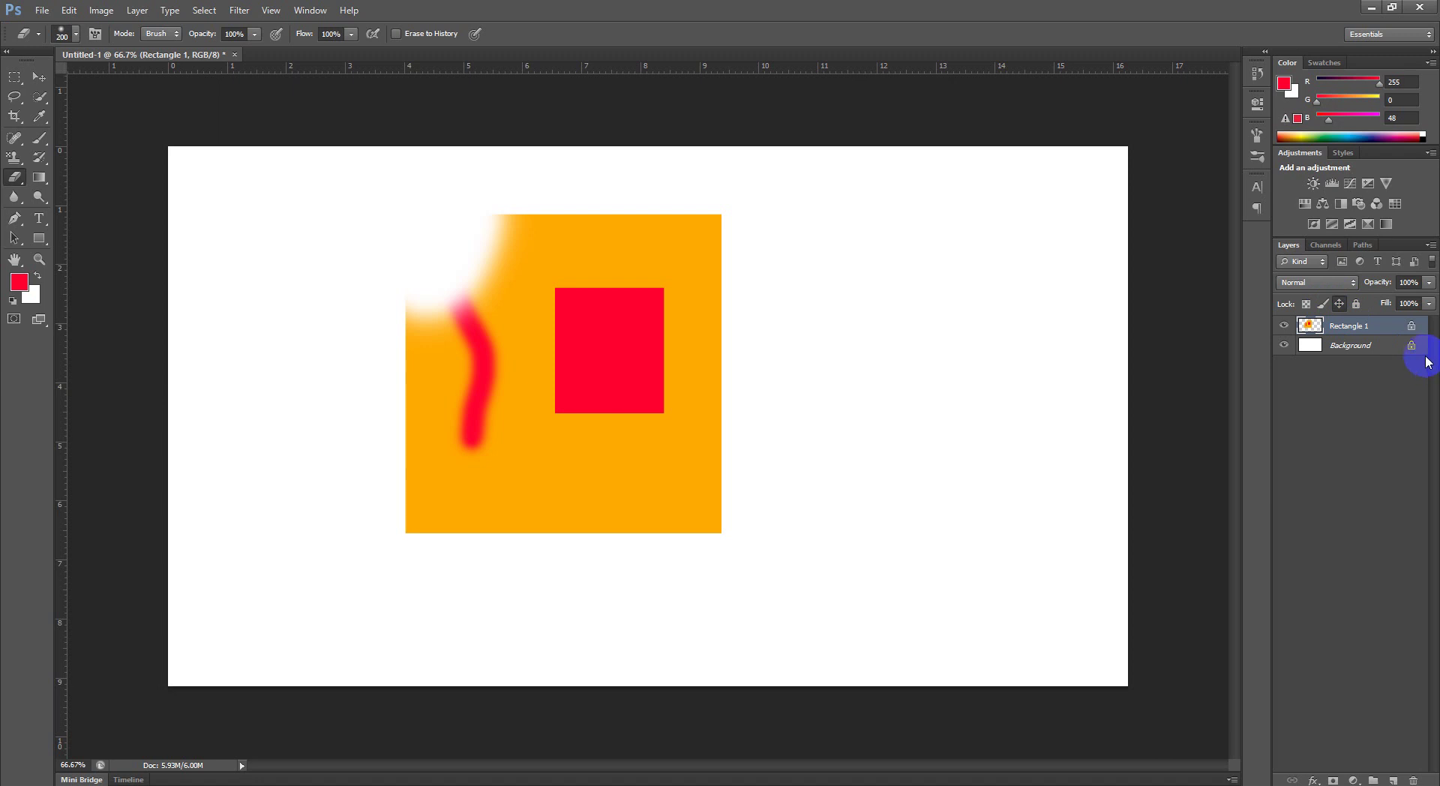
key(ctrl+z)
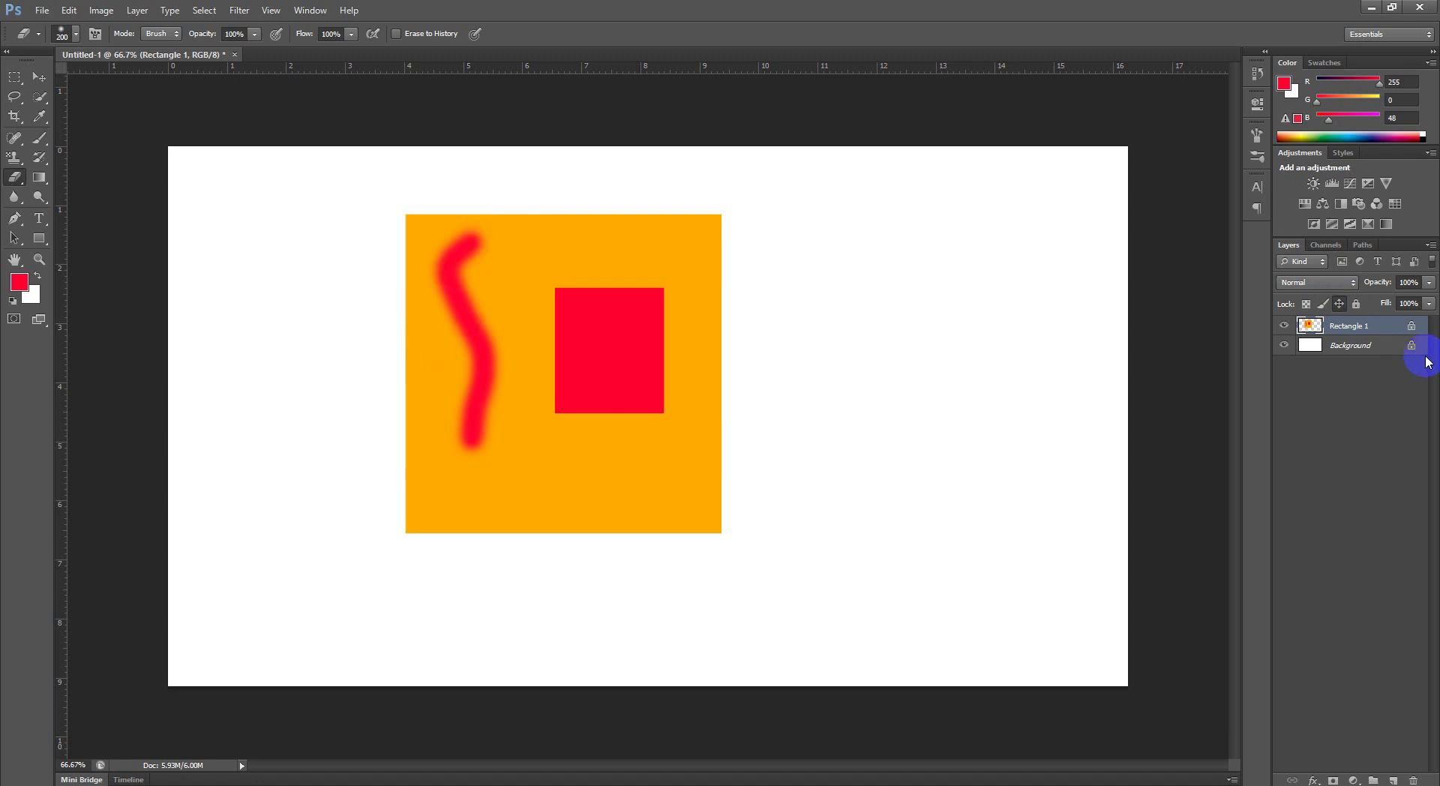
key(ctrl+alt+z)
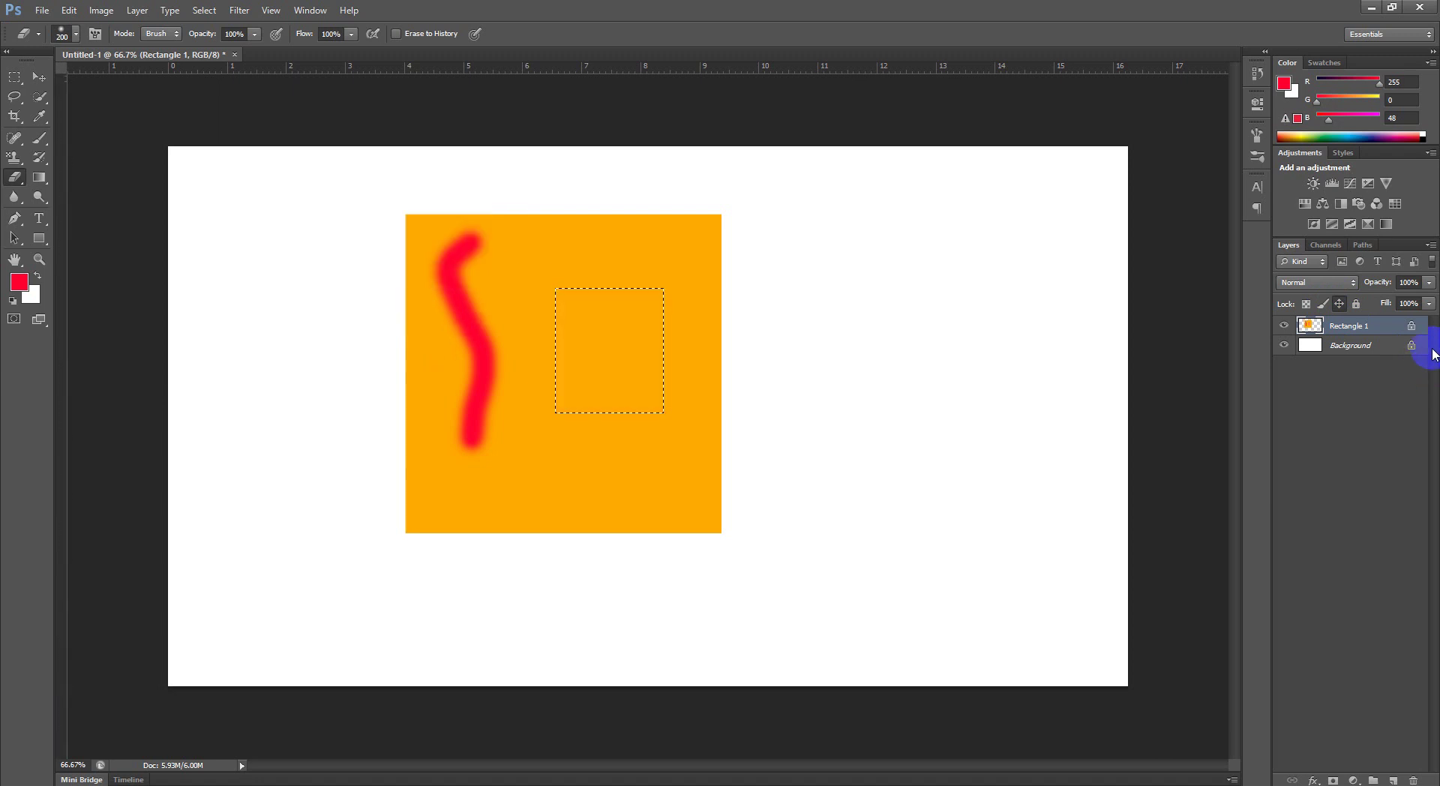
key(ctrl+alt+z)
key(ctrl+alt+z)
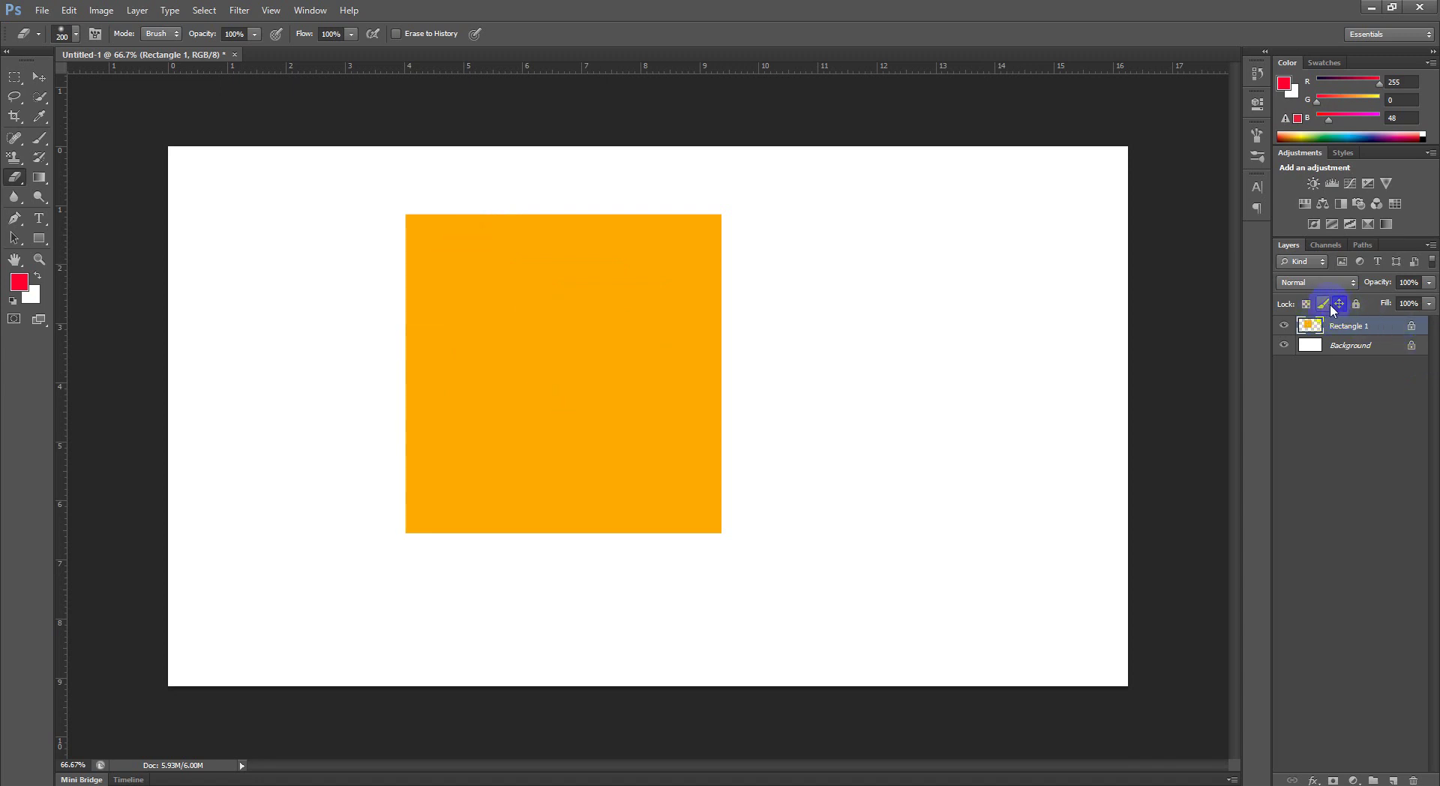
Step: Toggle Rectangle 1's position and pixel locks, moving the orange square left and back right
click(1339, 305)
click(1323, 306)
click(1322, 306)
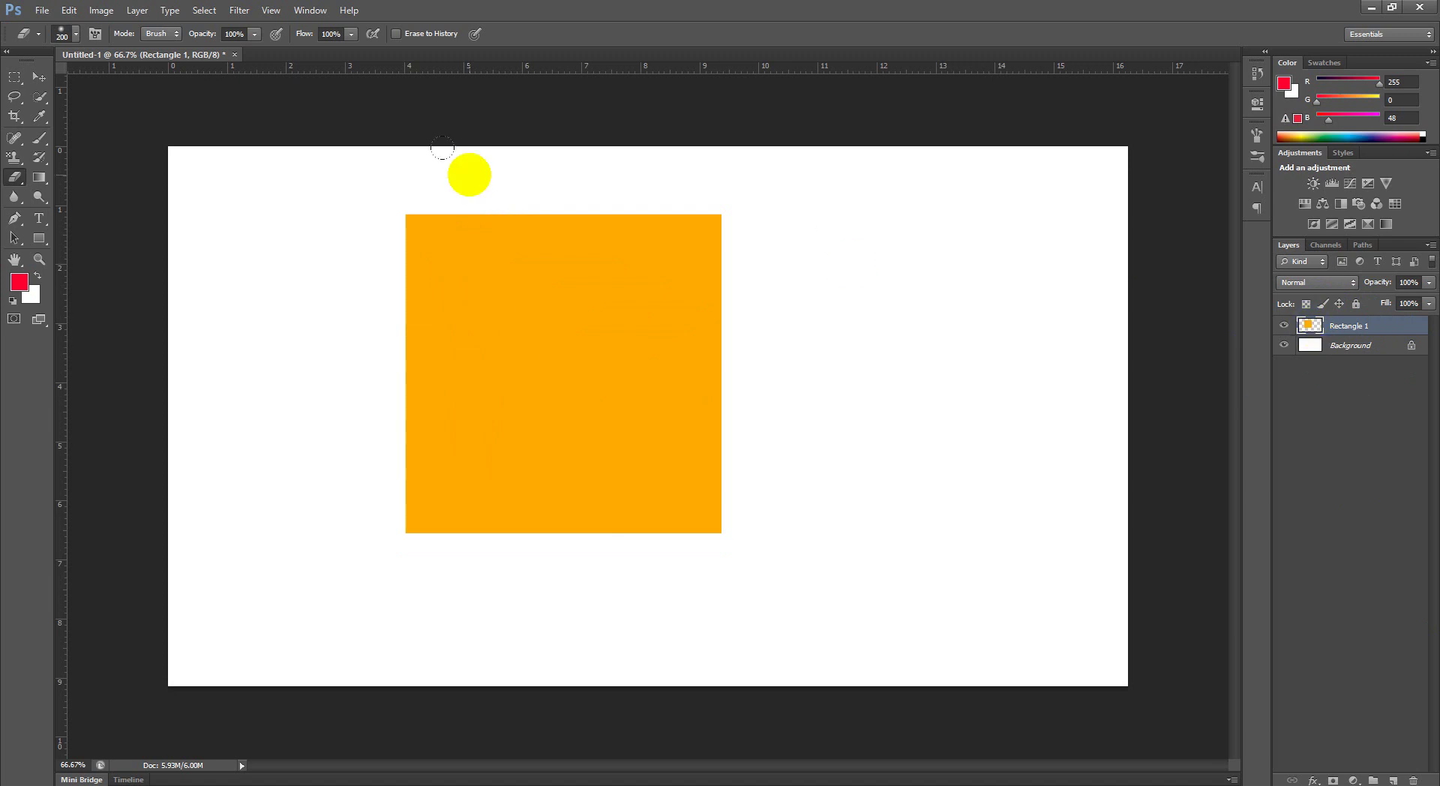
click(39, 77)
mouse_move(533, 336)
mouse_down()
mouse_move(437, 329)
mouse_move(697, 375)
mouse_move(634, 363)
mouse_move(626, 389)
mouse_up()
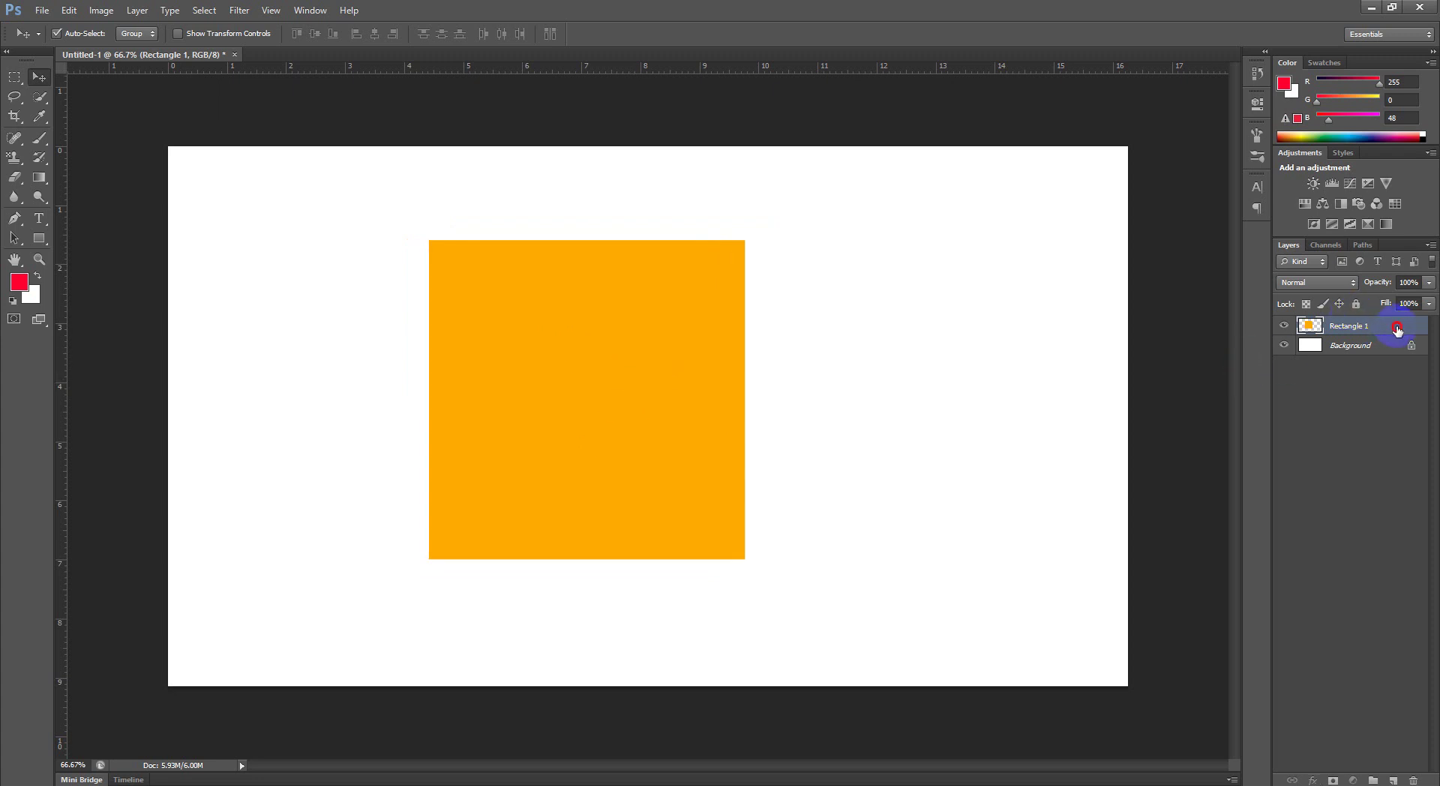
click(1323, 305)
mouse_move(611, 405)
mouse_down()
mouse_move(677, 403)
mouse_move(640, 434)
mouse_up()
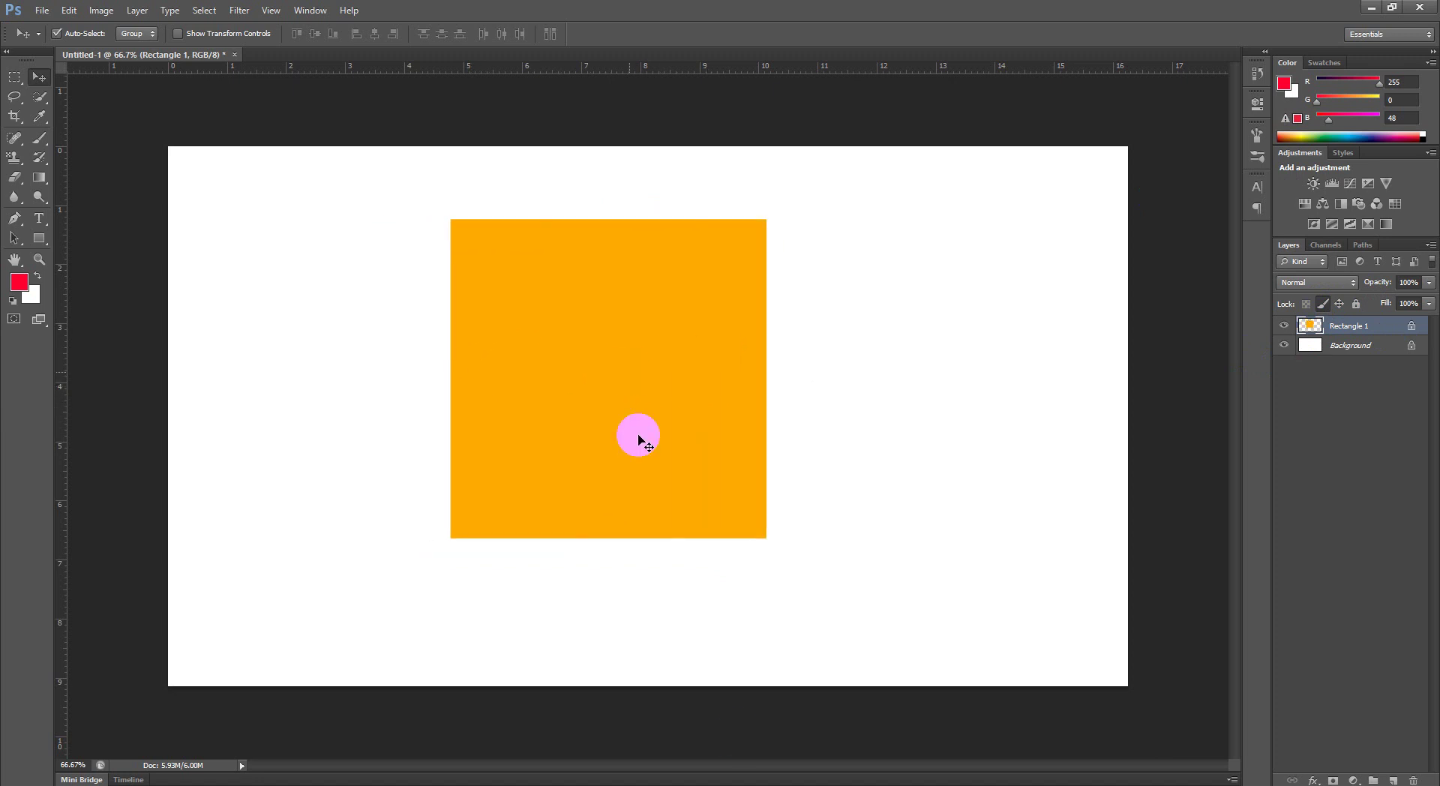
Step: Test the brush, a marquee selection and the eraser on the pixel-locked orange square
click(46, 146)
drag(45, 146, 105, 136)
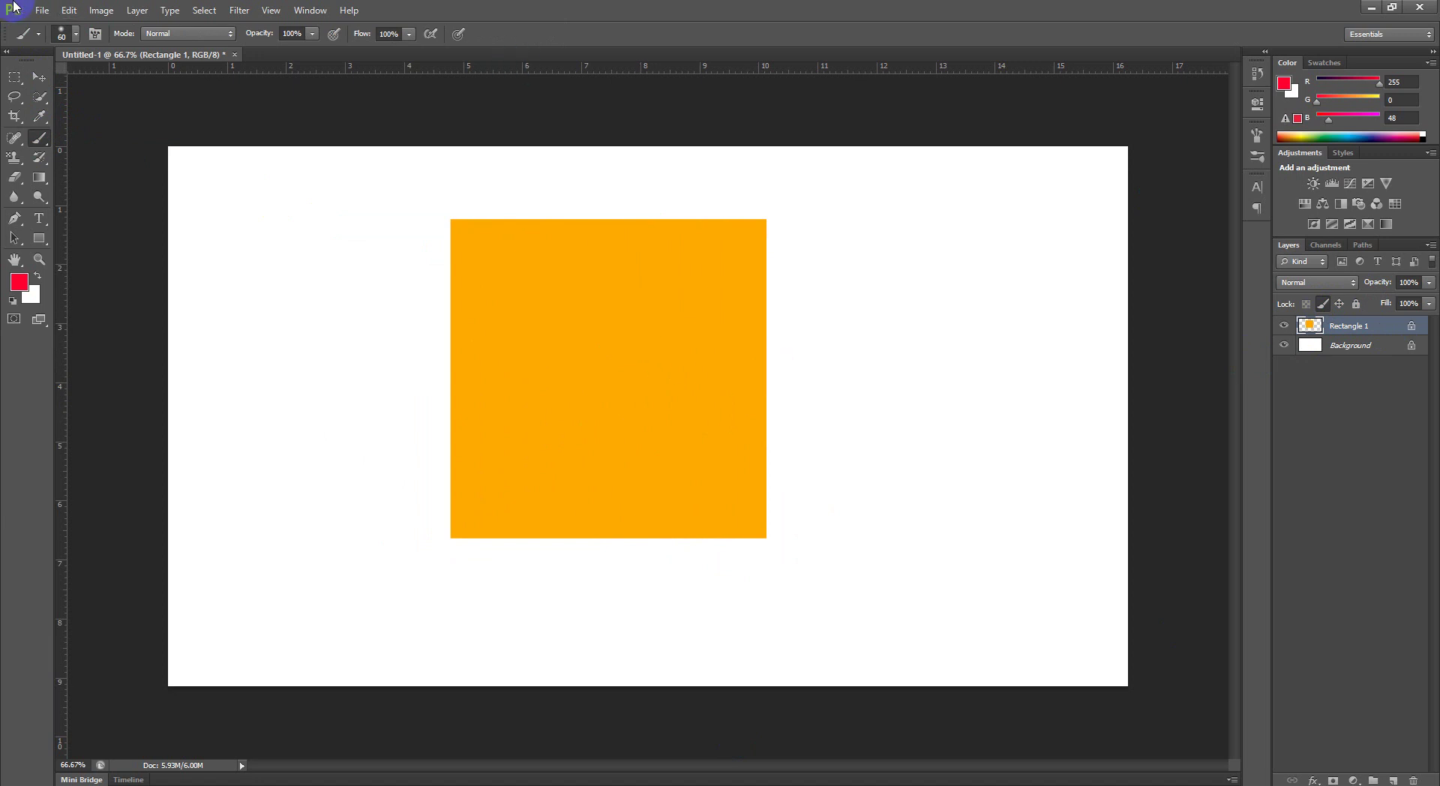
click(15, 77)
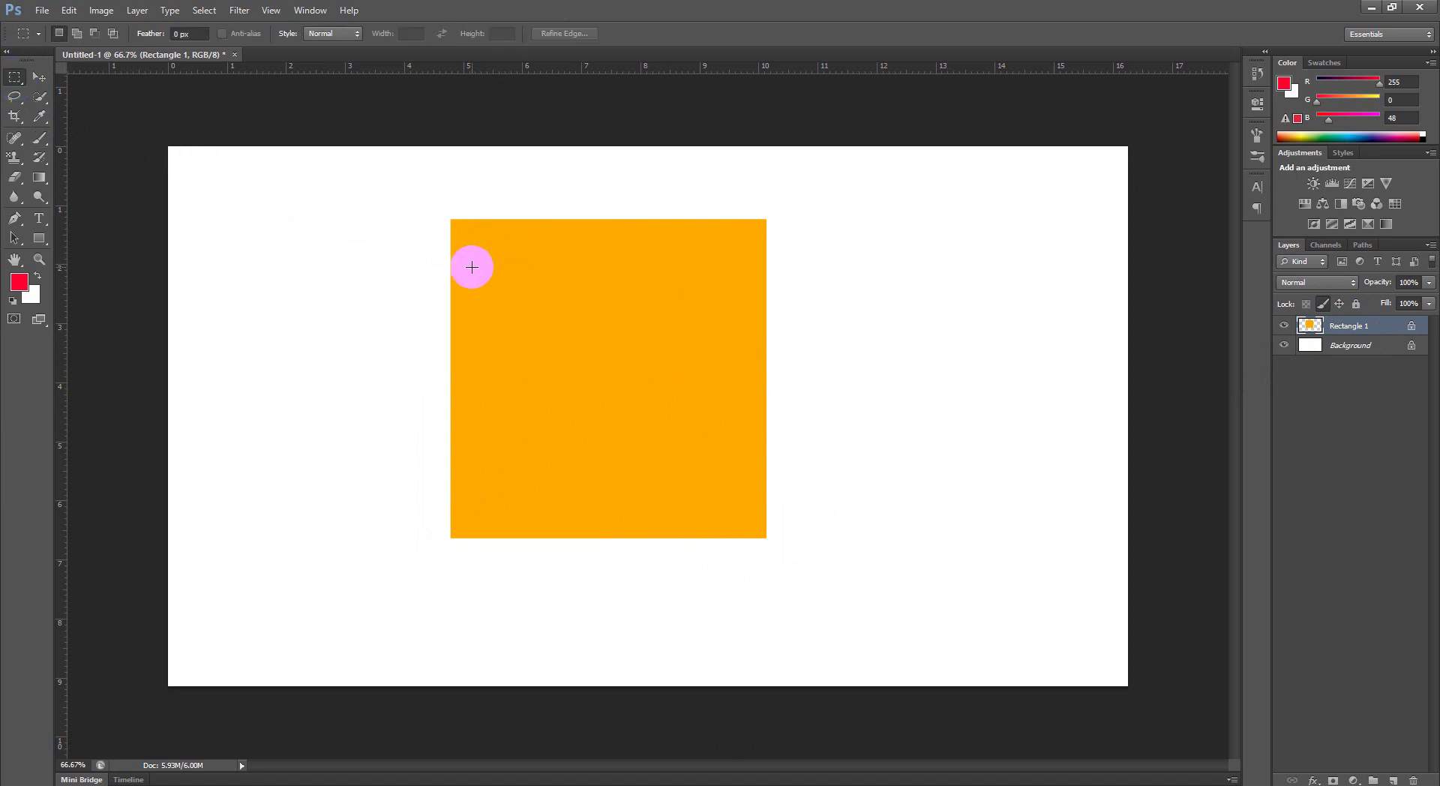
drag(492, 268, 640, 399)
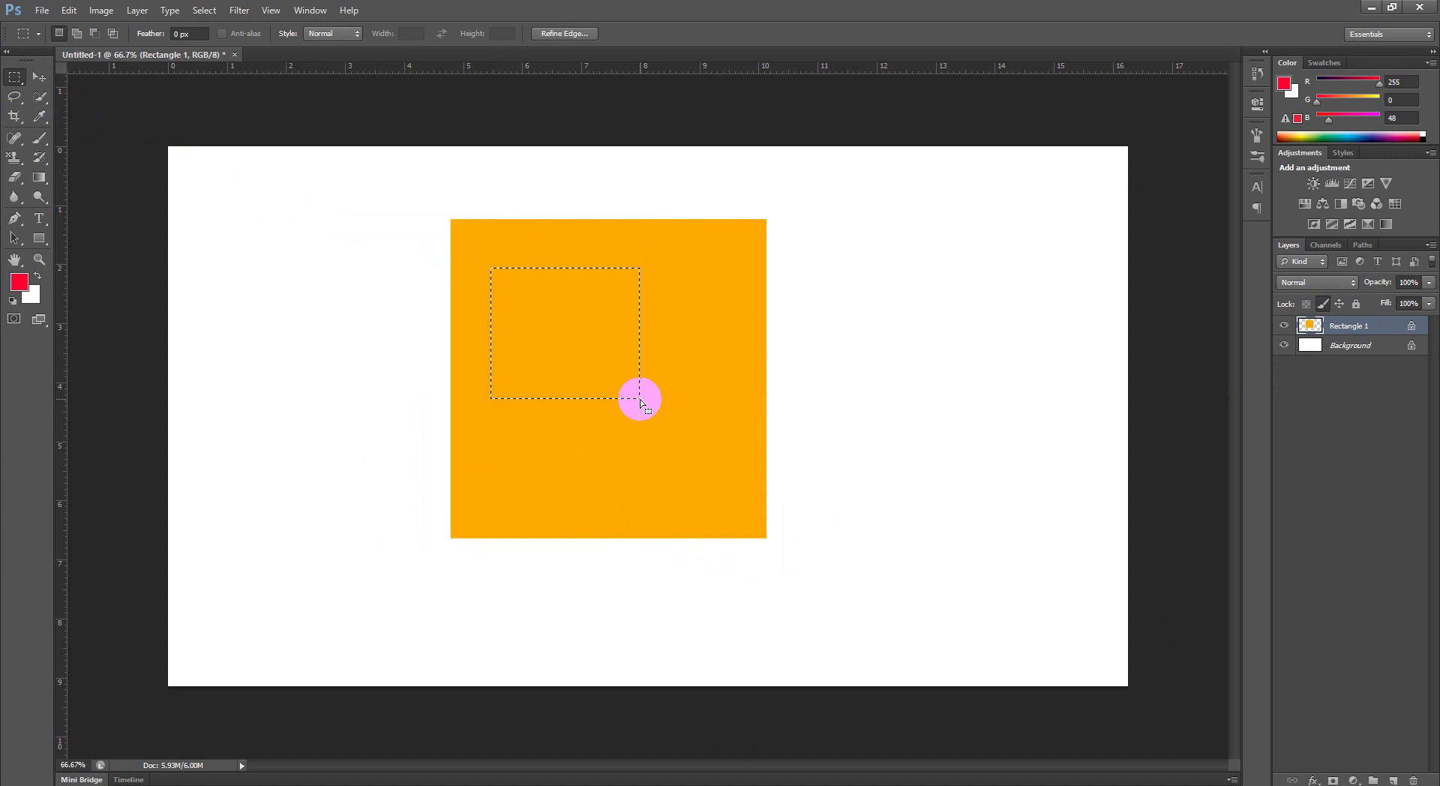
click(686, 385)
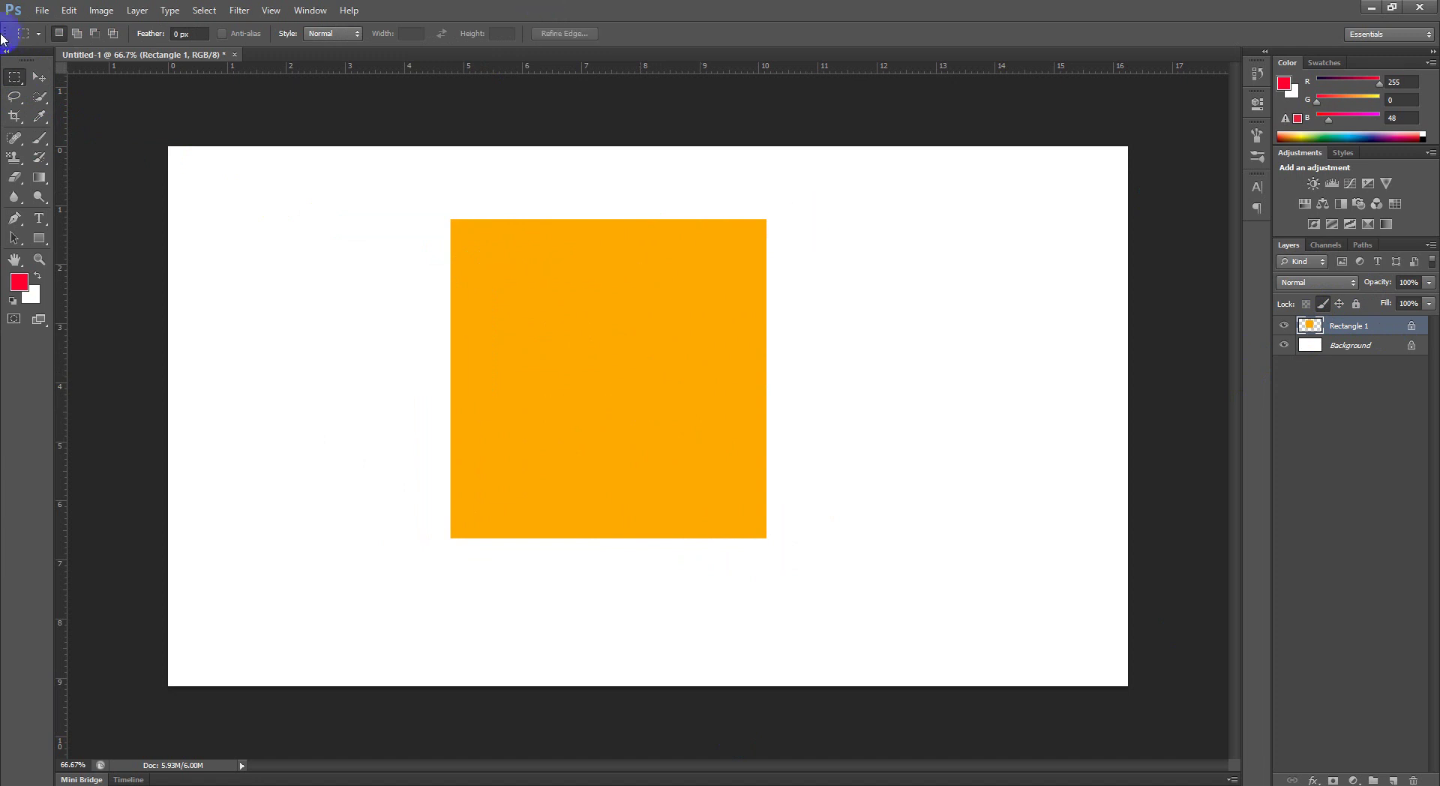
click(16, 179)
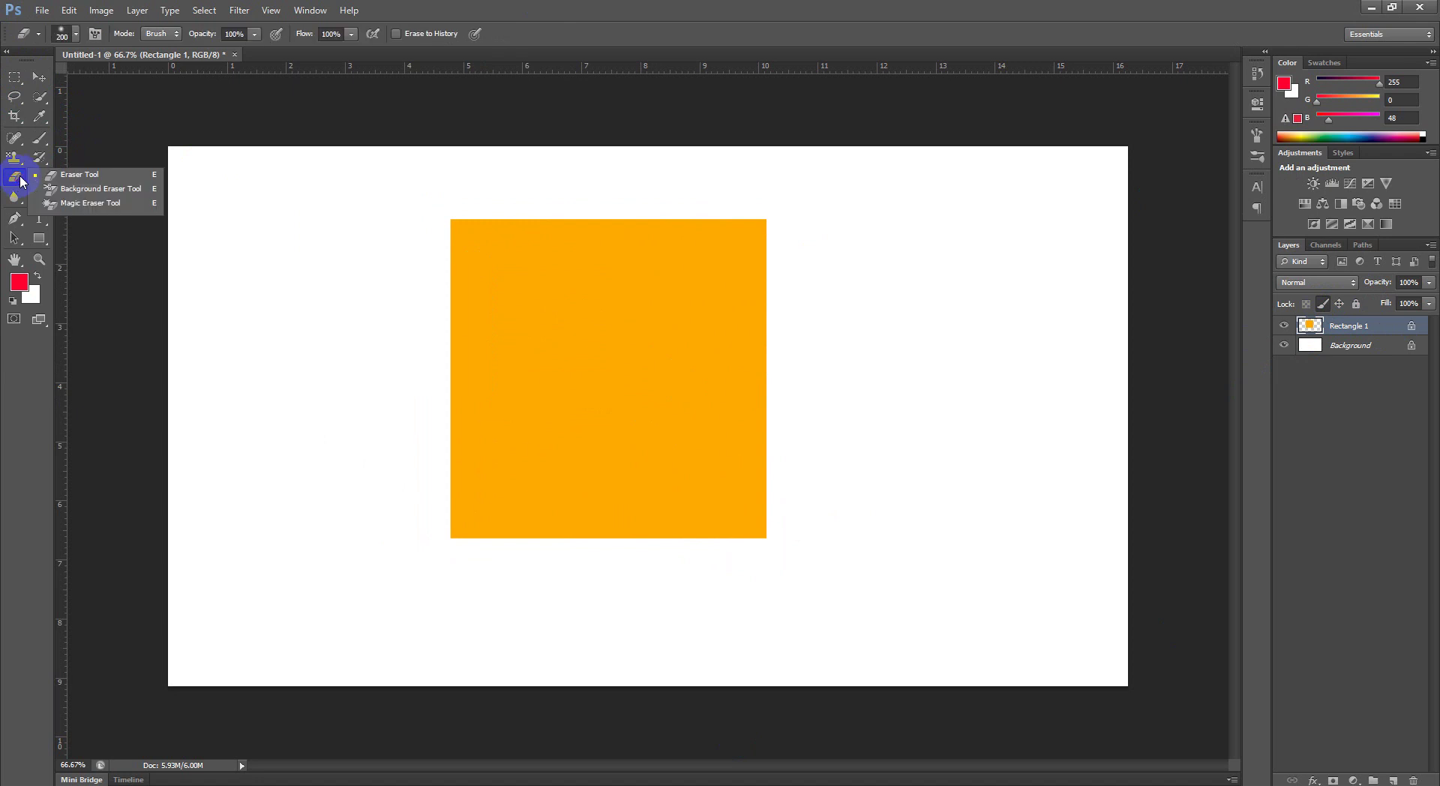
click(89, 174)
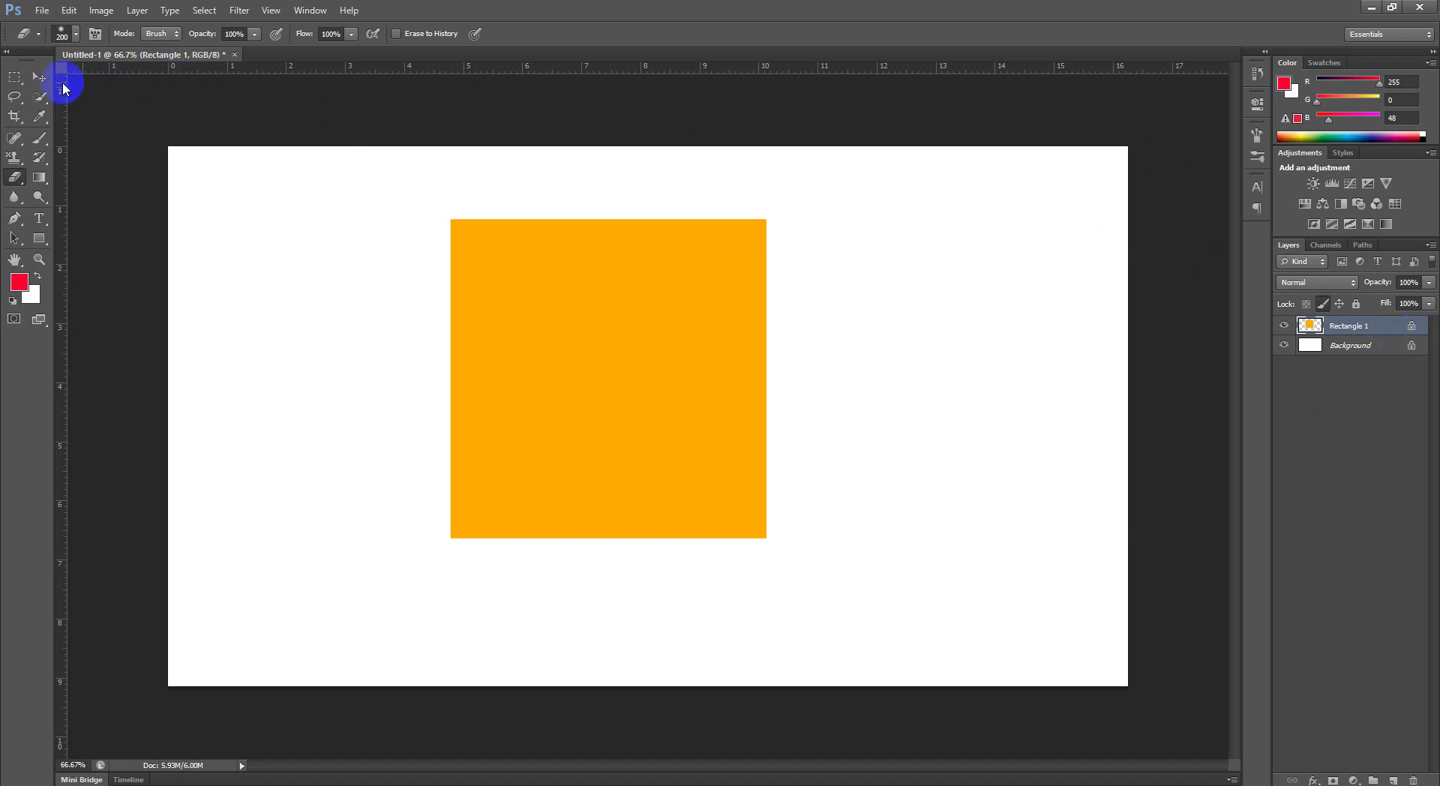
click(39, 76)
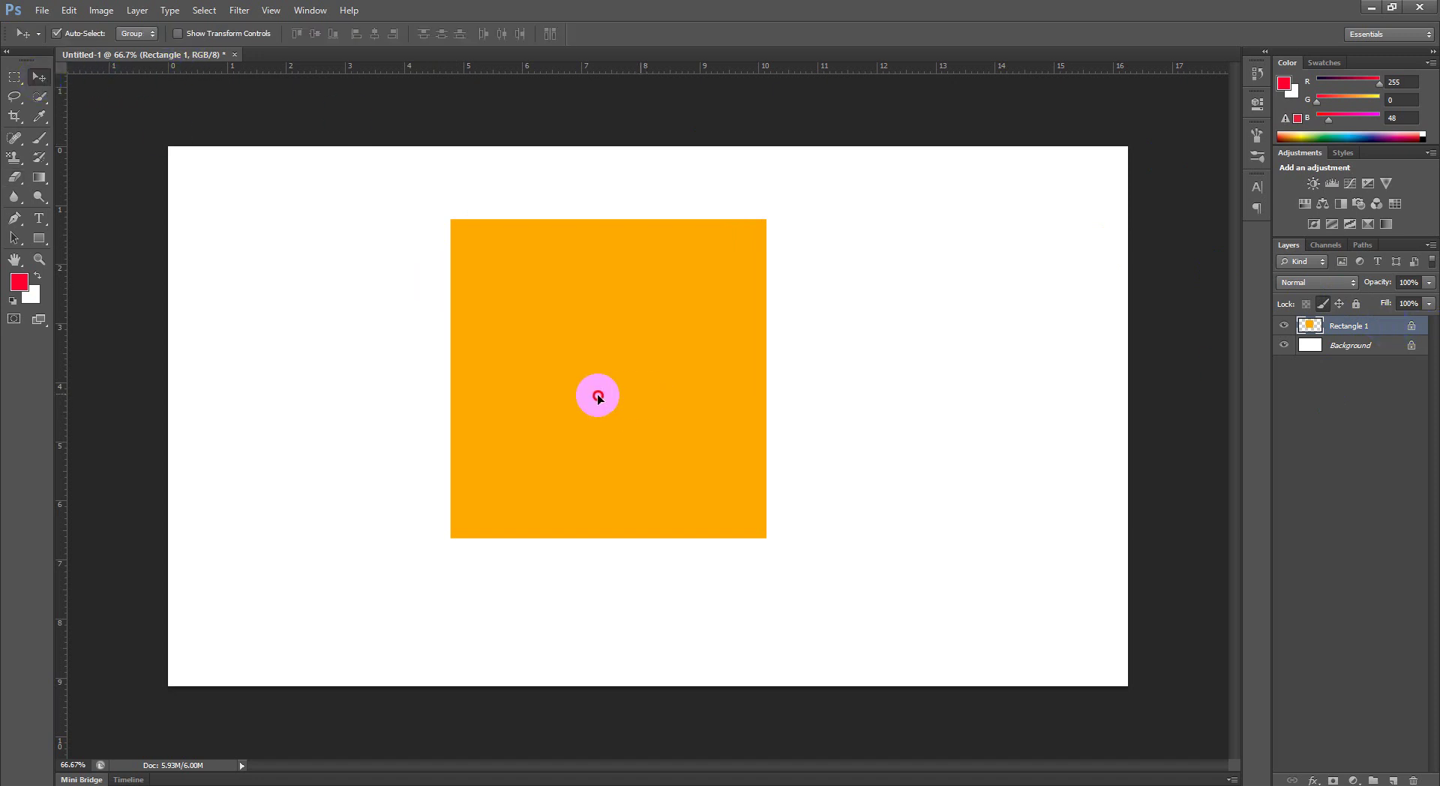
Step: Drag the orange square further right toward the page centre
mouse_move(598, 396)
mouse_down()
mouse_move(906, 388)
mouse_move(483, 424)
mouse_move(757, 397)
mouse_move(556, 382)
mouse_move(575, 421)
mouse_move(707, 389)
mouse_move(692, 401)
mouse_up()
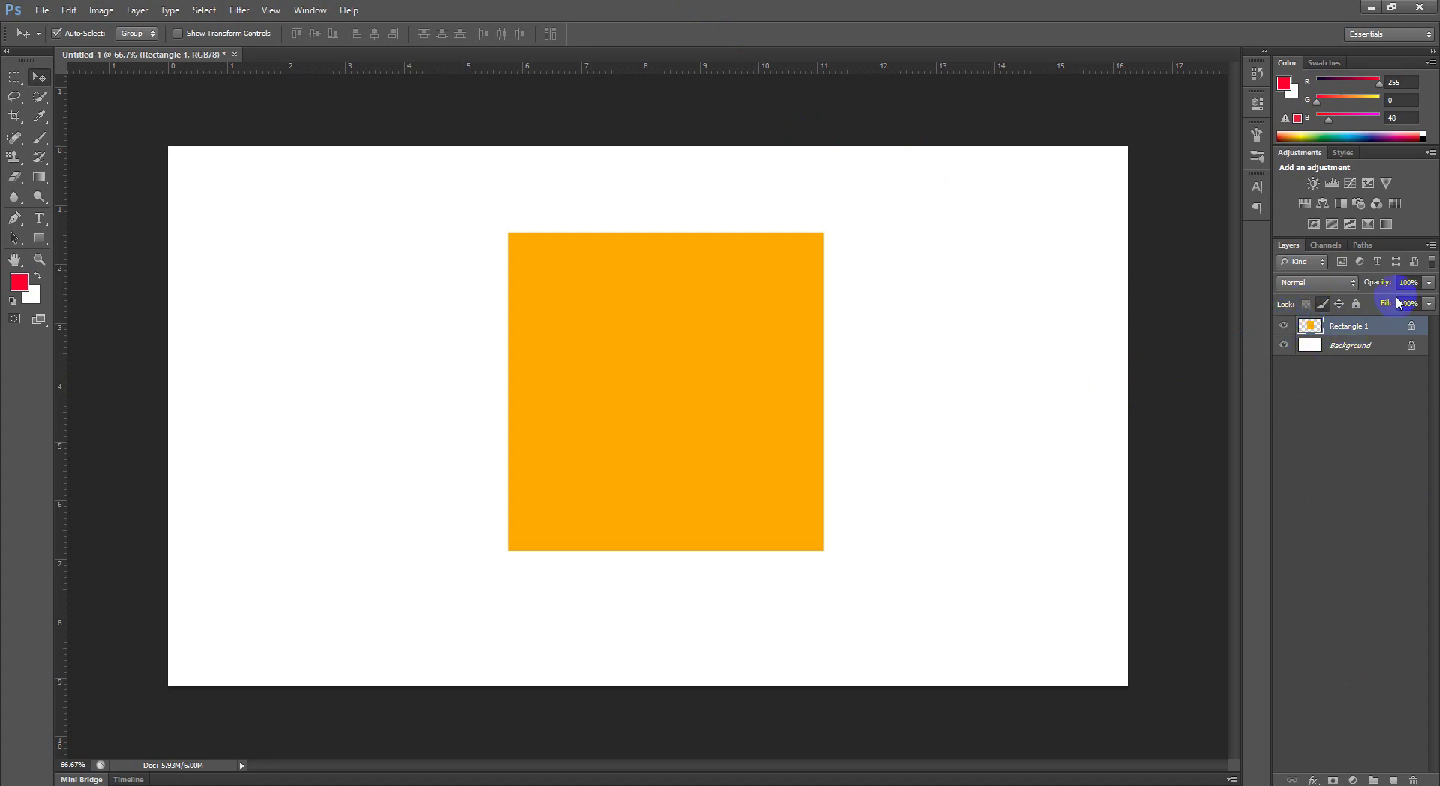
Step: Cycle Rectangle 1's full, image-pixel and transparent-pixel locks off and on
click(1339, 305)
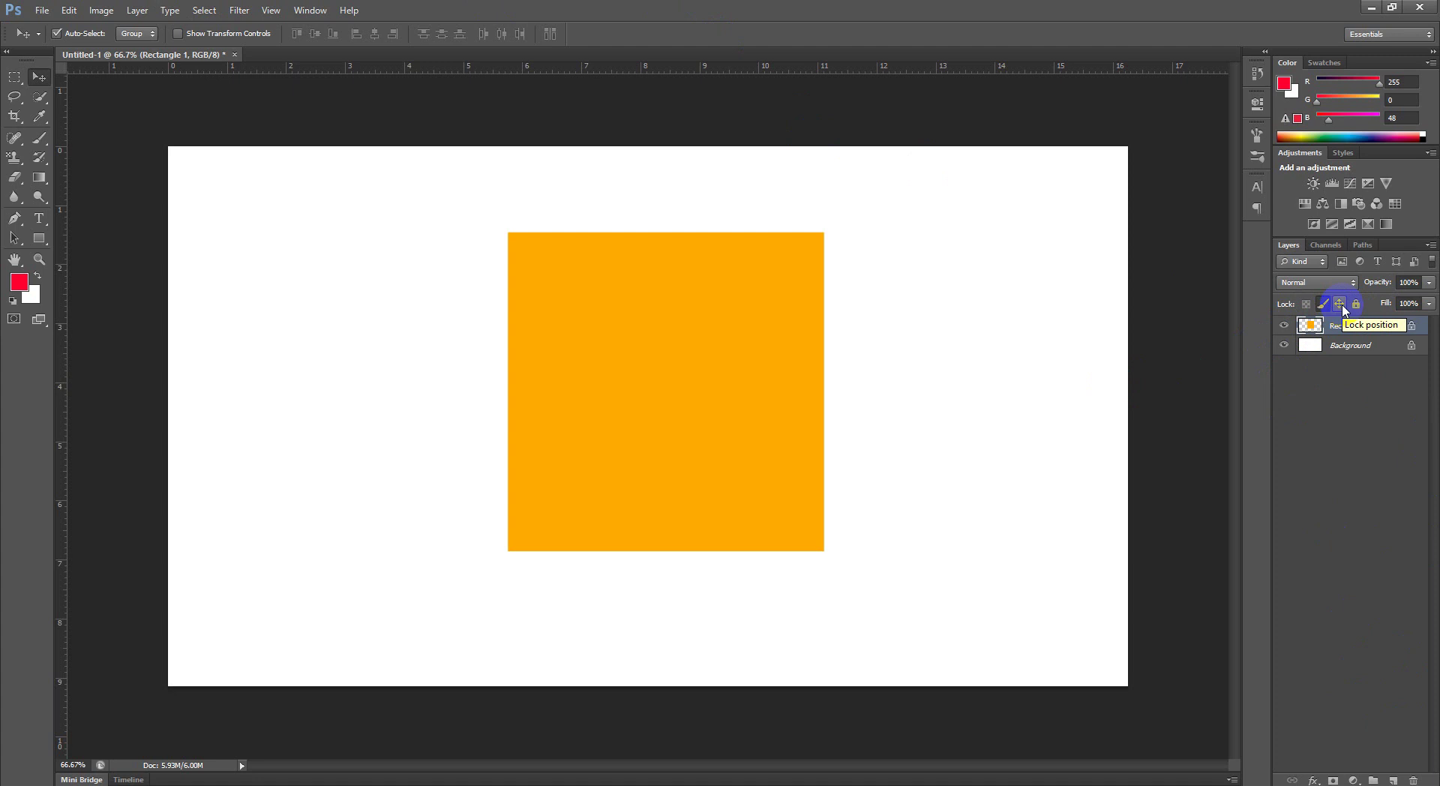
click(1322, 304)
click(1322, 303)
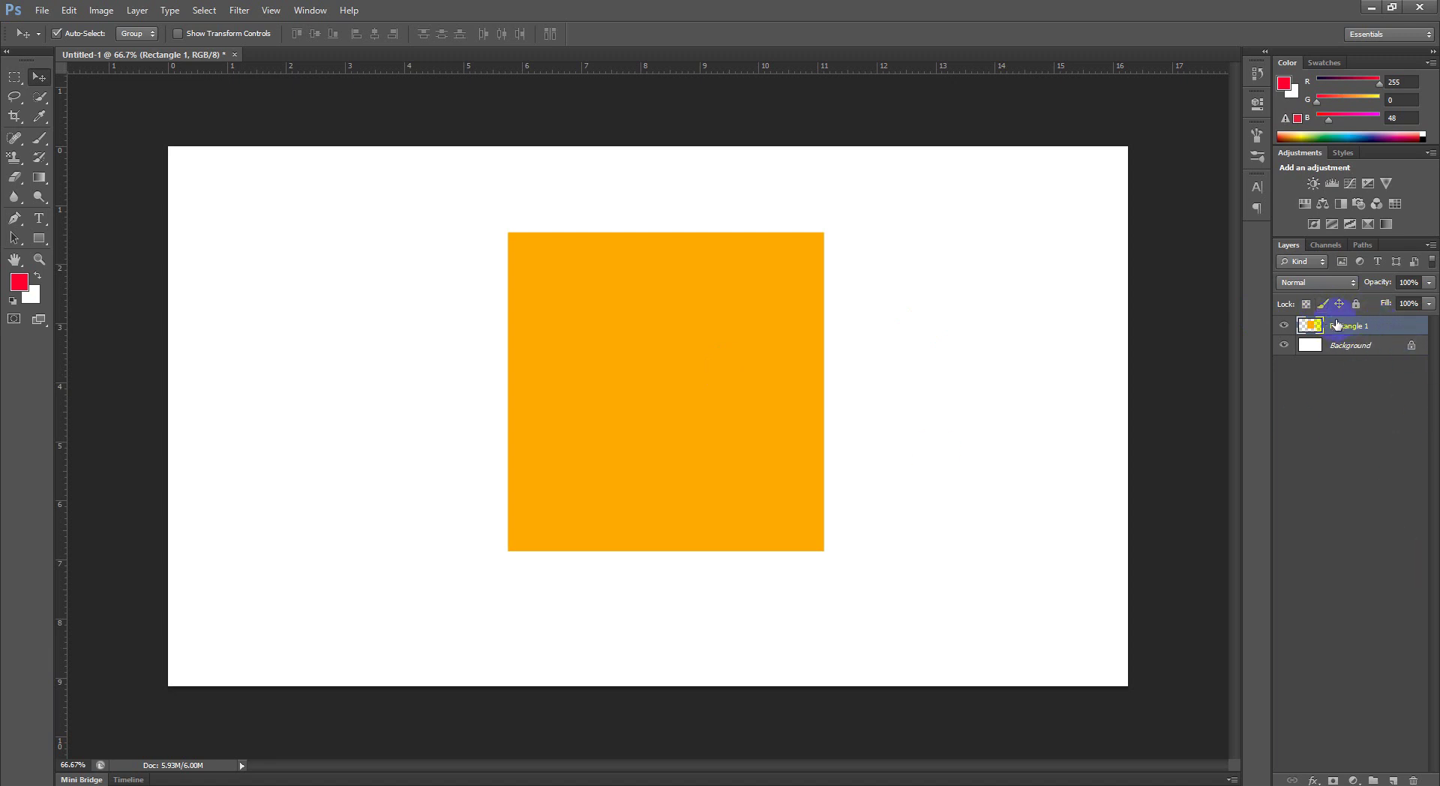
click(1306, 304)
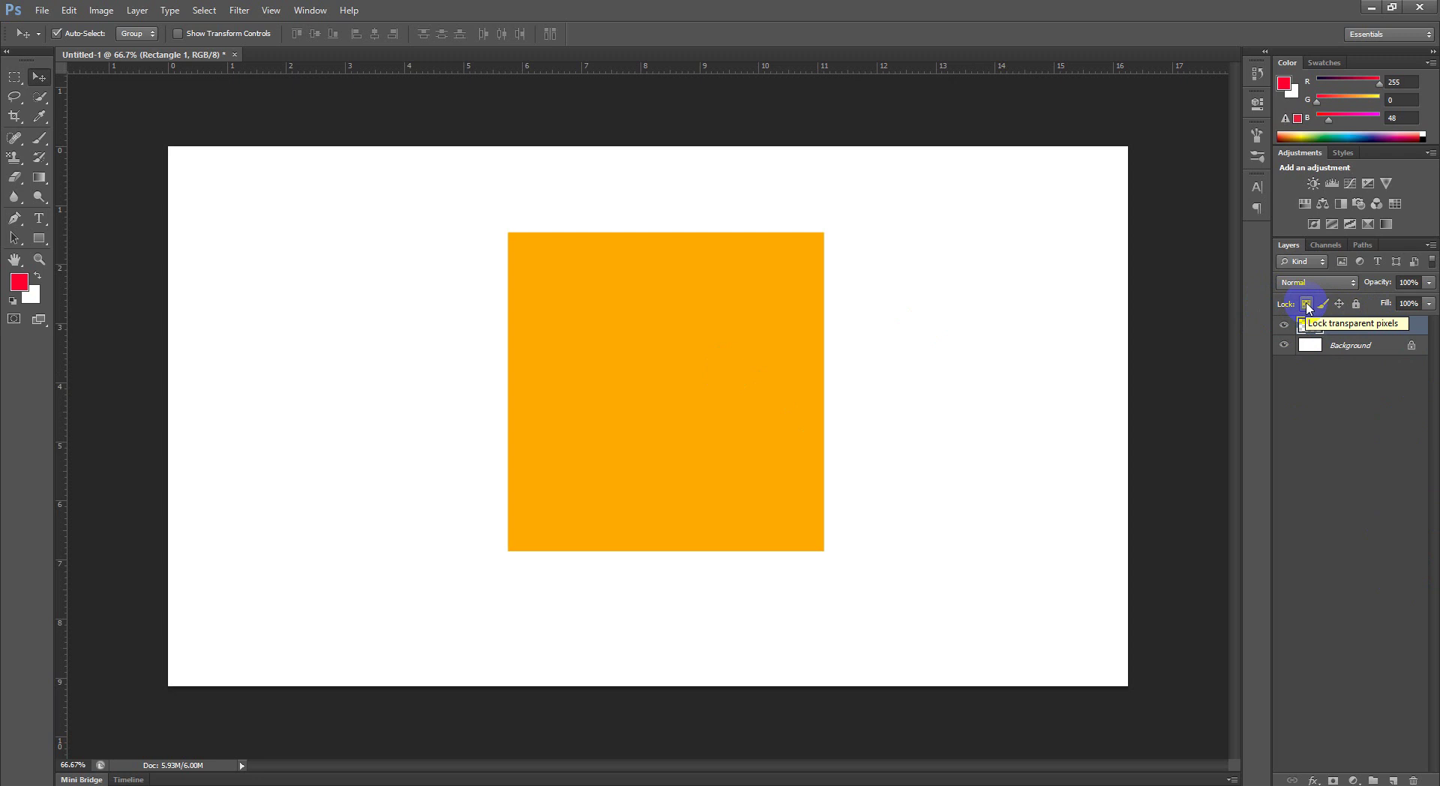
click(1305, 305)
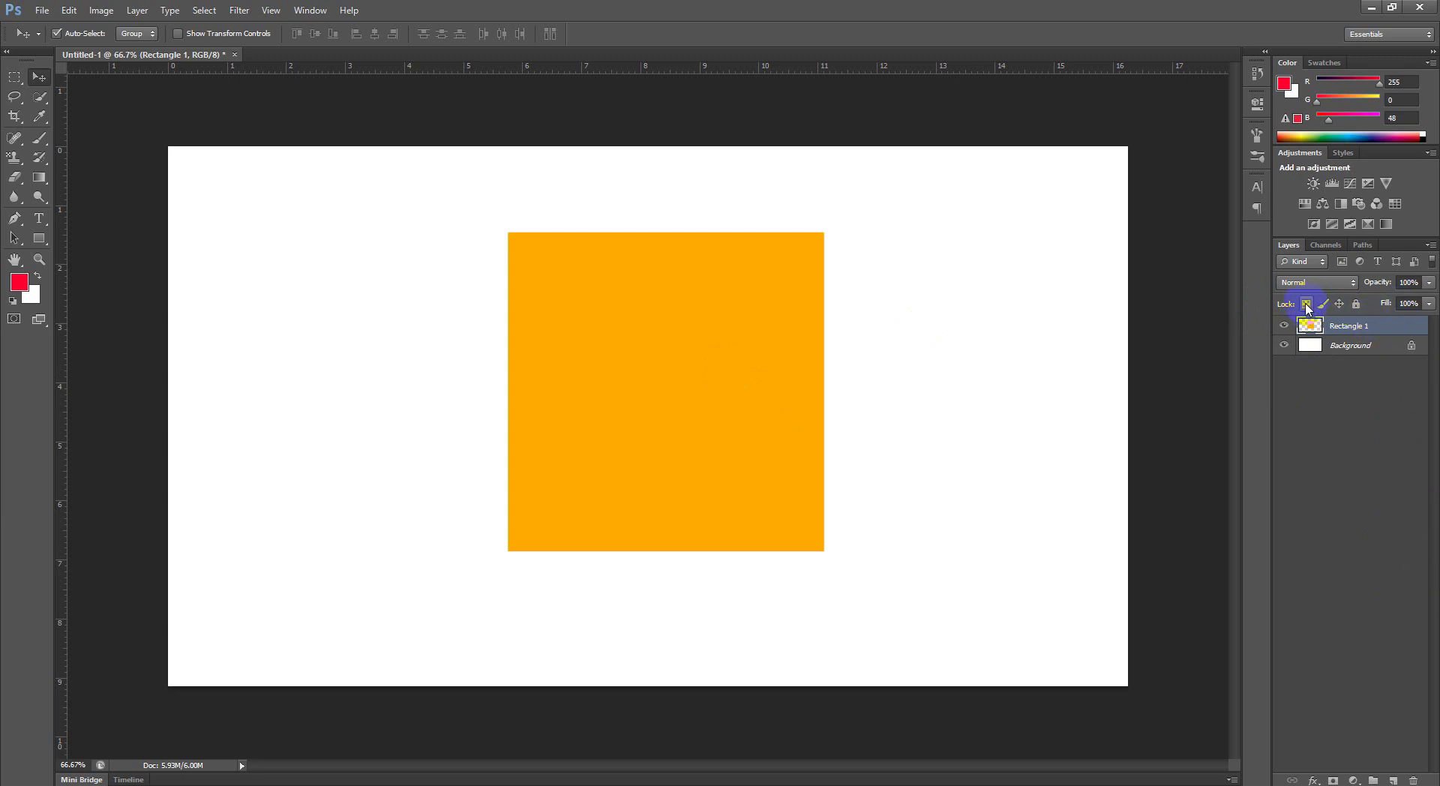
click(1305, 305)
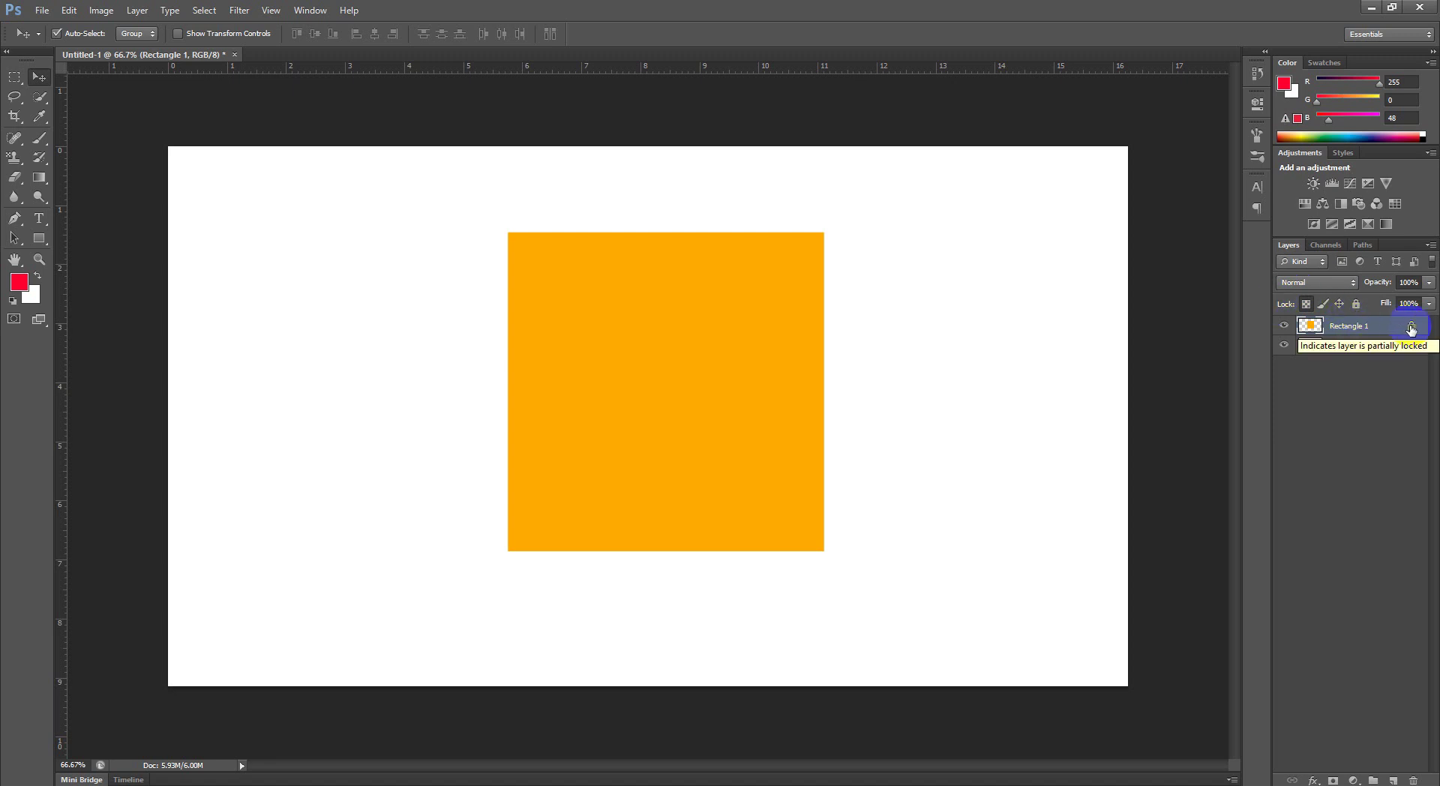
Step: Hide and reshow the Background layer, then nudge the orange square up and left
click(1316, 329)
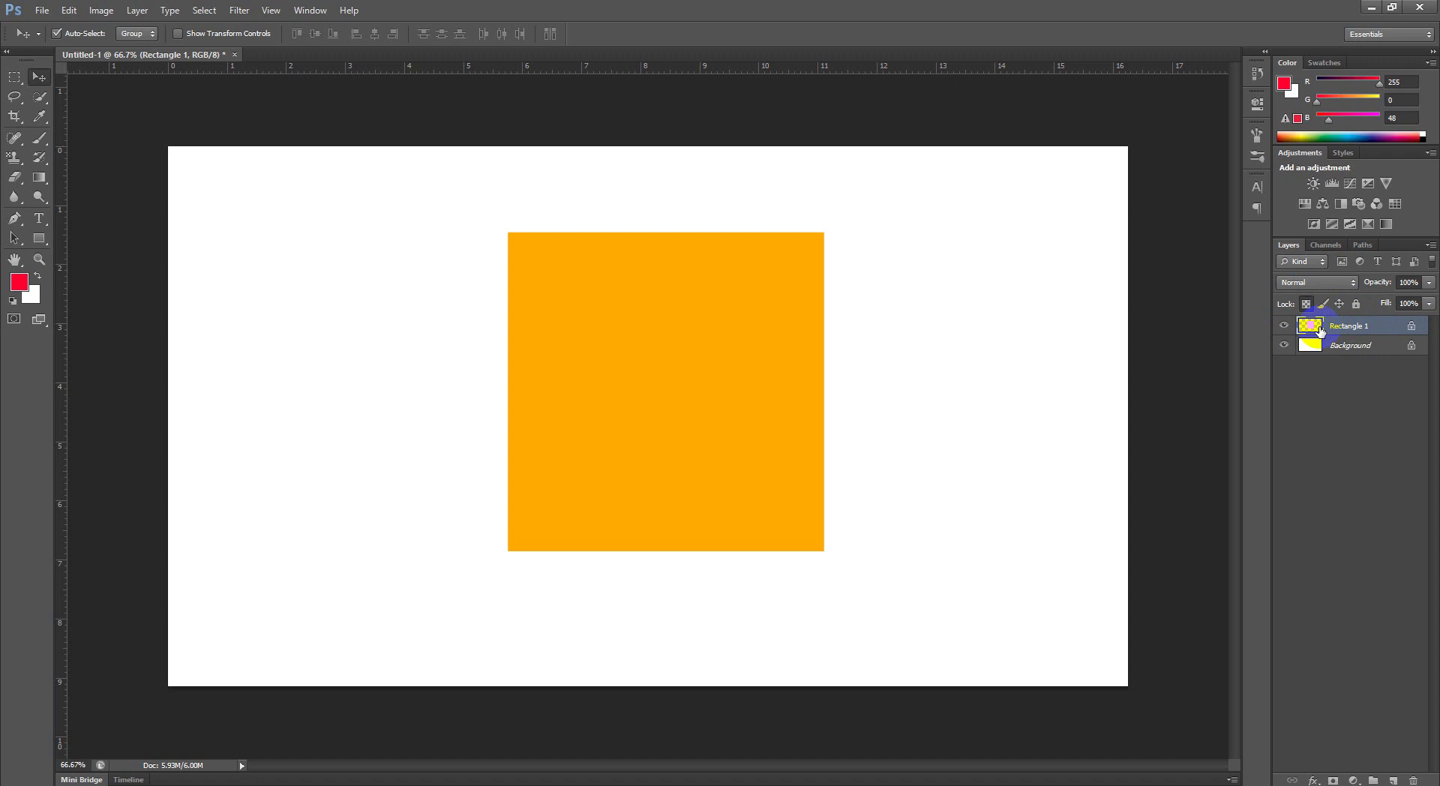
click(1284, 346)
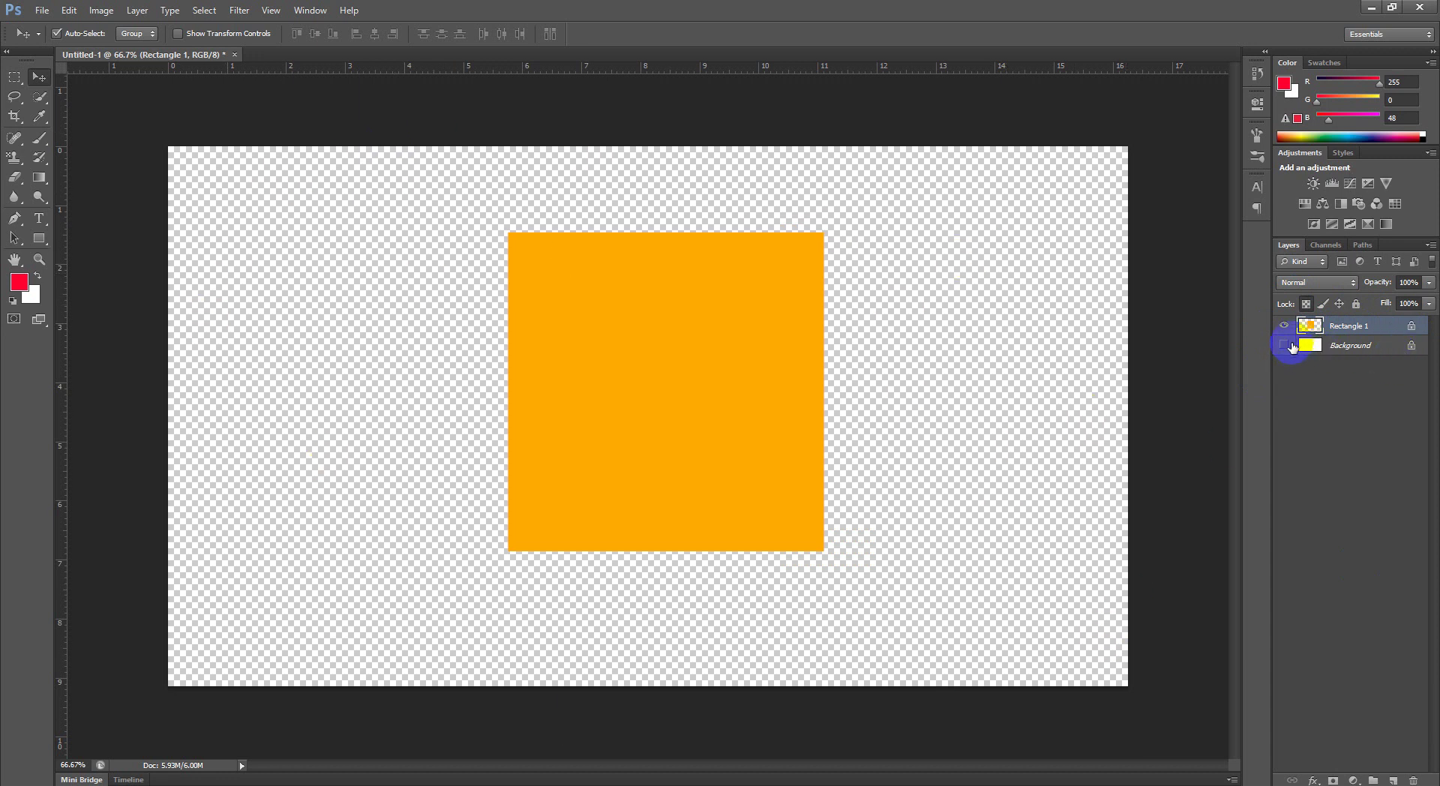
click(1283, 345)
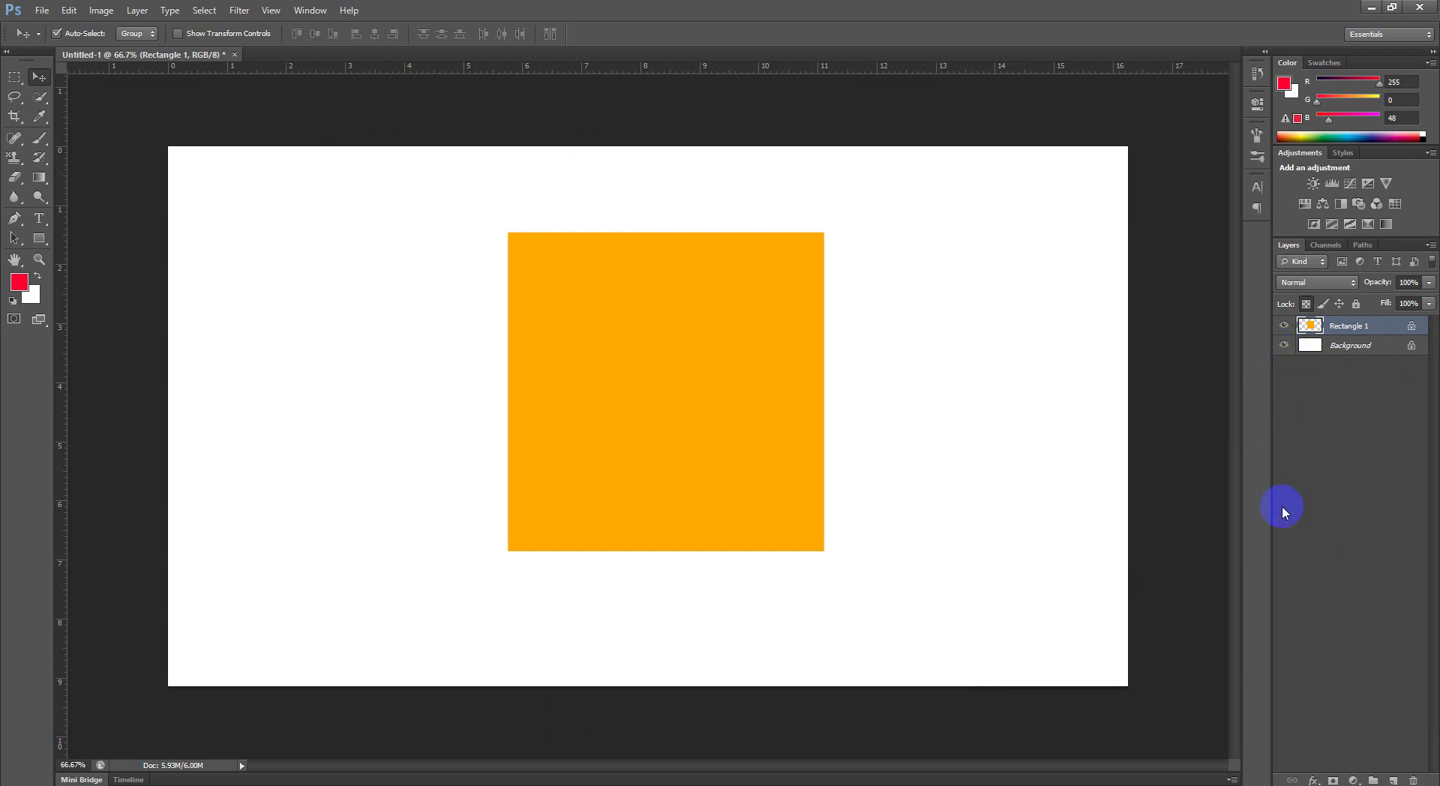
mouse_move(689, 373)
mouse_down()
mouse_move(499, 354)
mouse_move(421, 328)
mouse_move(716, 360)
mouse_move(532, 365)
mouse_move(733, 375)
mouse_move(570, 372)
mouse_move(690, 375)
mouse_move(678, 367)
mouse_up()
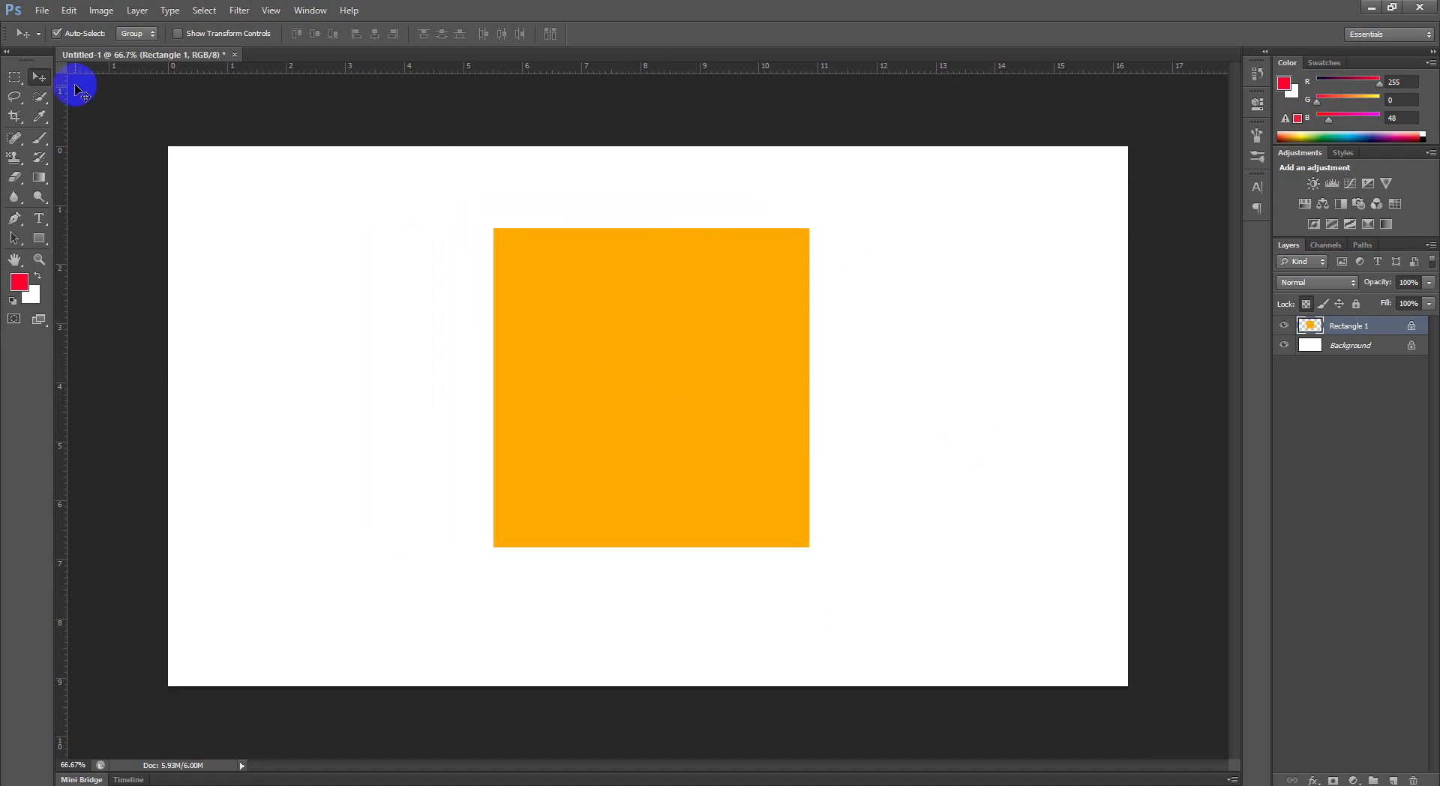
click(14, 78)
drag(594, 310, 719, 434)
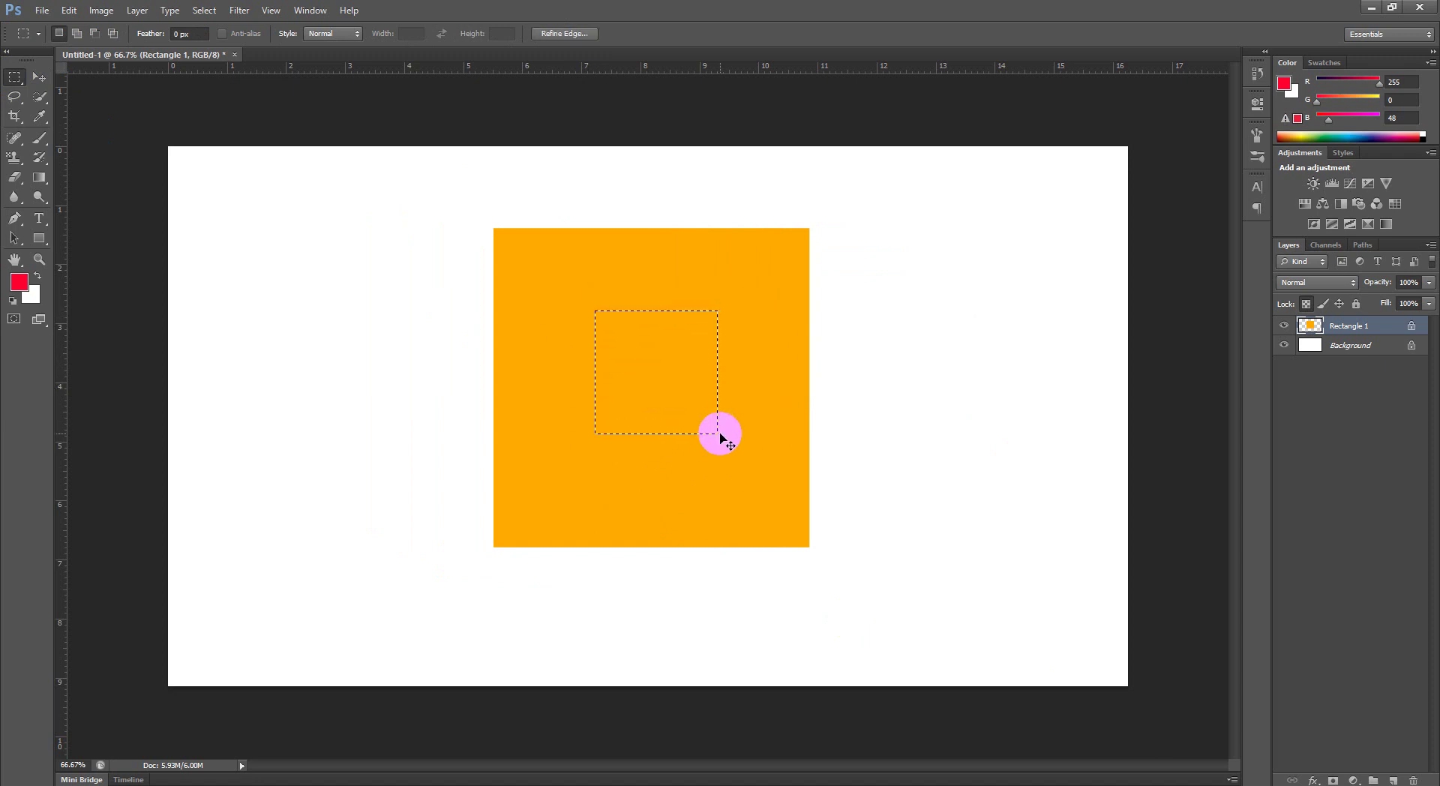
key(Delete)
key(alt+BackSpace)
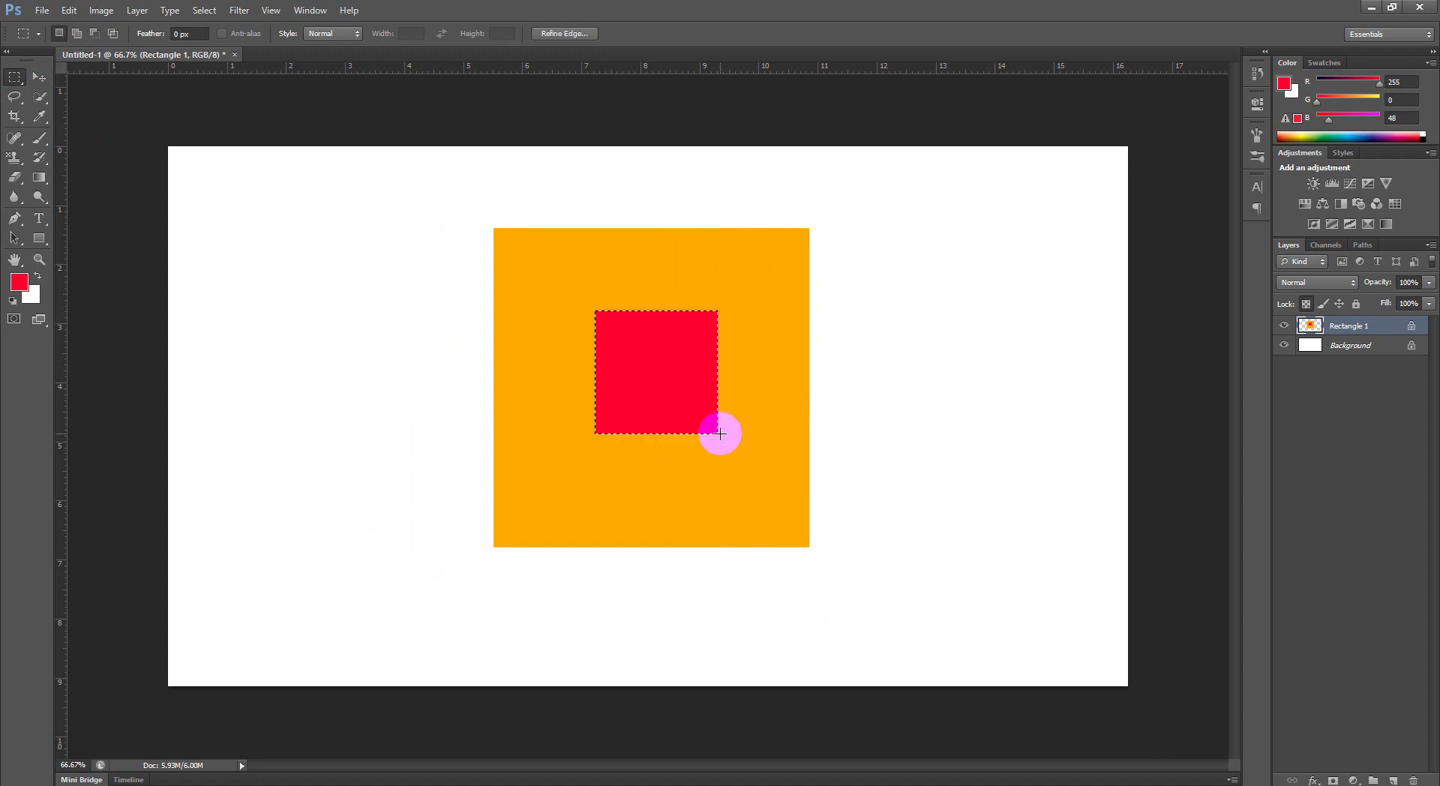
click(720, 434)
key(ctrl+z)
key(ctrl+alt+z)
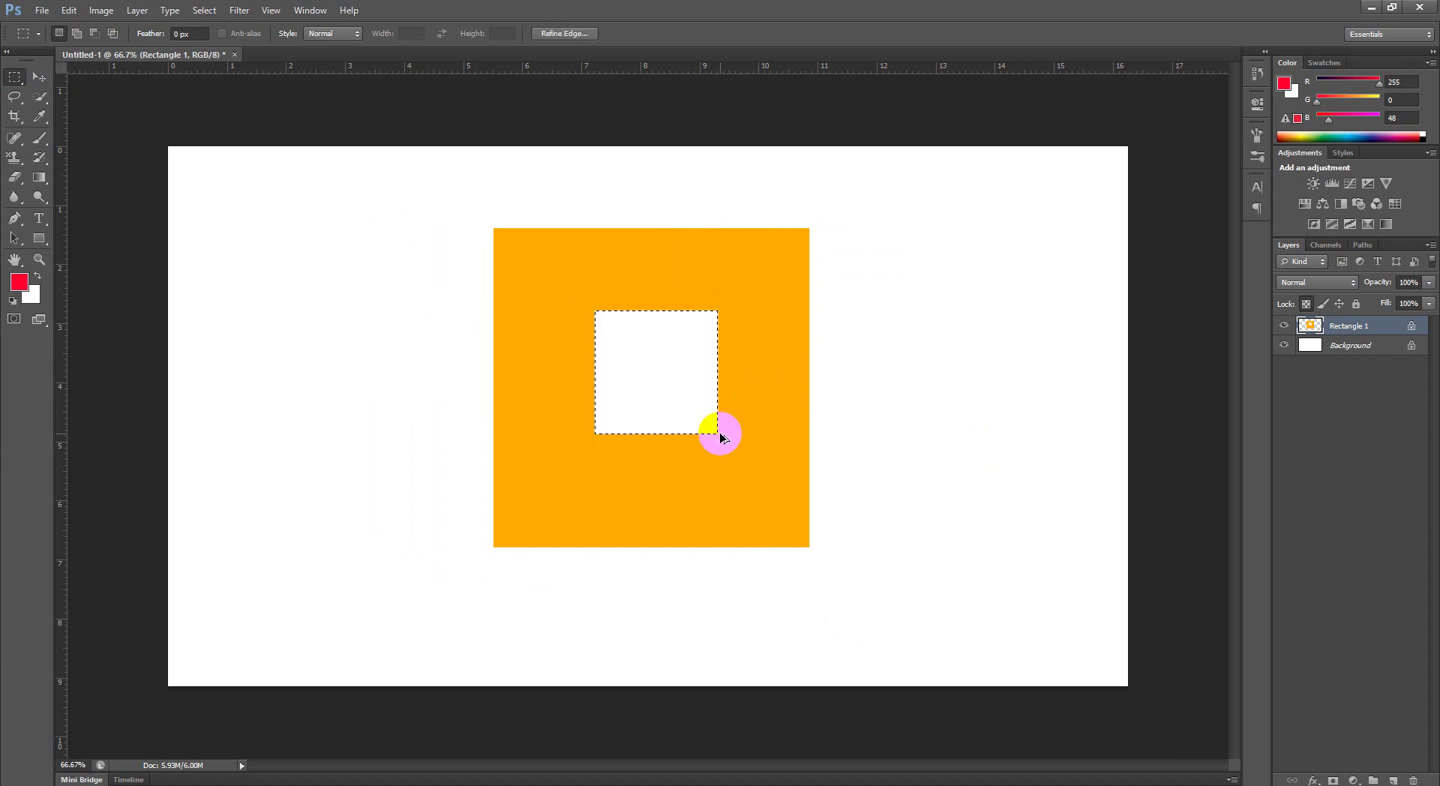
key(ctrl+alt+z)
click(720, 434)
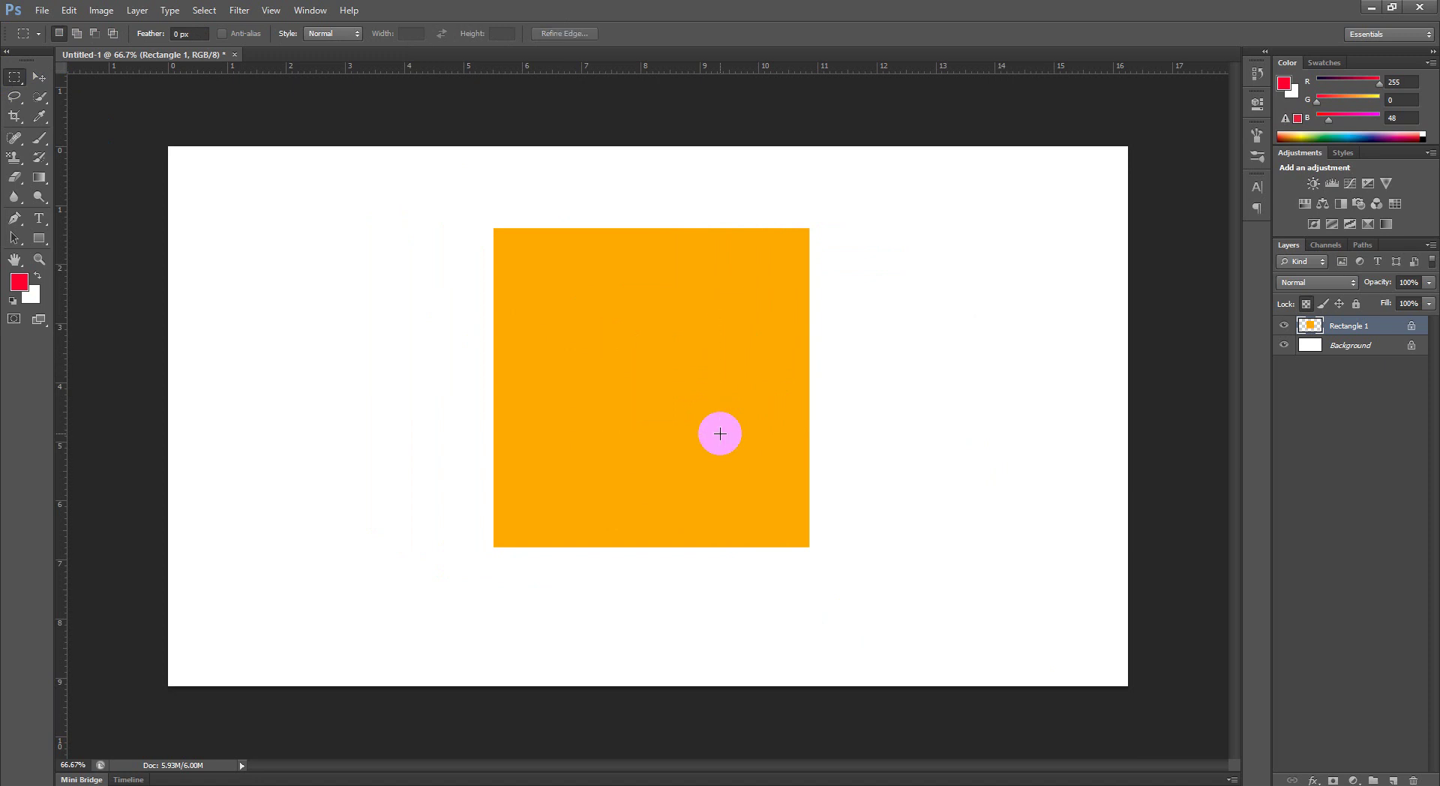
click(16, 179)
mouse_move(460, 235)
mouse_down()
mouse_move(666, 171)
mouse_move(566, 199)
mouse_move(601, 215)
mouse_up()
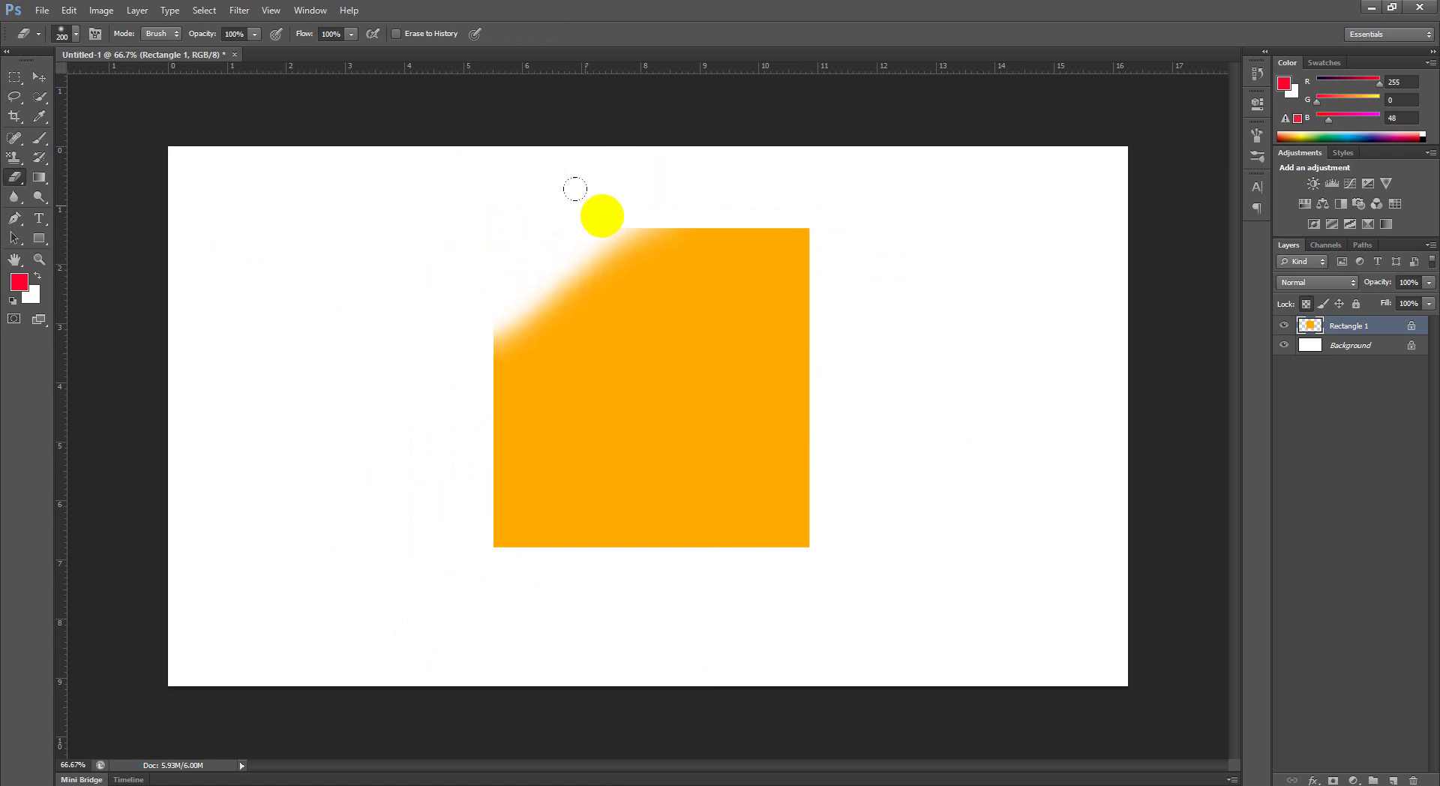
key(ctrl+z)
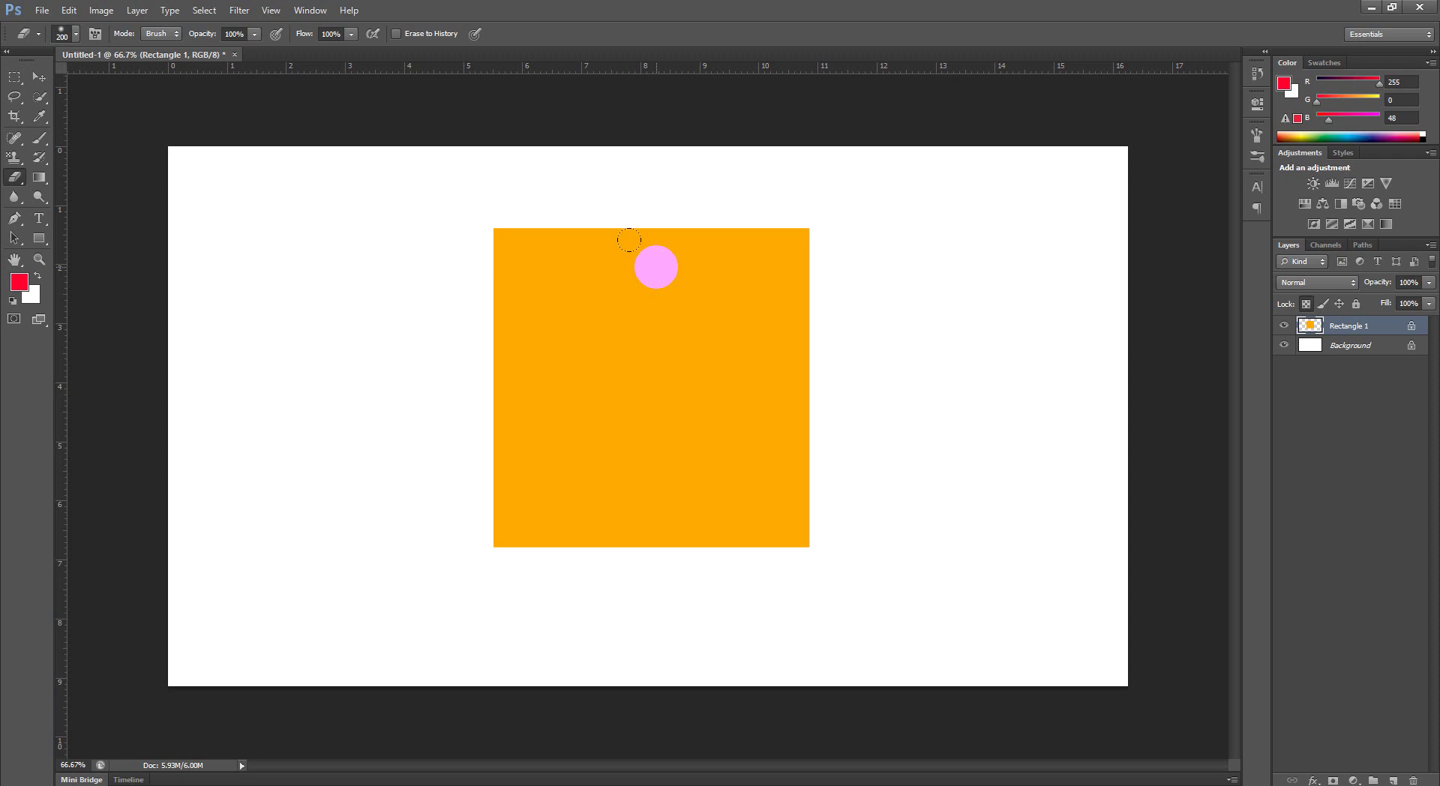
Step: Draw a heart custom shape to the left of the orange square
click(39, 245)
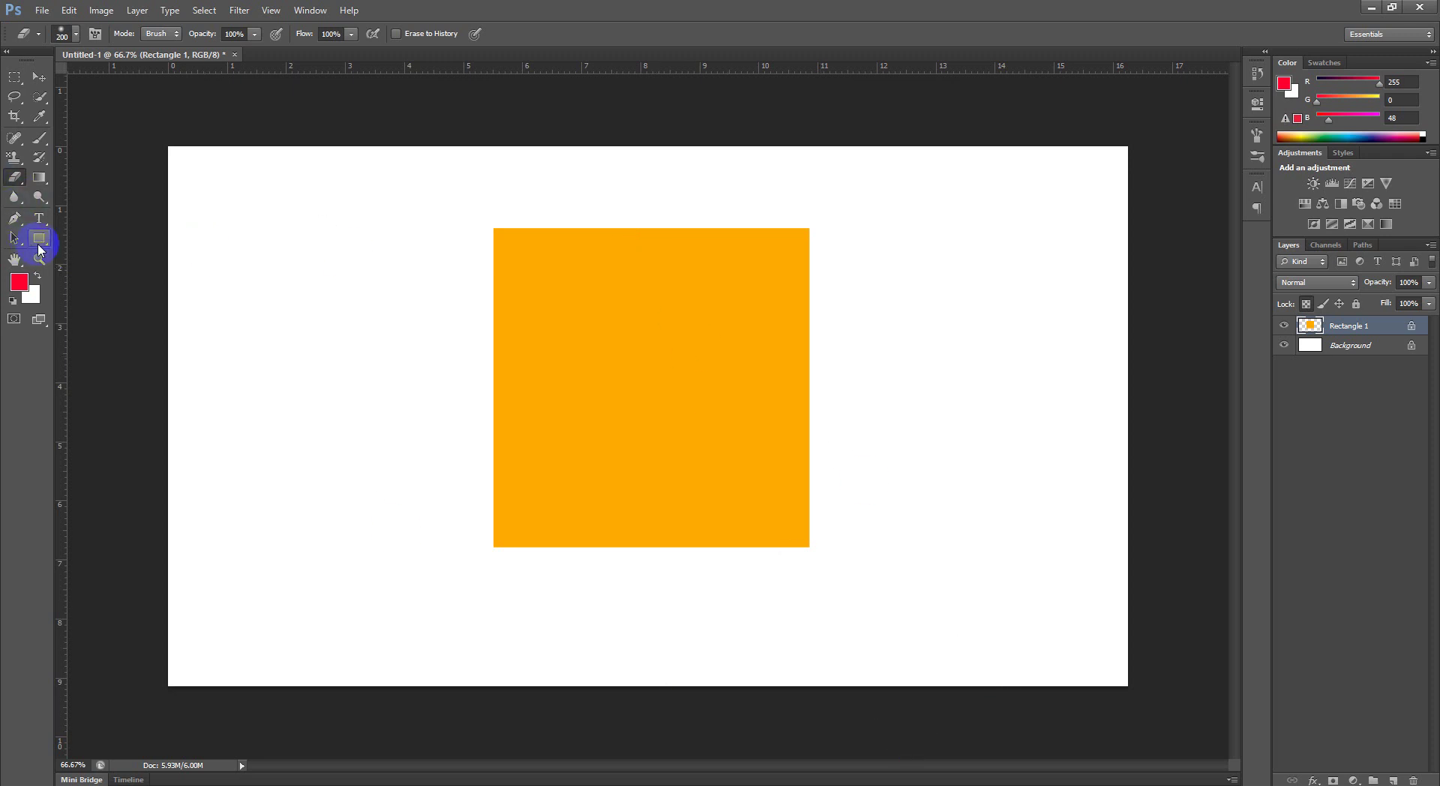
click(100, 303)
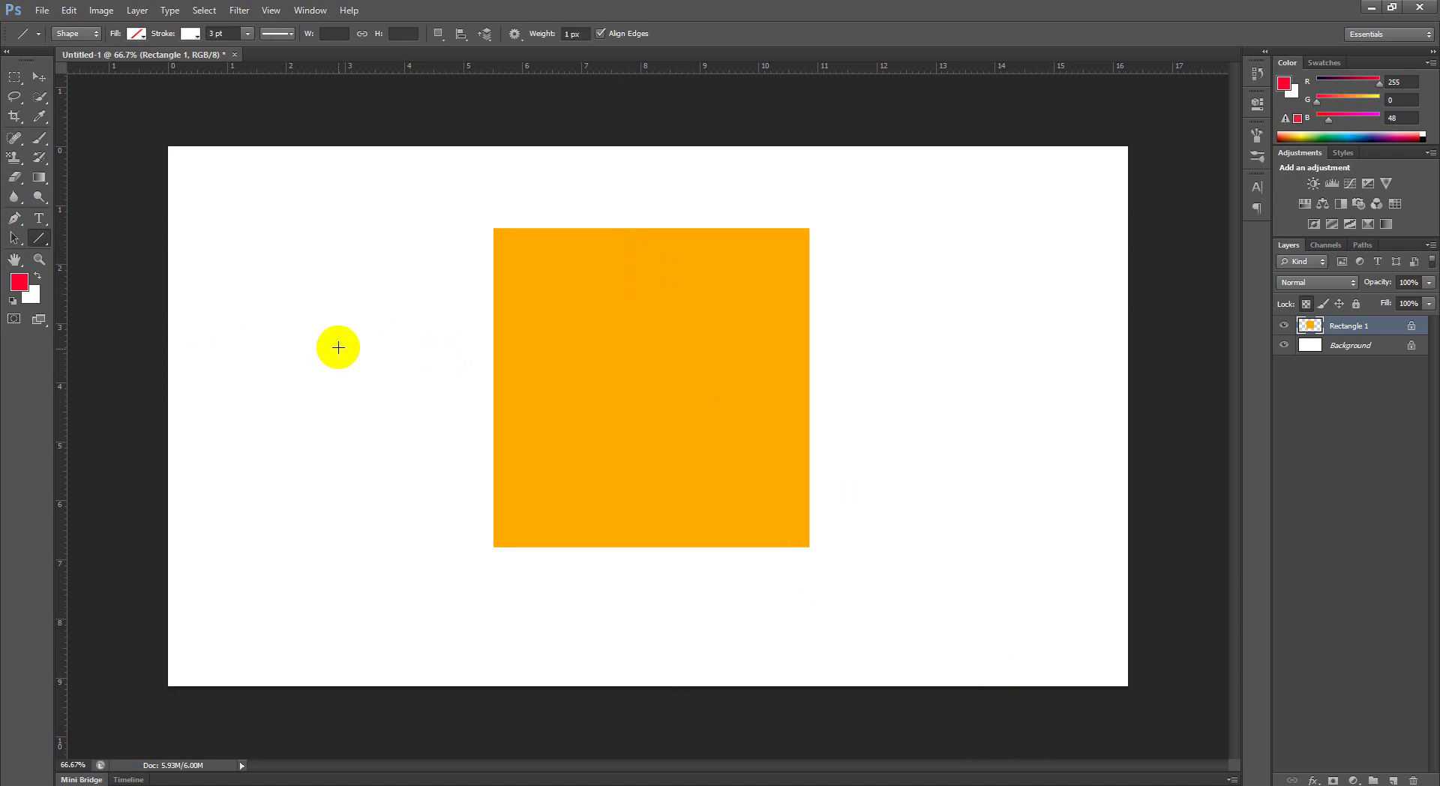
drag(306, 301, 407, 452)
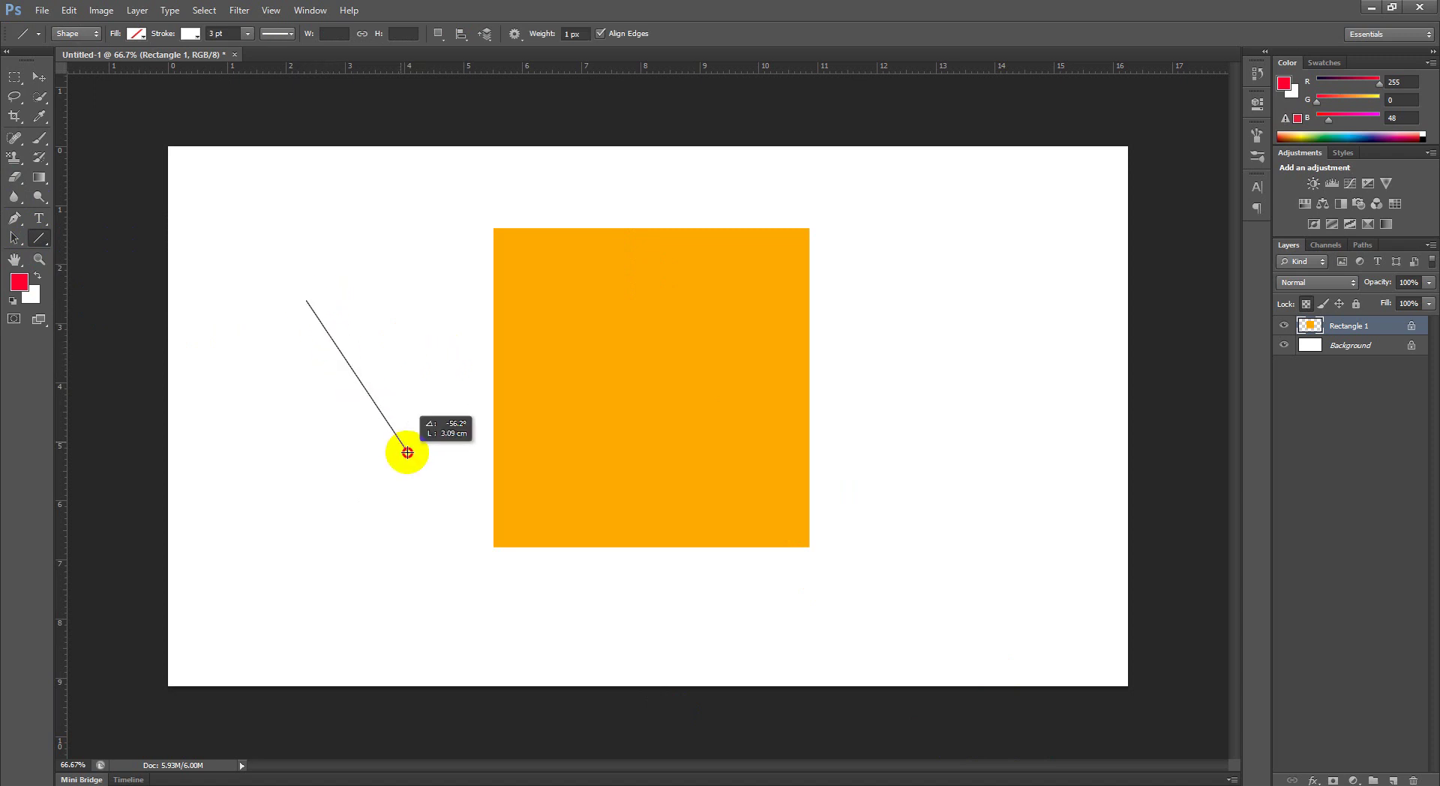
key(ctrl+z)
click(42, 234)
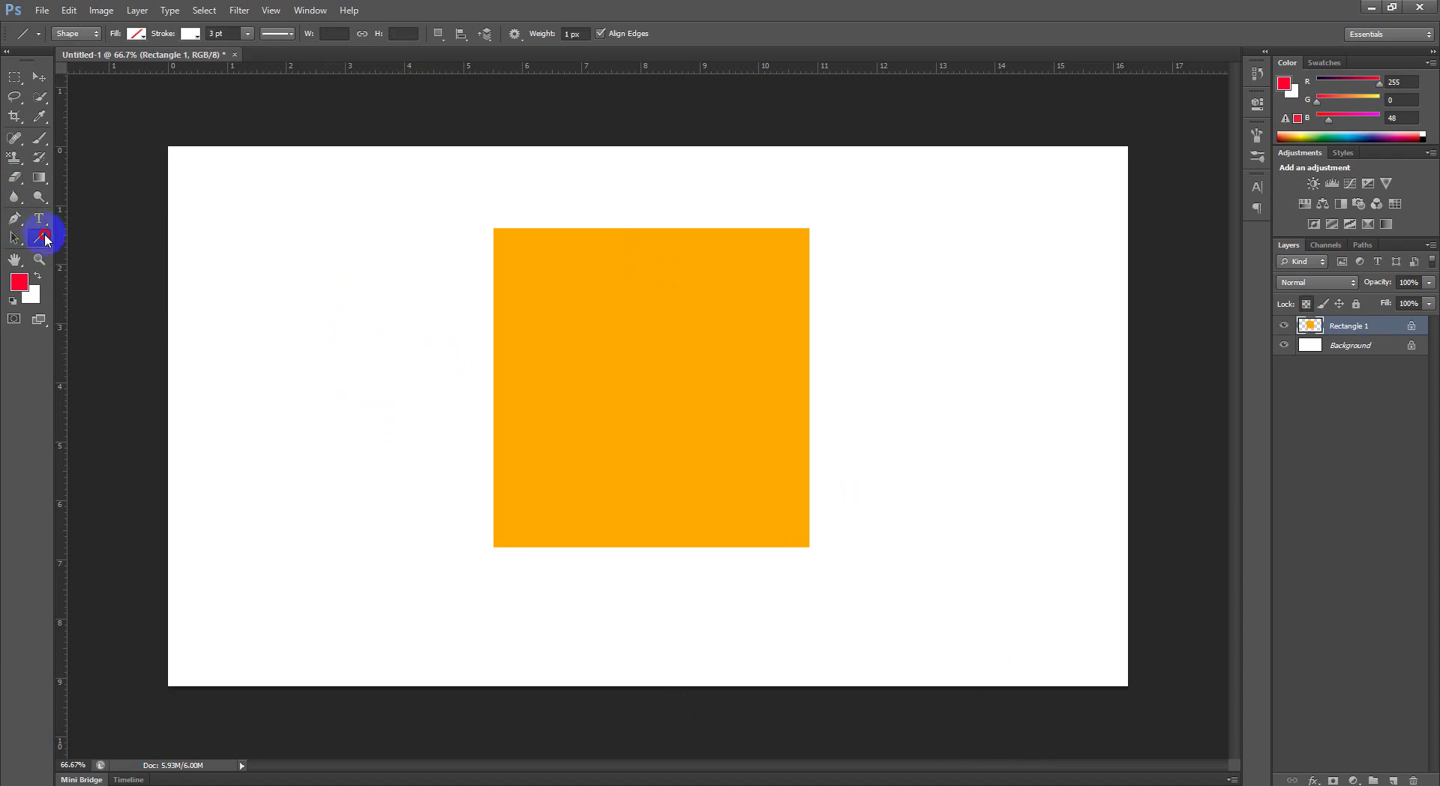
click(105, 312)
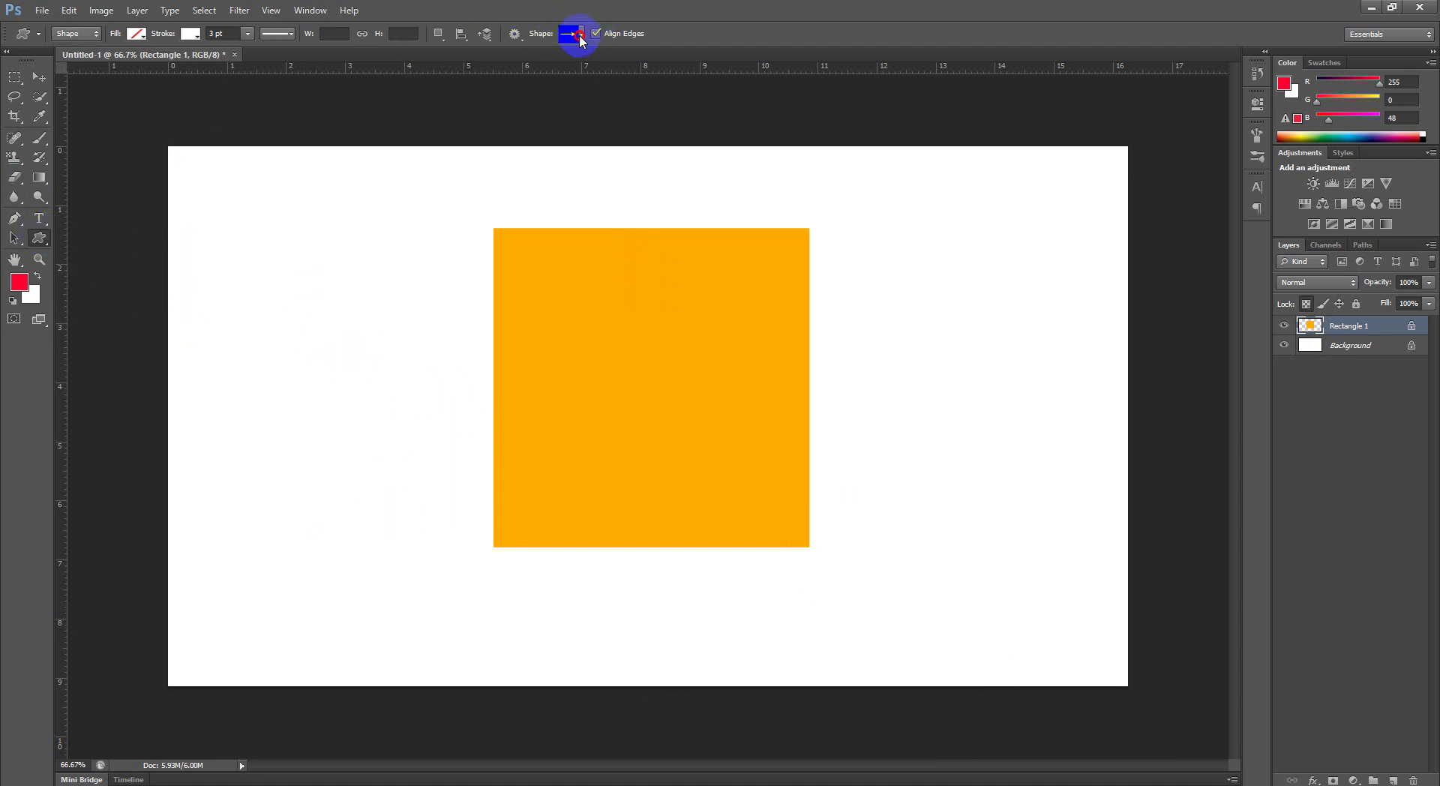
click(580, 40)
scroll(591, 107, down, 2)
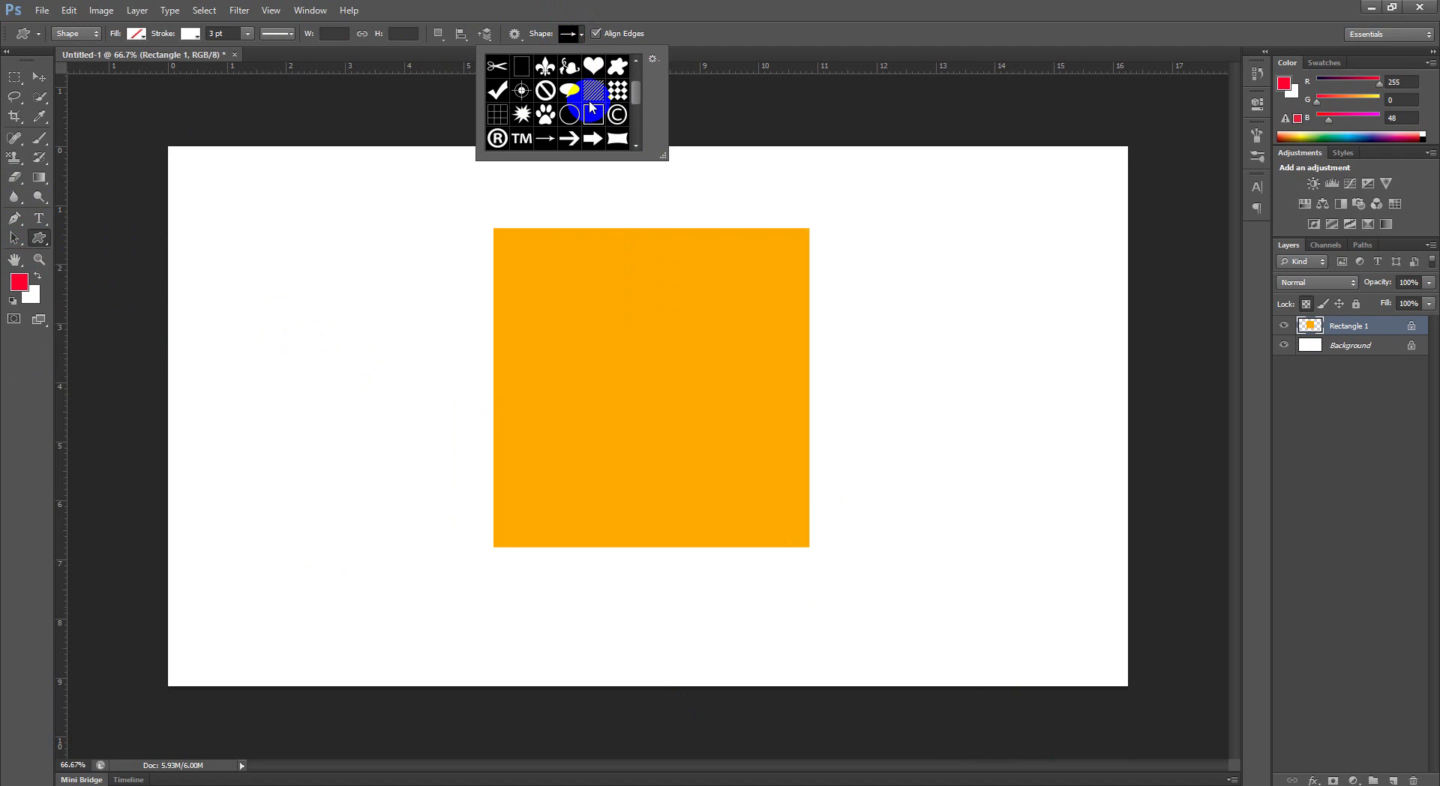
scroll(592, 107, up, 1)
click(592, 75)
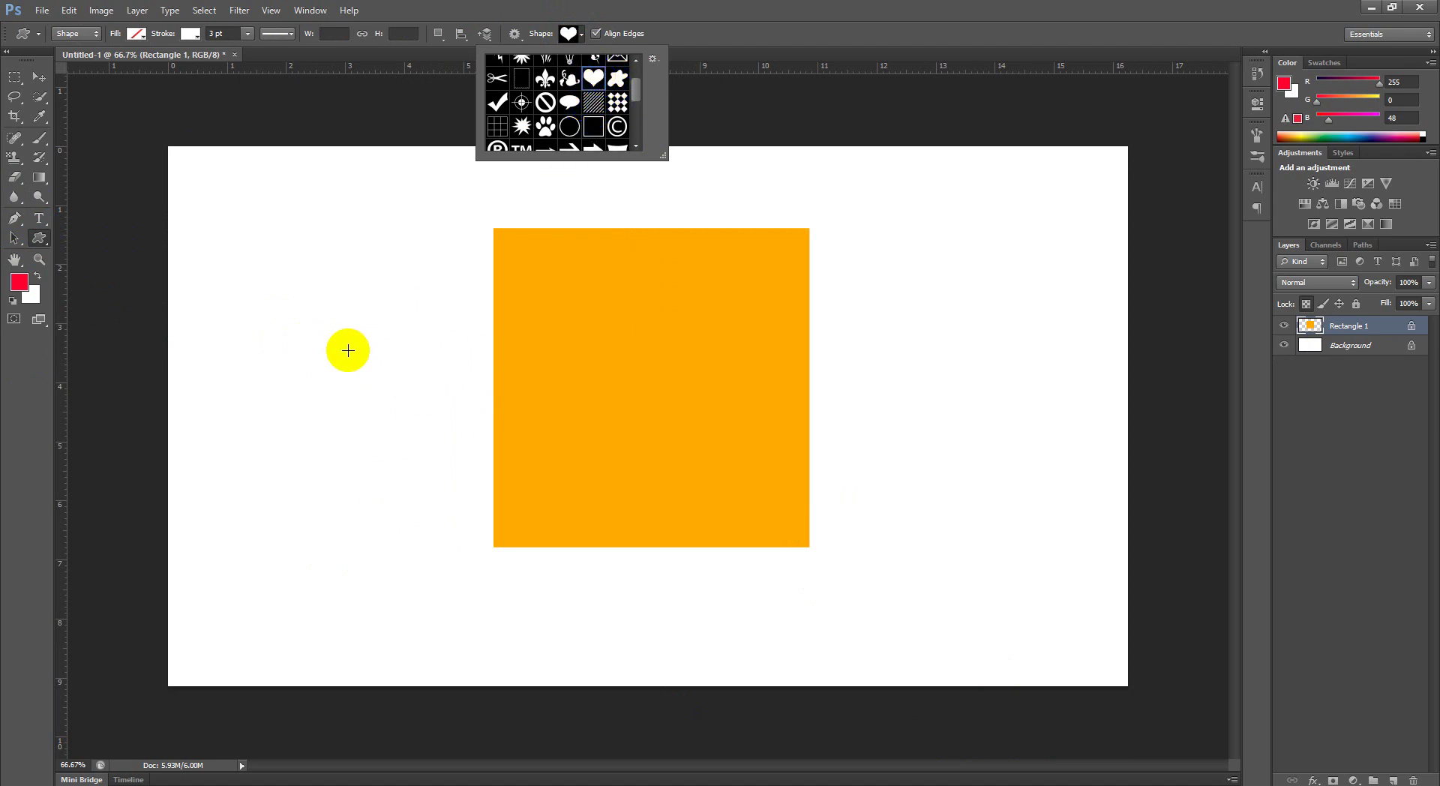
drag(322, 360, 454, 584)
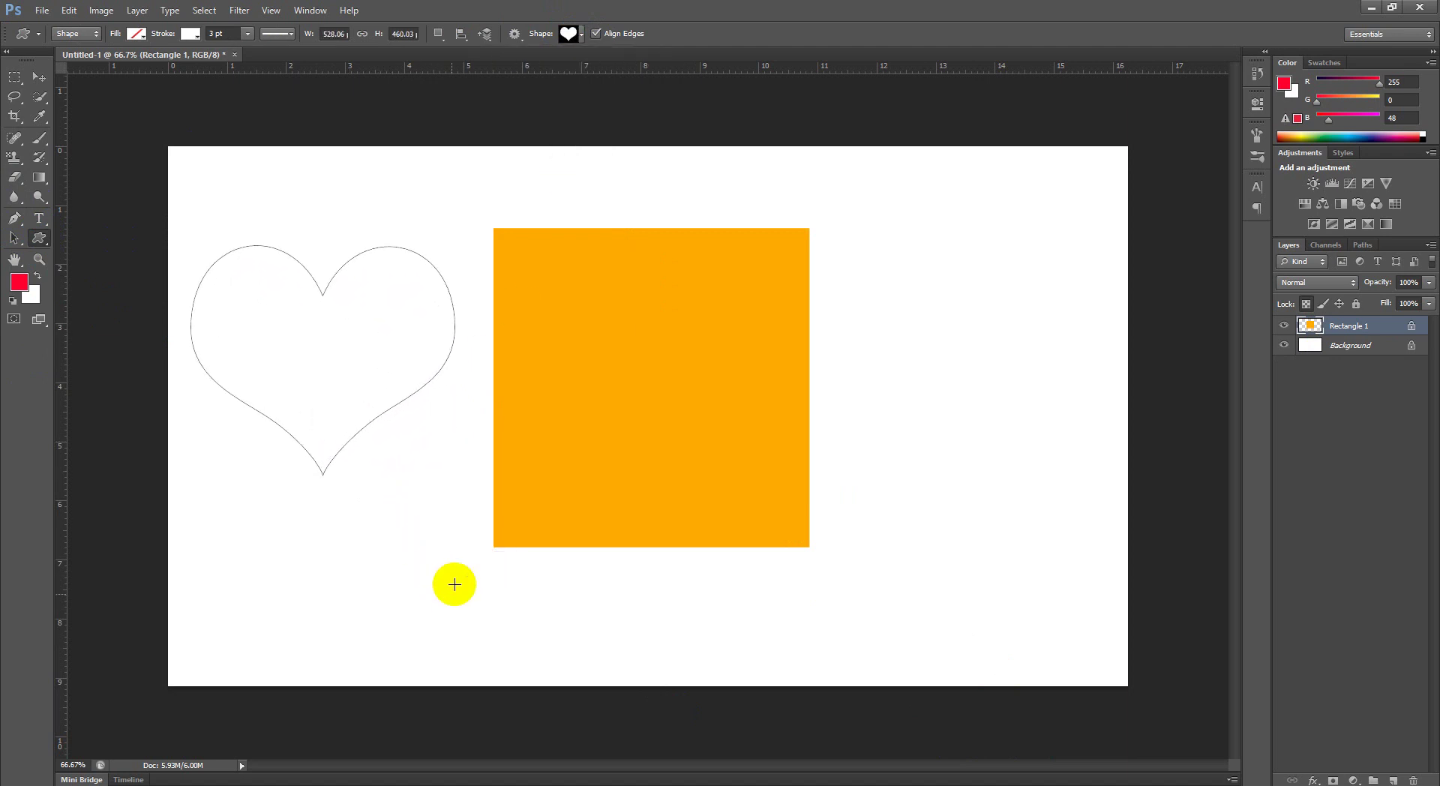
Step: Fill the heart with orange and move both the square and heart to the right
click(136, 33)
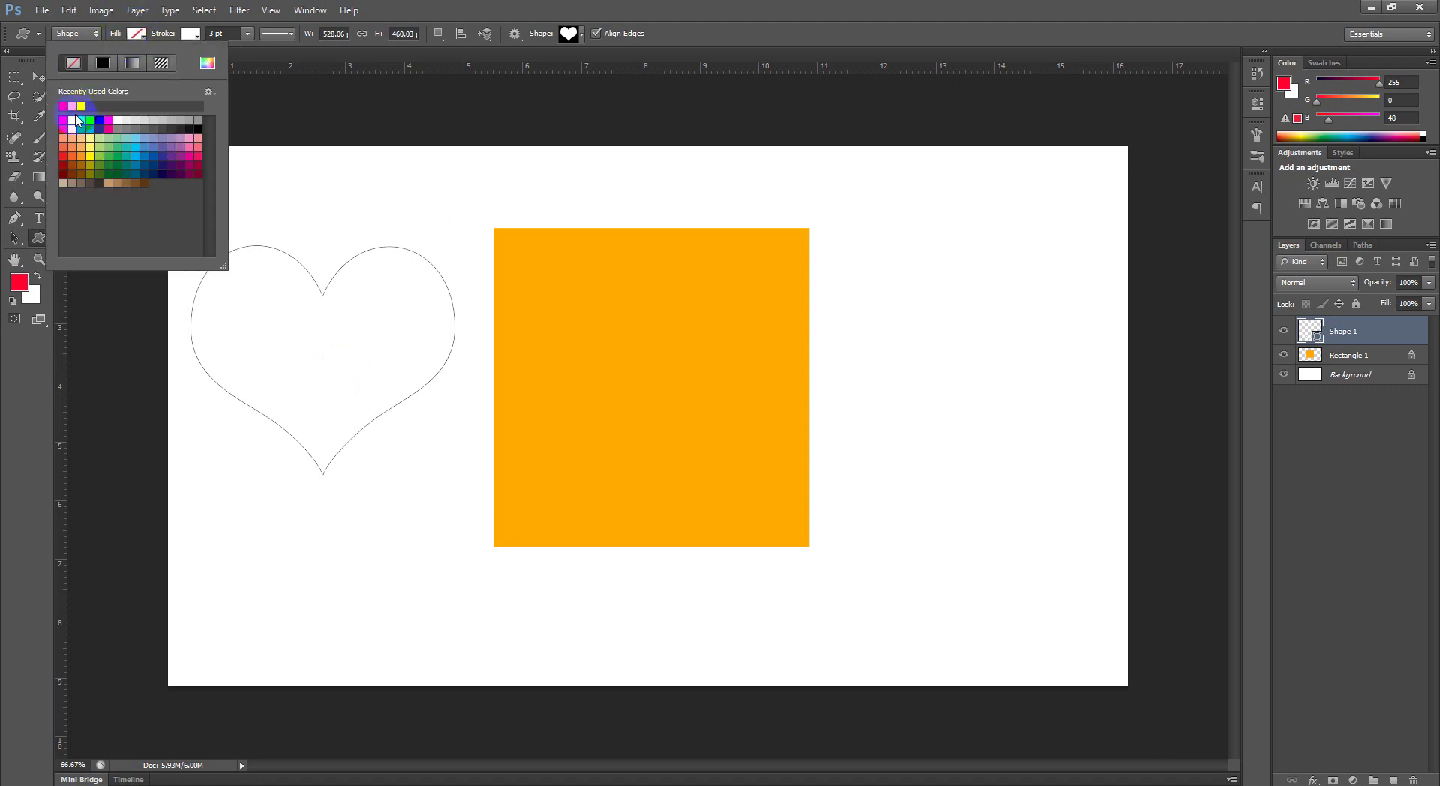
click(73, 105)
click(48, 409)
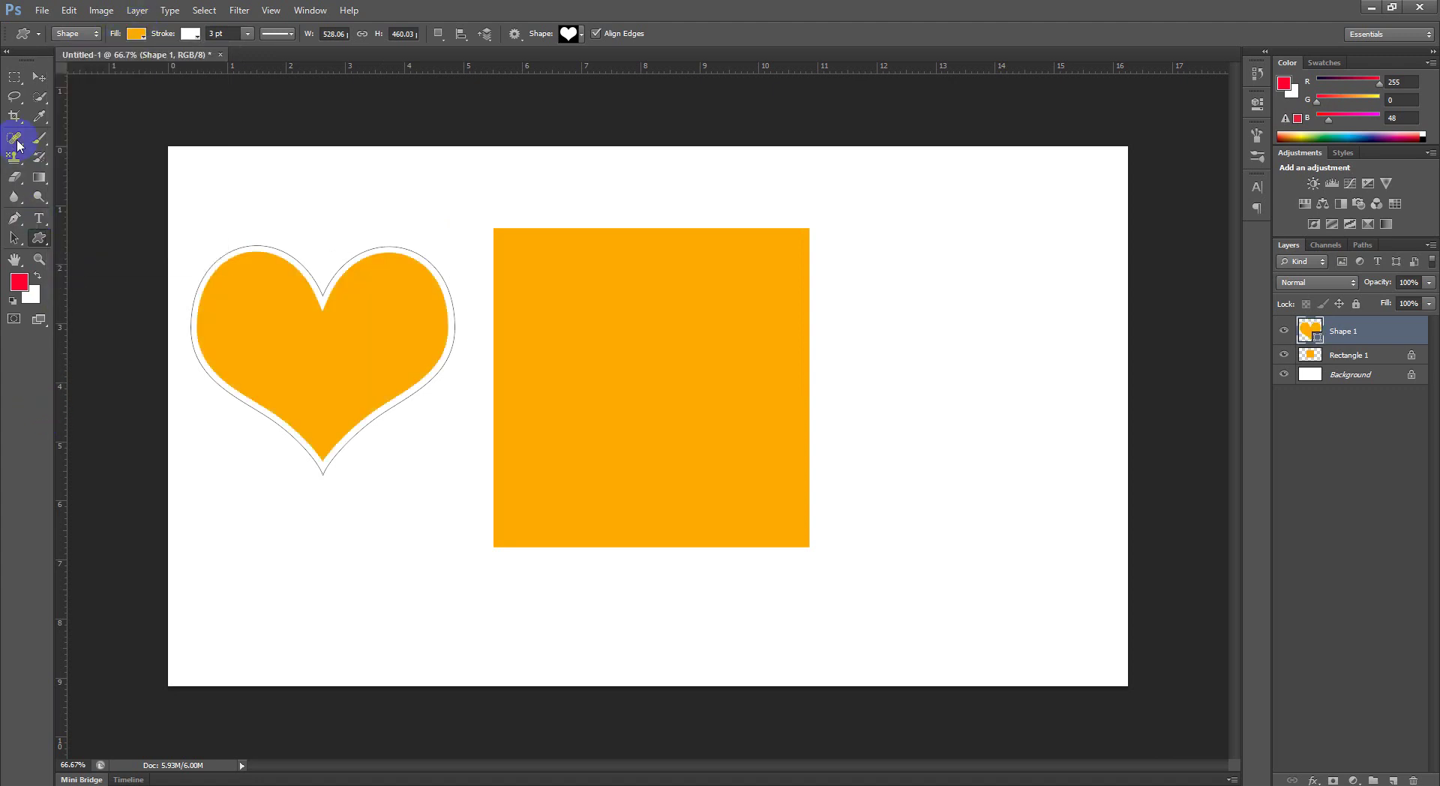
click(42, 81)
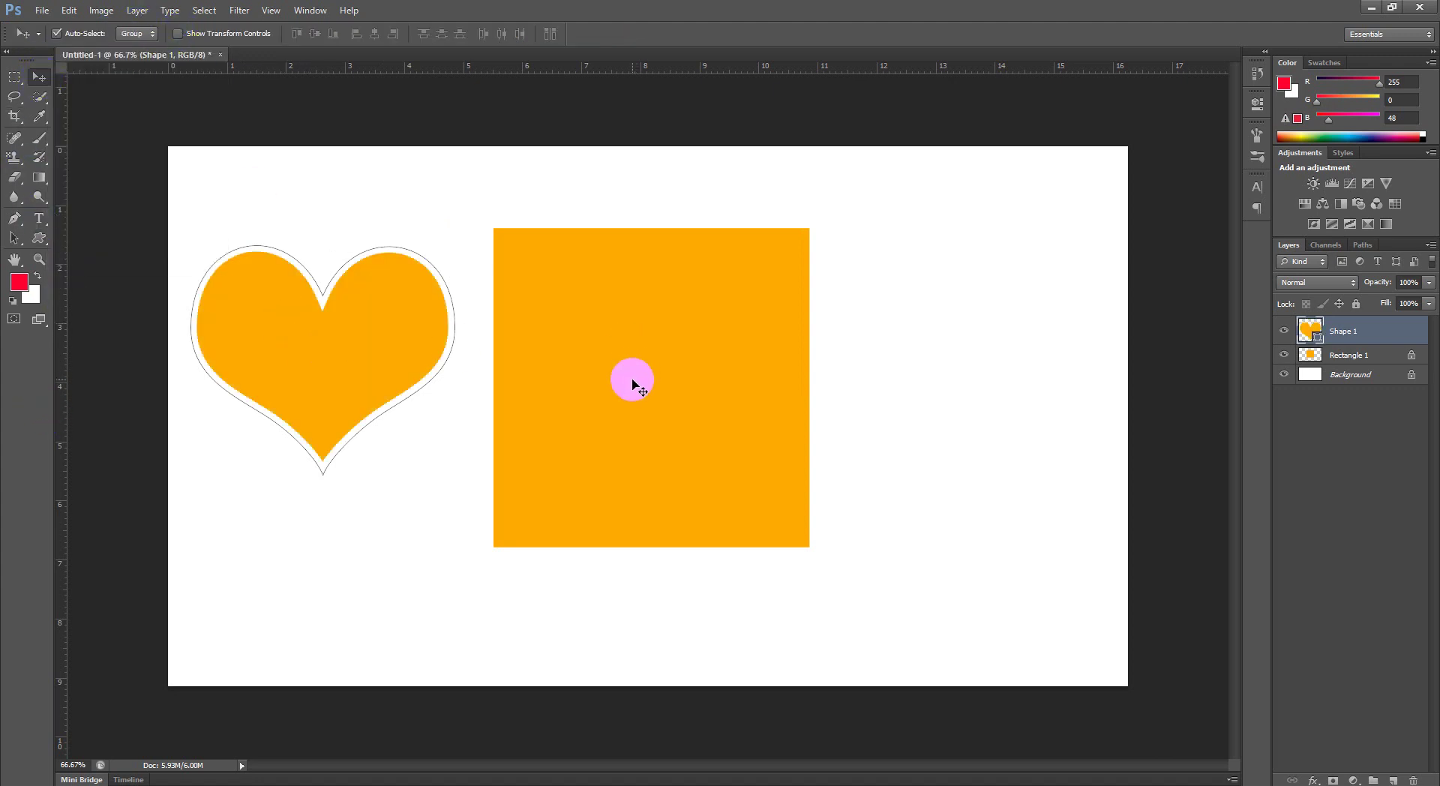
drag(567, 372, 743, 376)
drag(344, 350, 467, 363)
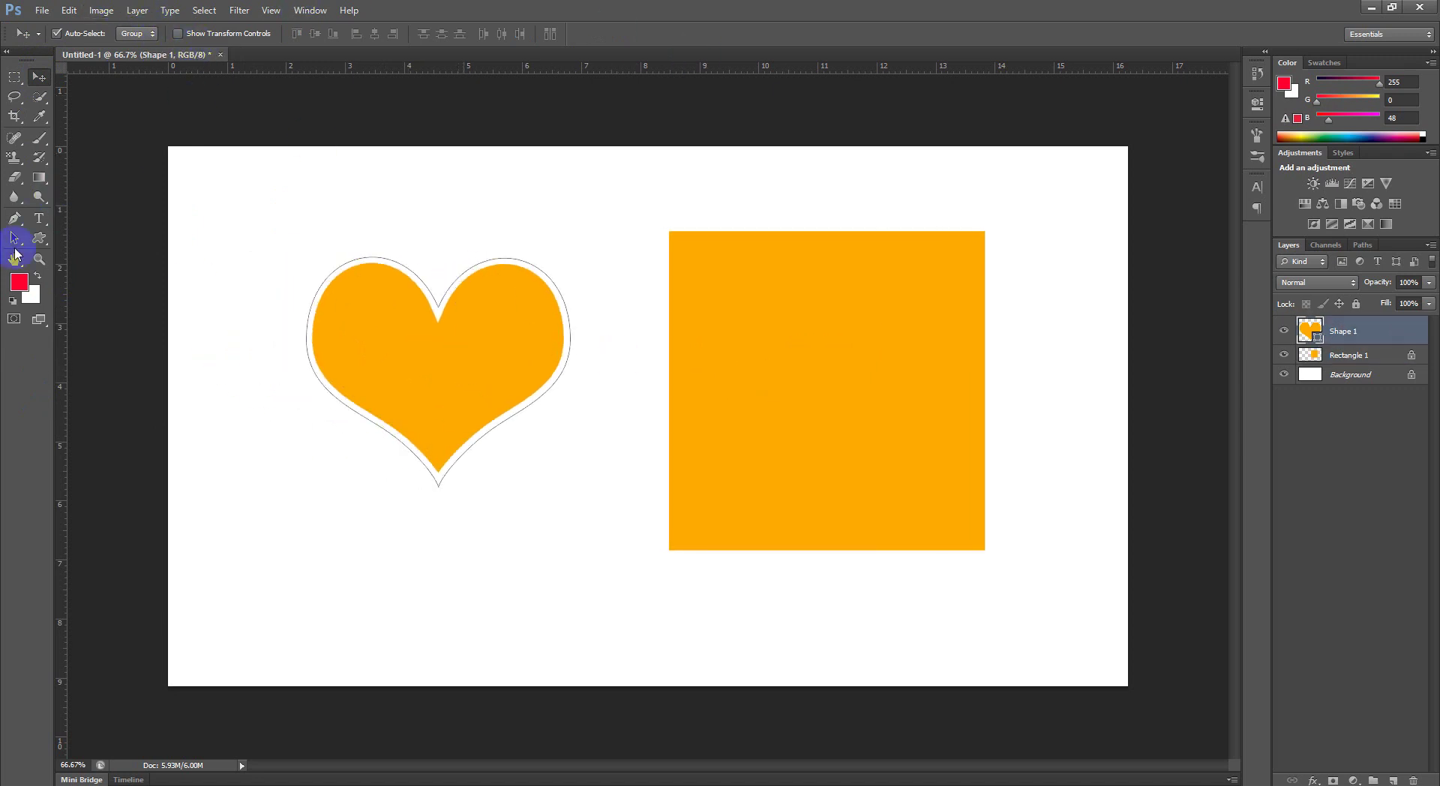
Step: Set the heart's stroke to No Color and shift it slightly down and left
click(39, 238)
click(273, 35)
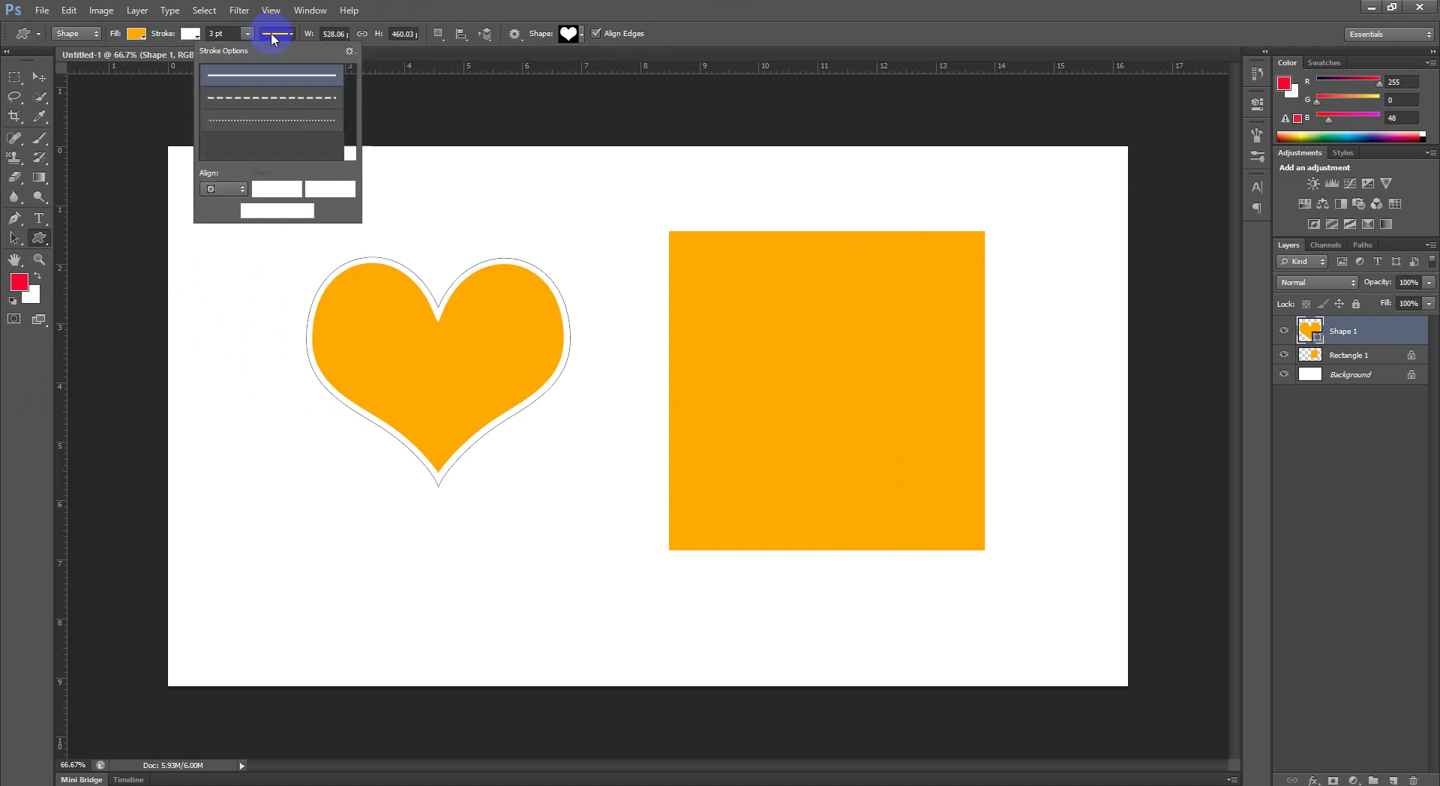
click(239, 33)
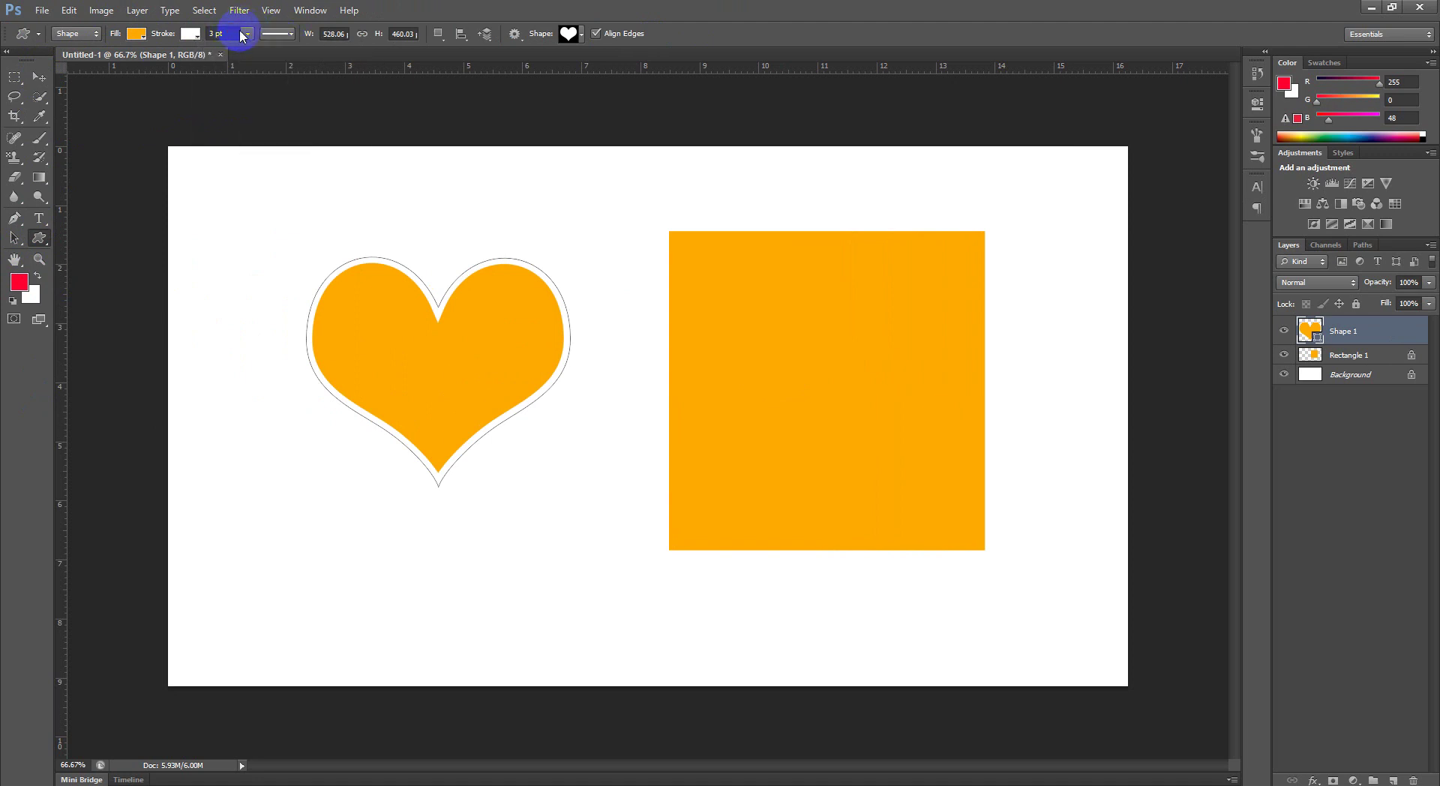
click(191, 33)
click(126, 64)
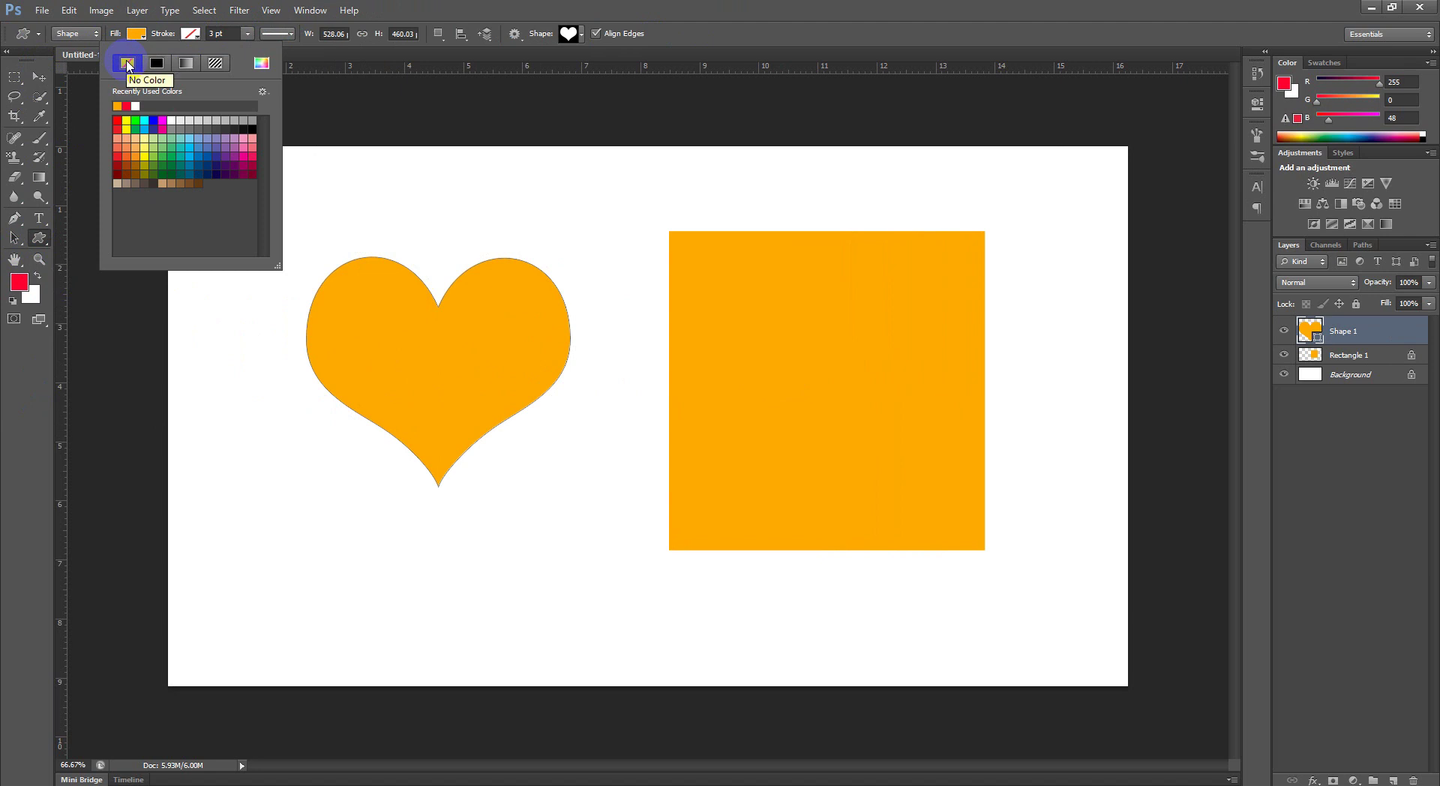
click(25, 392)
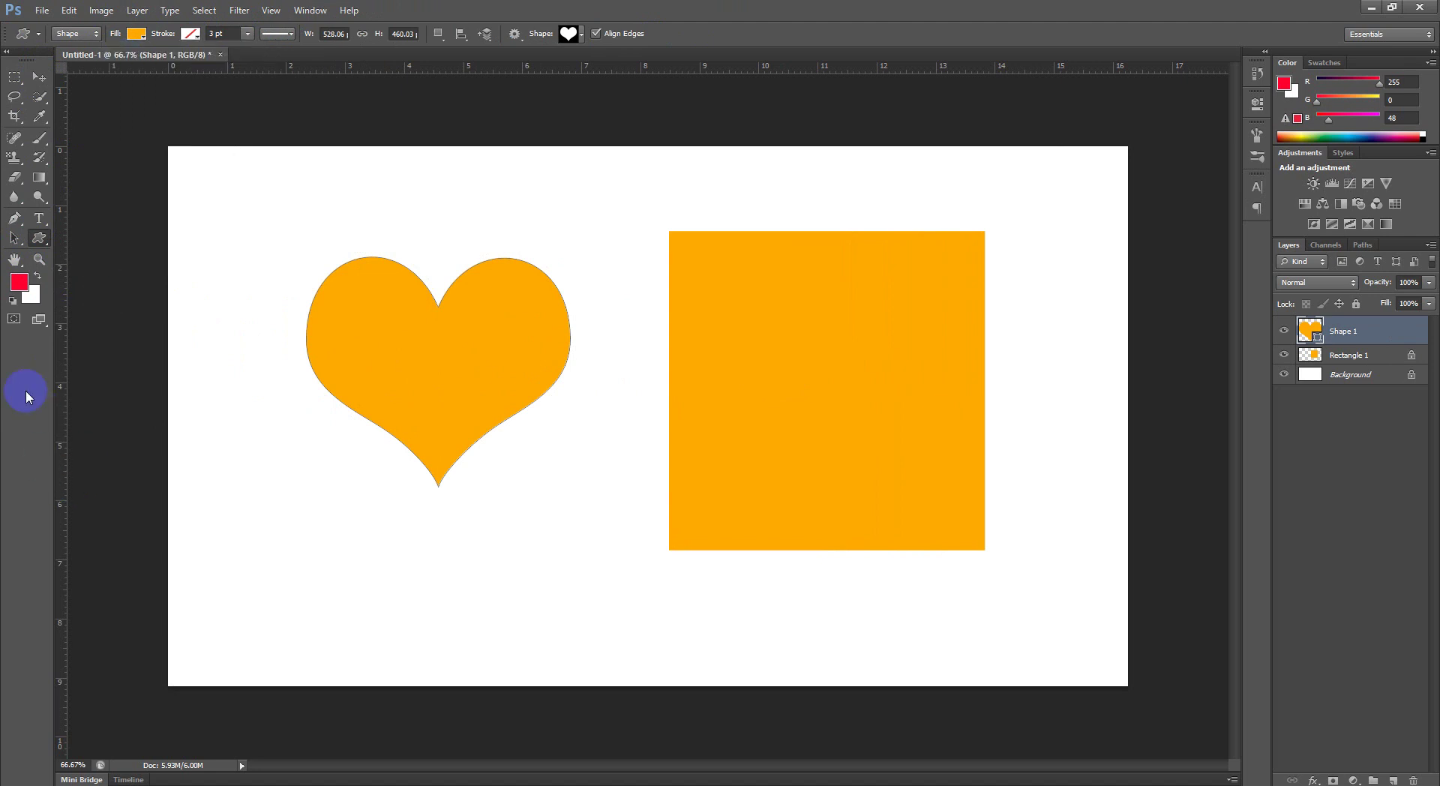
click(39, 77)
mouse_move(480, 324)
mouse_down()
mouse_move(464, 368)
mouse_move(466, 344)
mouse_up()
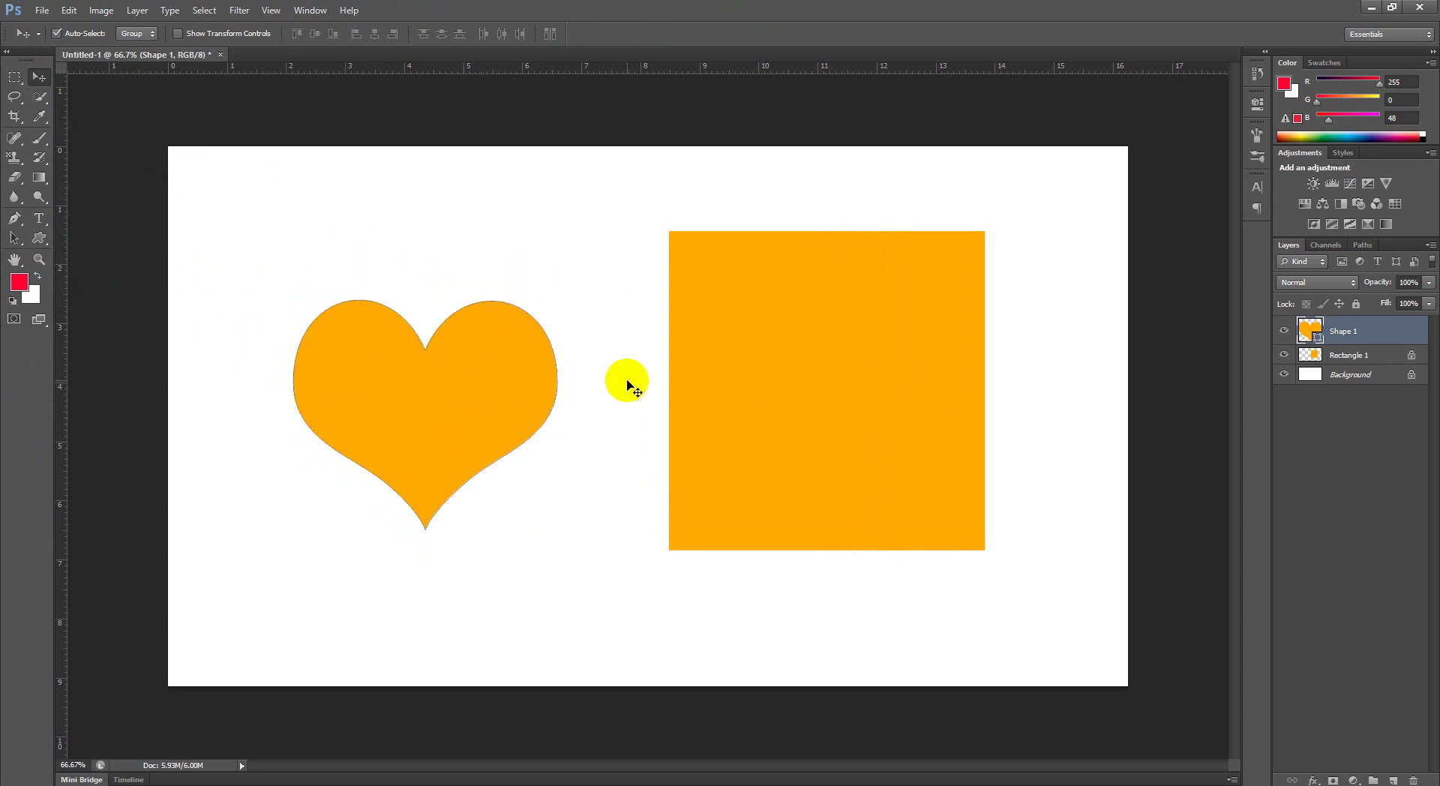
Step: Rasterize the Shape 1 heart layer and nudge the heart slightly upward
right_click(1389, 334)
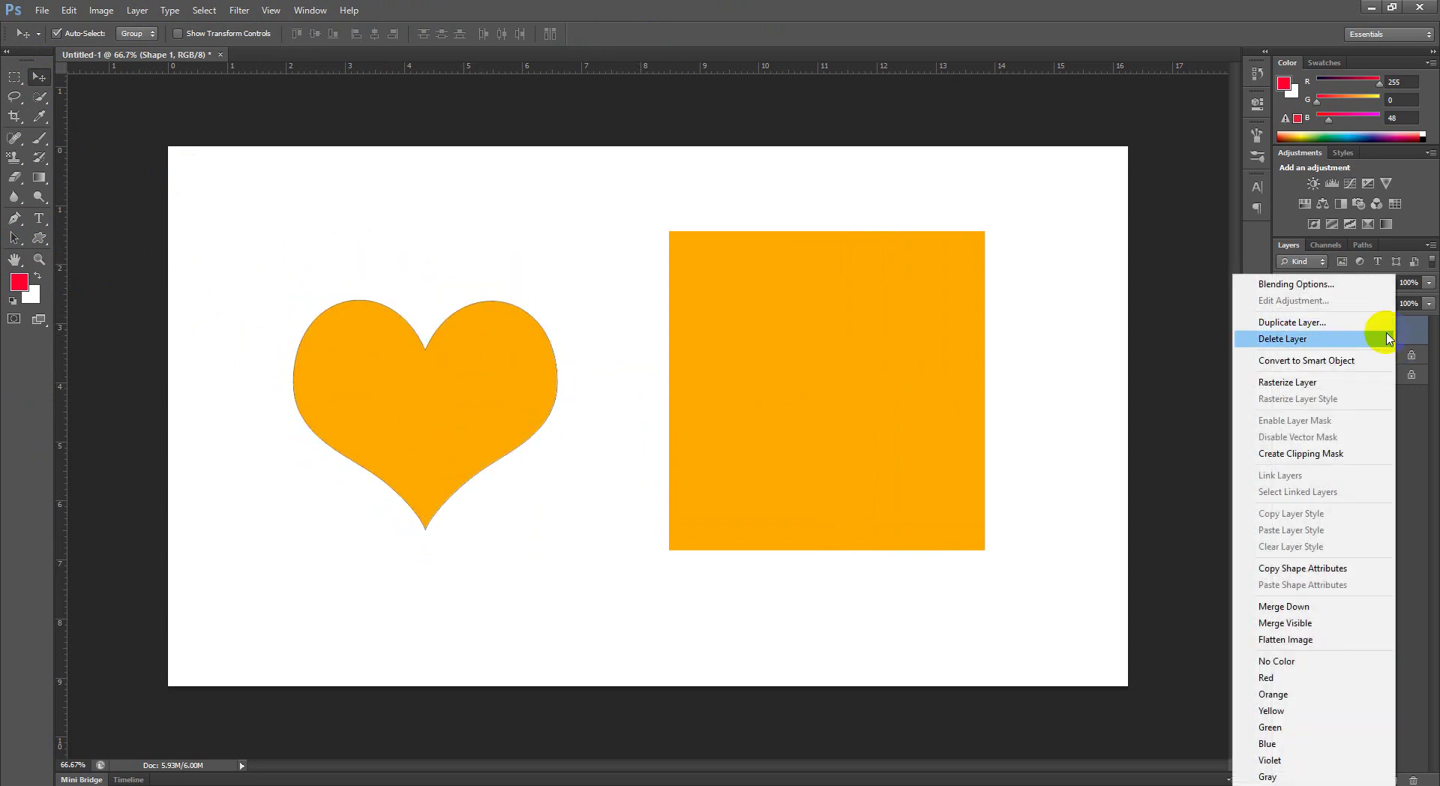
click(1319, 361)
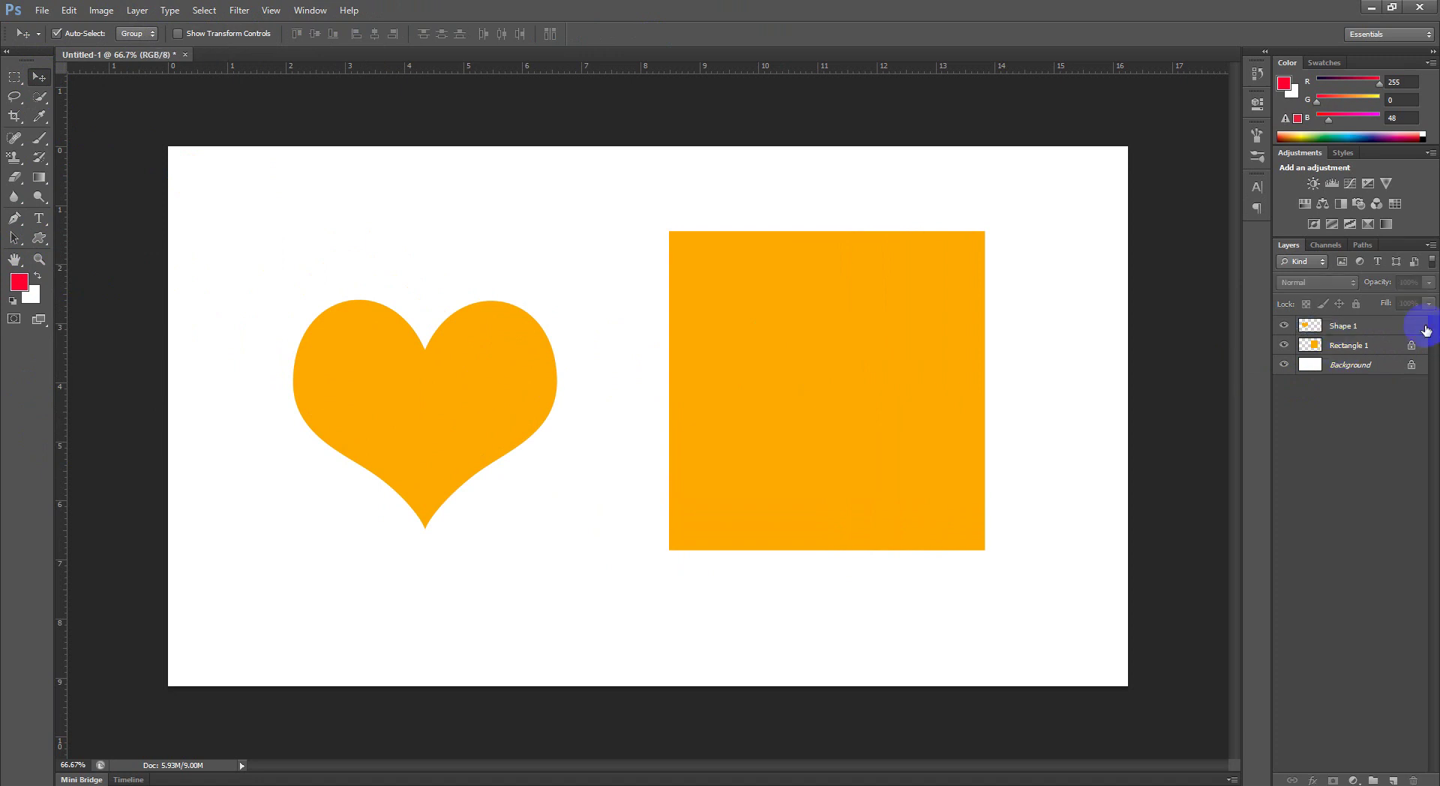
click(1336, 330)
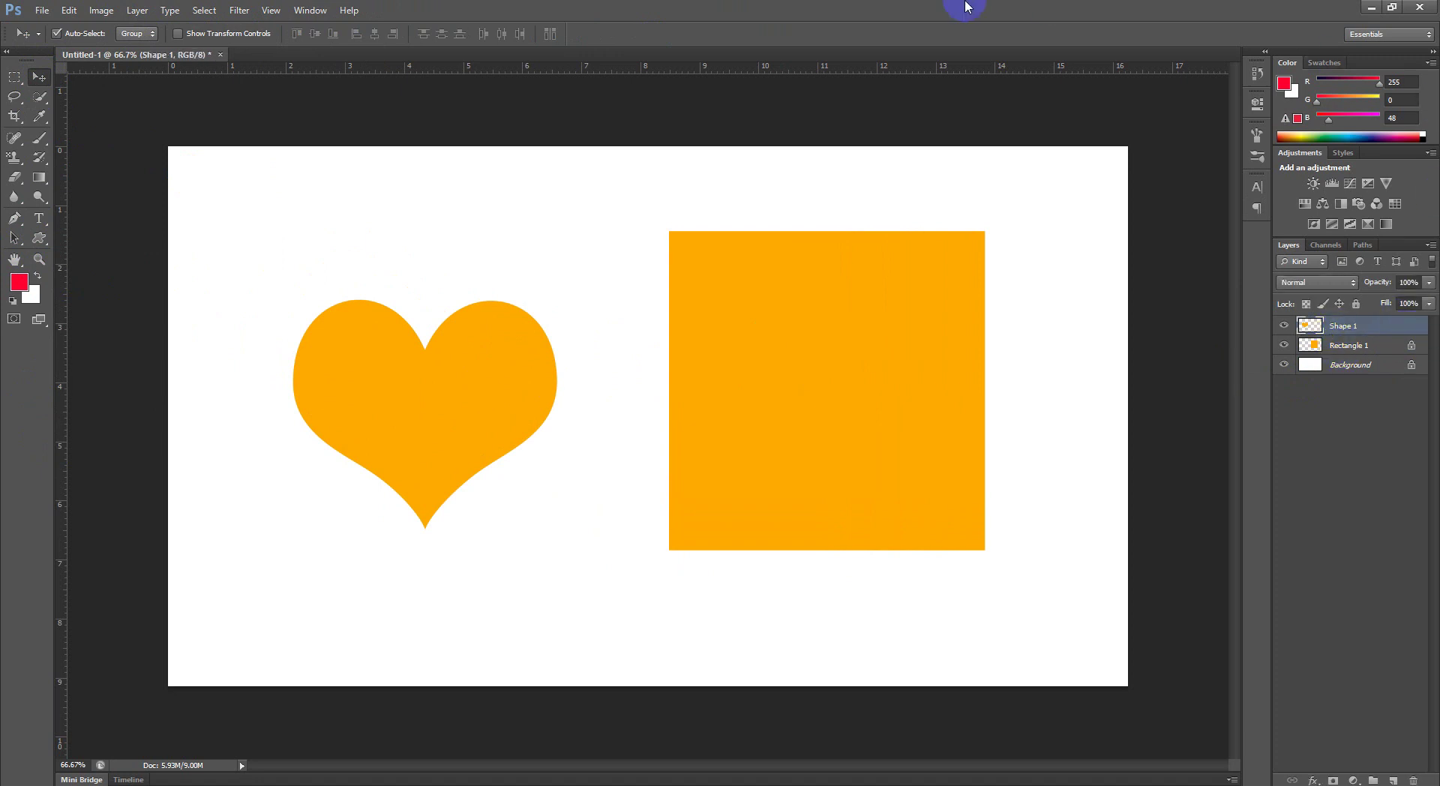
click(382, 458)
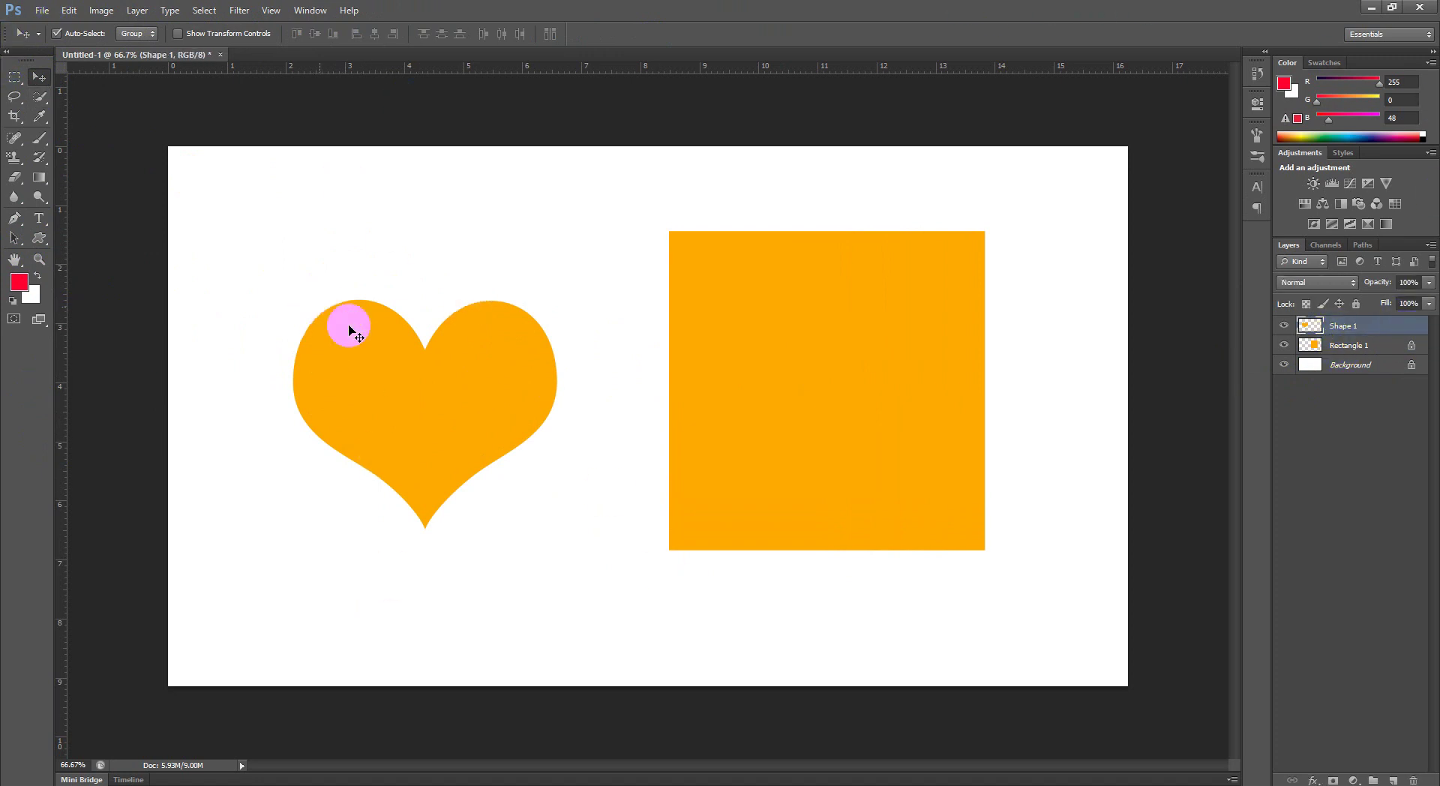
drag(382, 457, 357, 363)
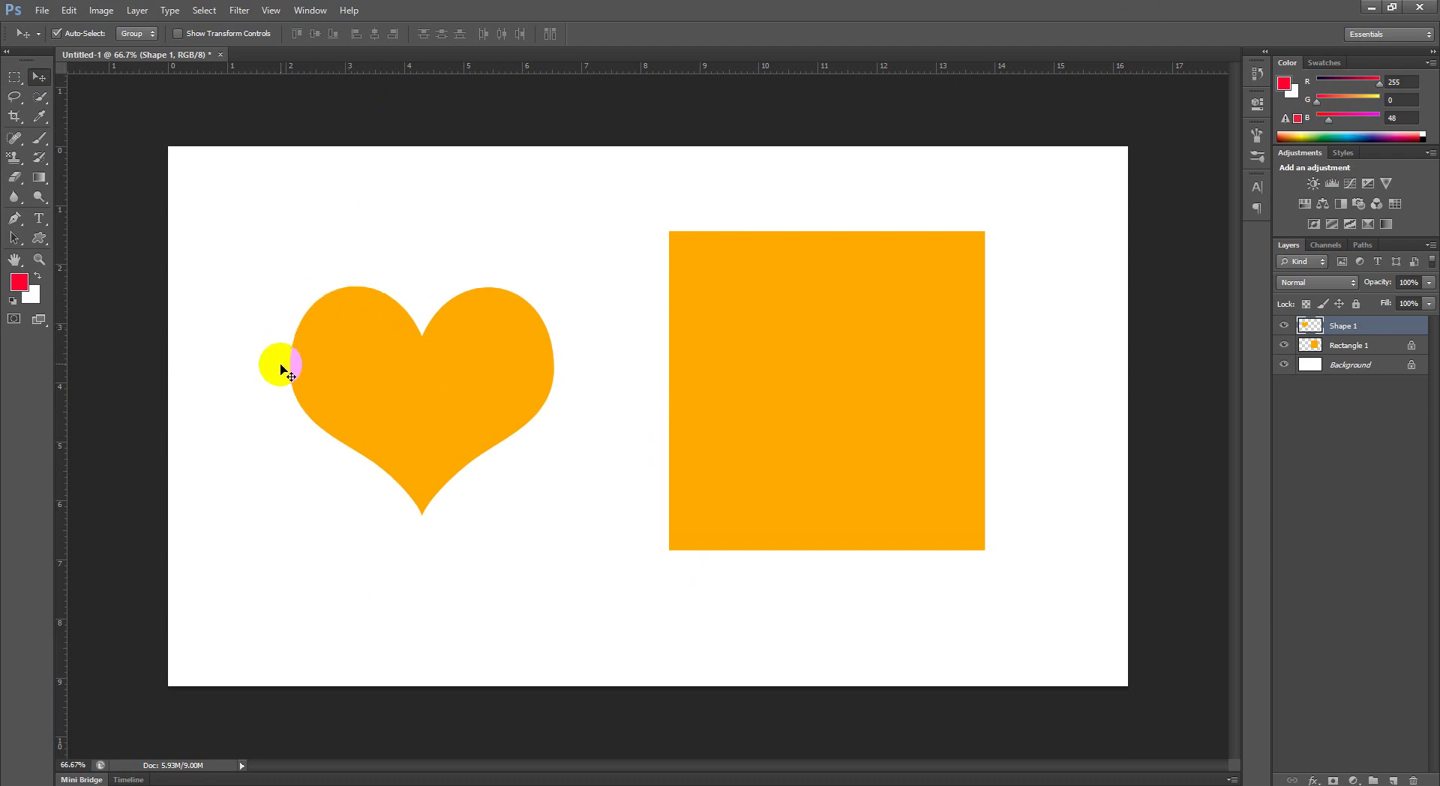
click(357, 307)
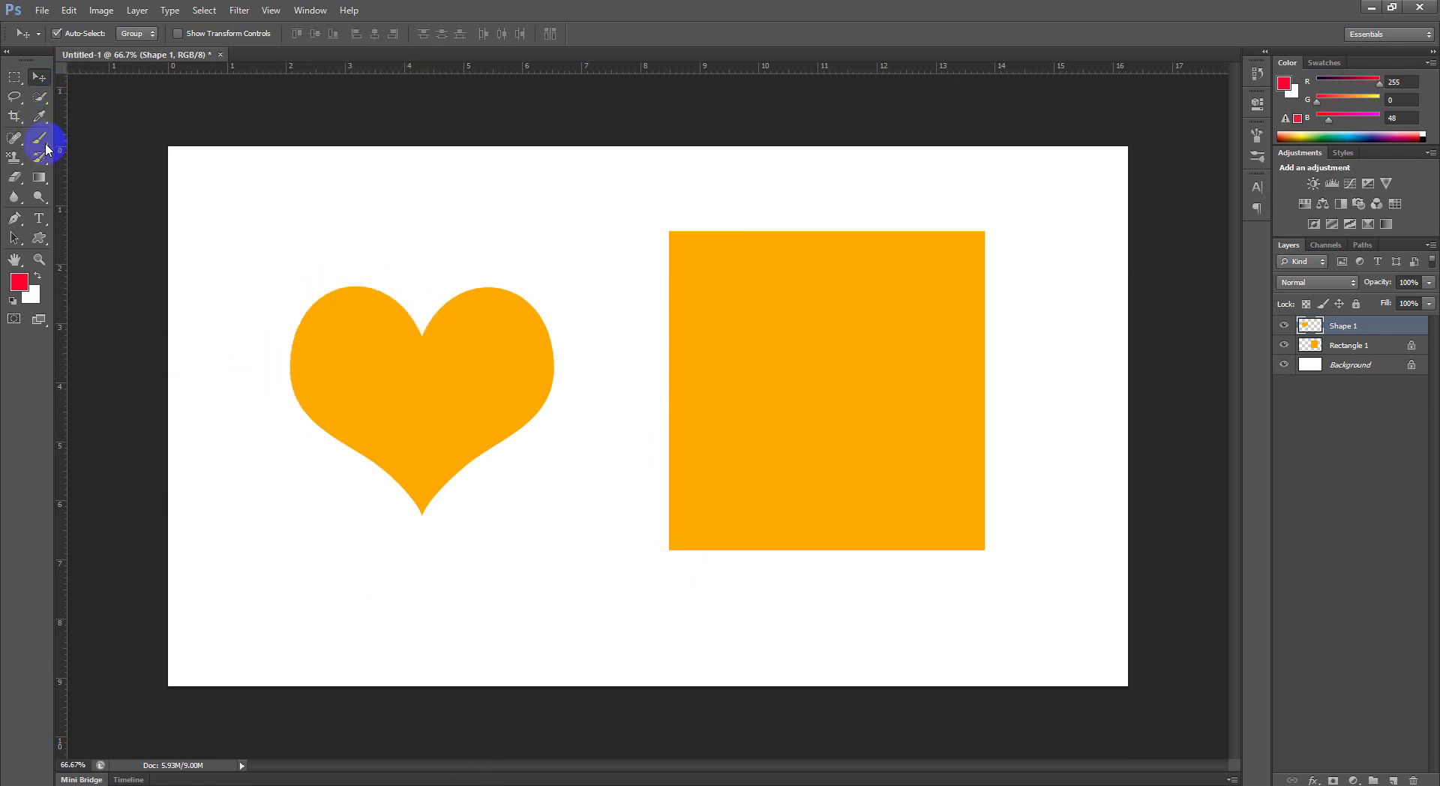
Step: Paint two test red brush strokes on the heart, then undo both
drag(41, 148, 98, 147)
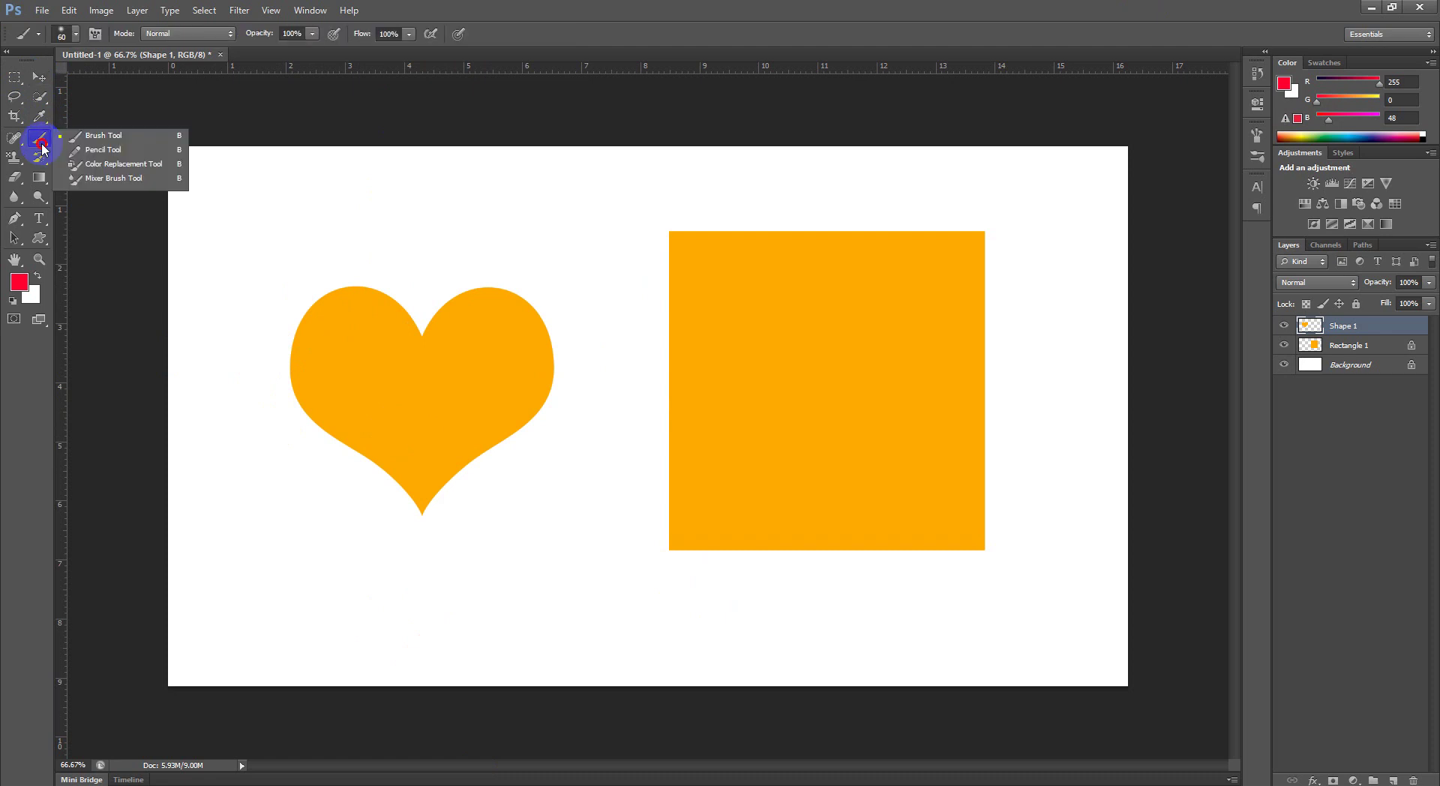
click(96, 135)
drag(353, 289, 294, 347)
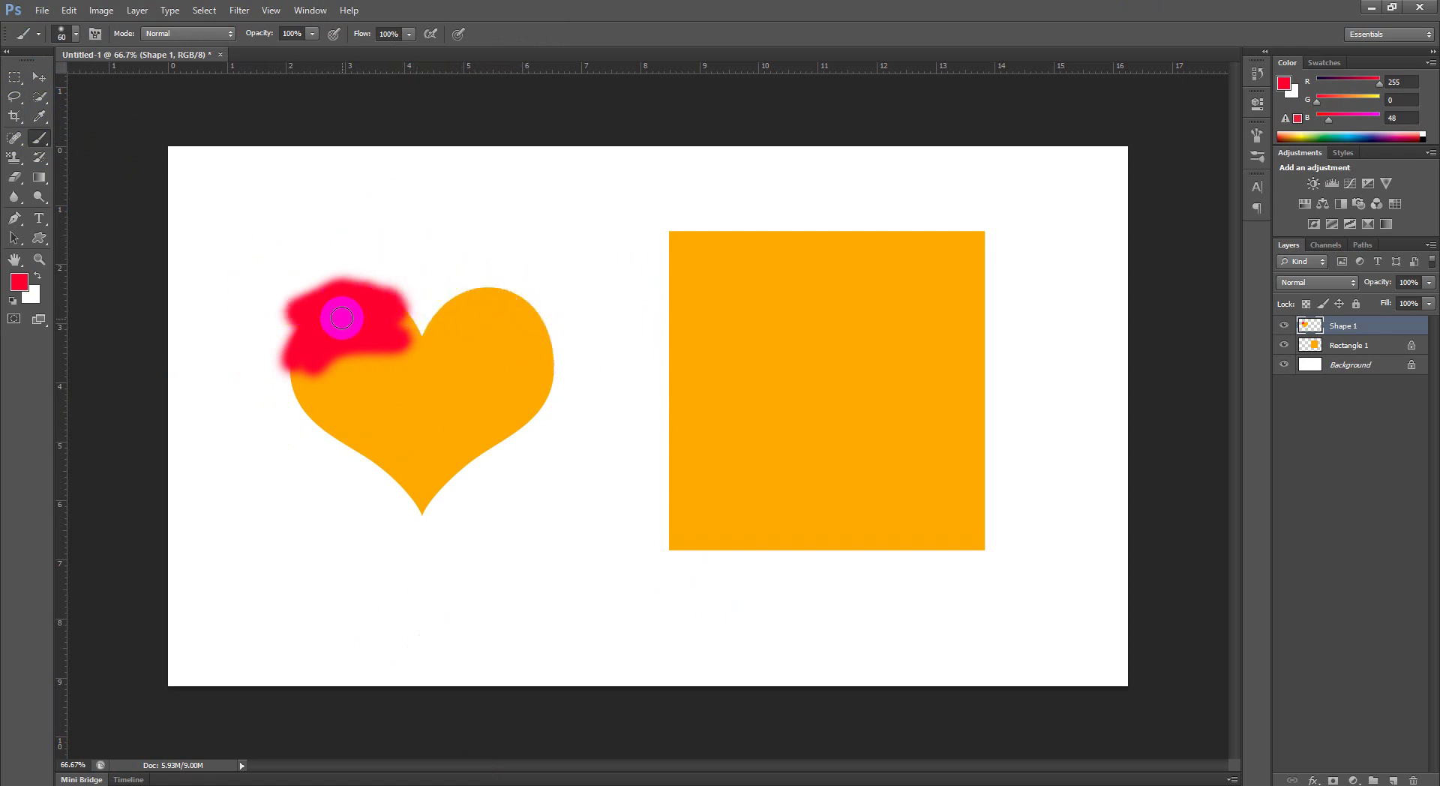
drag(485, 296, 546, 364)
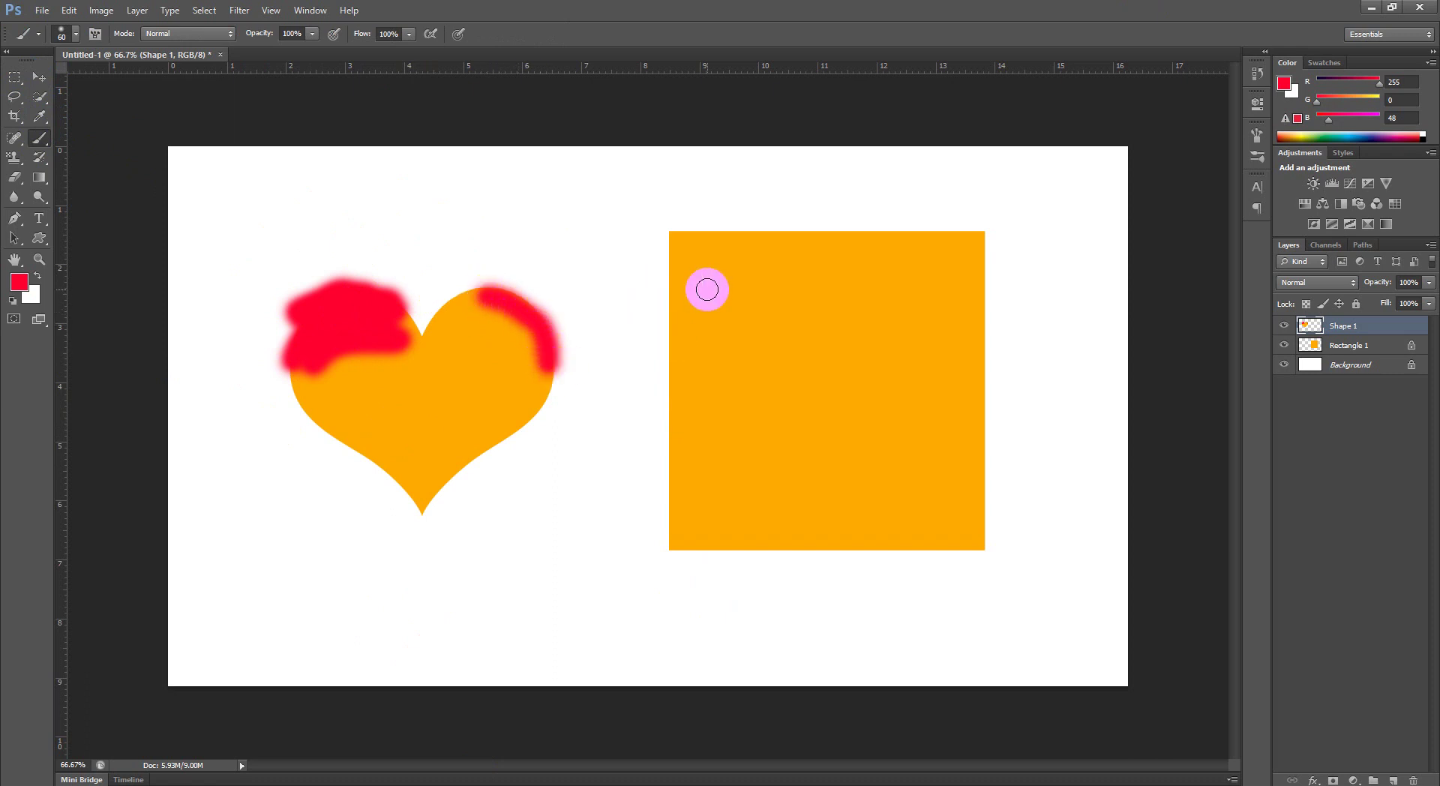
key(ctrl+z)
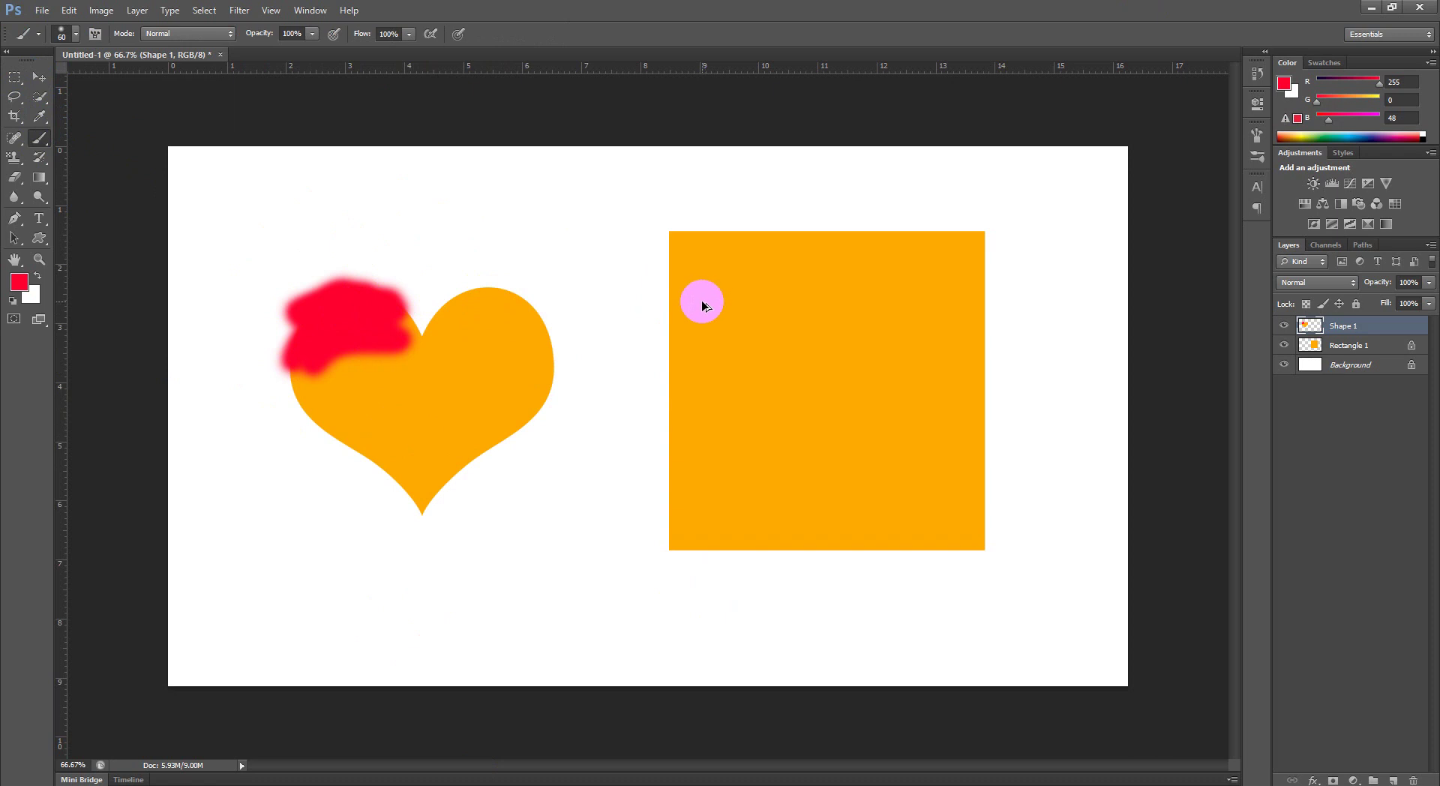
key(ctrl+alt+z)
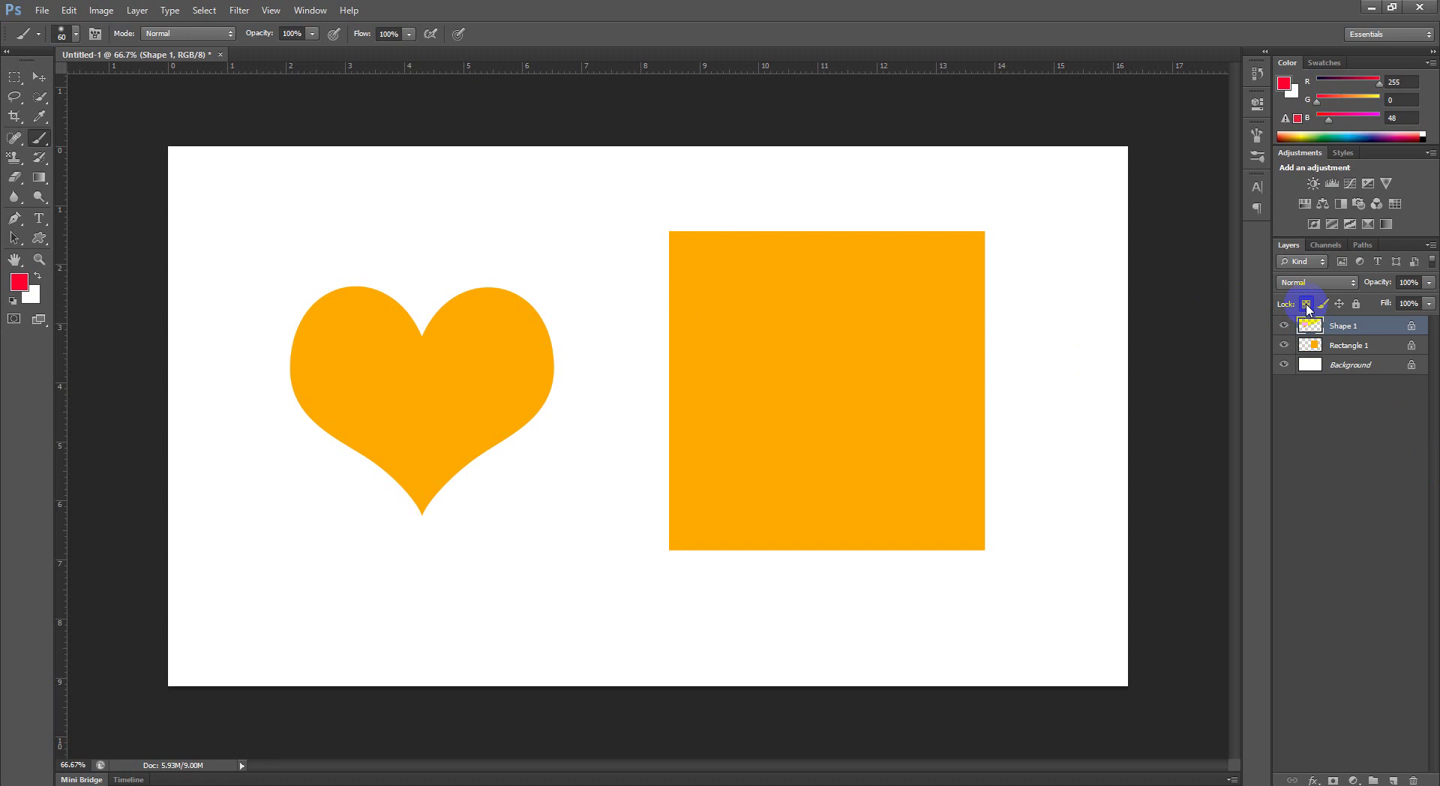
Step: Enlarge the brush and paint red, then blue, strokes over the heart's lobes
drag(256, 306, 333, 285)
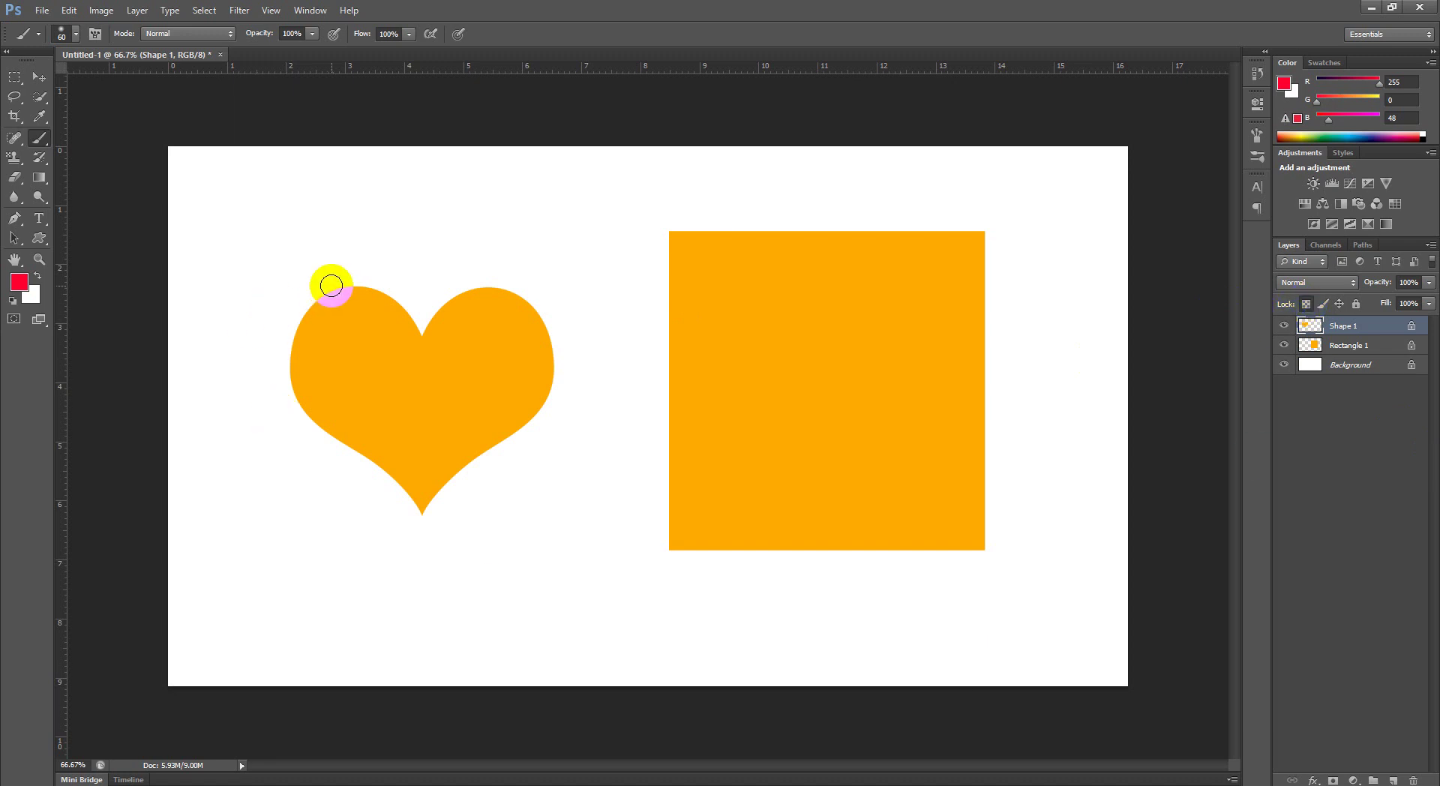
key(bracketright)
key(bracketright)
key(bracketright)
key(bracketright)
key(bracketright)
mouse_move(312, 283)
mouse_down()
mouse_move(245, 300)
mouse_move(304, 464)
mouse_move(319, 238)
mouse_move(373, 257)
mouse_move(257, 343)
mouse_move(334, 467)
mouse_move(283, 311)
mouse_move(285, 347)
mouse_move(360, 487)
mouse_up()
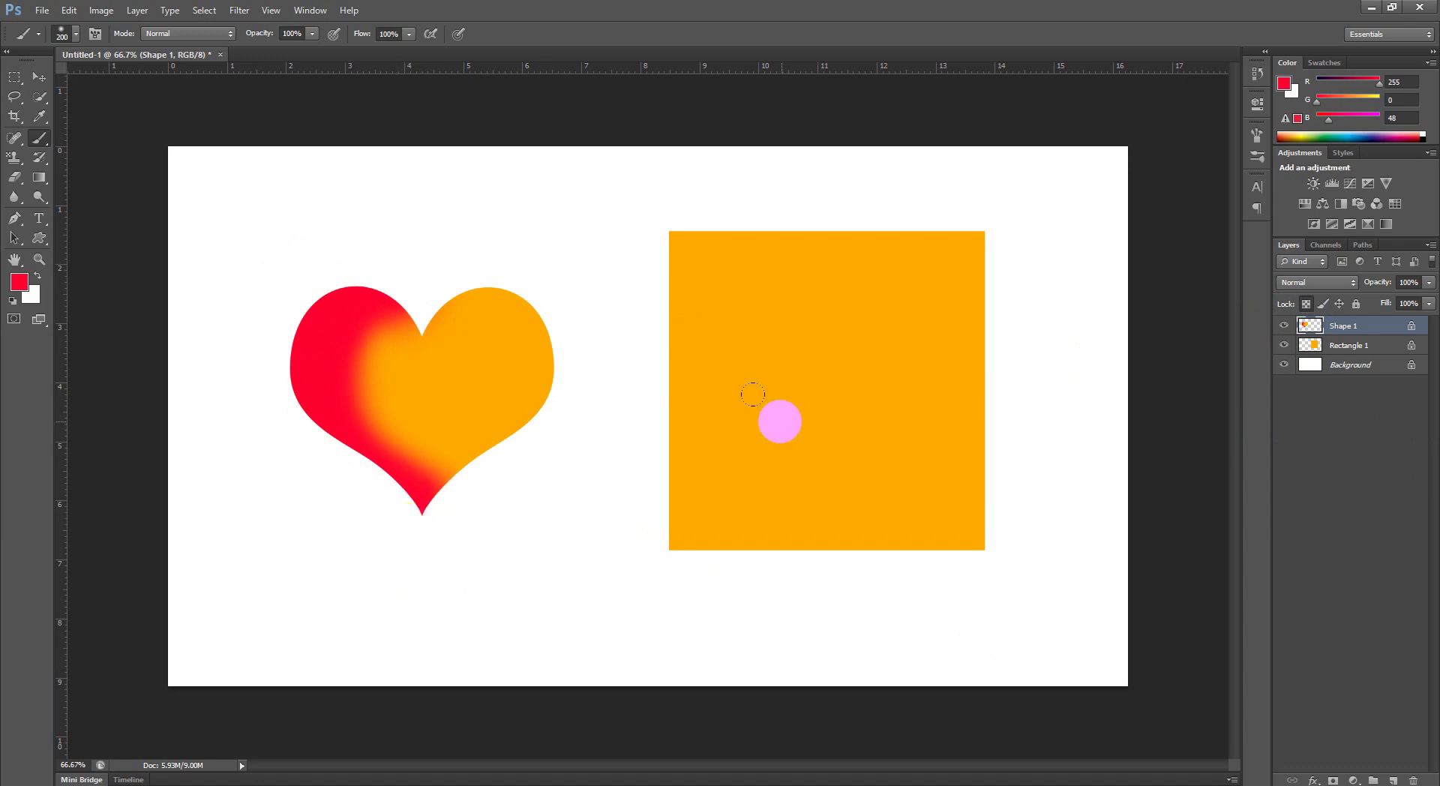
click(19, 282)
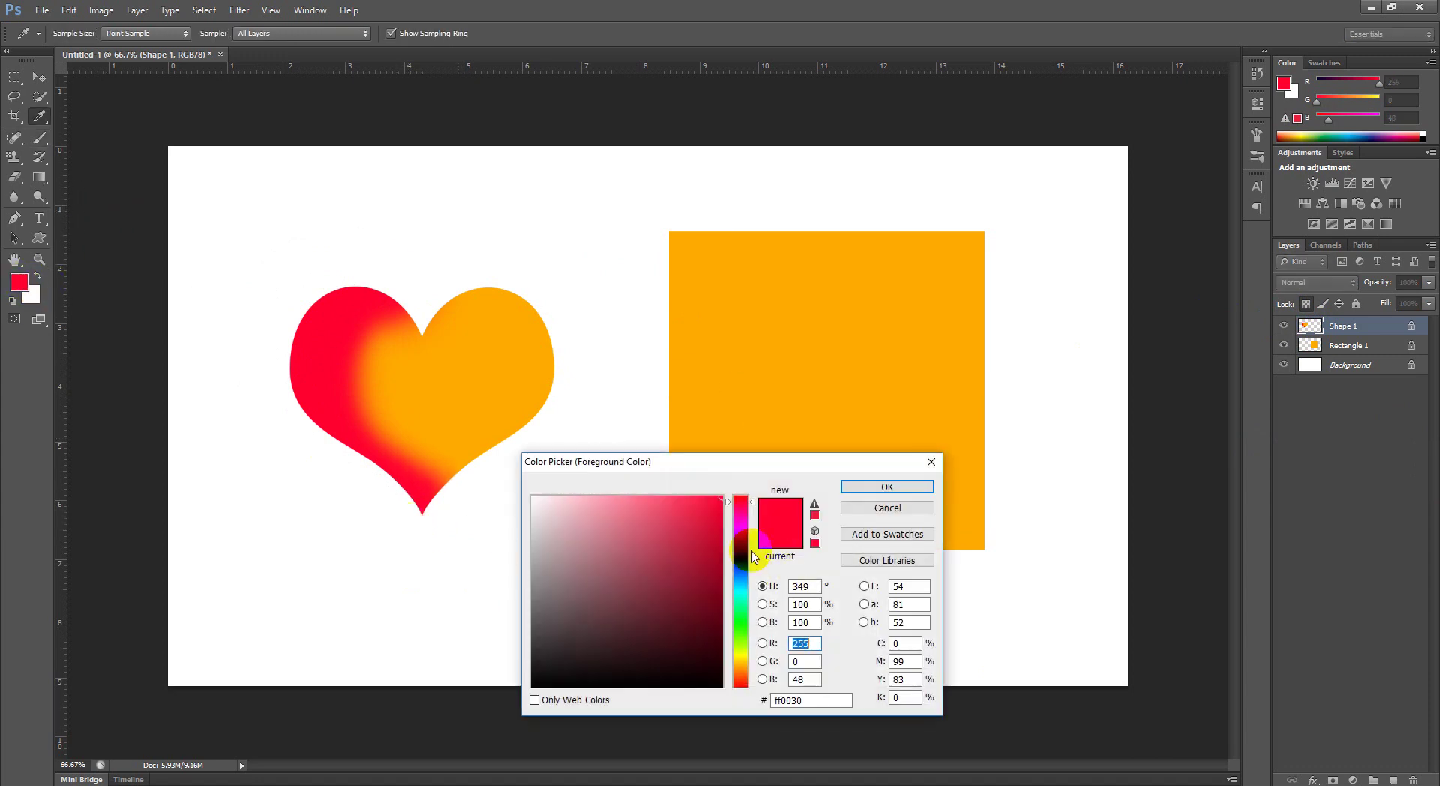
click(741, 576)
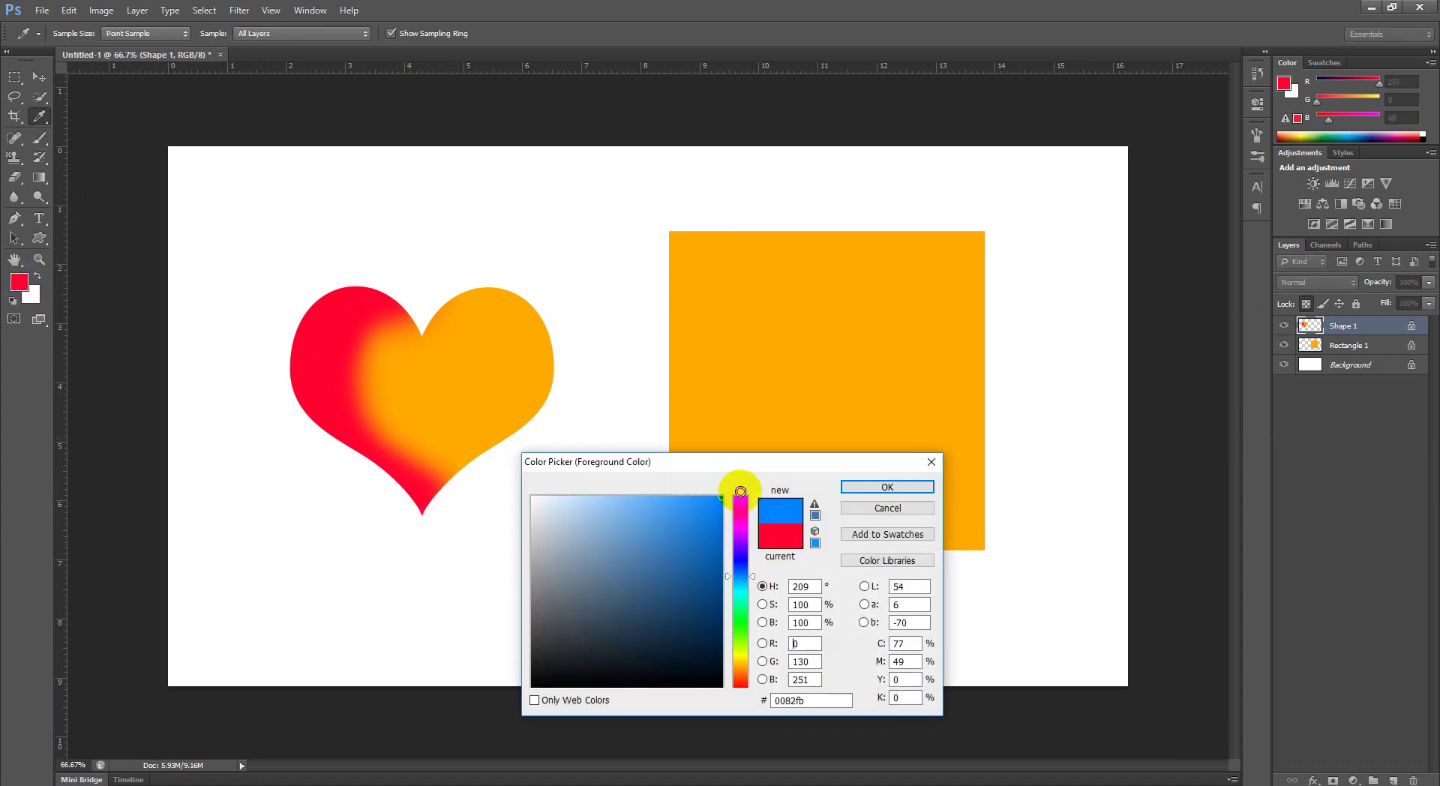
click(863, 487)
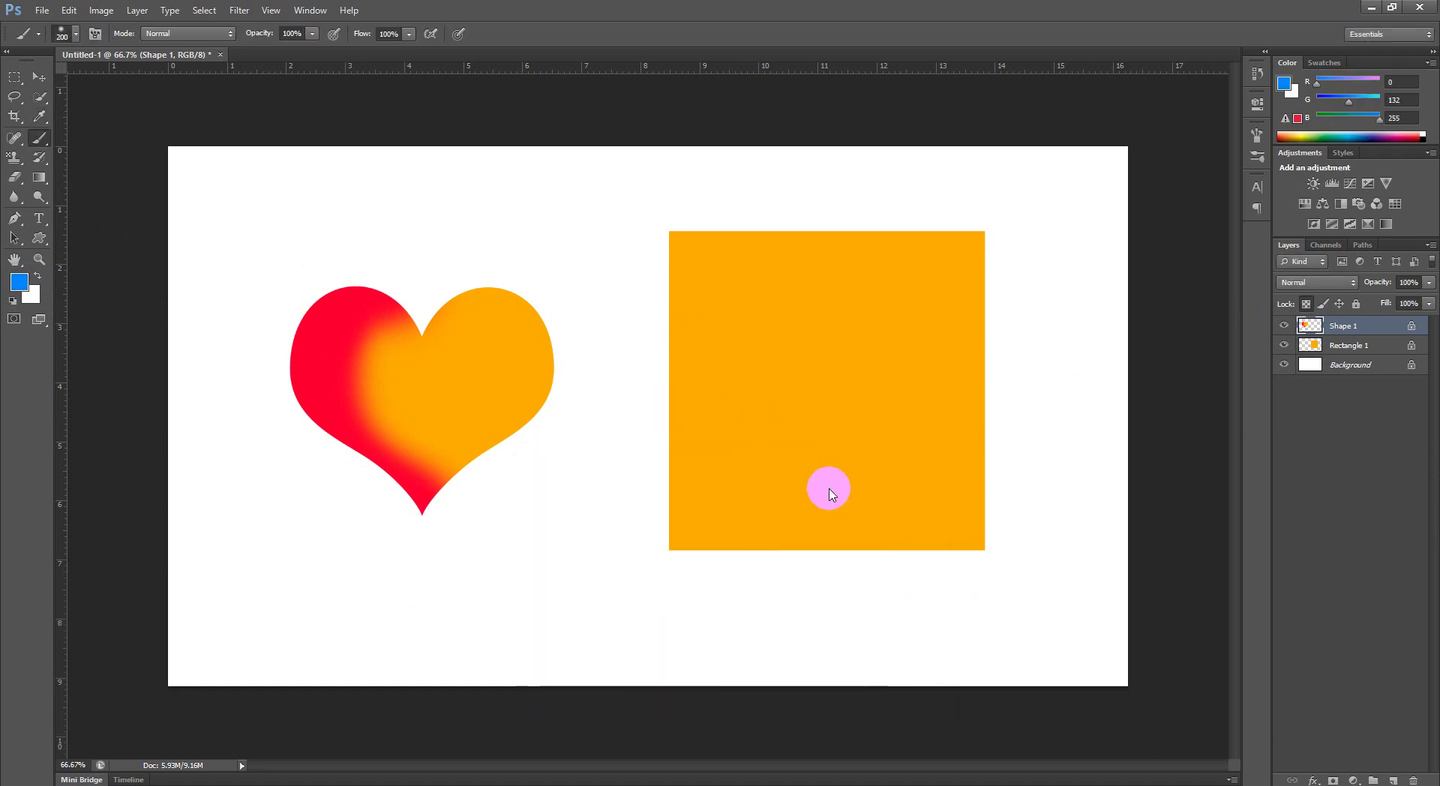
mouse_move(514, 289)
mouse_down()
mouse_move(570, 389)
mouse_move(520, 489)
mouse_move(456, 508)
mouse_up()
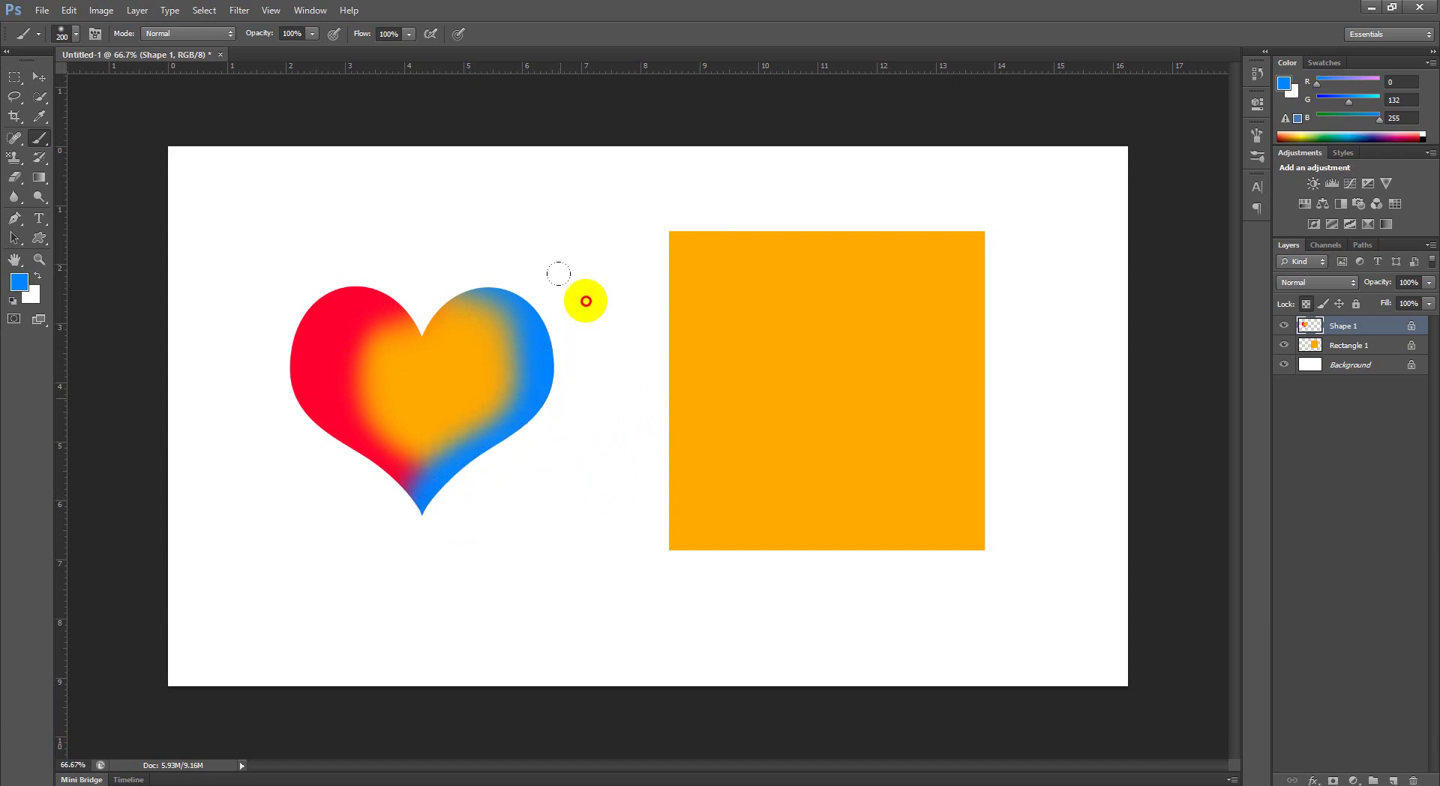
mouse_move(559, 274)
mouse_down()
mouse_move(546, 353)
mouse_move(488, 247)
mouse_move(500, 375)
mouse_up()
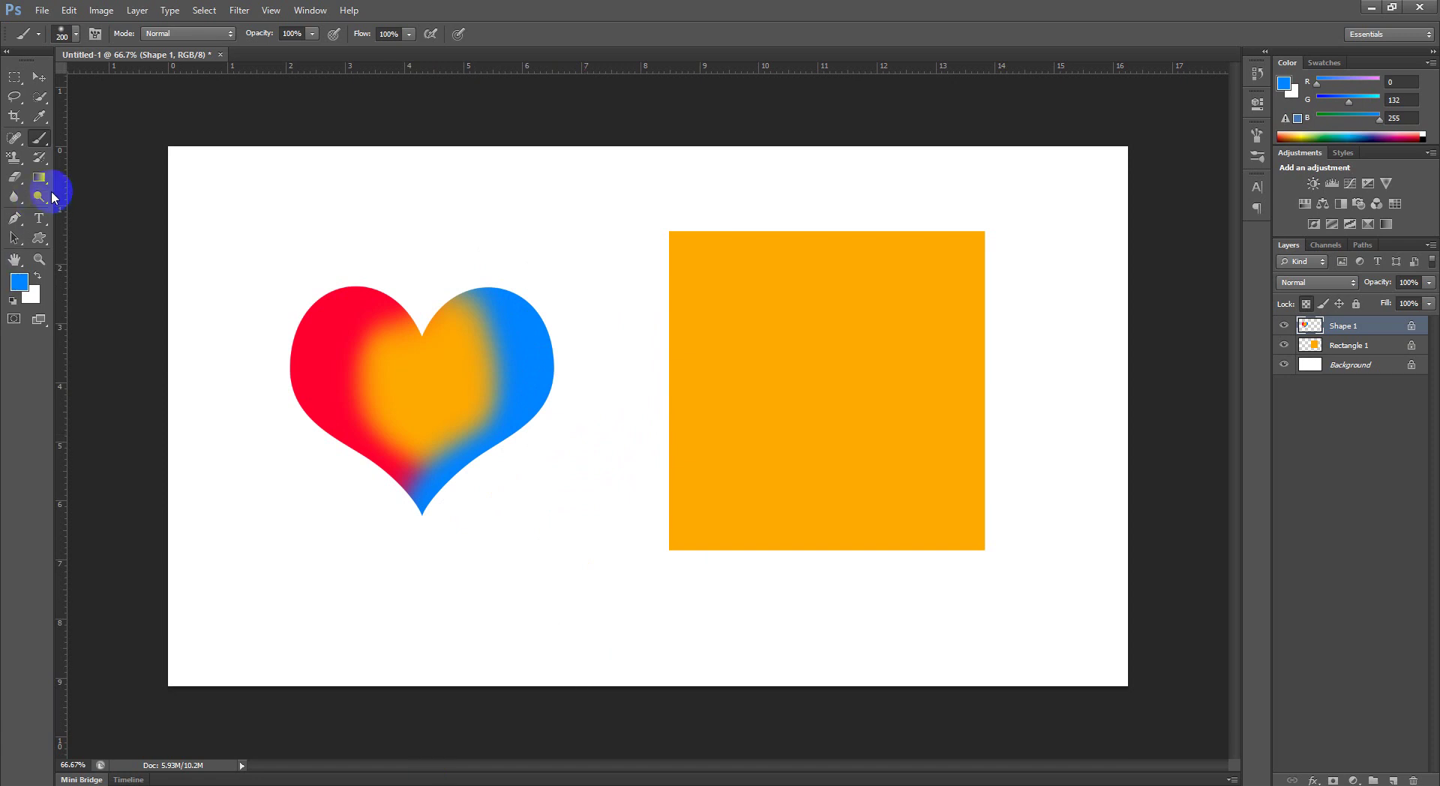
Step: Switch the paint colour to green and cover the whole heart in solid green
click(20, 283)
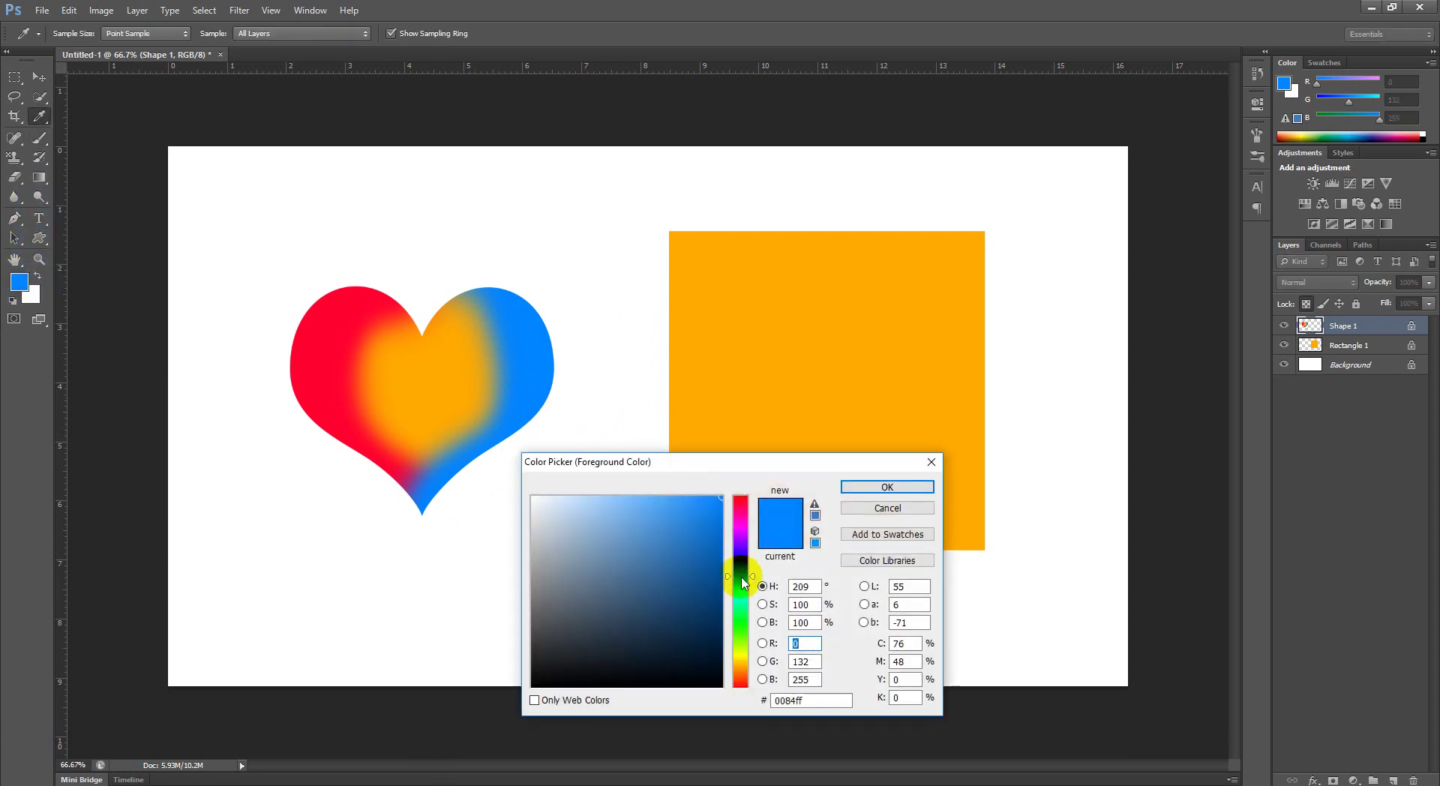
drag(740, 575, 741, 622)
click(863, 487)
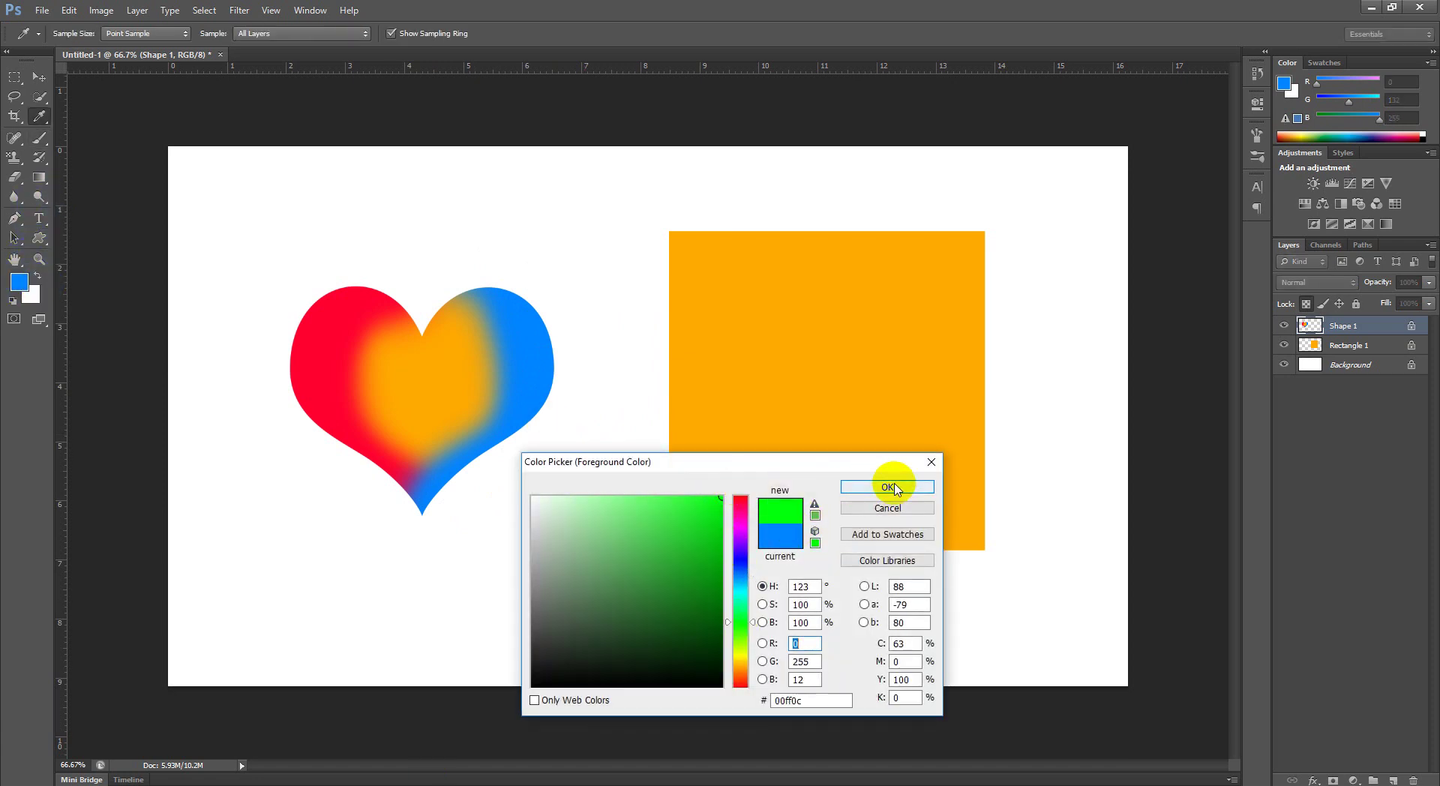
mouse_move(459, 388)
mouse_down()
mouse_move(403, 366)
mouse_move(398, 418)
mouse_up()
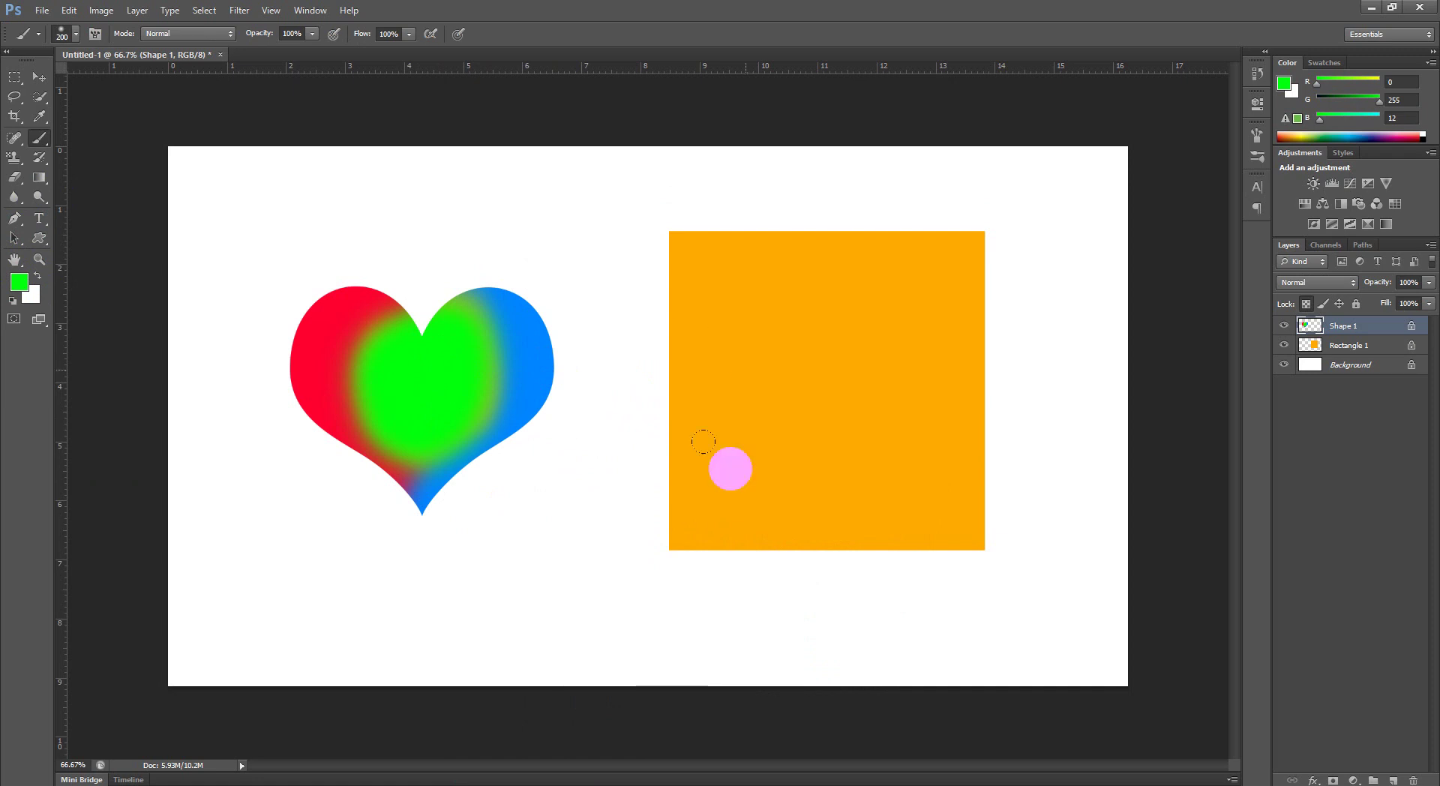
drag(370, 292, 365, 280)
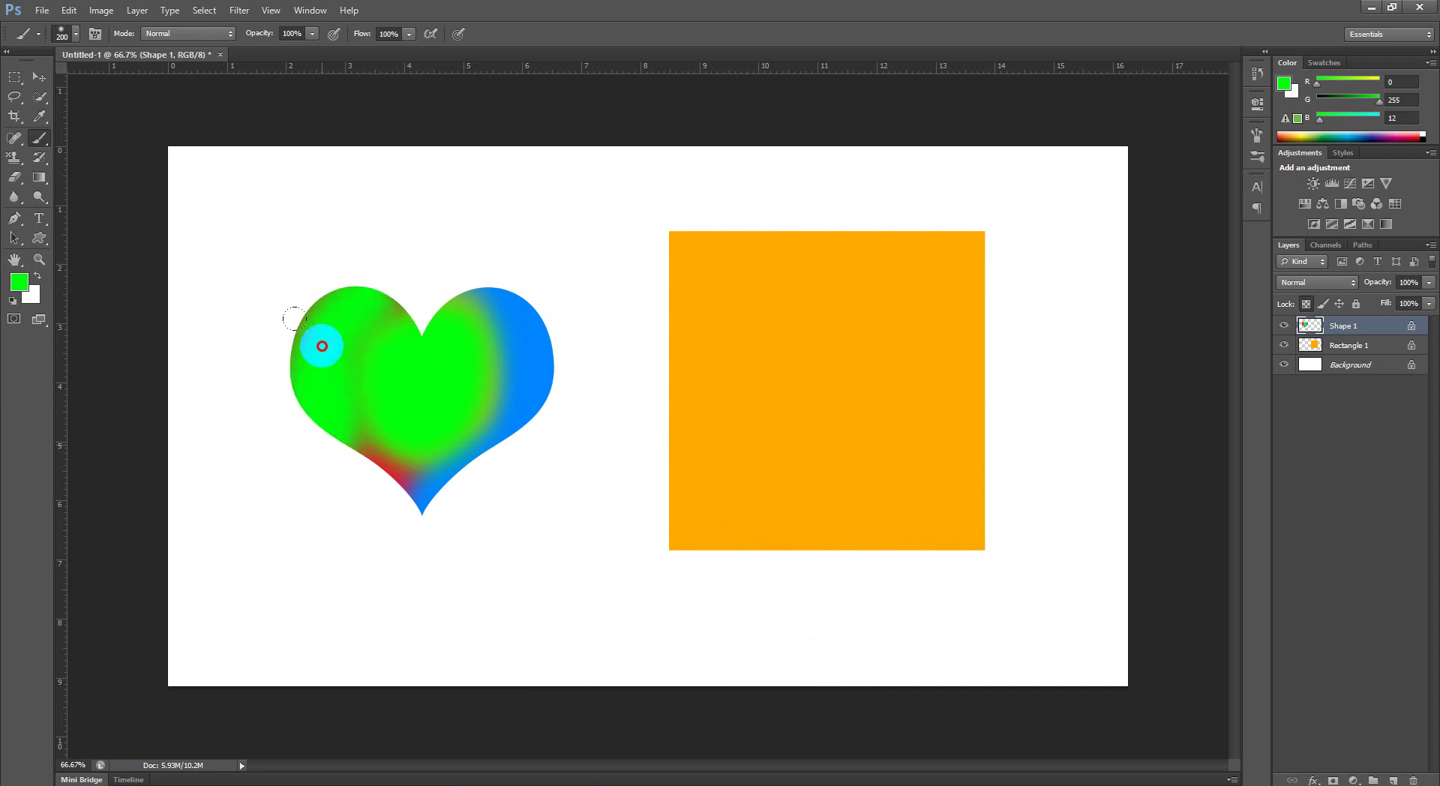
mouse_move(409, 442)
mouse_down()
mouse_move(520, 263)
mouse_move(360, 305)
mouse_up()
click(488, 304)
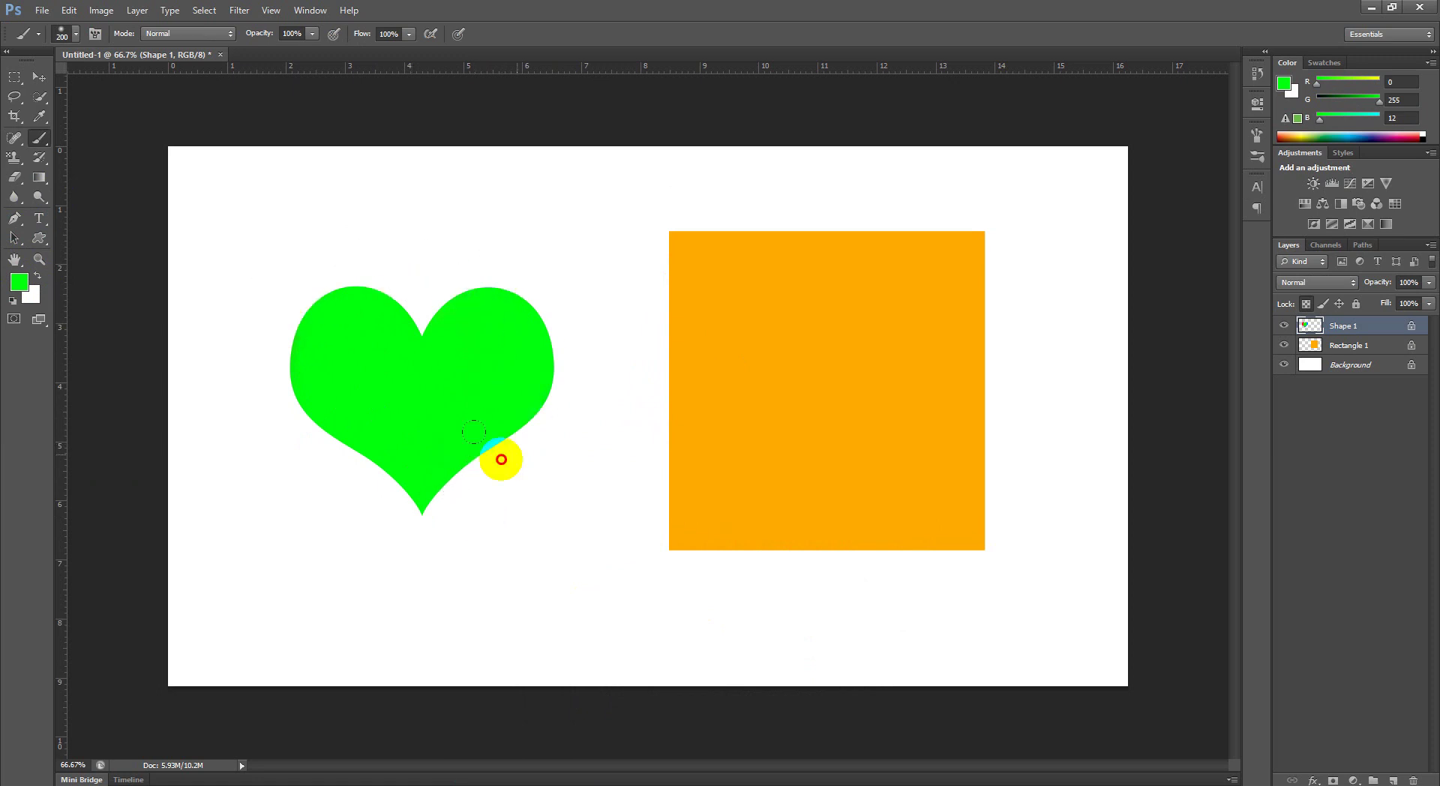
drag(498, 460, 334, 402)
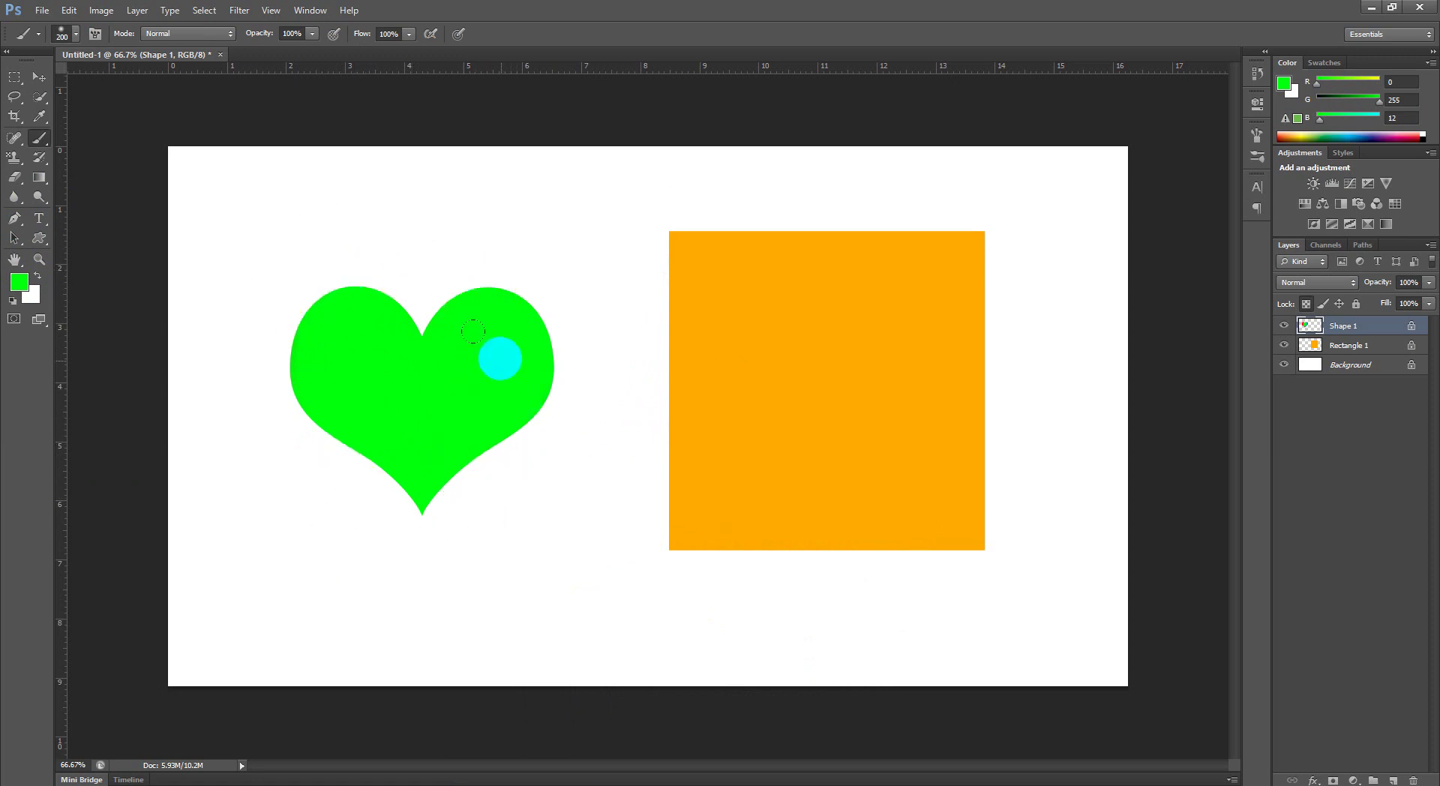
Step: Choose red as the paint colour and brush a red stroke across the heart
click(19, 281)
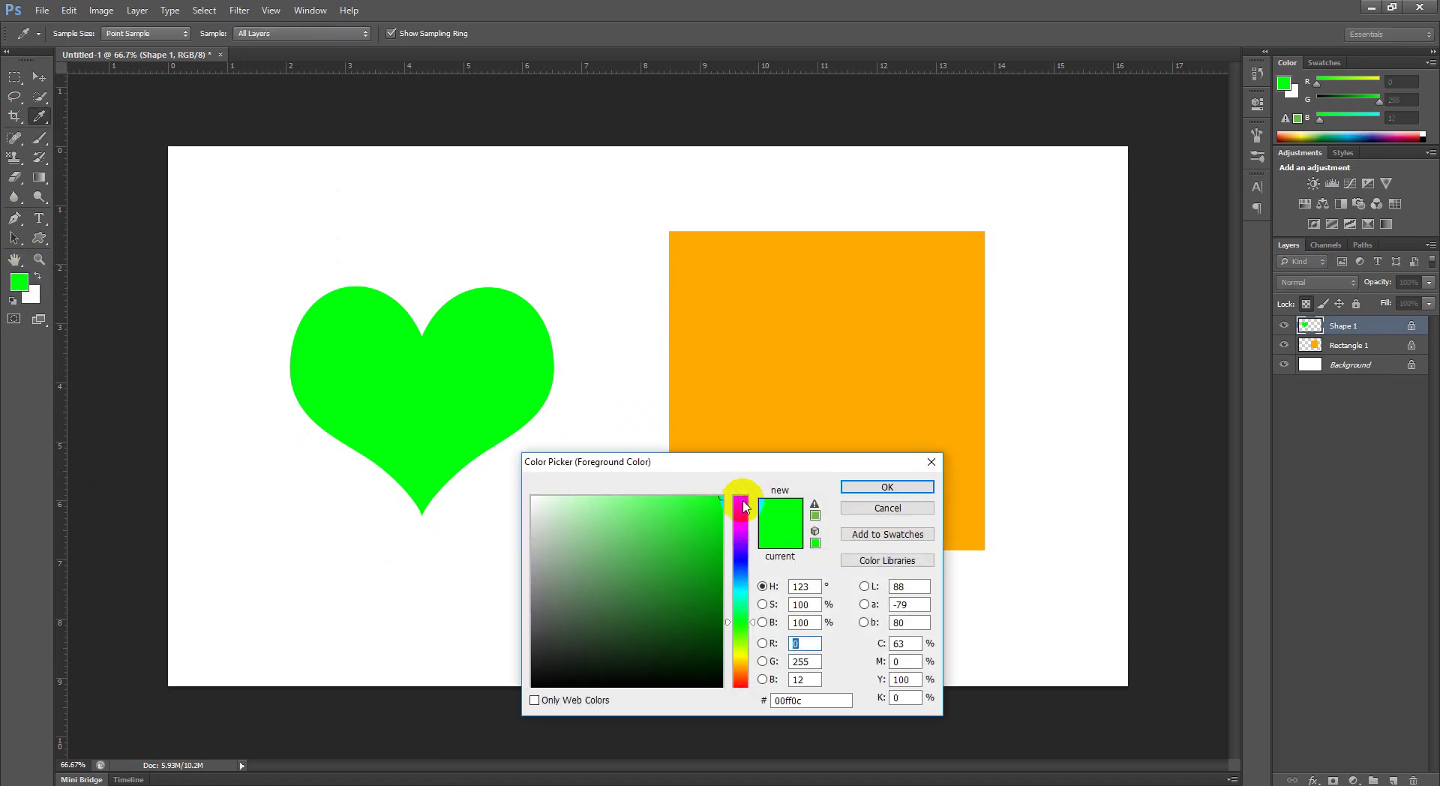
click(740, 500)
click(887, 486)
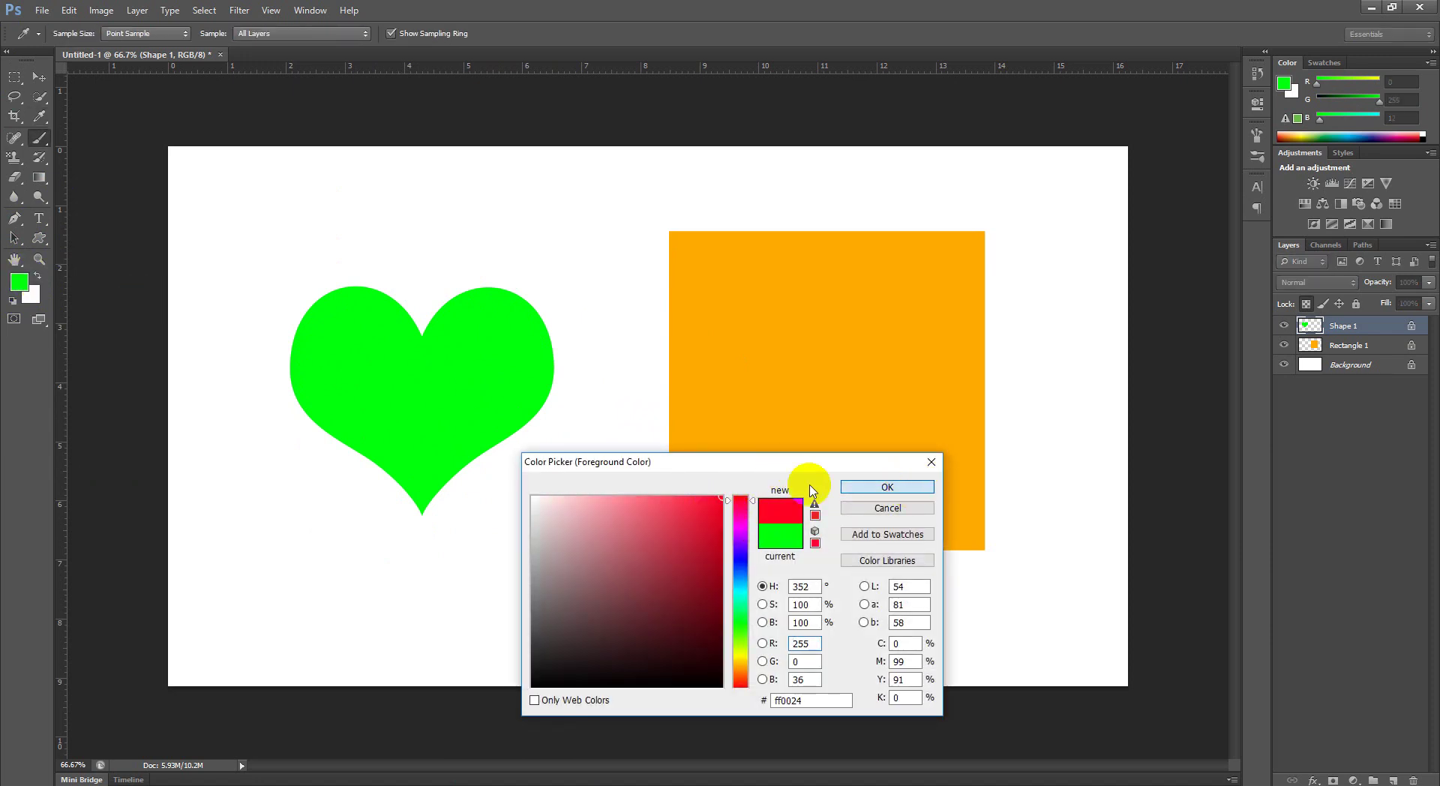
mouse_move(420, 471)
mouse_down()
mouse_move(217, 313)
mouse_move(303, 211)
mouse_up()
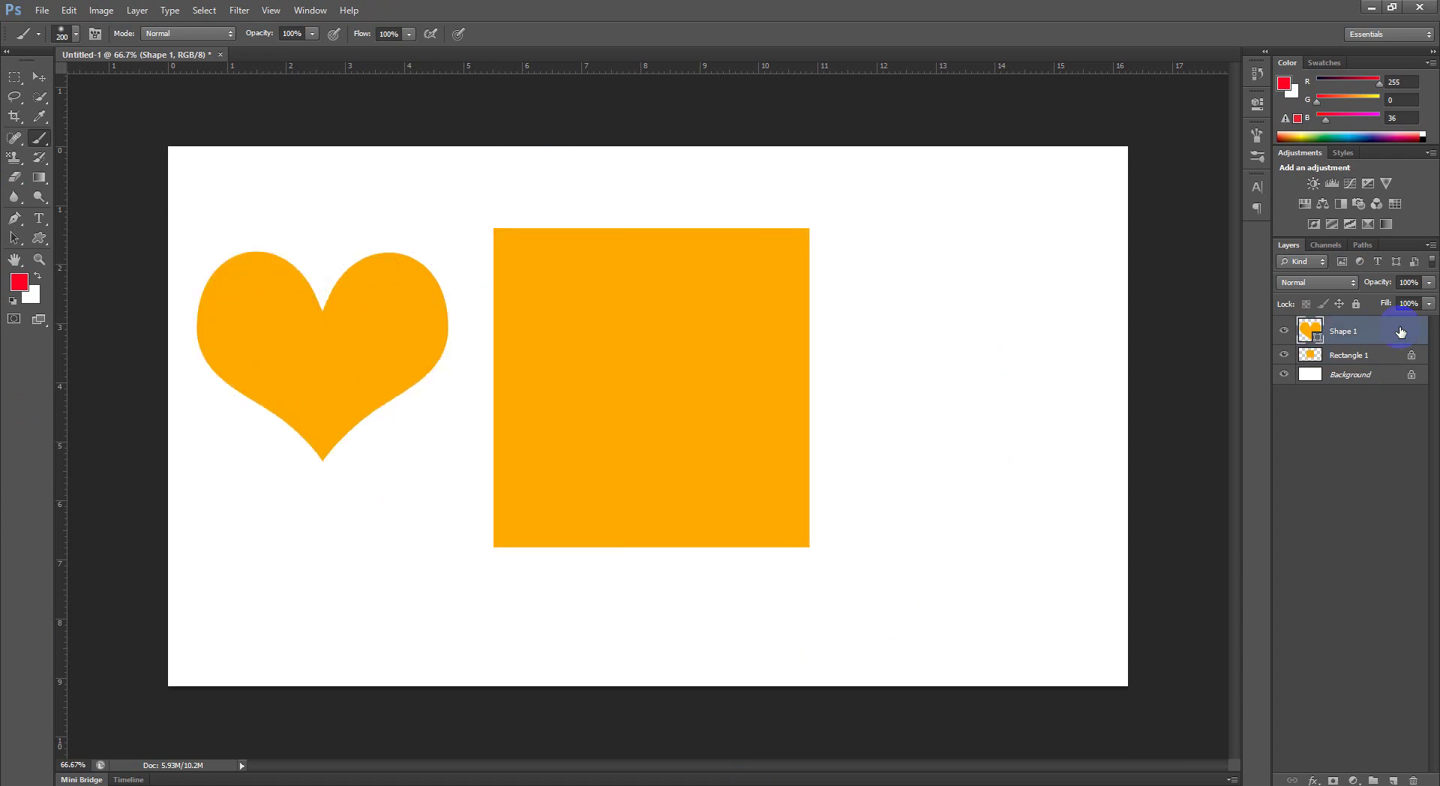
Step: Delete the heart layer, move the orange square left and shrink it with Free Transform
key(Delete)
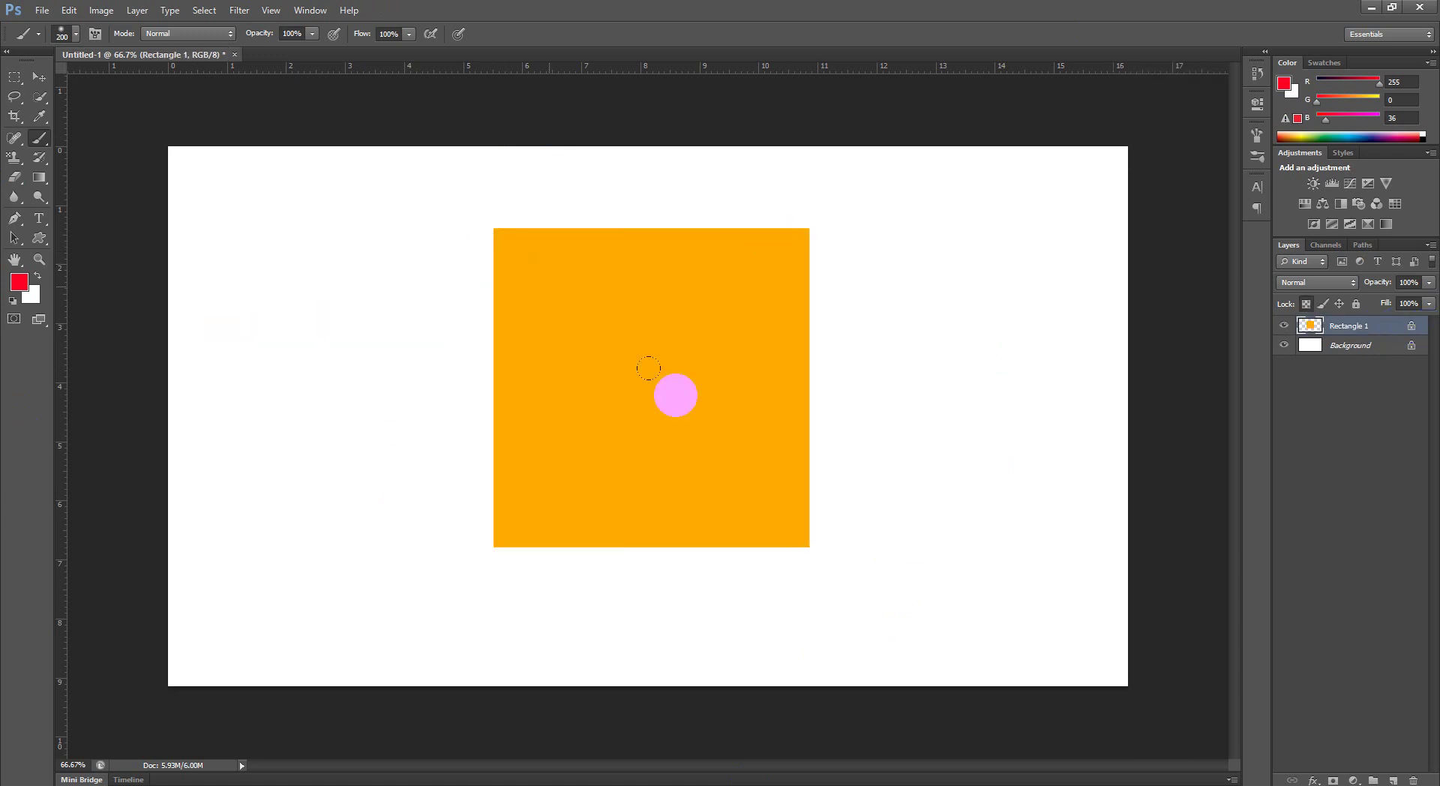
click(40, 78)
drag(655, 370, 523, 331)
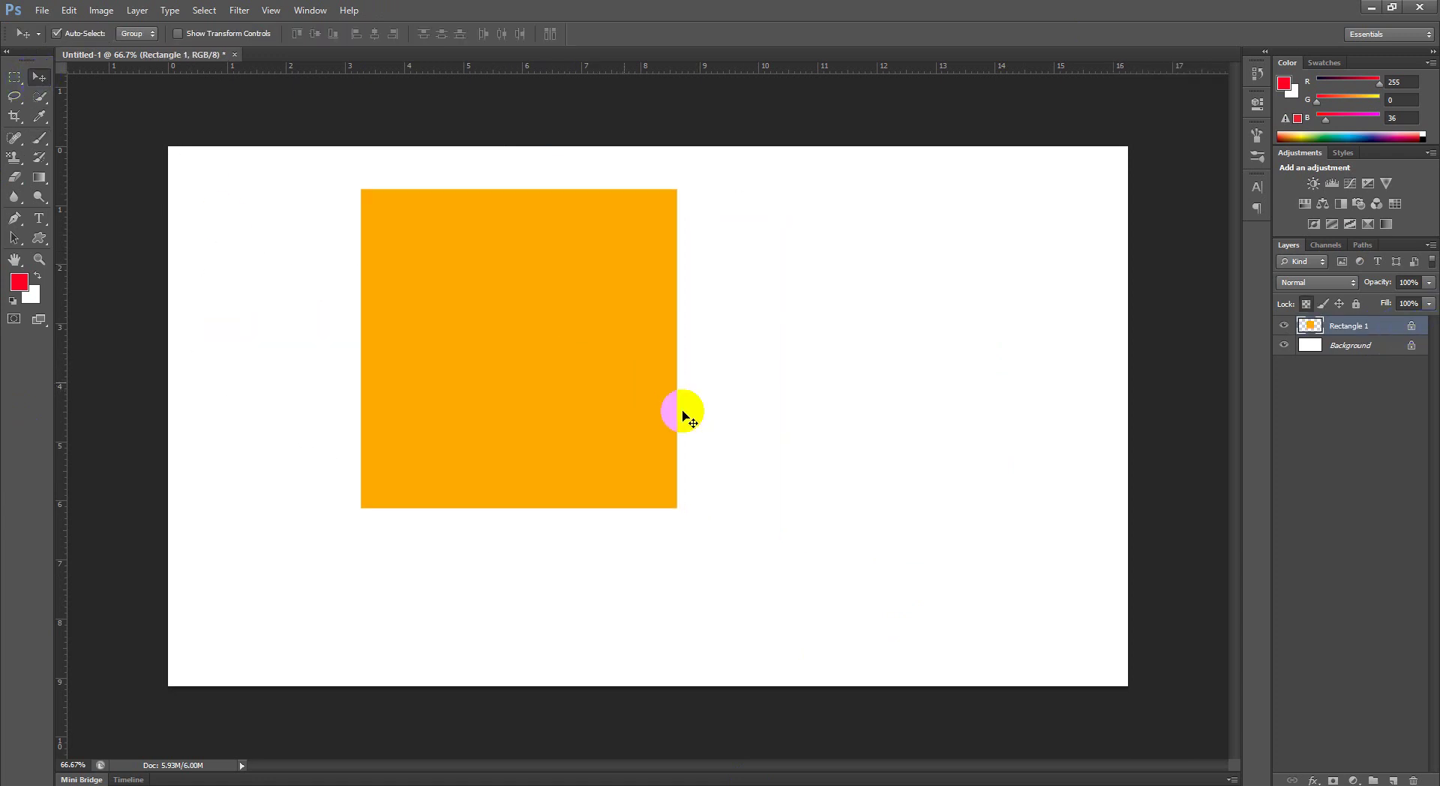
drag(573, 396, 456, 373)
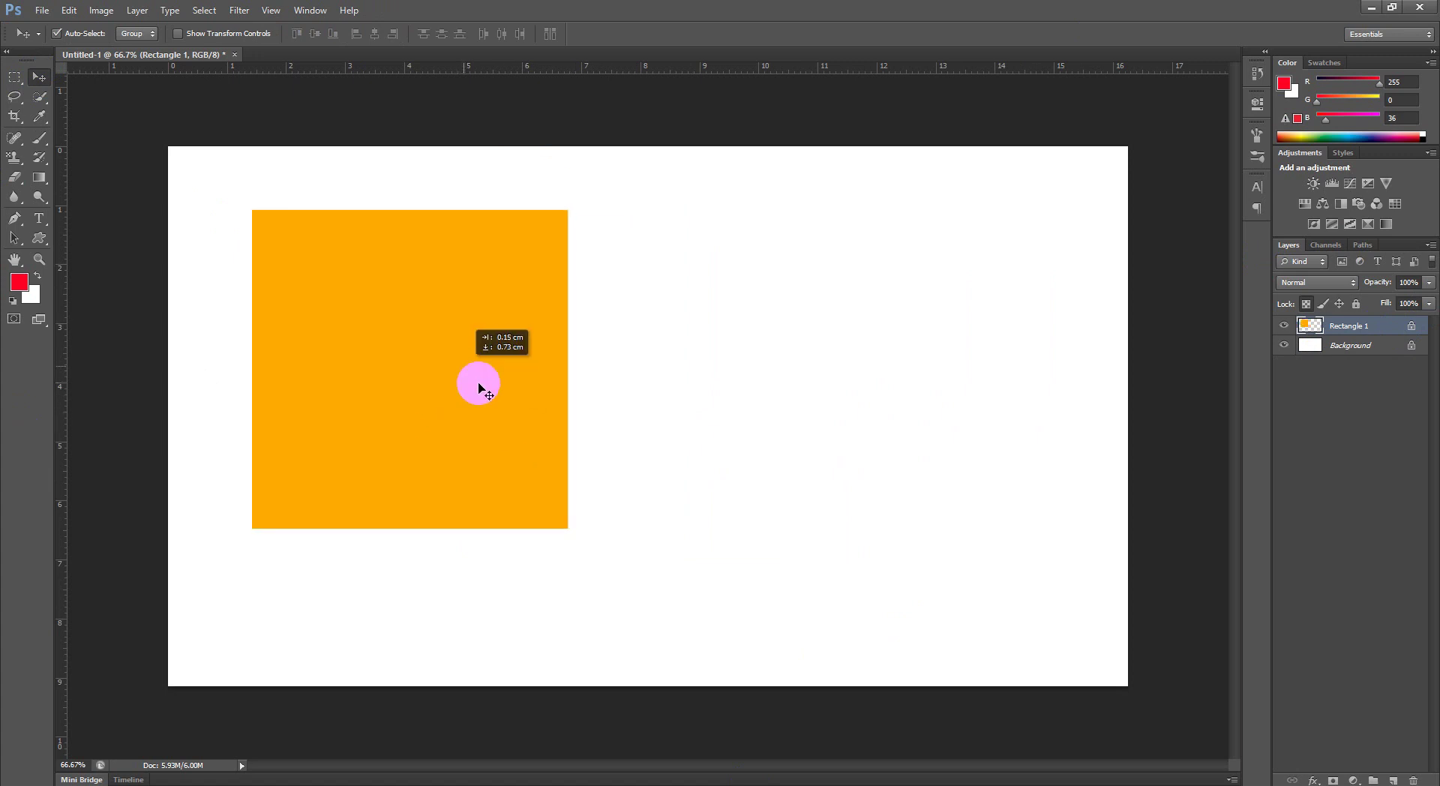
drag(456, 325, 492, 391)
key(ctrl+t)
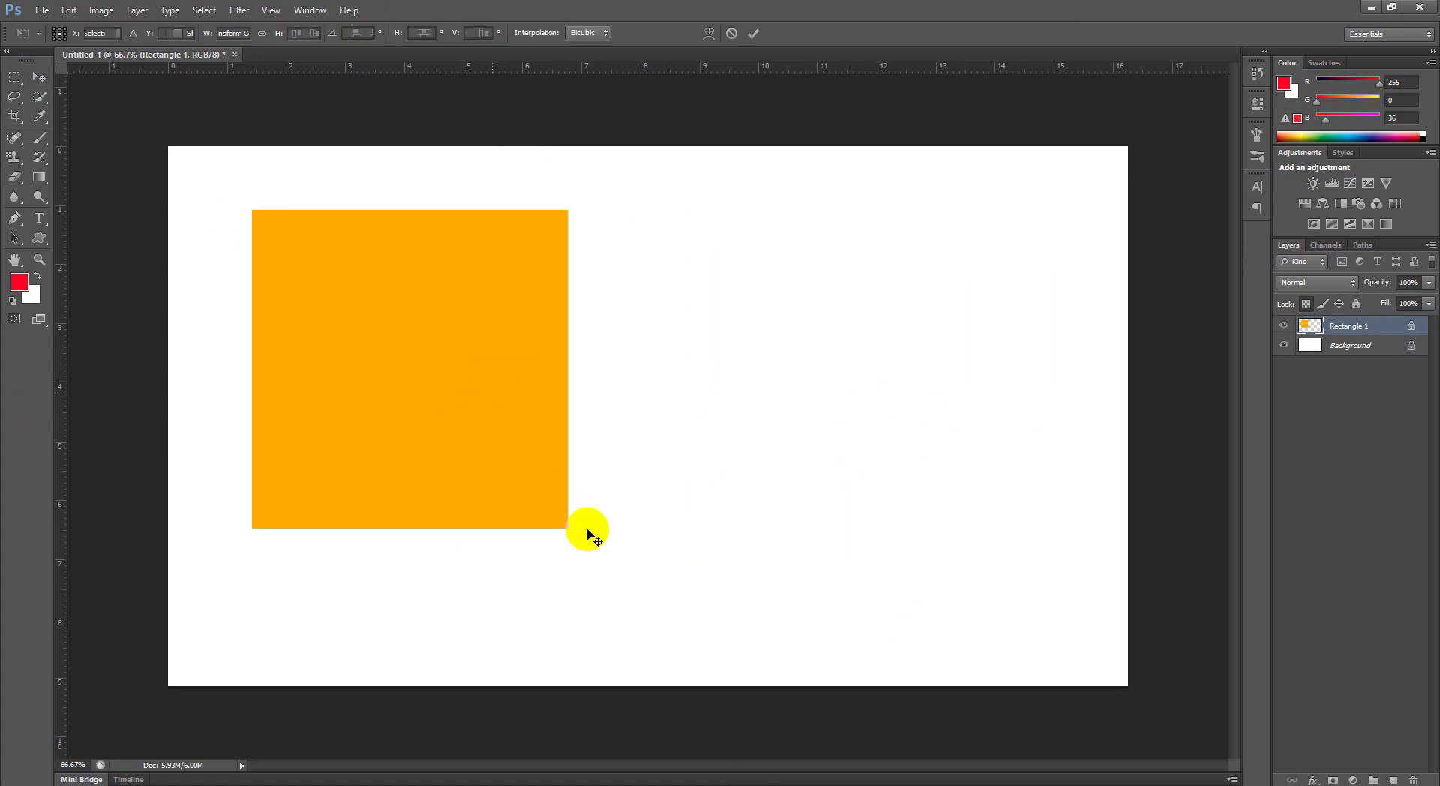
drag(567, 527, 505, 486)
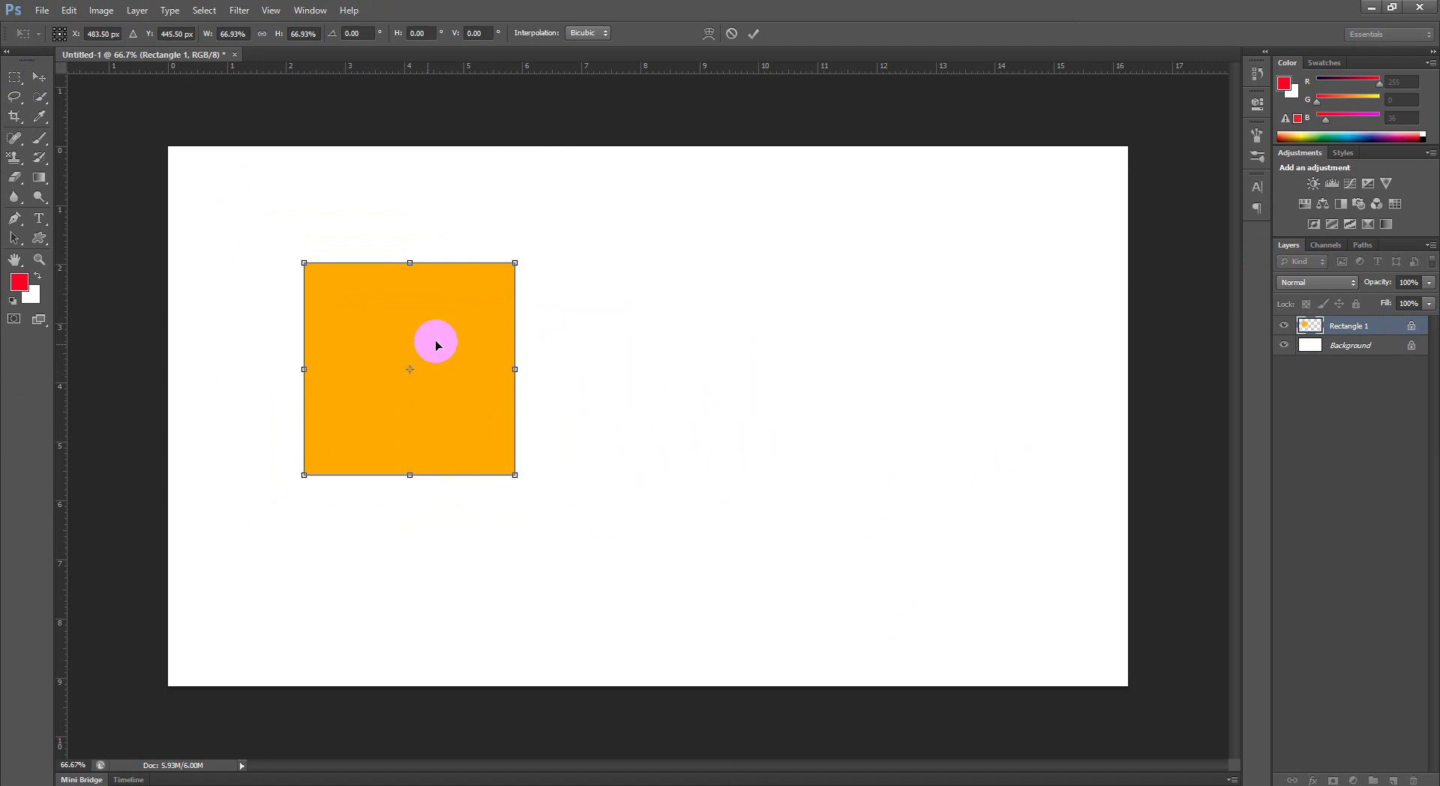
click(753, 33)
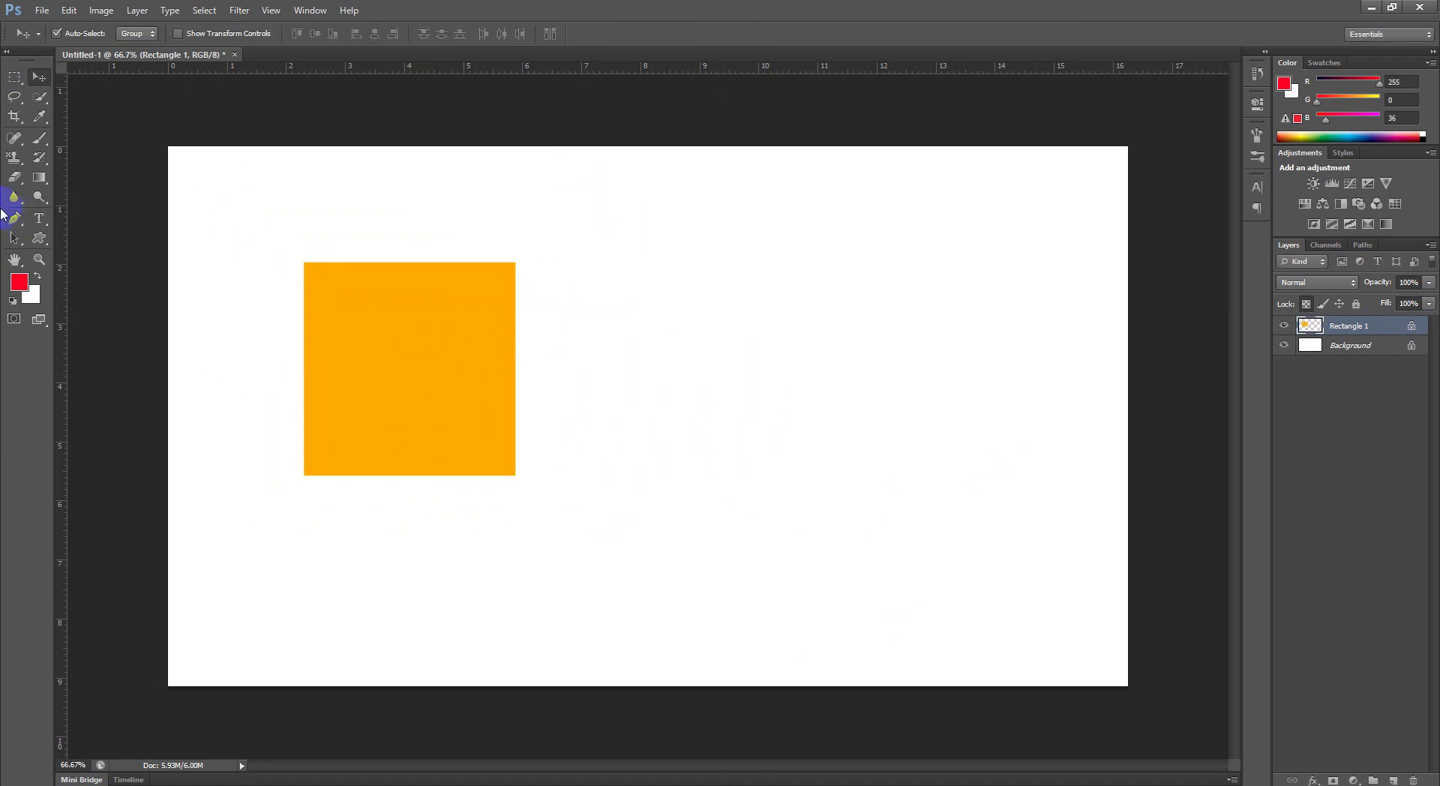
Step: Set the Custom Shape tool's fill colour to blue
click(39, 237)
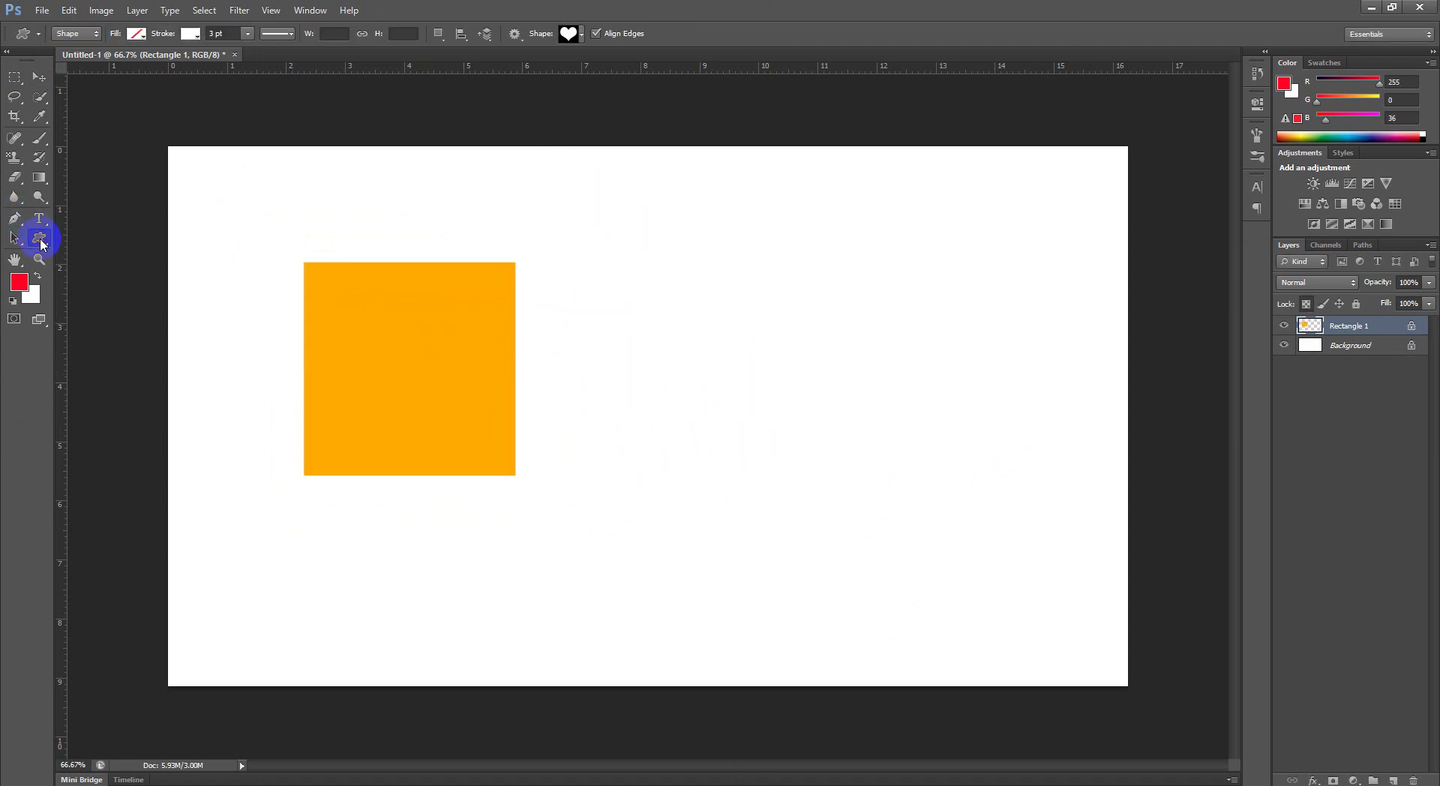
click(136, 33)
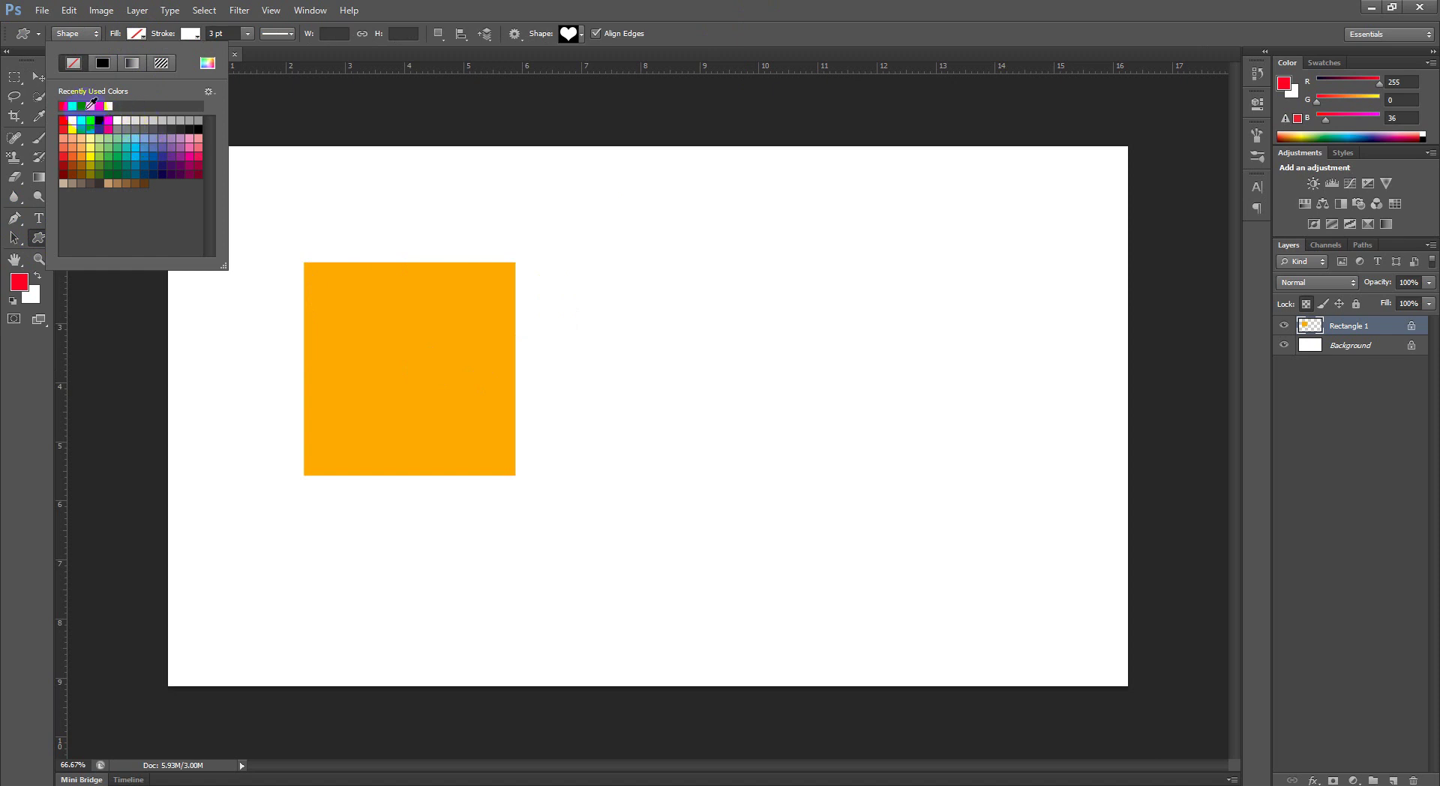
click(83, 106)
click(26, 407)
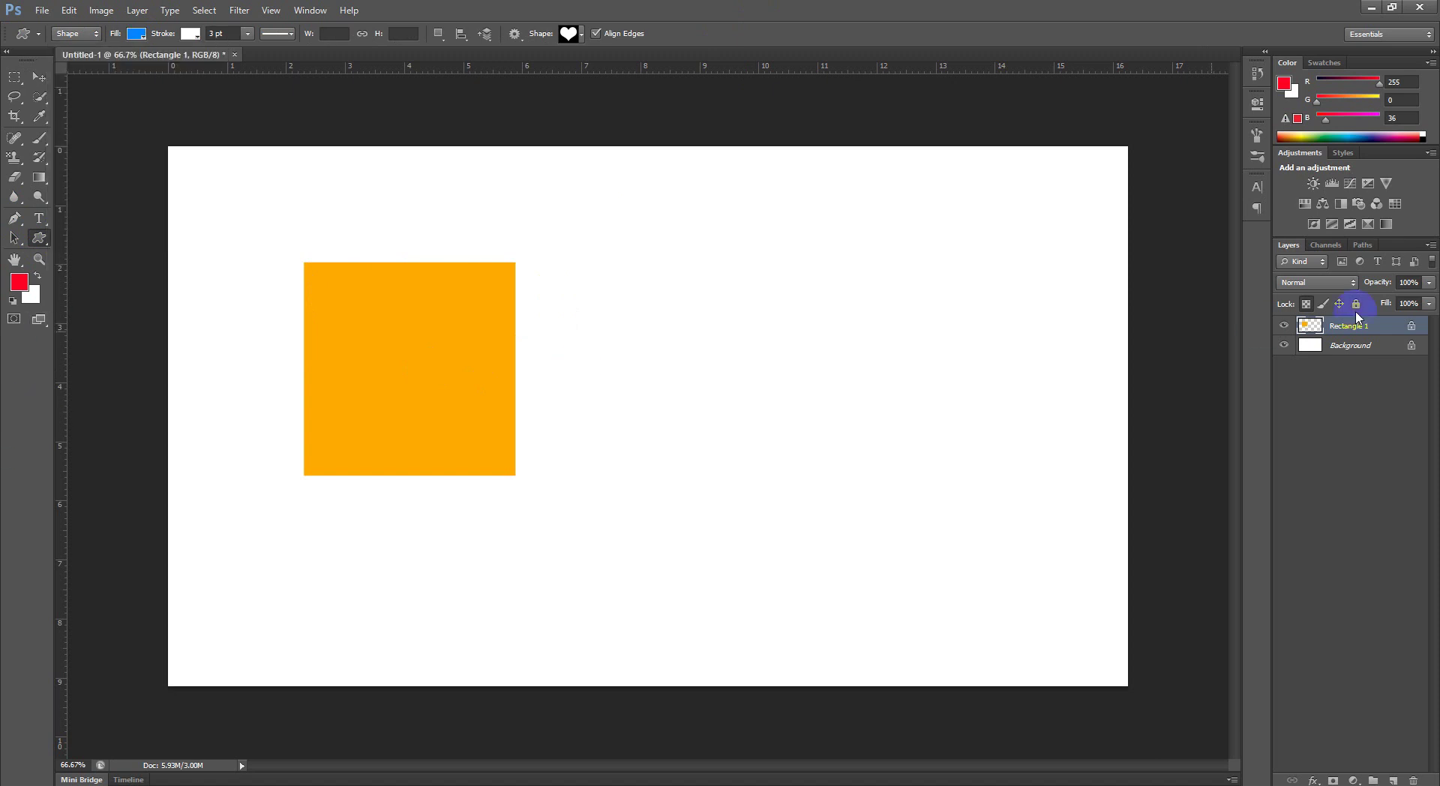
Step: Fill the square's selection with red, deselect it and move it up and left
ctrl+click(1311, 328)
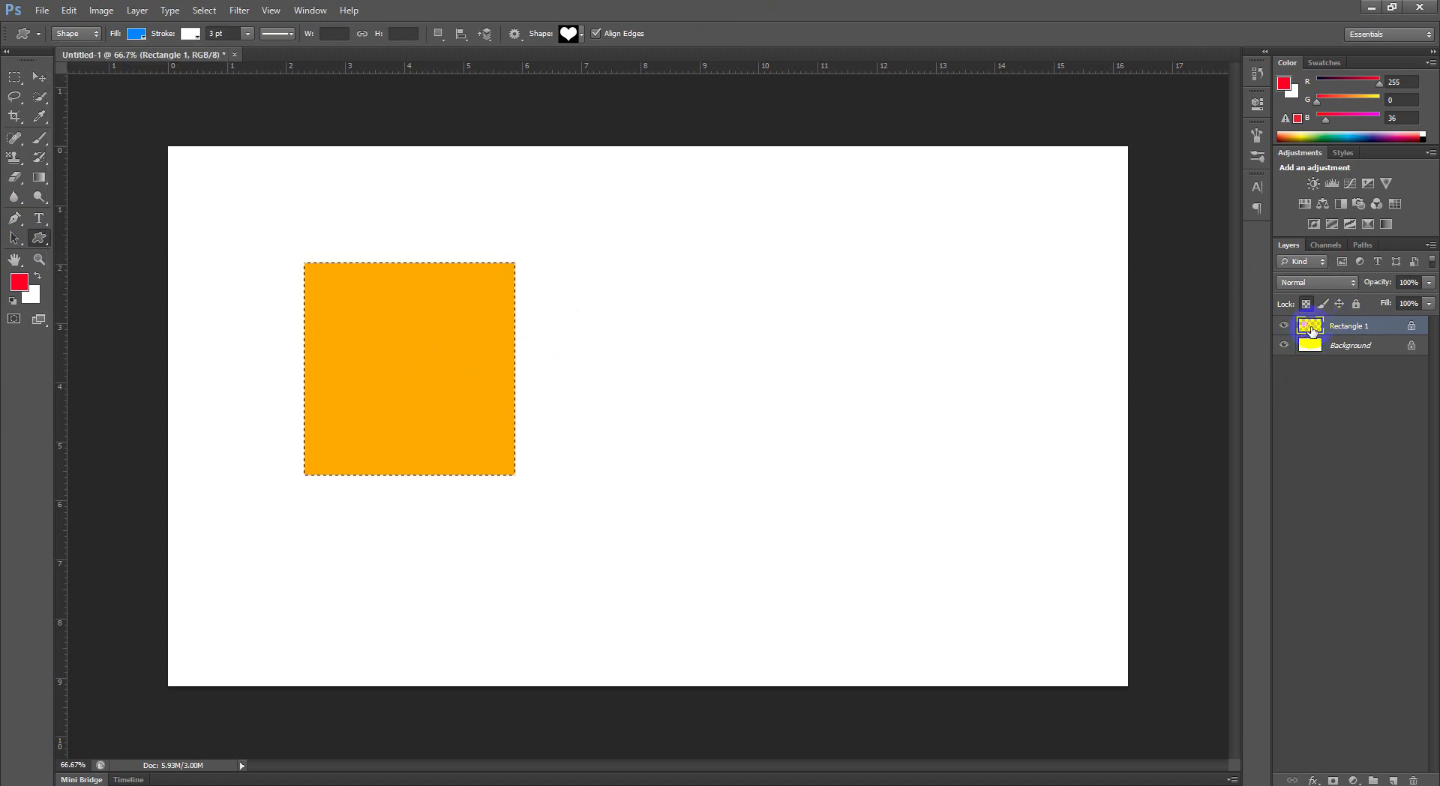
key(alt+BackSpace)
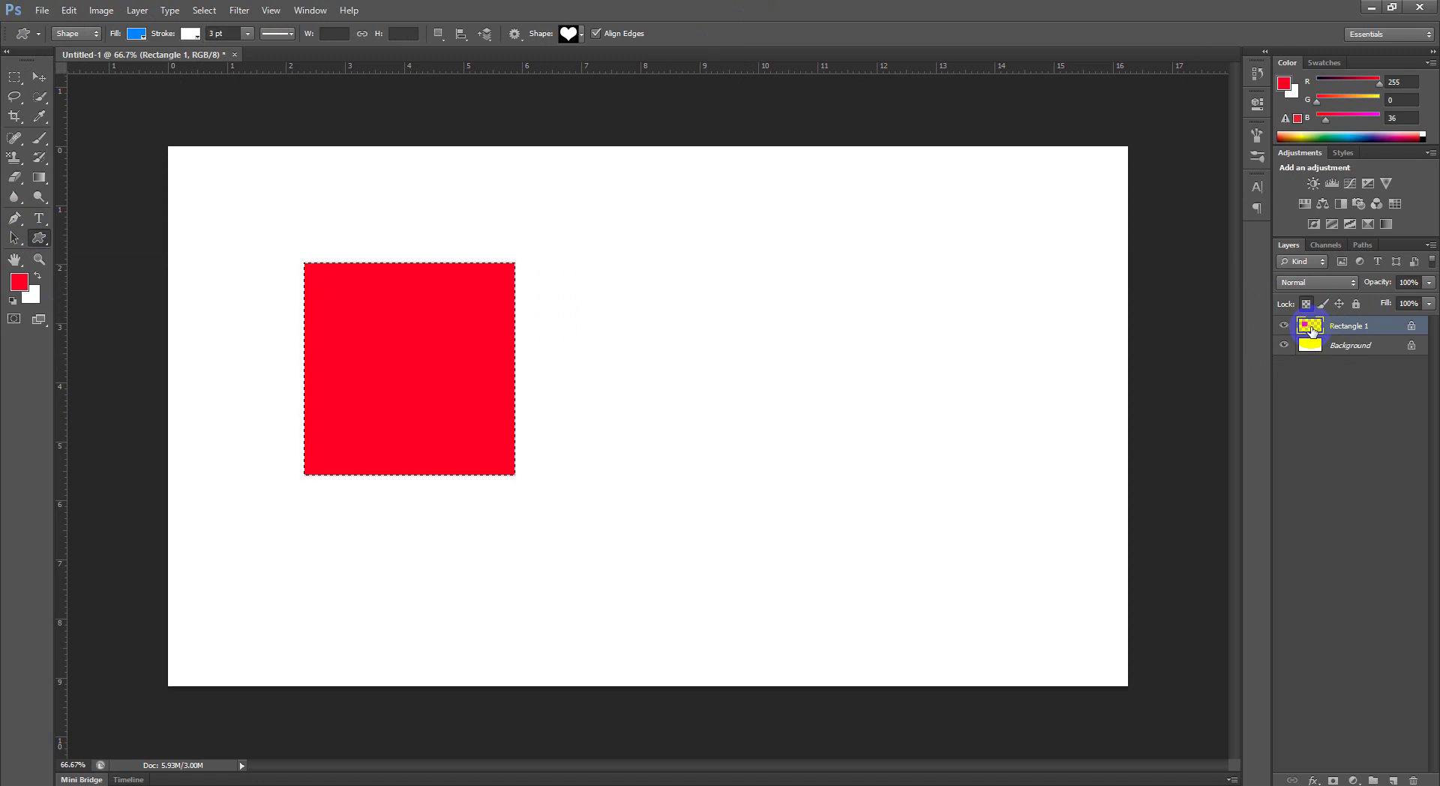
click(39, 76)
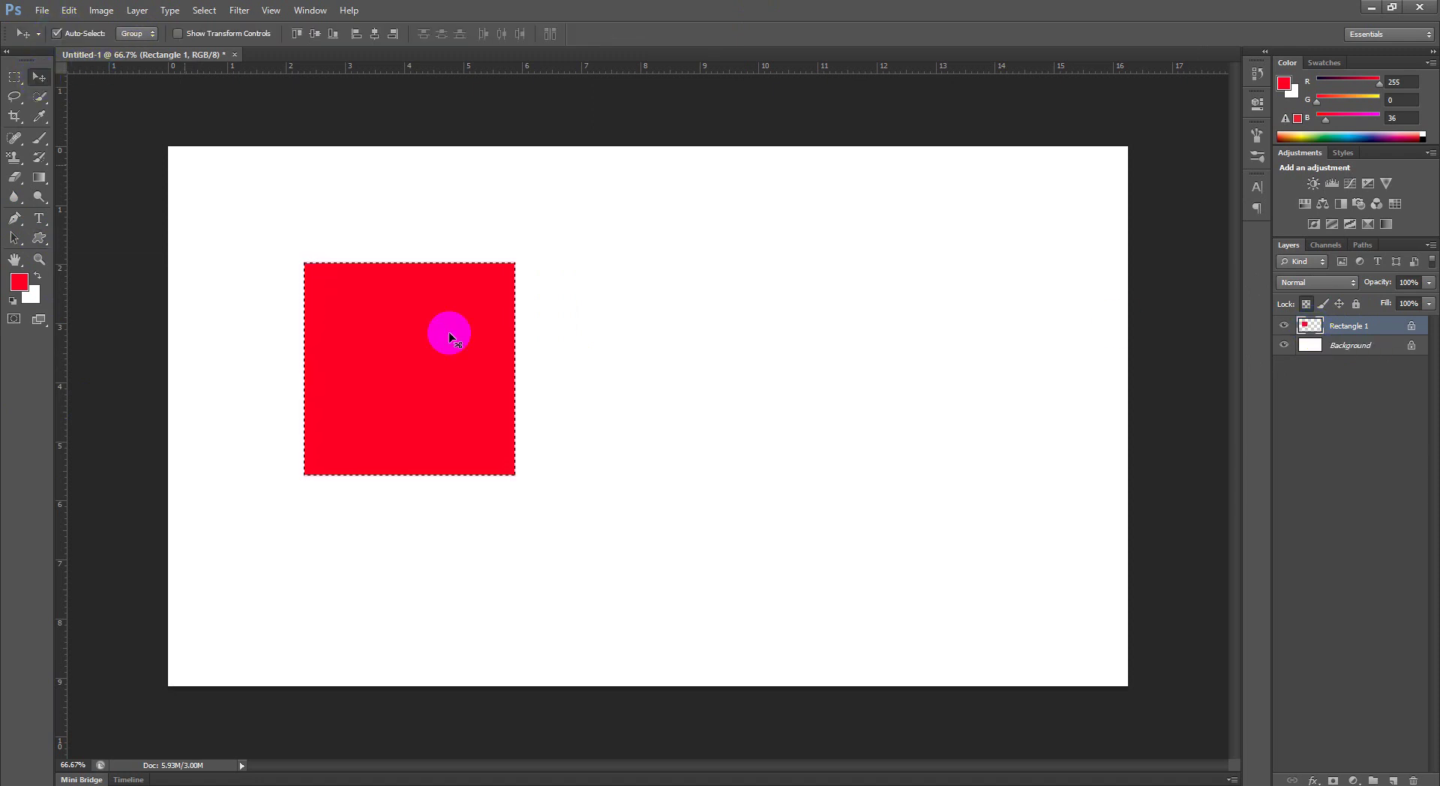
key(ctrl+d)
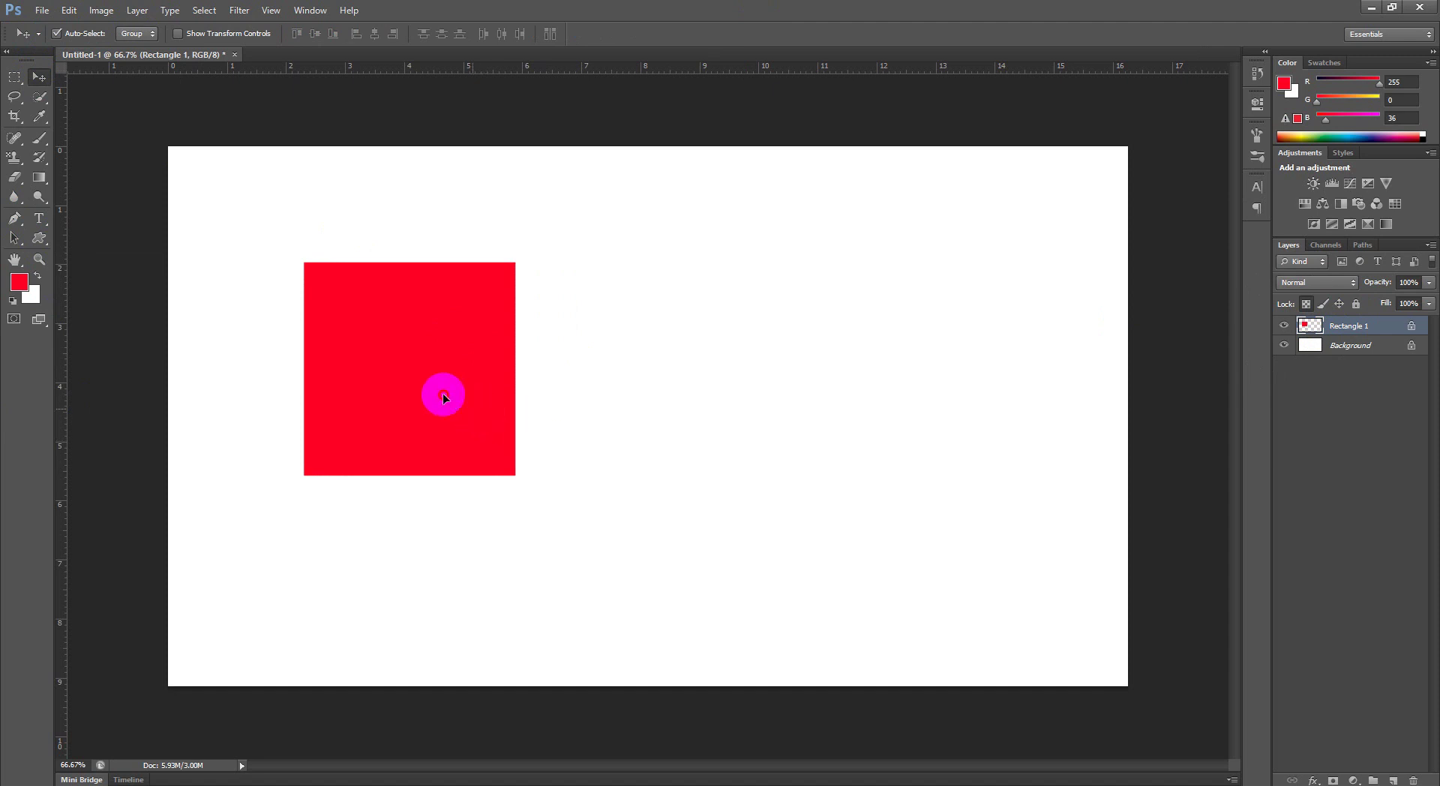
drag(442, 396, 392, 378)
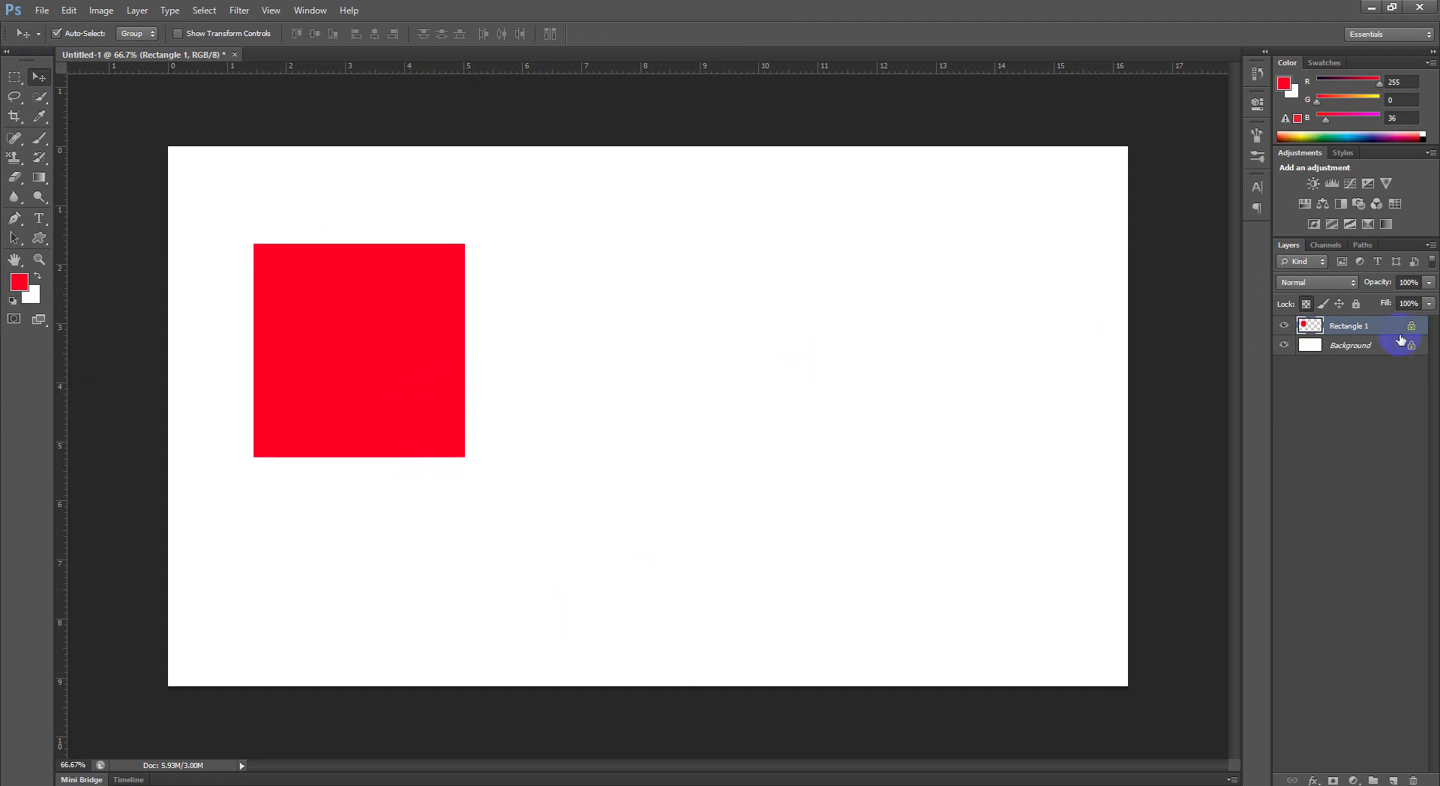
Step: Alt-drag a copy of the red square to the lower right
right_click(1377, 327)
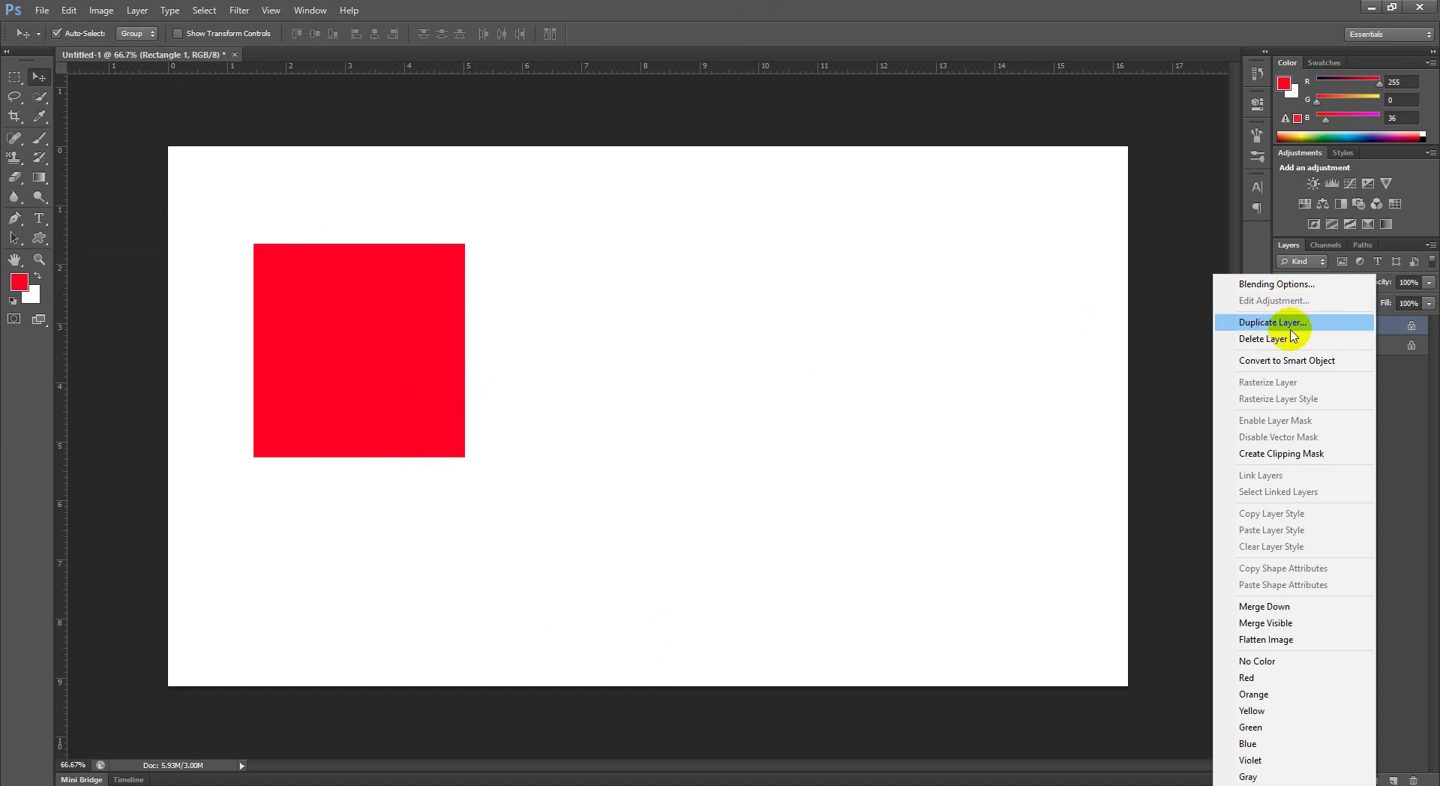
click(389, 375)
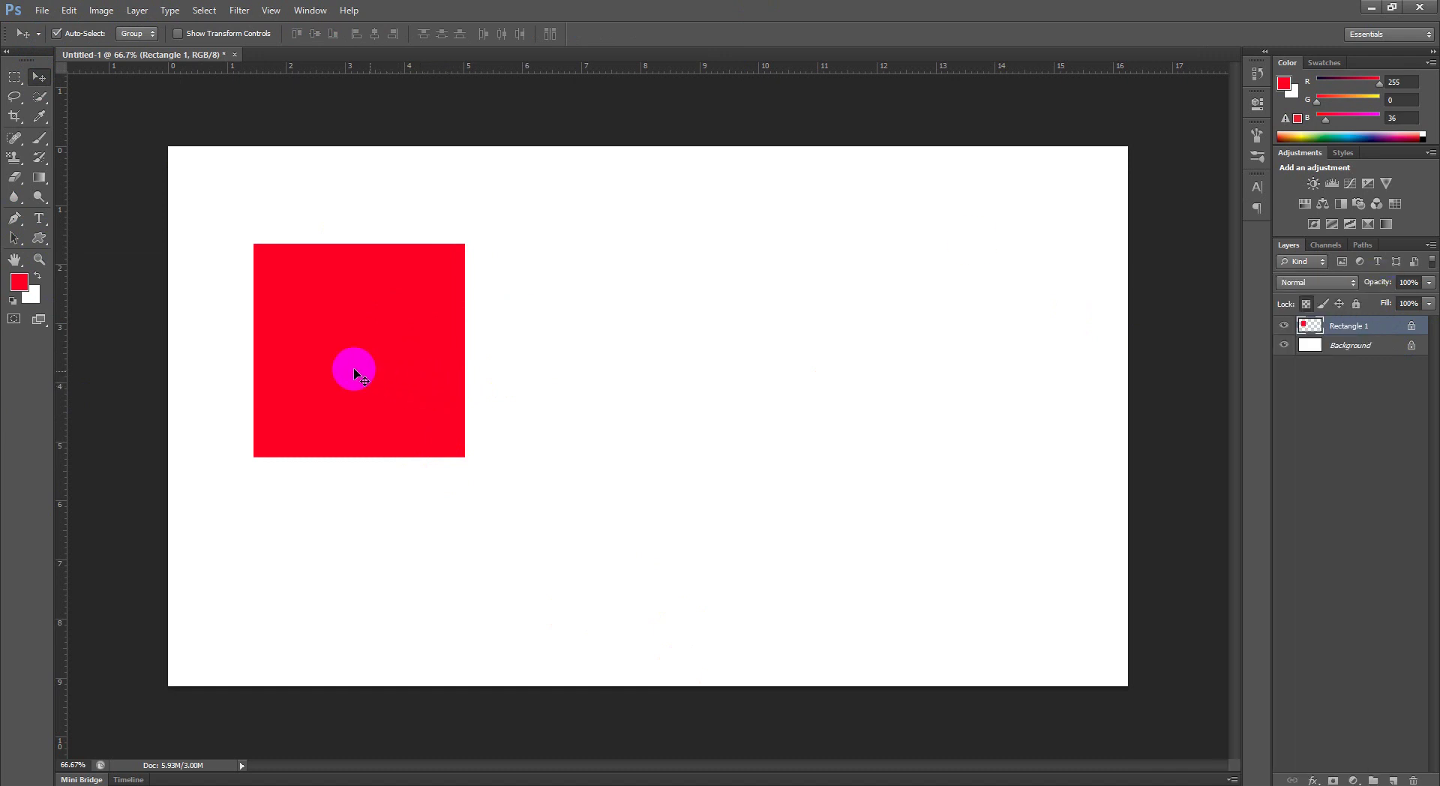
drag(341, 371, 595, 440)
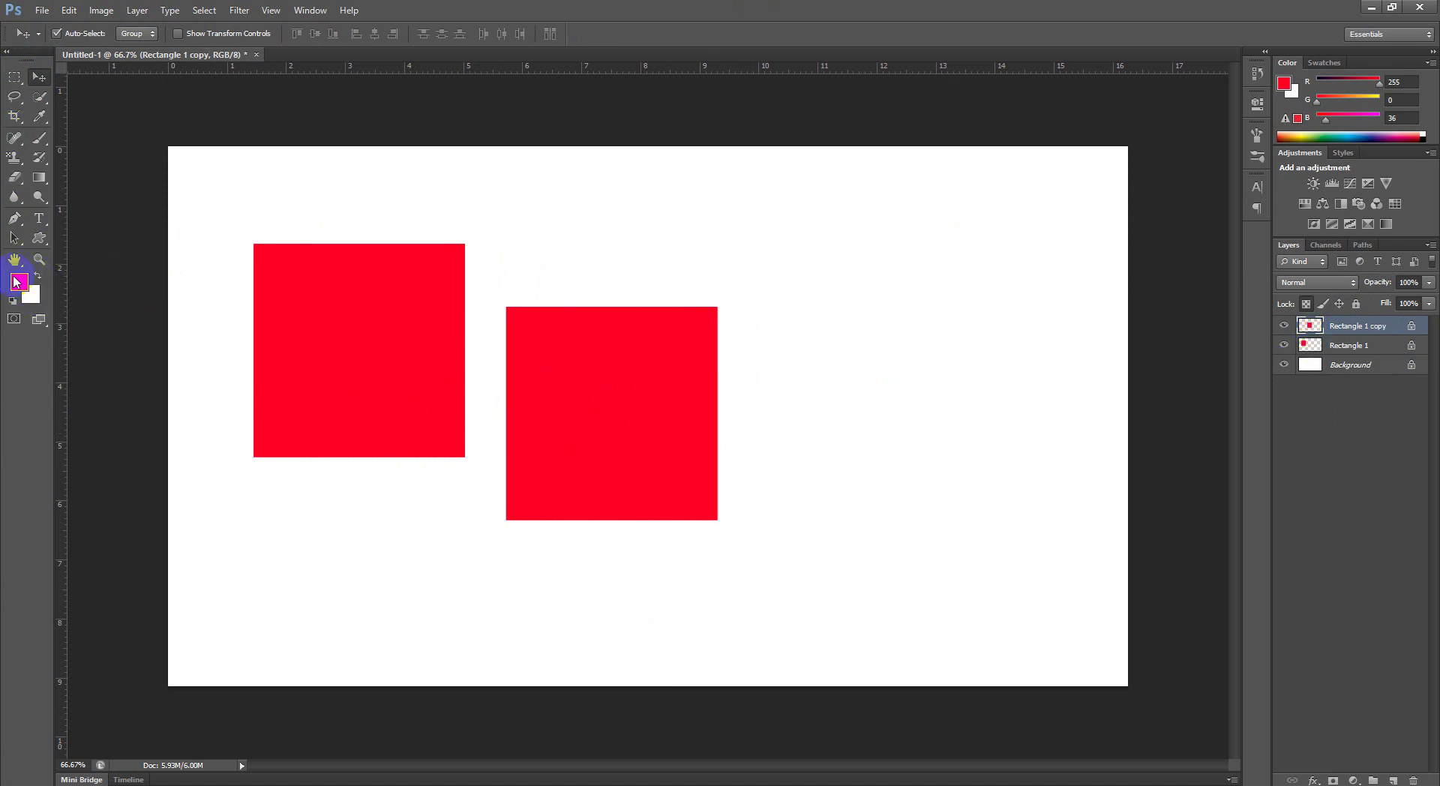
Step: Fill the Rectangle 1 copy blue and Alt-drag a second overlapping blue copy
click(23, 285)
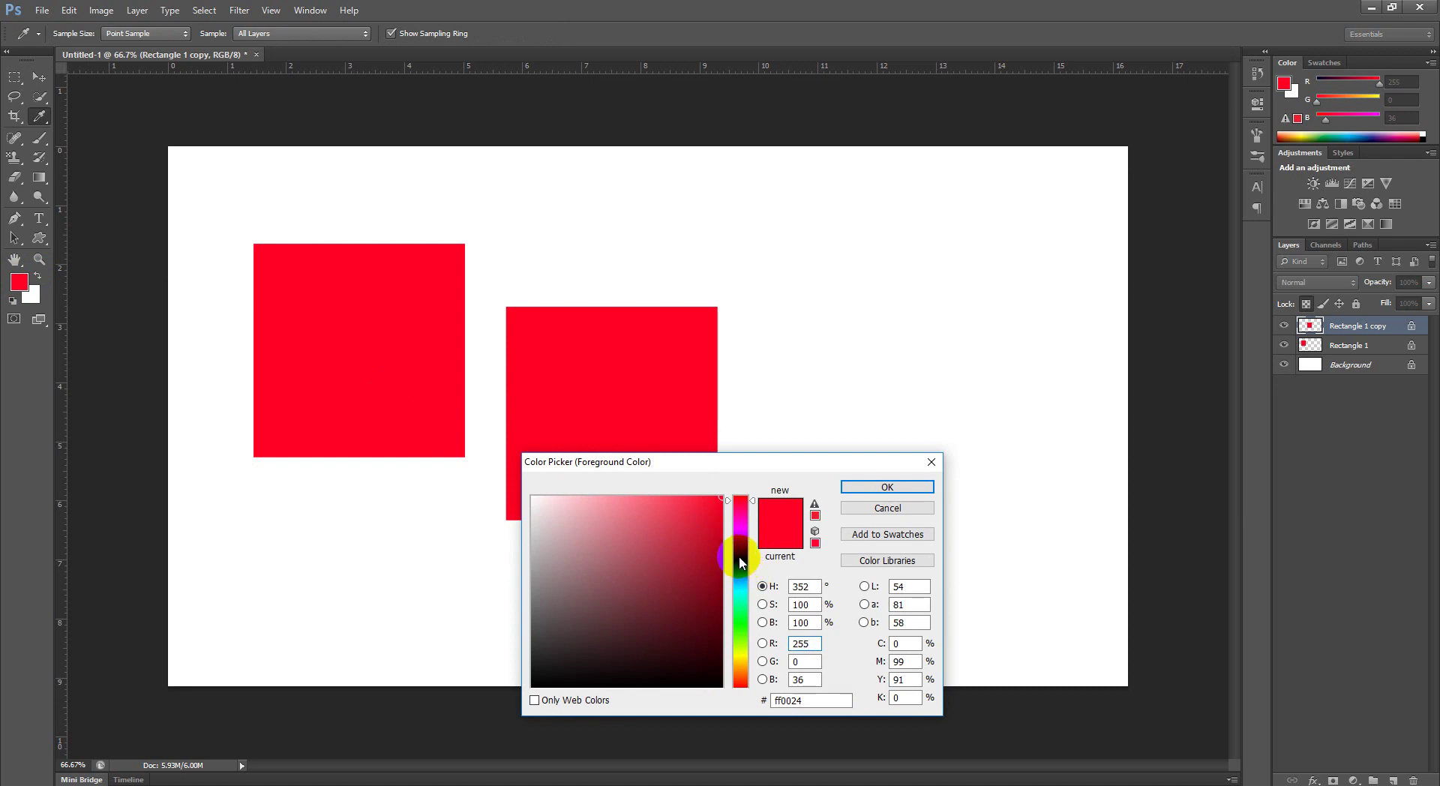
click(741, 563)
click(932, 489)
key(v)
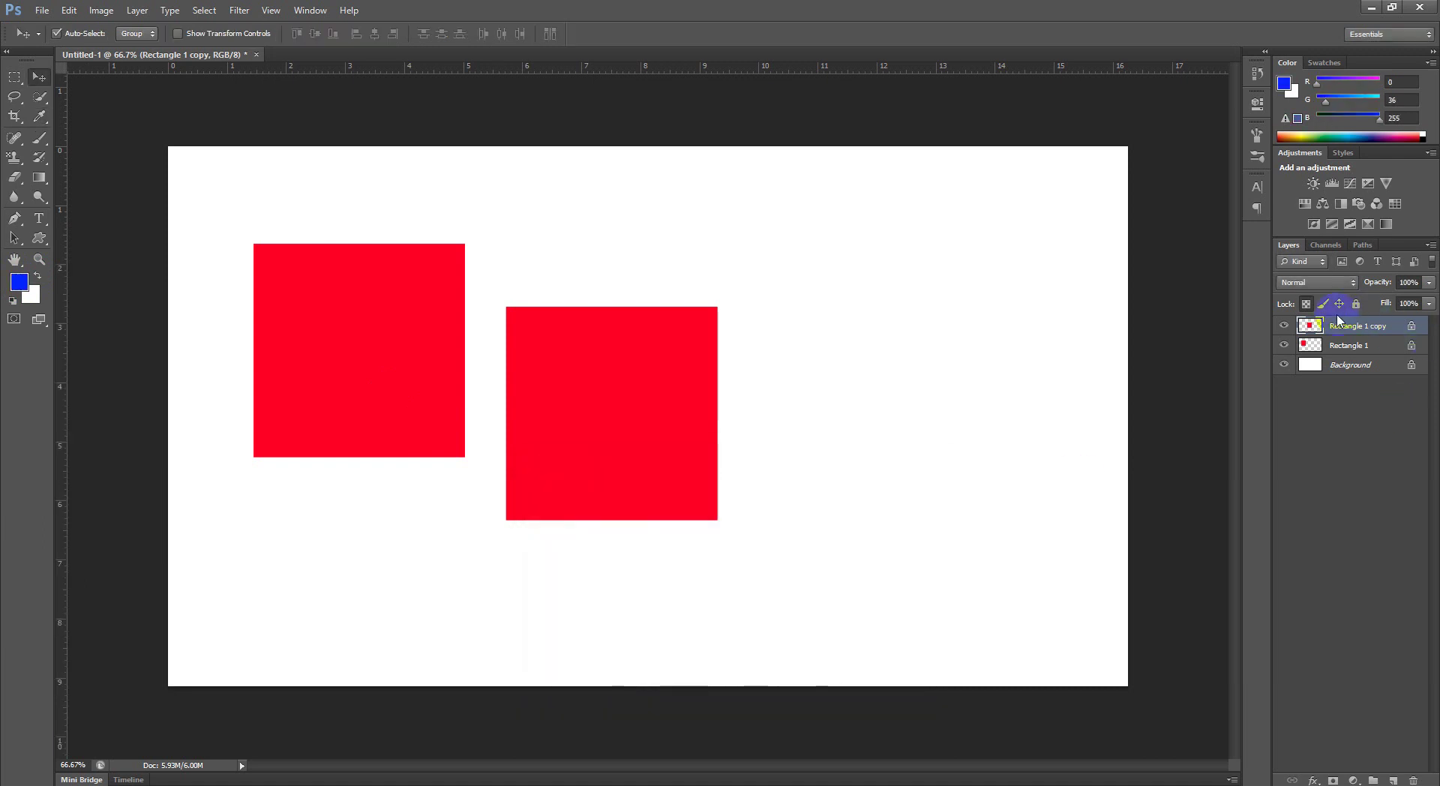
drag(1322, 347, 1310, 328)
ctrl+click(1311, 327)
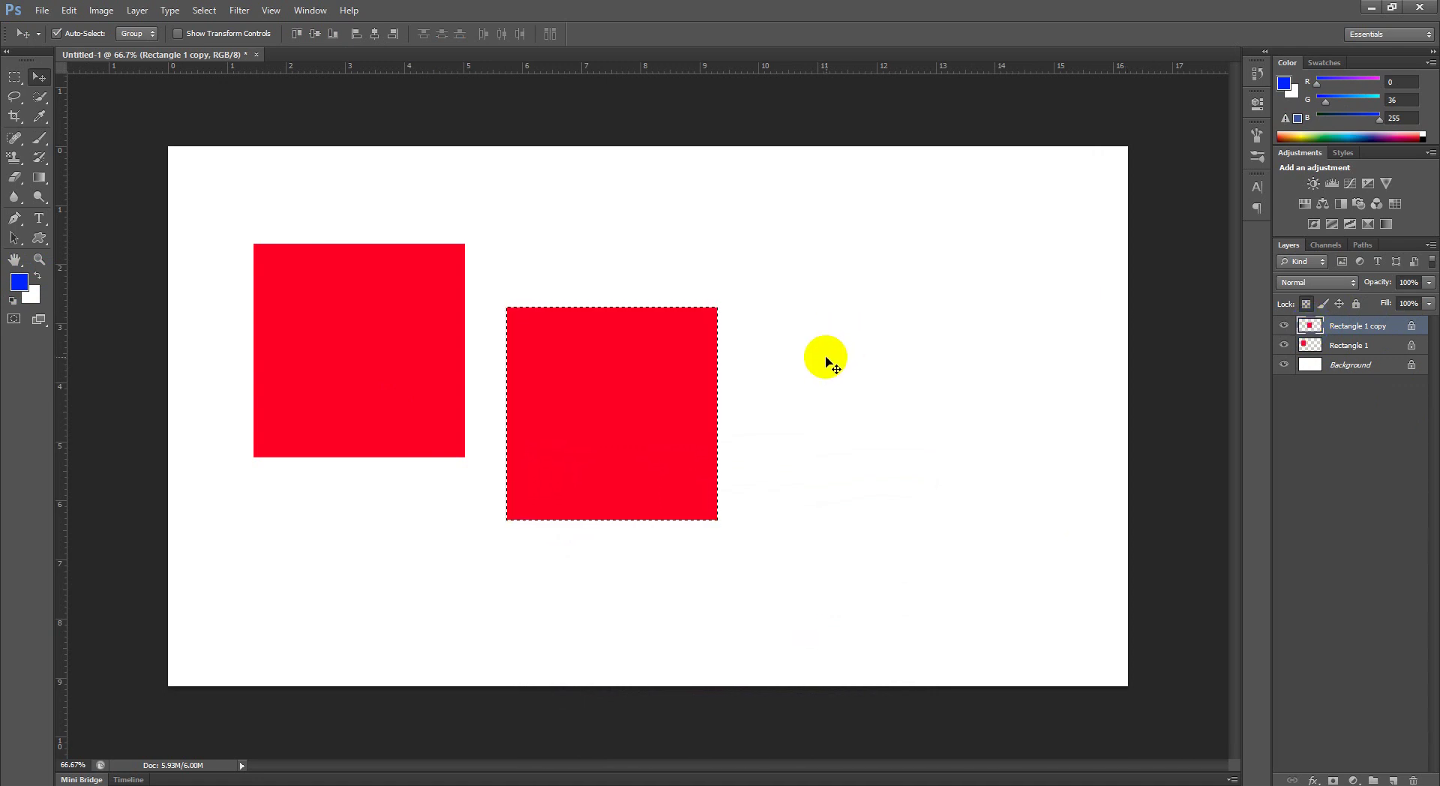
key(alt+BackSpace)
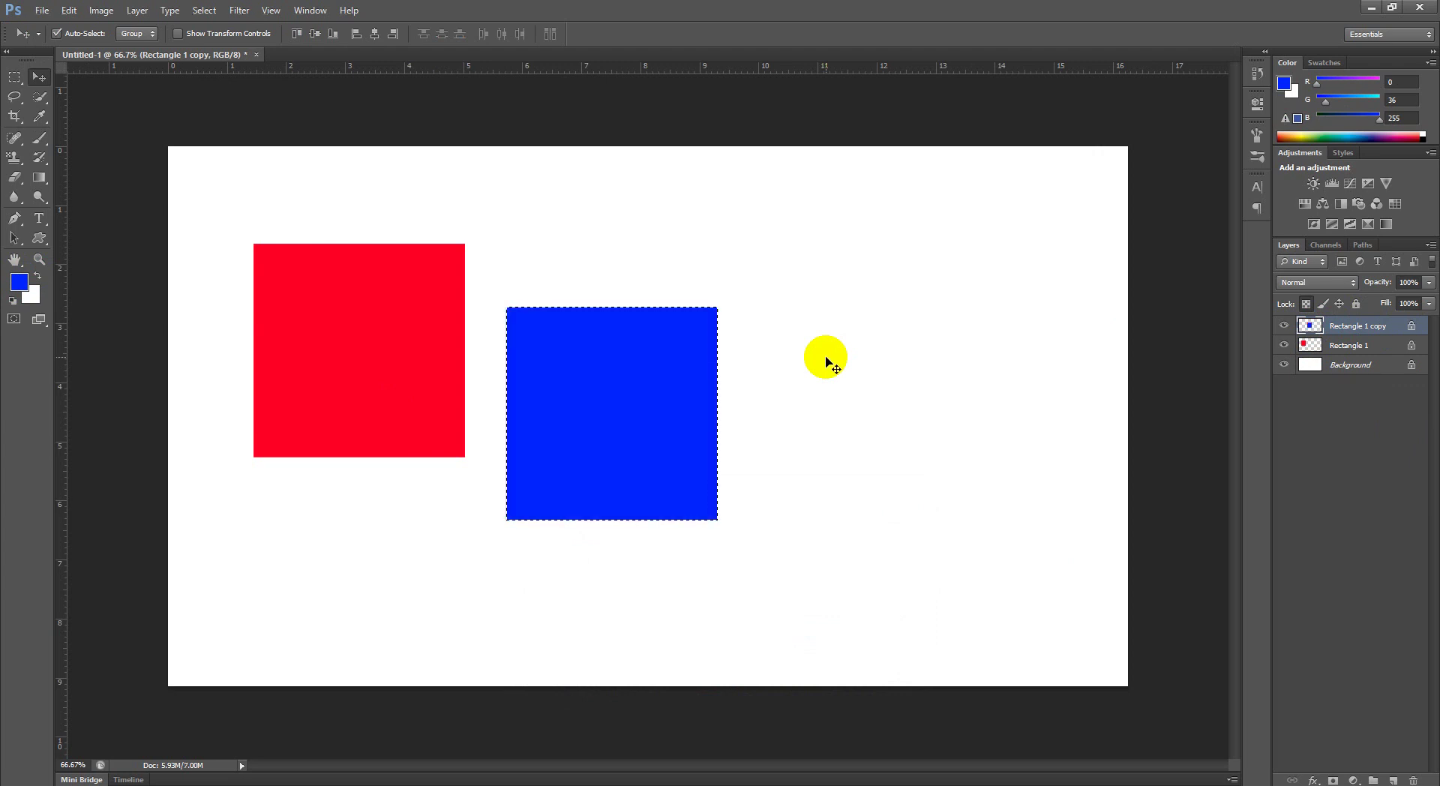
key(ctrl+d)
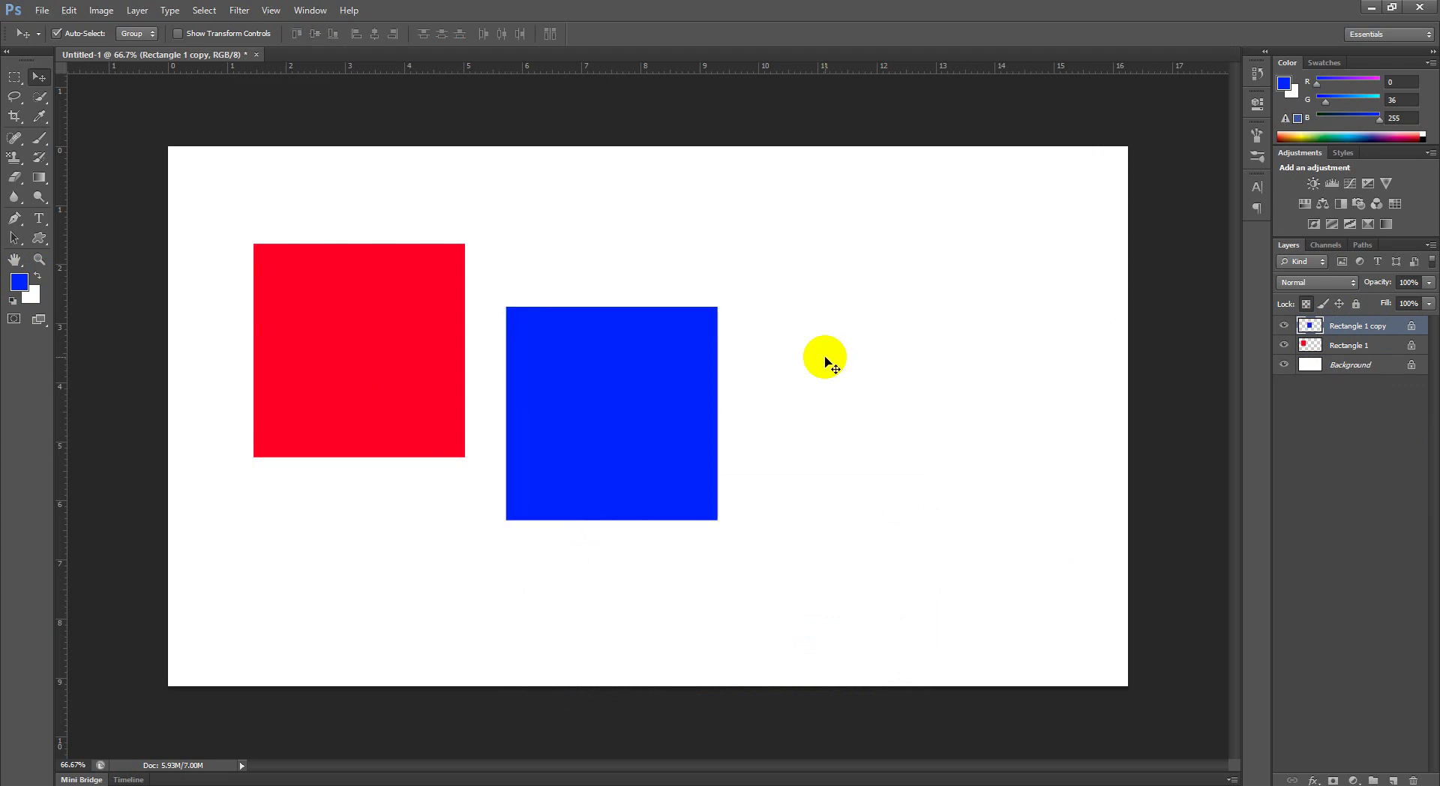
mouse_move(579, 420)
mouse_down()
mouse_move(577, 295)
mouse_move(738, 513)
mouse_up()
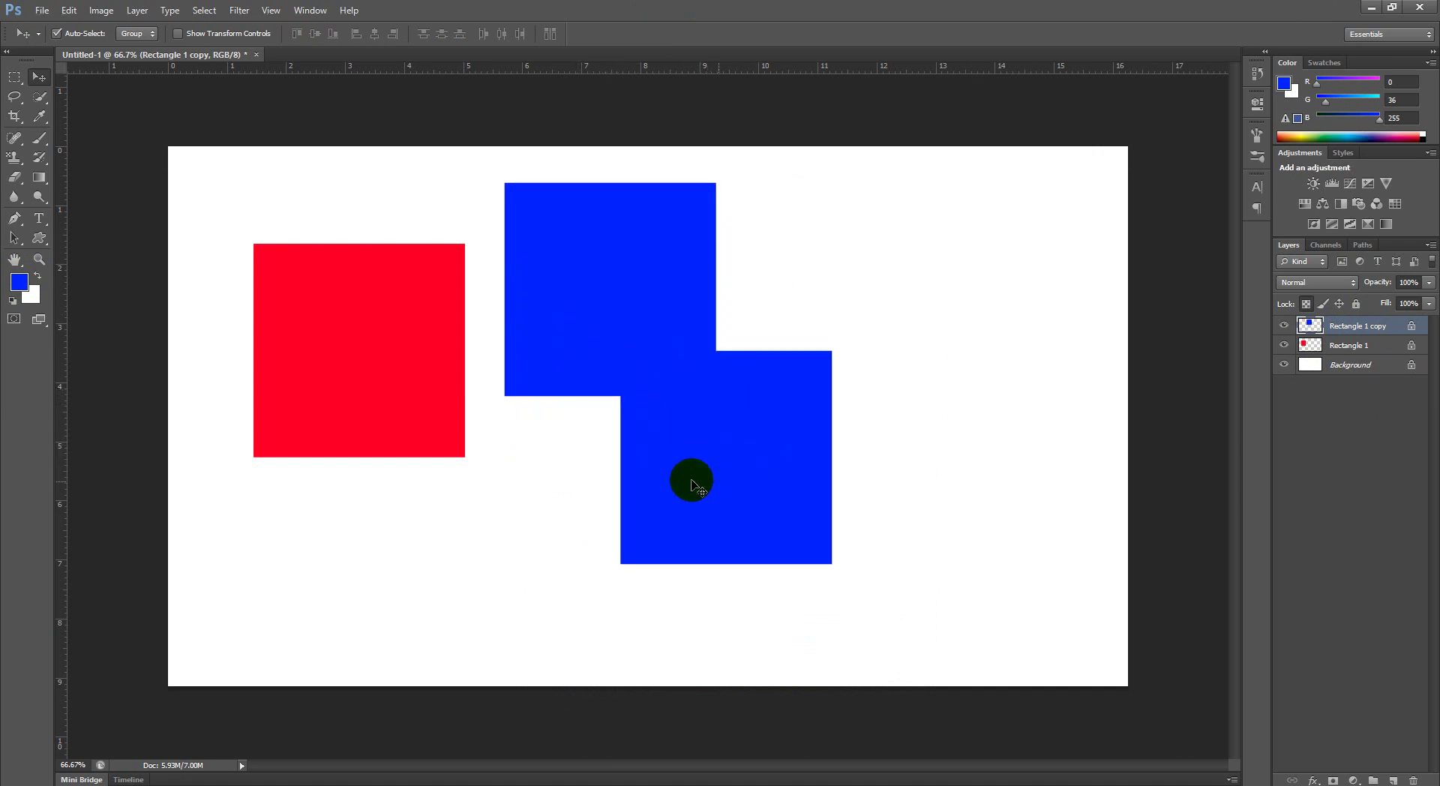
Step: Fill the lower duplicated square with a green foreground colour and deselect it
click(19, 282)
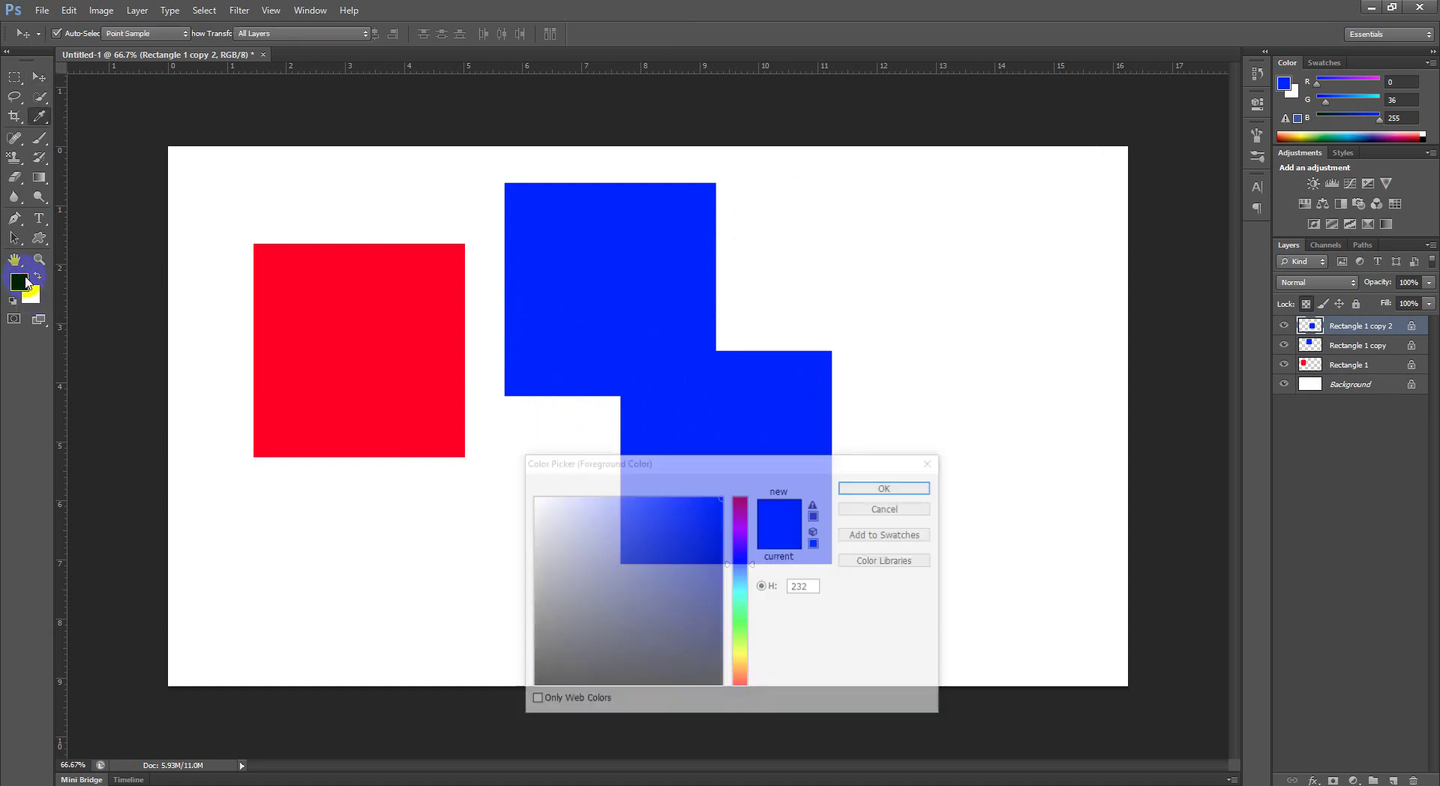
click(740, 624)
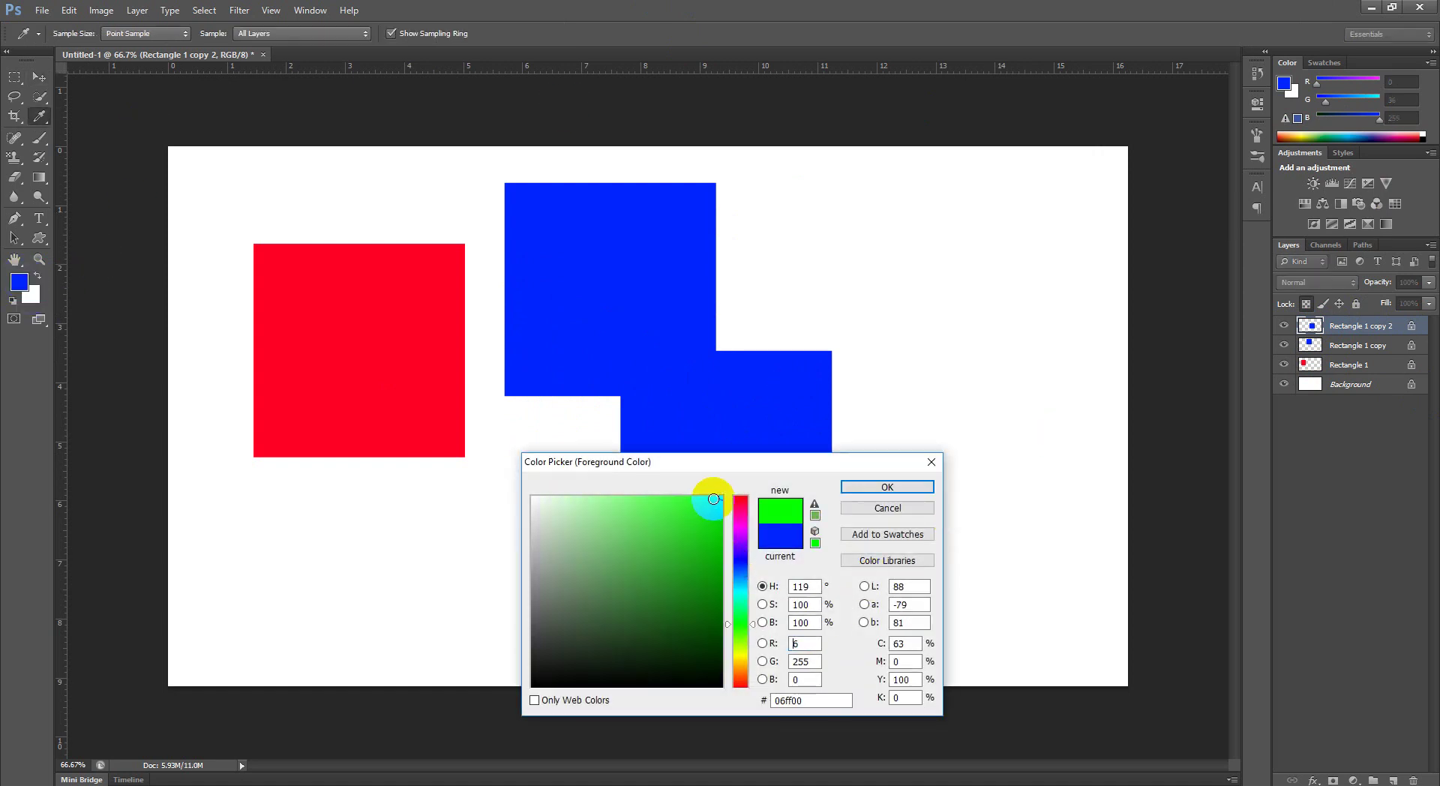
click(884, 489)
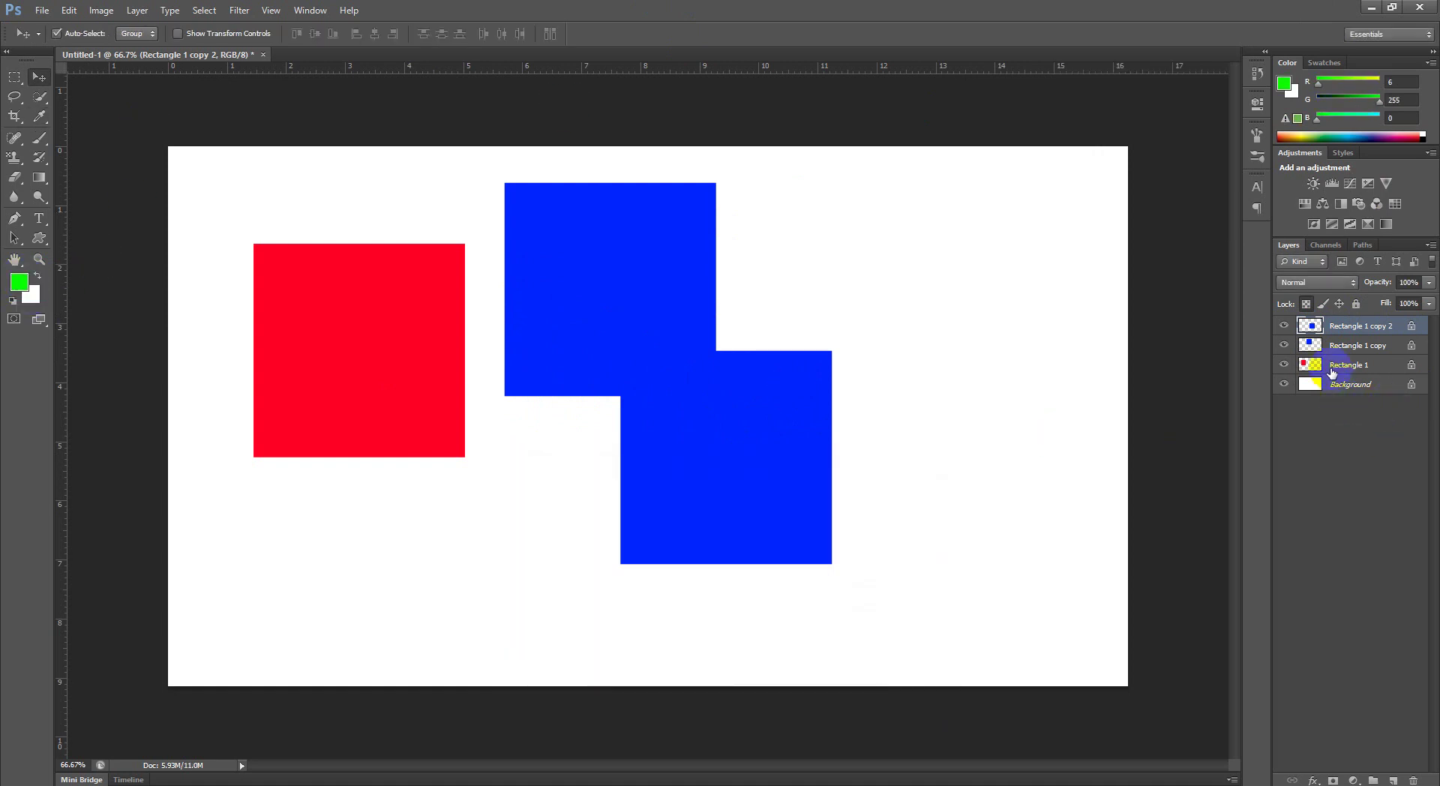
ctrl+click(1316, 331)
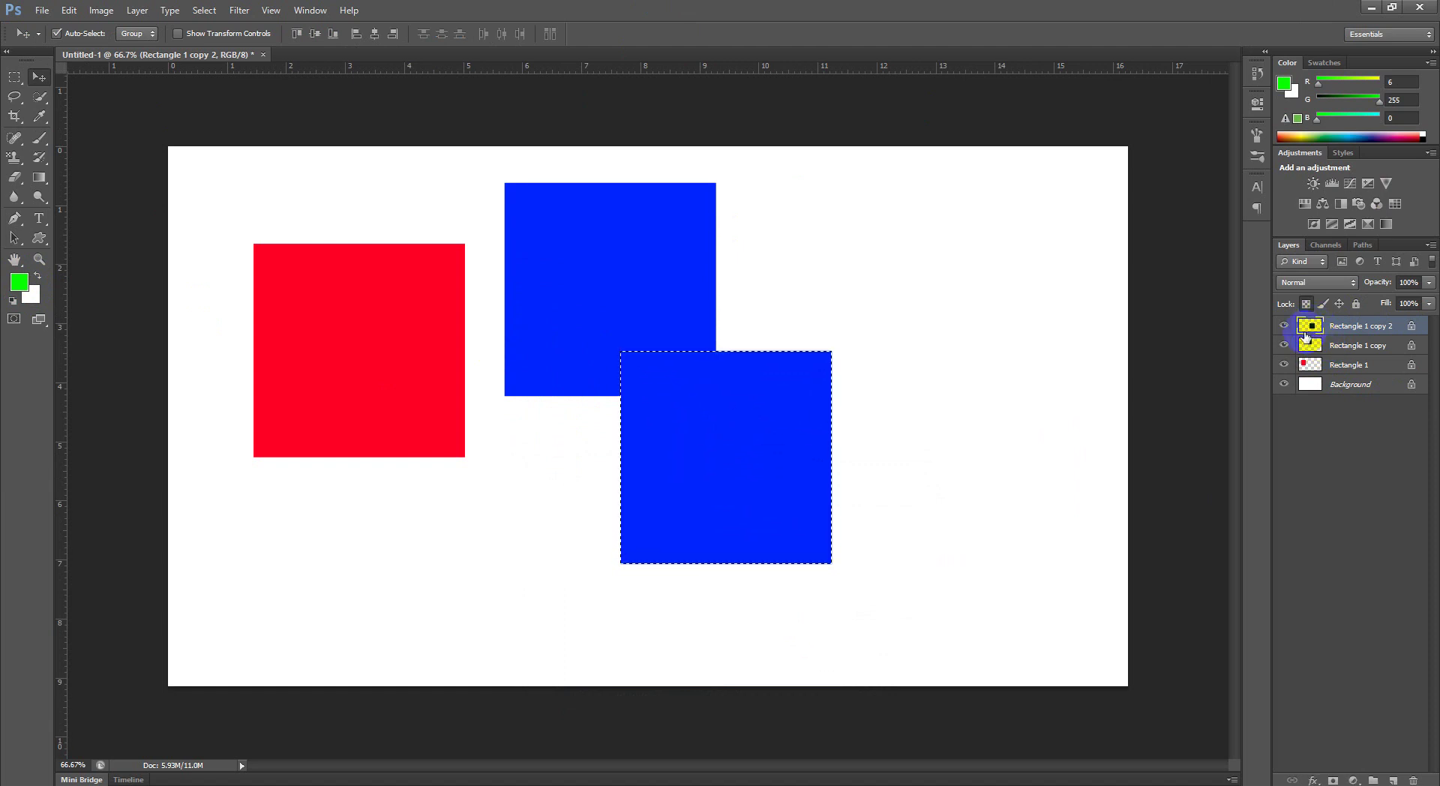
key(alt+BackSpace)
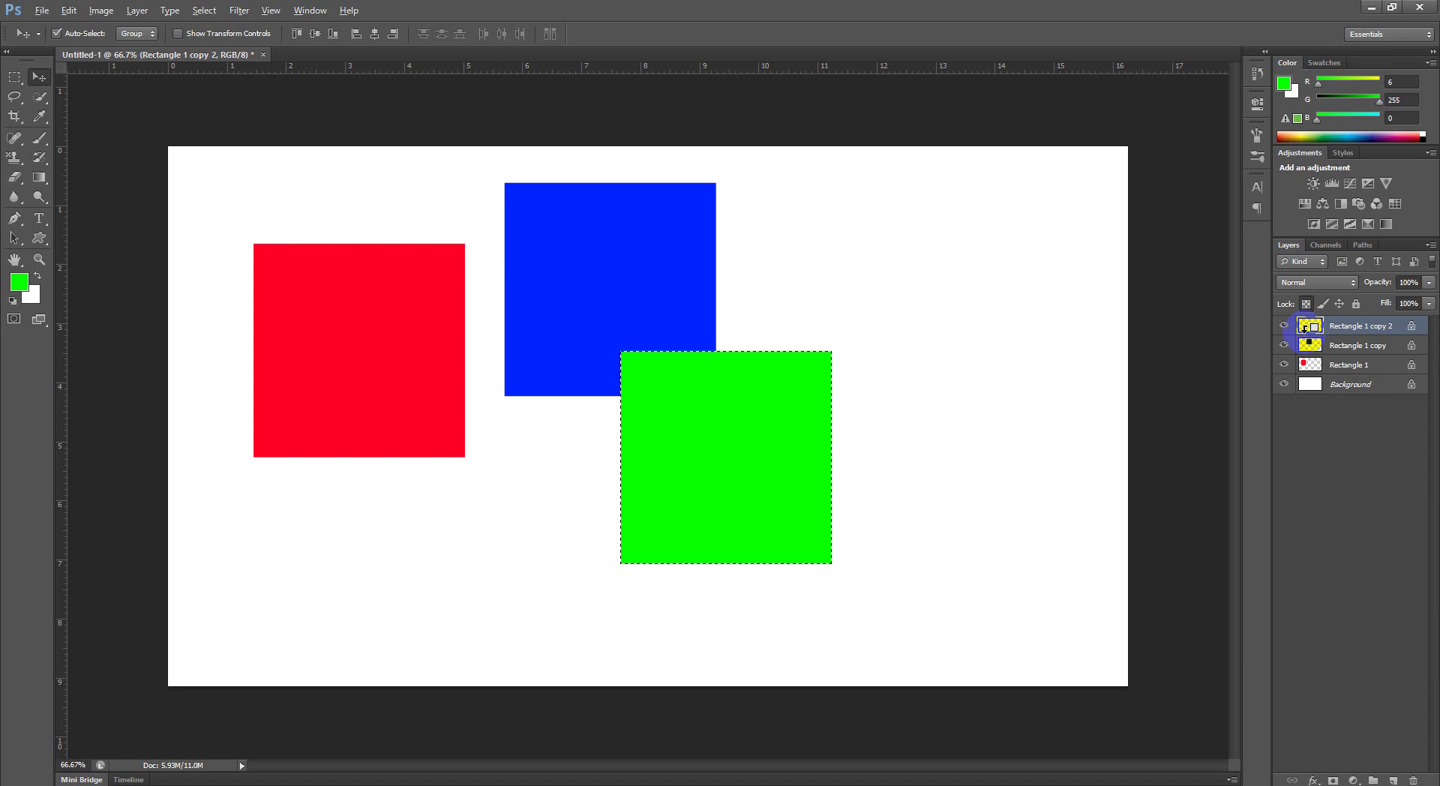
key(ctrl+d)
Step: Drag the squares so the red one sits lower left, overlapping the blue one
mouse_move(685, 411)
mouse_down()
mouse_move(626, 295)
mouse_move(833, 314)
mouse_move(607, 298)
mouse_up()
drag(643, 489, 776, 443)
drag(636, 311, 563, 282)
drag(459, 335, 539, 389)
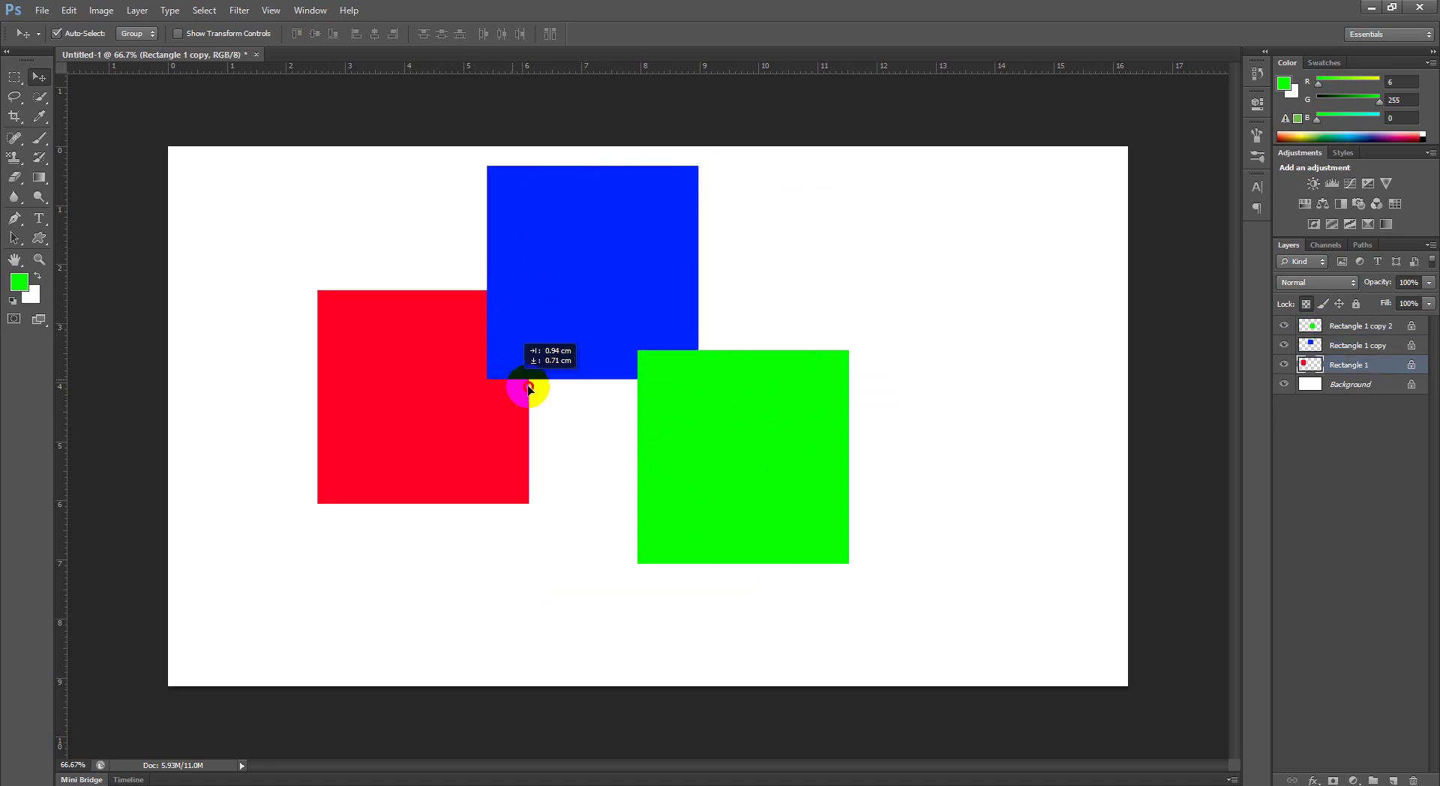
mouse_move(738, 431)
mouse_down()
mouse_move(671, 361)
mouse_move(686, 364)
mouse_up()
drag(370, 497, 352, 548)
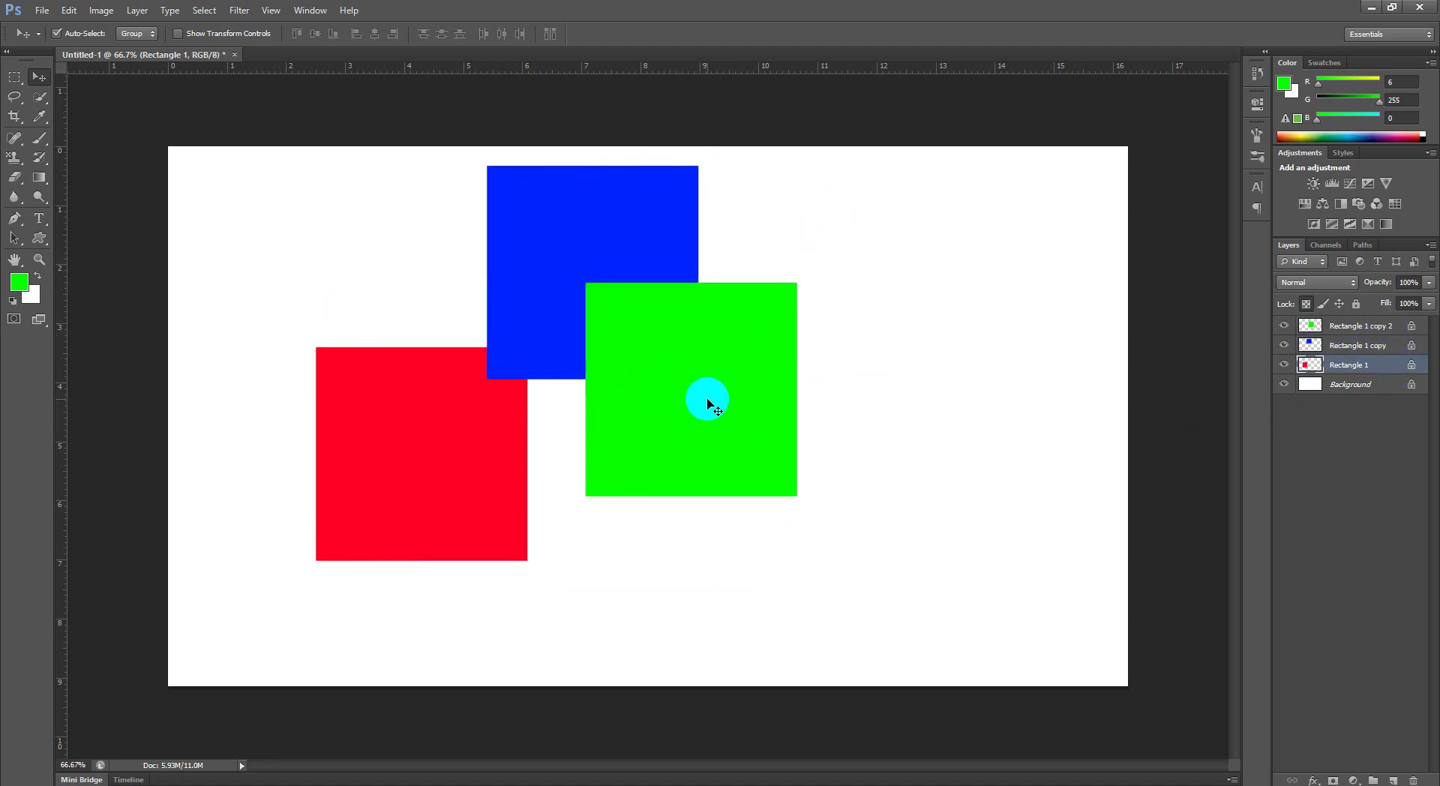
drag(707, 401, 852, 431)
drag(566, 305, 690, 304)
mouse_move(437, 443)
mouse_down()
mouse_move(360, 401)
mouse_move(364, 499)
mouse_up()
Step: Reposition the blue and green squares so green overlaps blue and red near centre
click(644, 274)
drag(643, 273, 449, 274)
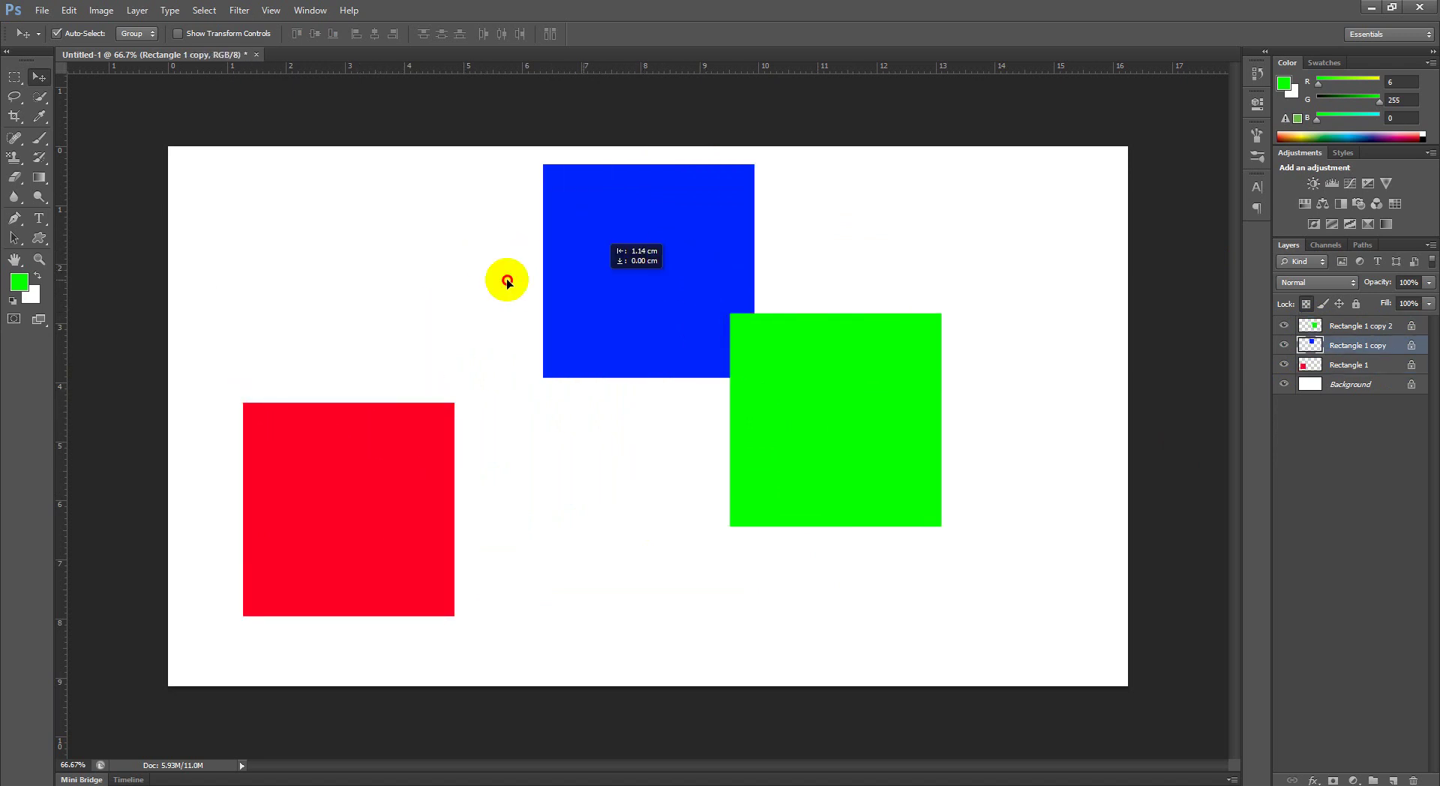
drag(842, 315, 910, 304)
drag(551, 300, 708, 299)
drag(392, 411, 405, 262)
drag(627, 283, 590, 396)
drag(833, 386, 848, 312)
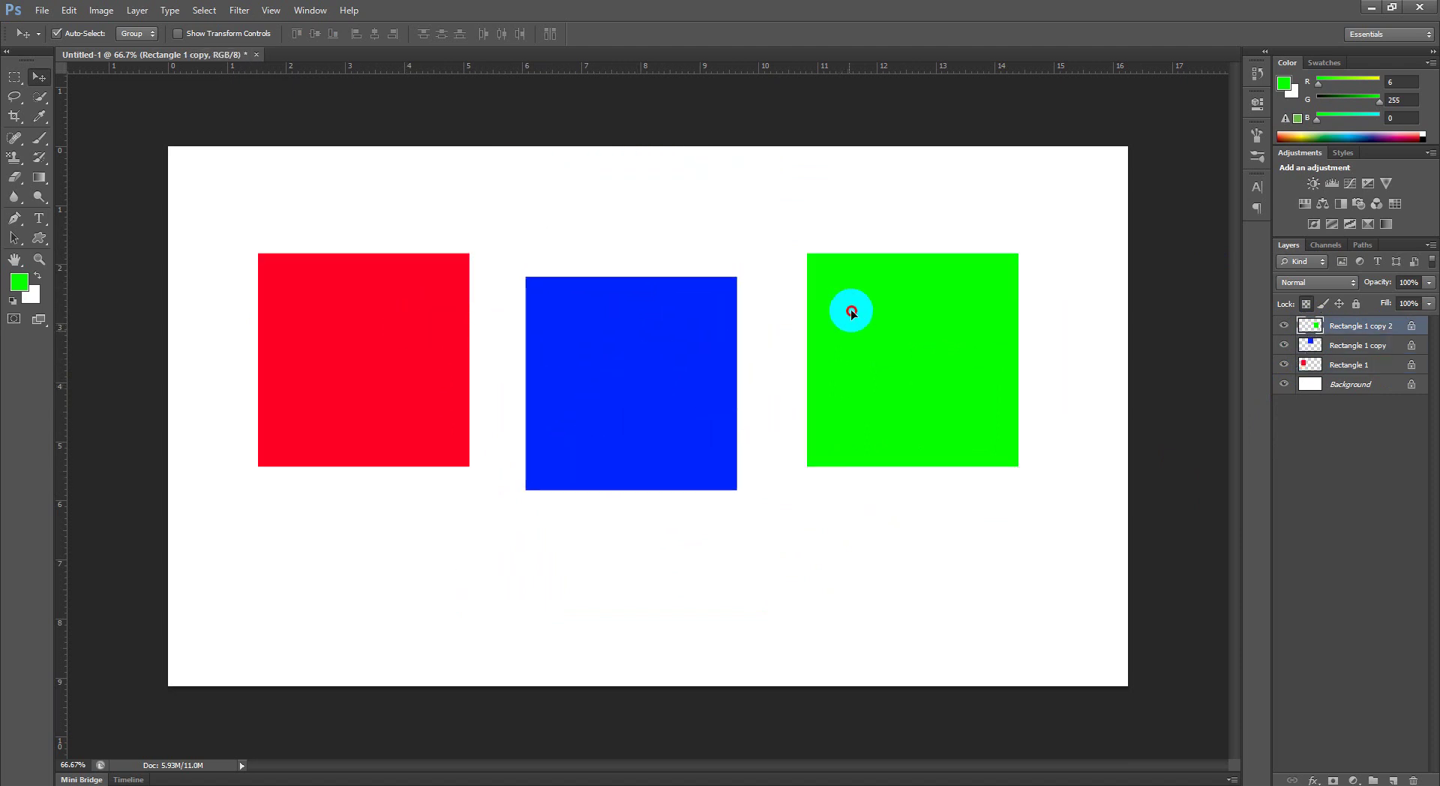
drag(659, 376, 713, 459)
drag(918, 332, 895, 291)
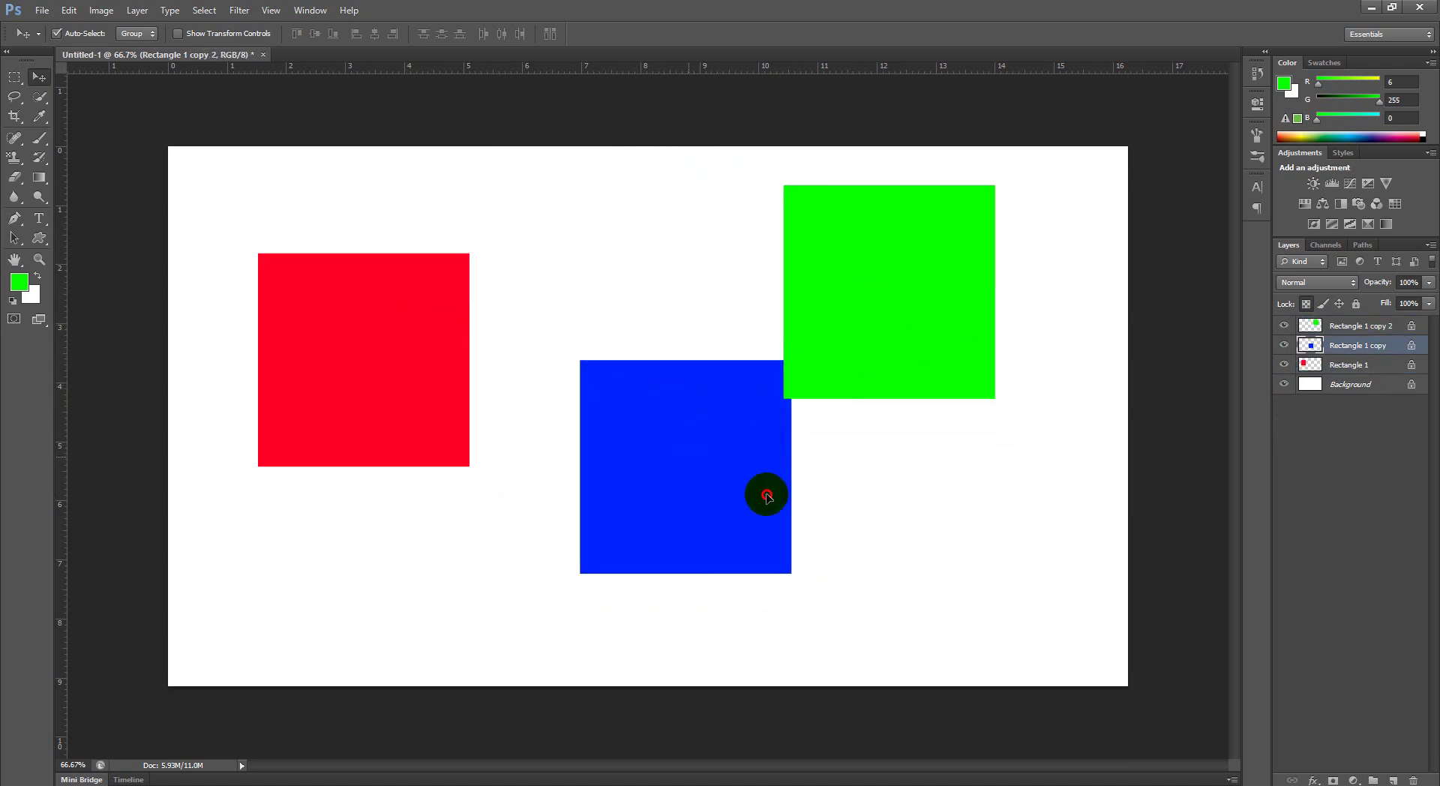
drag(765, 491, 899, 546)
drag(829, 322, 615, 311)
mouse_move(731, 347)
mouse_down()
mouse_move(639, 387)
mouse_move(671, 374)
mouse_up()
drag(844, 517, 747, 426)
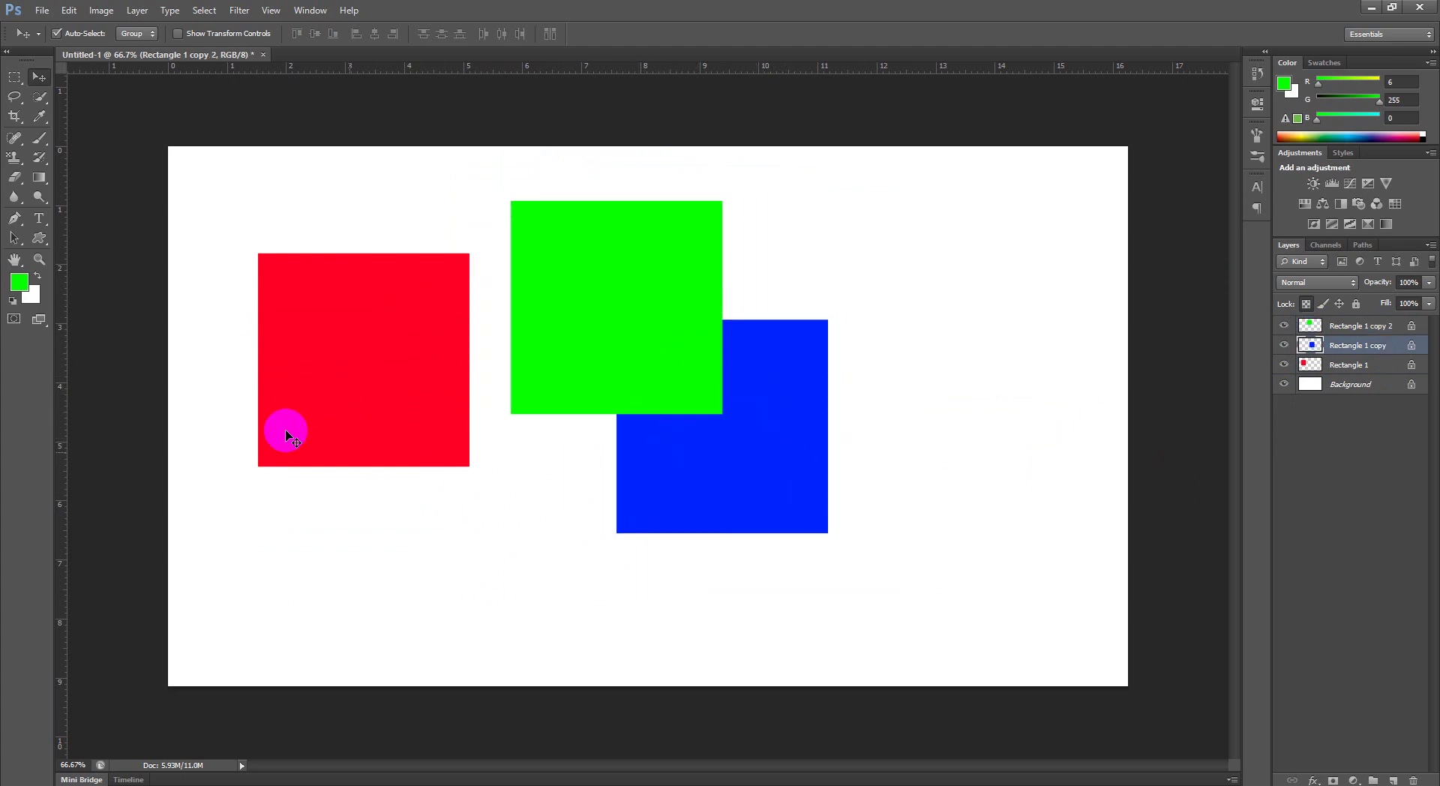
drag(304, 341, 505, 453)
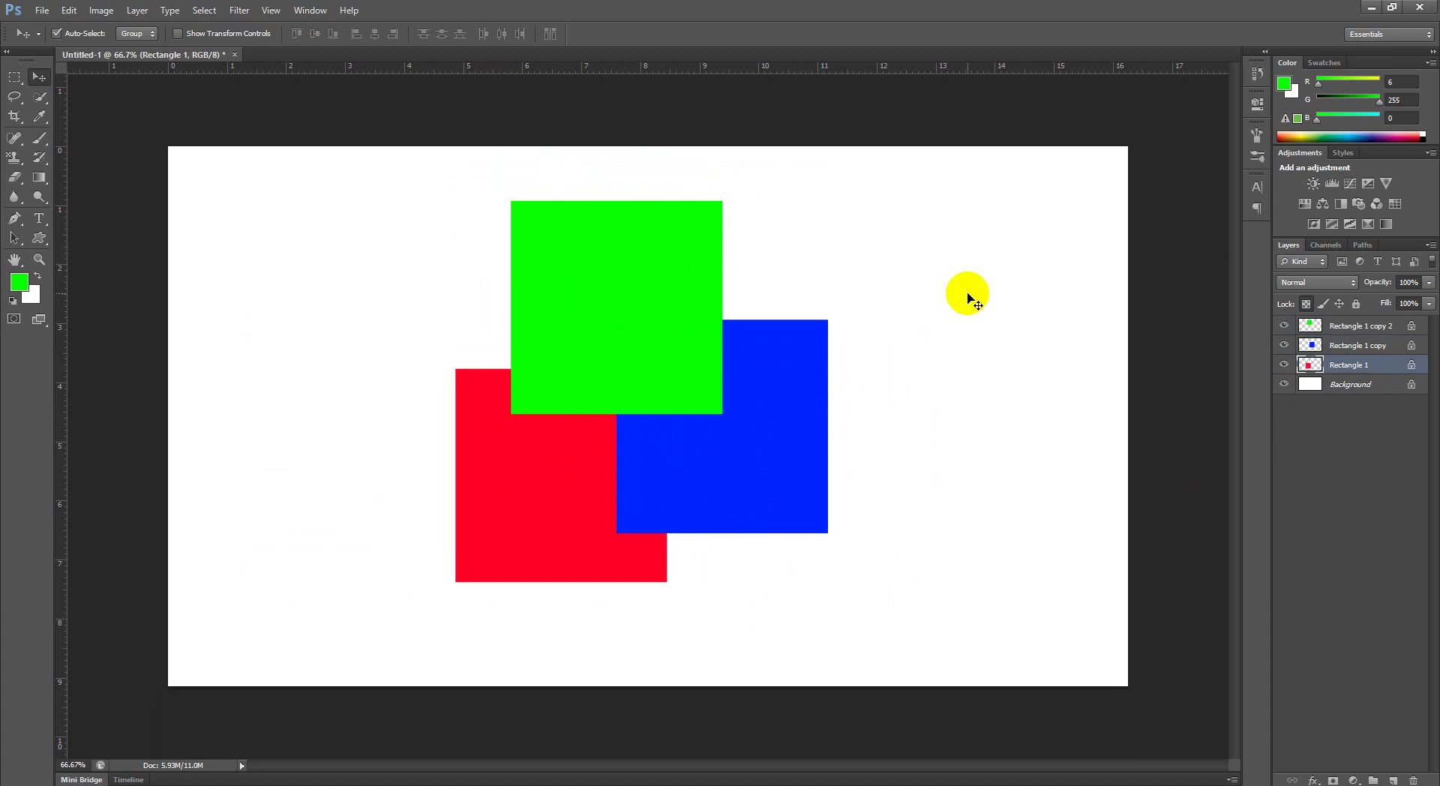
click(1412, 329)
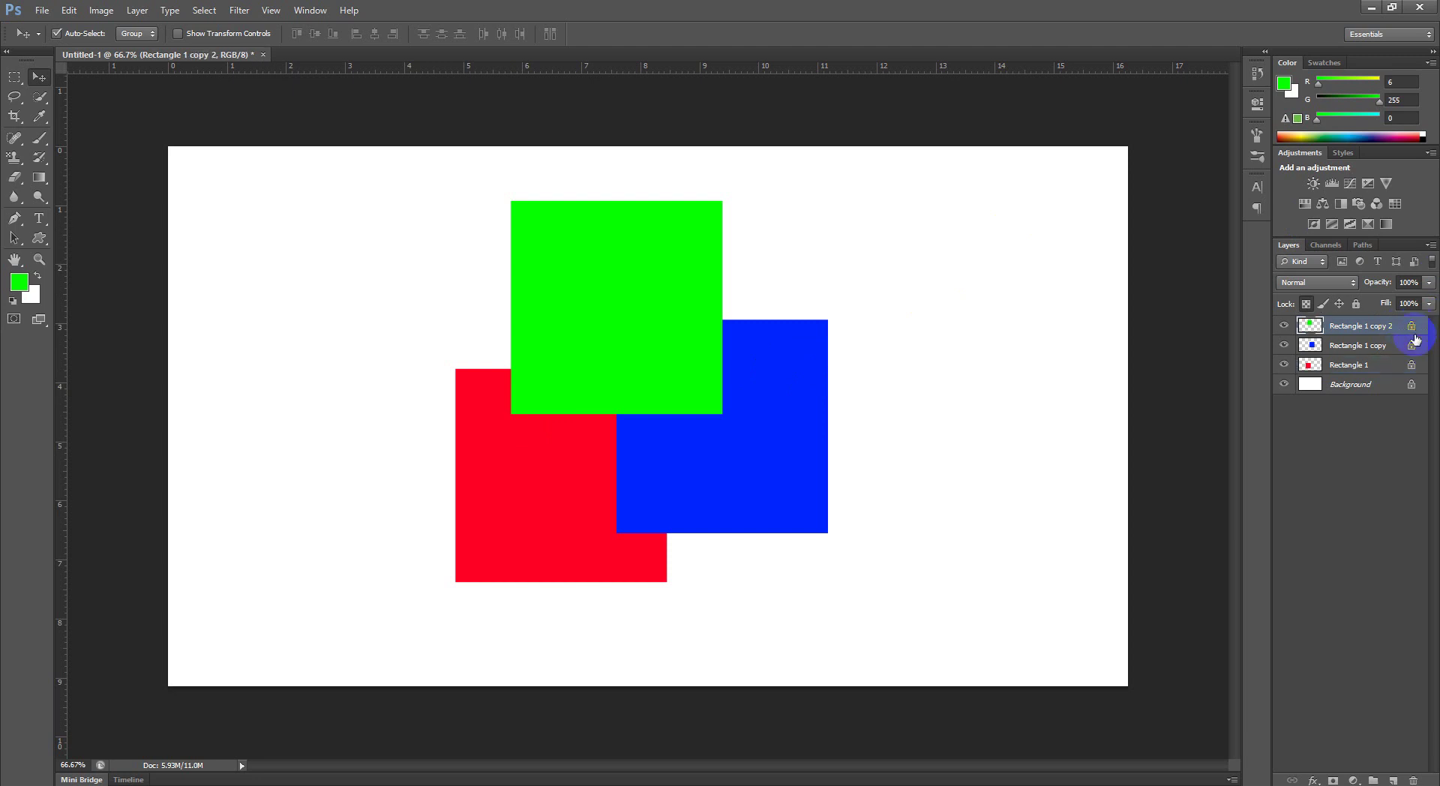
click(1398, 345)
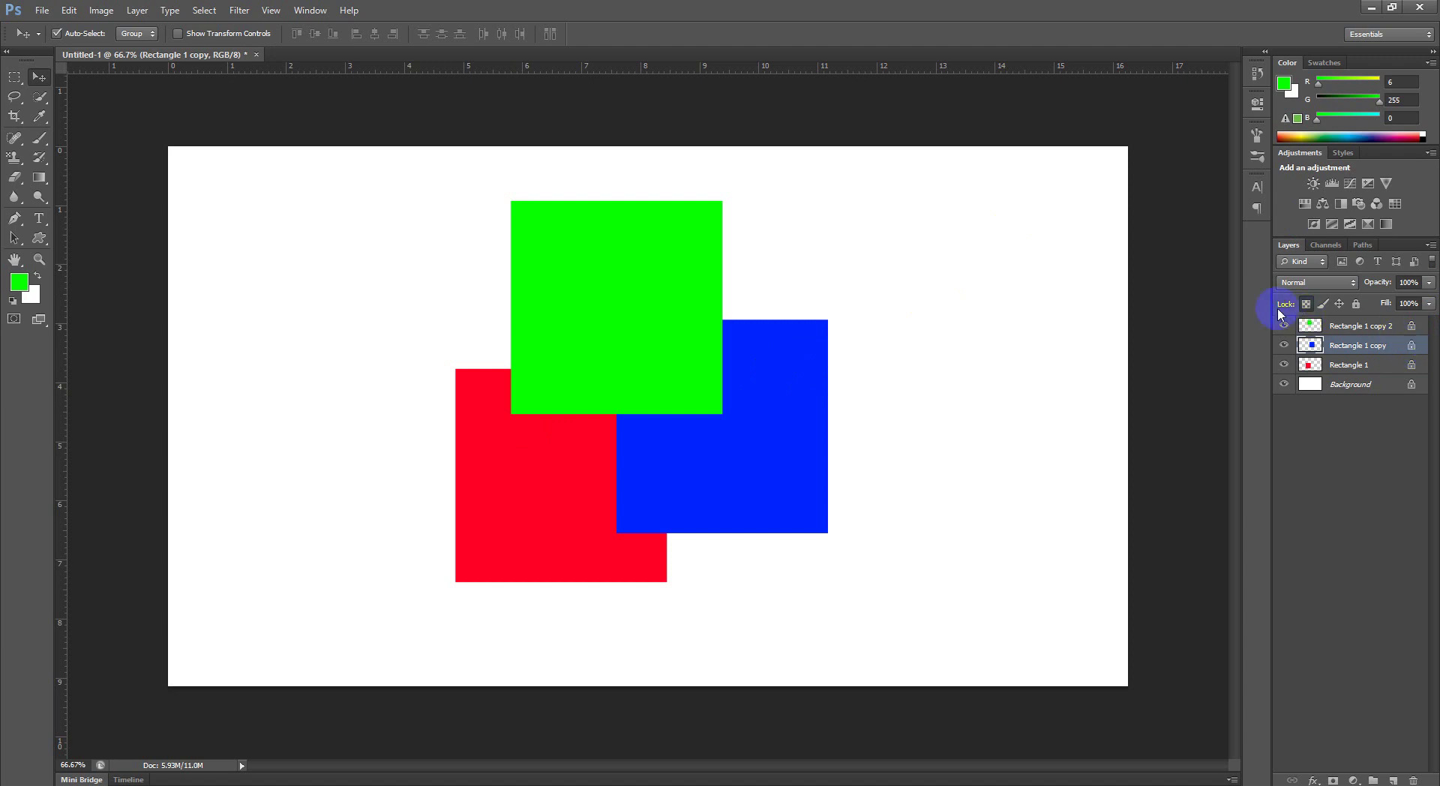
click(1340, 304)
click(1398, 327)
click(1384, 365)
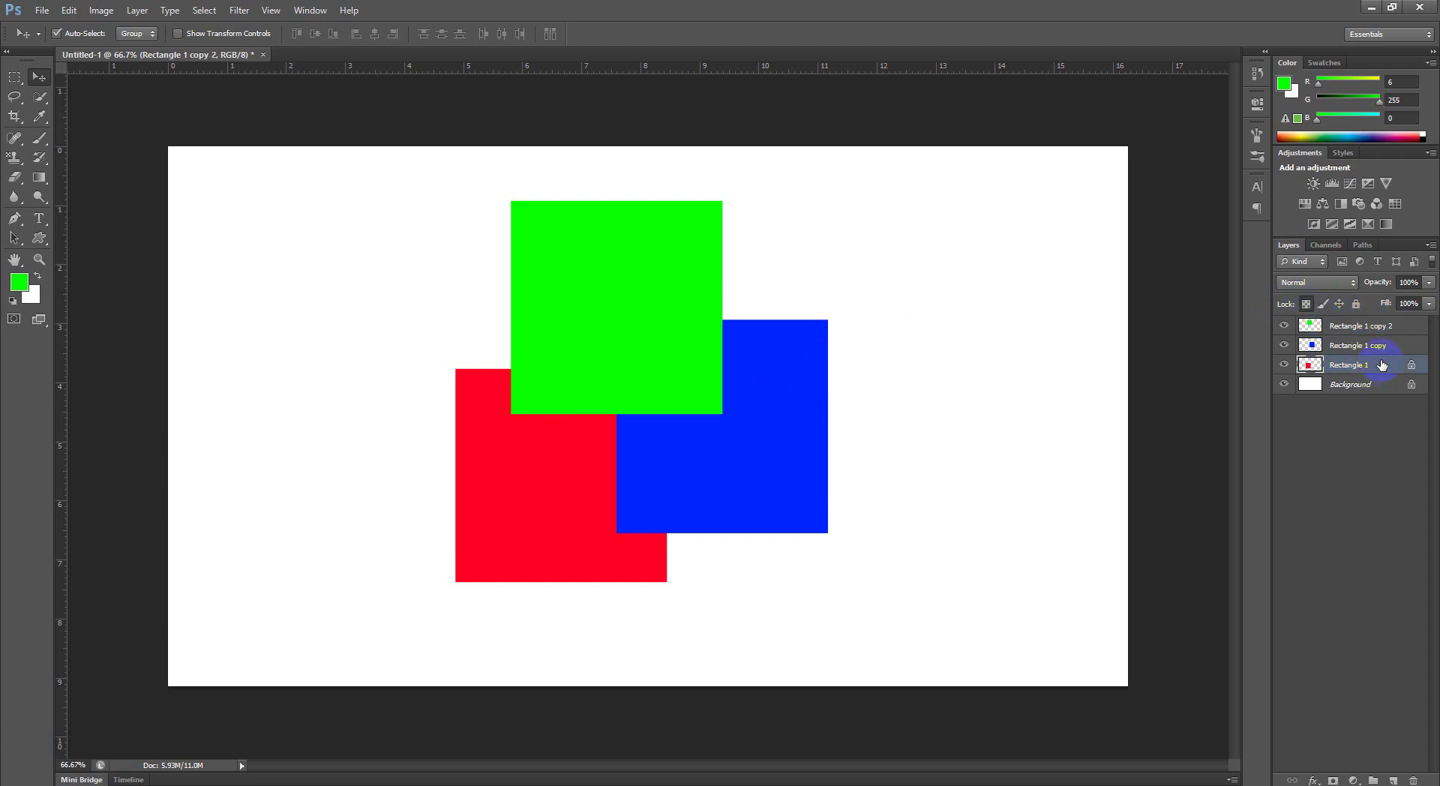
click(1371, 433)
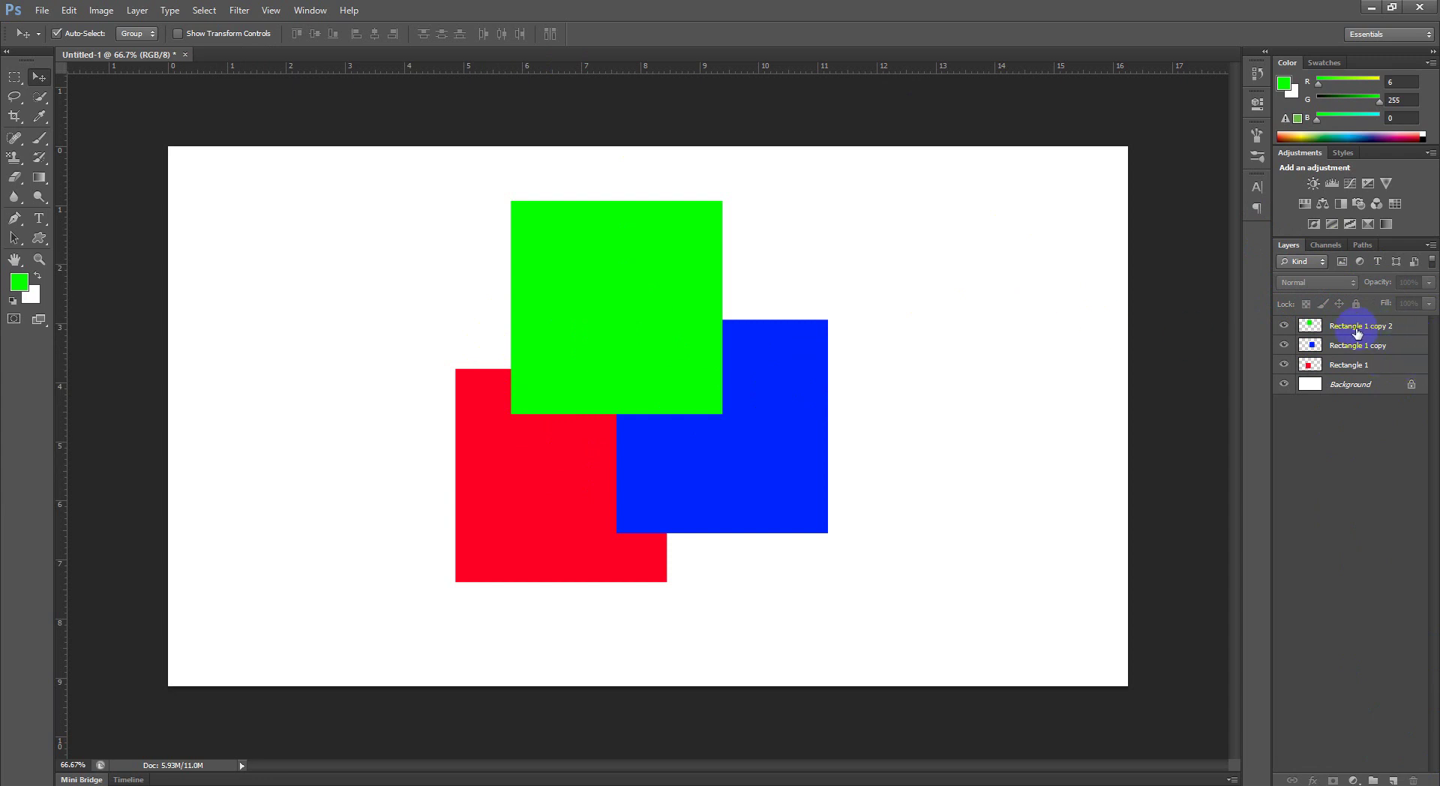
click(625, 312)
click(610, 513)
drag(736, 480, 836, 423)
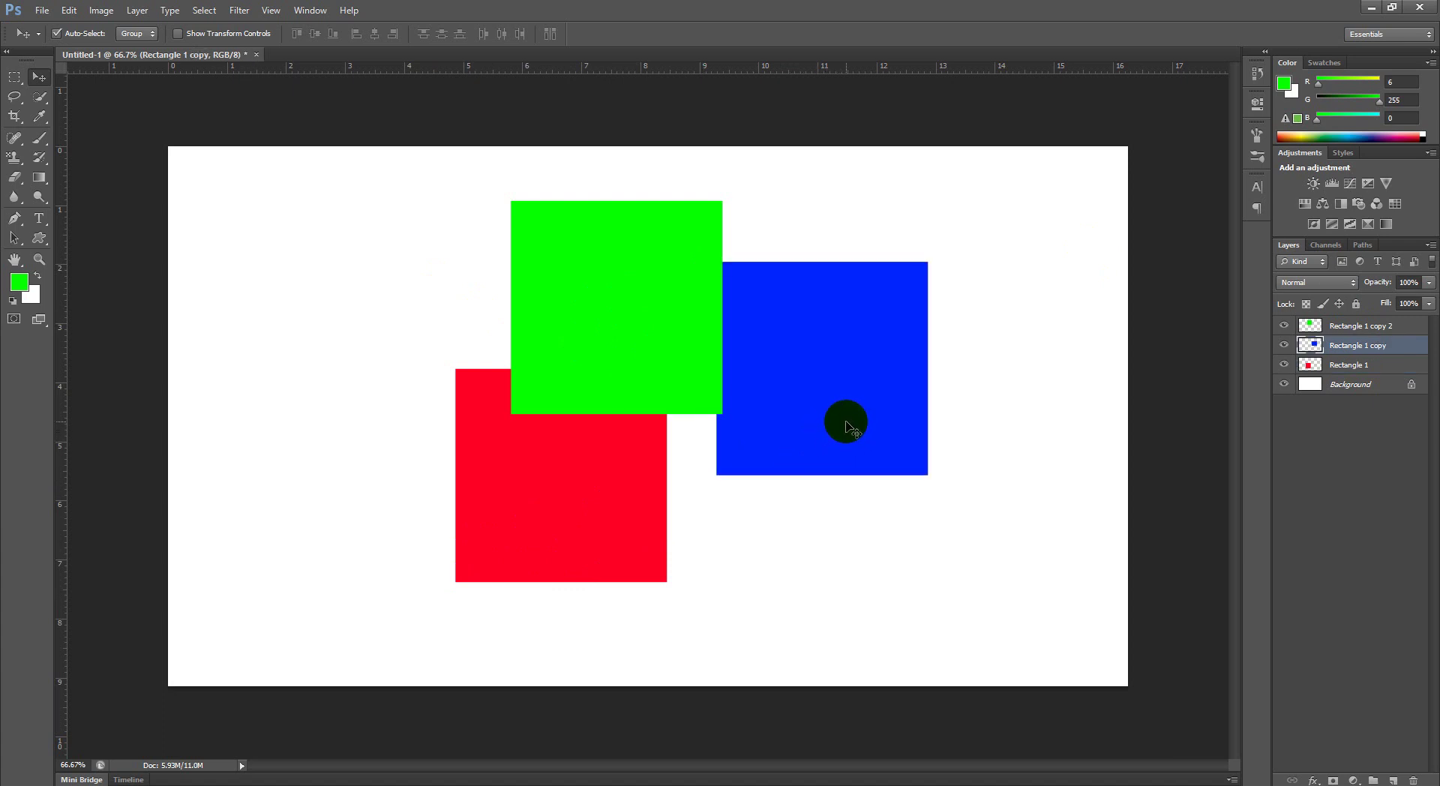
key(ctrl+z)
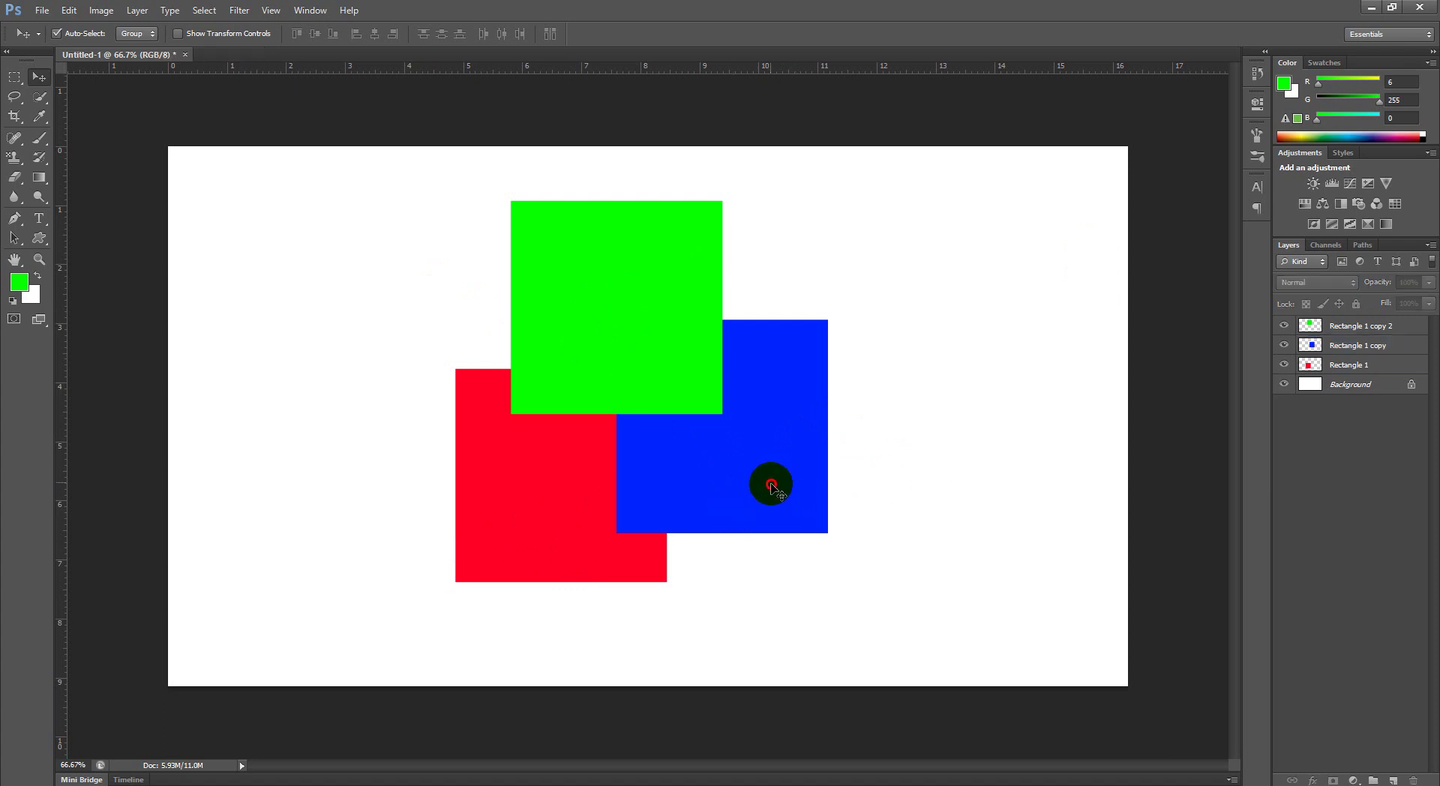
click(602, 523)
shift+click(541, 538)
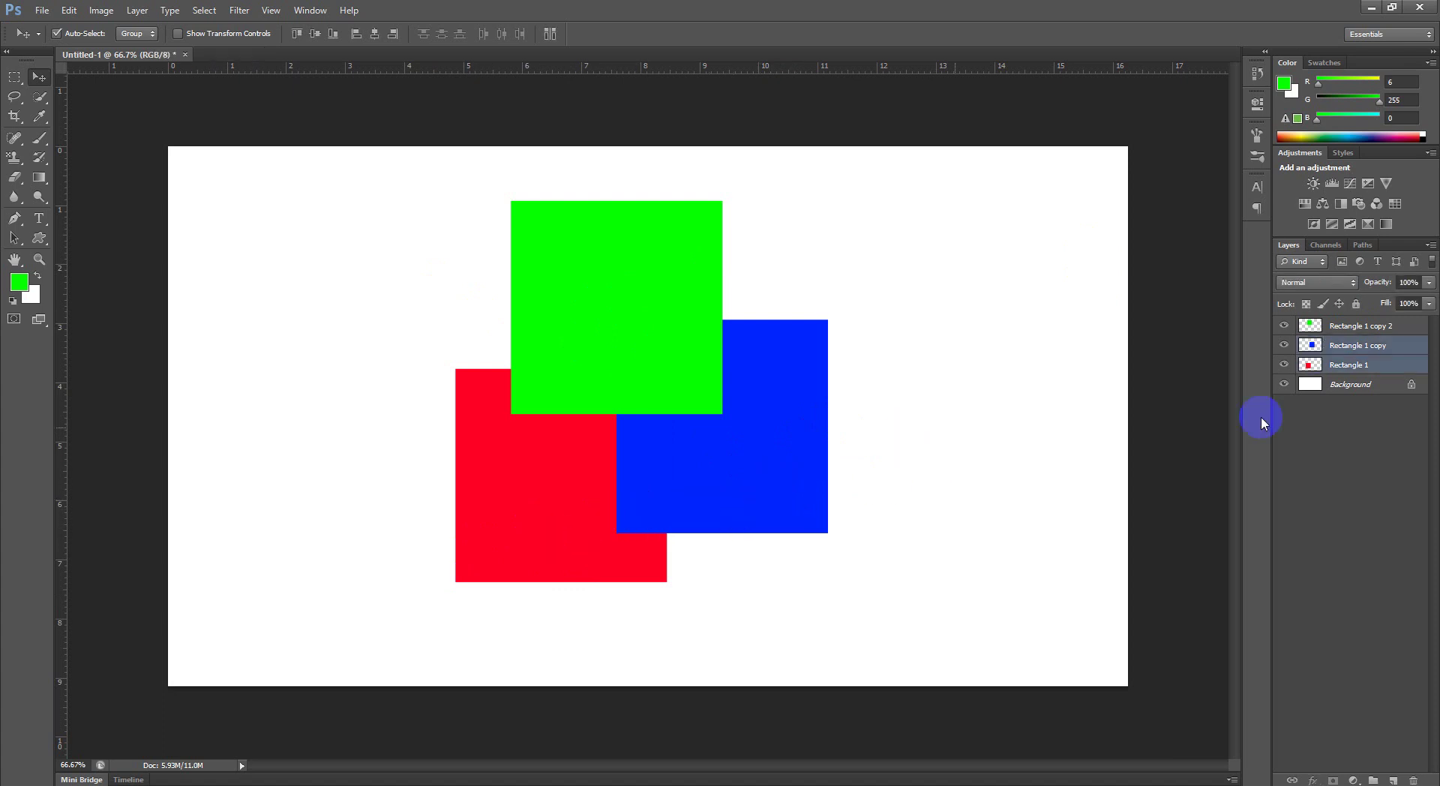
right_click(1383, 369)
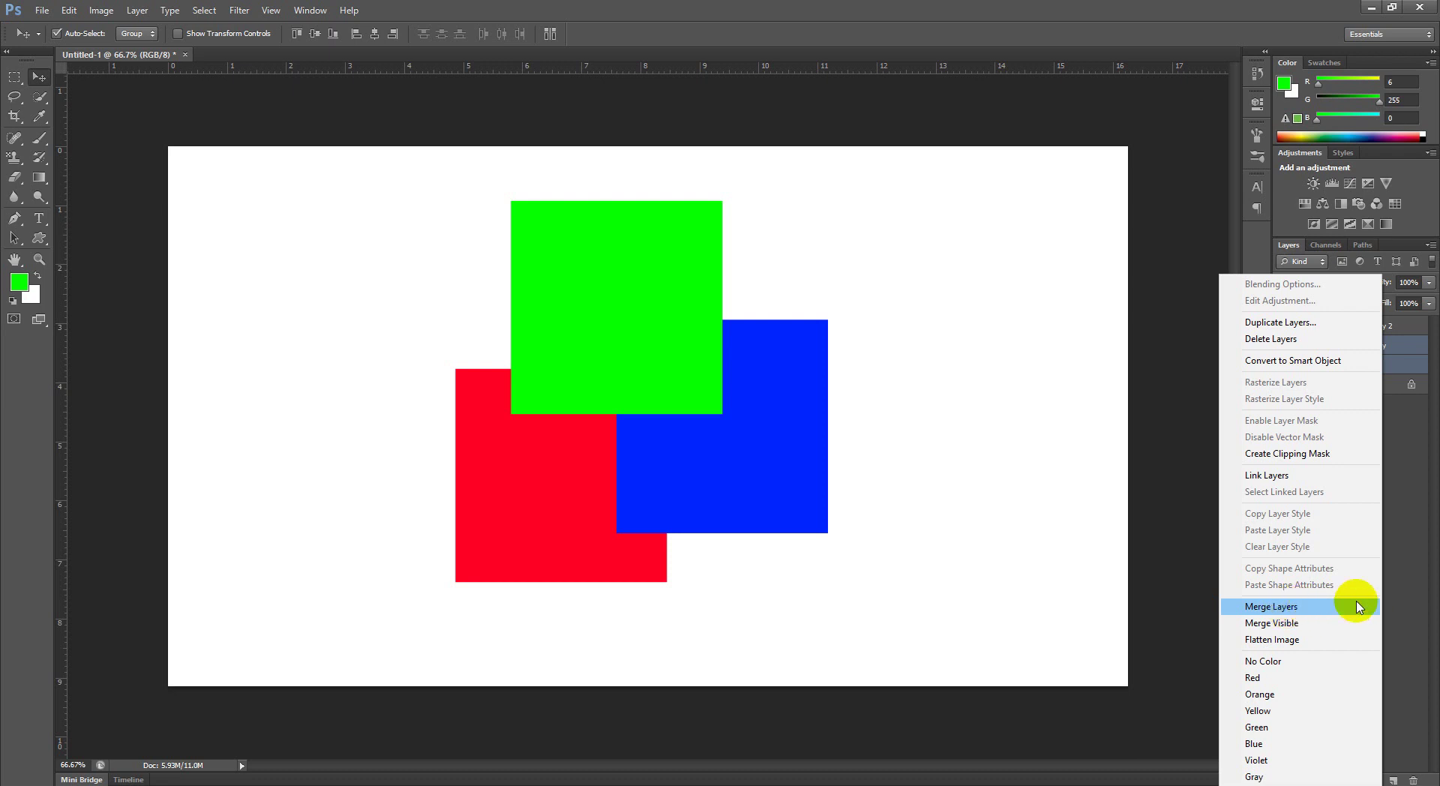
click(1312, 609)
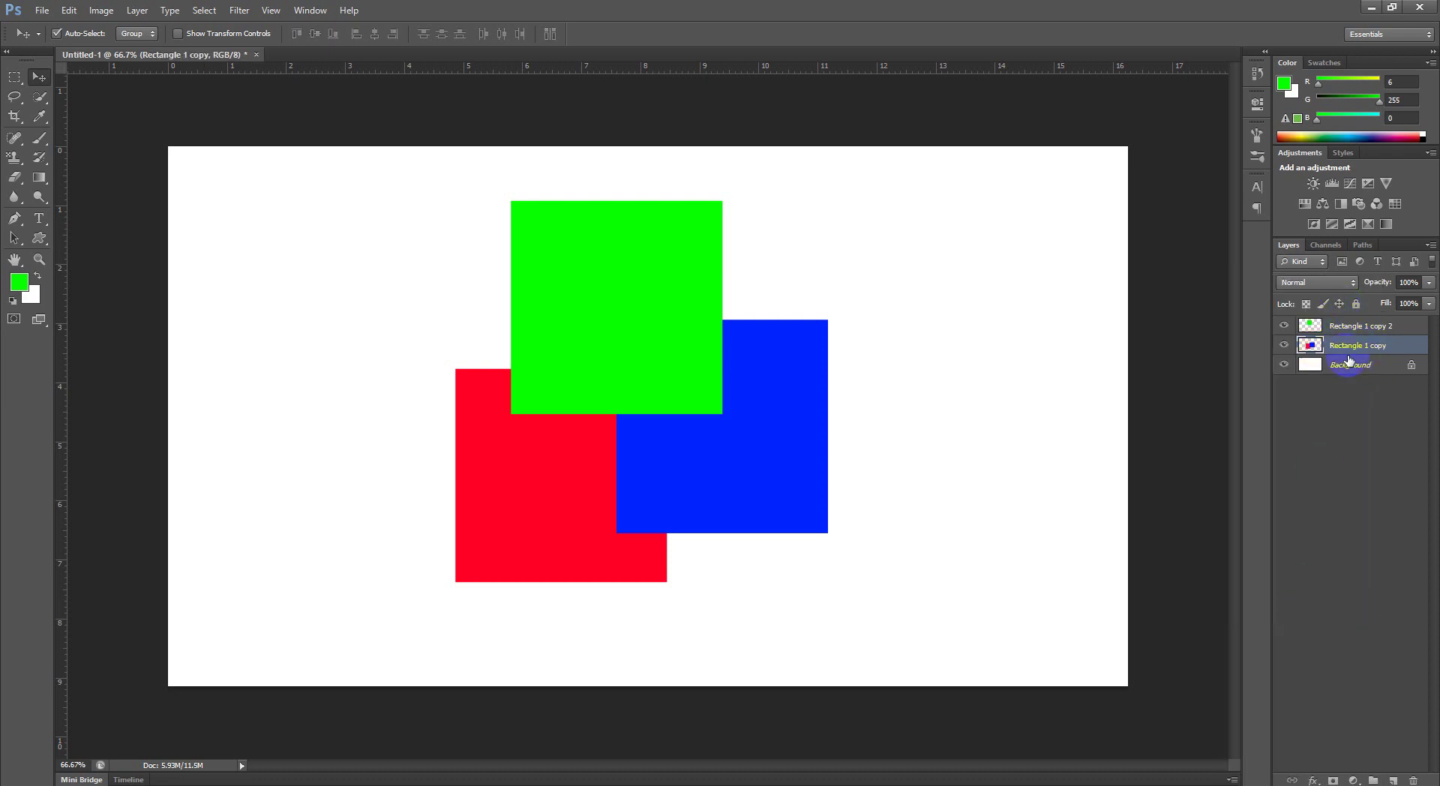
click(1284, 326)
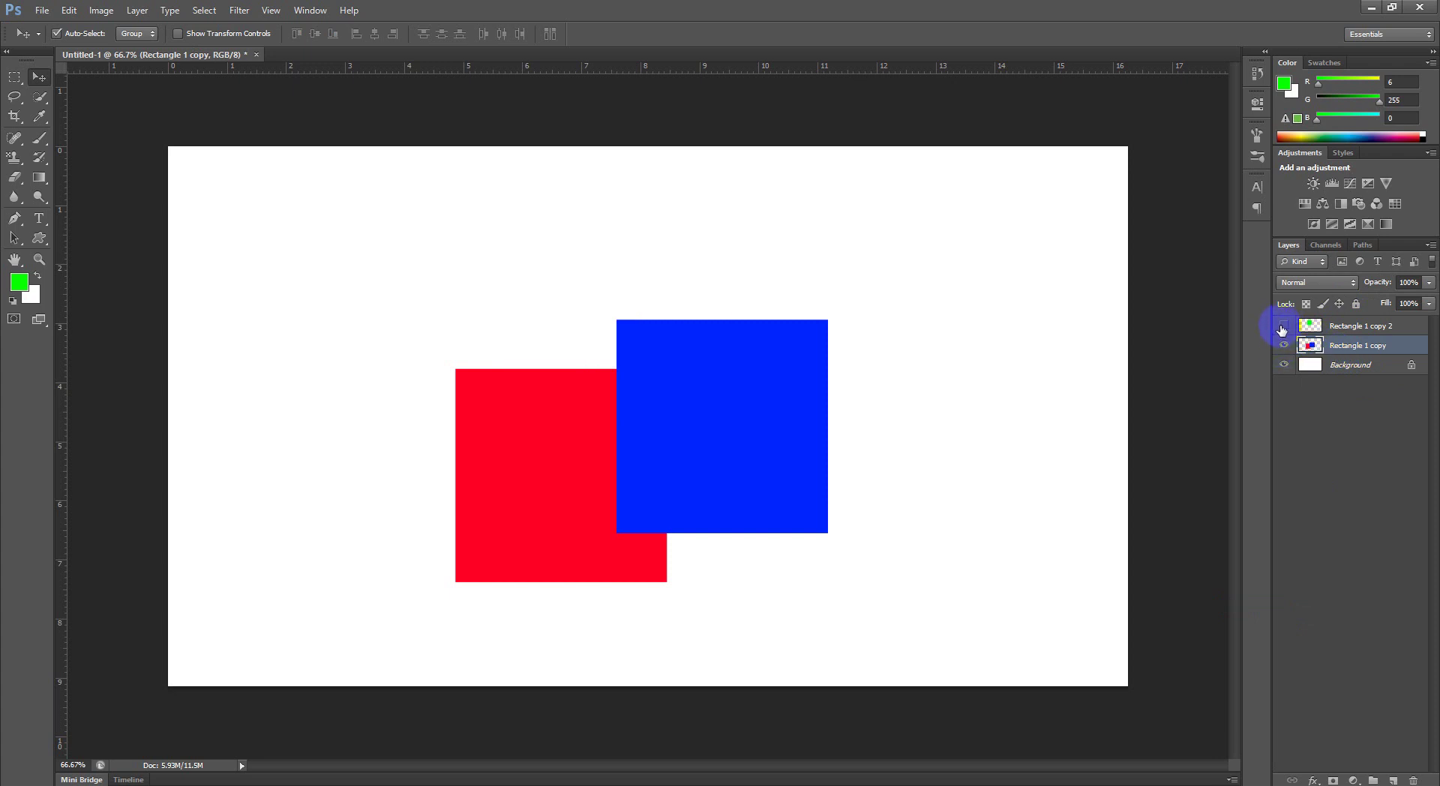
click(1283, 327)
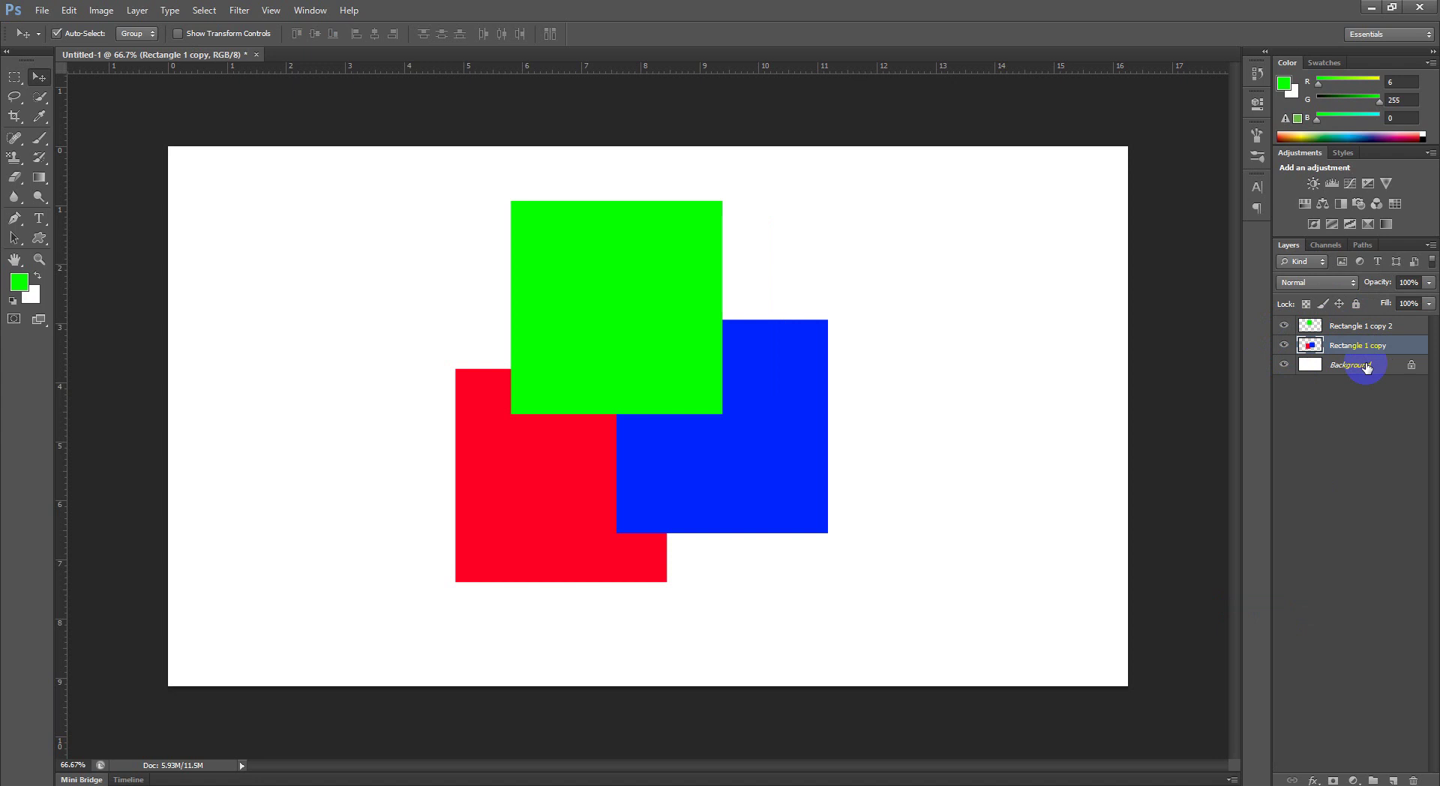
click(1284, 345)
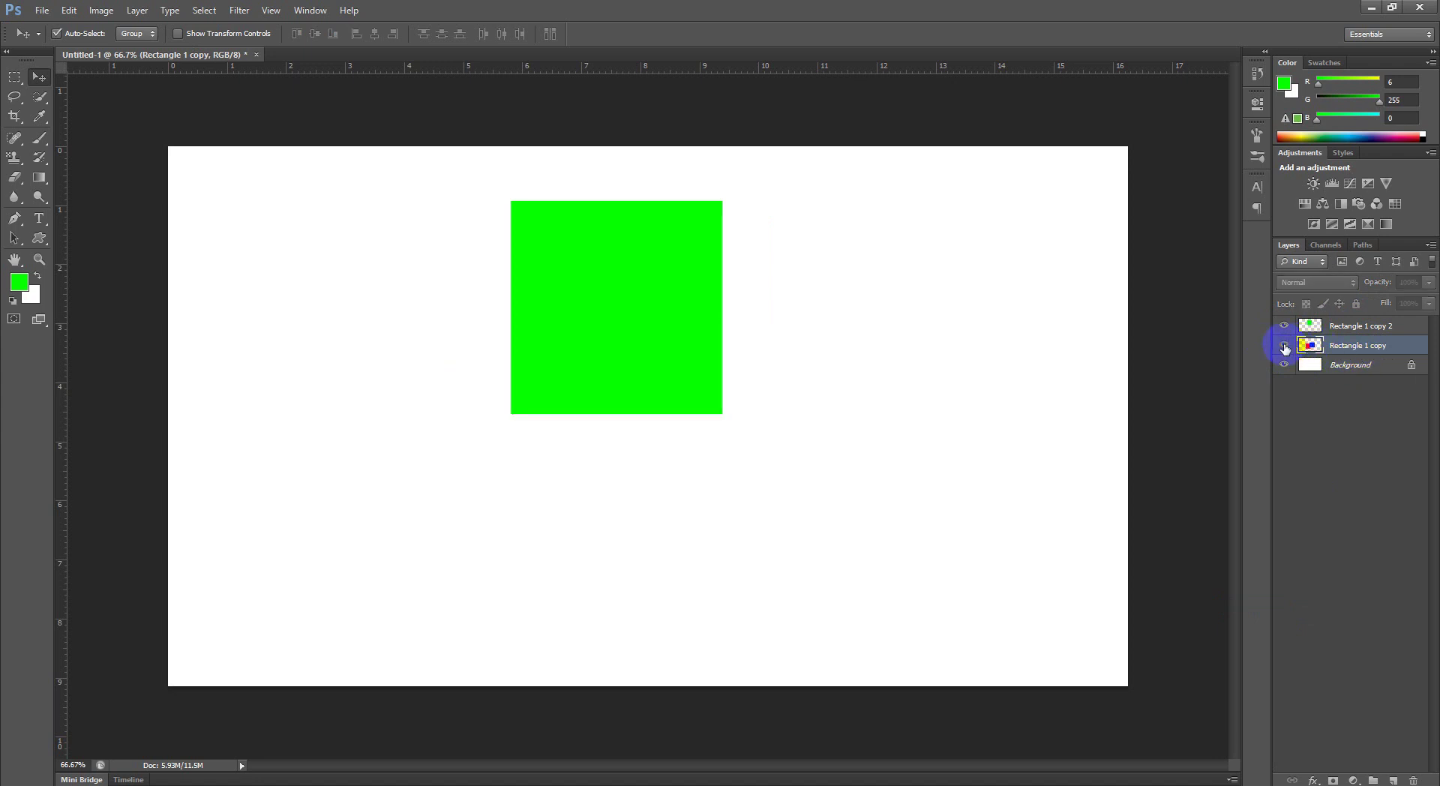
click(1284, 345)
click(1283, 346)
click(1284, 345)
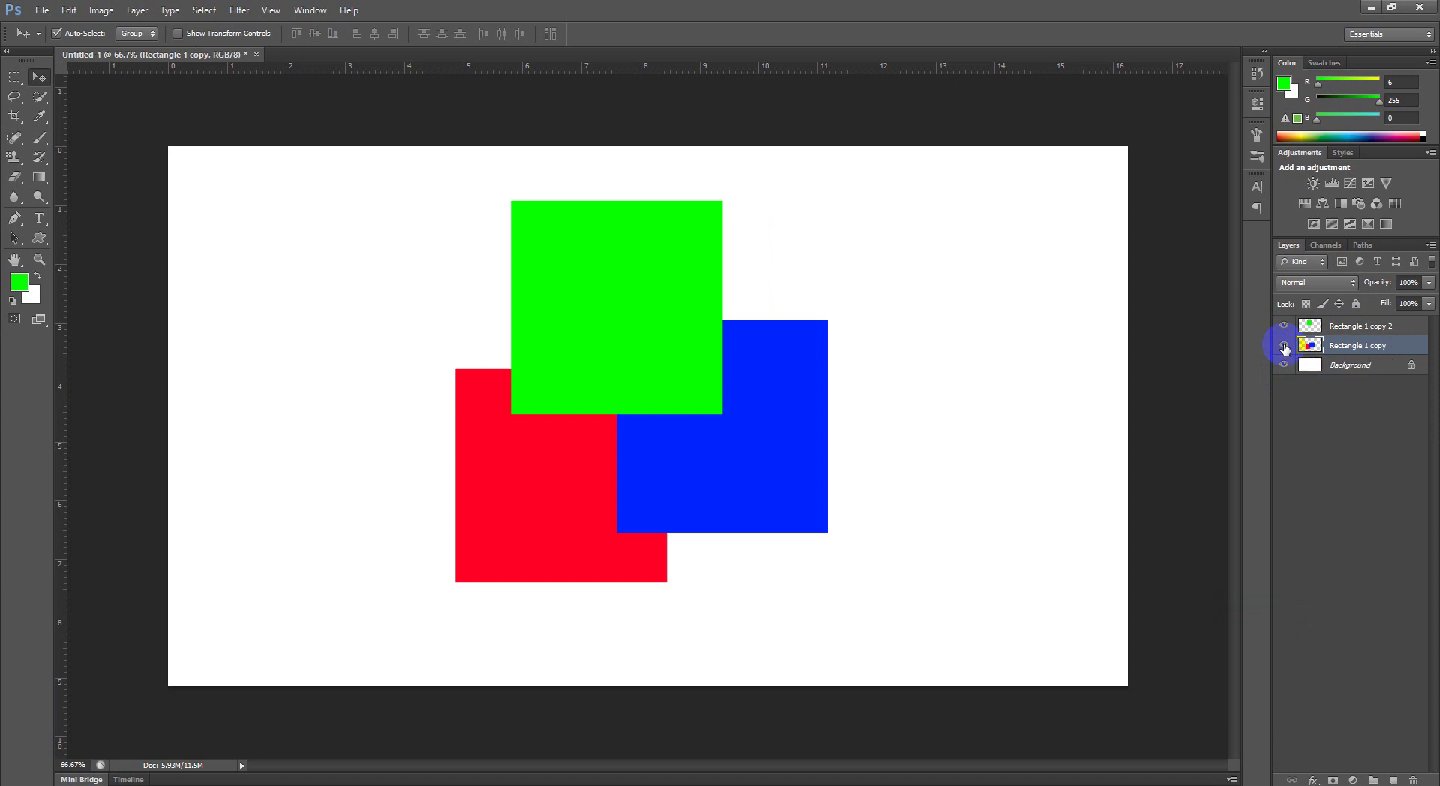
key(ctrl+z)
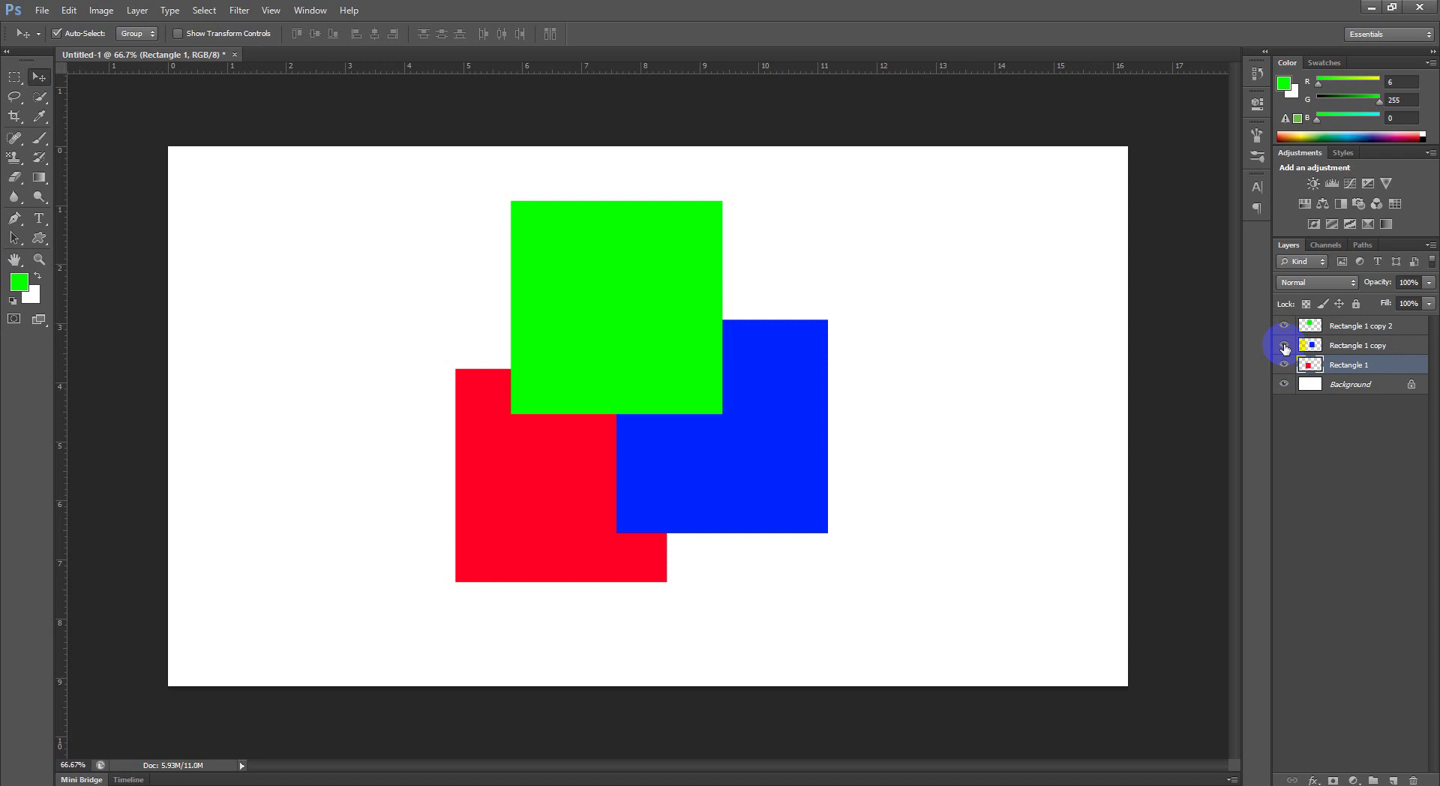
Step: Merge the red and blue layers with Ctrl+E, then undo the merge
ctrl+click(1408, 348)
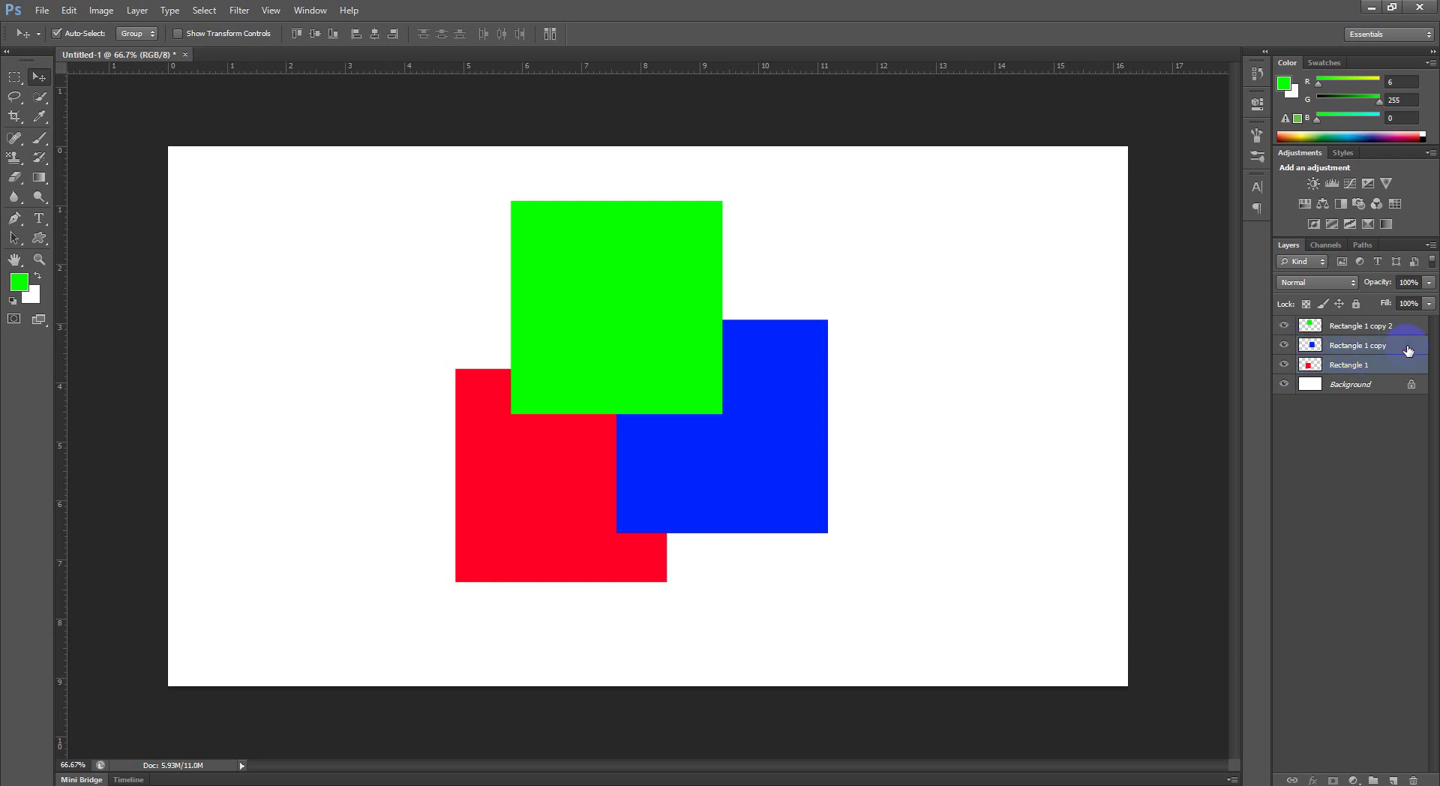
key(ctrl+e)
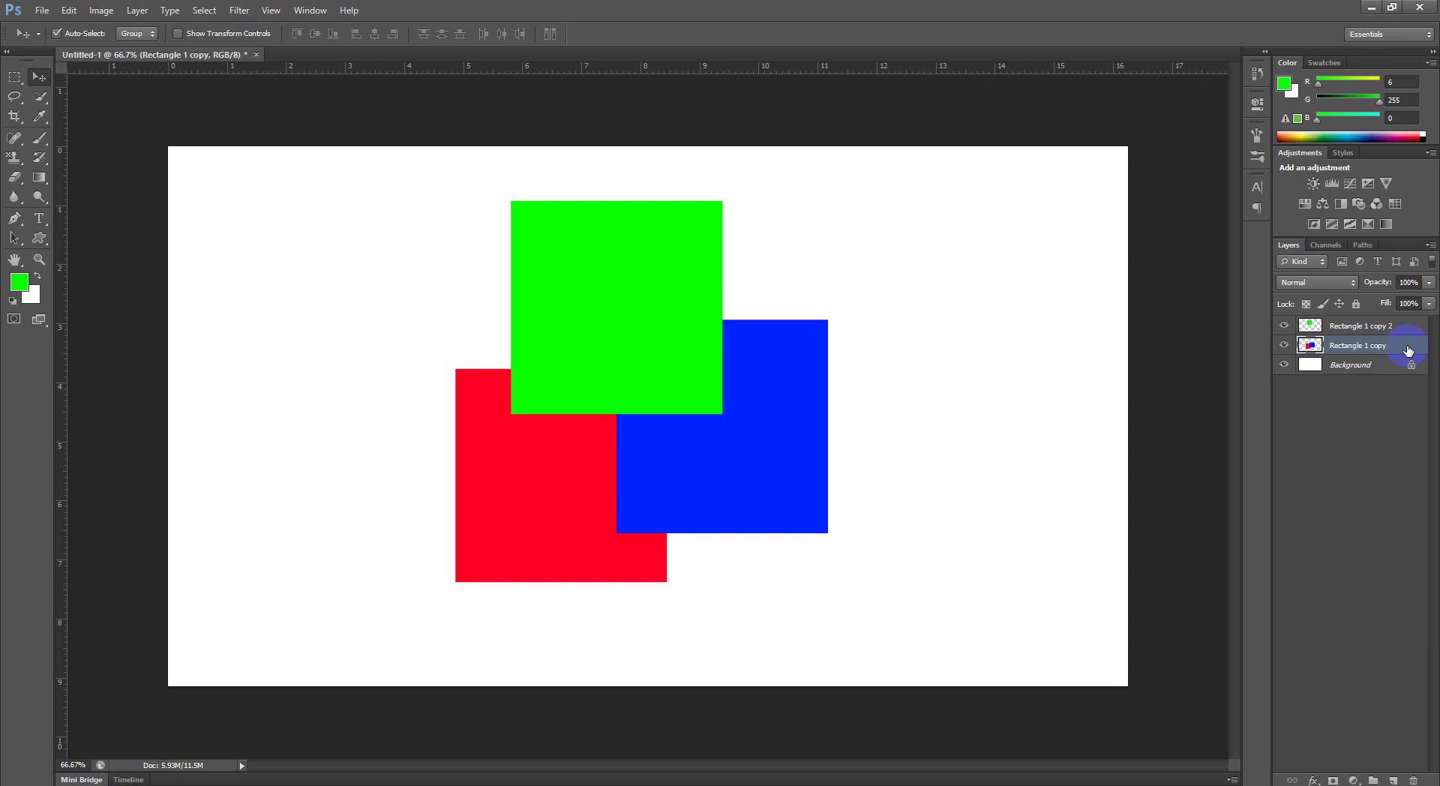
key(ctrl+z)
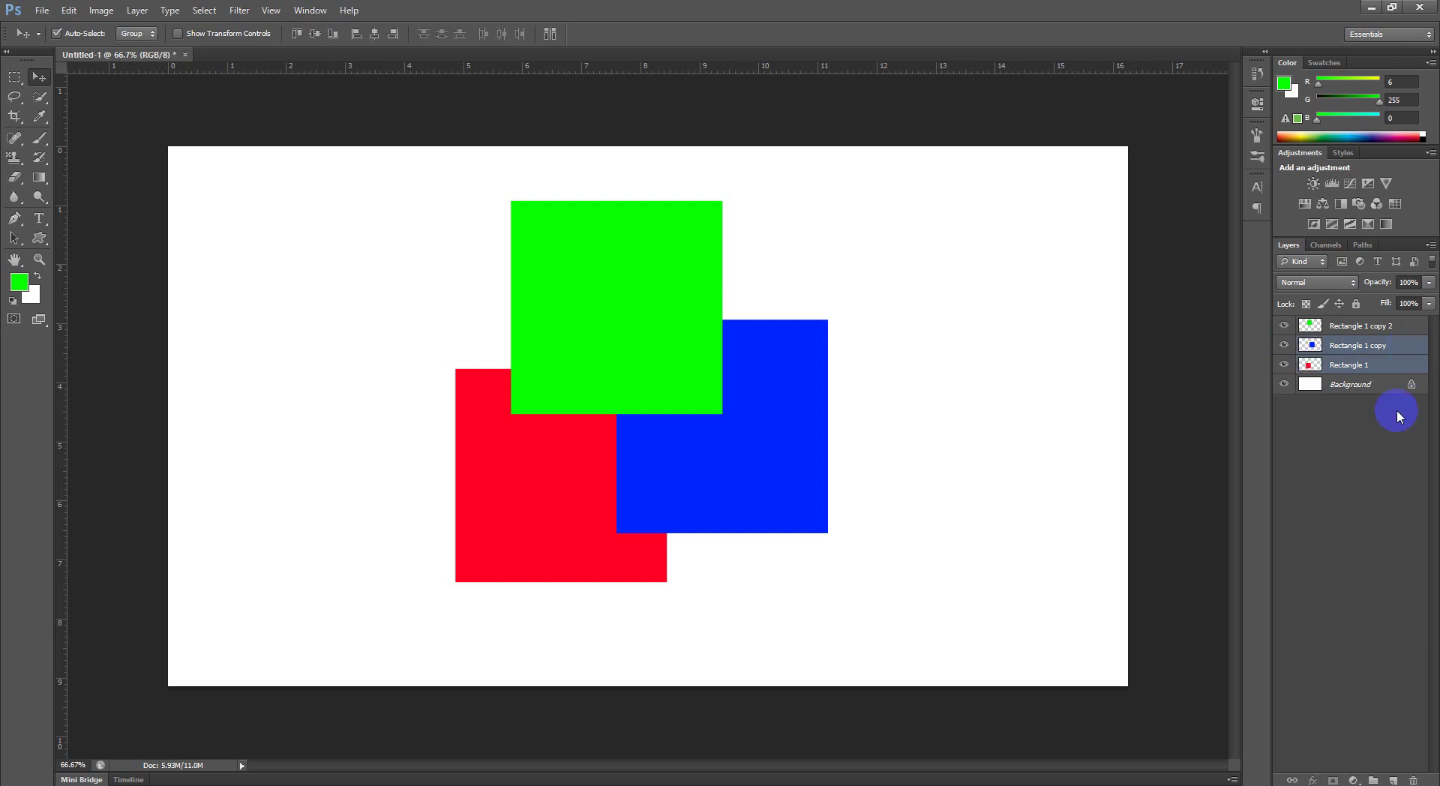
click(1374, 482)
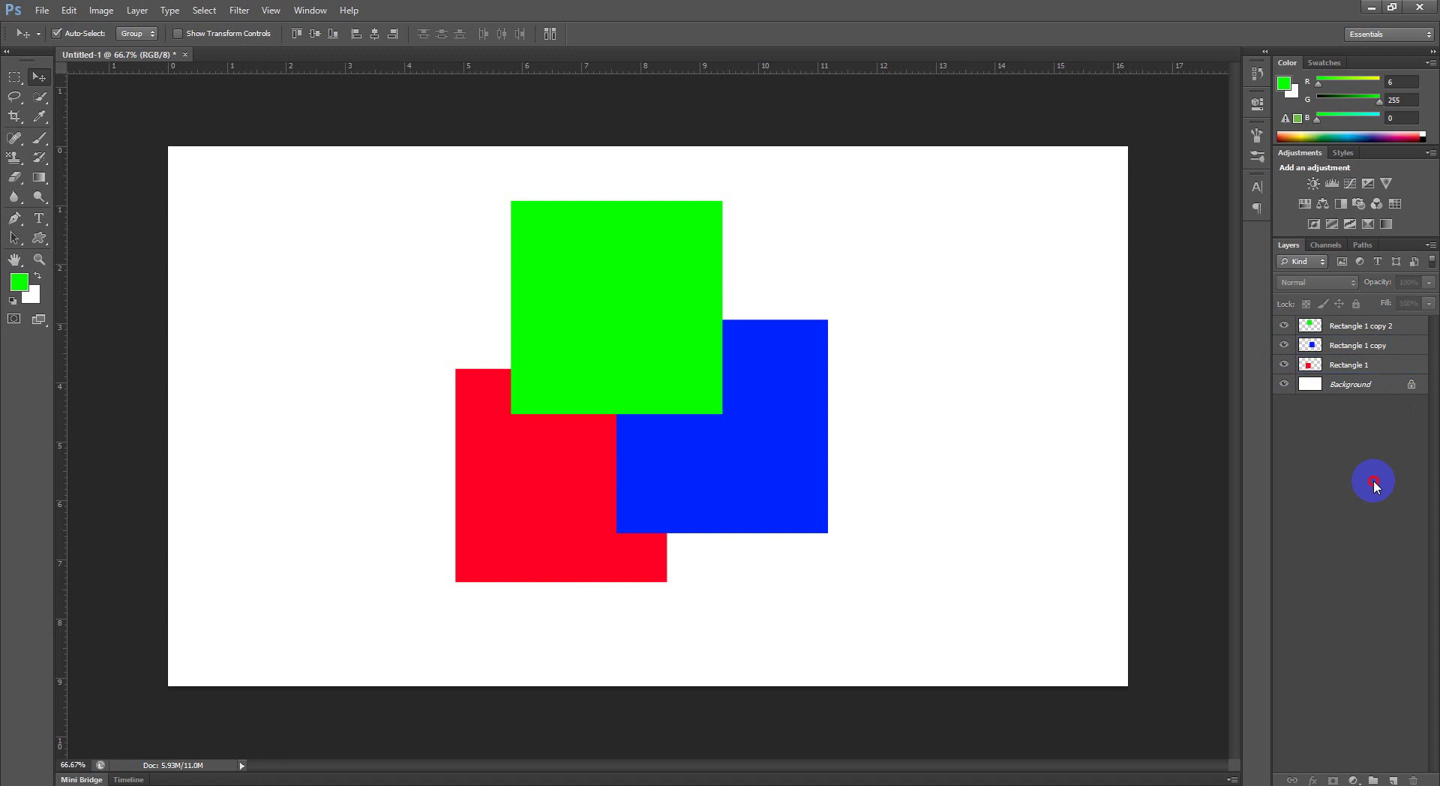
Step: Select all three square layers and flatten them into Background from the Layer menu
click(1409, 328)
shift+click(1401, 347)
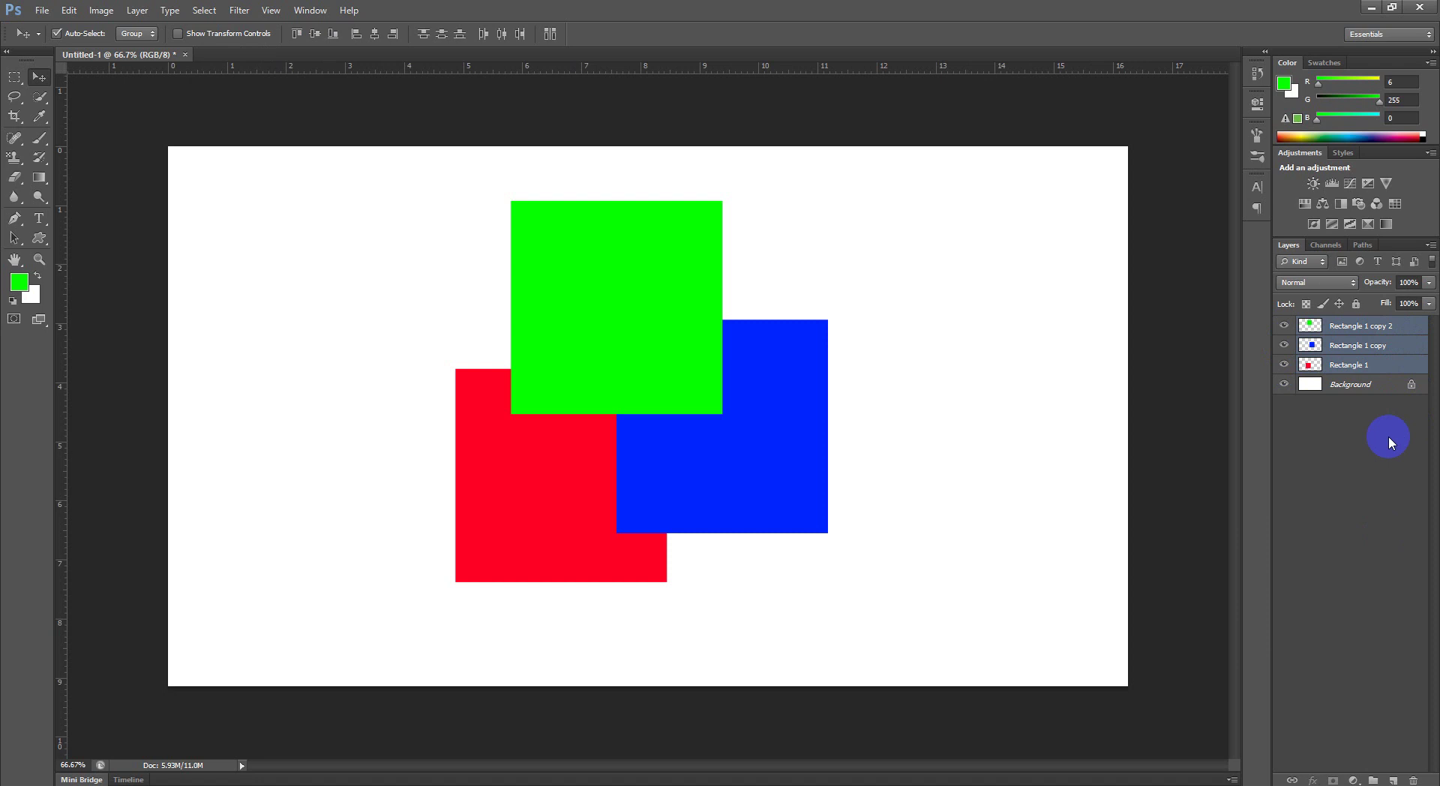
click(1340, 489)
click(1391, 365)
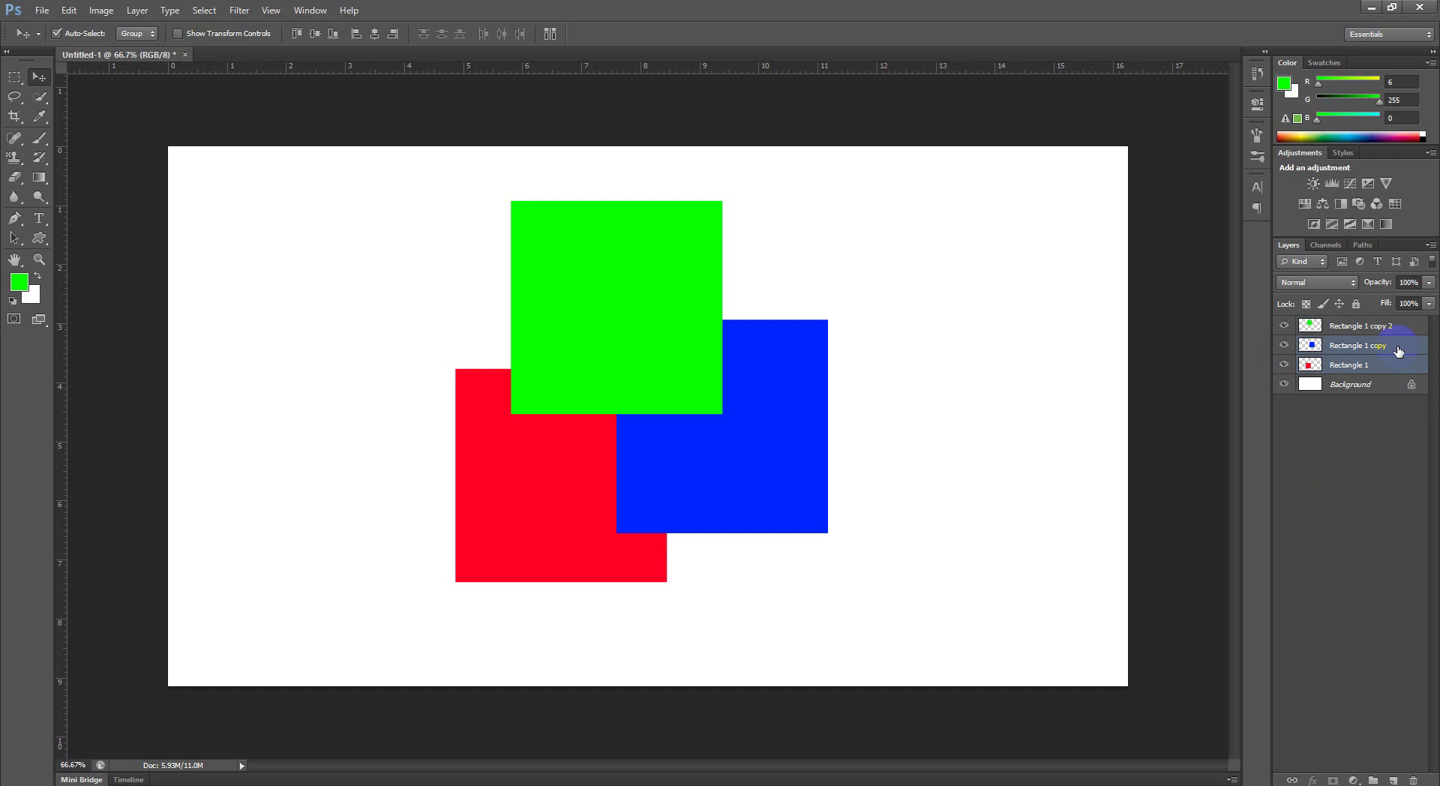
click(1345, 488)
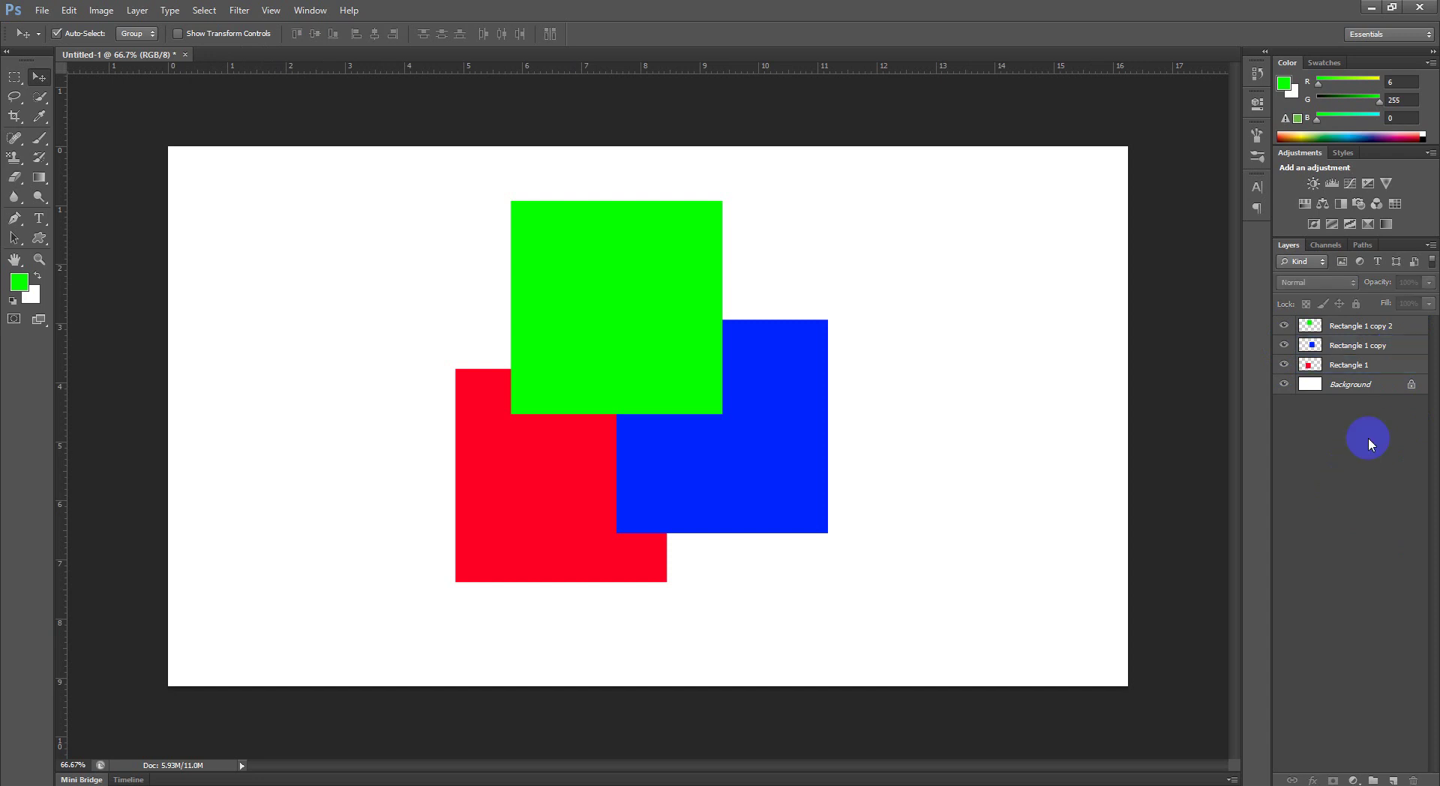
click(1386, 327)
shift+click(1395, 366)
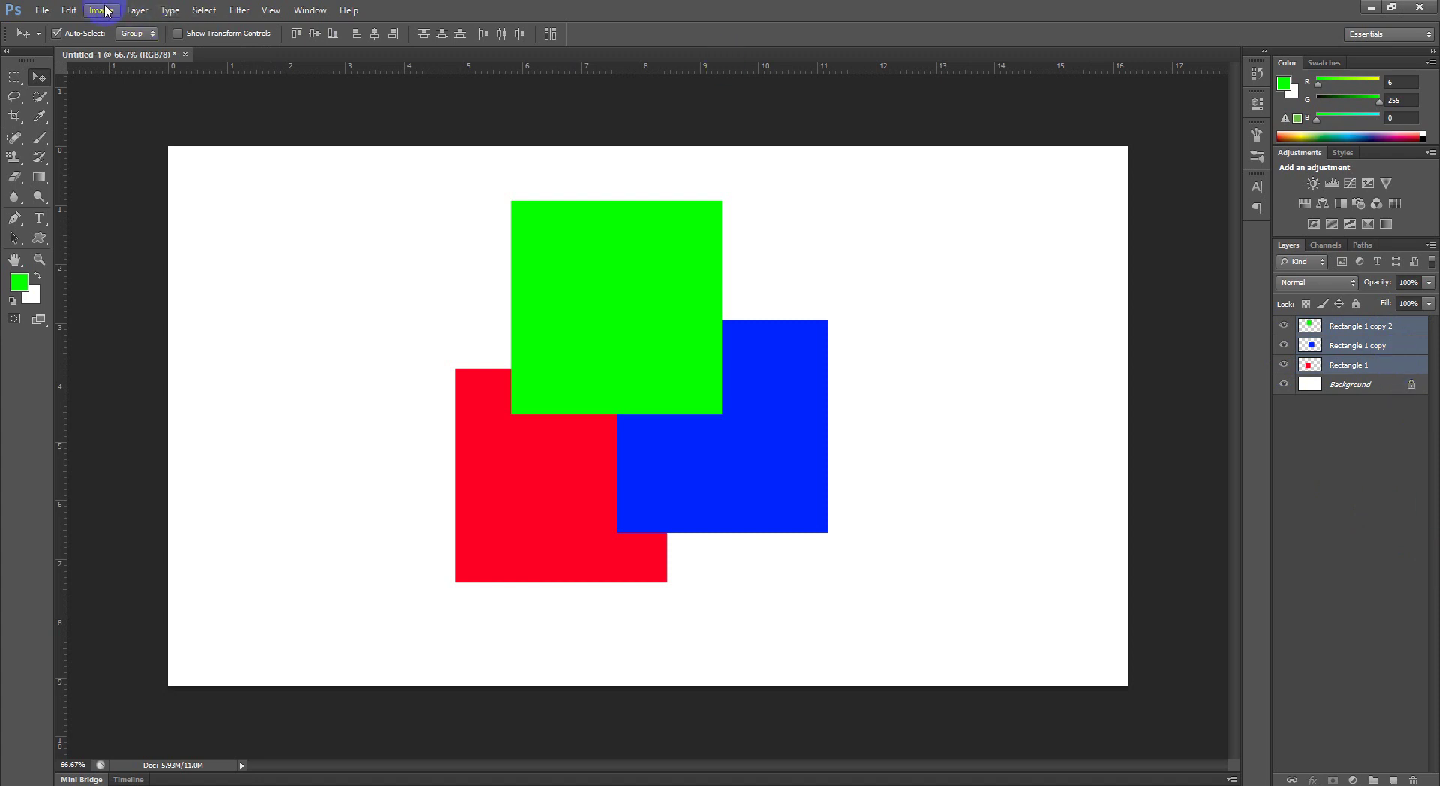
click(135, 11)
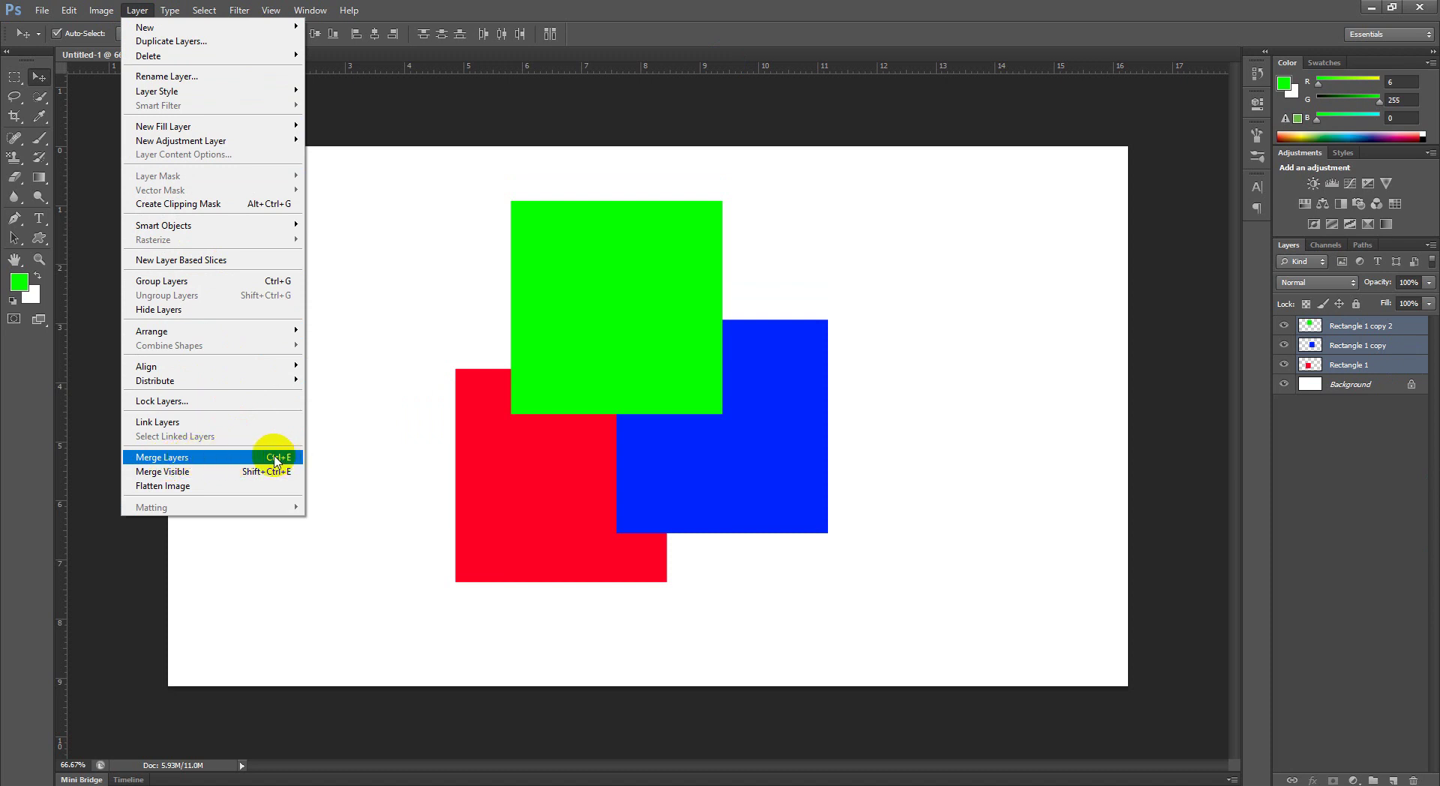
click(209, 472)
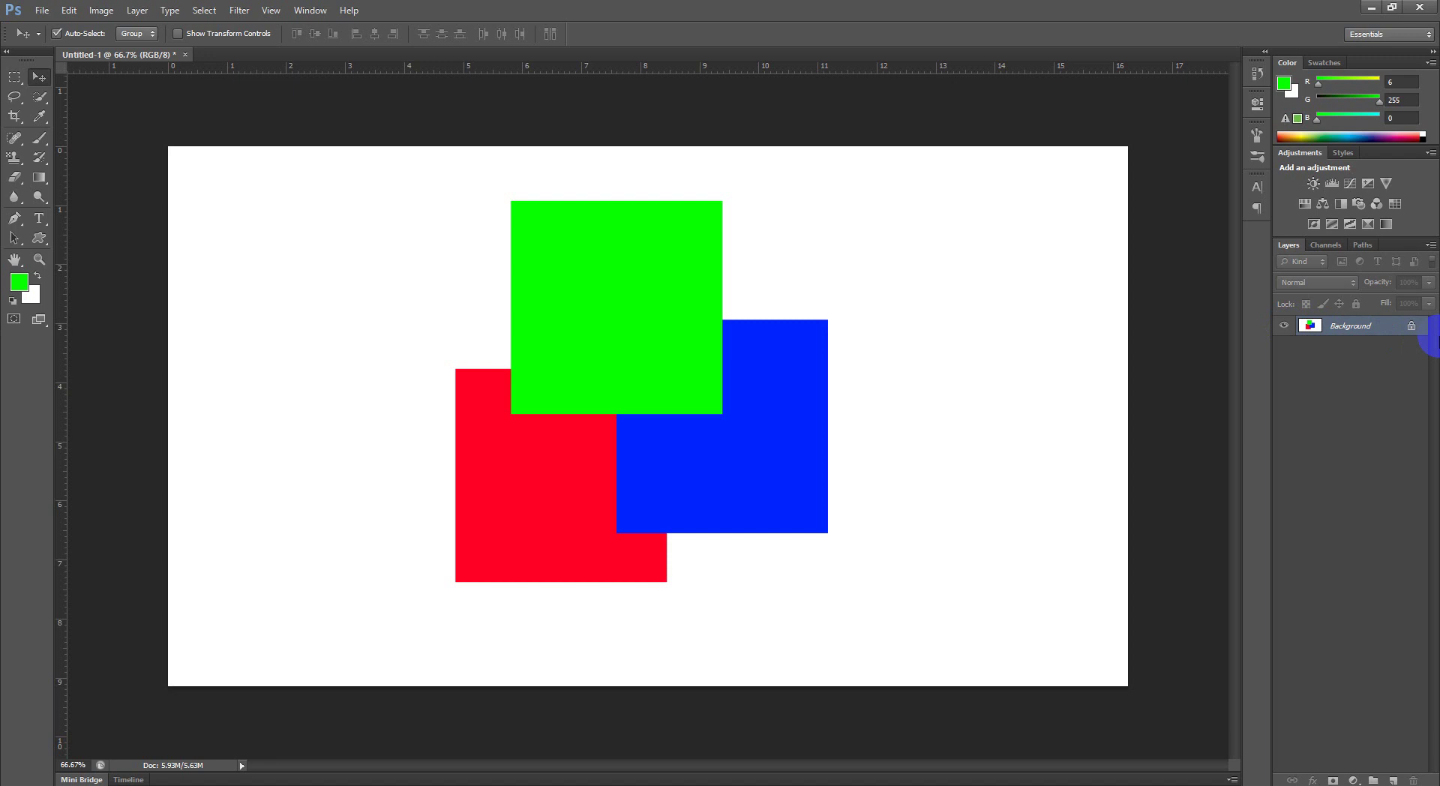
Step: Undo the flatten, close the Layer menu without merging, and deselect the rectangle layers
key(ctrl+z)
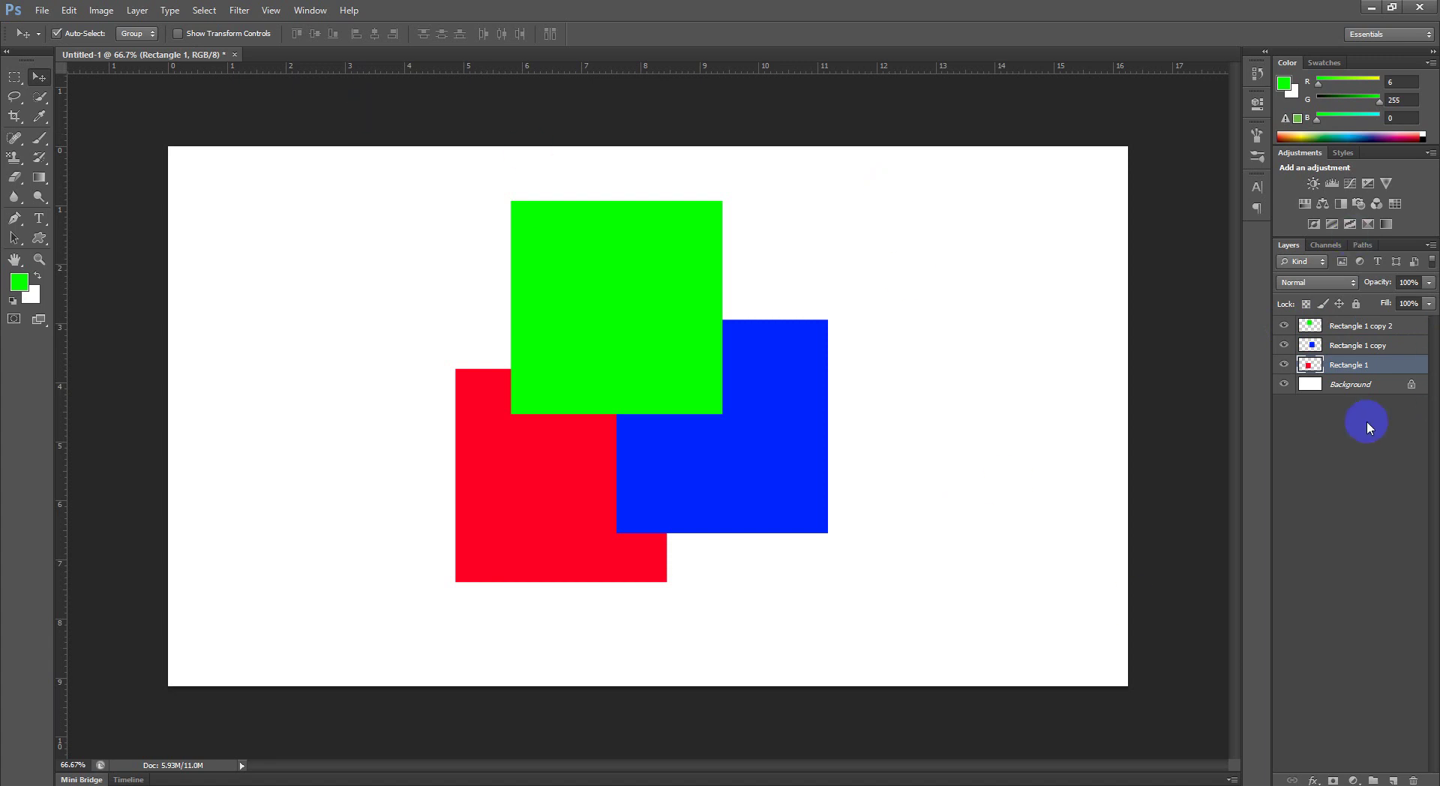
click(1387, 326)
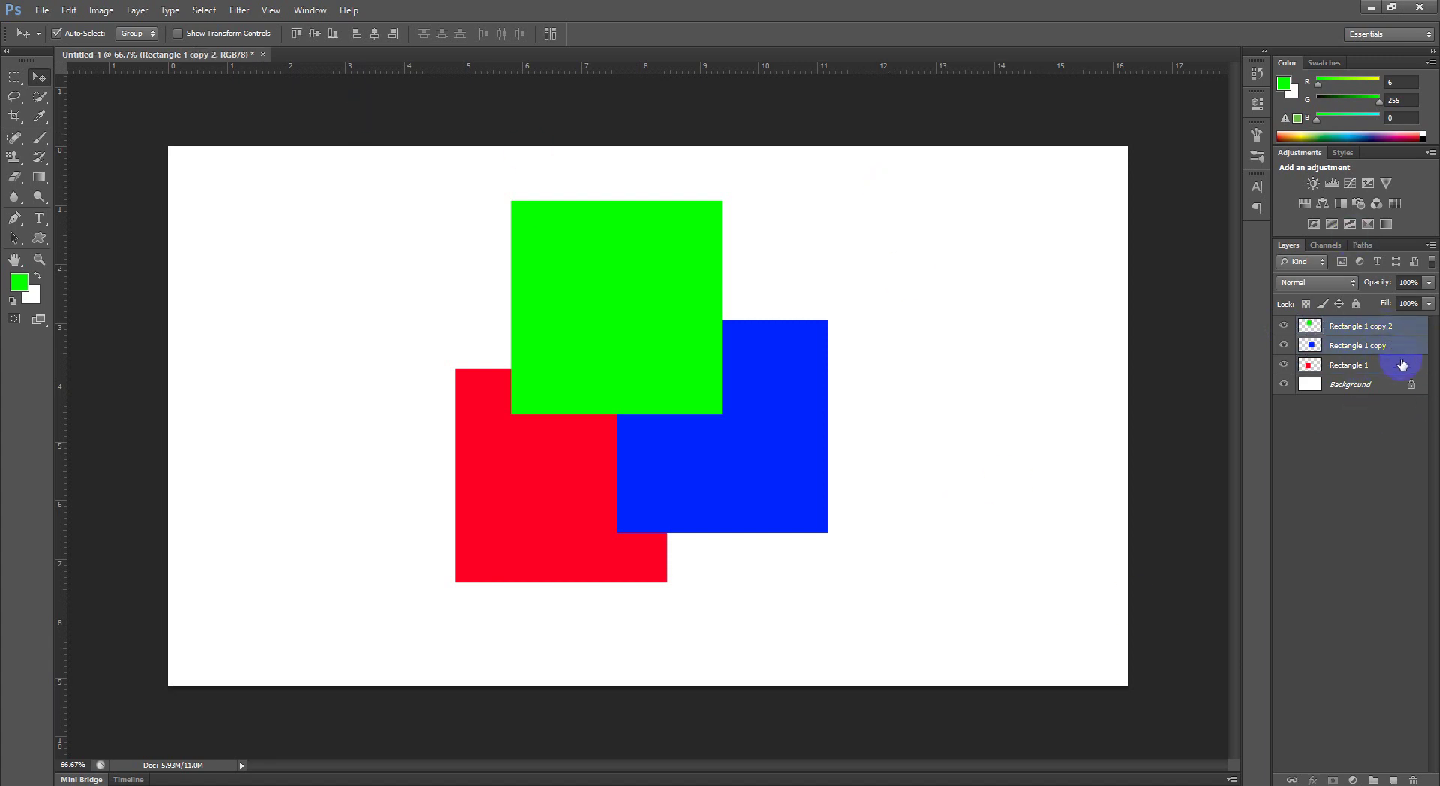
shift+click(1401, 363)
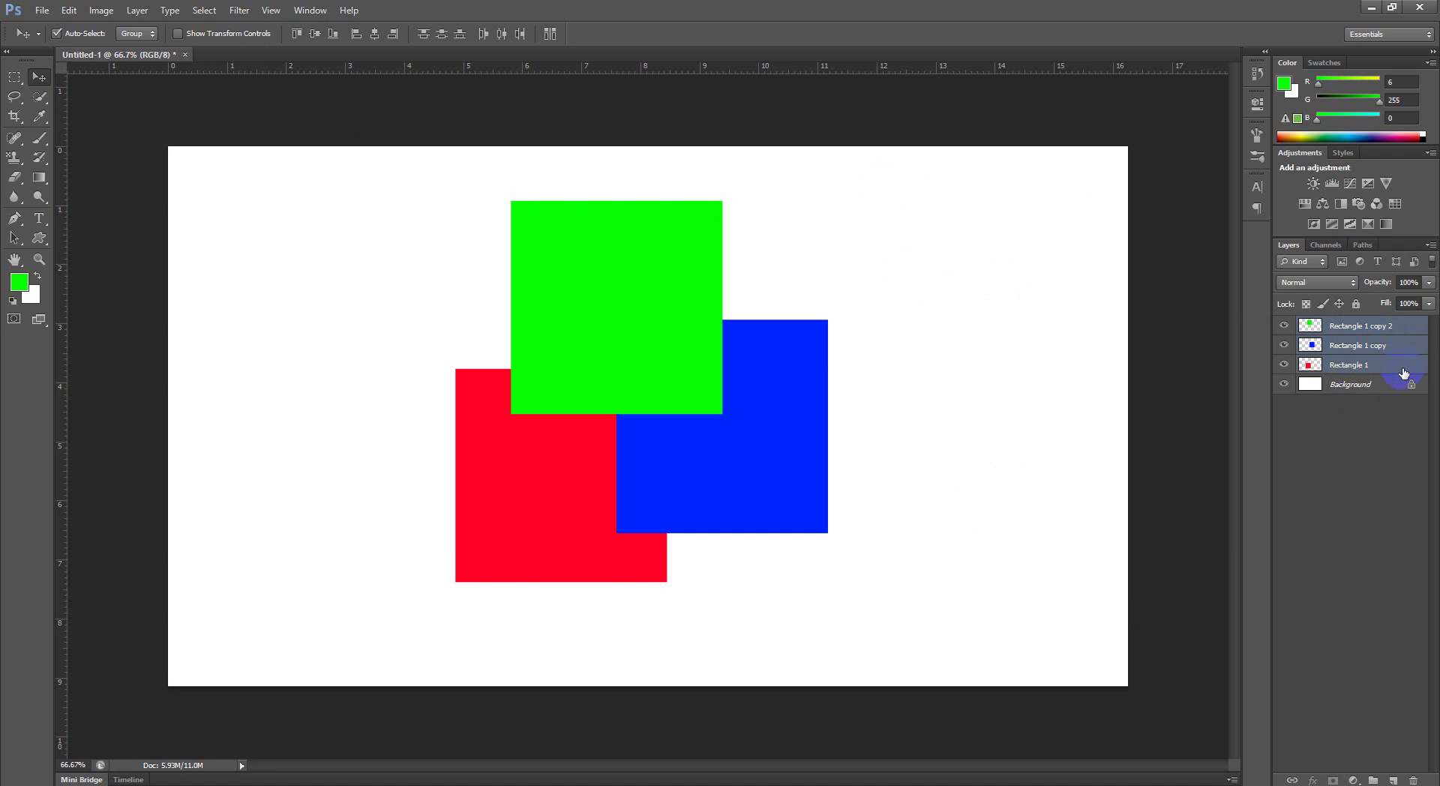
click(96, 11)
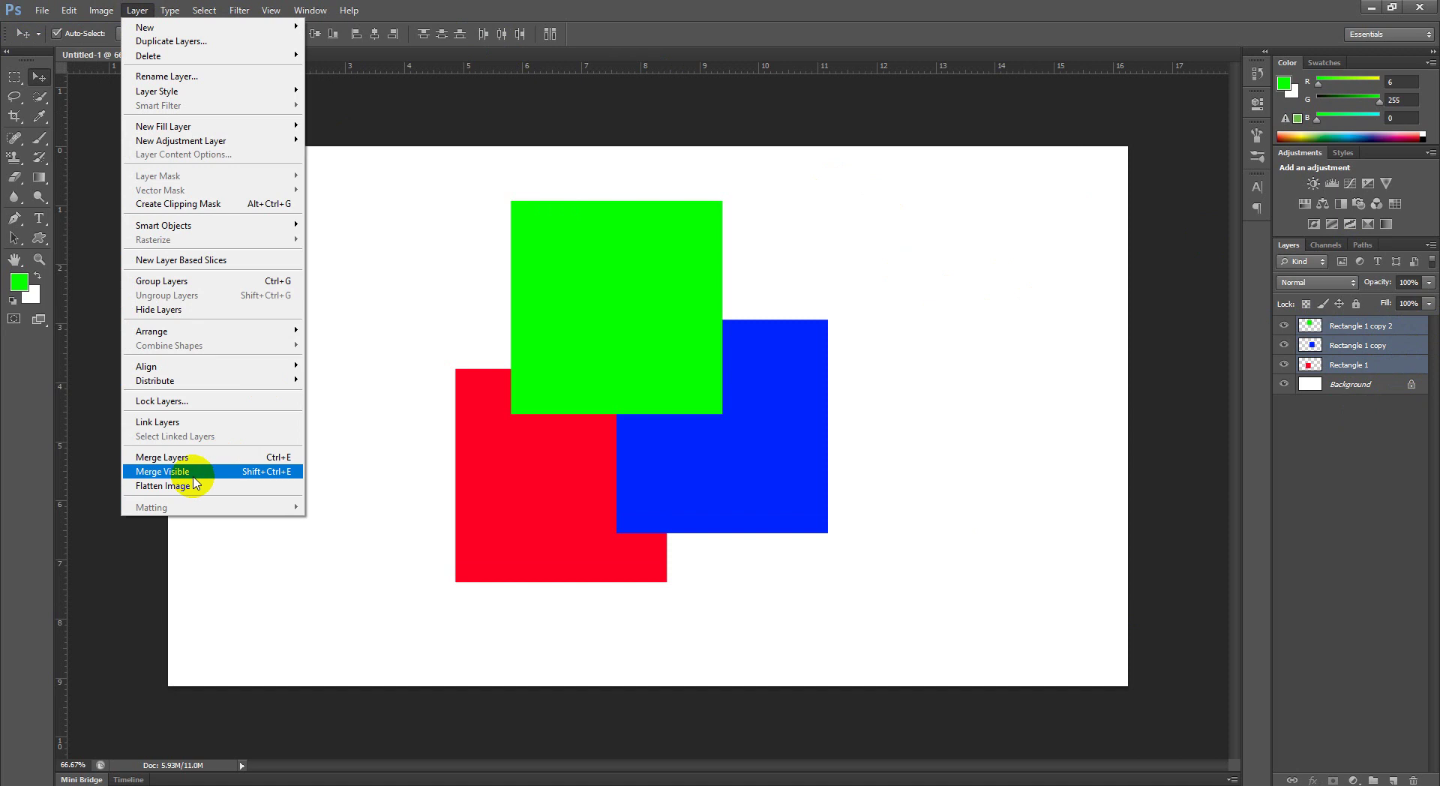
click(34, 498)
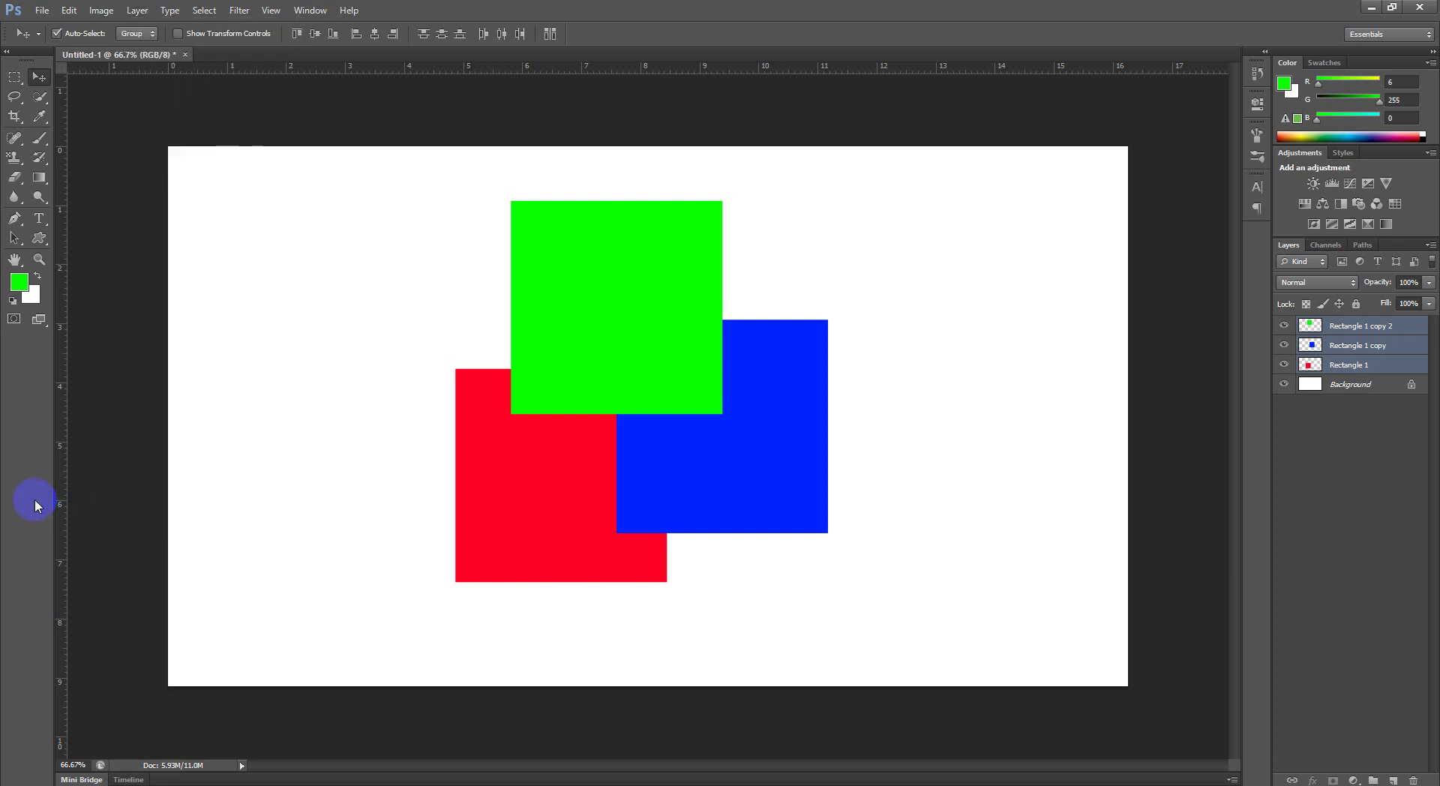
click(1365, 476)
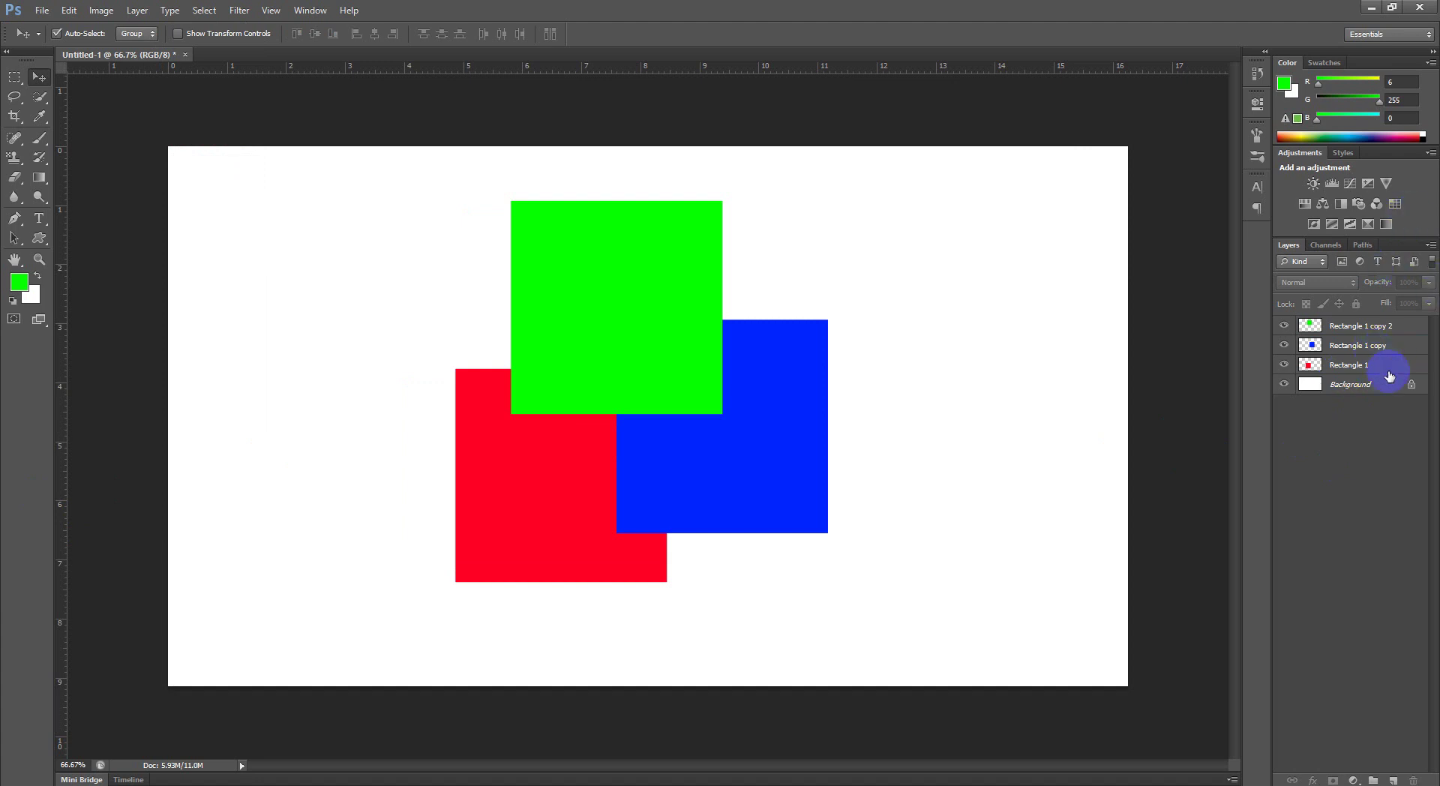
Step: Alt-drag a copy of the blue square to the lower right and fill it yellow
click(776, 461)
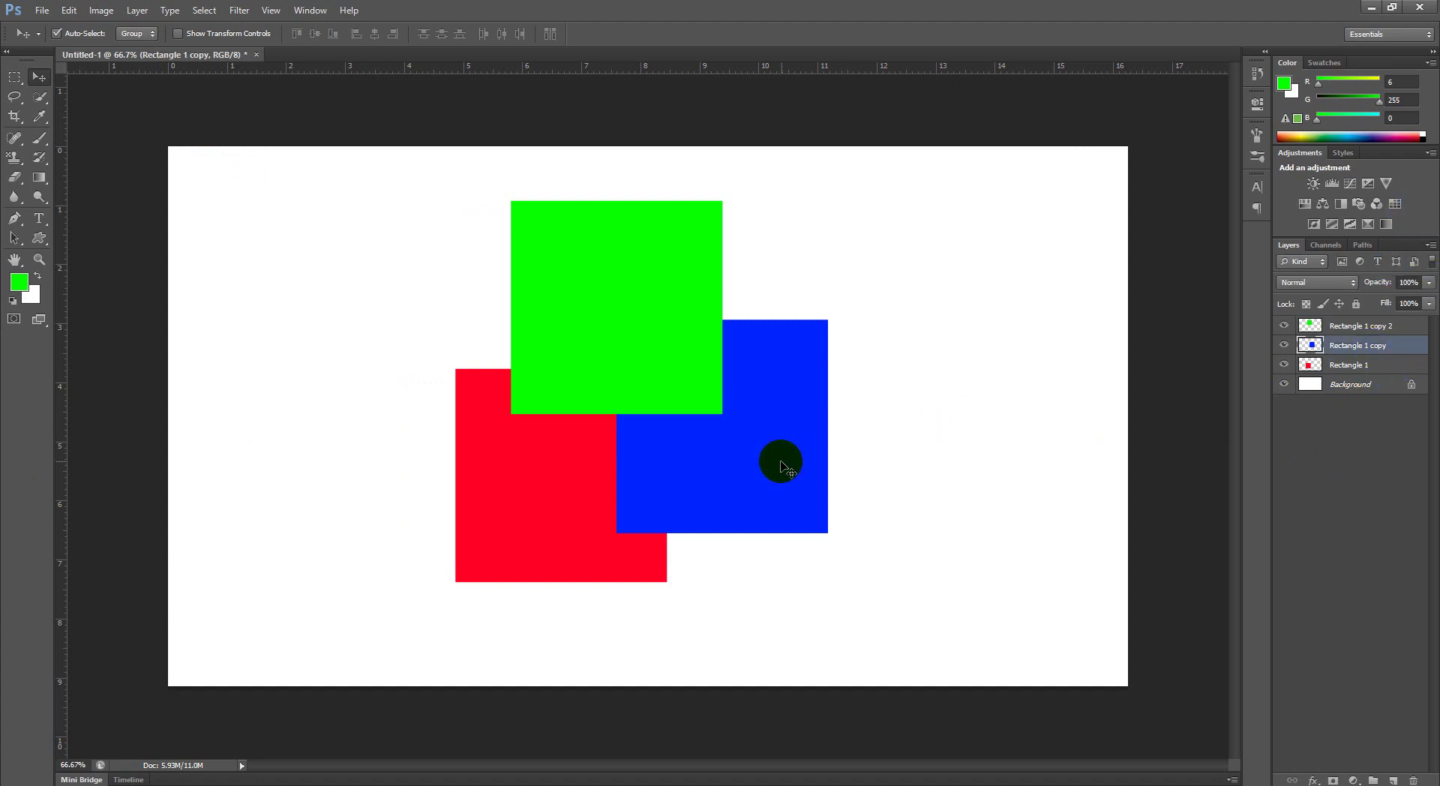
drag(776, 461, 896, 543)
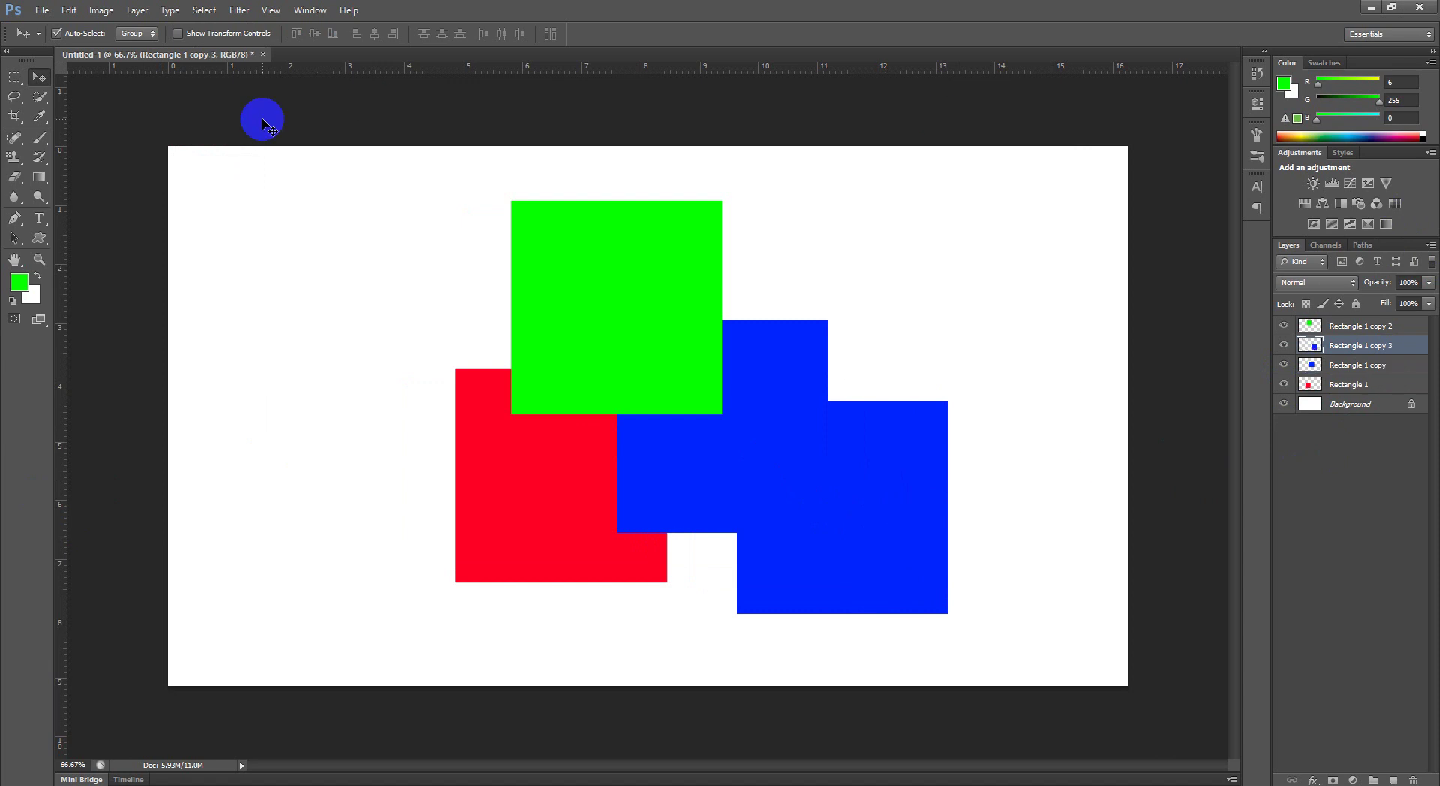
click(20, 280)
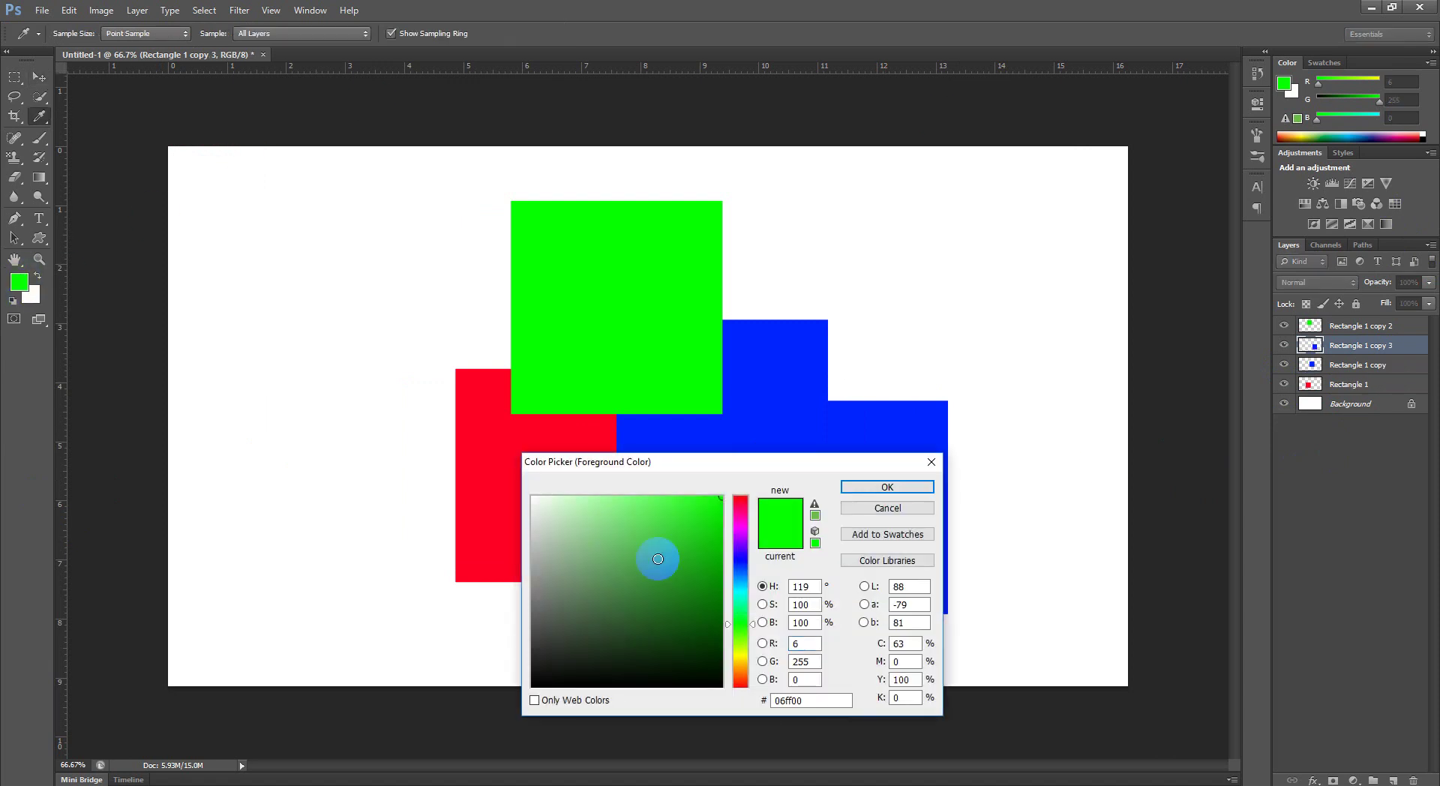
click(740, 658)
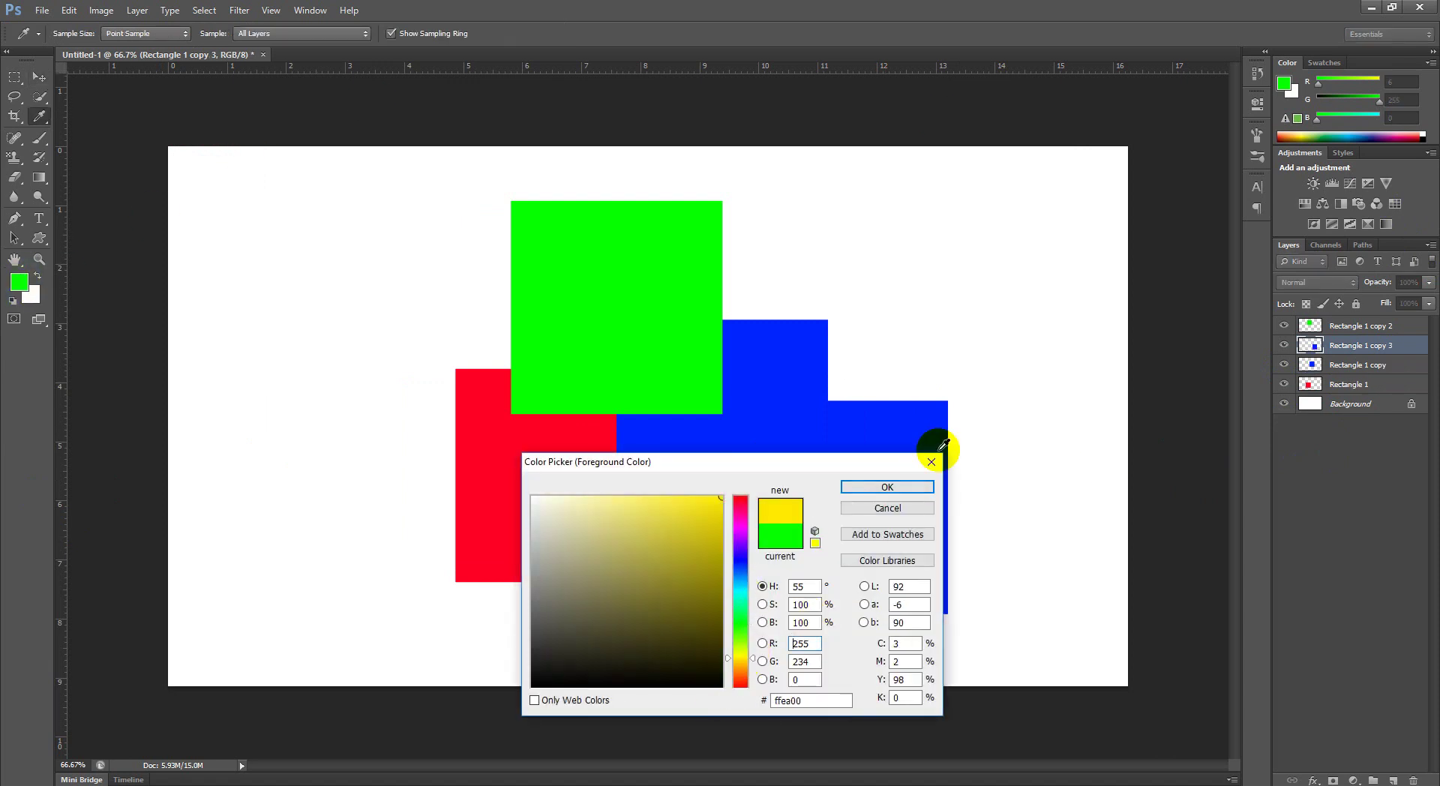
click(887, 487)
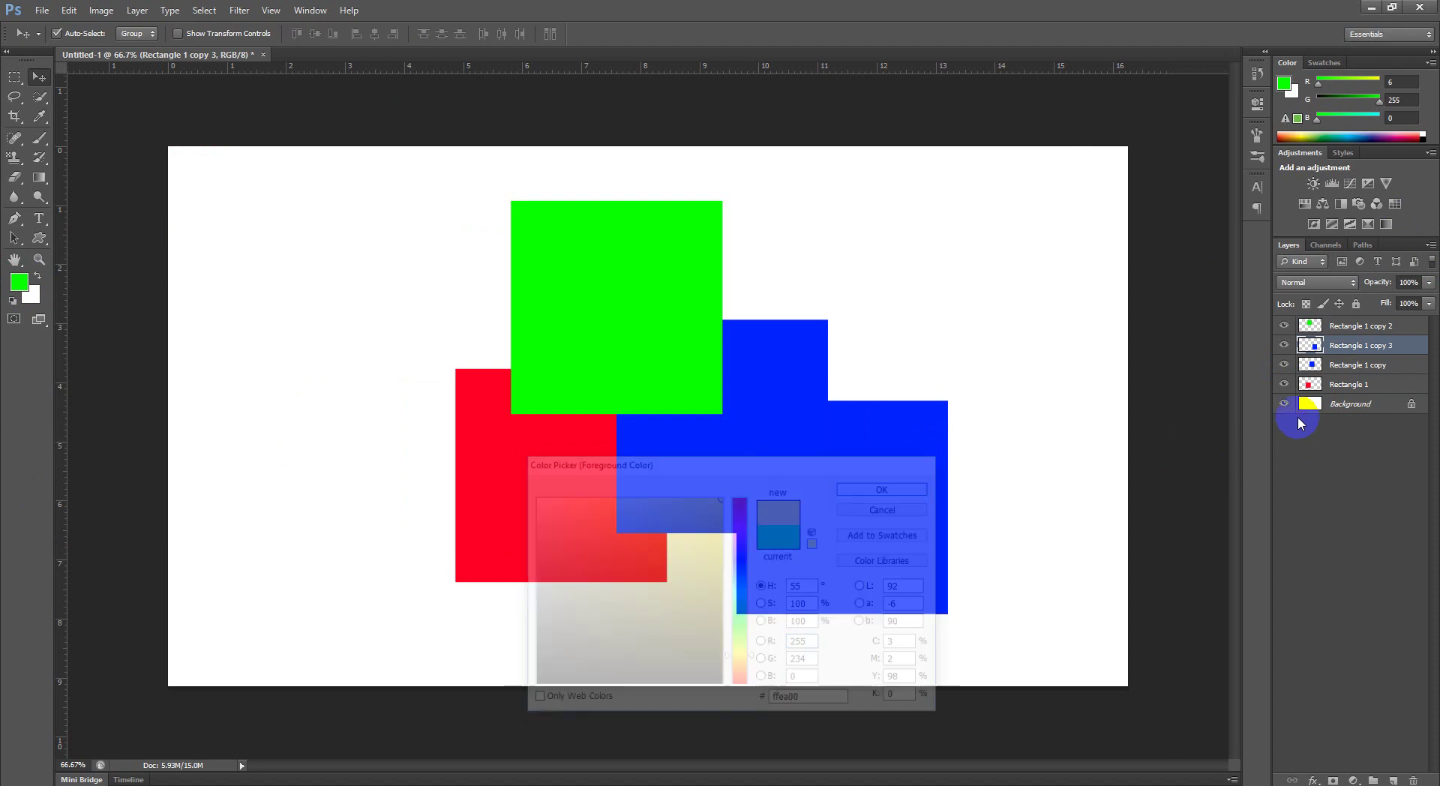
ctrl+click(1310, 346)
key(alt+BackSpace)
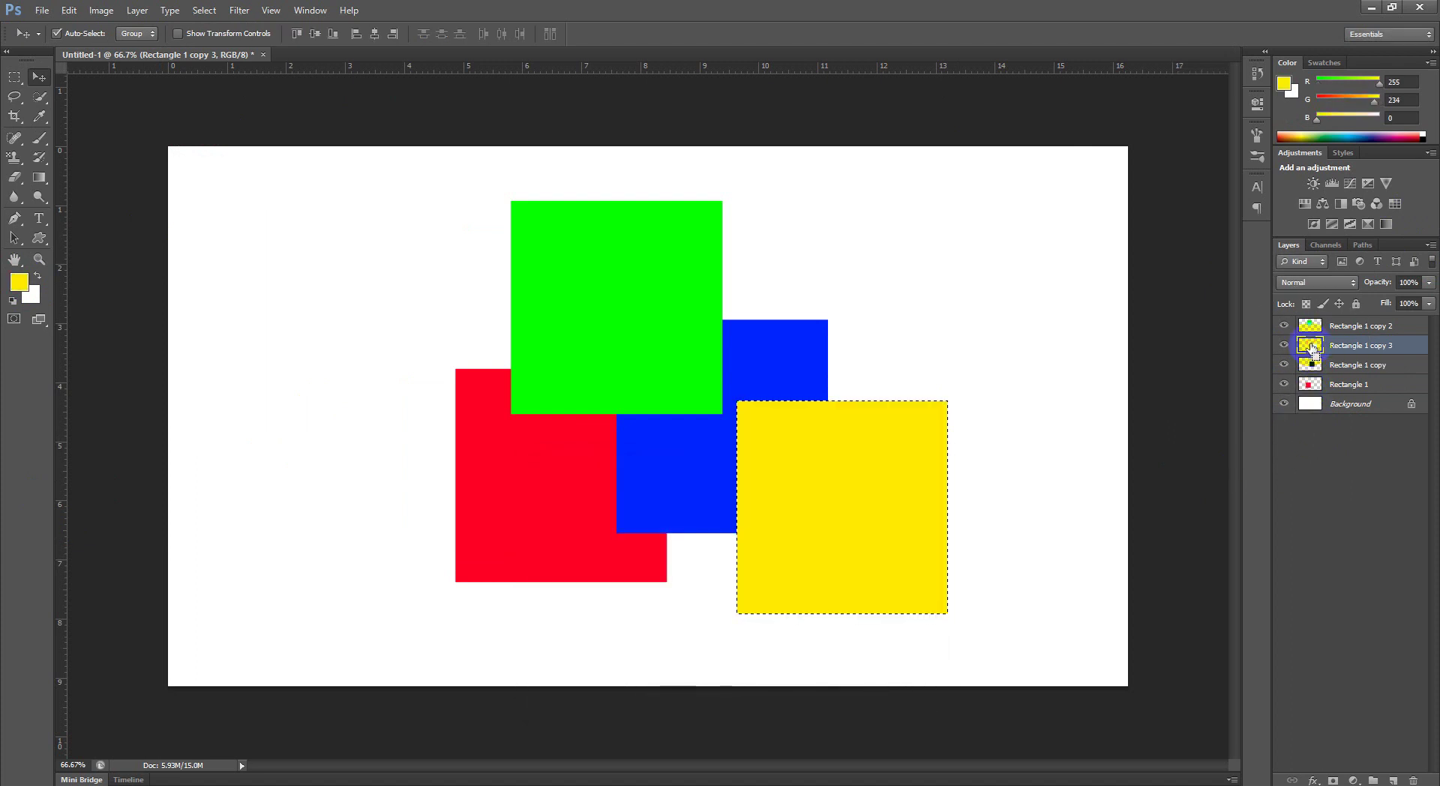
key(ctrl+d)
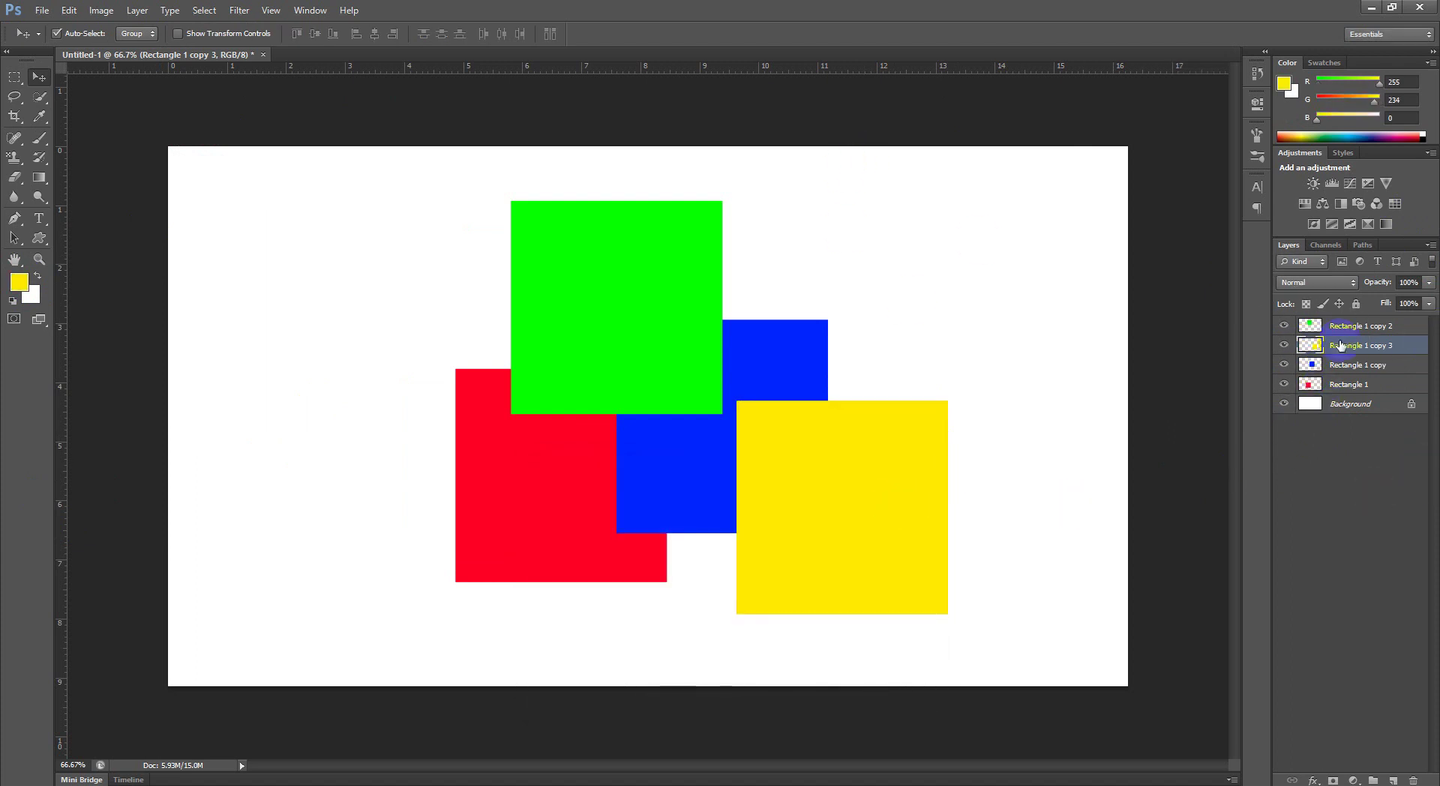
click(1284, 346)
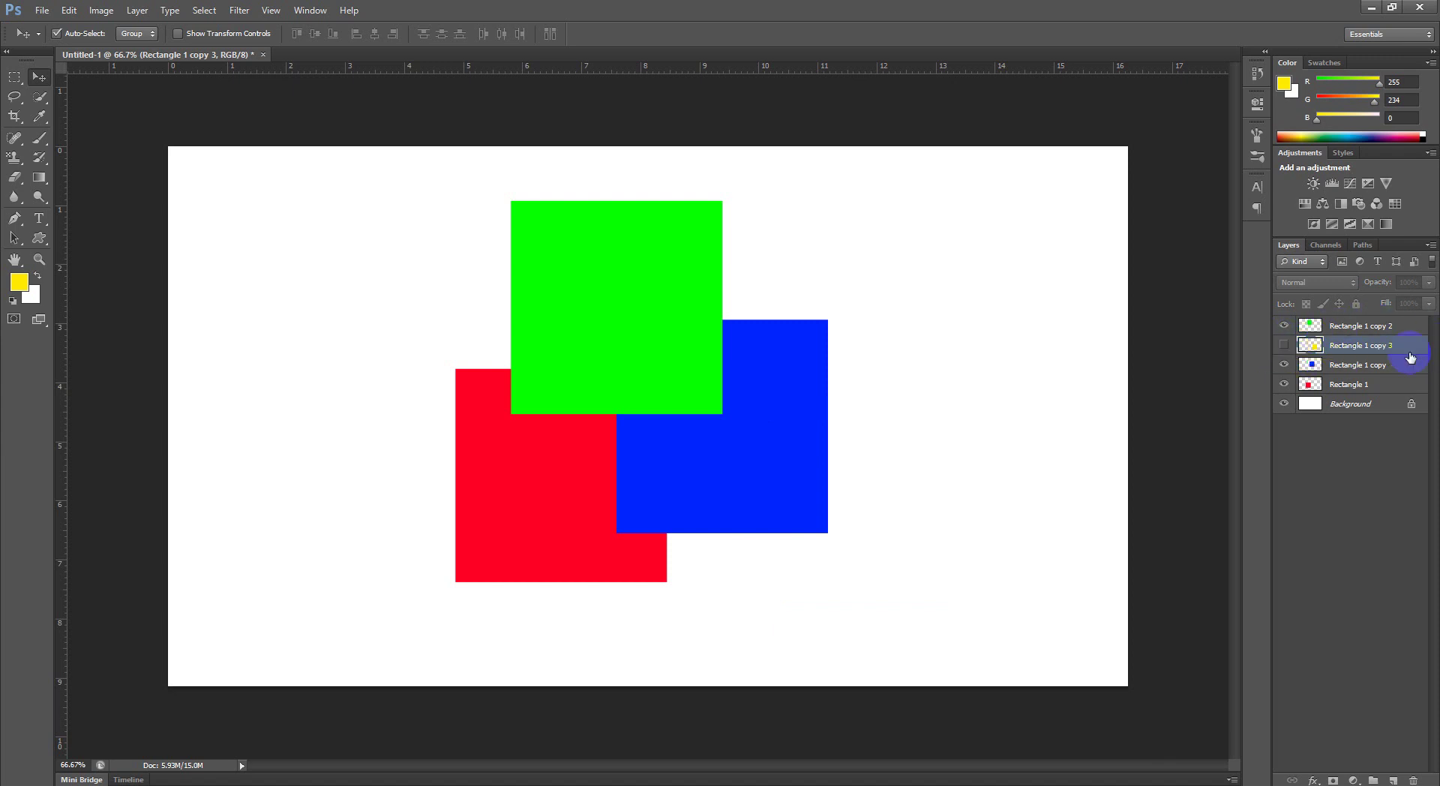
click(1372, 326)
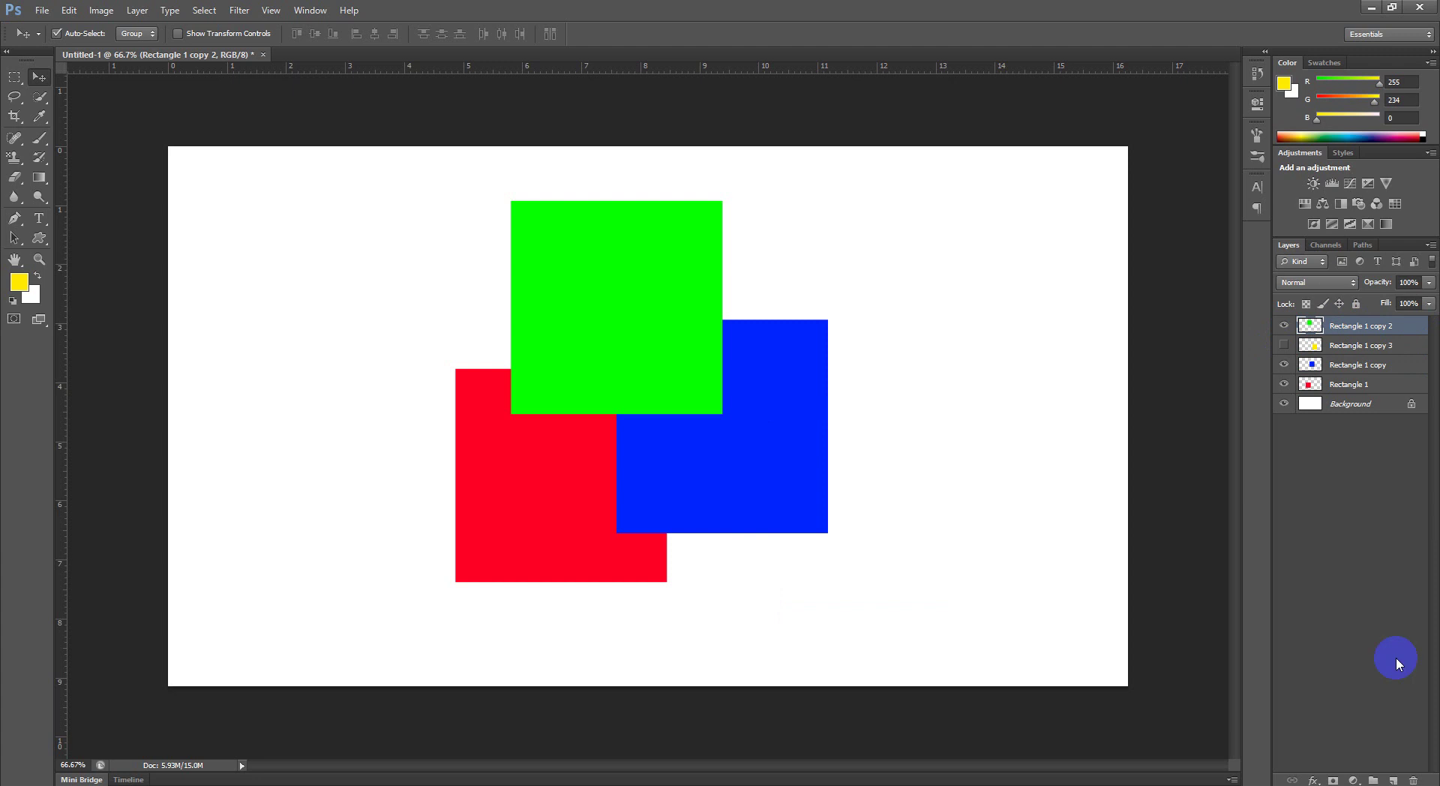
click(133, 12)
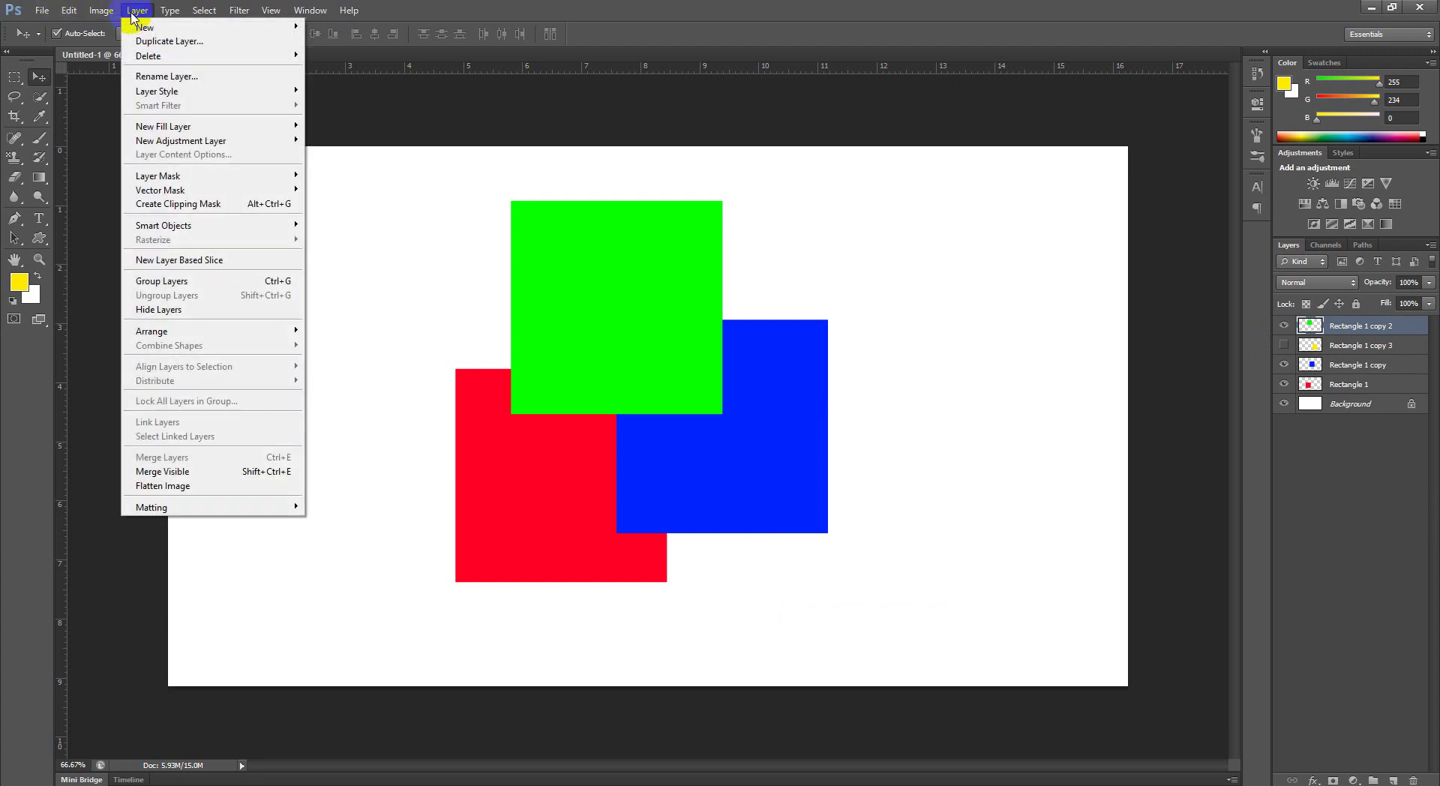
click(189, 472)
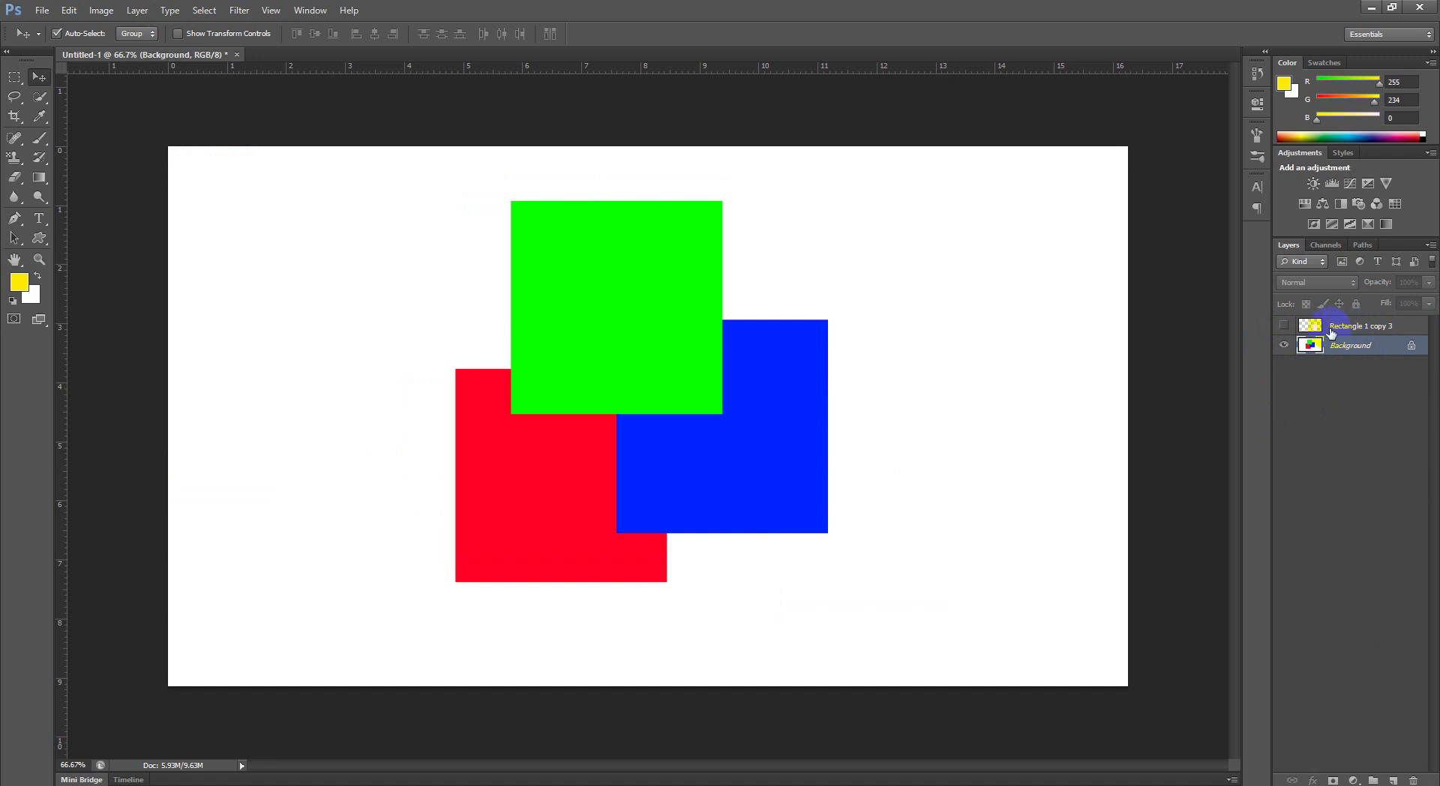
click(1284, 329)
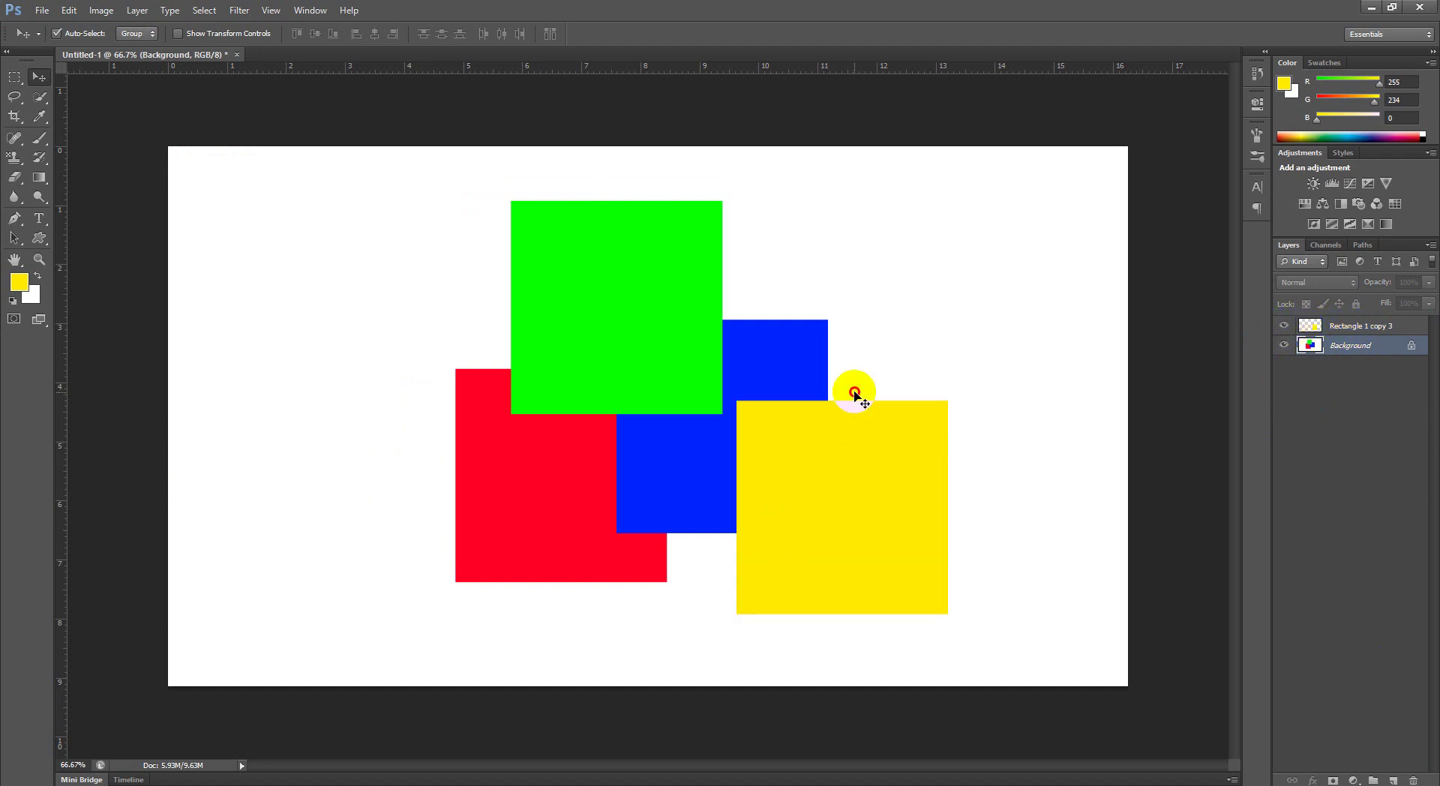
mouse_move(873, 435)
mouse_down()
mouse_move(975, 295)
mouse_move(984, 323)
mouse_up()
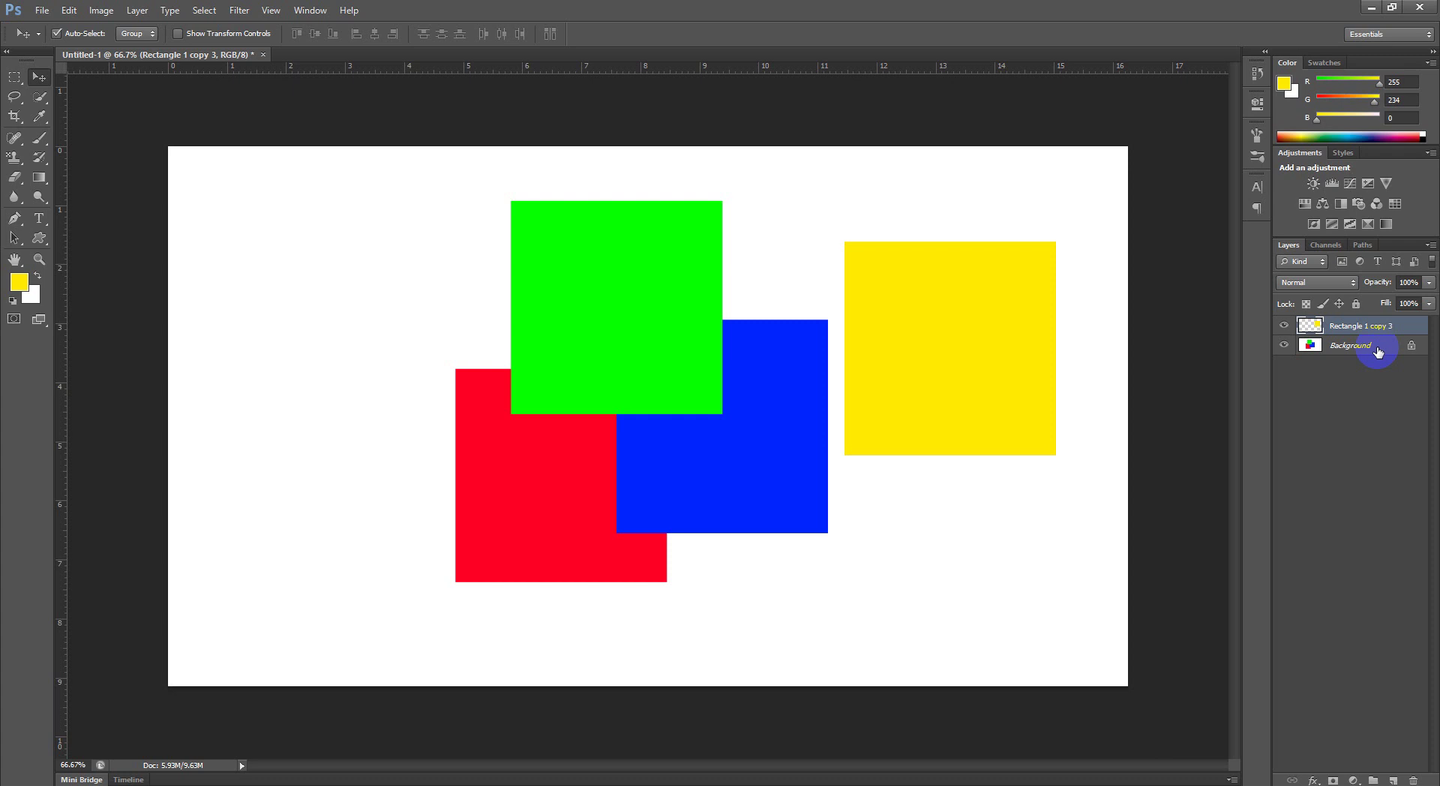
click(1319, 331)
drag(1318, 332, 1320, 336)
mouse_move(950, 348)
mouse_down()
mouse_move(970, 441)
mouse_move(842, 507)
mouse_up()
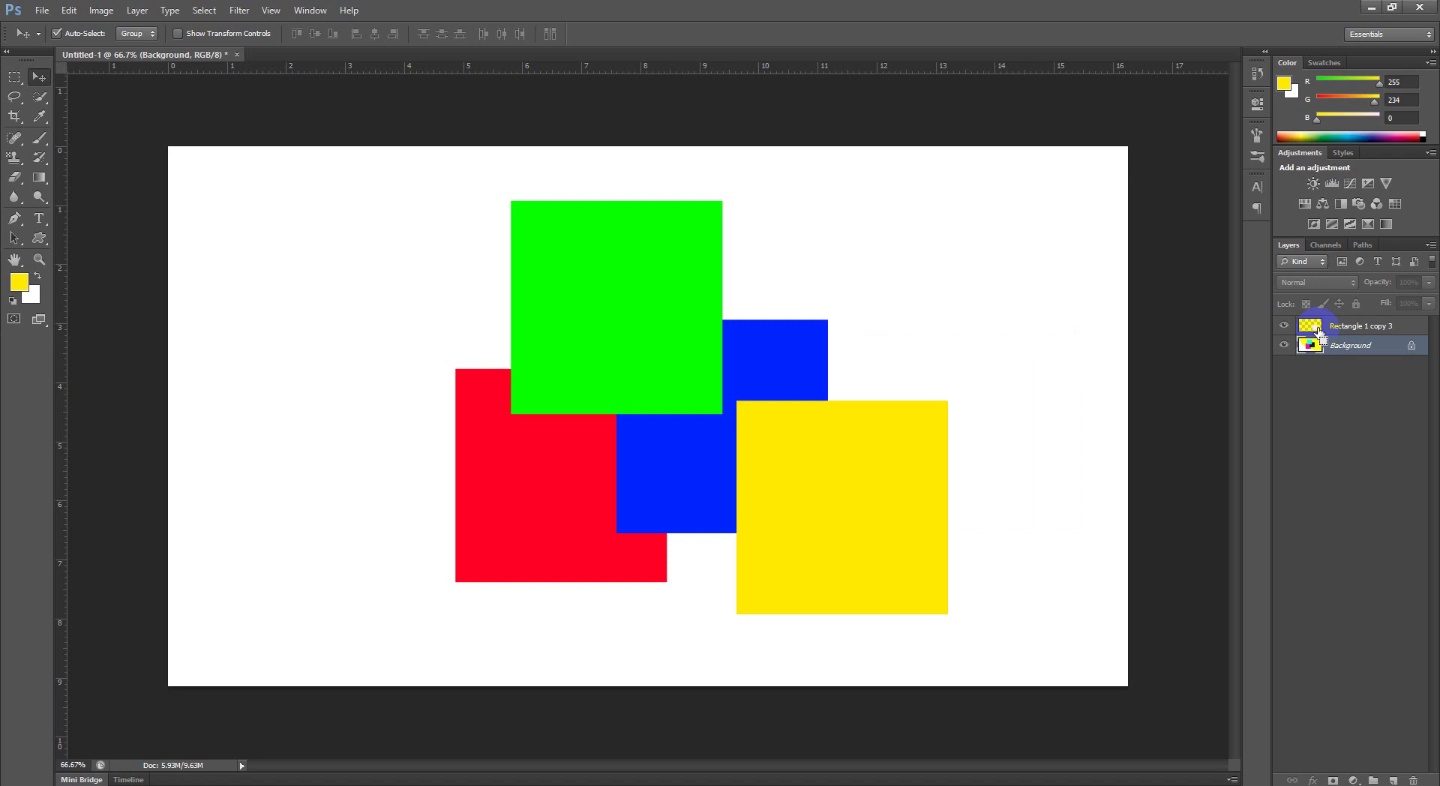
click(1320, 332)
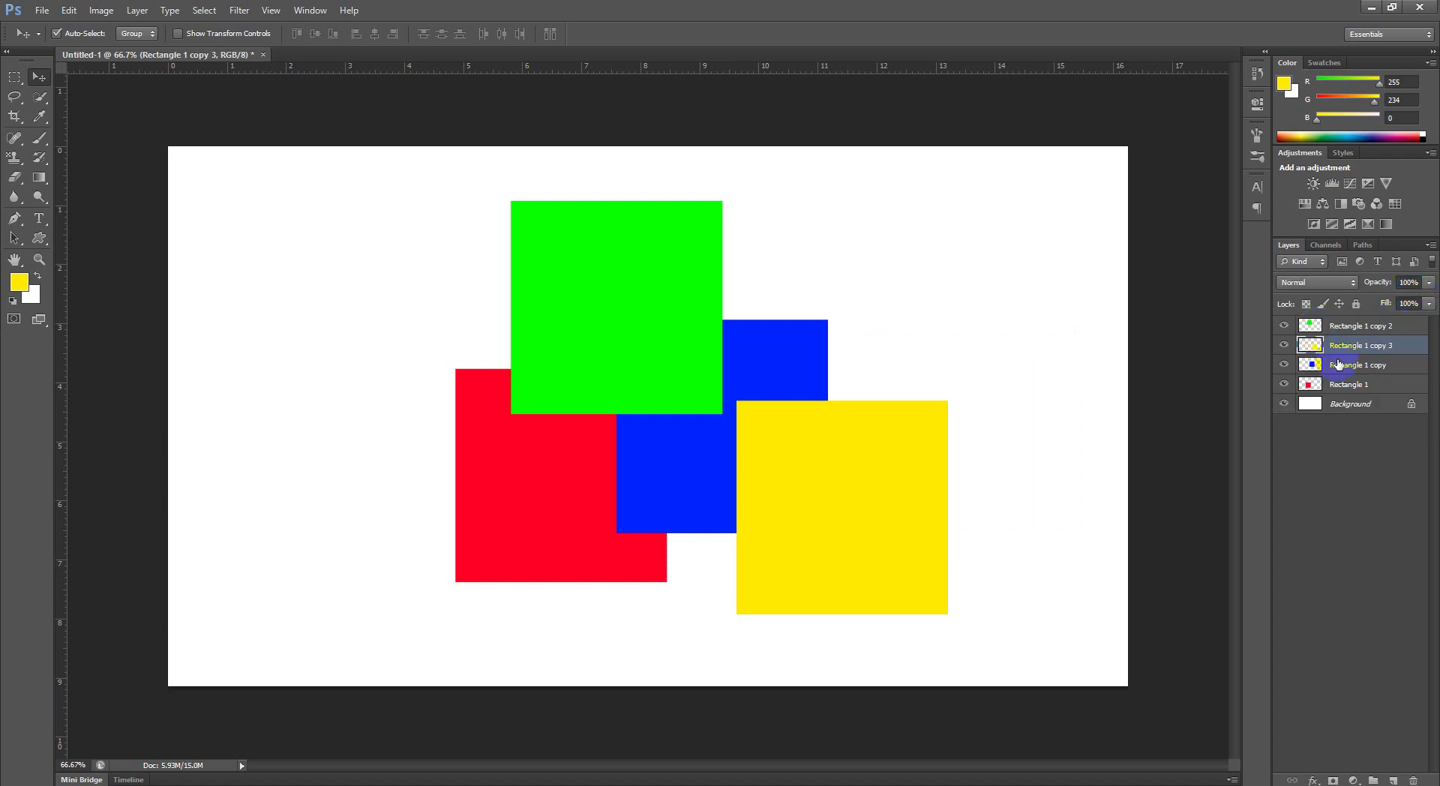
click(1362, 491)
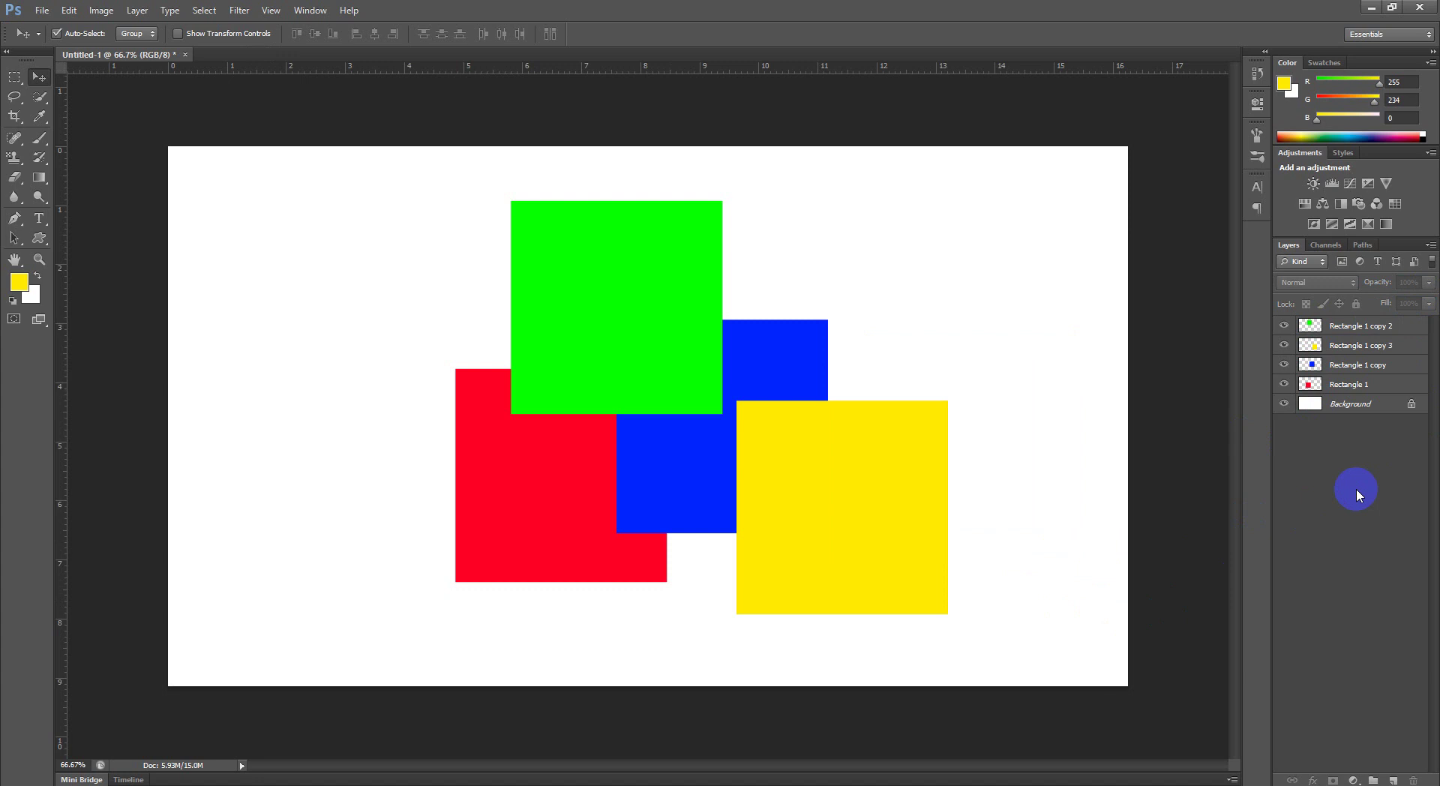
key(ctrl+alt+shift+e)
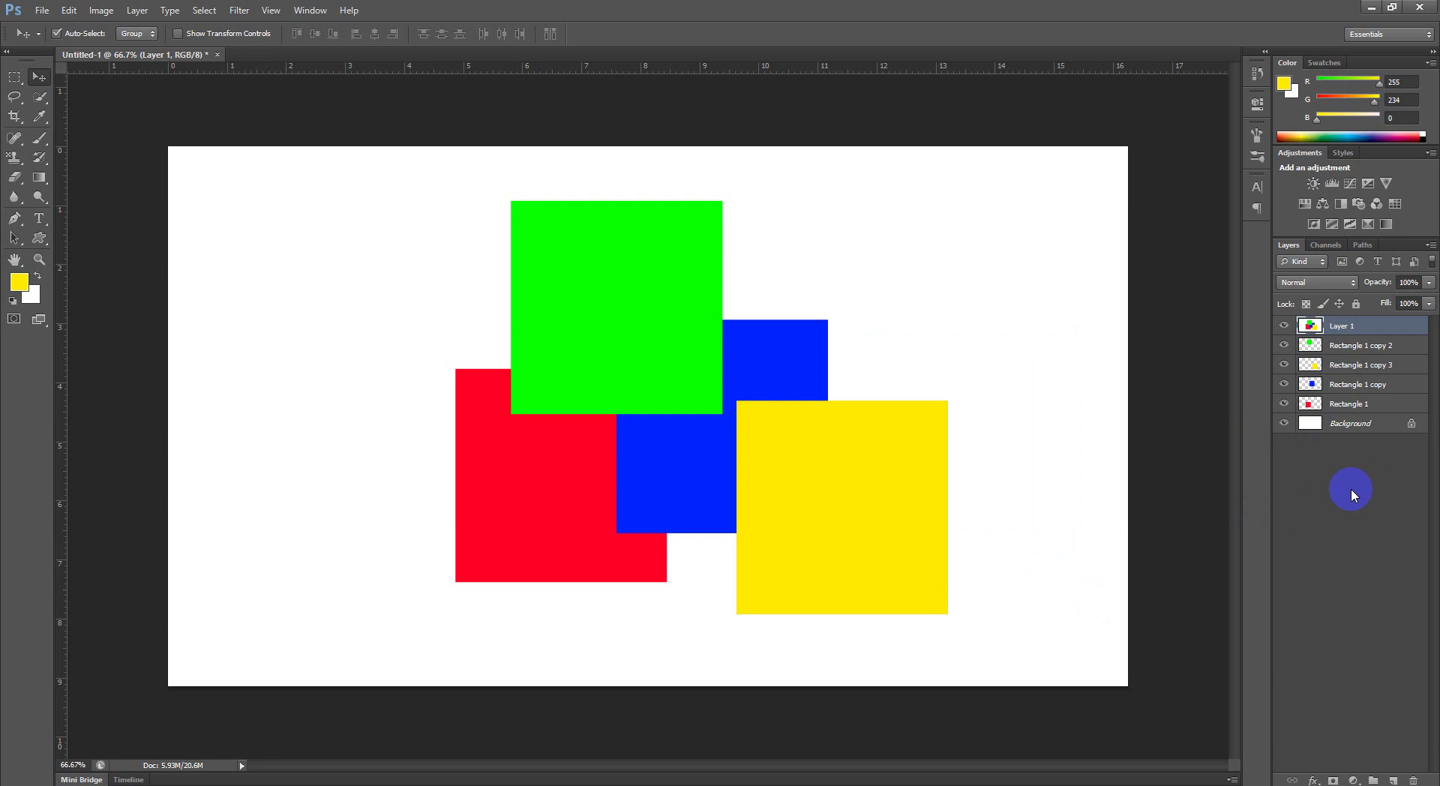
click(1320, 324)
drag(1320, 326, 1318, 331)
key(Delete)
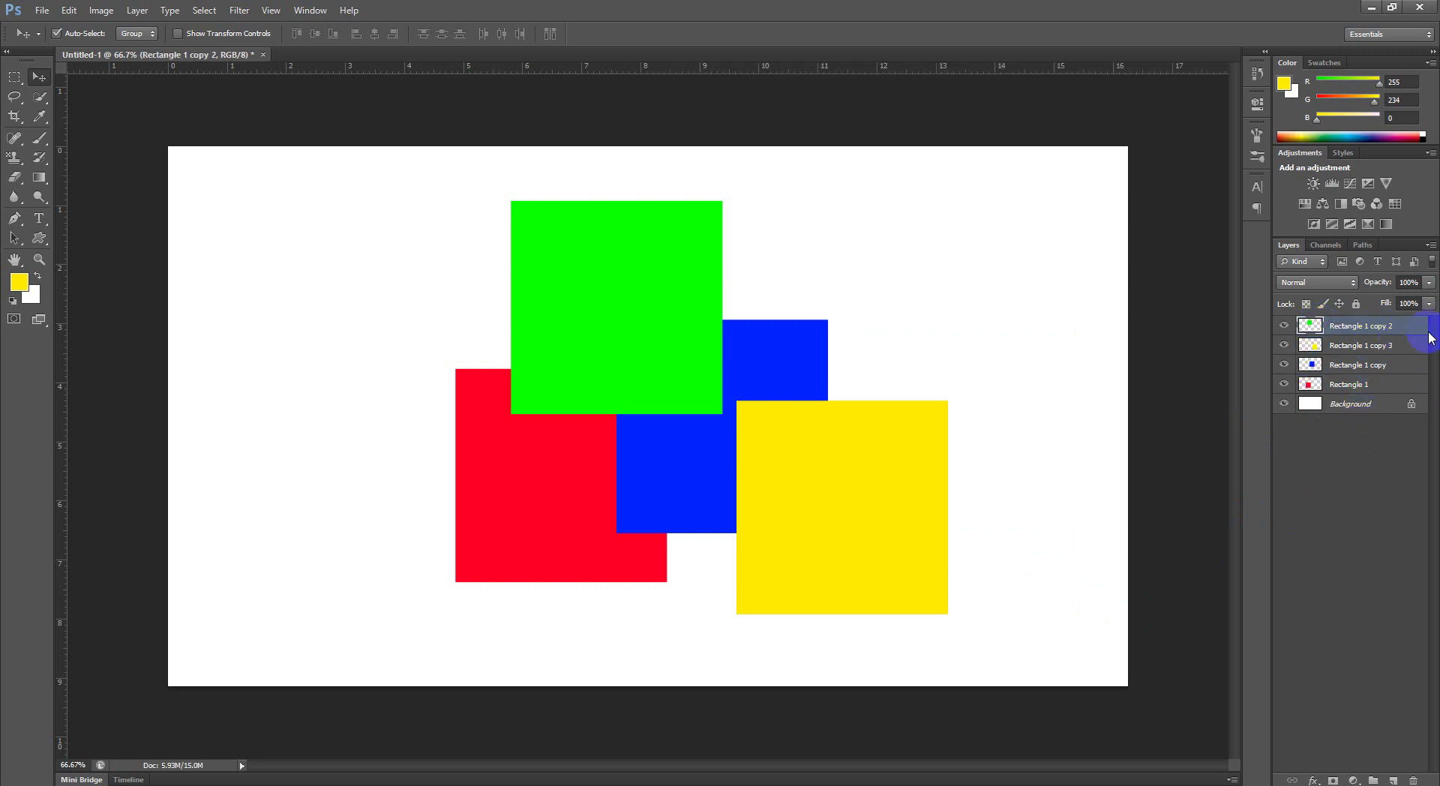
click(1387, 364)
click(1391, 341)
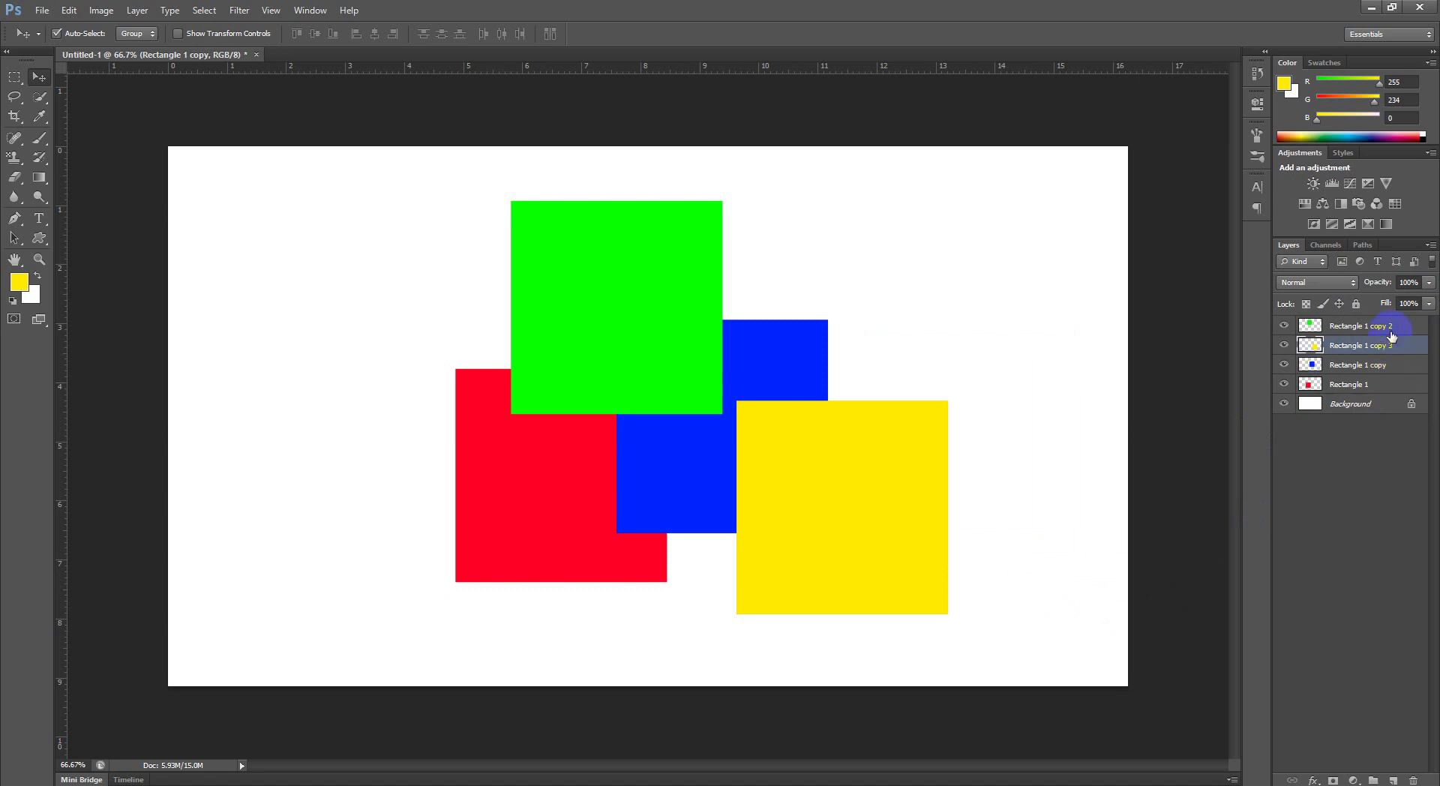
click(1387, 325)
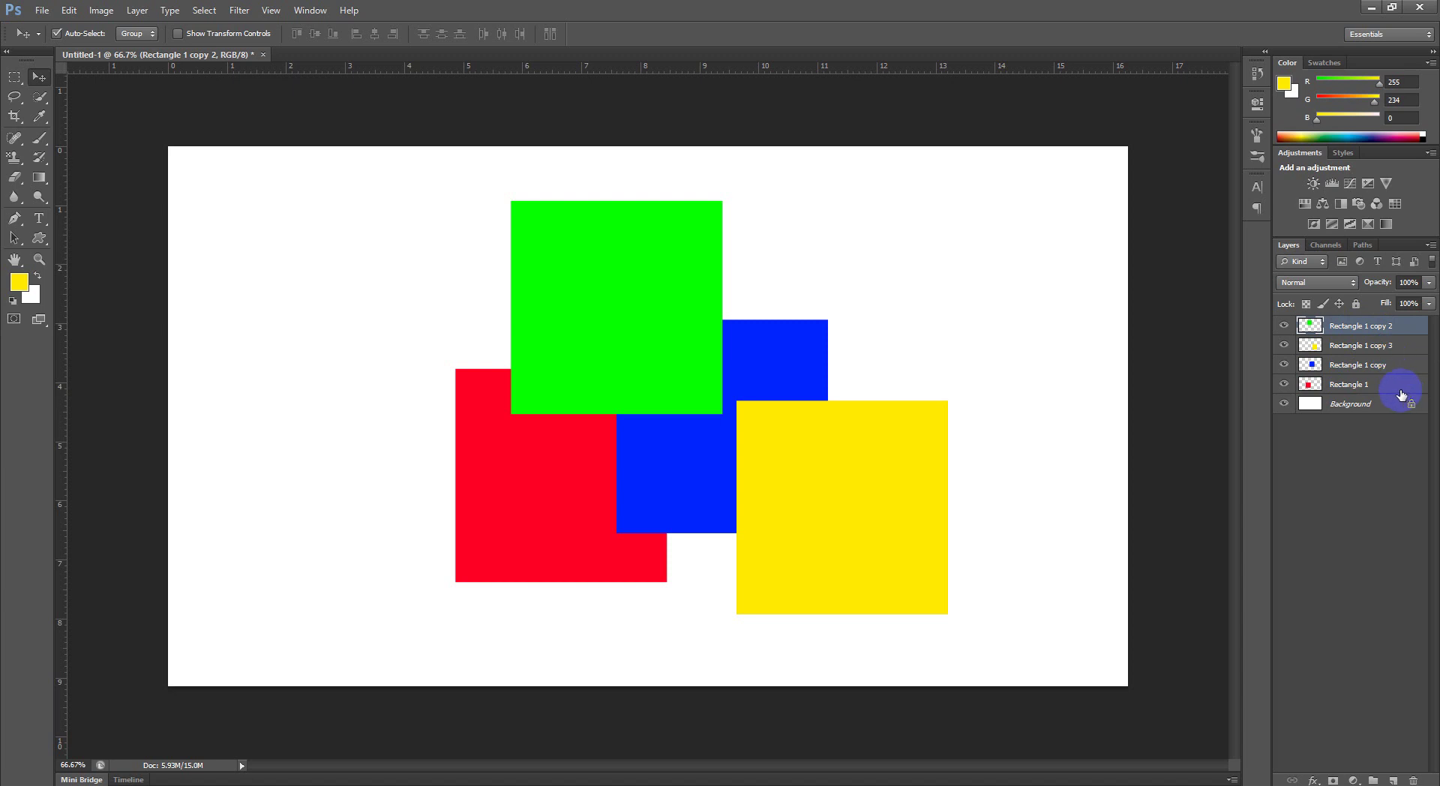
Step: Stamp all visible square layers into a merged Layer 1 with Ctrl+Alt+Shift+E
ctrl+click(1410, 348)
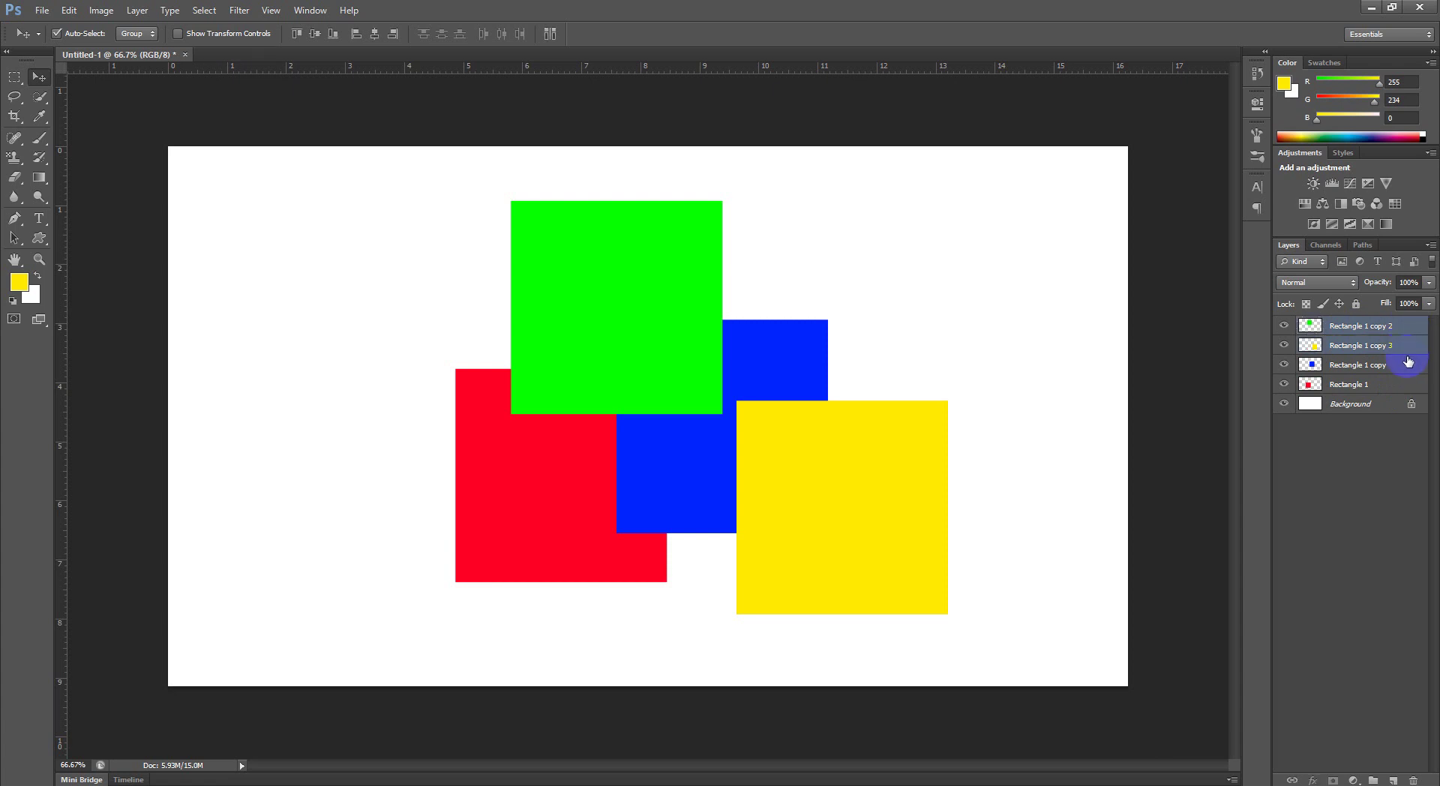
ctrl+click(1380, 385)
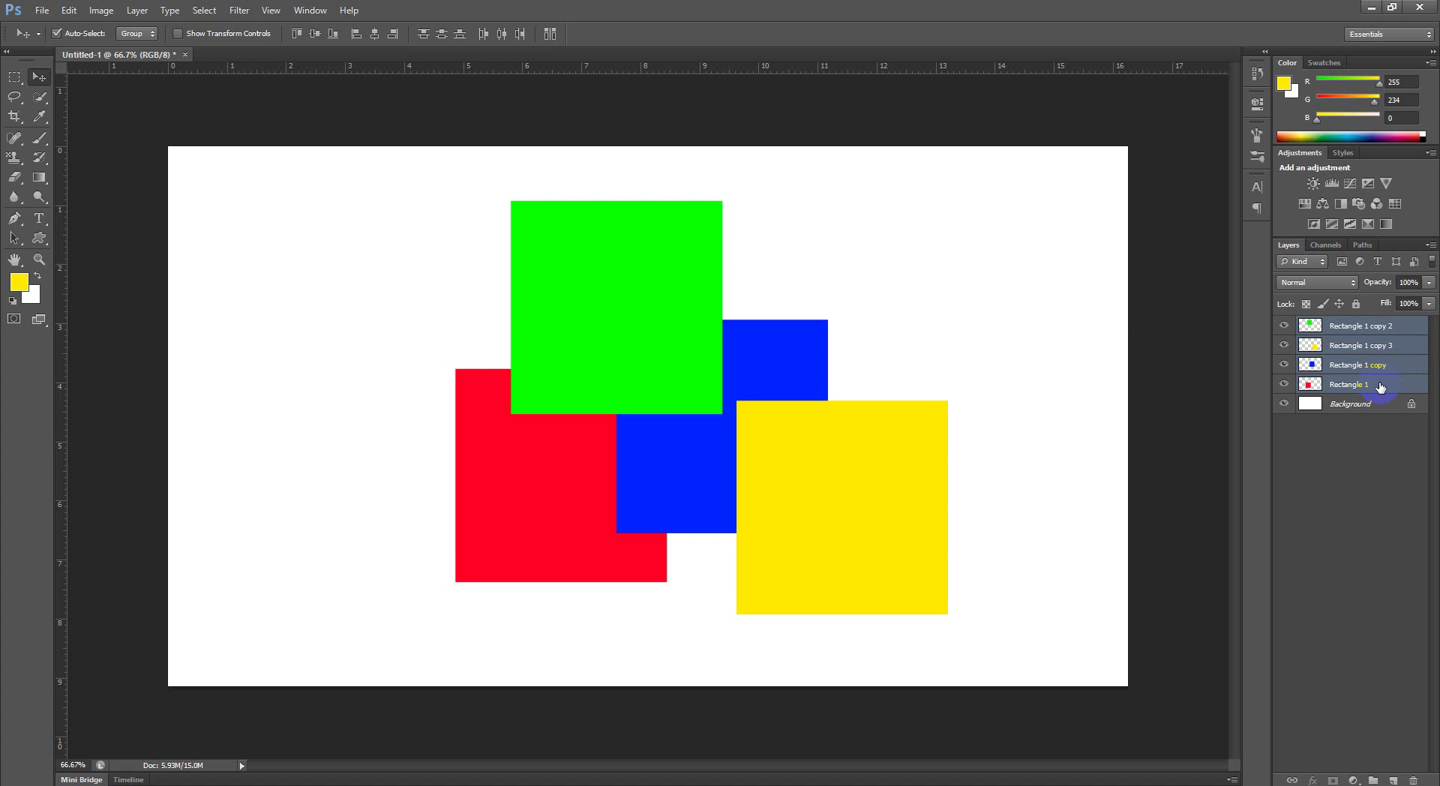
key(ctrl+shift+alt+e)
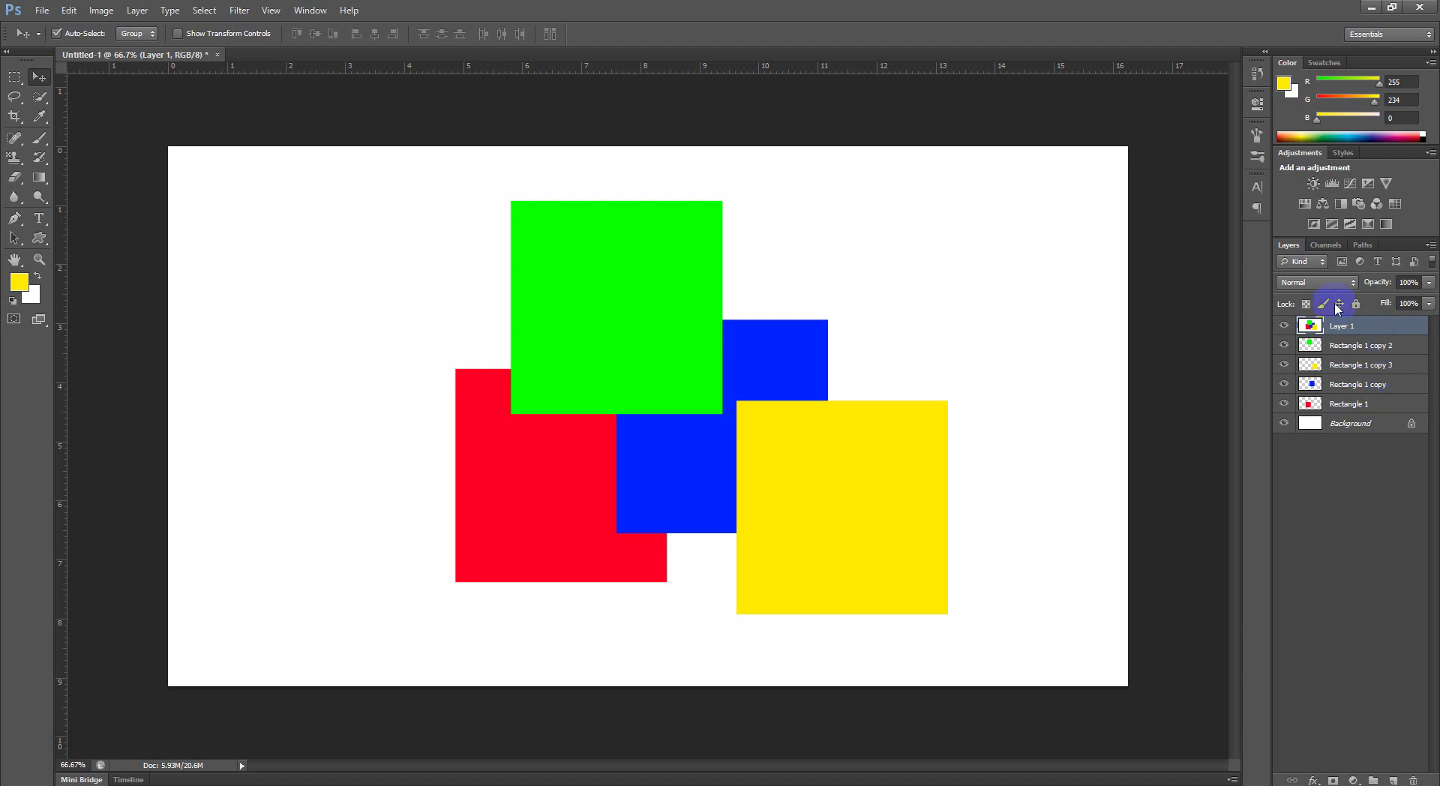
Step: Toggle the layer eye icons to compare merged Layer 1 against the original rectangle layers
click(1284, 345)
click(1283, 364)
click(1283, 384)
click(1283, 403)
click(1284, 326)
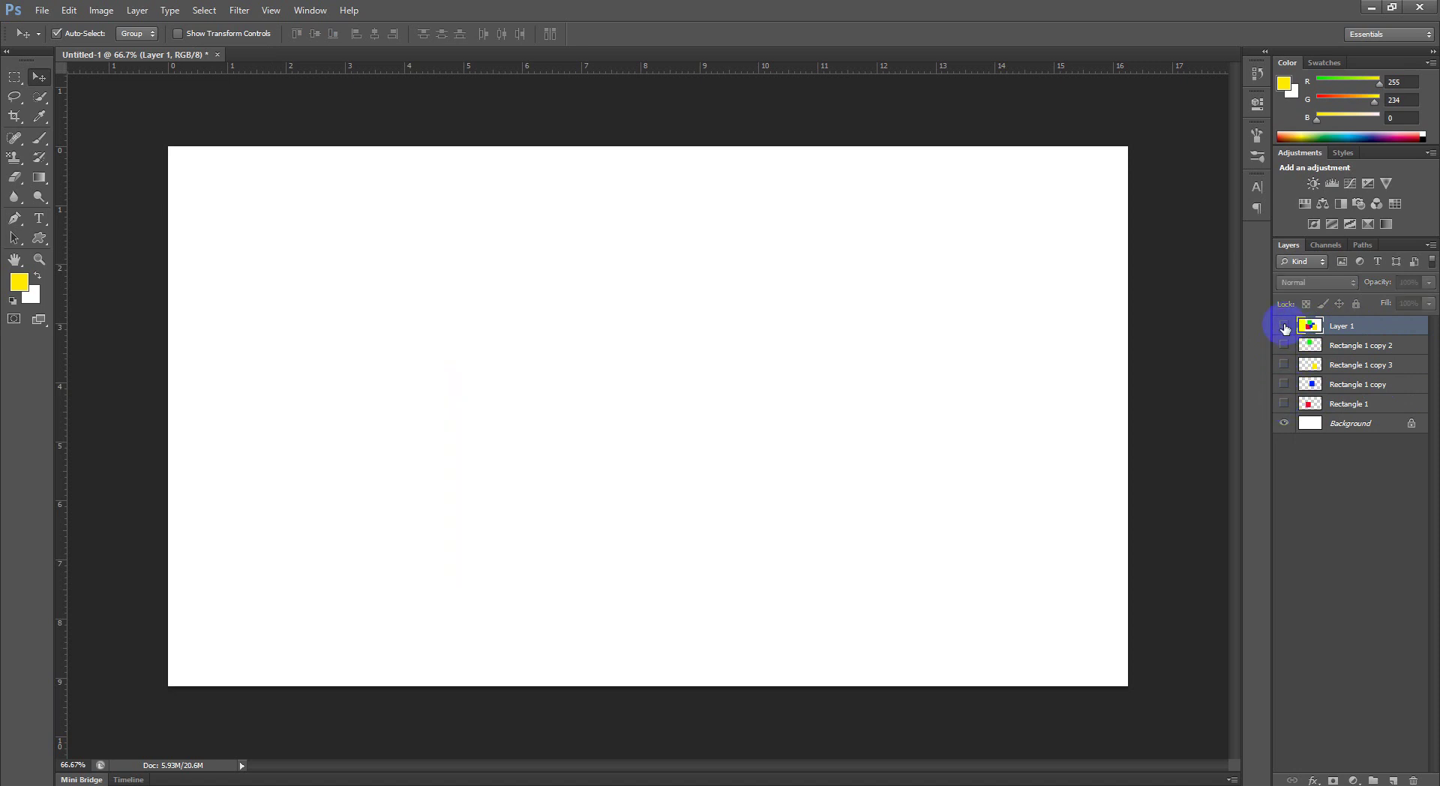
click(1284, 327)
click(1284, 326)
click(1284, 326)
click(1283, 345)
click(1284, 384)
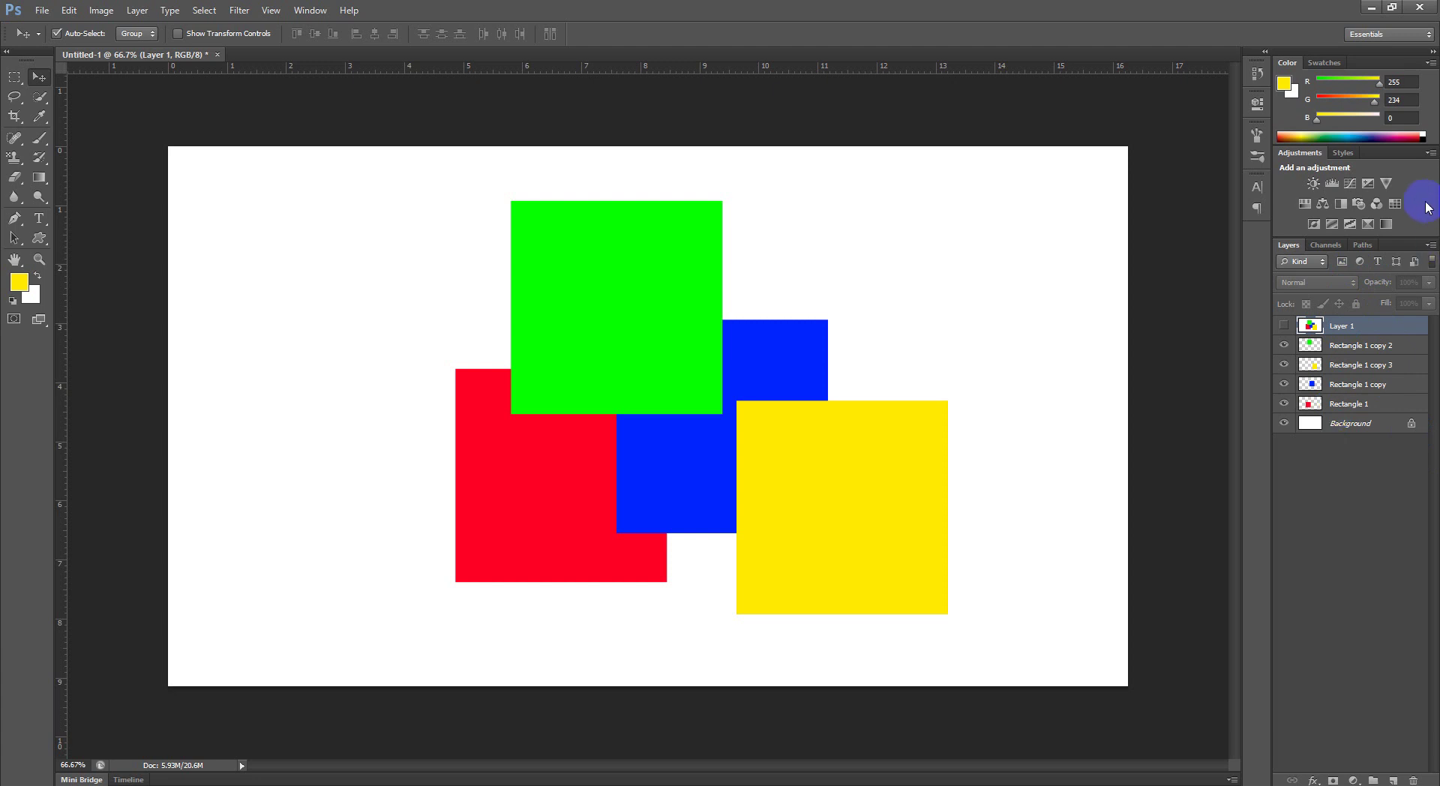
Step: Browse the File menu and dismiss the New document dialog without creating anything
click(46, 12)
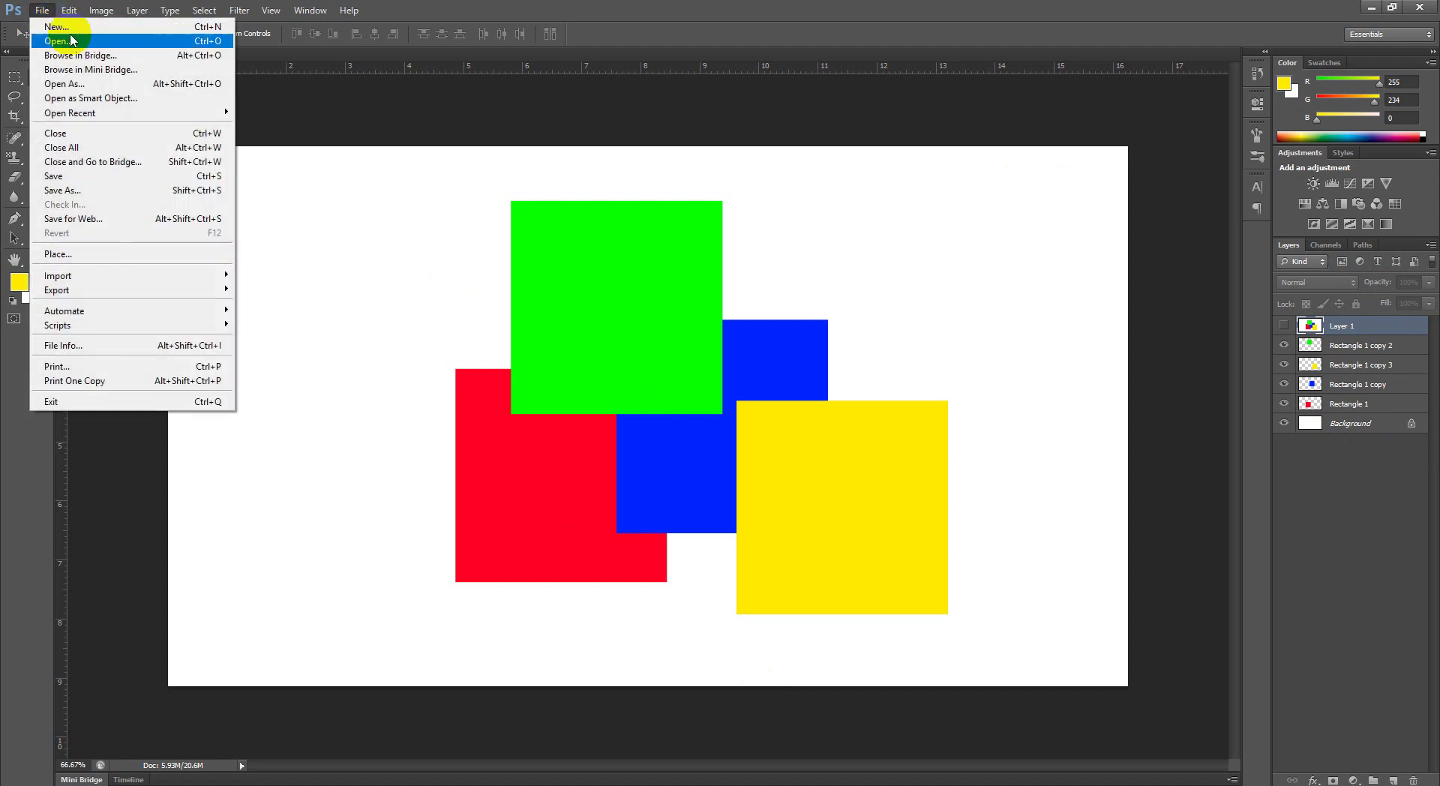
click(68, 23)
click(42, 11)
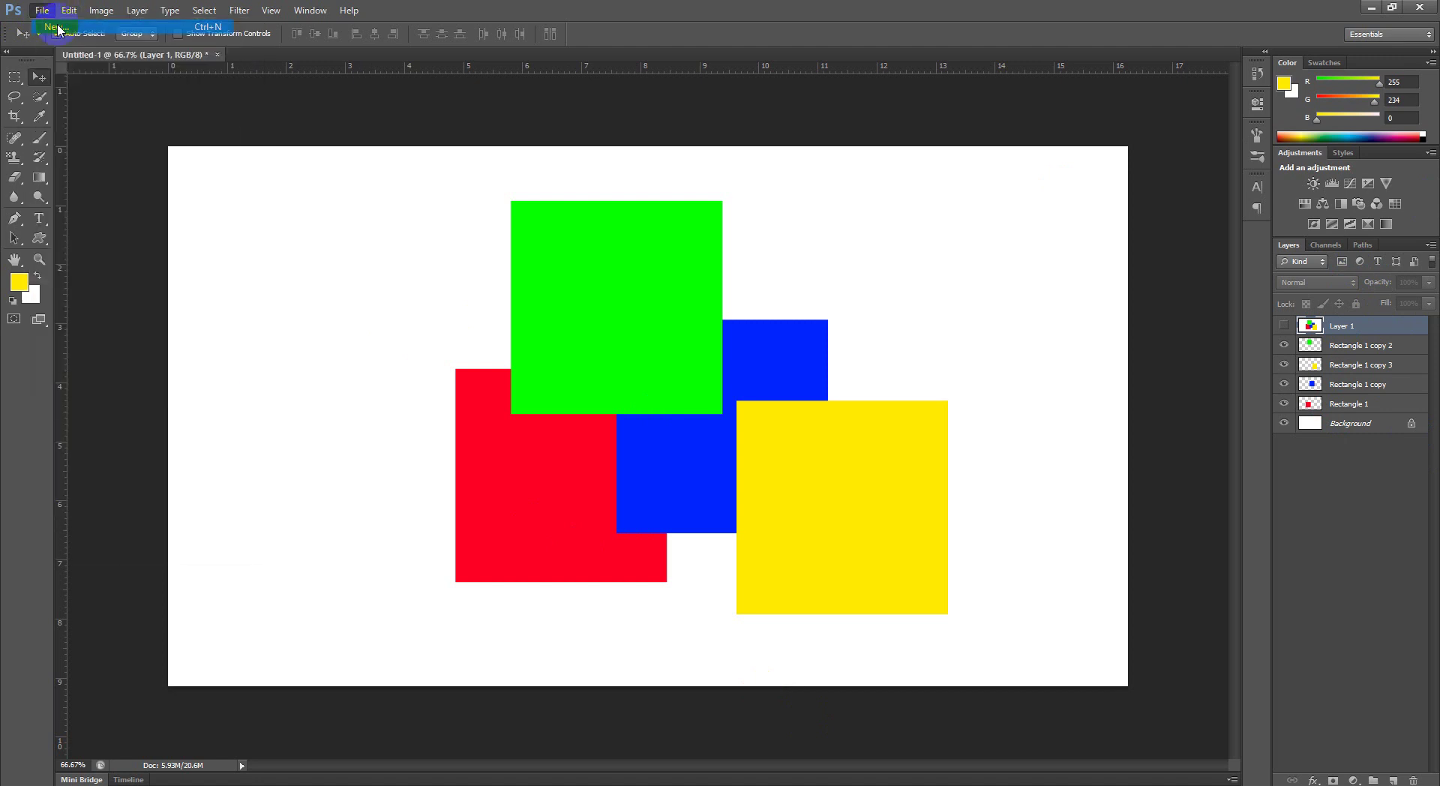
key(ctrl+n)
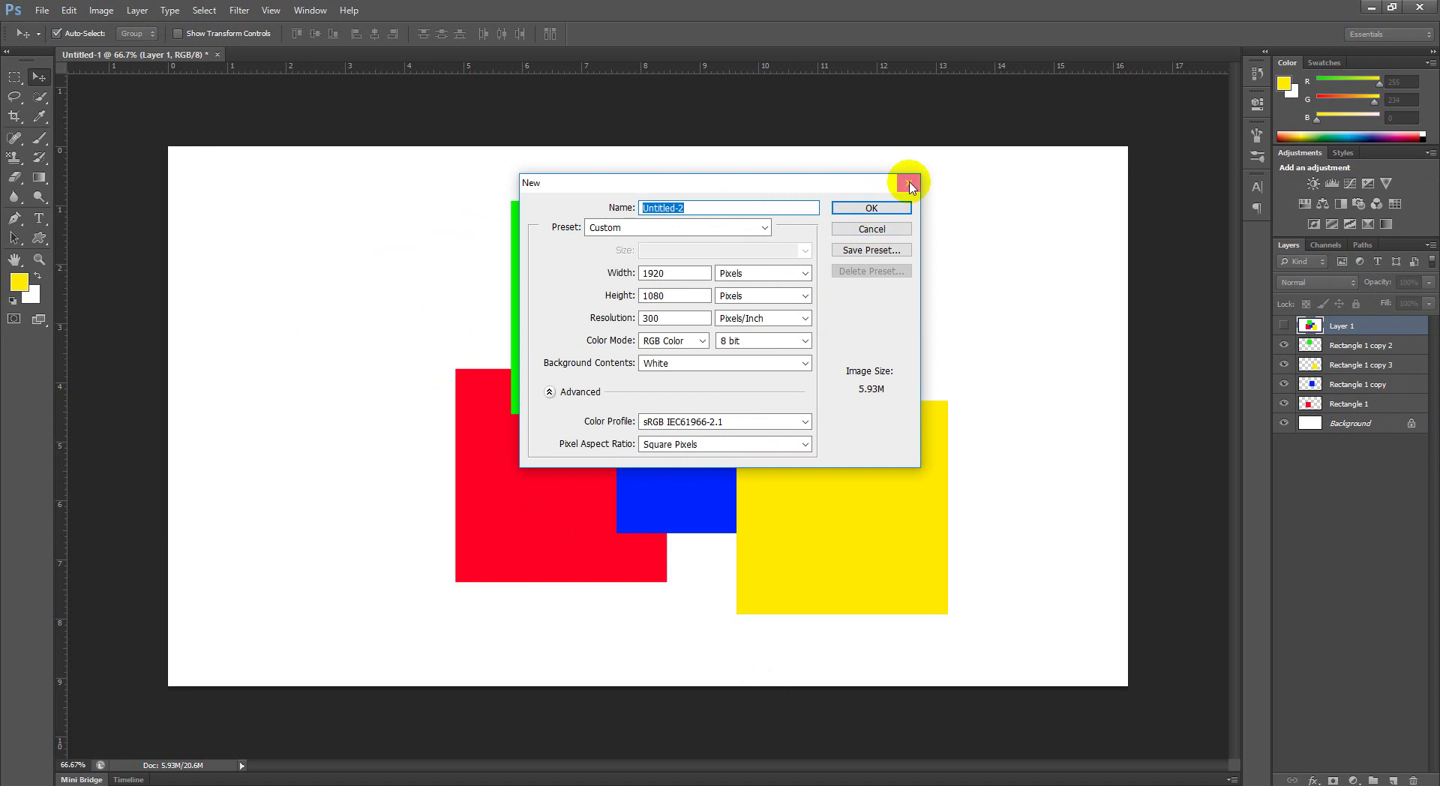
click(909, 179)
Step: Start File > Open and scroll through the dialog's folder list
click(42, 11)
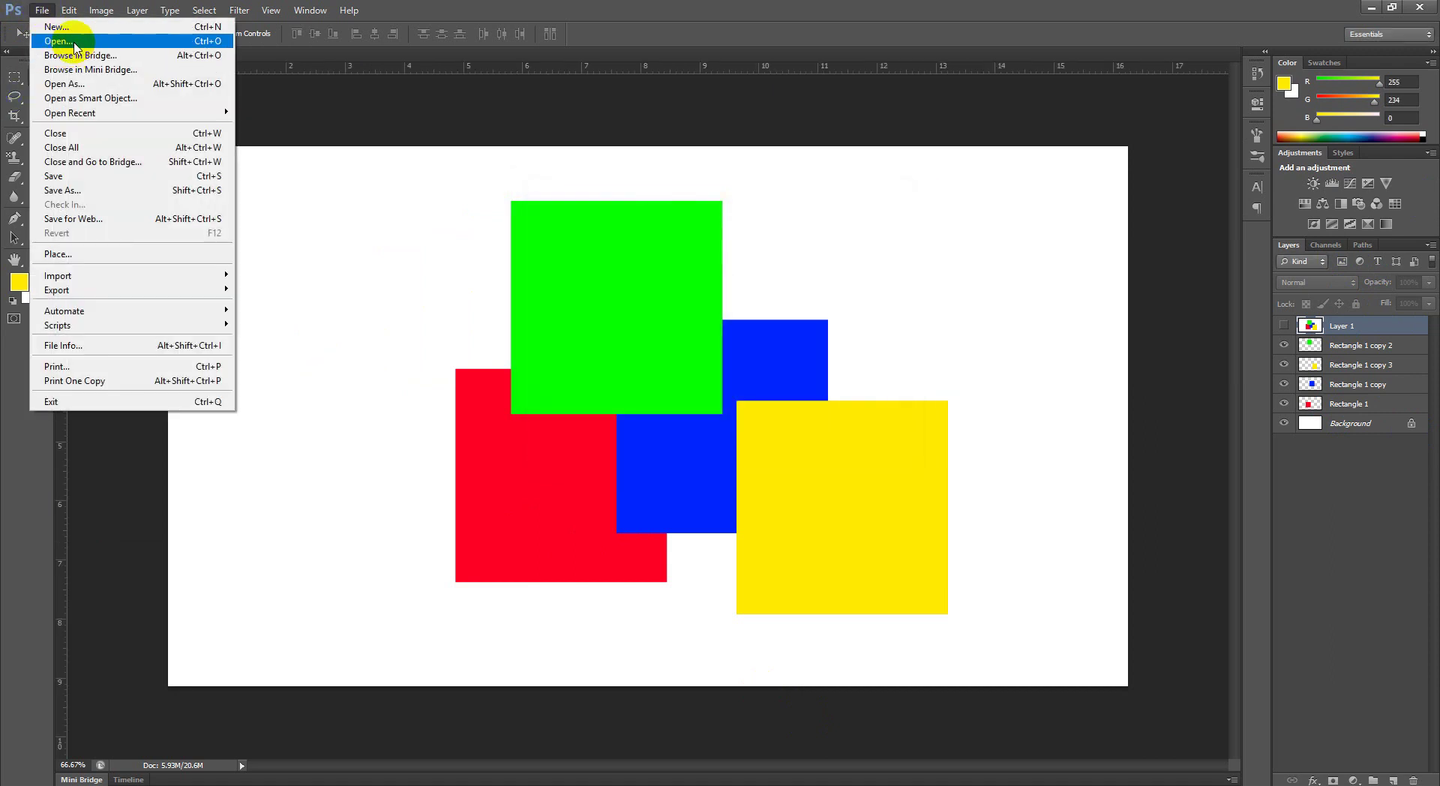
click(72, 40)
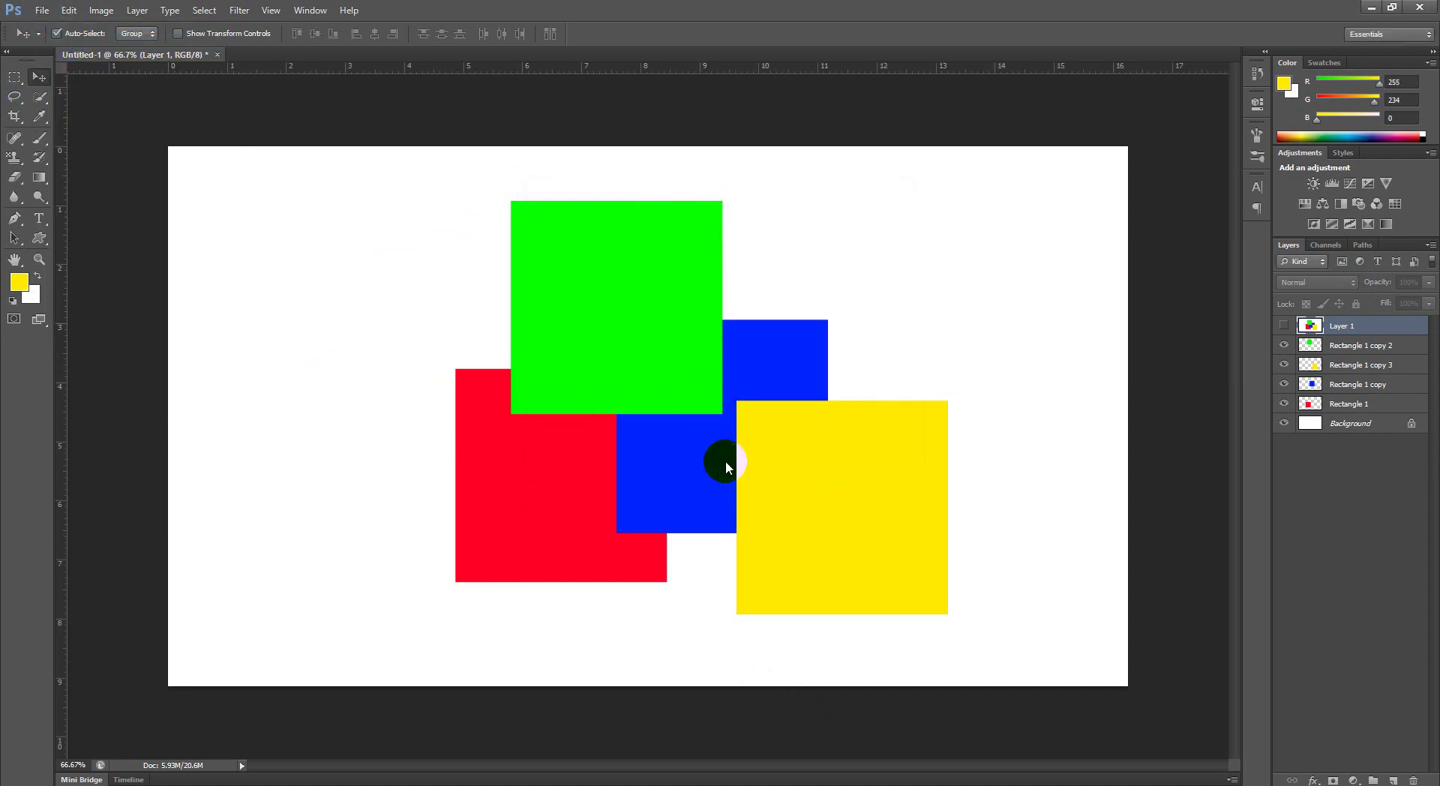
scroll(598, 283, down, 5)
scroll(594, 360, down, 5)
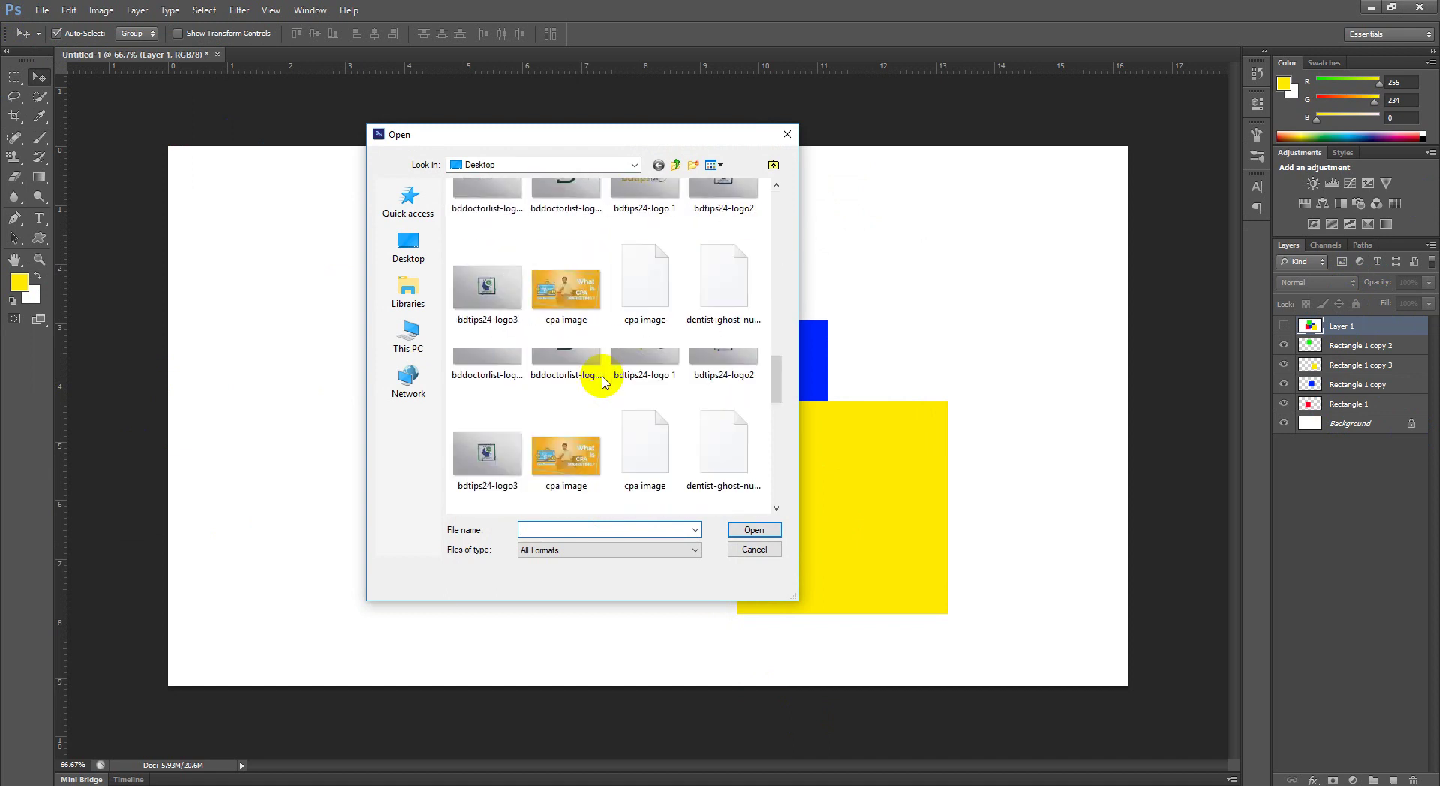
scroll(602, 382, down, 5)
scroll(603, 383, down, 3)
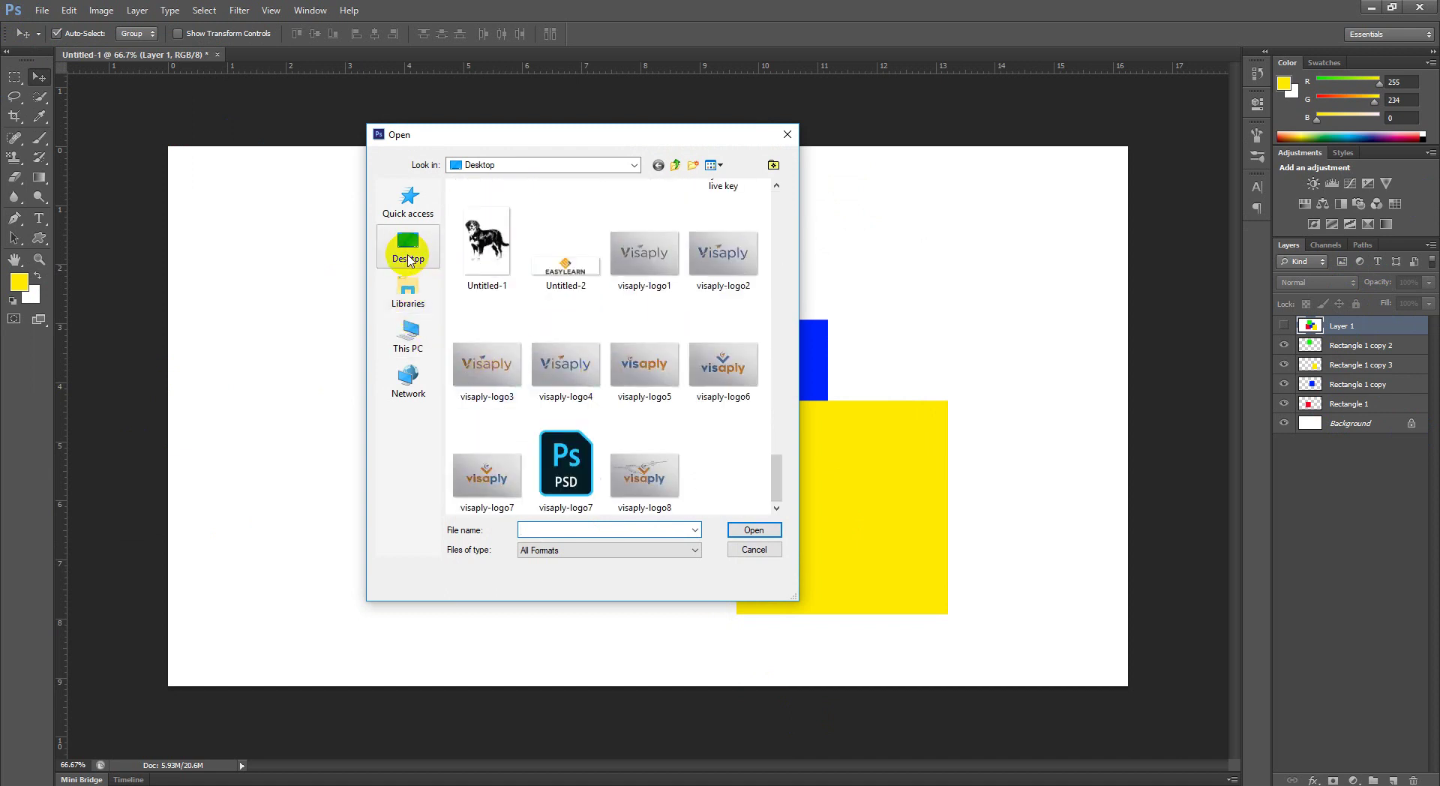
Step: Go to This PC > Downloads and open the 960x0 portrait photo
click(408, 334)
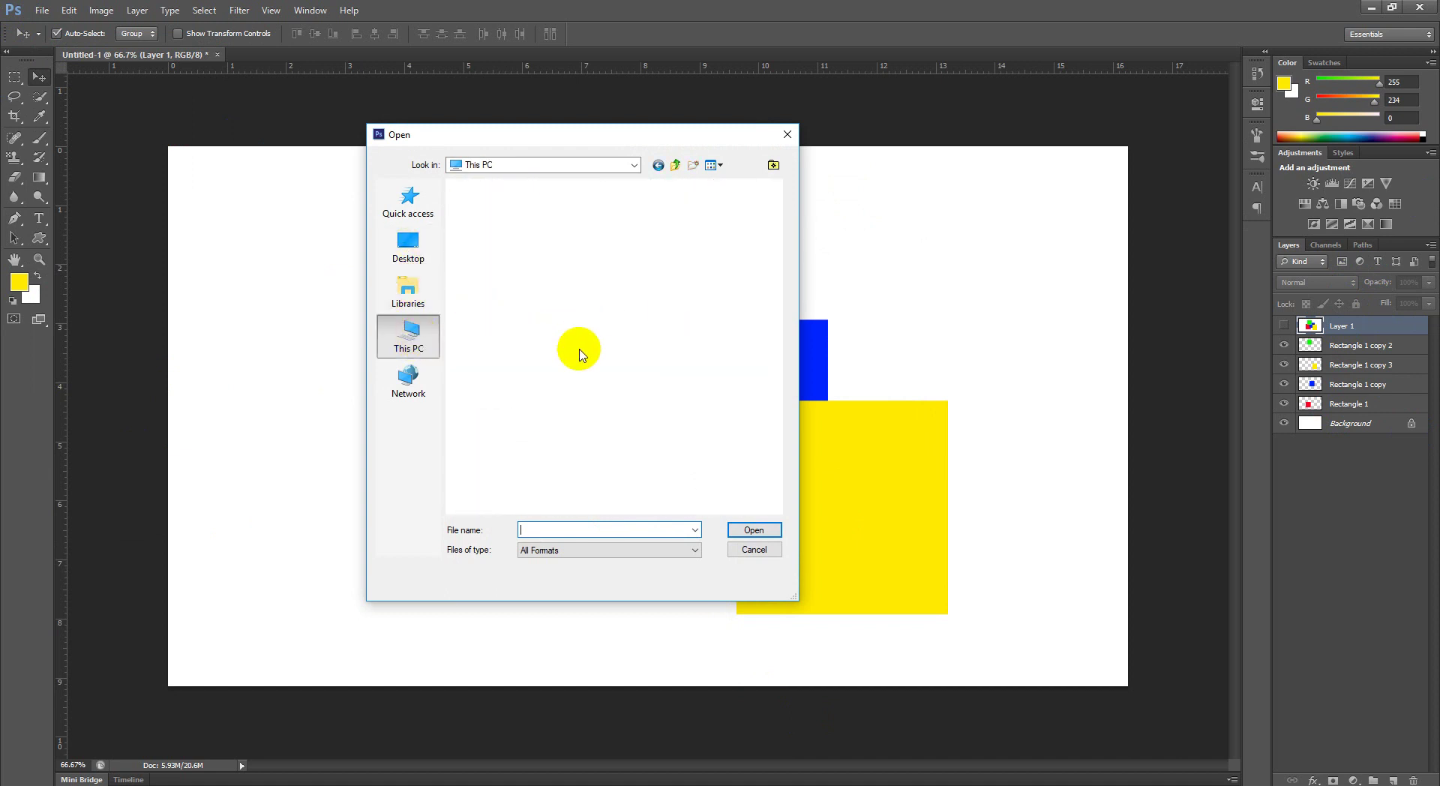
click(506, 339)
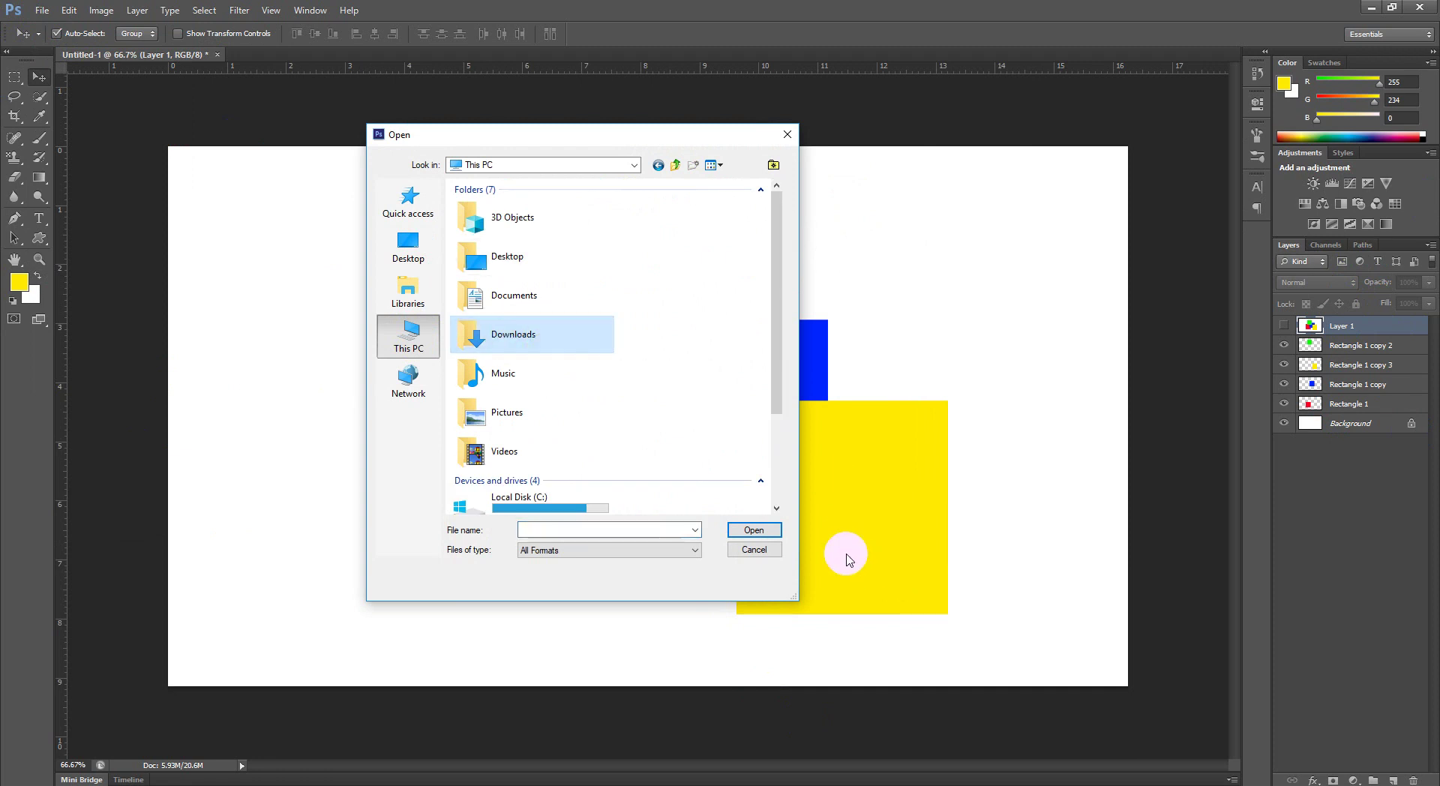
click(754, 531)
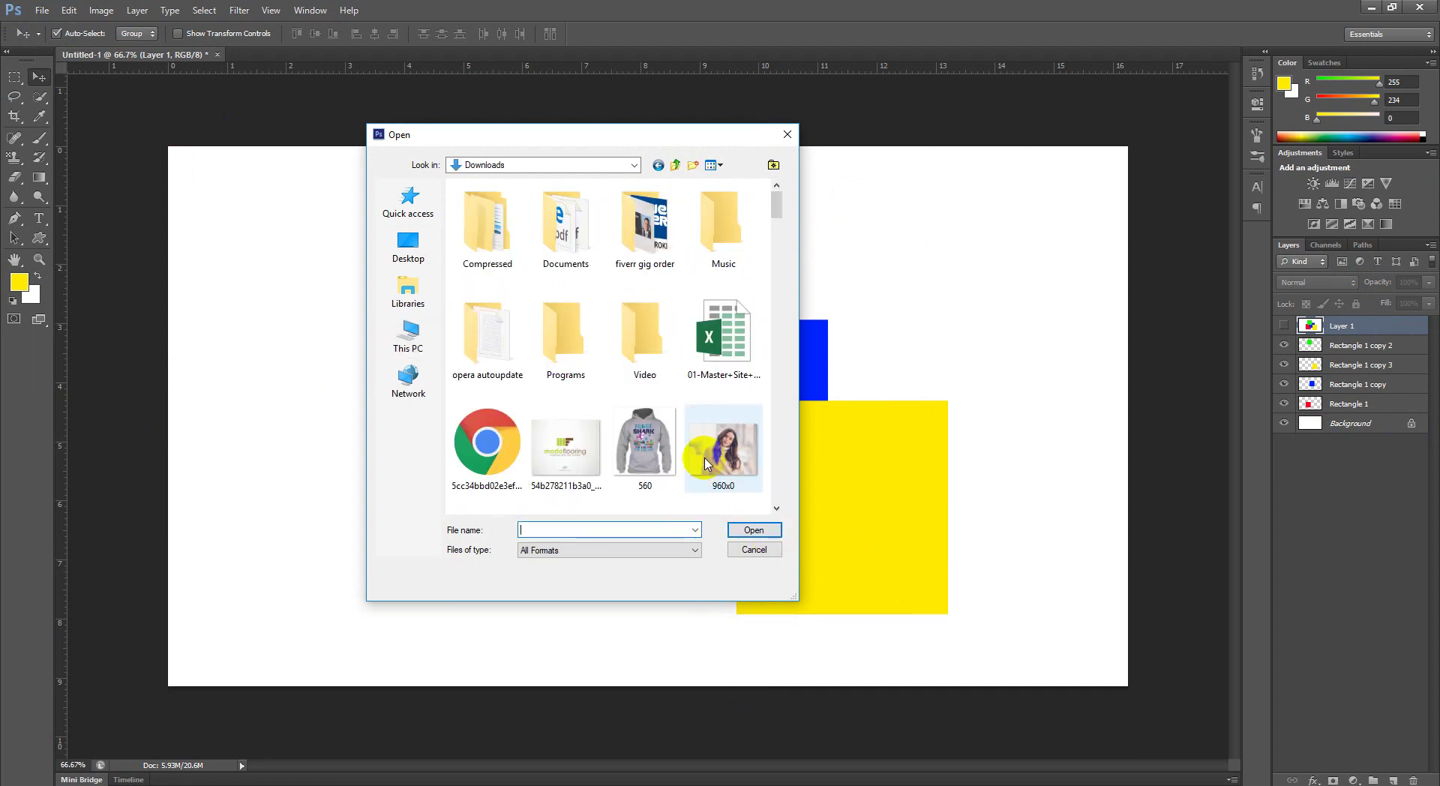
scroll(704, 463, down, 5)
scroll(704, 460, up, 3)
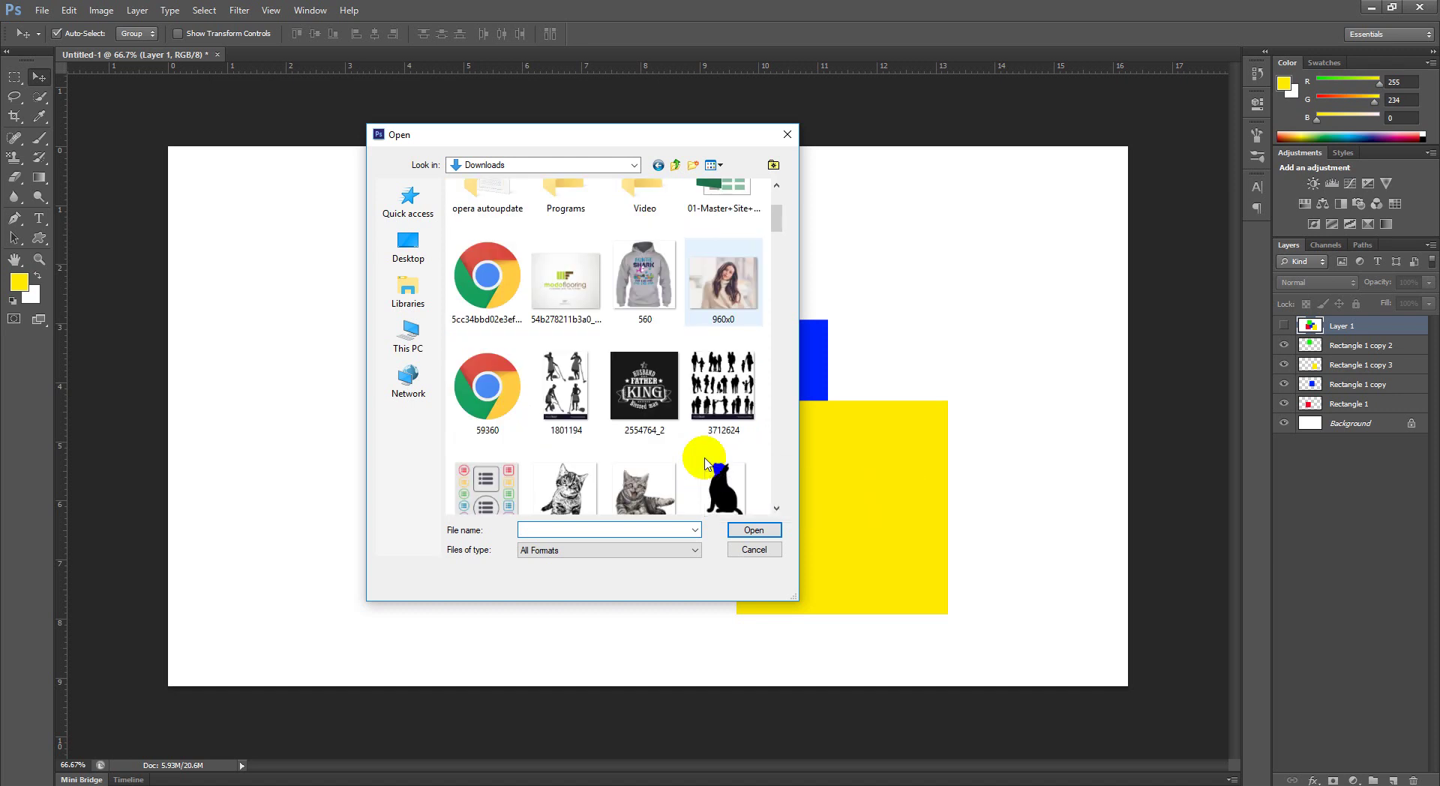
click(734, 284)
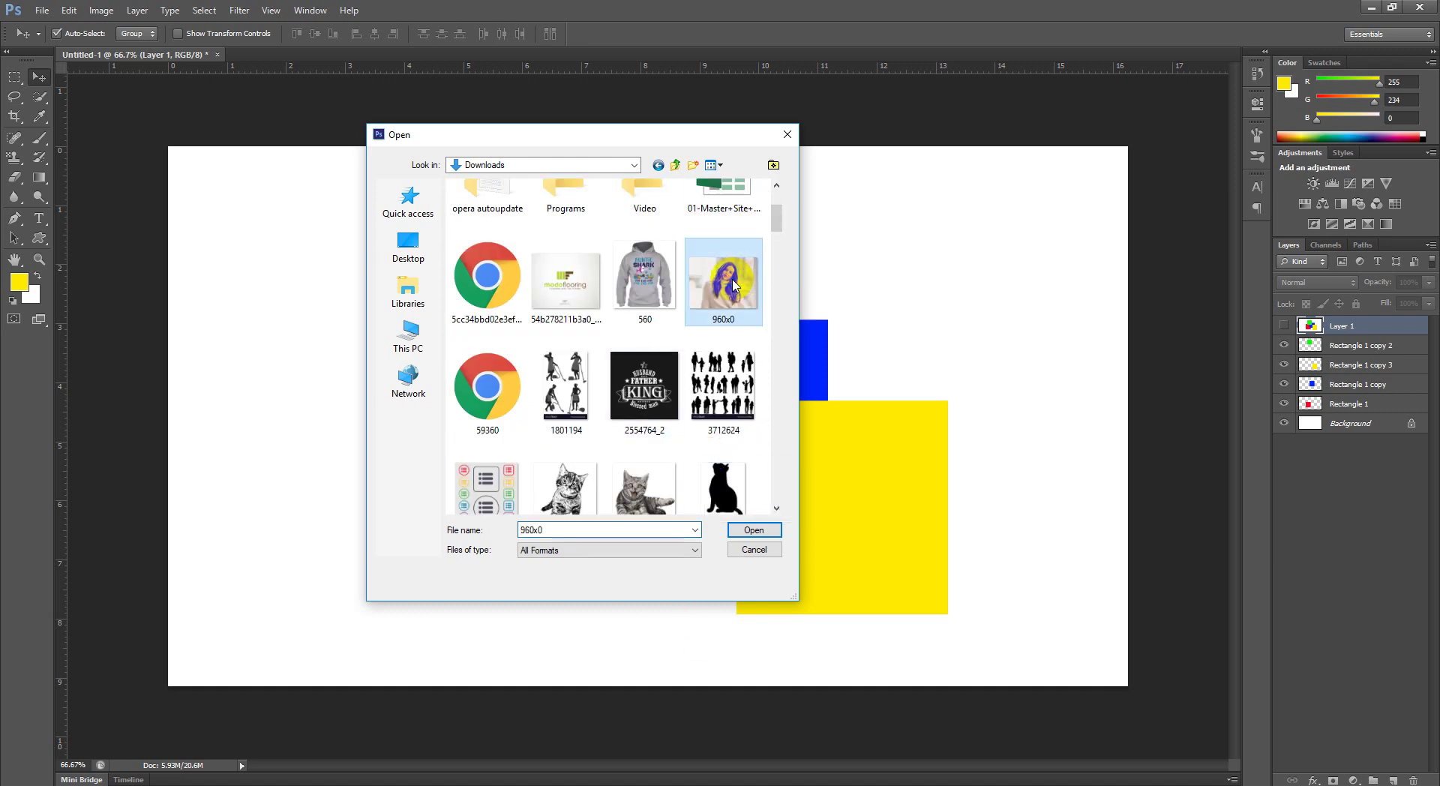
click(754, 529)
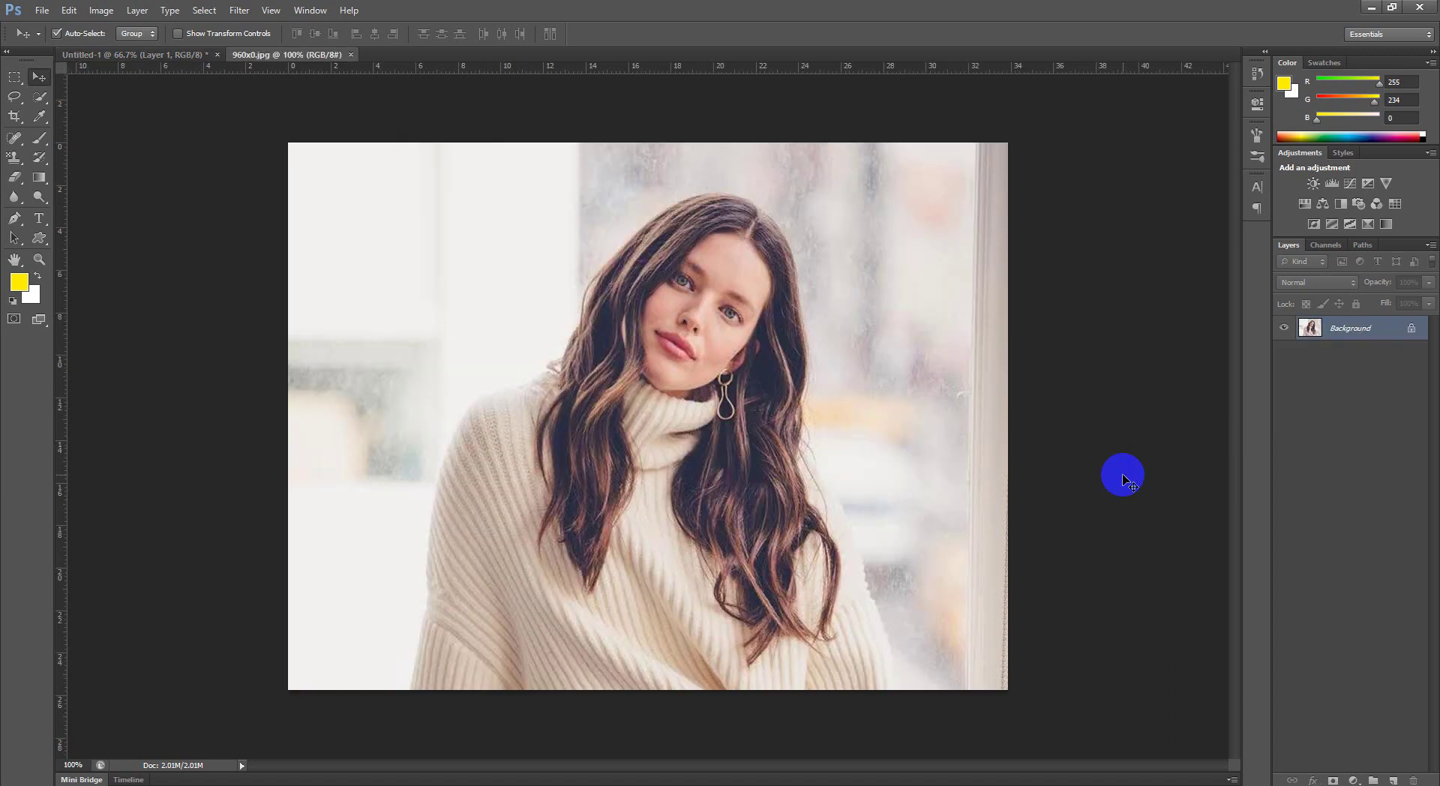
Step: Duplicate the portrait's Background as Layer 1, hide Background, and add empty Layer 2
click(1397, 335)
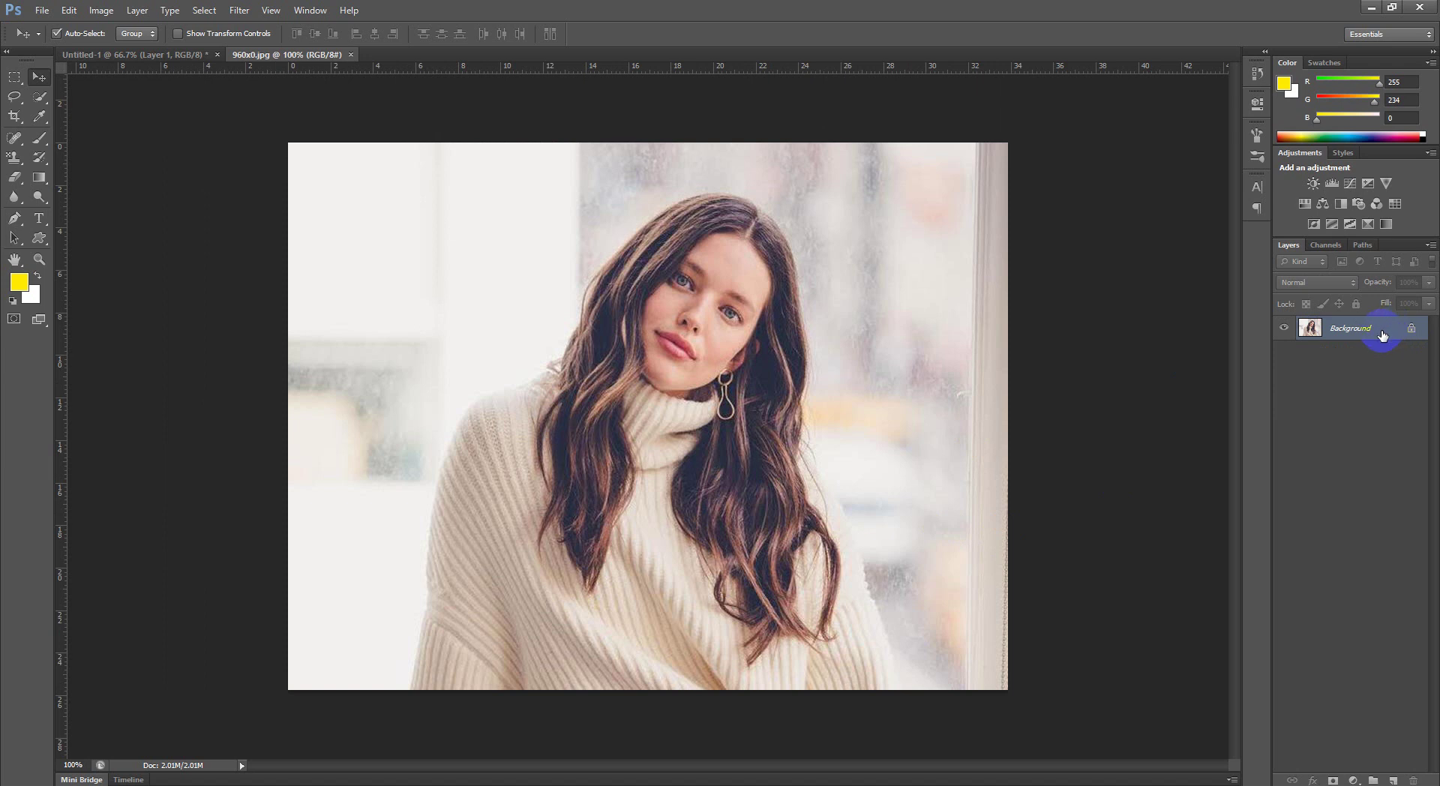
key(ctrl+j)
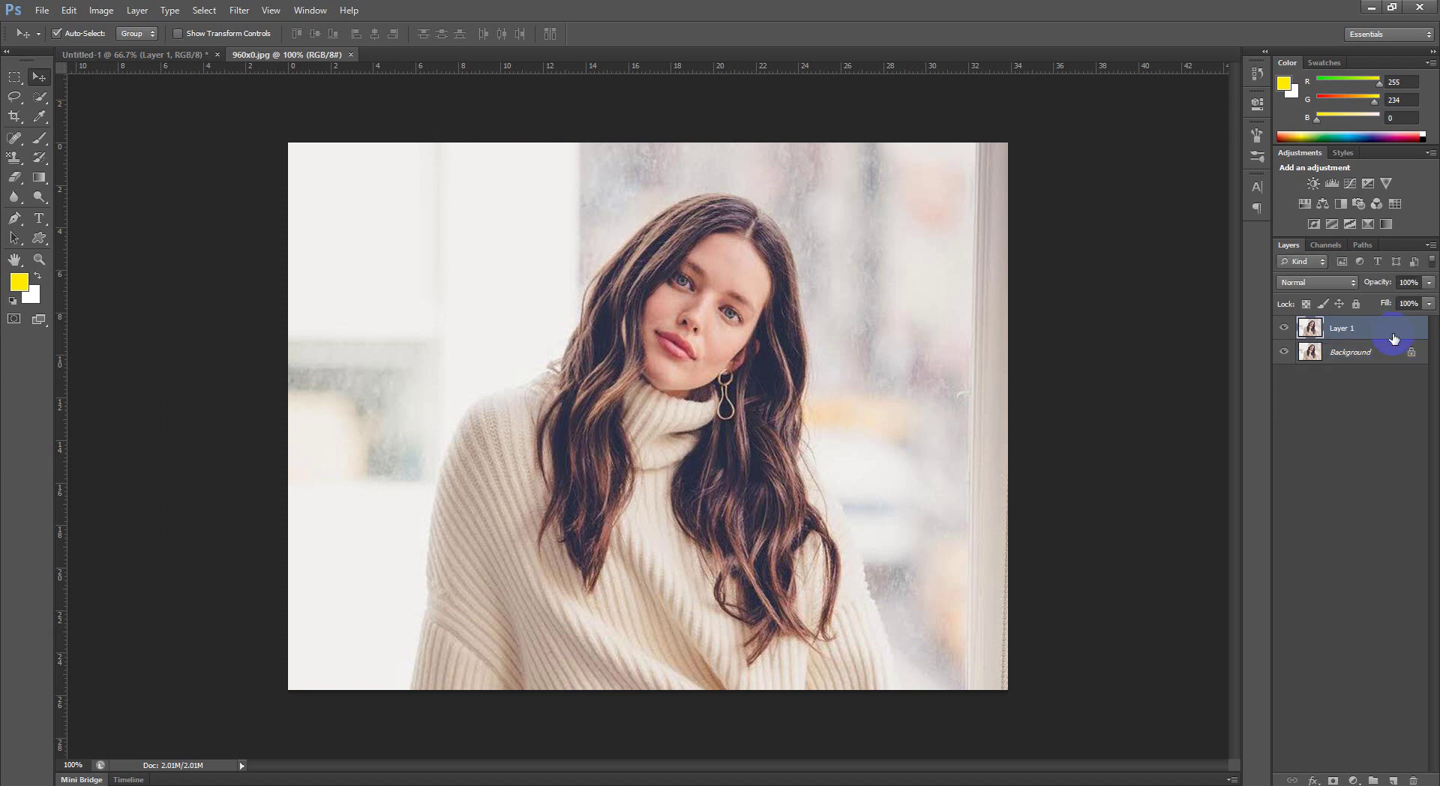
click(1283, 353)
click(1310, 328)
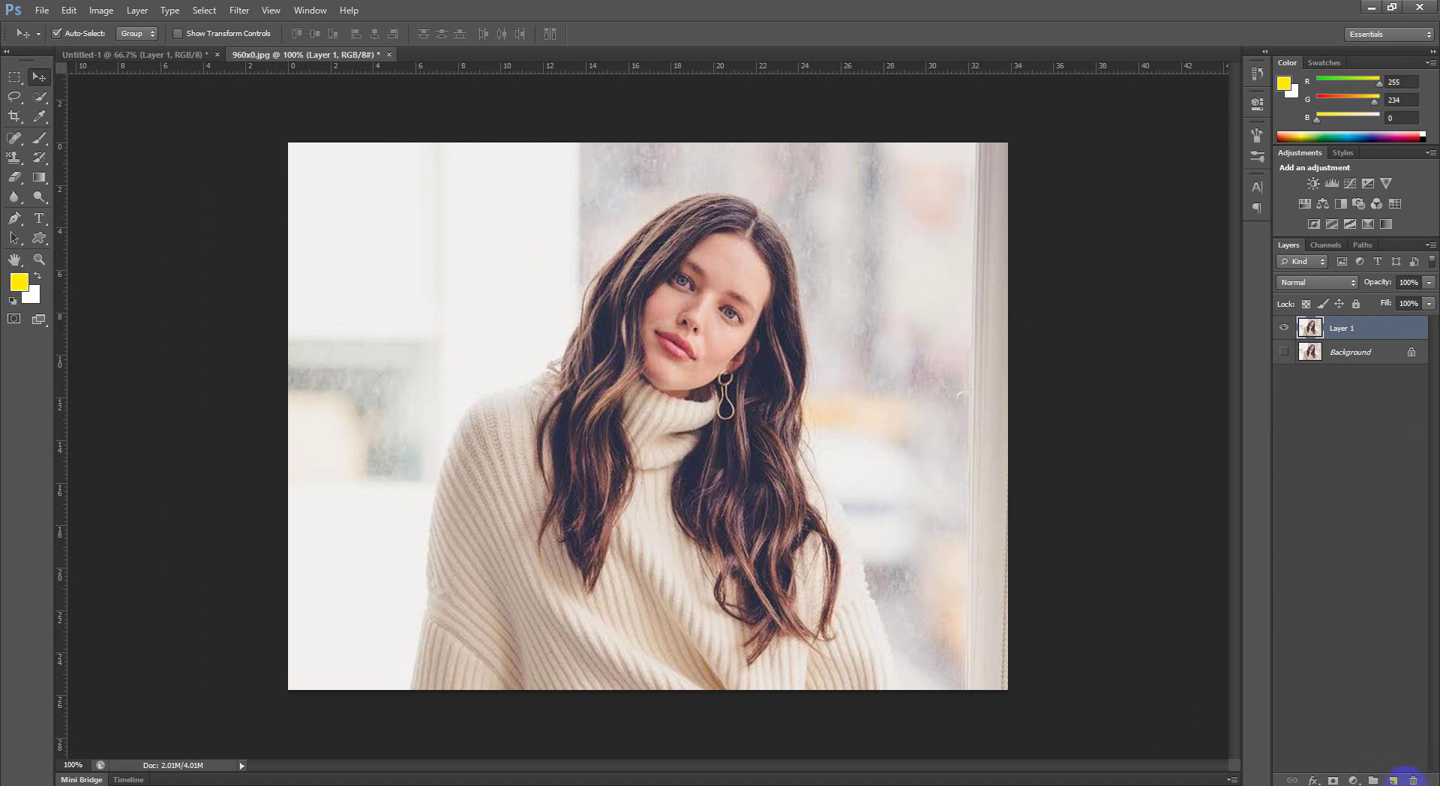
click(1393, 780)
click(1393, 780)
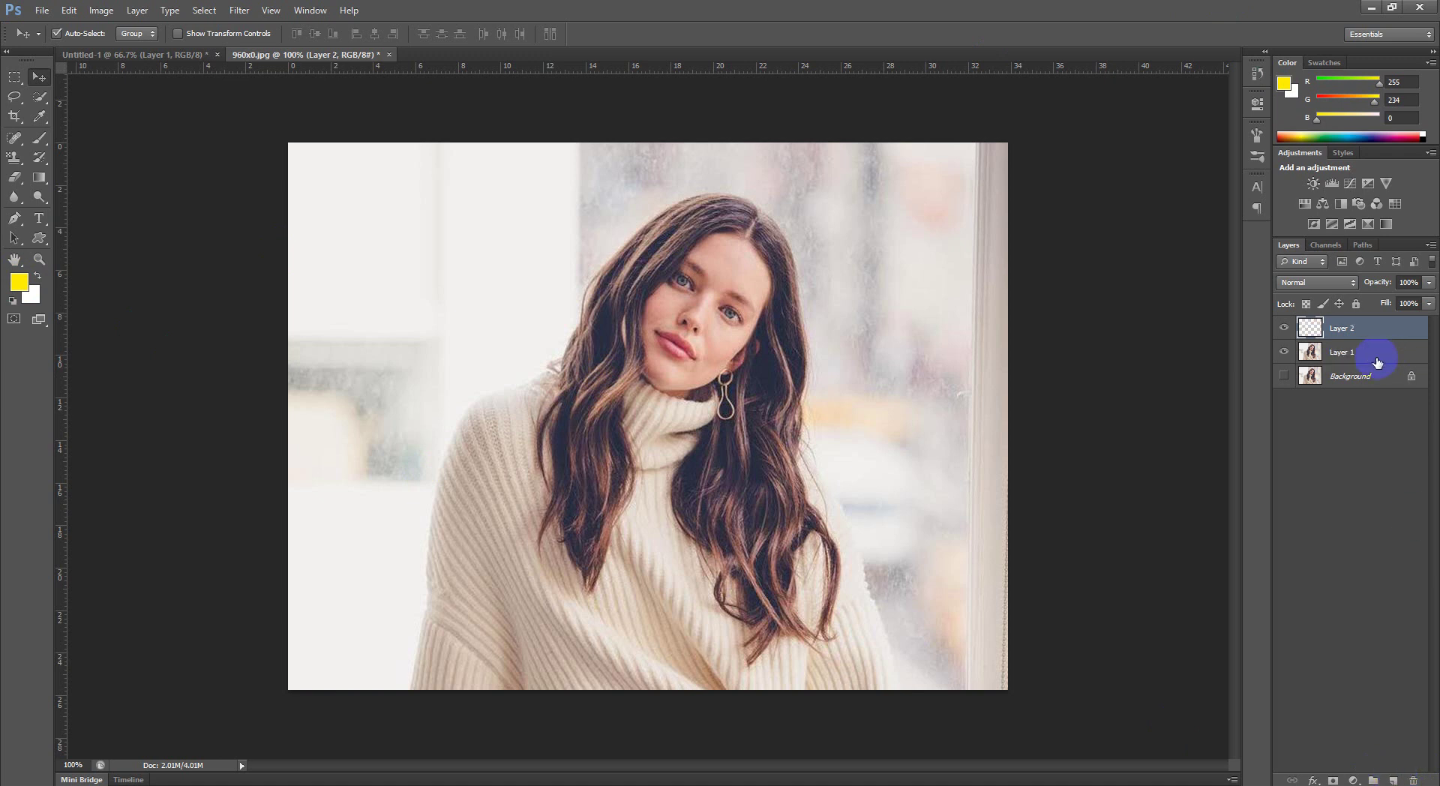
Step: Fill Layer 2 with the yellow foreground colour and open its blend mode list
key(alt+BackSpace)
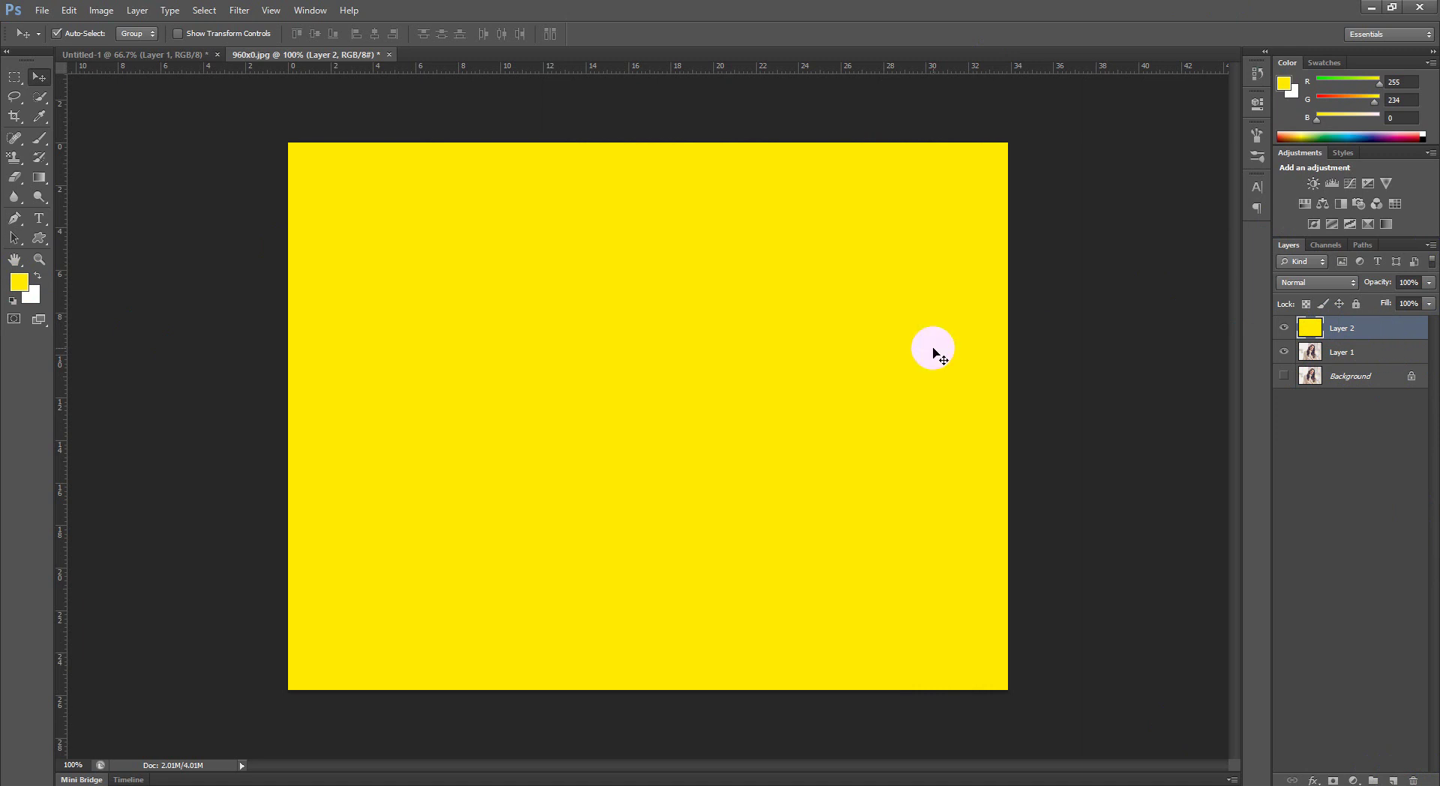
mouse_move(1339, 348)
mouse_down()
mouse_move(1311, 353)
mouse_move(1320, 279)
mouse_up()
click(1284, 285)
click(1287, 245)
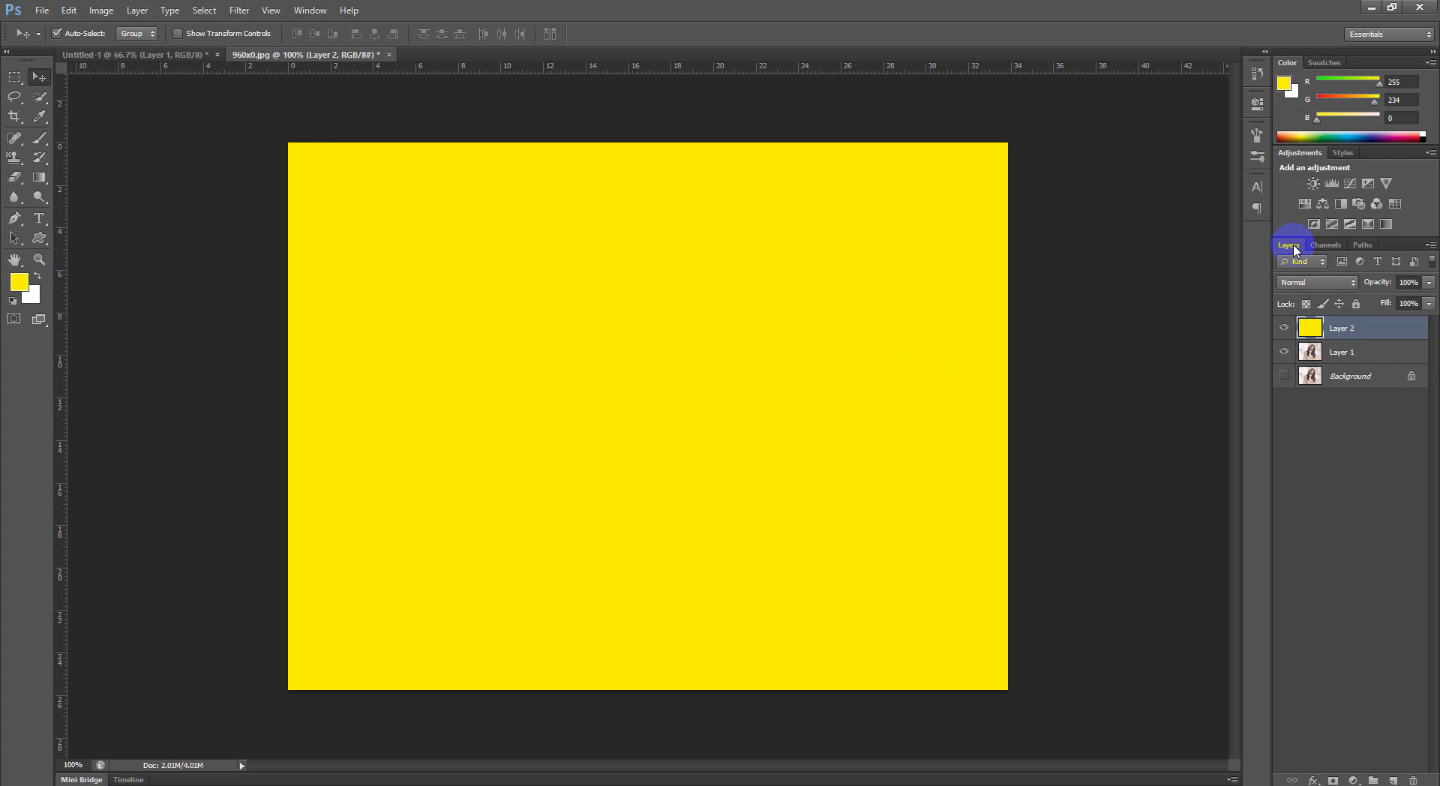
click(1296, 285)
click(1331, 282)
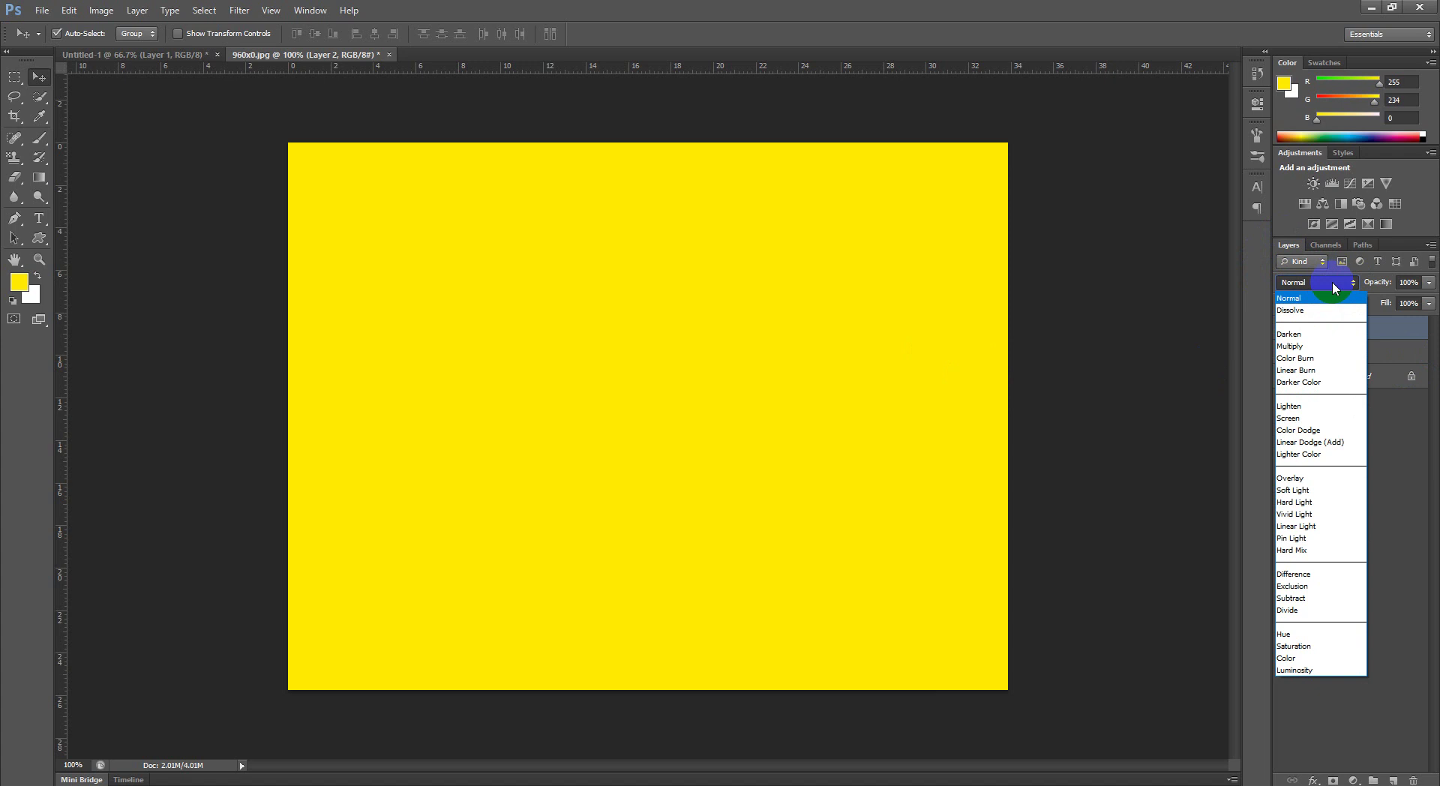
click(1330, 282)
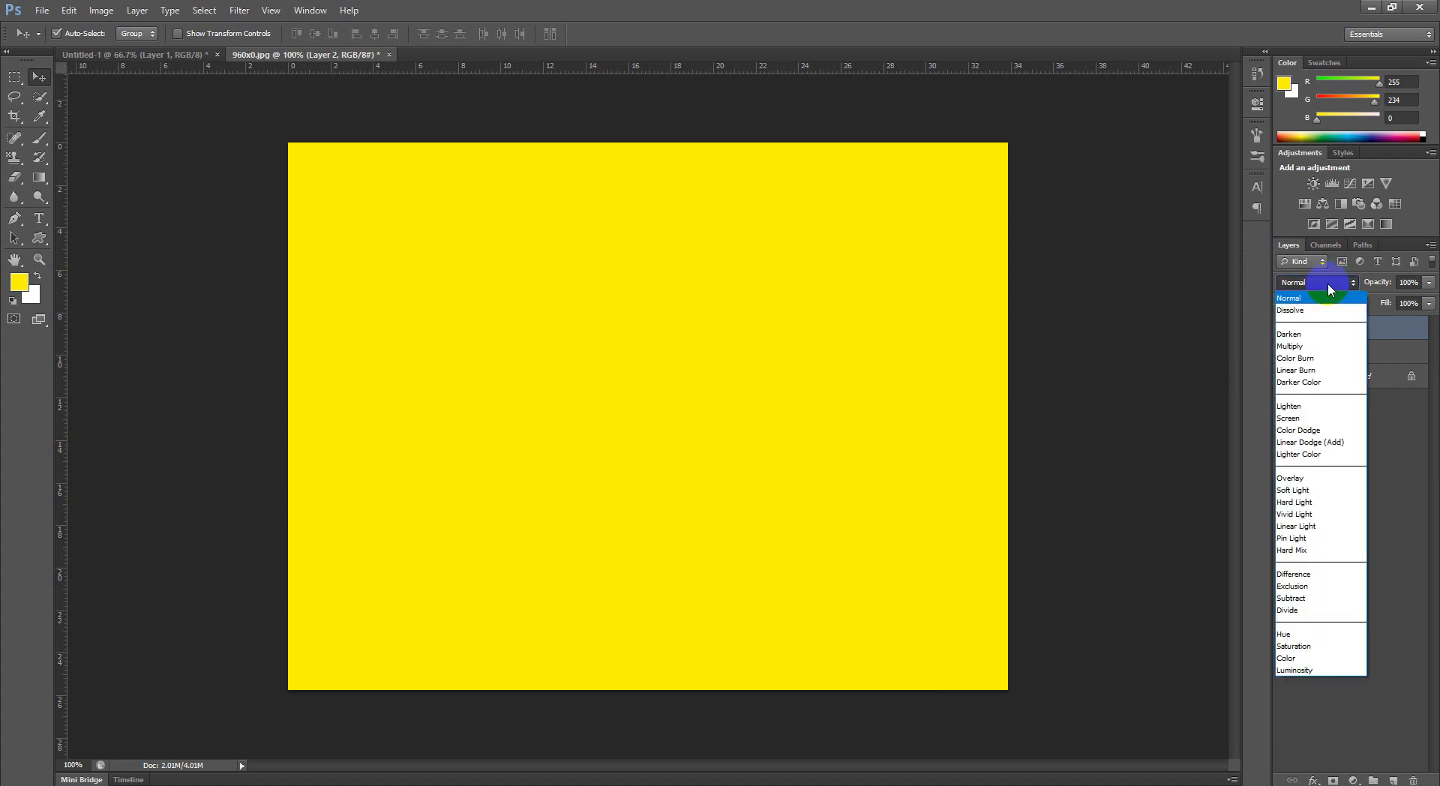
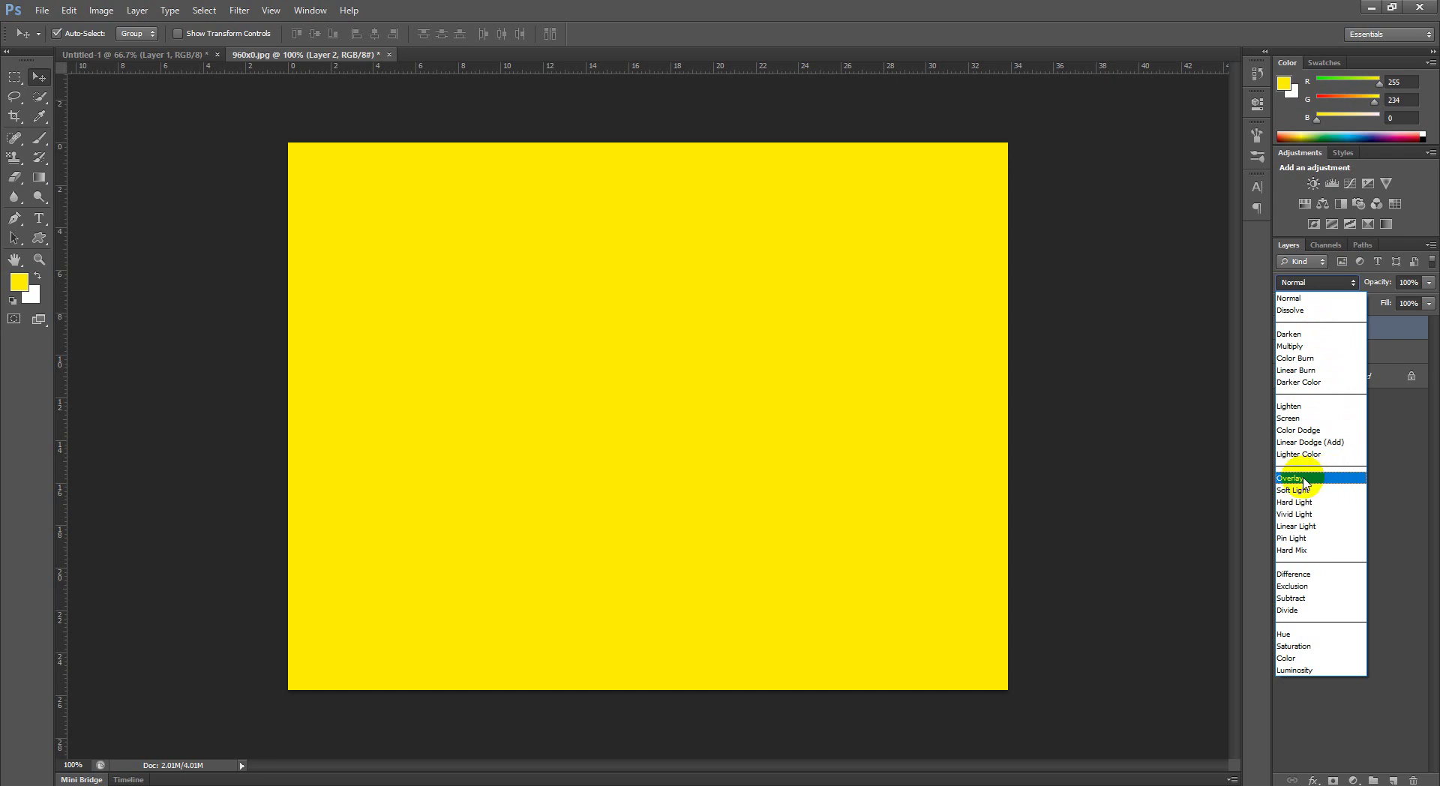
Step: Set the yellow Layer 2's blend mode to Overlay so it tints the photo yellow
click(1303, 479)
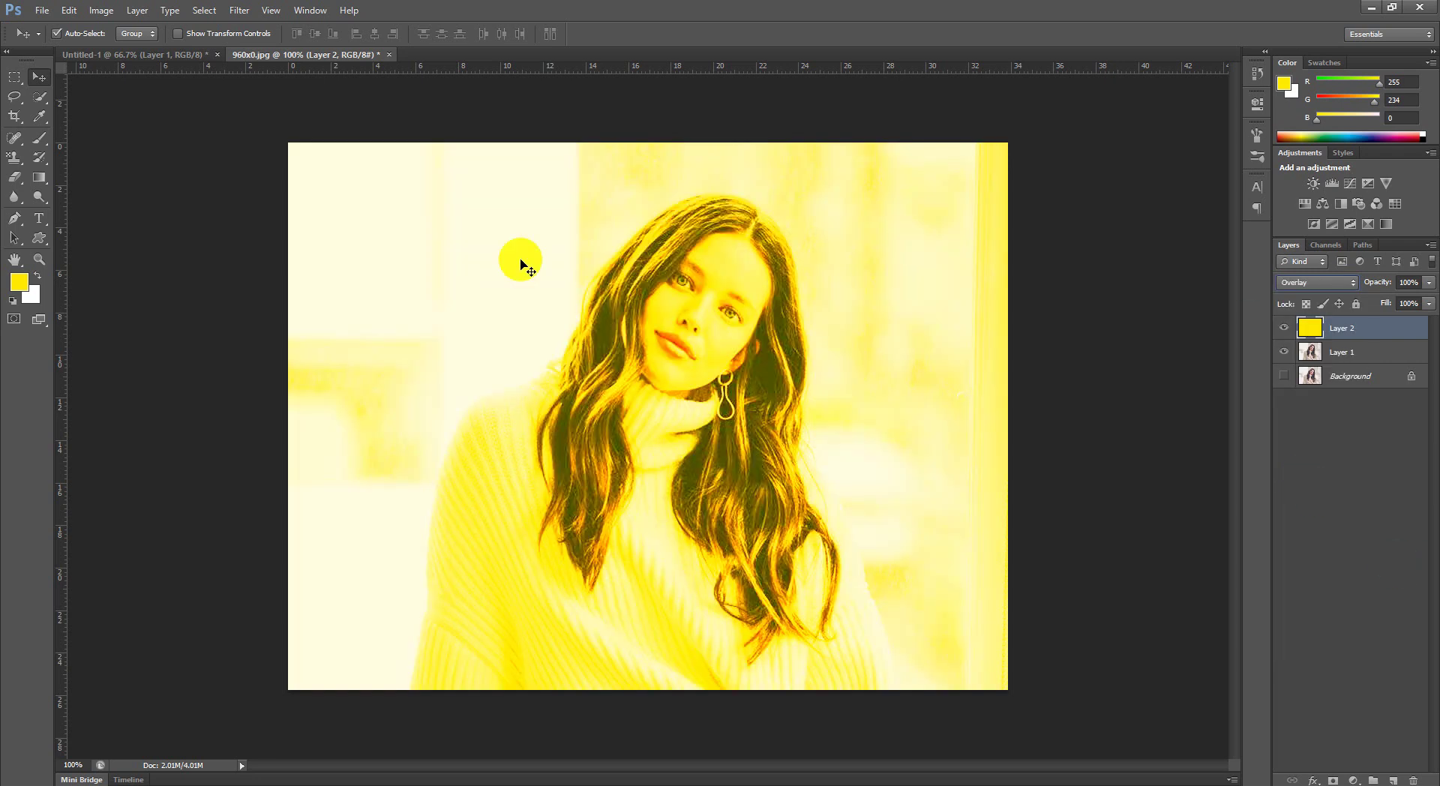
click(714, 388)
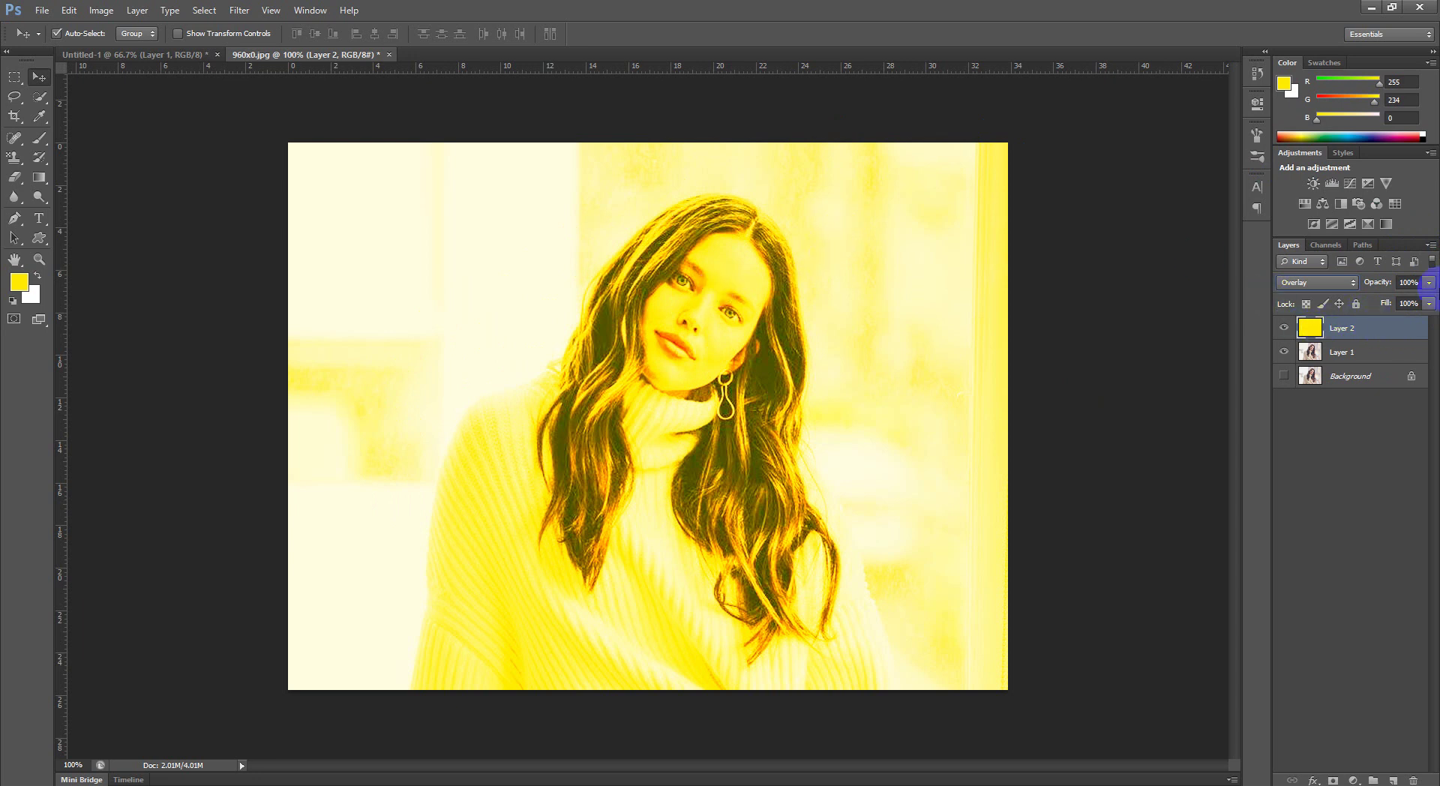
Step: Adjust the yellow layer's Fill slider, settling it at 48%
click(1431, 303)
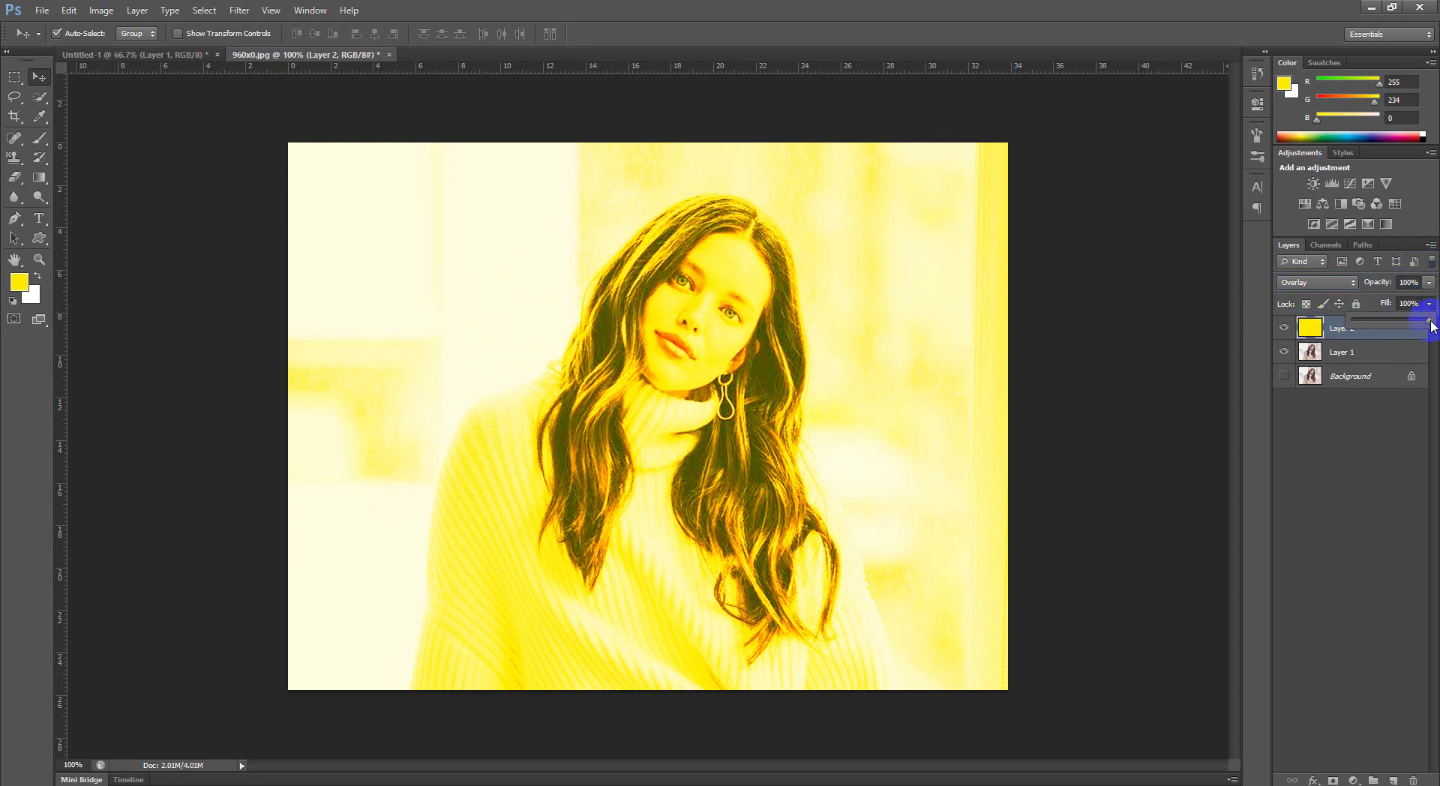
drag(1430, 321, 1389, 323)
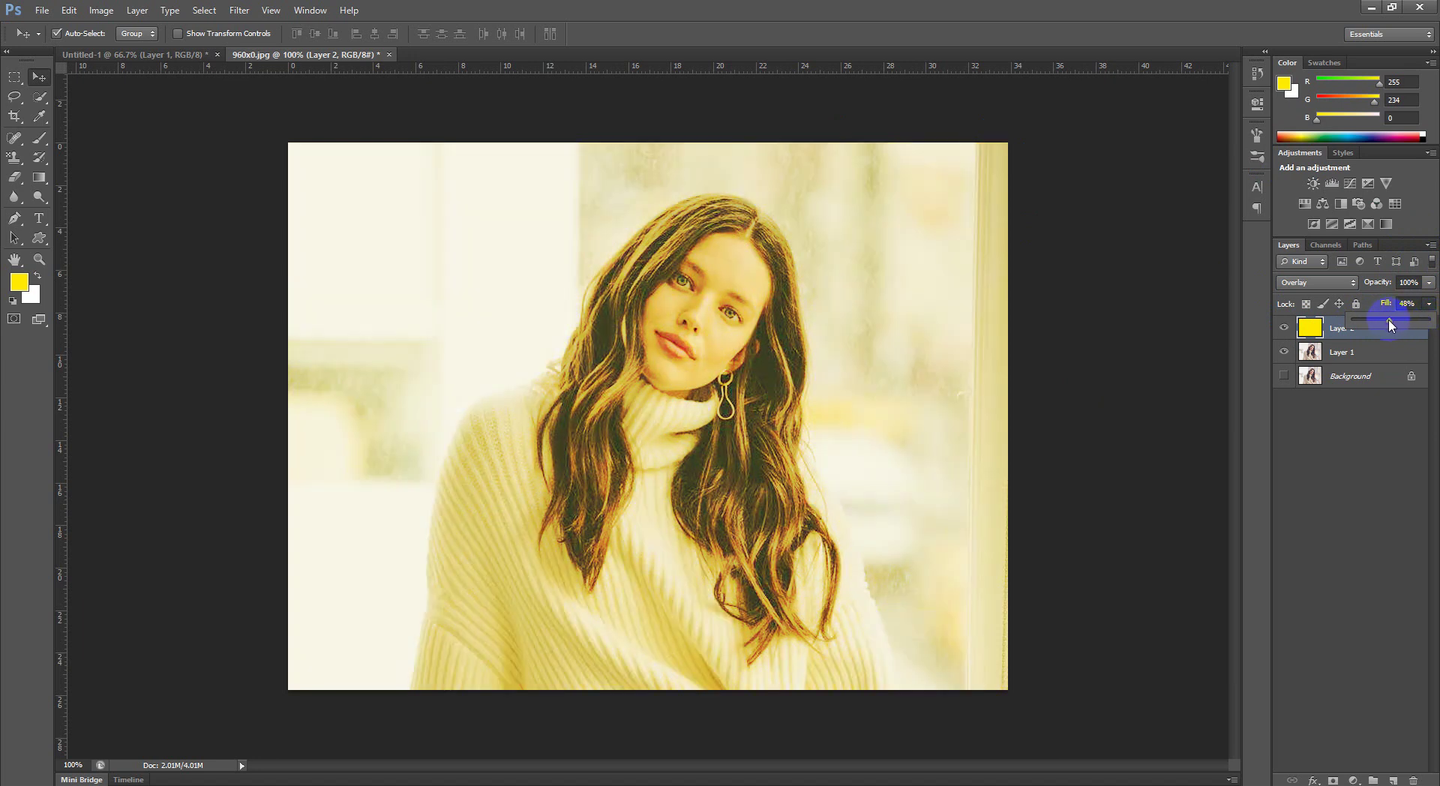
drag(1391, 324, 1396, 324)
drag(1395, 324, 1352, 328)
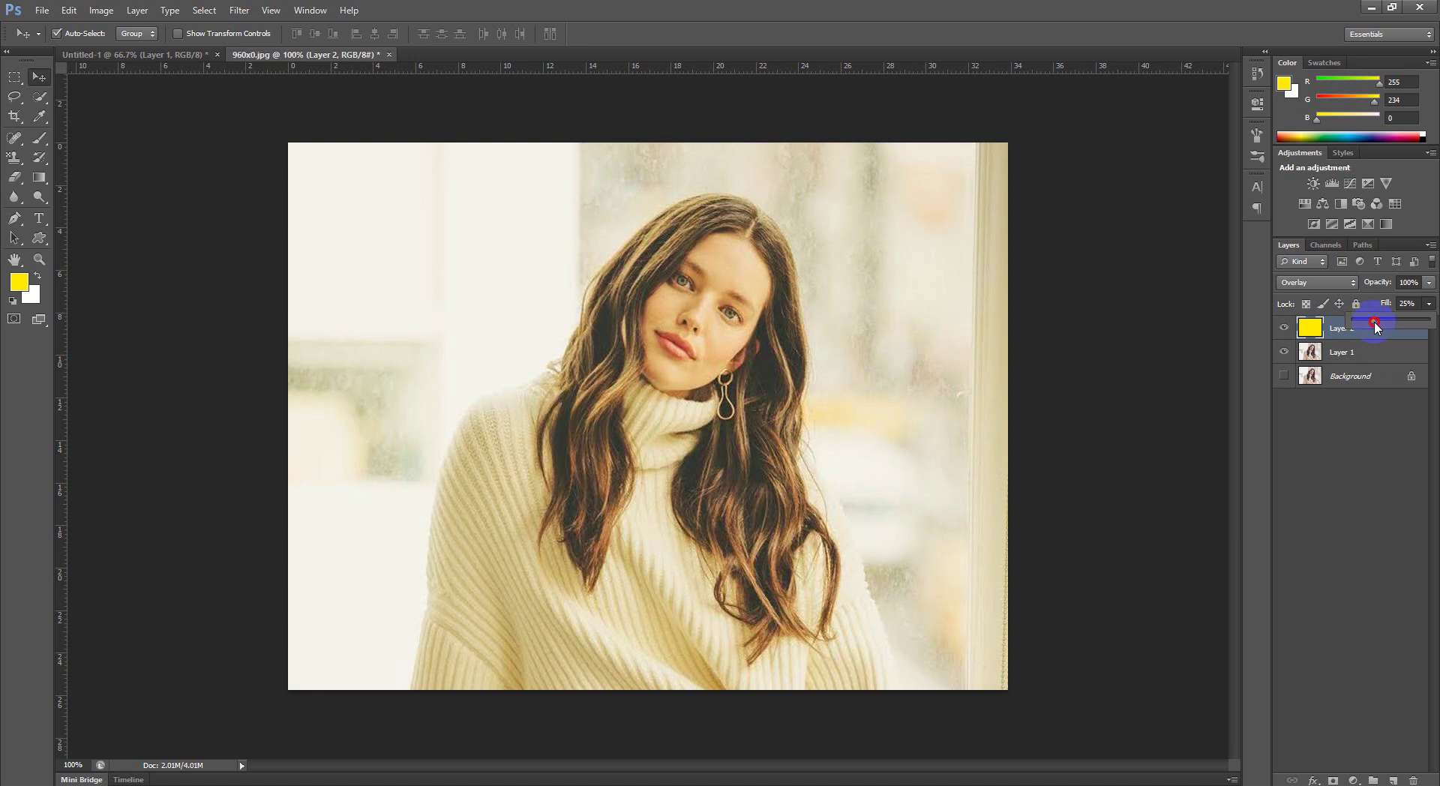
drag(1367, 324, 1386, 324)
drag(1387, 325, 1390, 325)
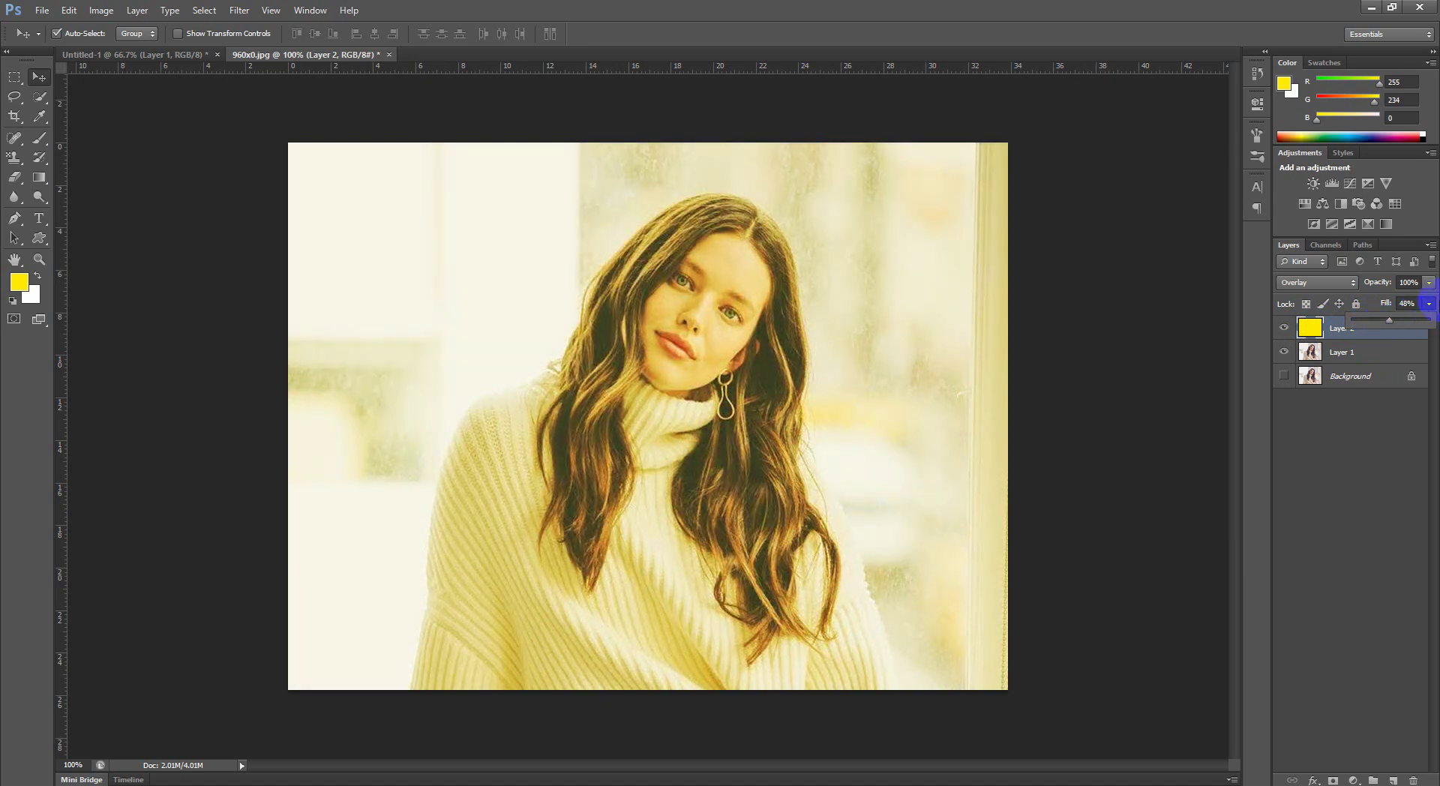
Step: Try lowering Opacity to compare it with Fill, restore it to 100%, and deselect the layer
click(1429, 283)
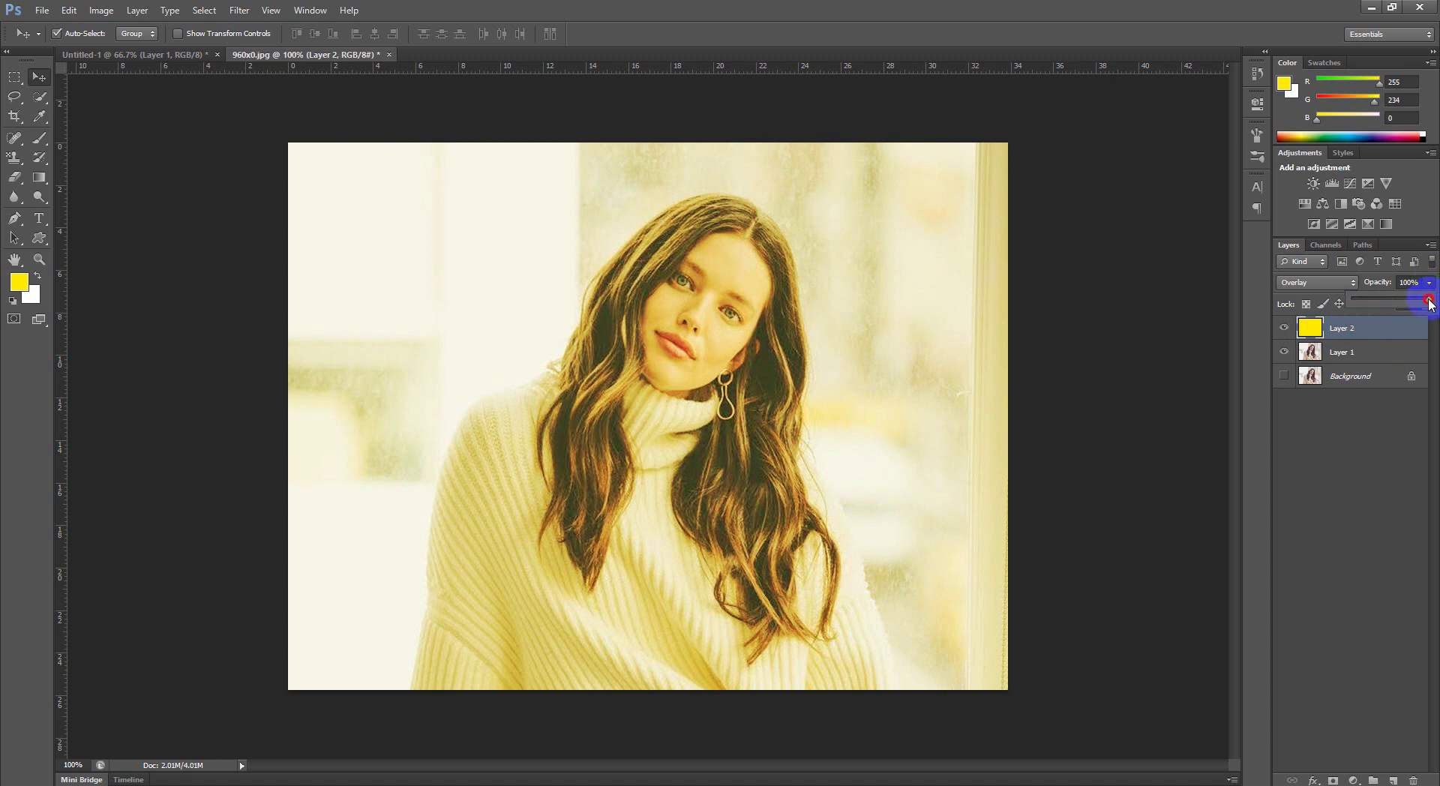
mouse_move(1429, 299)
mouse_down()
mouse_move(1392, 300)
mouse_move(1424, 300)
mouse_up()
drag(1425, 301, 1432, 301)
click(1392, 444)
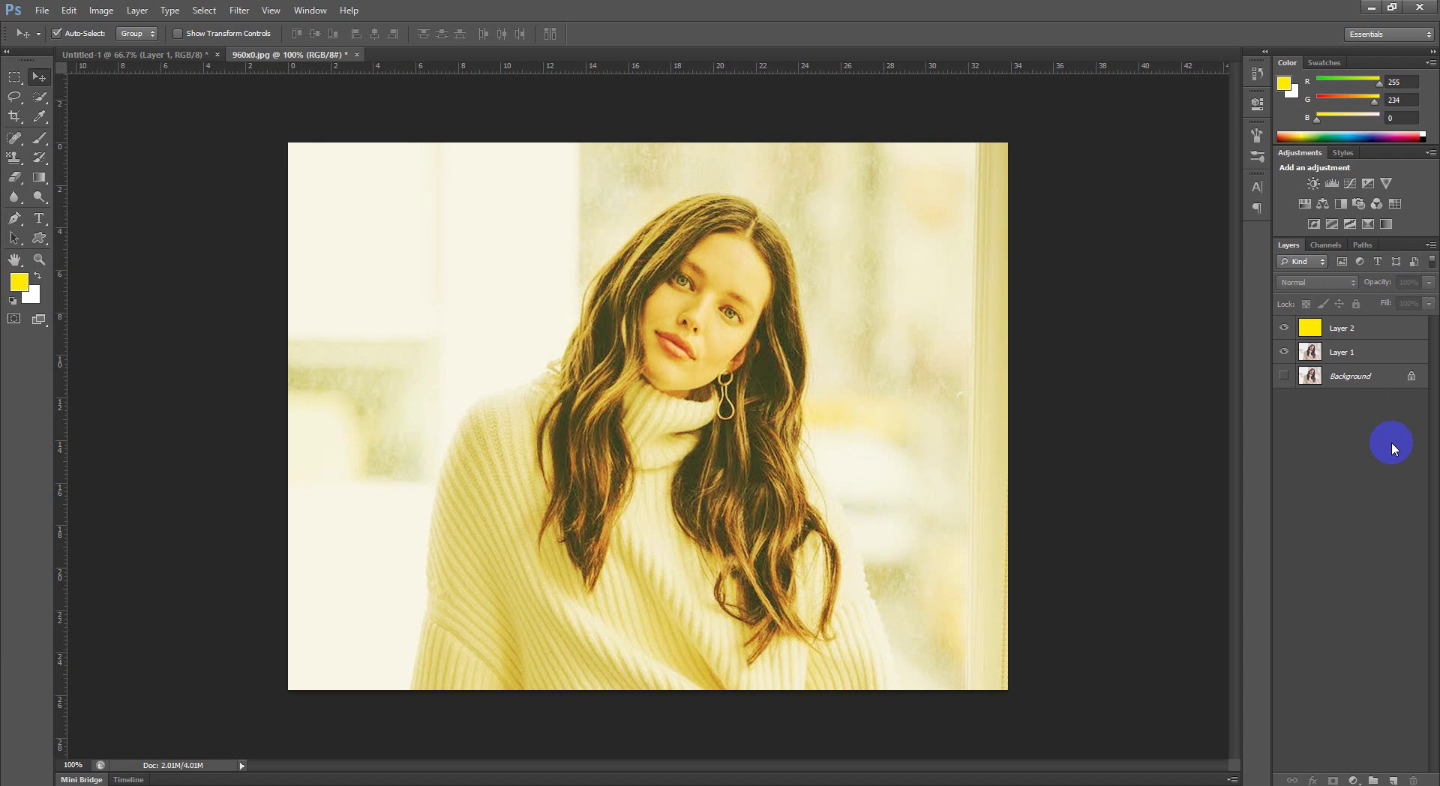
Step: Try Normal, Dissolve and Darken blend modes on the yellow Layer 2
click(1389, 335)
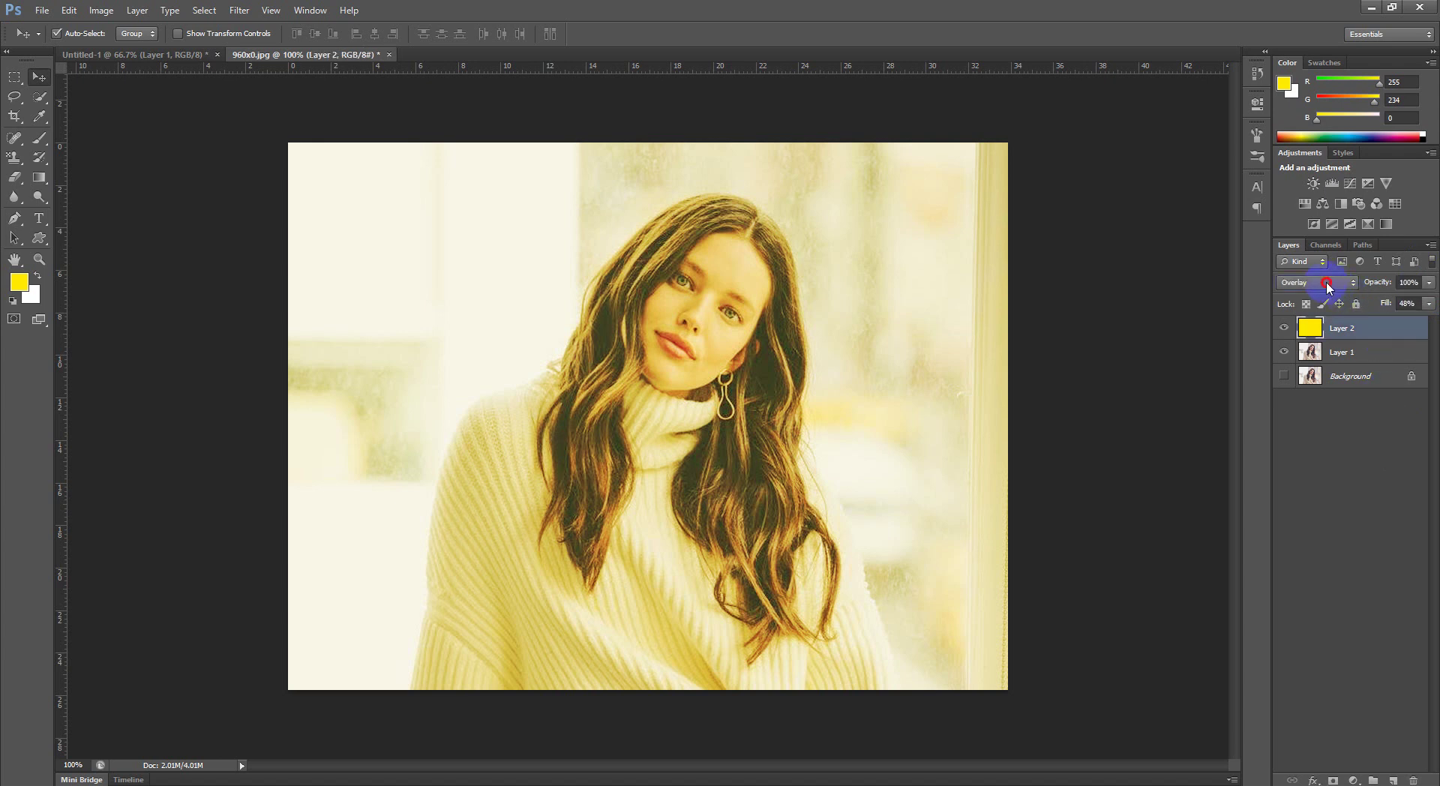
click(1320, 282)
click(1300, 299)
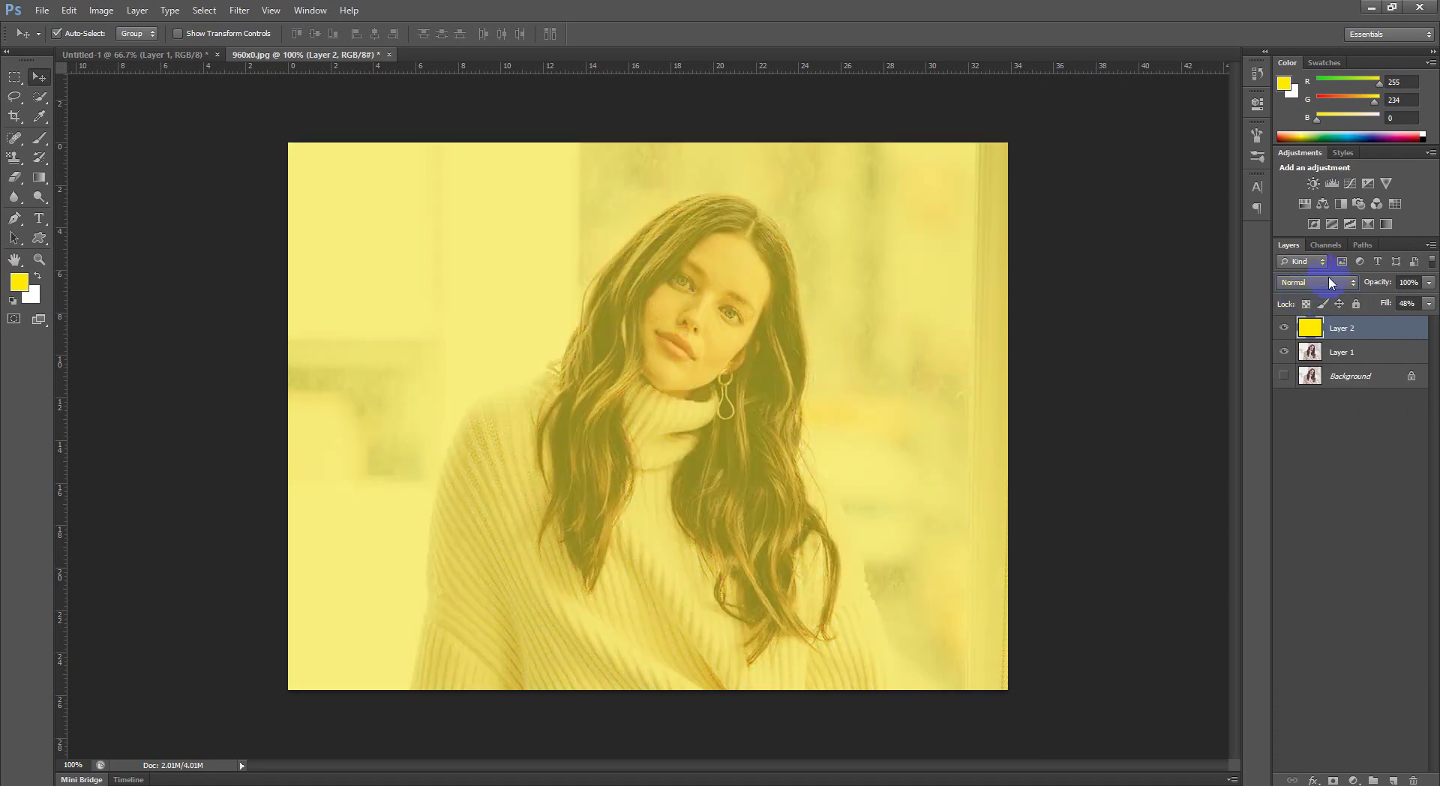
click(1329, 284)
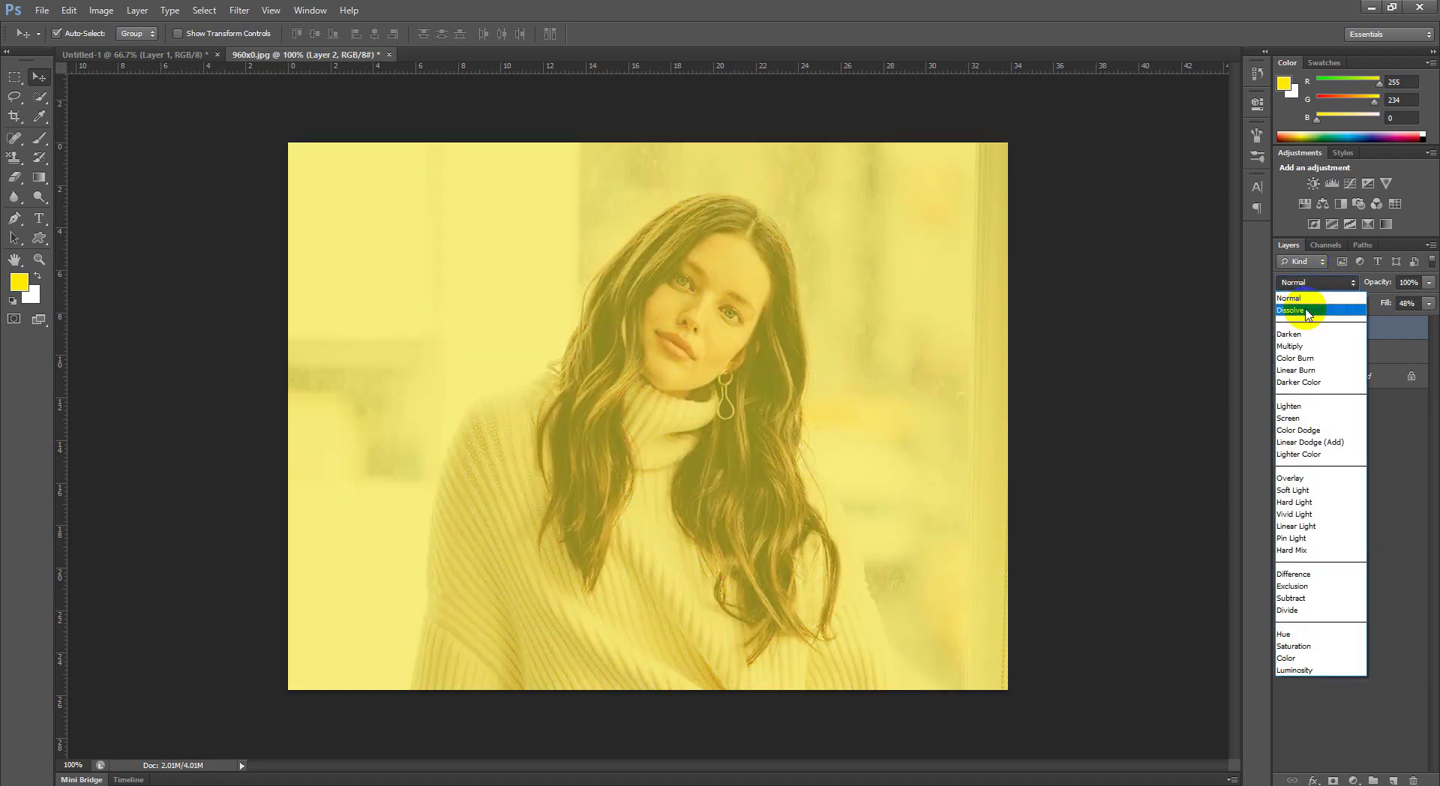
click(1307, 309)
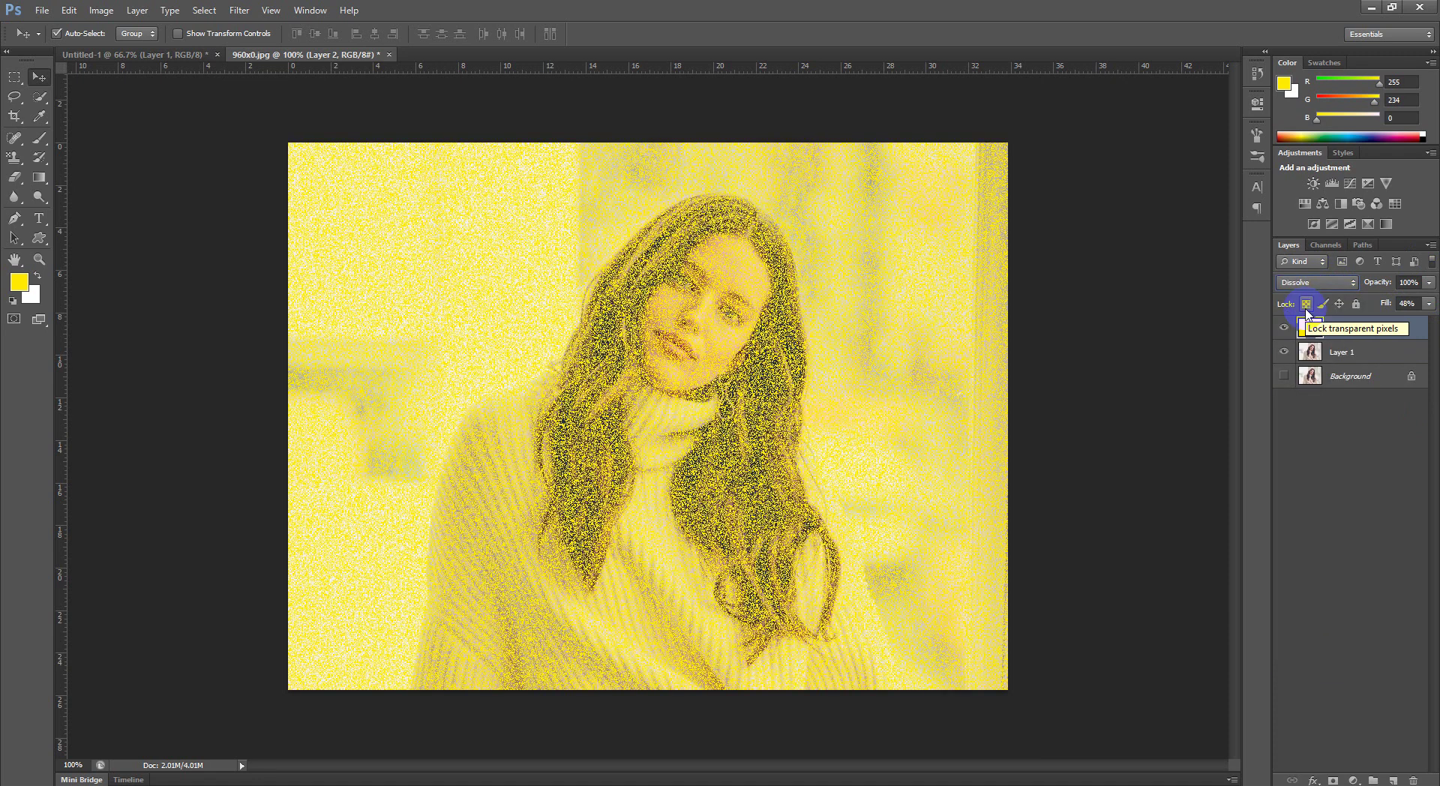
click(1317, 282)
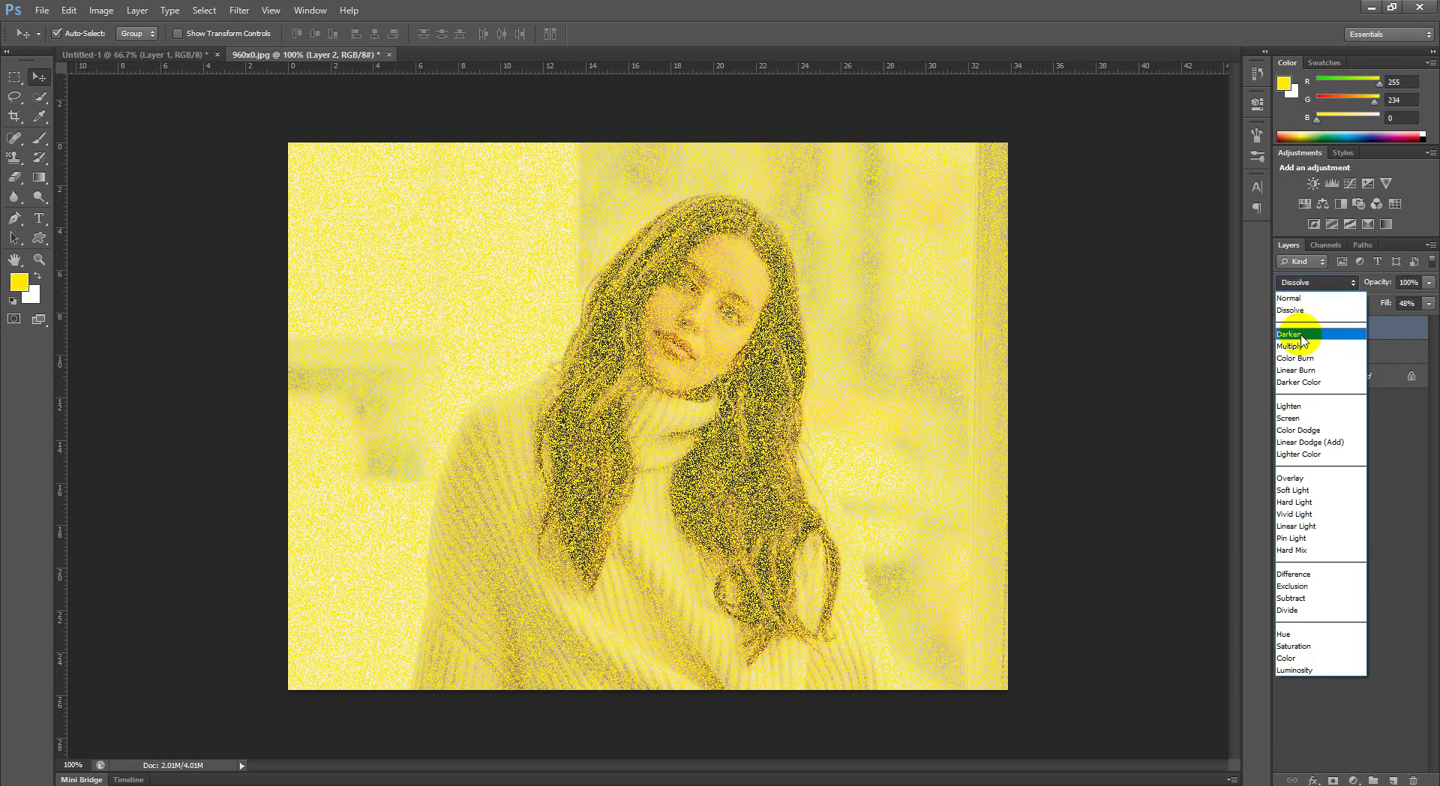
click(1304, 335)
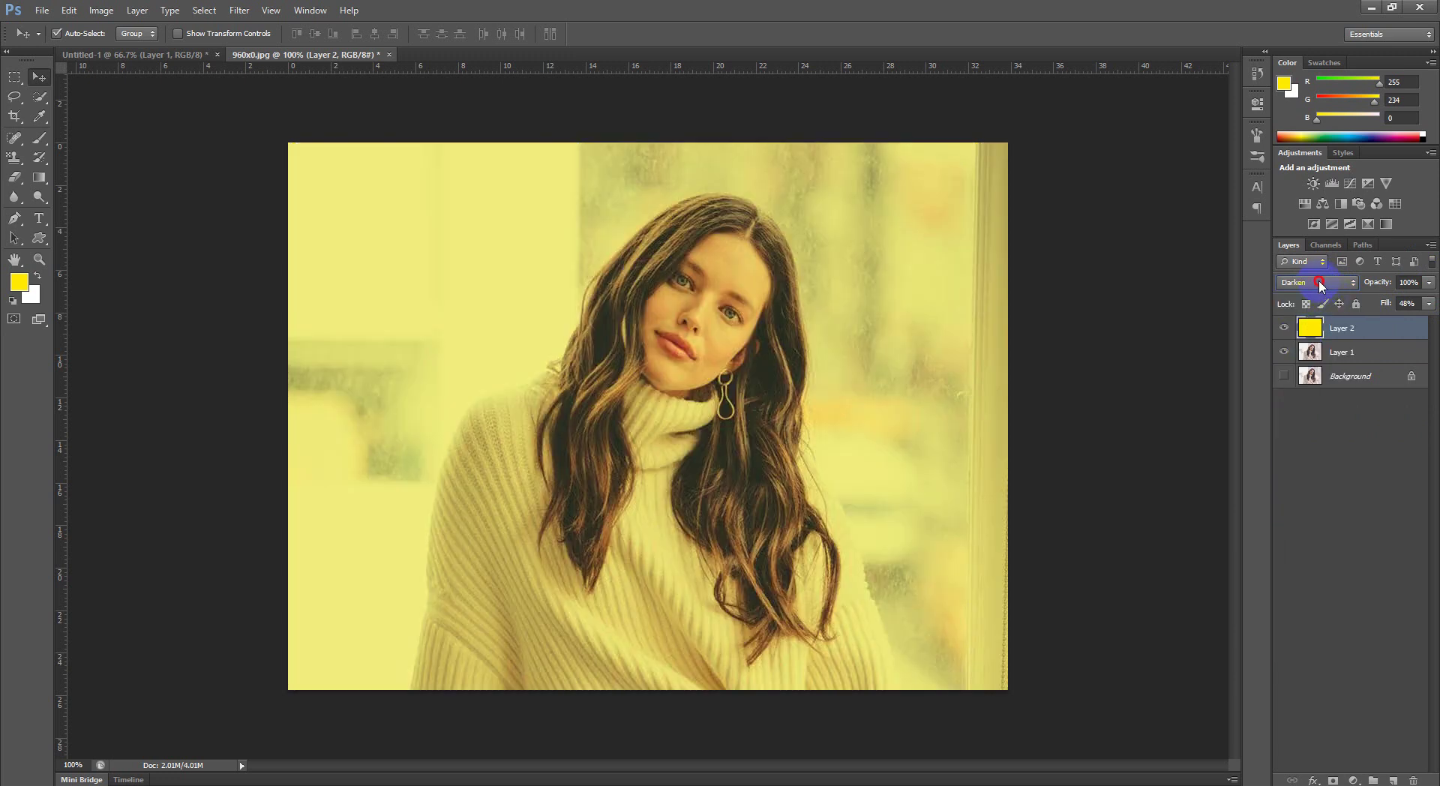
Step: Try Multiply, Color Burn and Soft Light blend modes on the yellow layer
click(1320, 282)
click(1307, 347)
click(1321, 281)
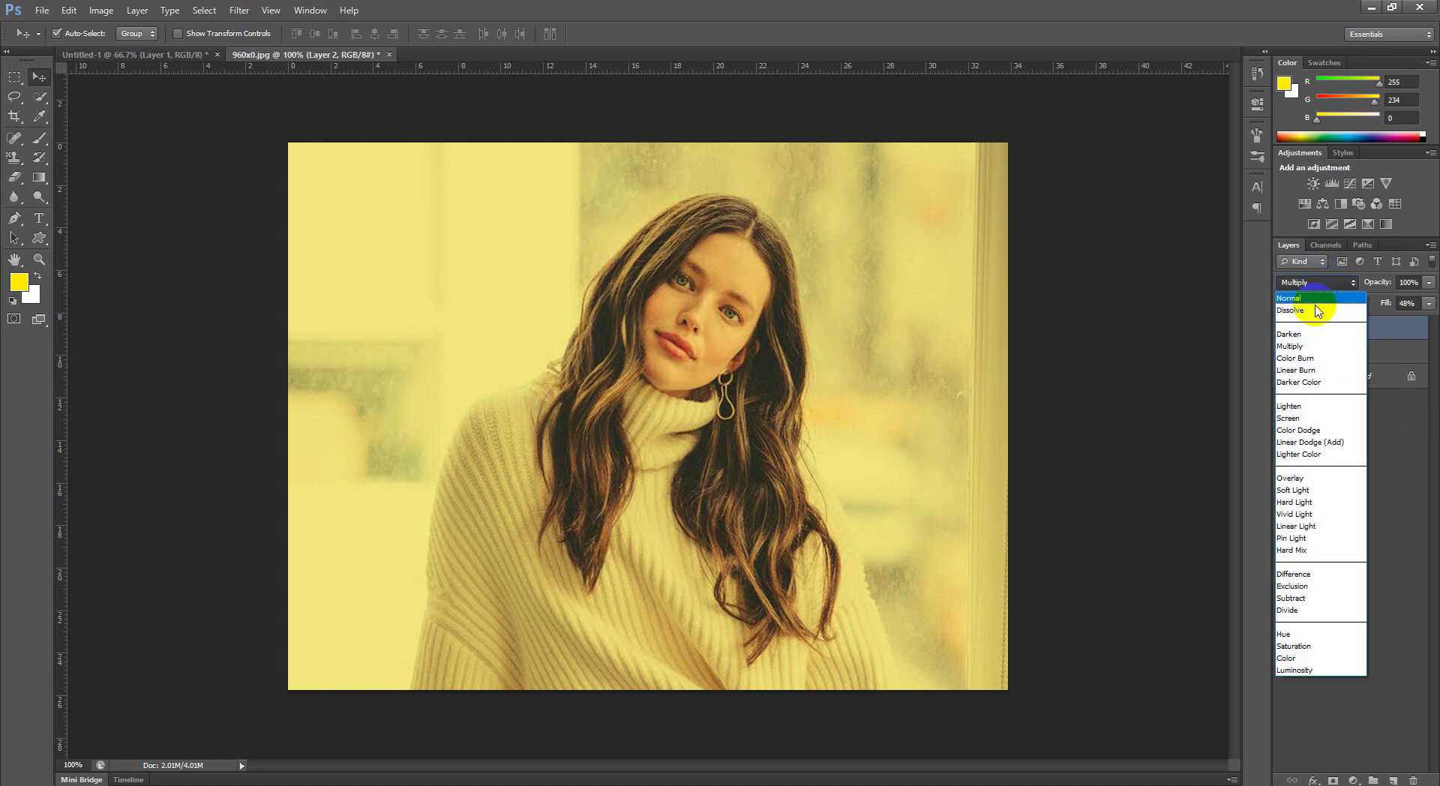
click(1311, 358)
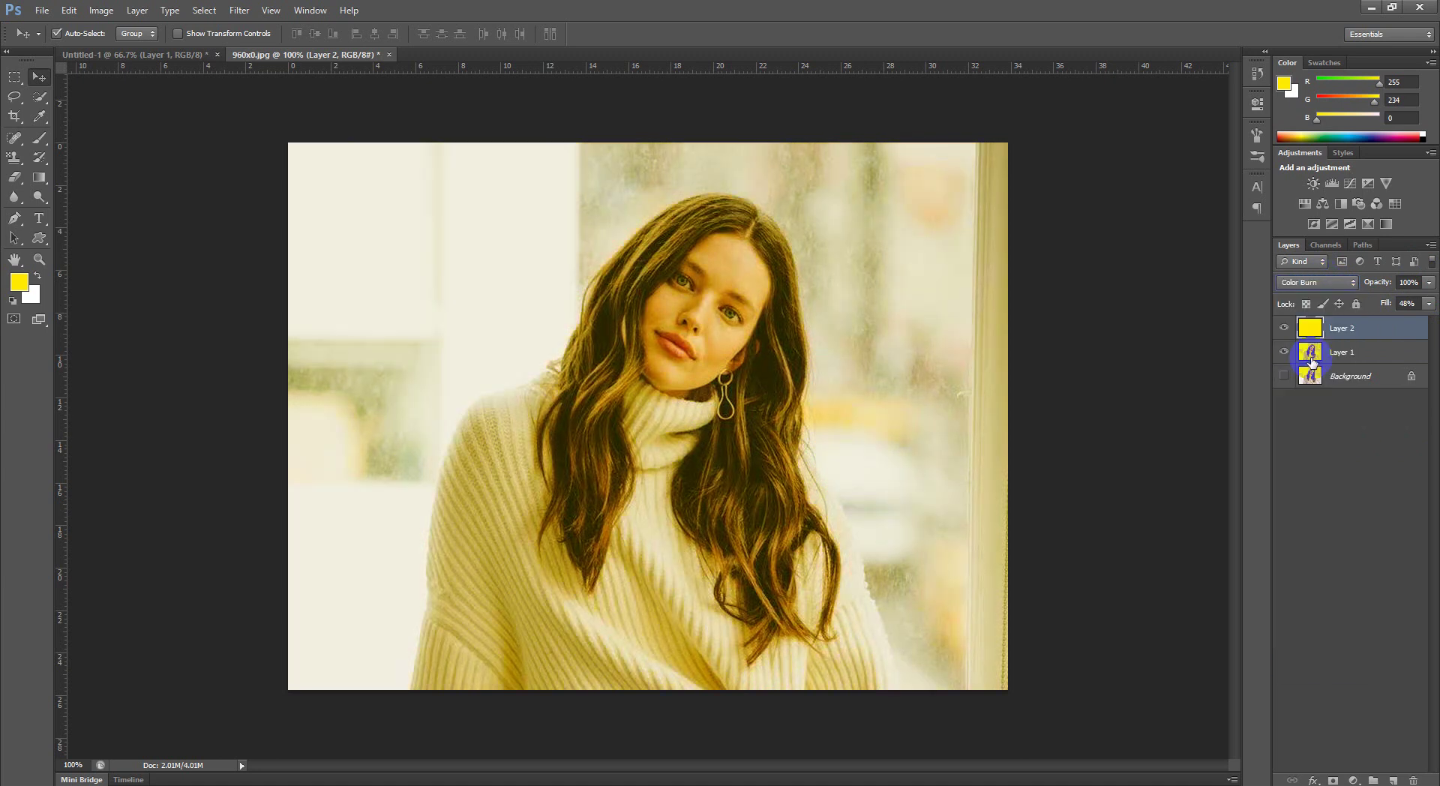
click(1309, 283)
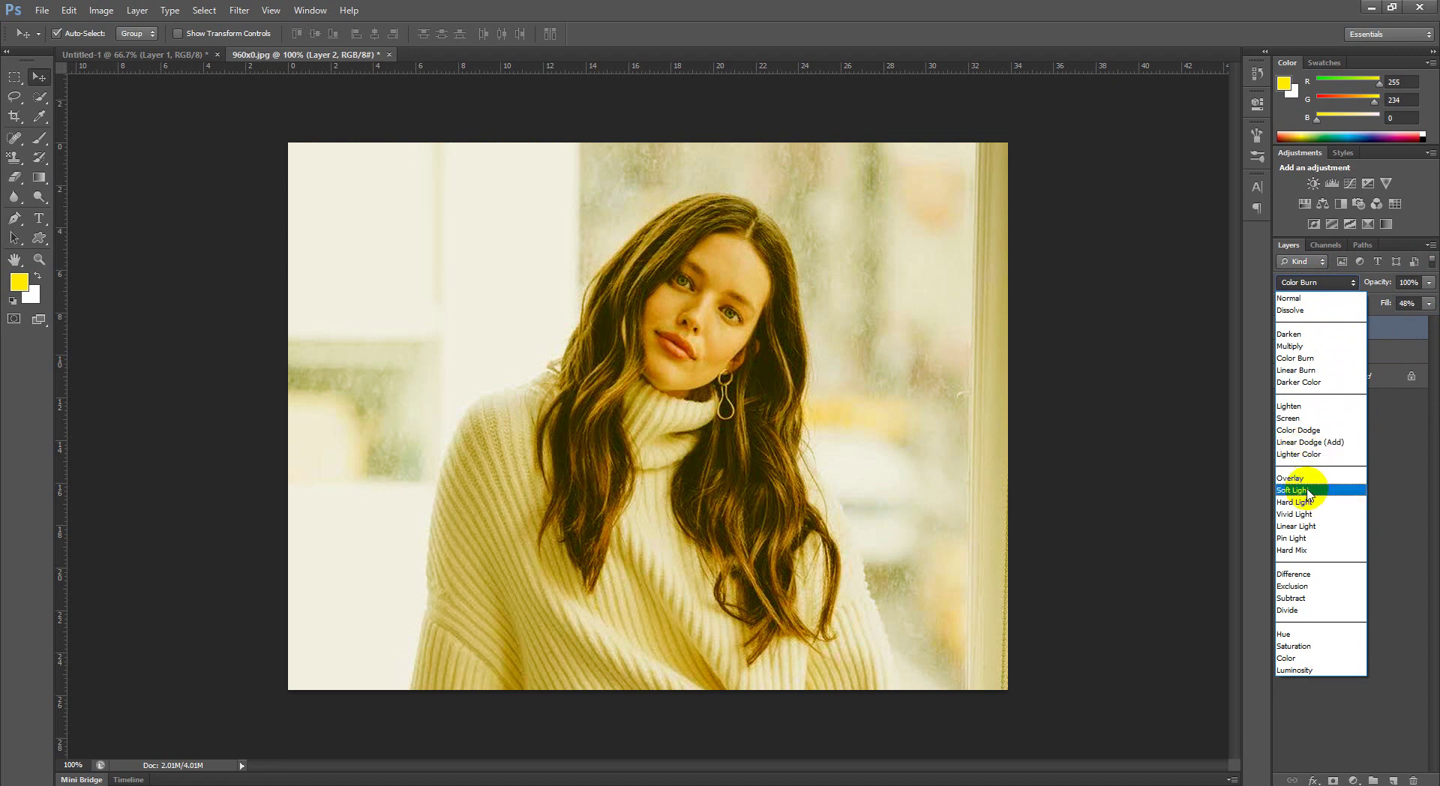
click(1307, 490)
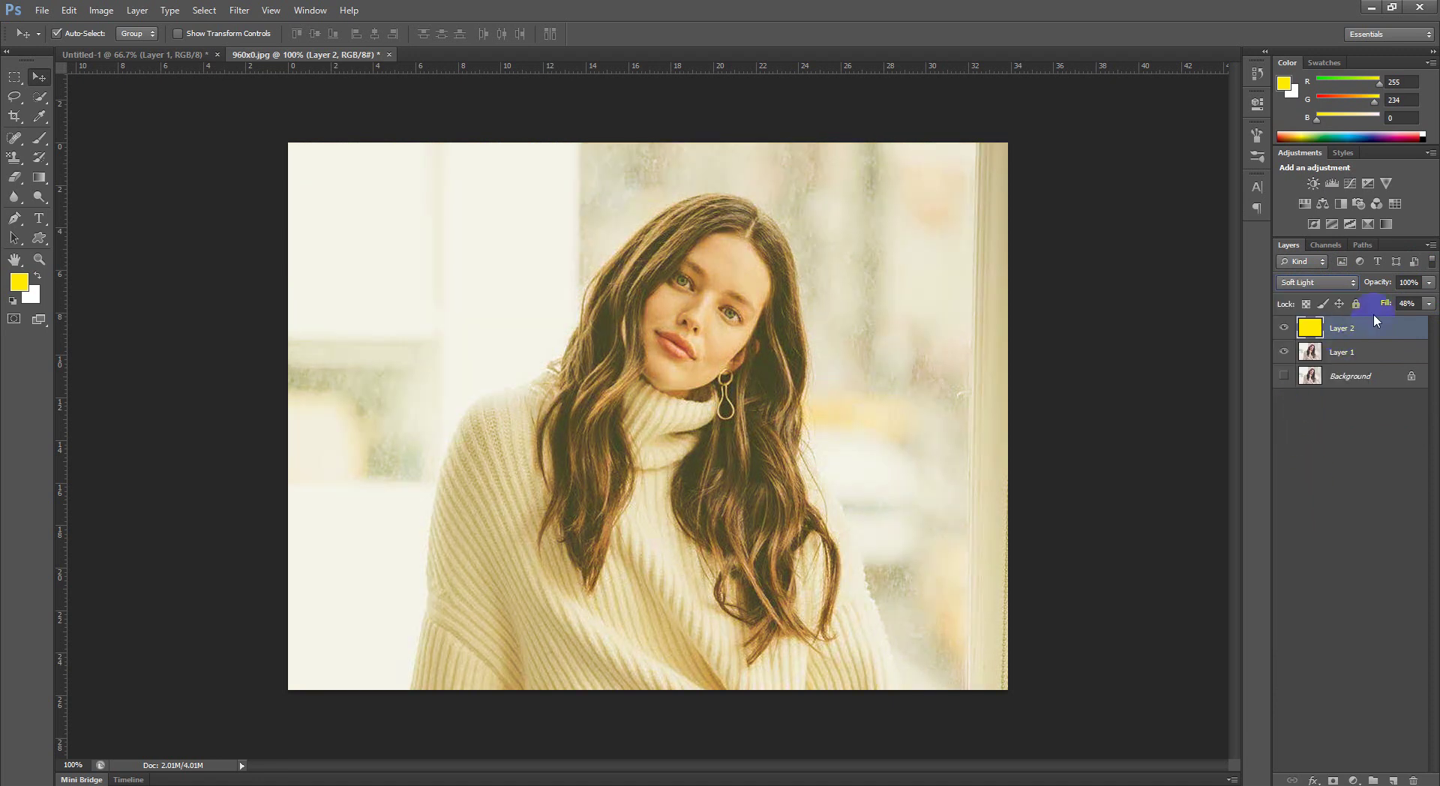
Step: Raise the yellow layer's Fill to 100% and switch it to Hard Light
click(1428, 303)
drag(1396, 320, 1432, 320)
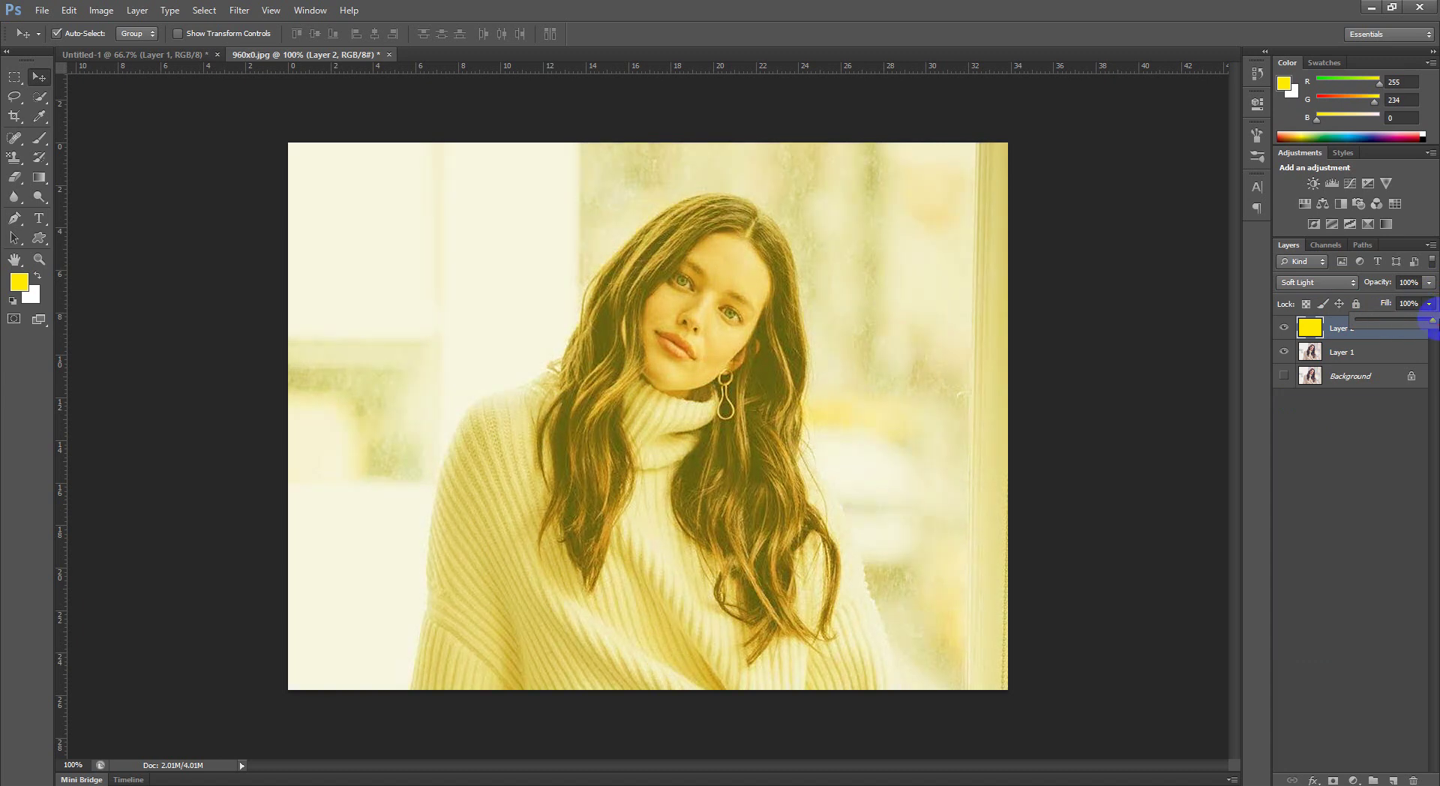
click(1321, 283)
click(1322, 498)
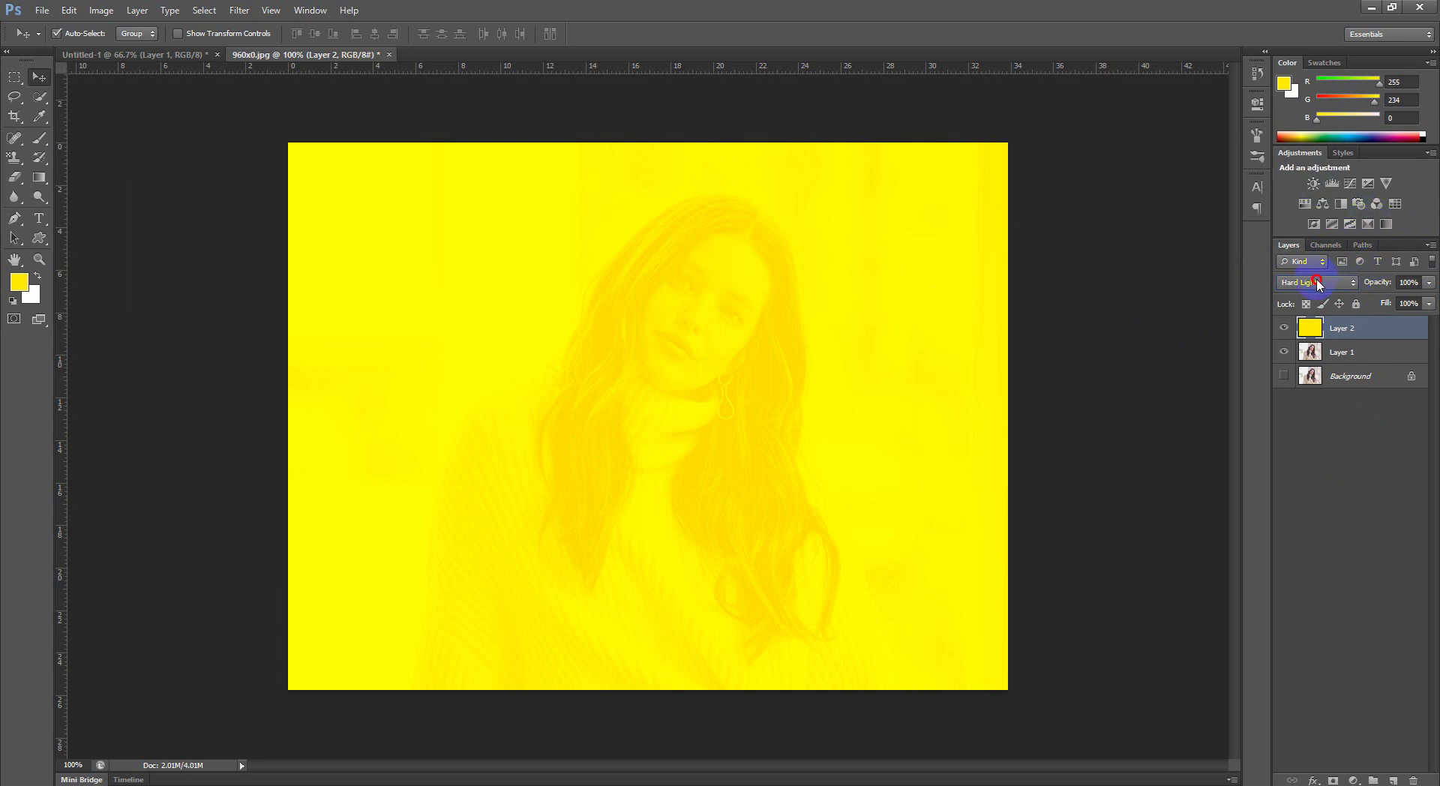
Step: Try Vivid Light and Hue blending, then return the yellow layer to Overlay
click(1317, 284)
click(1315, 514)
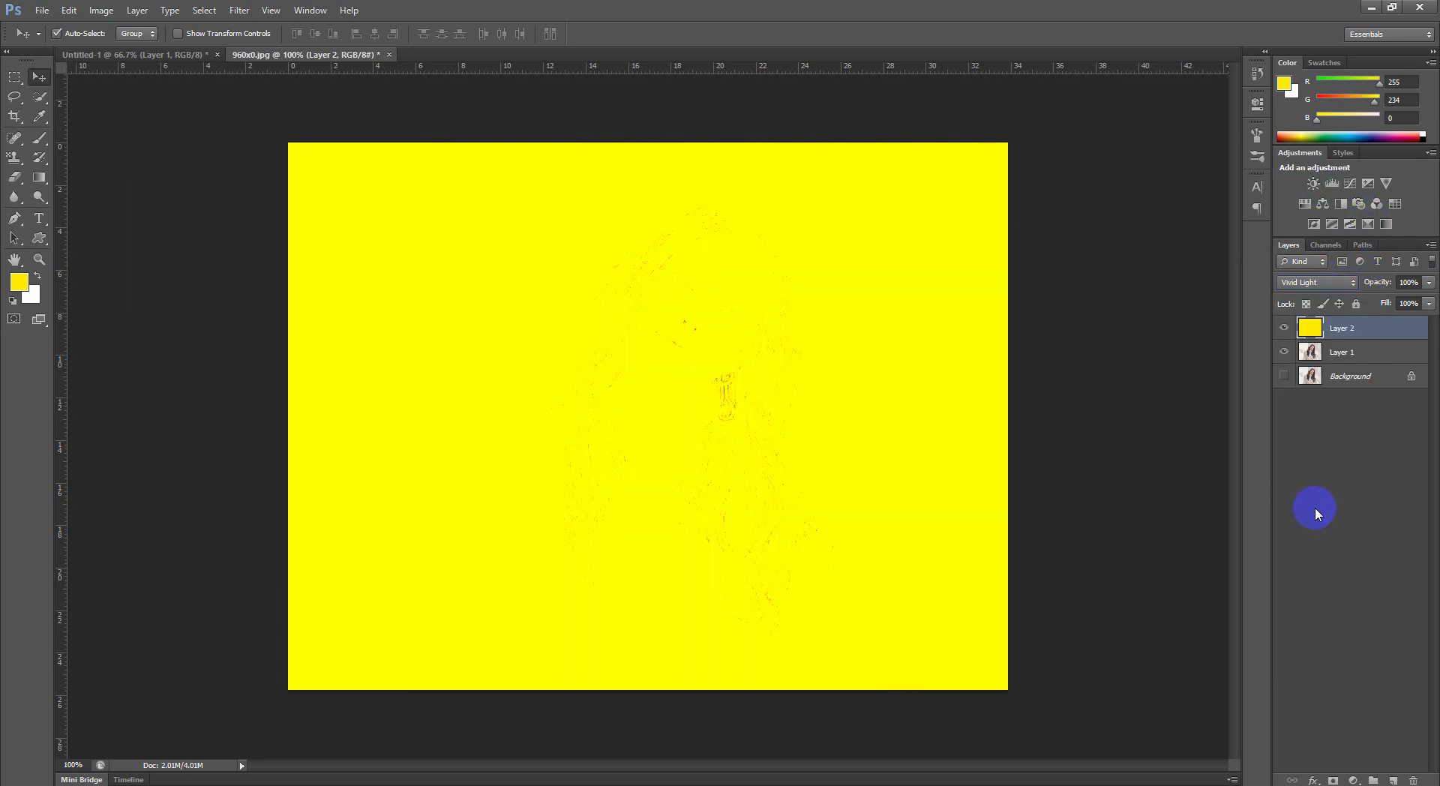
click(1317, 283)
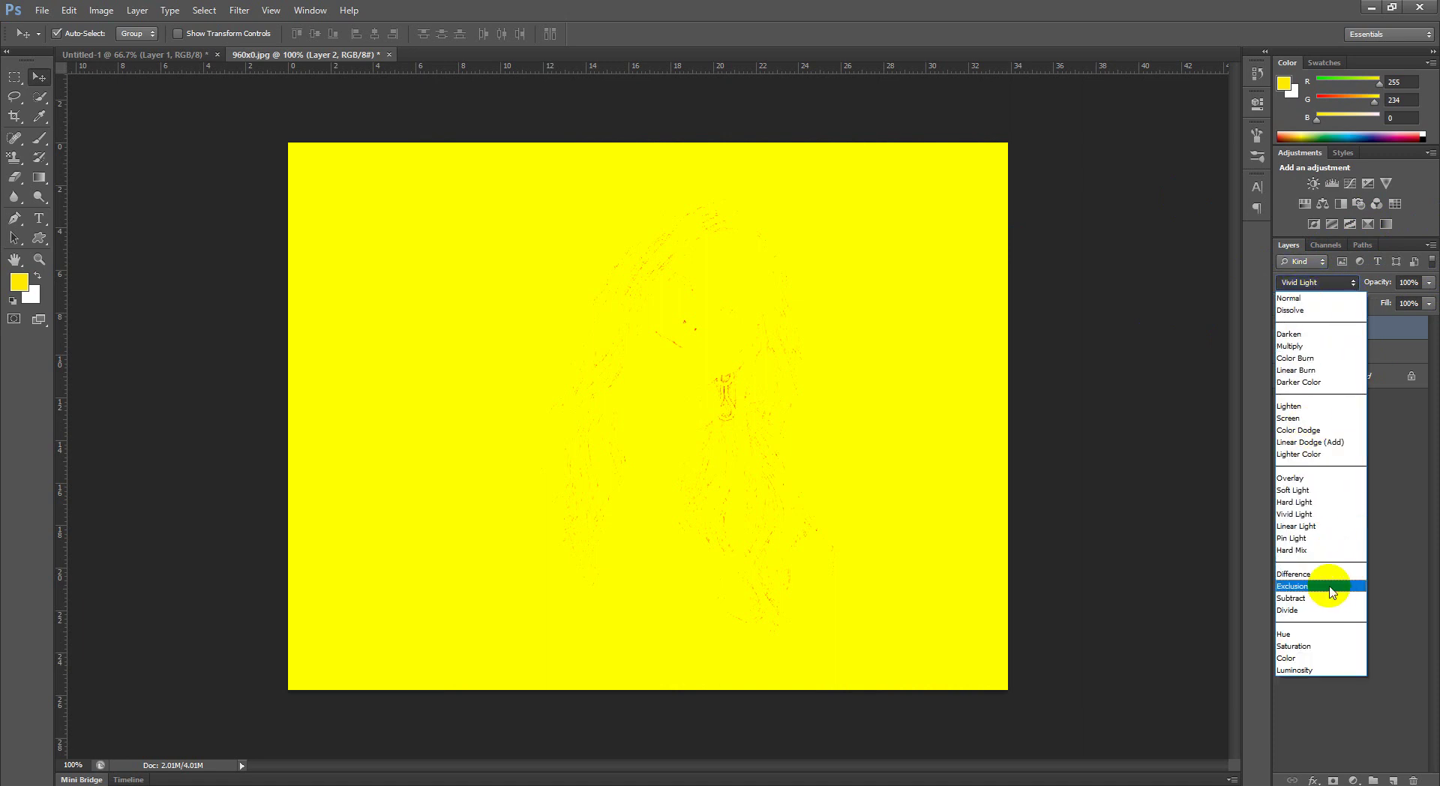
click(1295, 634)
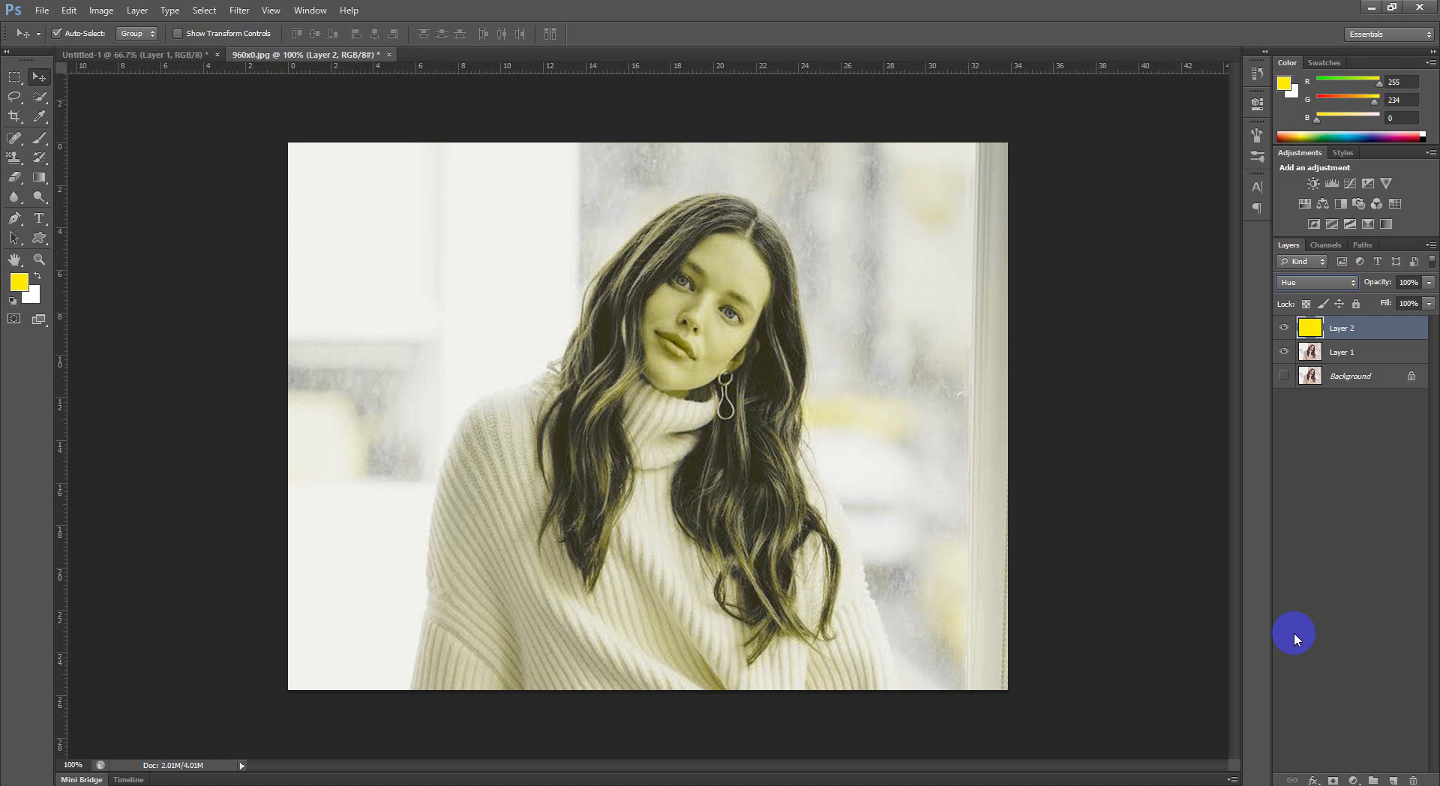
click(1316, 282)
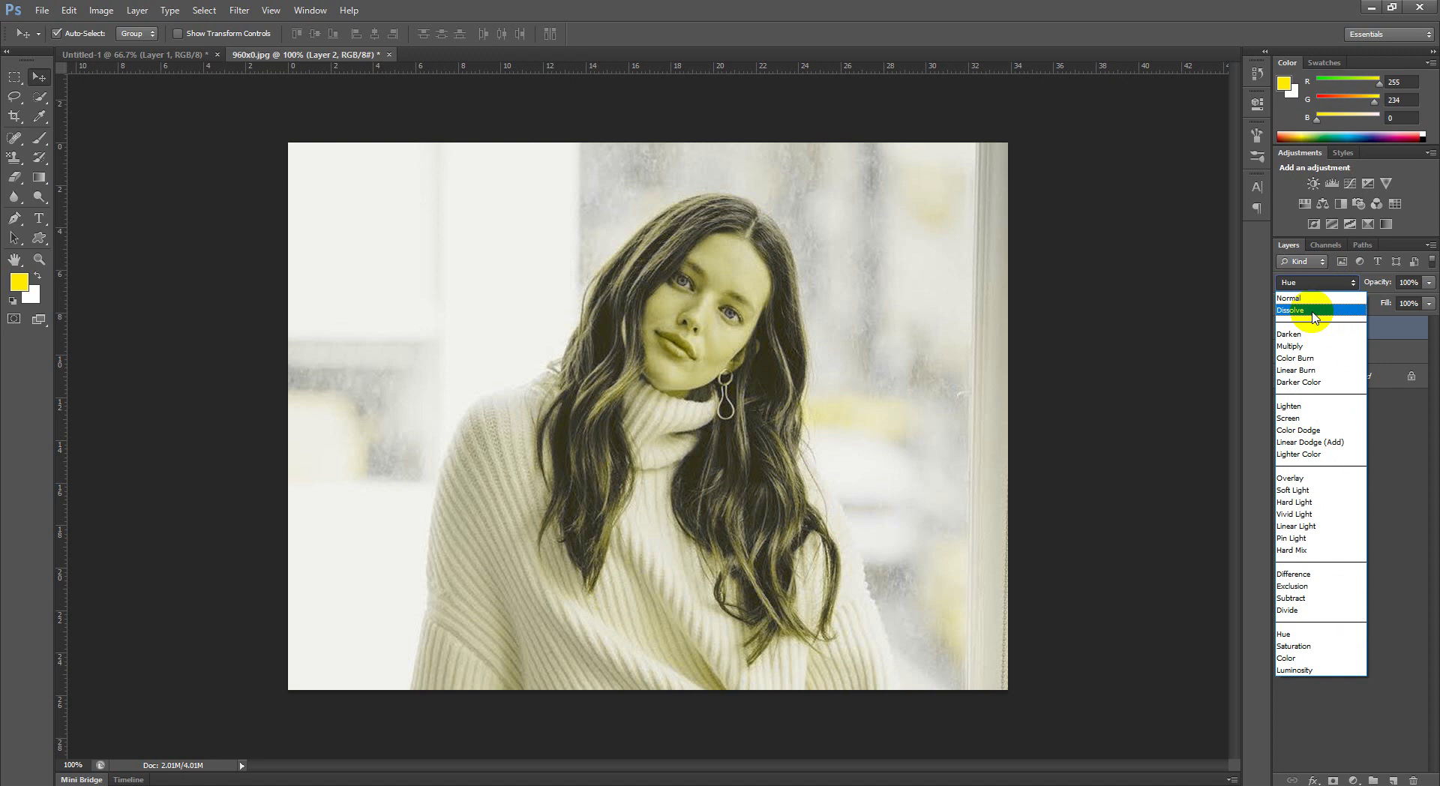
click(1309, 479)
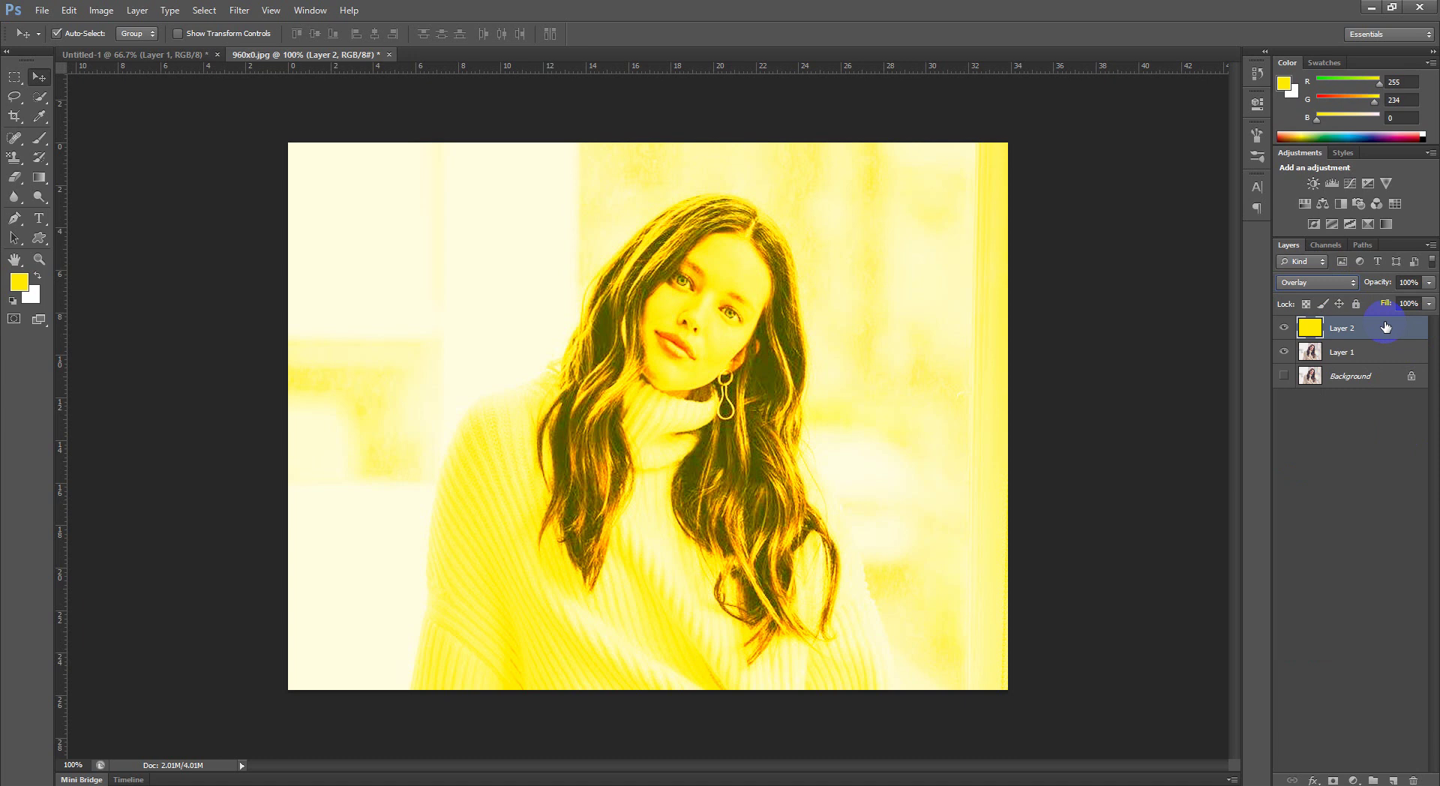
Step: Lower the yellow Overlay layer's Fill to 64% and deselect the layer
click(1428, 303)
drag(1397, 318, 1398, 323)
key(shift+alt+n)
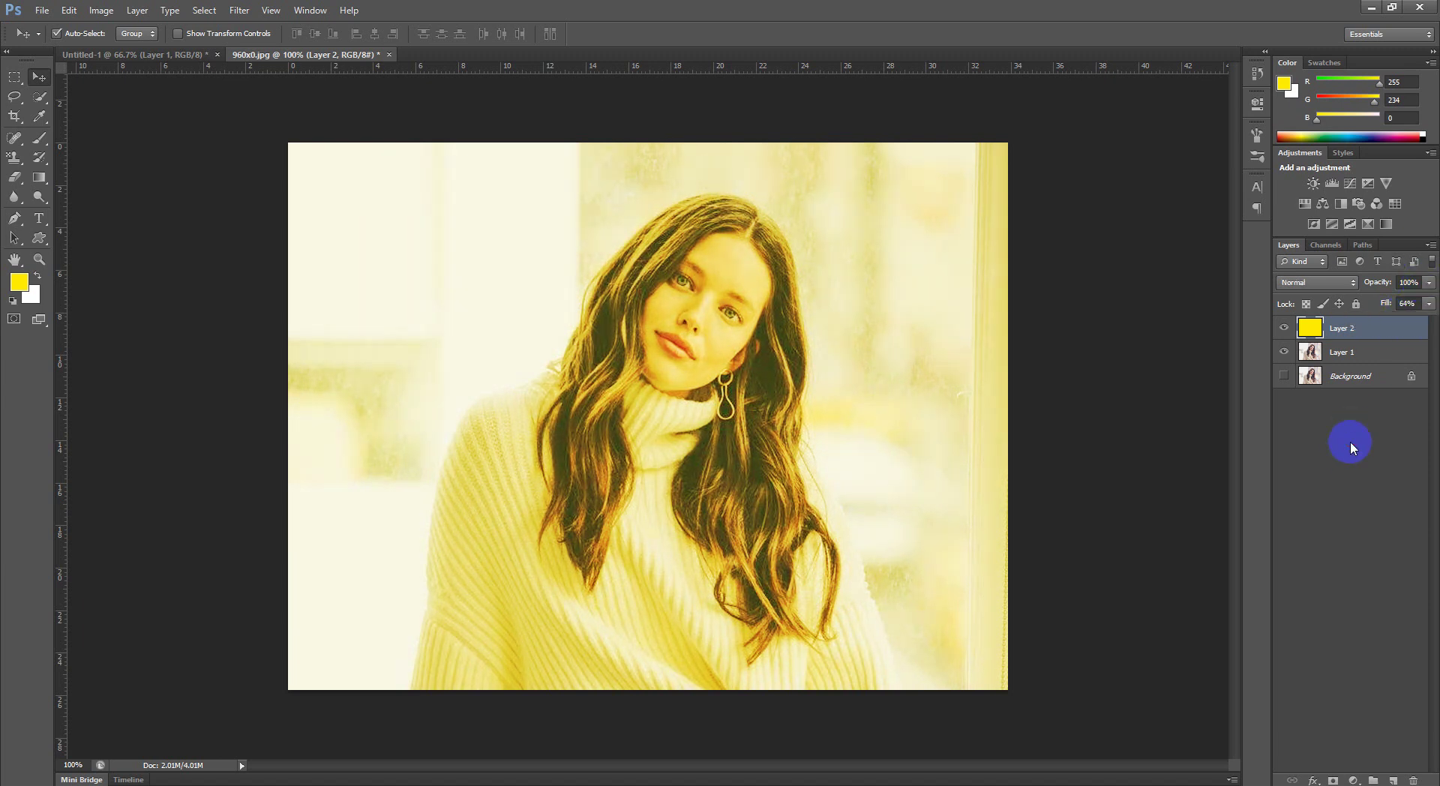
click(1352, 439)
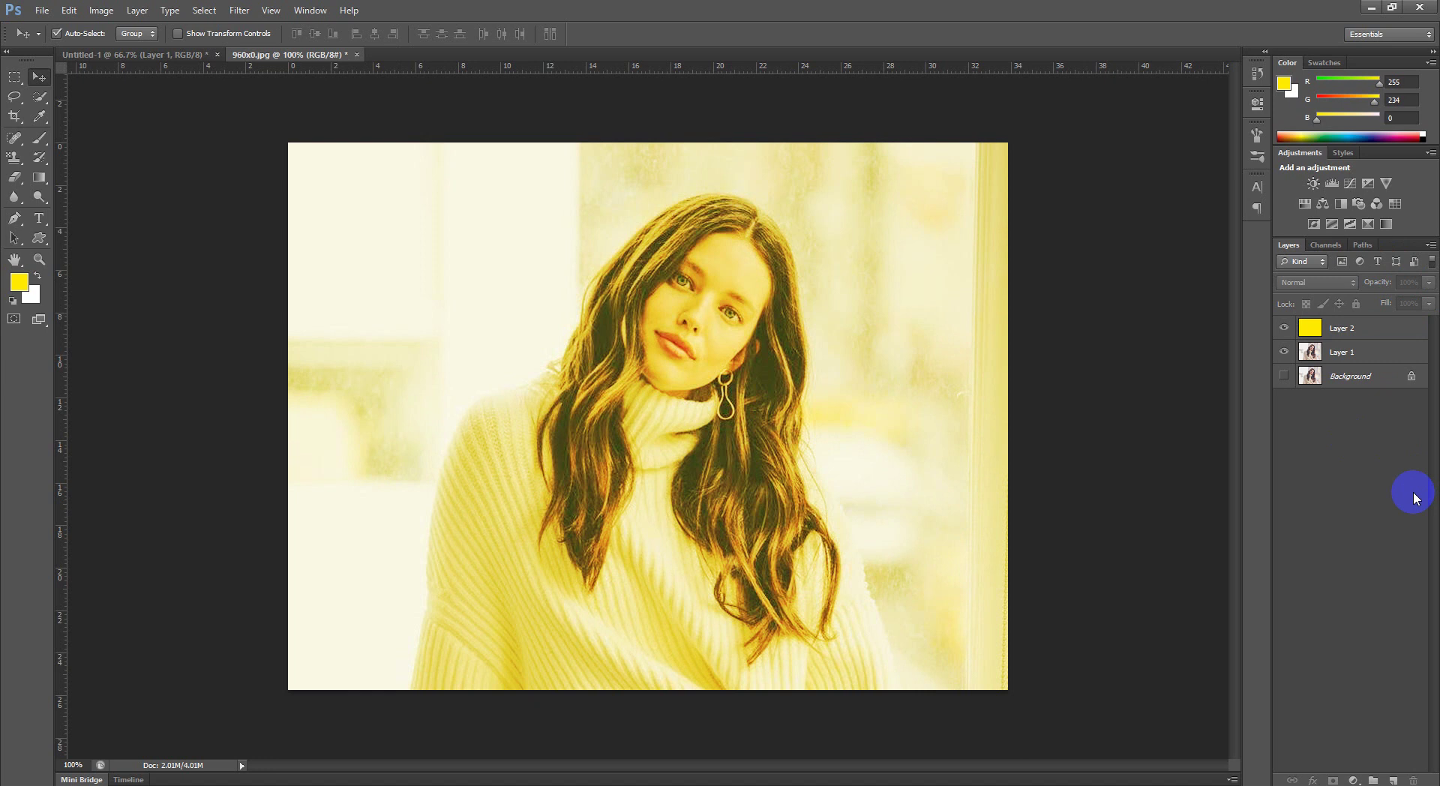
Step: In Untitled-1, delete hidden Layer 1 and toggle the four squares' visibility so all show again
click(156, 56)
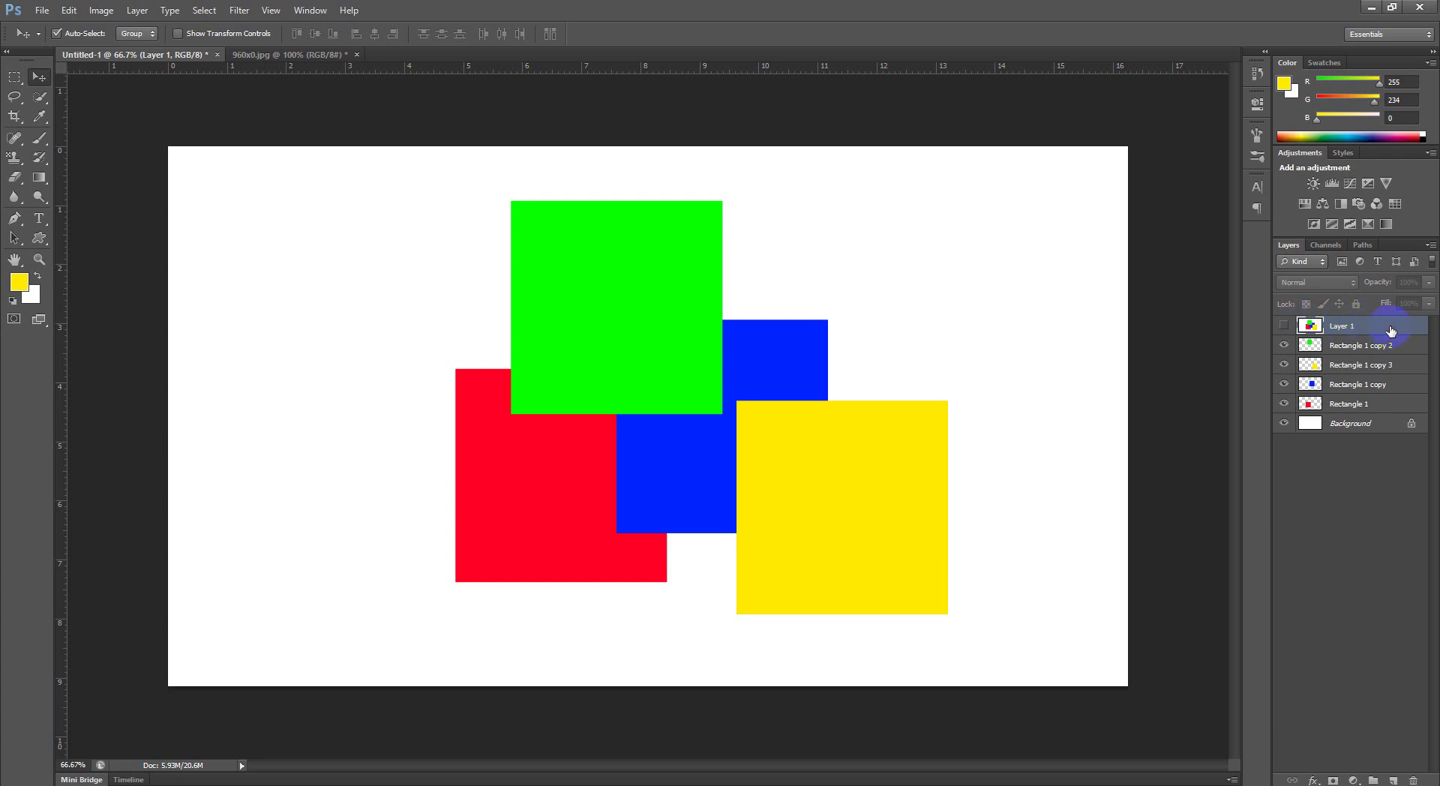
key(Delete)
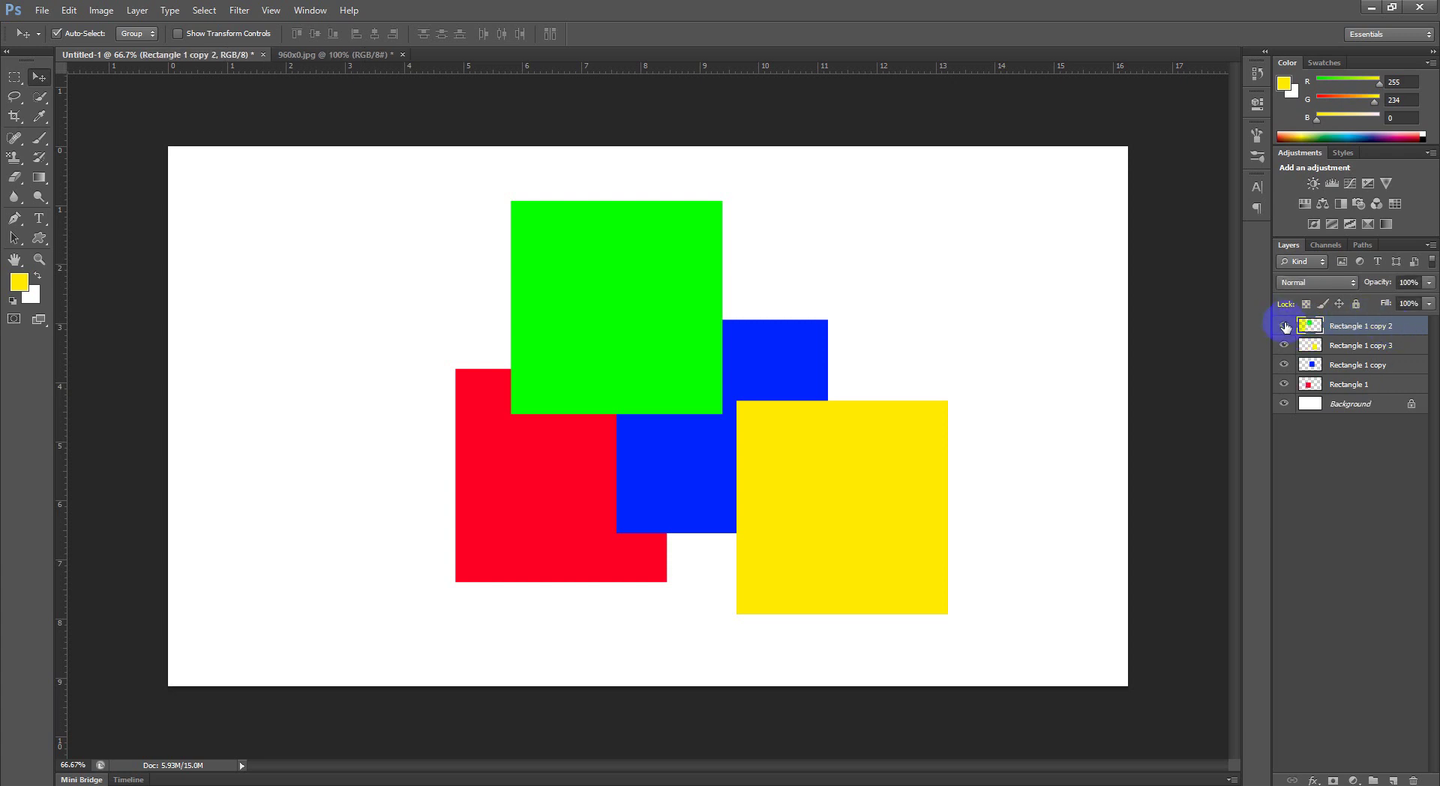
click(1284, 326)
click(1283, 364)
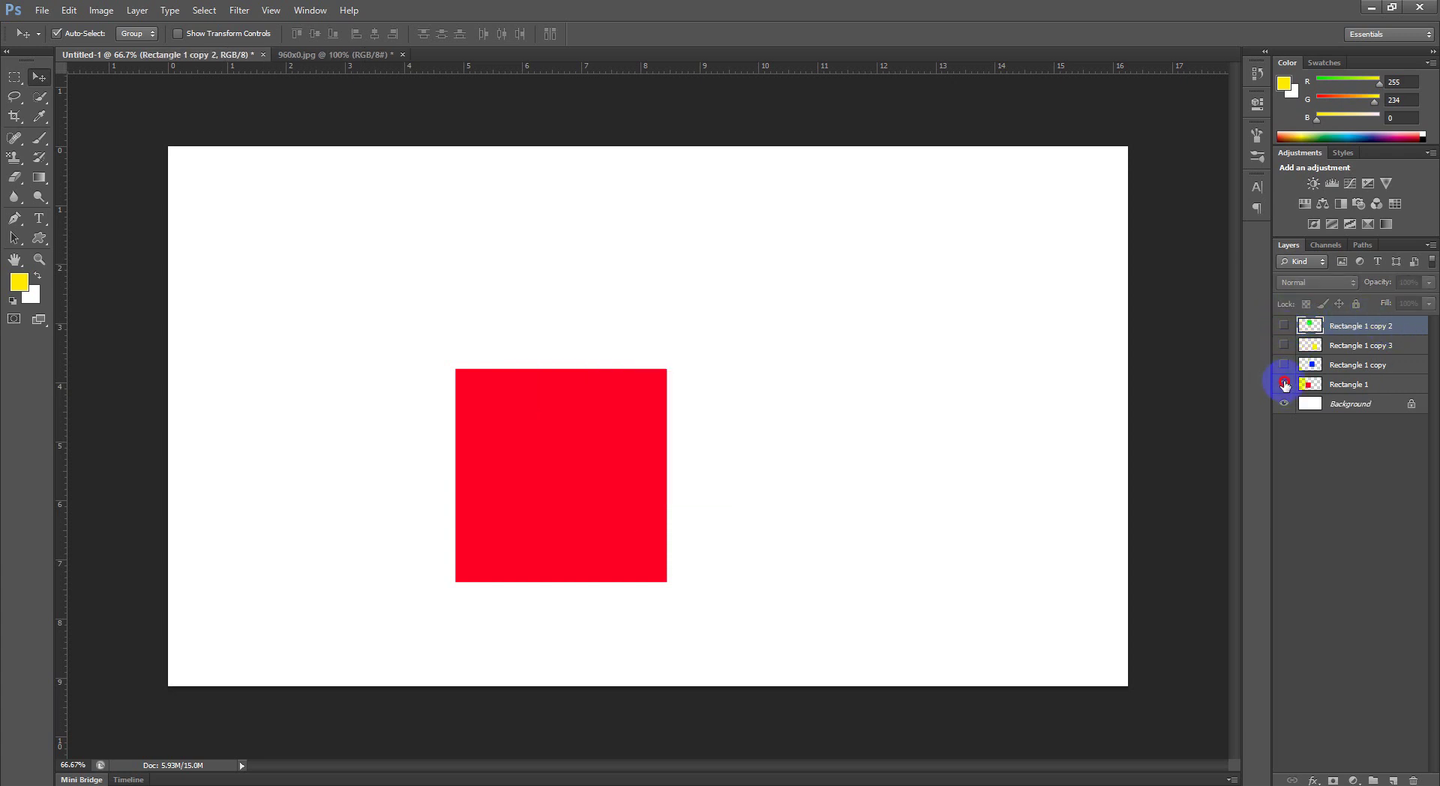
click(1284, 364)
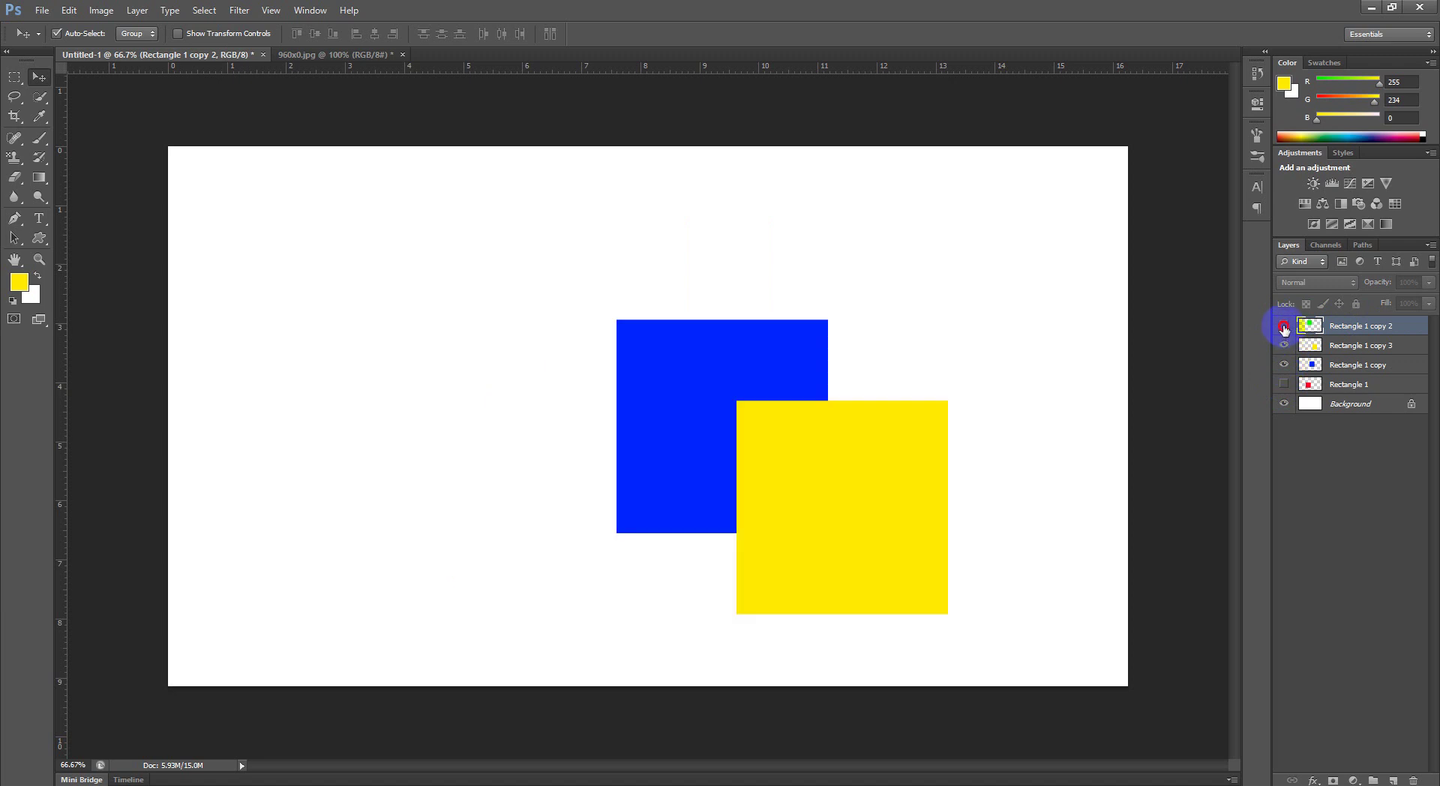
click(1284, 325)
click(1284, 384)
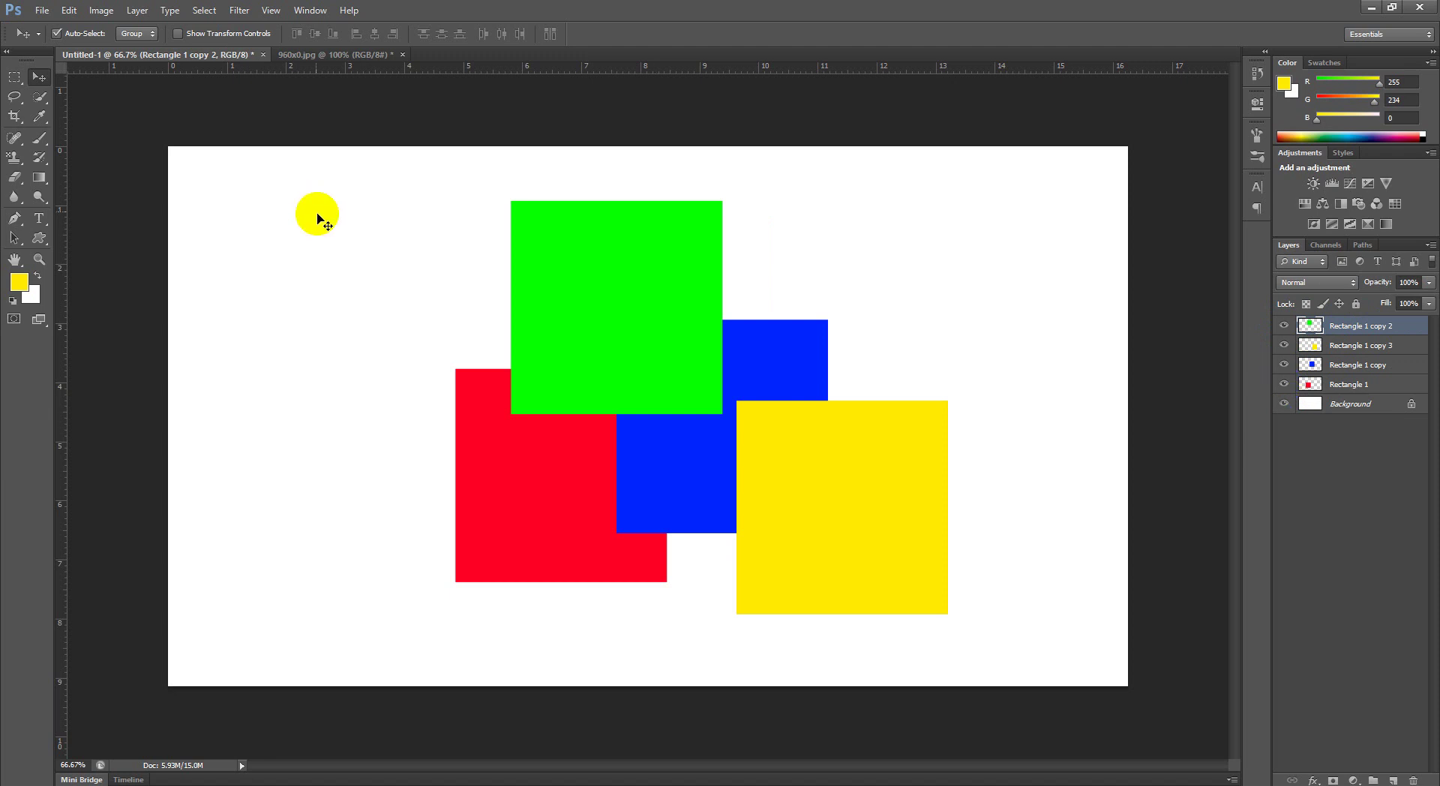
Step: Duplicate the green square up-left and fill the copy with a teal foreground colour
click(563, 336)
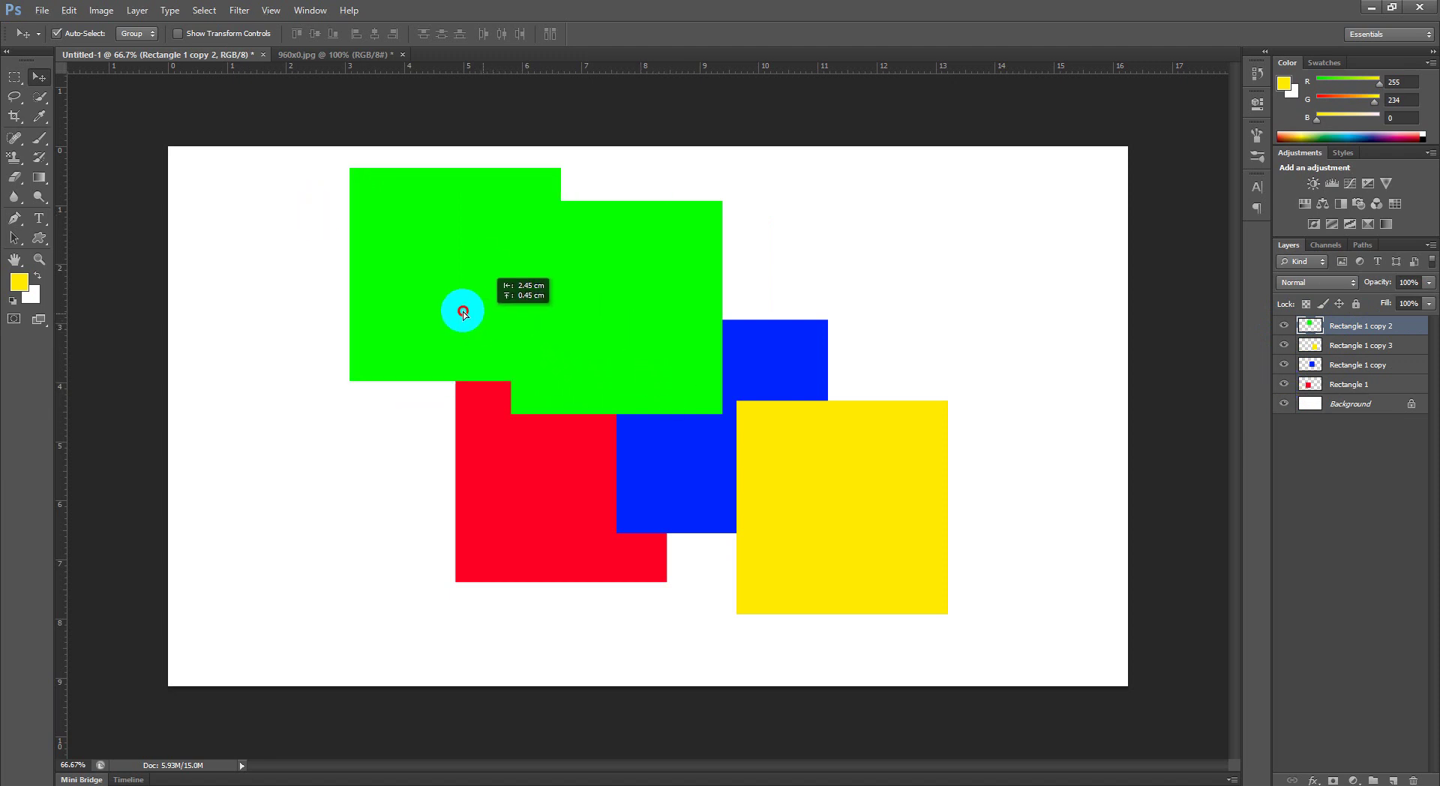
drag(562, 336, 351, 300)
click(23, 283)
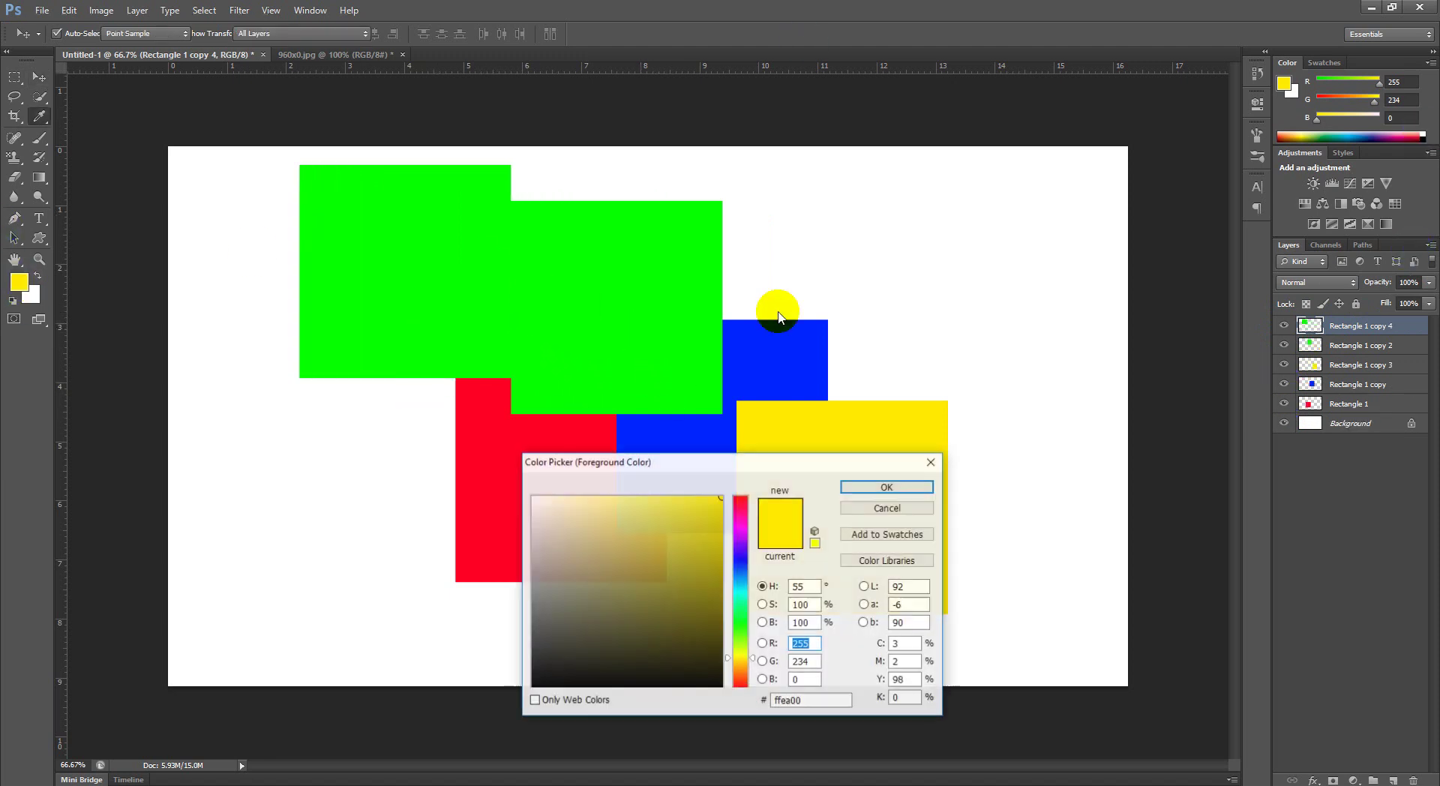
click(741, 606)
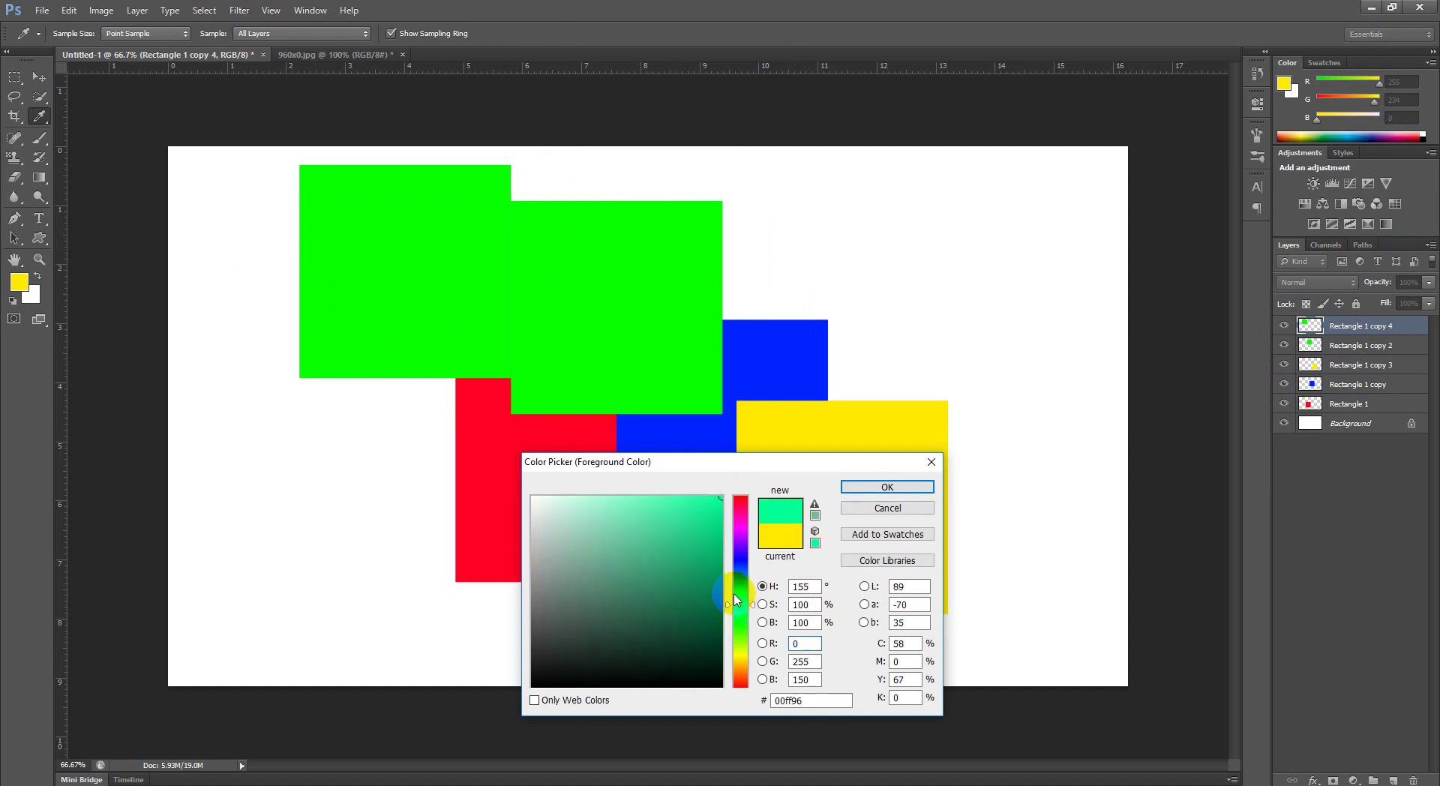
click(922, 495)
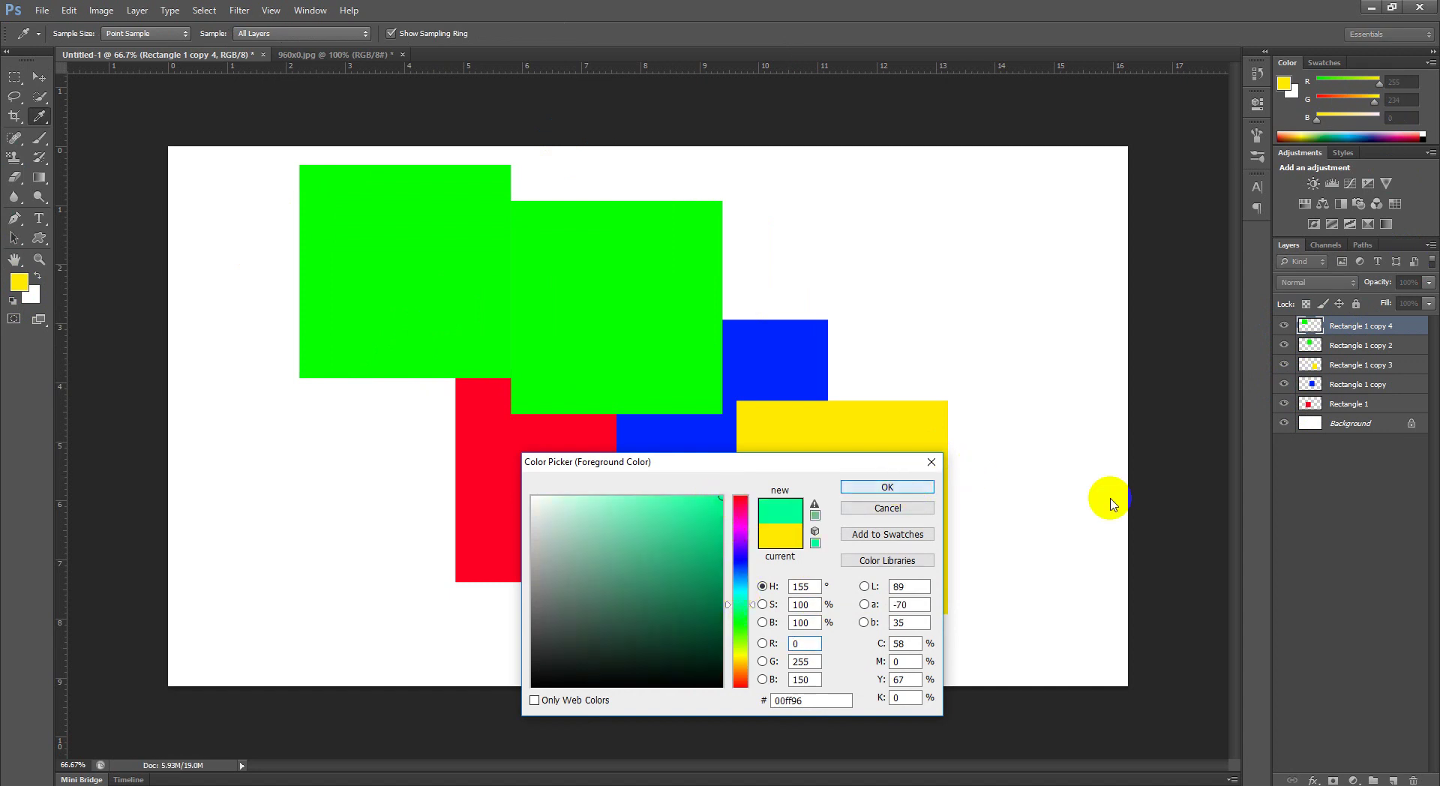
ctrl+click(1317, 334)
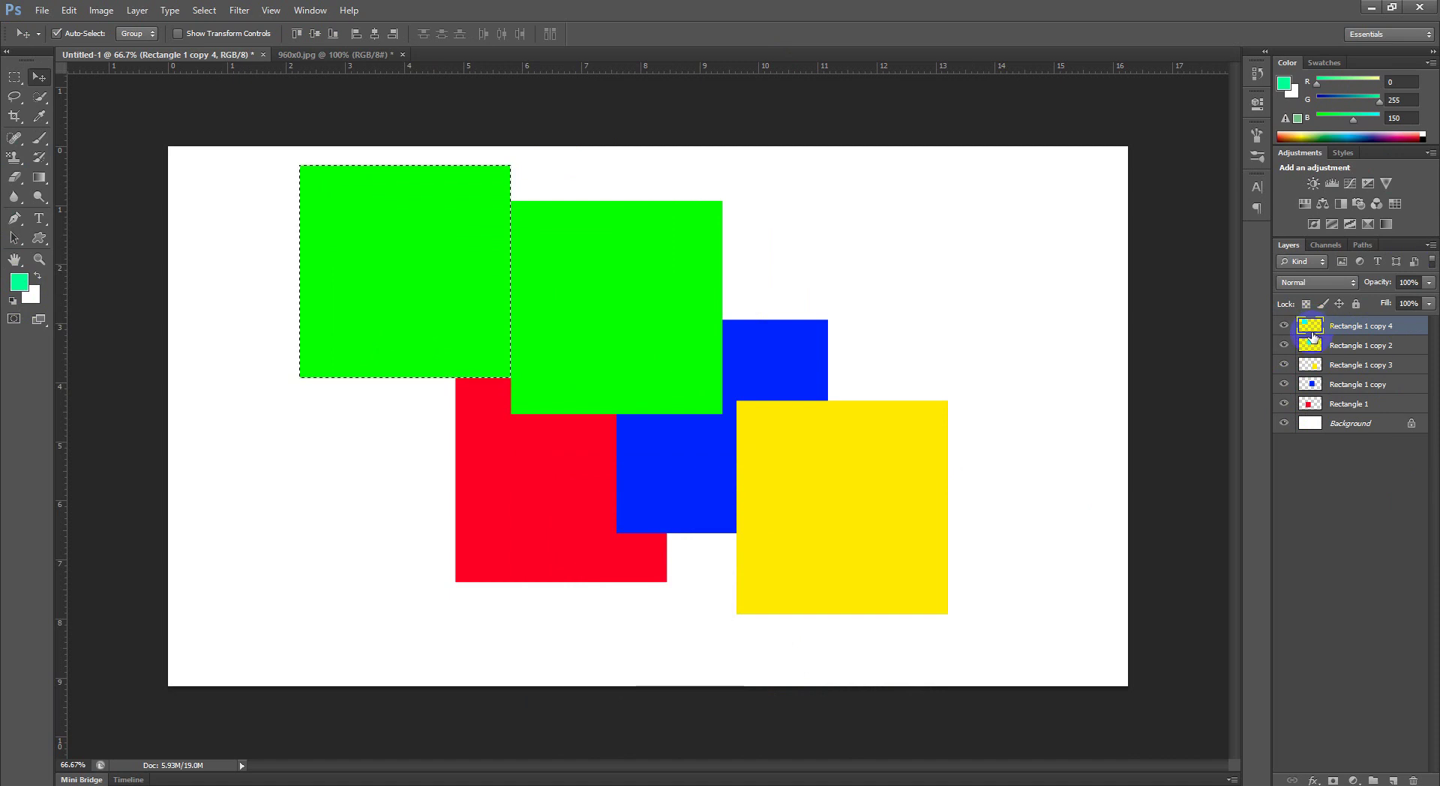
key(alt+BackSpace)
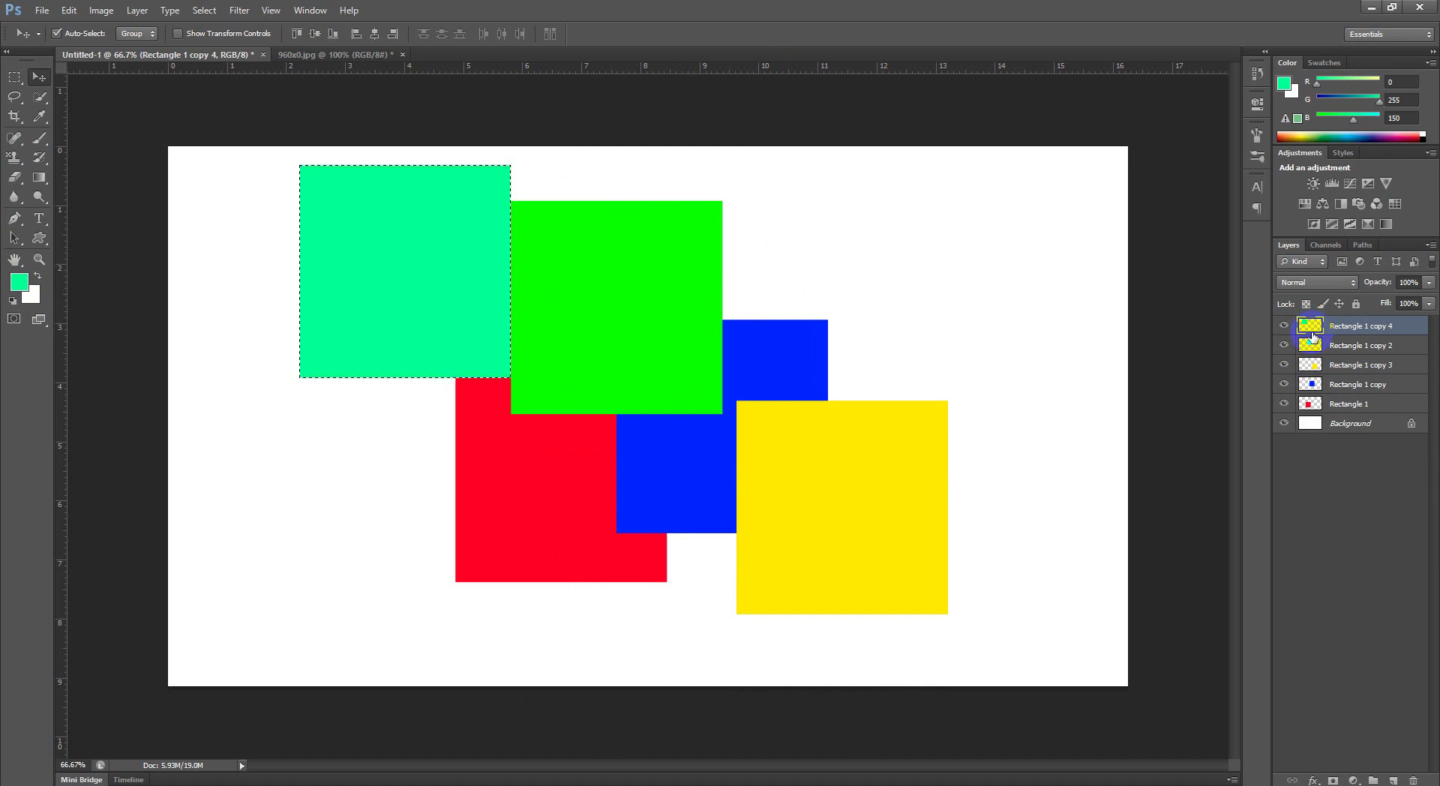
key(ctrl+d)
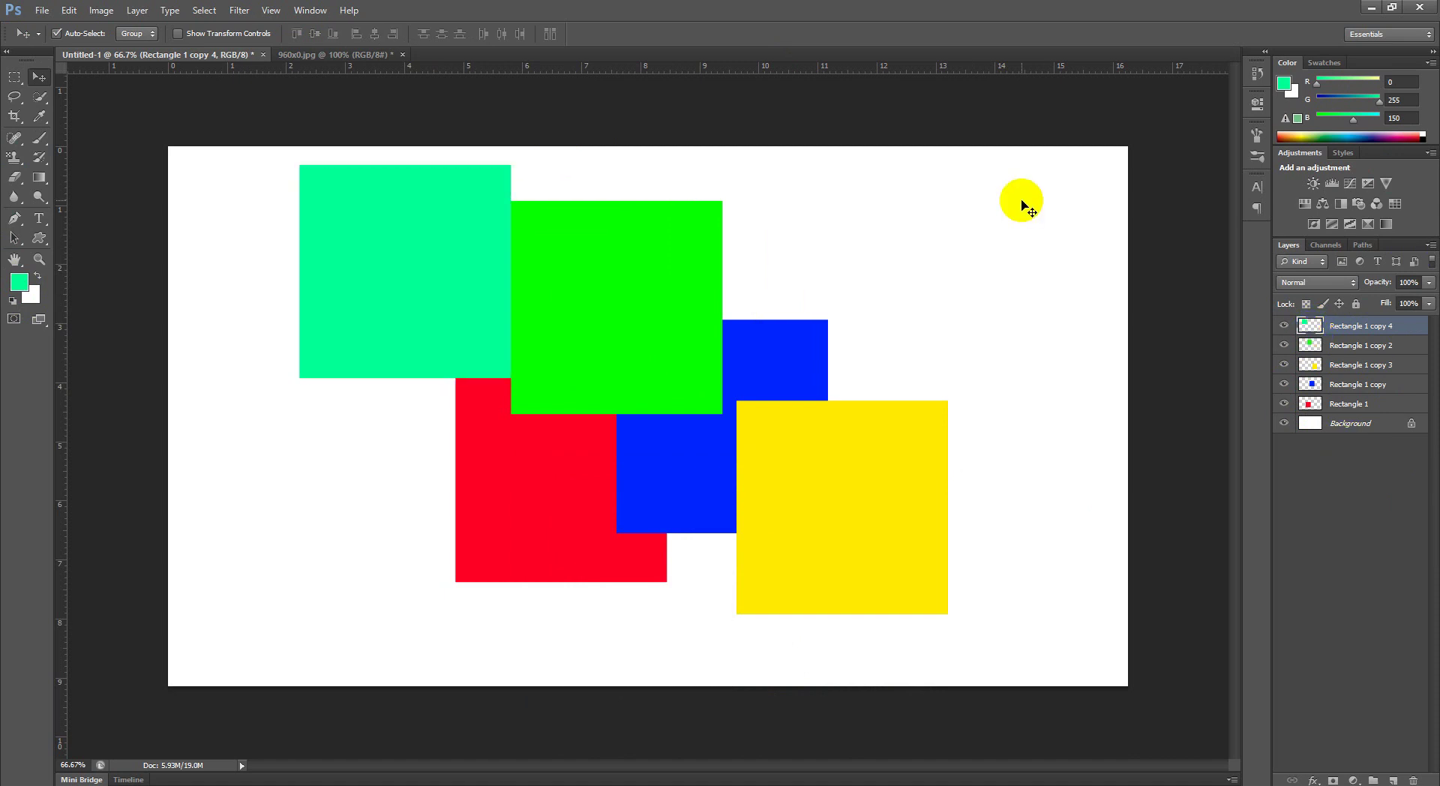
Step: Reposition the blue, yellow and red squares to the right into new overlaps
drag(794, 370, 900, 312)
drag(870, 469, 929, 464)
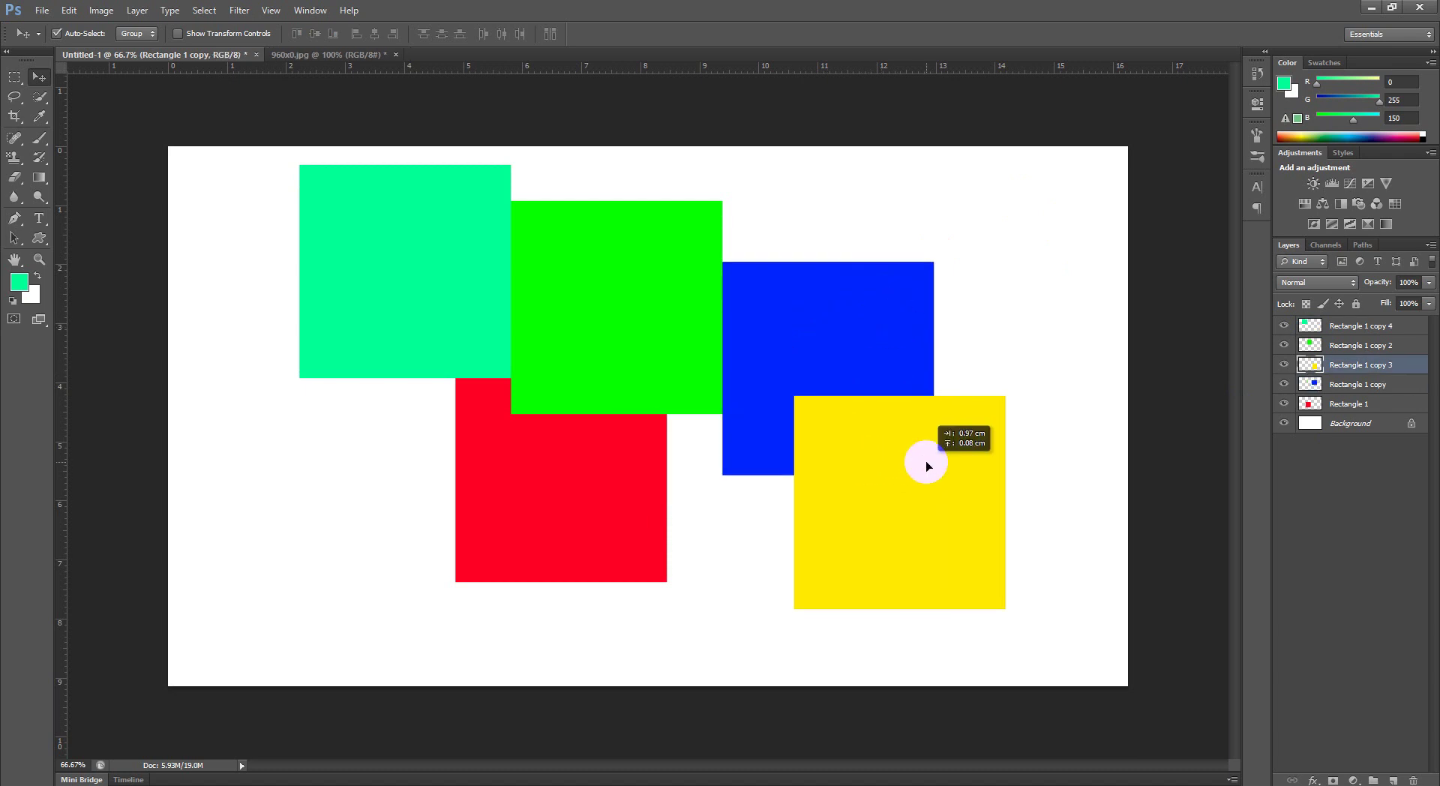
drag(652, 529, 798, 588)
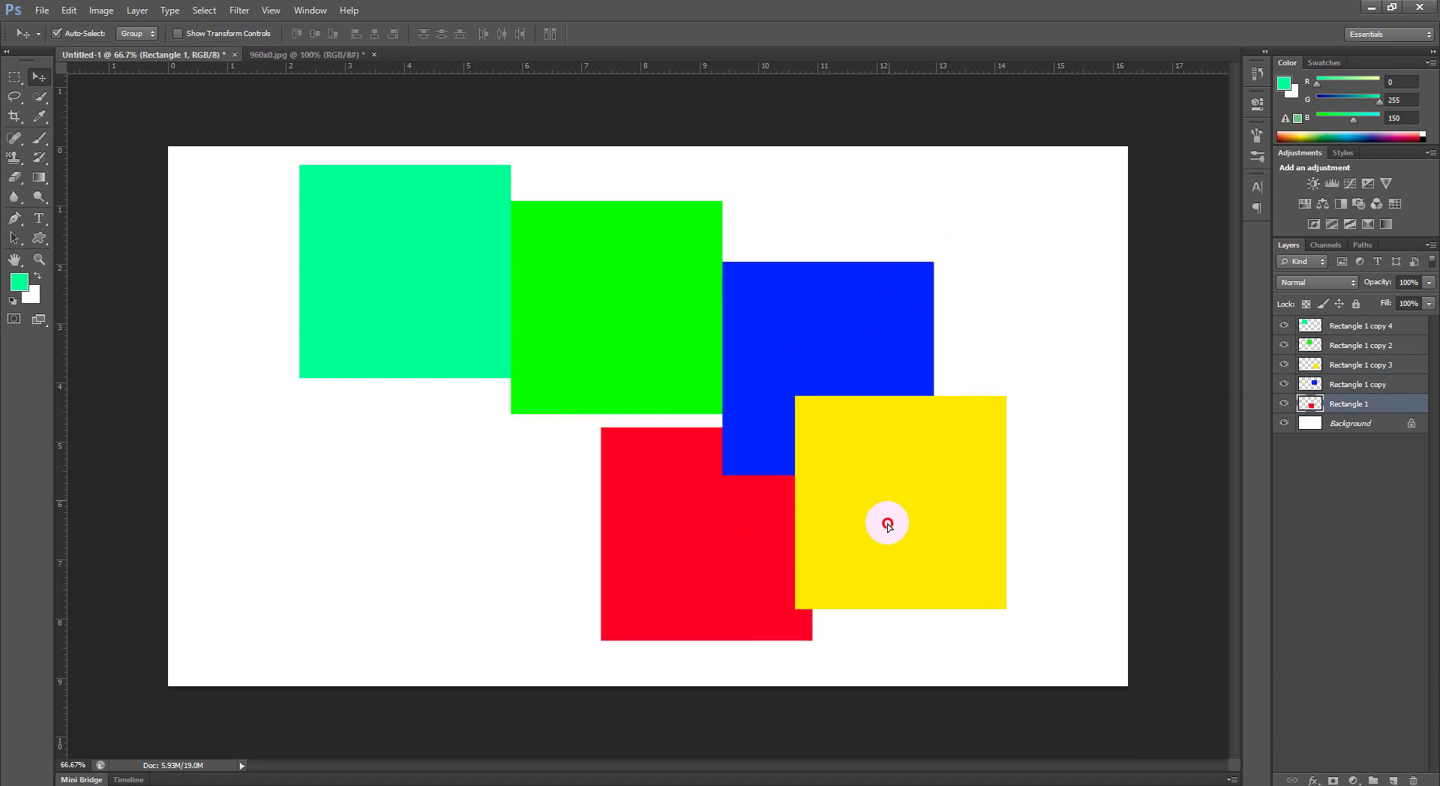
drag(914, 448, 910, 488)
drag(845, 397, 846, 384)
Step: Select the red, blue and yellow square layers and group them as Group 1
drag(735, 502, 735, 492)
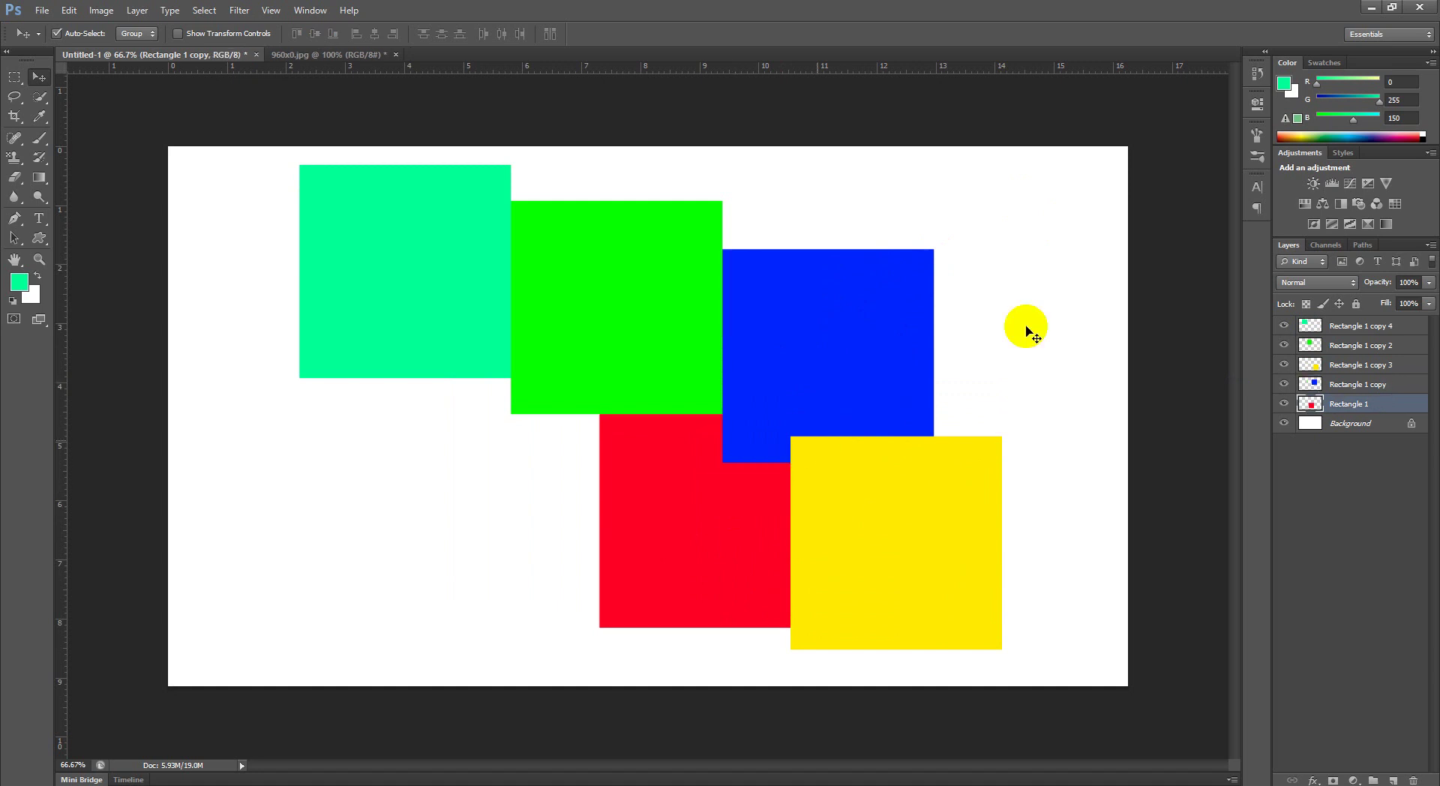
click(819, 349)
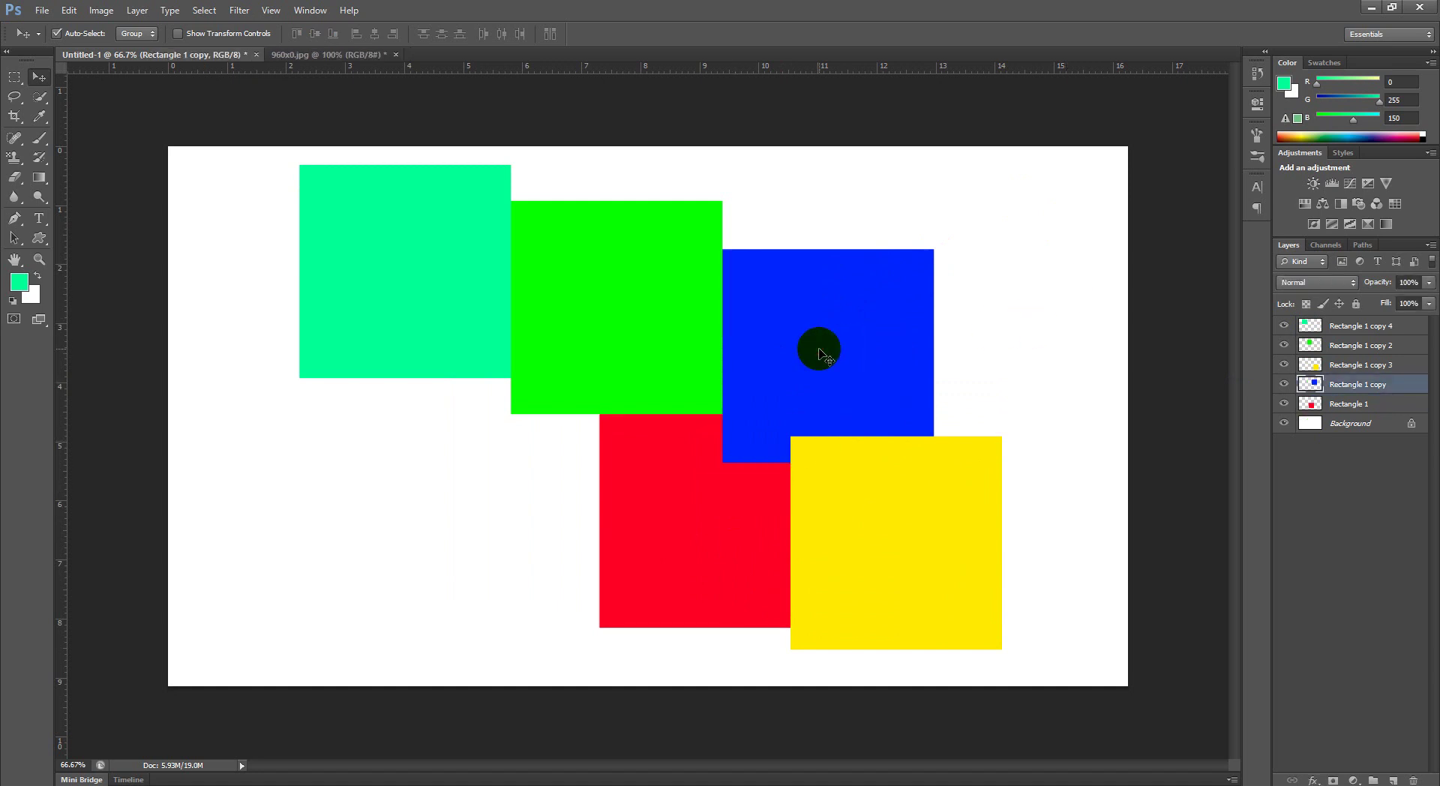
shift+click(928, 516)
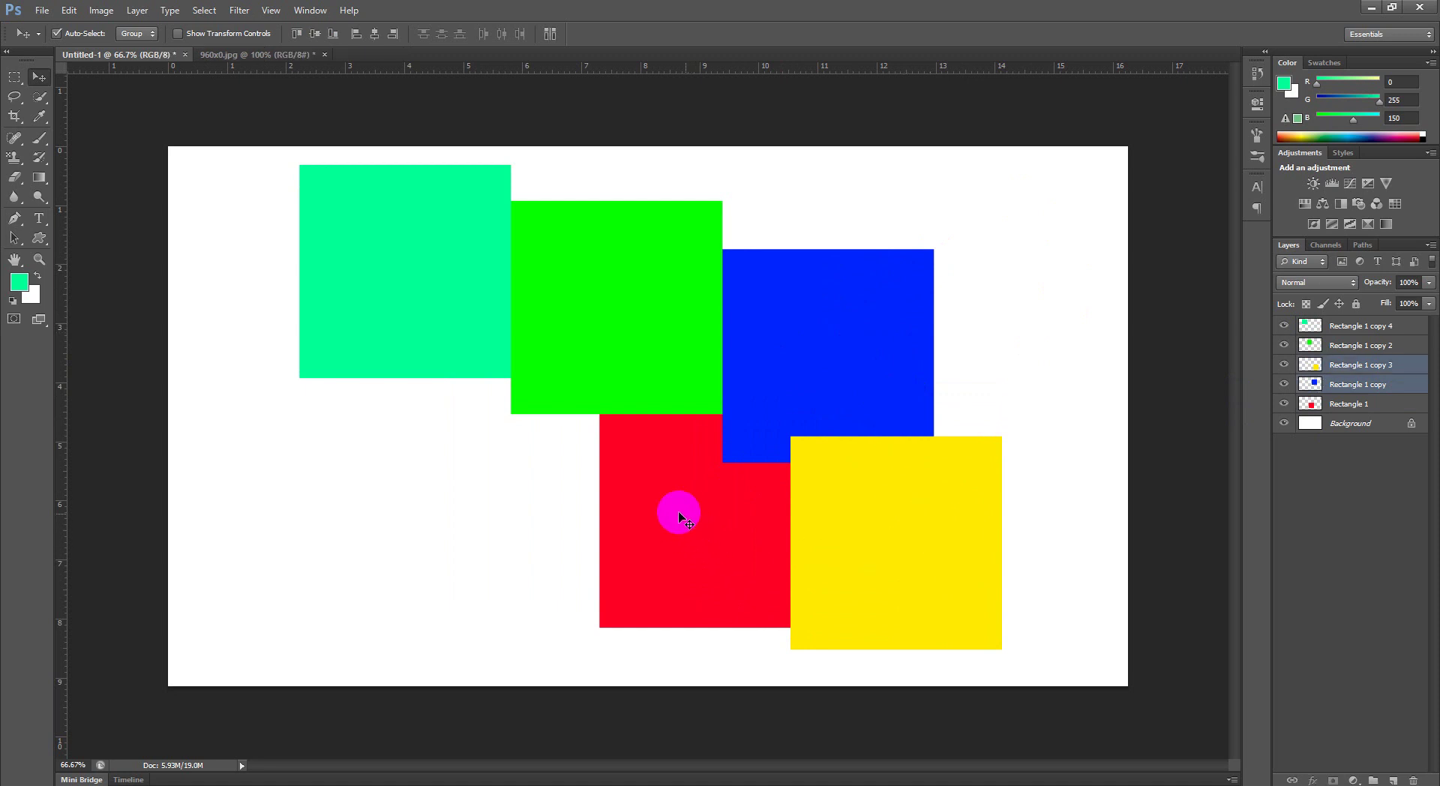
shift+click(698, 549)
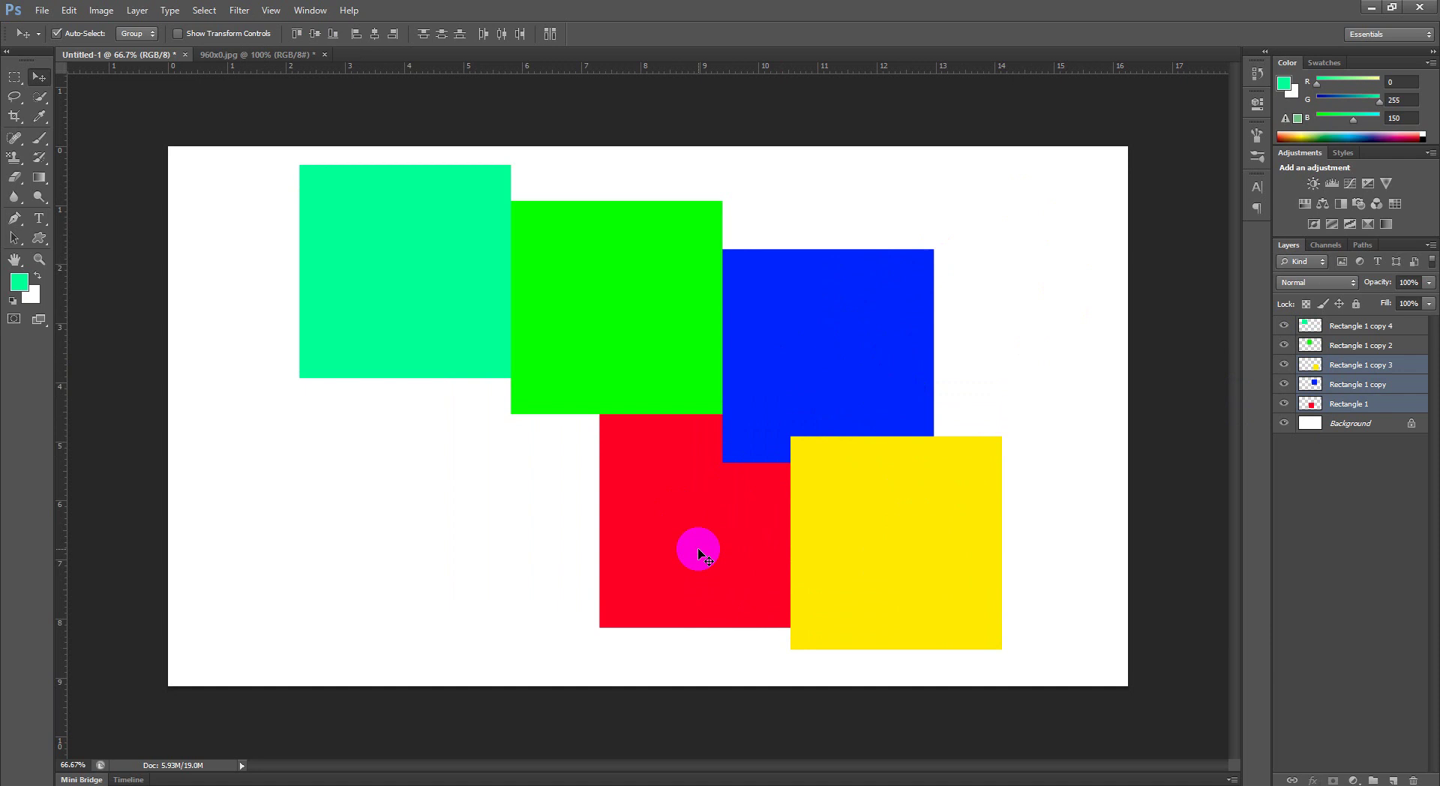
right_click(1408, 371)
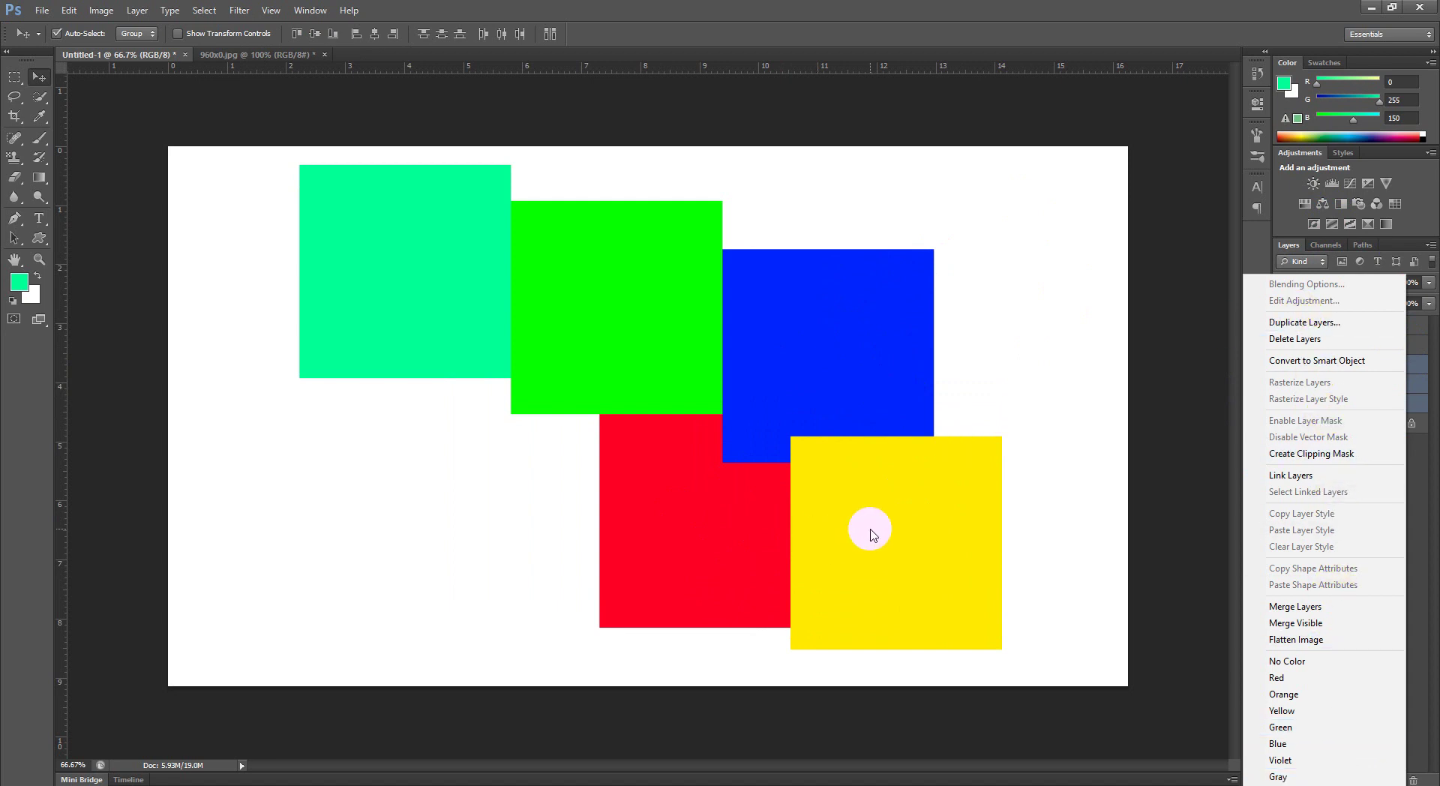
click(858, 411)
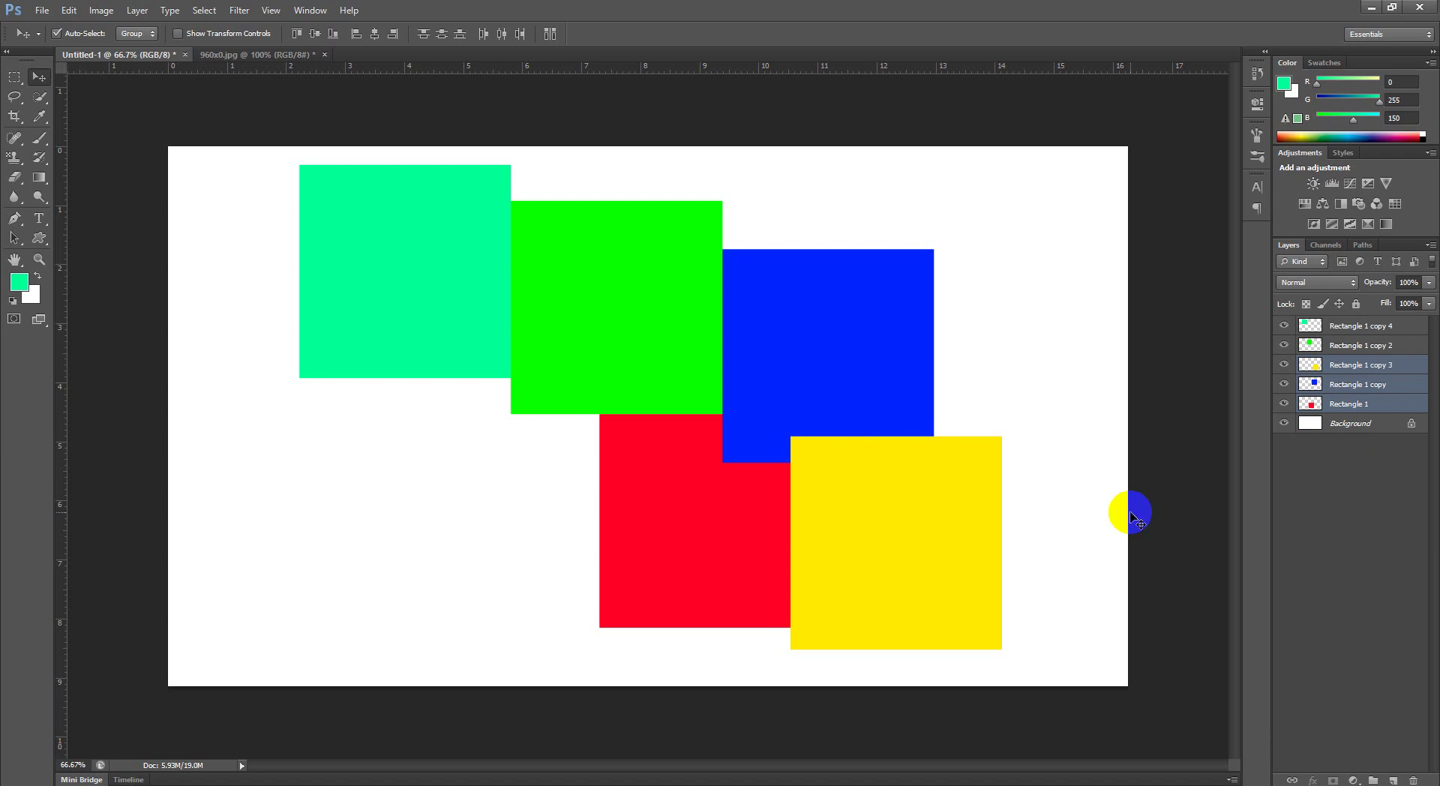
key(ctrl+g)
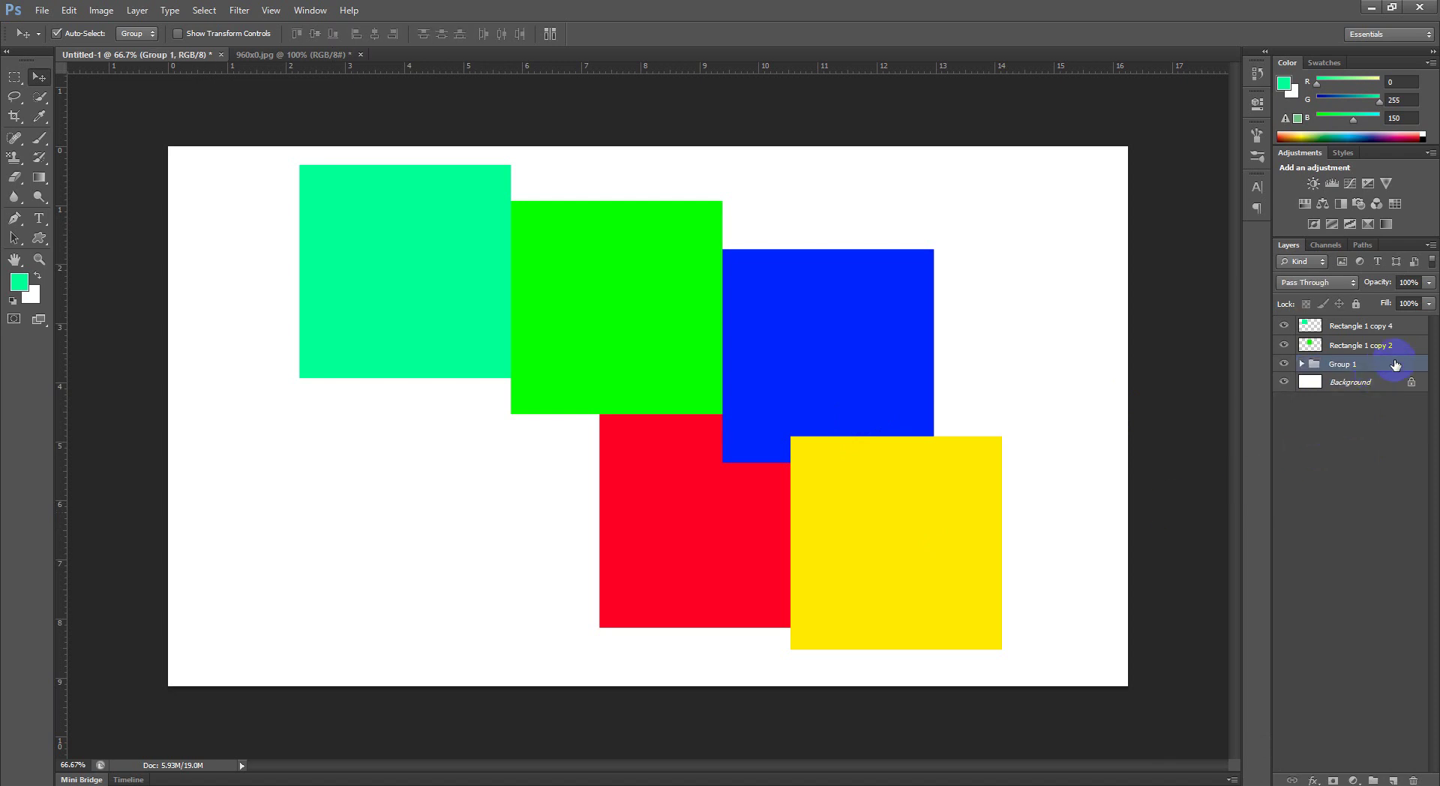
Step: Check Group 1's visibility, then group the teal and green squares as Group 2
click(1283, 364)
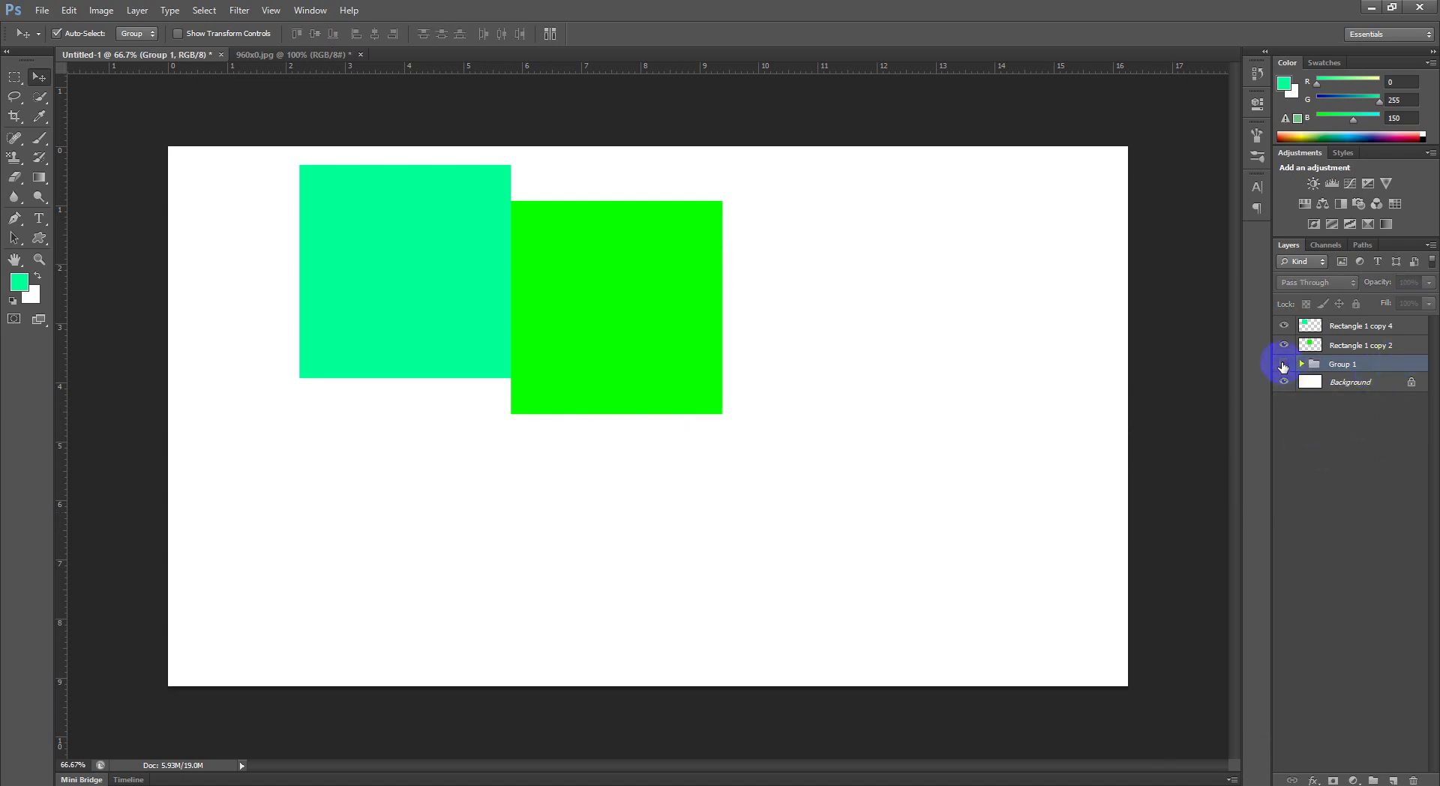
click(1283, 364)
click(1283, 364)
click(529, 295)
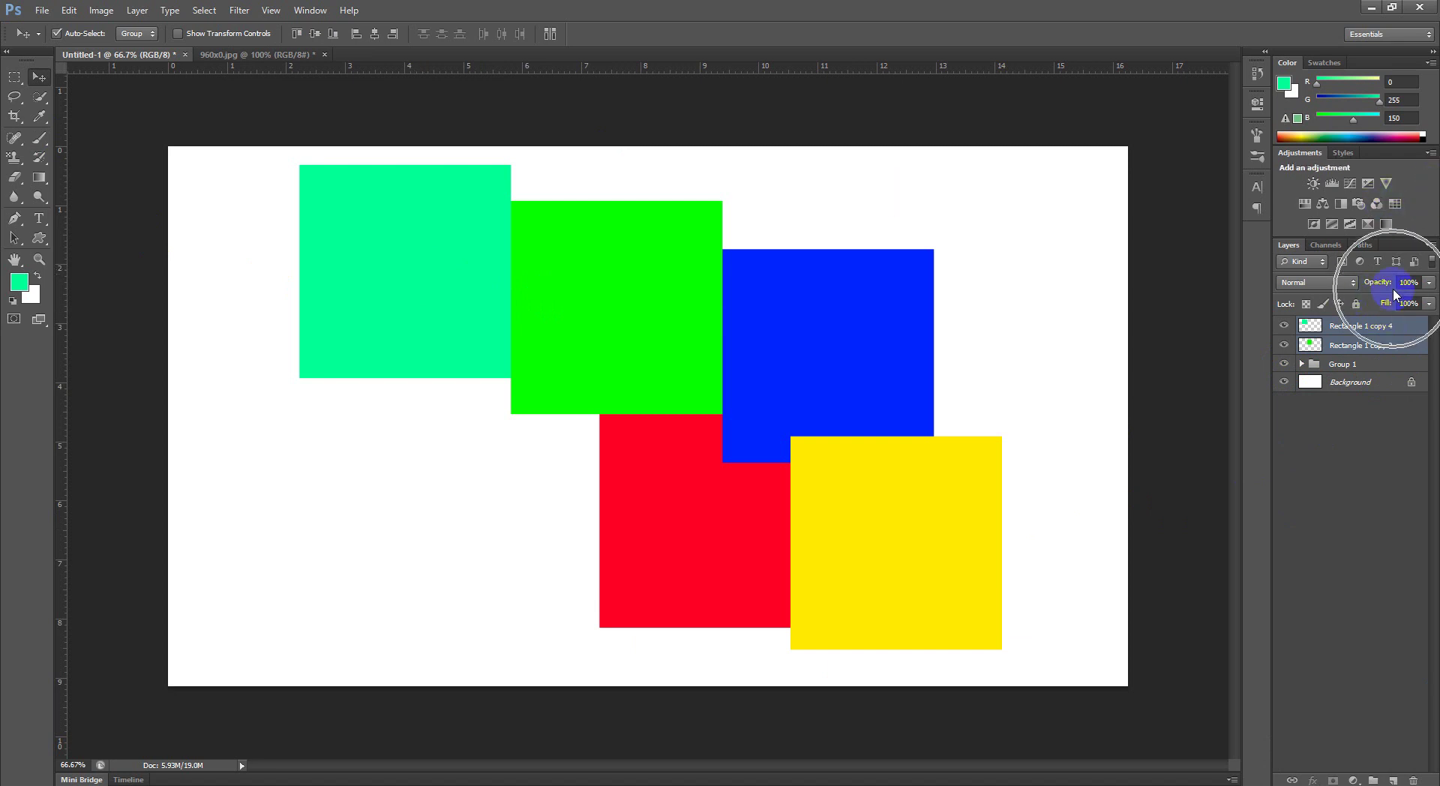
key(ctrl+g)
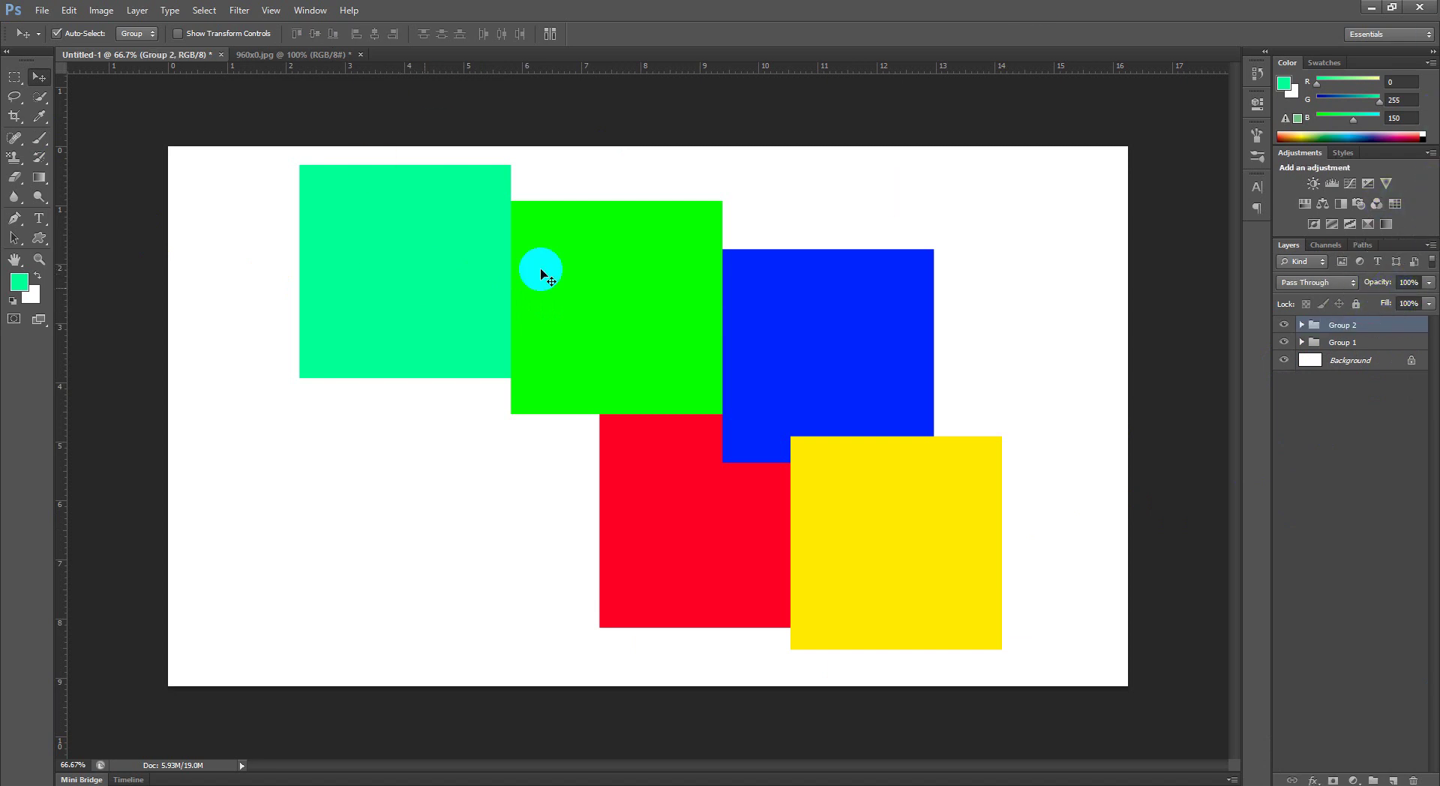
Step: Drag the teal-green group to the left and the red-blue-yellow group to the right
drag(540, 270, 409, 336)
mouse_move(951, 324)
mouse_down()
mouse_move(994, 274)
mouse_move(1109, 213)
mouse_up()
drag(415, 331, 511, 270)
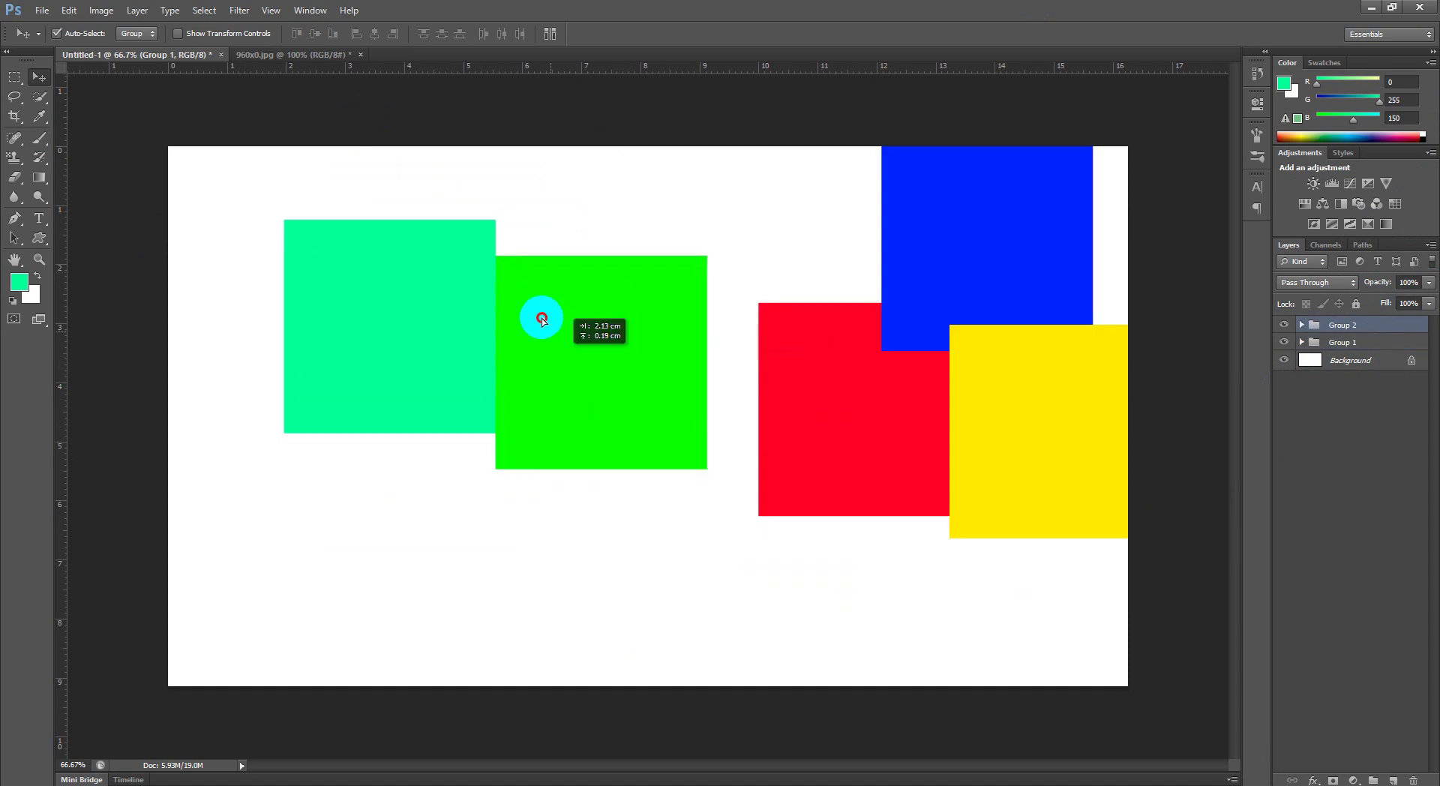
mouse_move(956, 332)
mouse_down()
mouse_move(823, 488)
mouse_move(894, 388)
mouse_up()
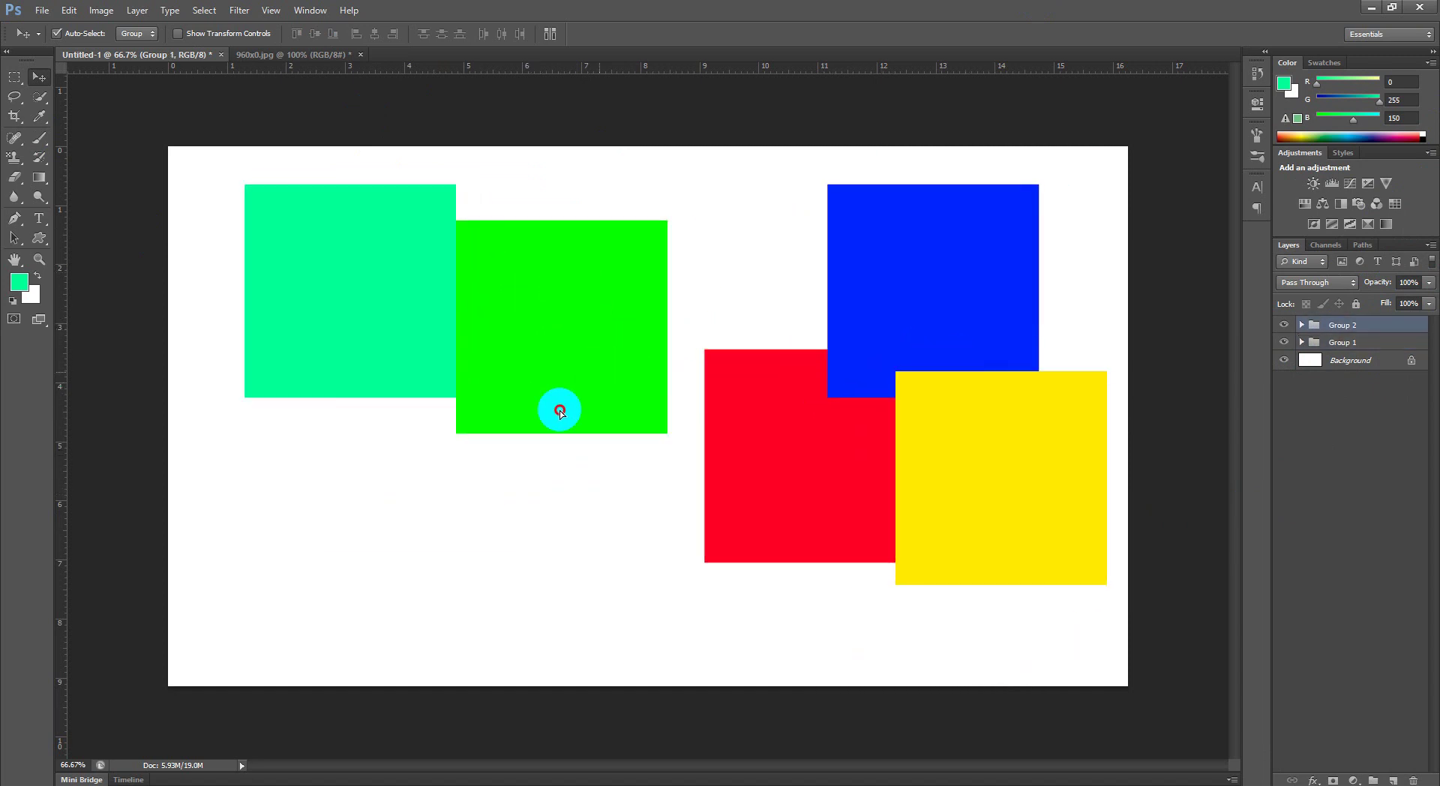
drag(555, 412, 479, 477)
mouse_move(923, 401)
mouse_down()
mouse_move(812, 324)
mouse_move(855, 427)
mouse_up()
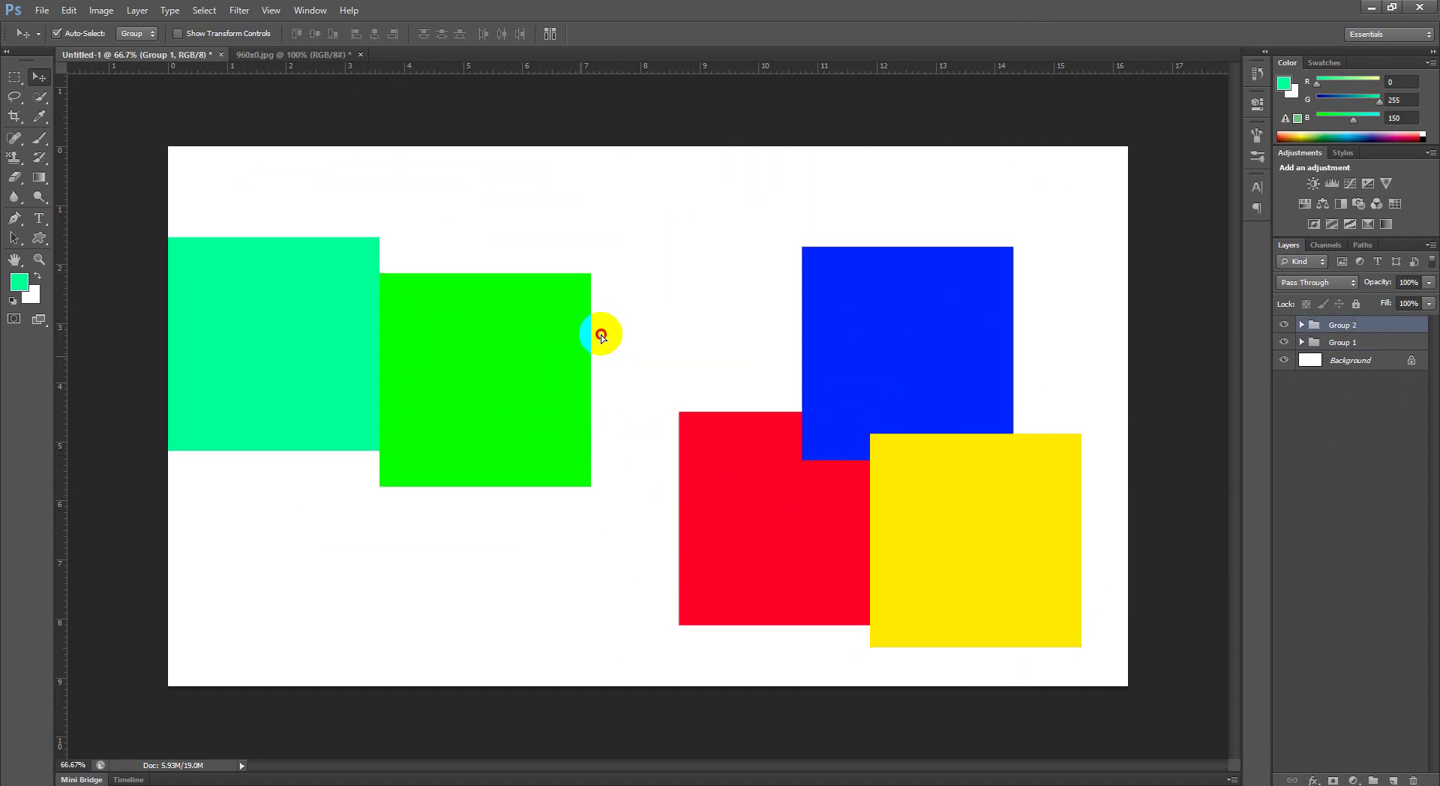
drag(595, 334, 657, 241)
mouse_move(975, 376)
mouse_down()
mouse_move(888, 310)
mouse_move(986, 299)
mouse_up()
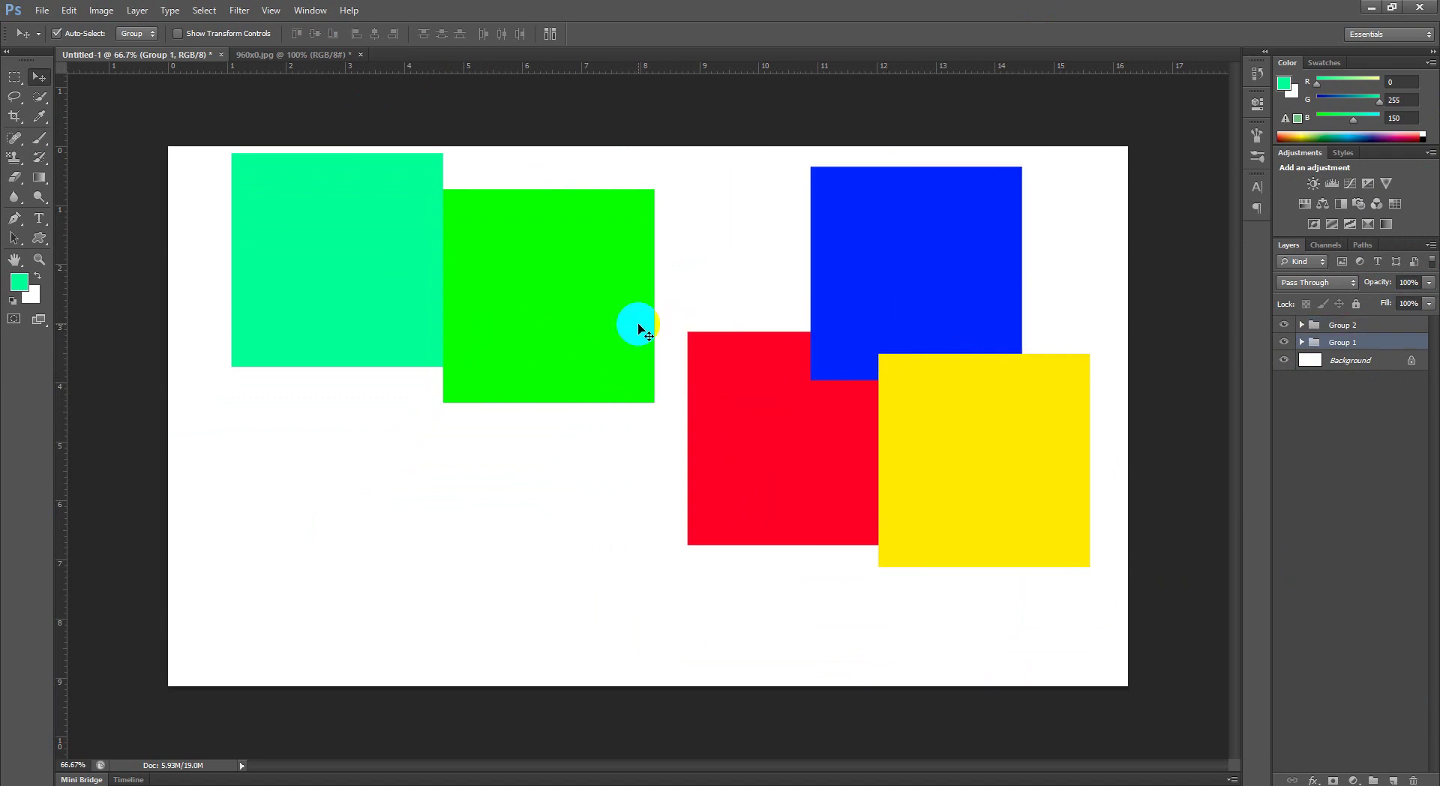
mouse_move(632, 332)
mouse_down()
mouse_move(569, 483)
mouse_move(587, 391)
mouse_up()
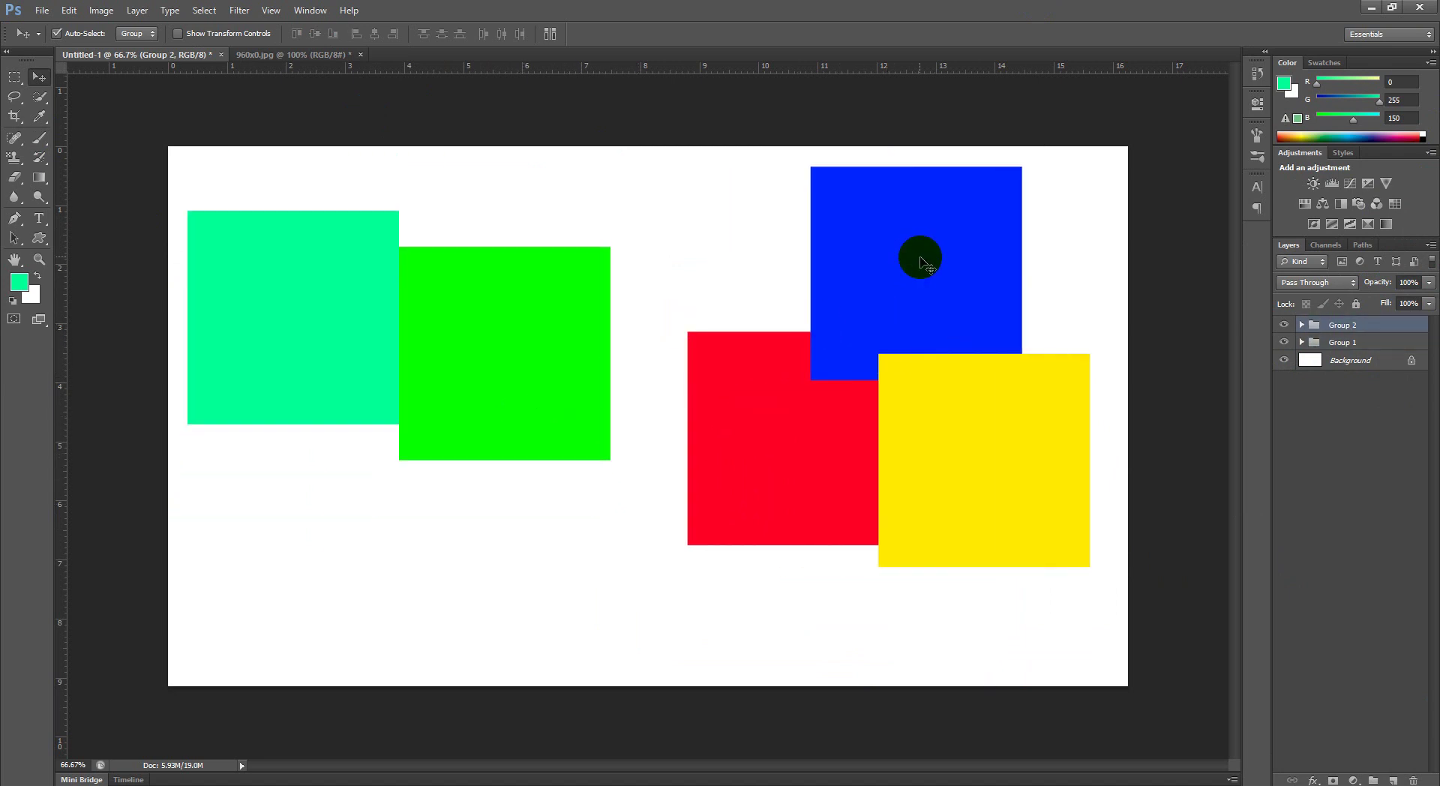
drag(916, 250, 909, 308)
mouse_move(552, 418)
mouse_down()
mouse_move(652, 361)
mouse_move(536, 474)
mouse_up()
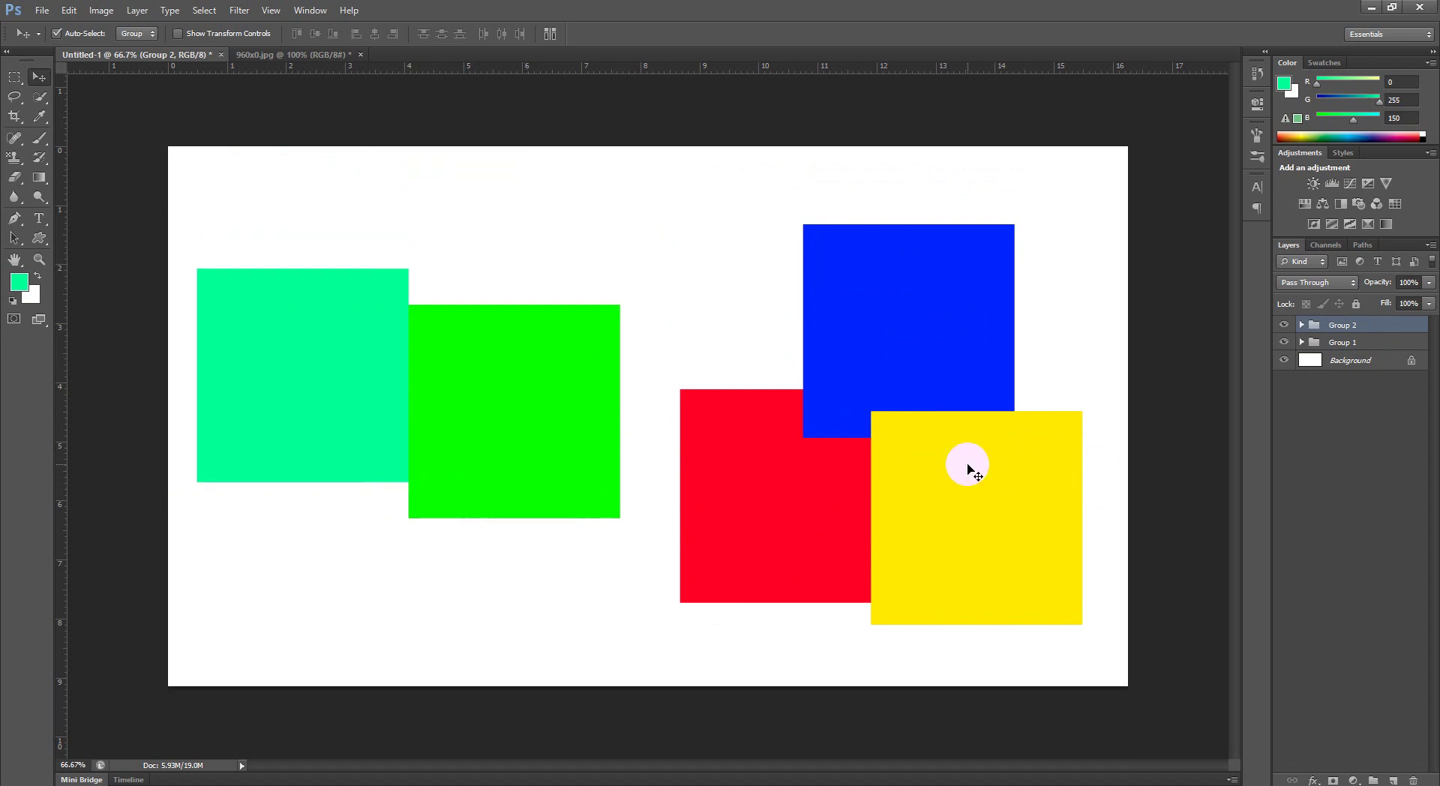
drag(966, 462, 957, 363)
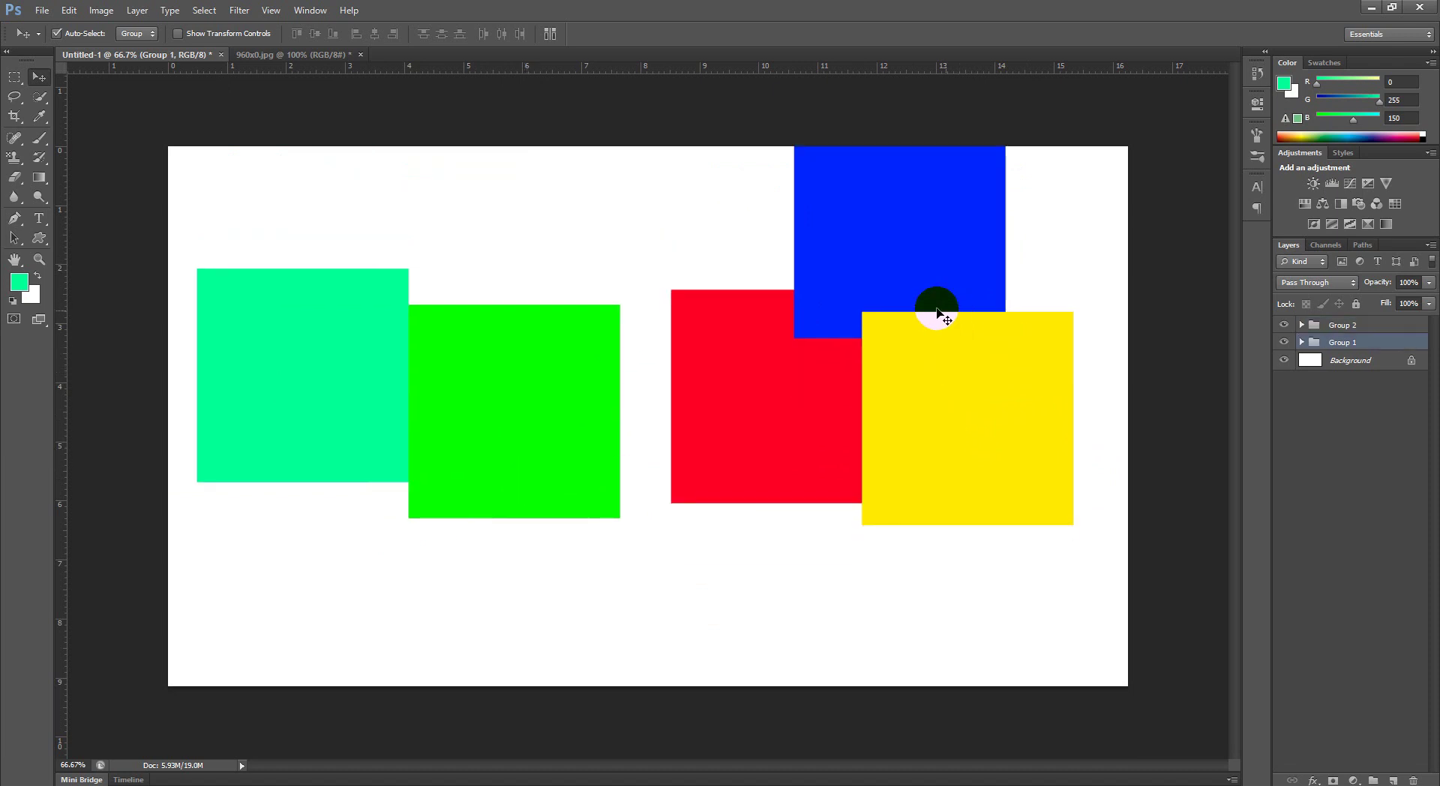
drag(934, 306, 937, 346)
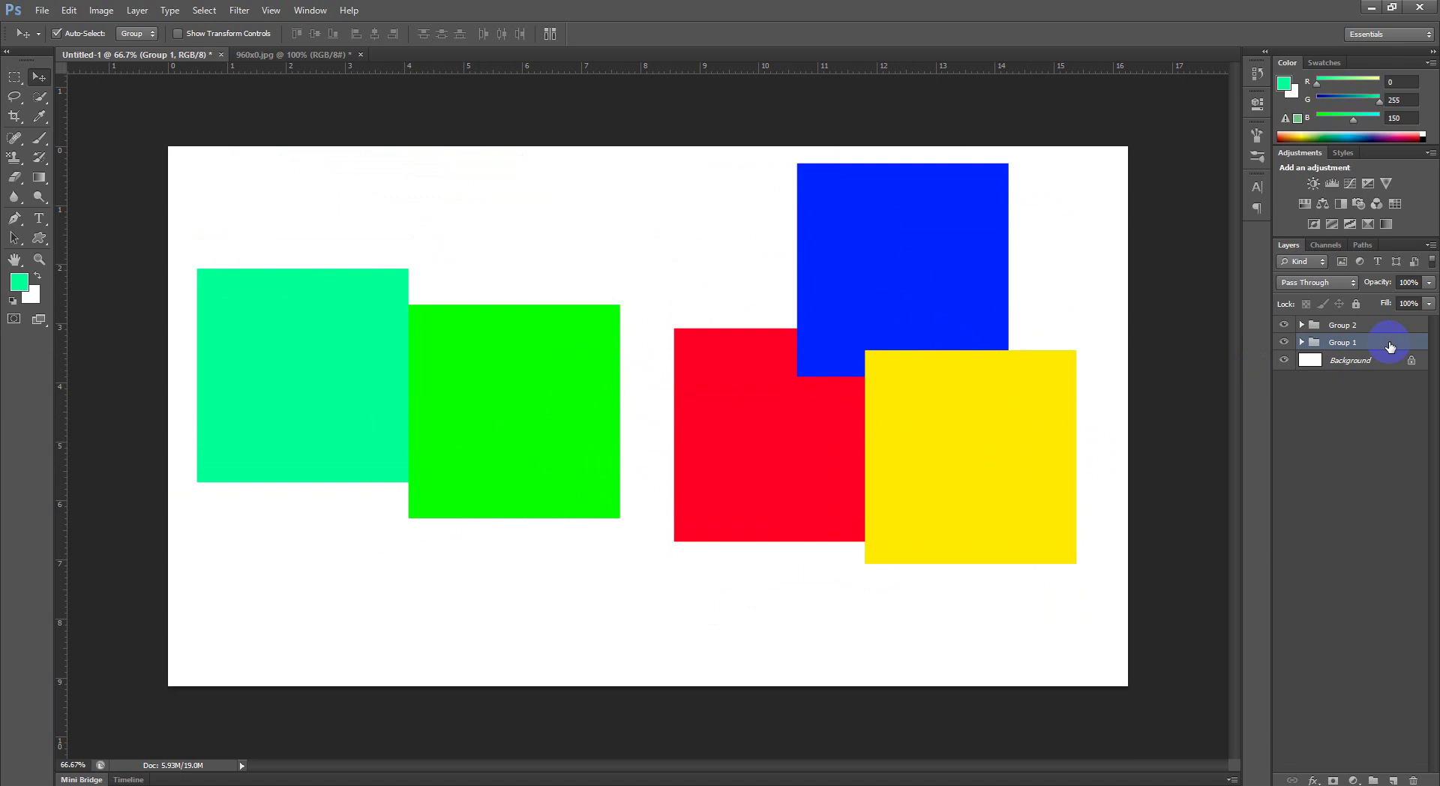
Step: Ungroup Group 1 and Group 2, then select the rectangle layers from Rectangle 1 upward
key(ctrl+shift+g)
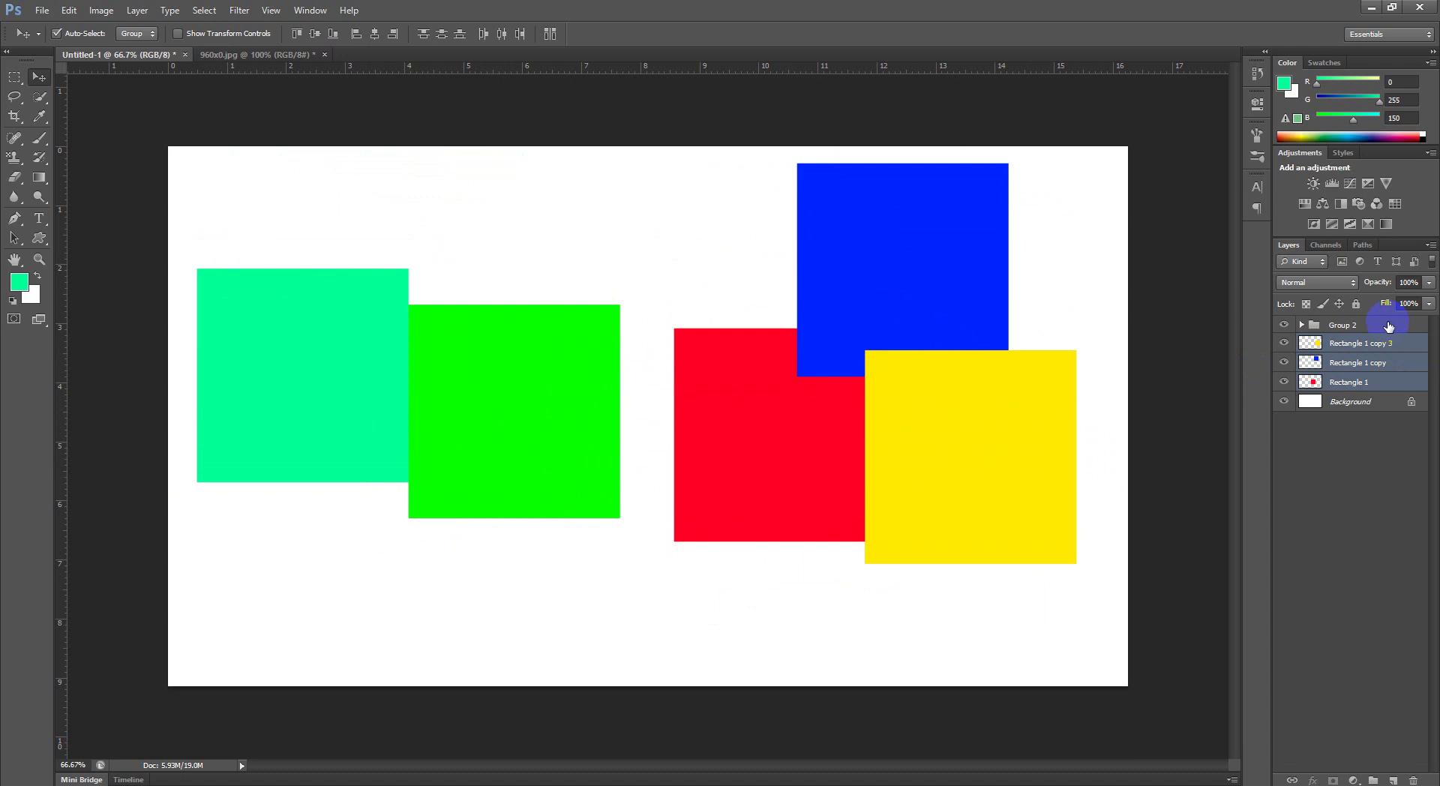
click(1388, 327)
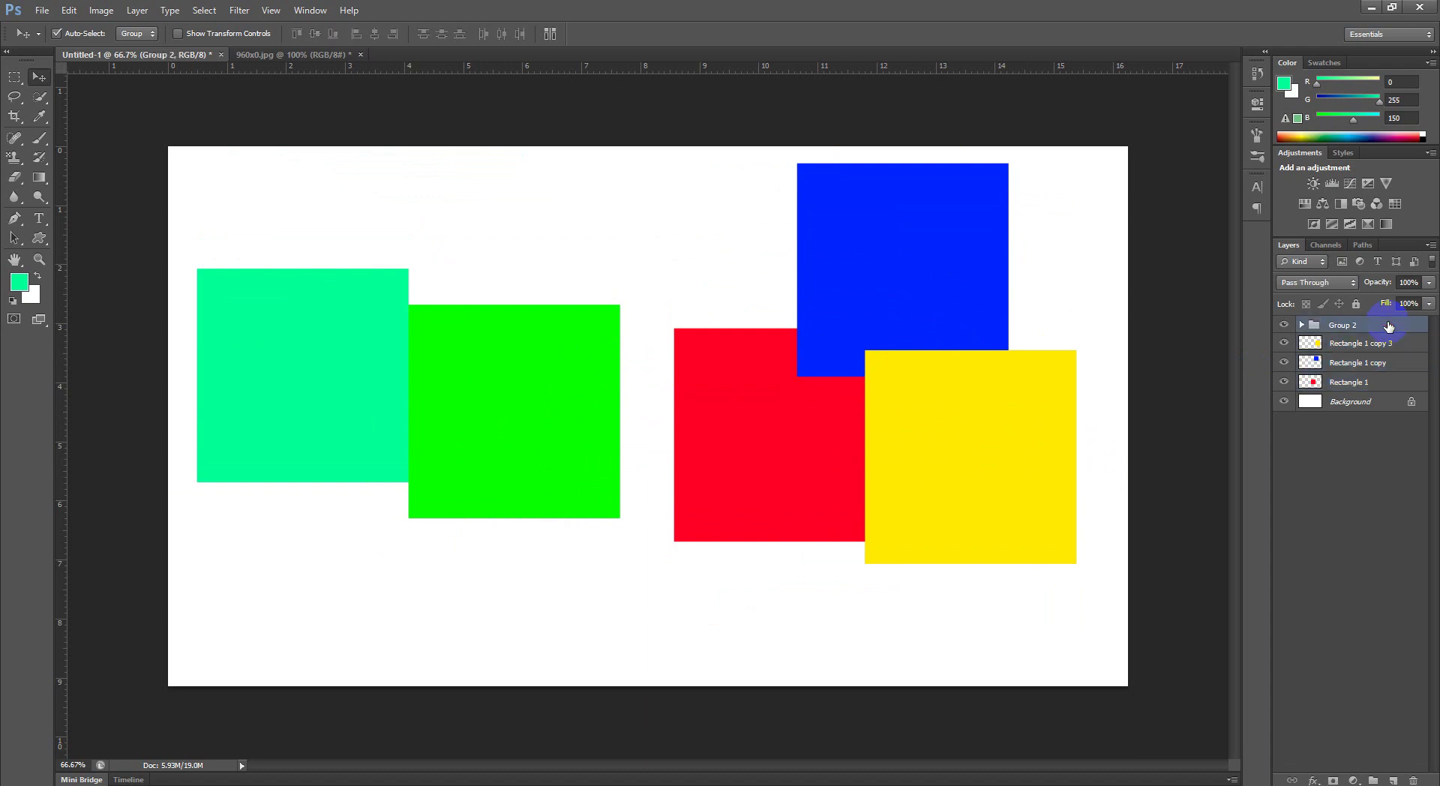
key(ctrl+shift+g)
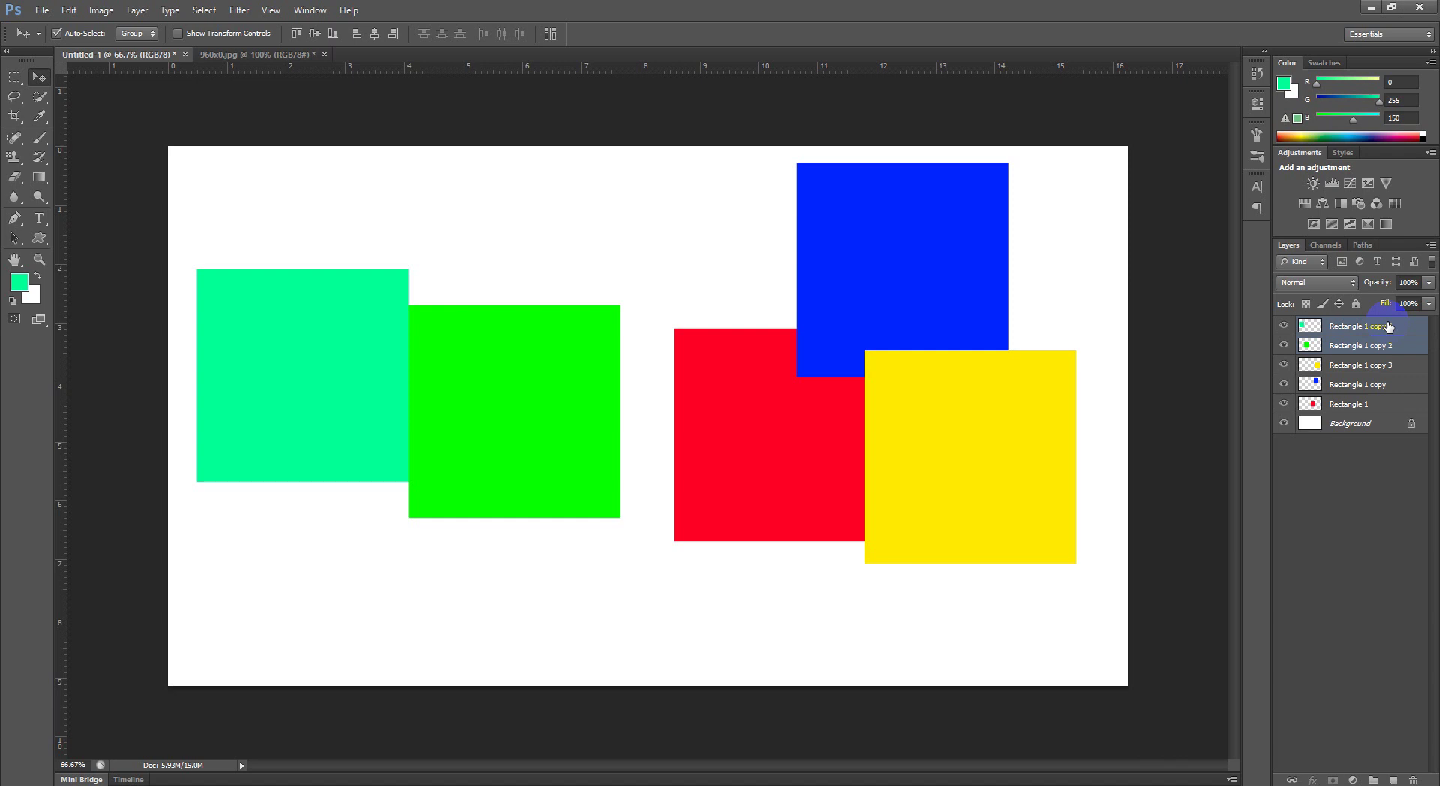
click(1392, 403)
shift+click(1406, 366)
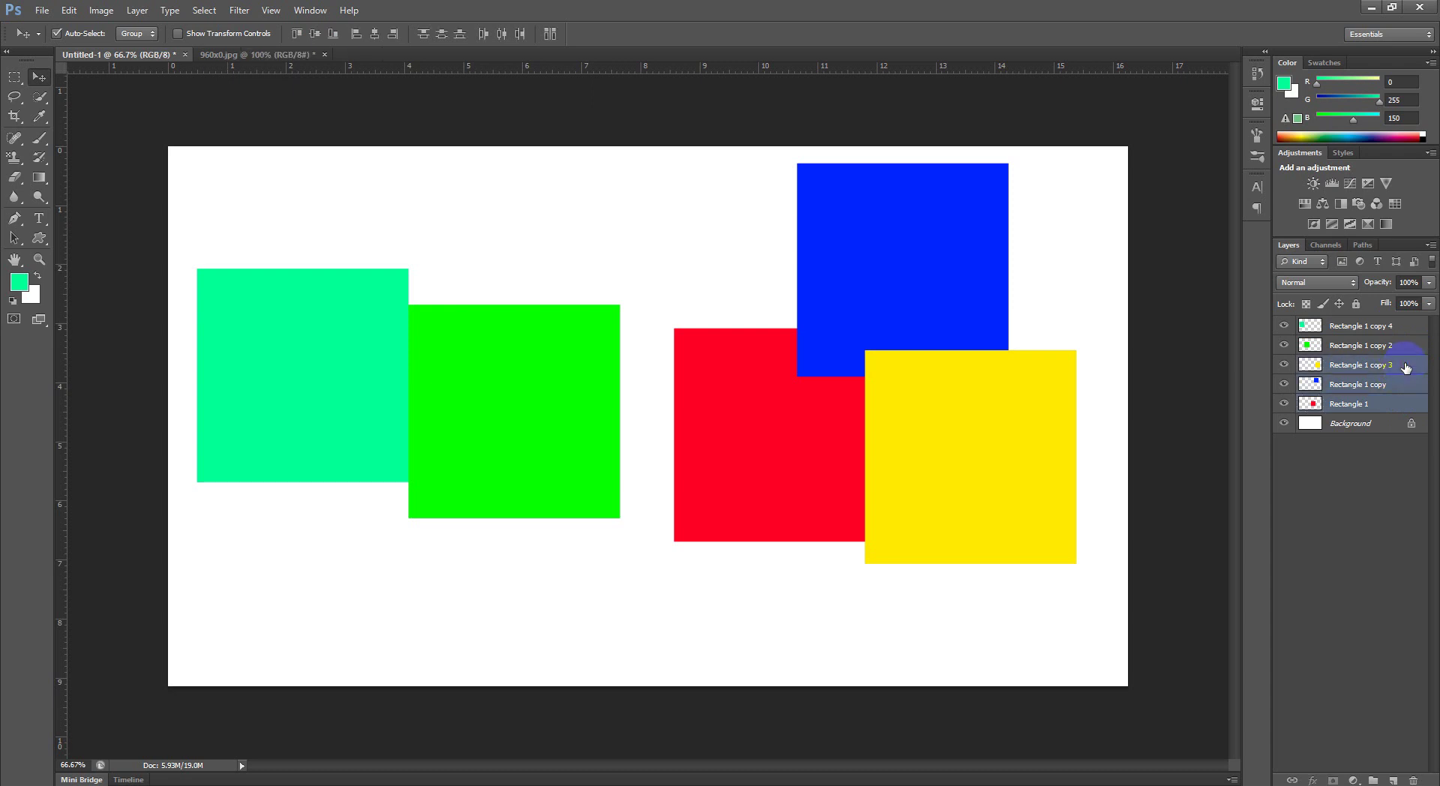
Step: Group the three square layers into Group 1, then lift the yellow square's layer above the group
key(ctrl+g)
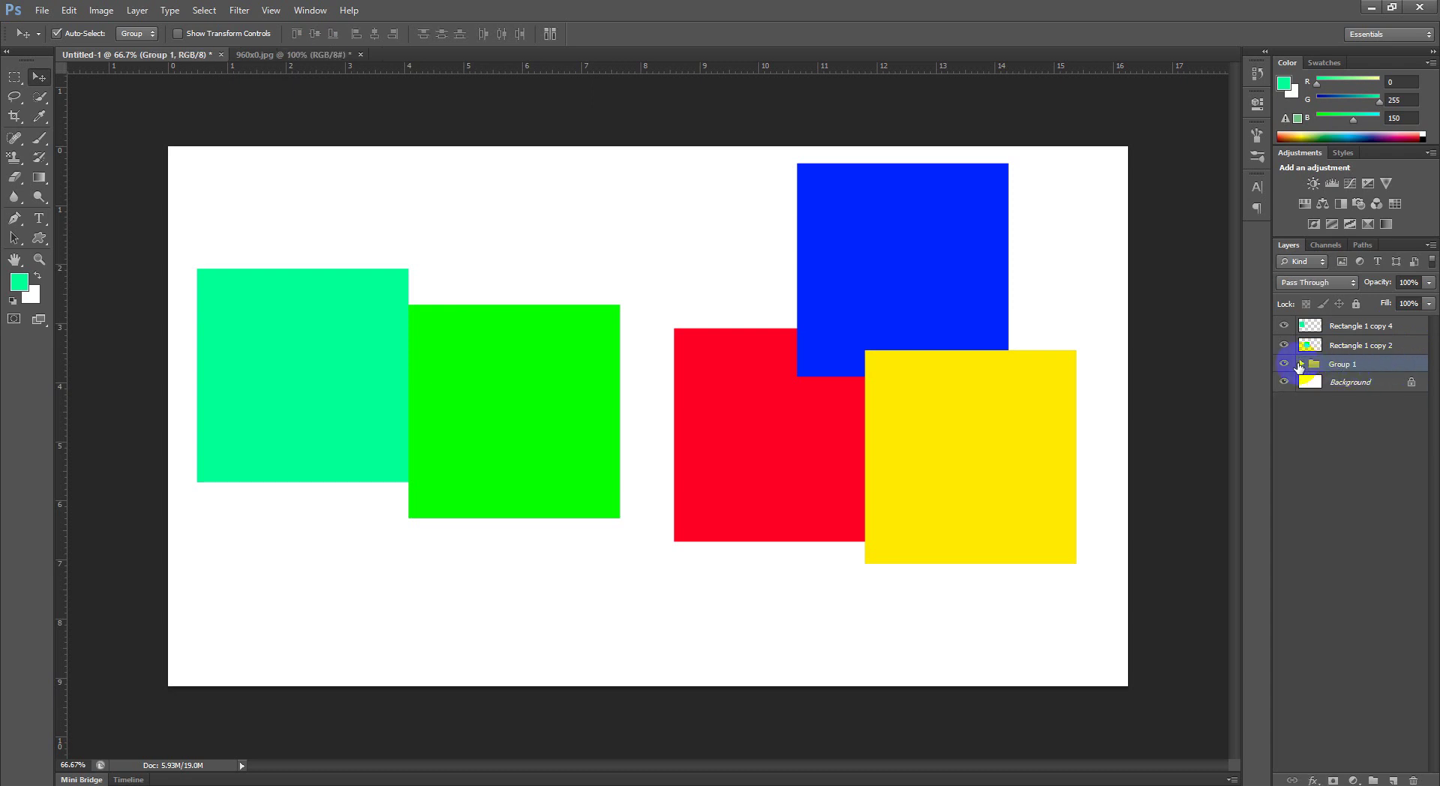
click(1302, 365)
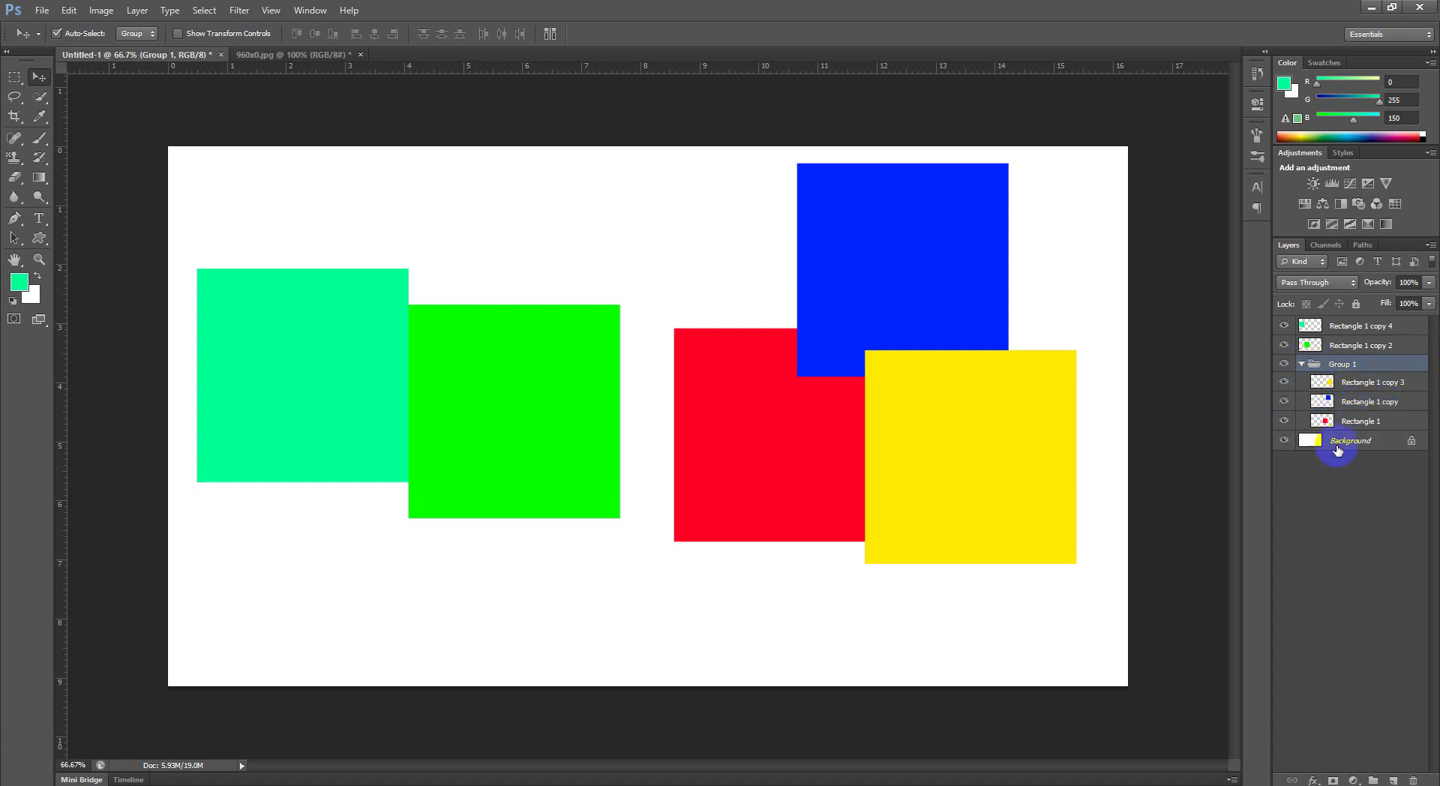
click(1320, 384)
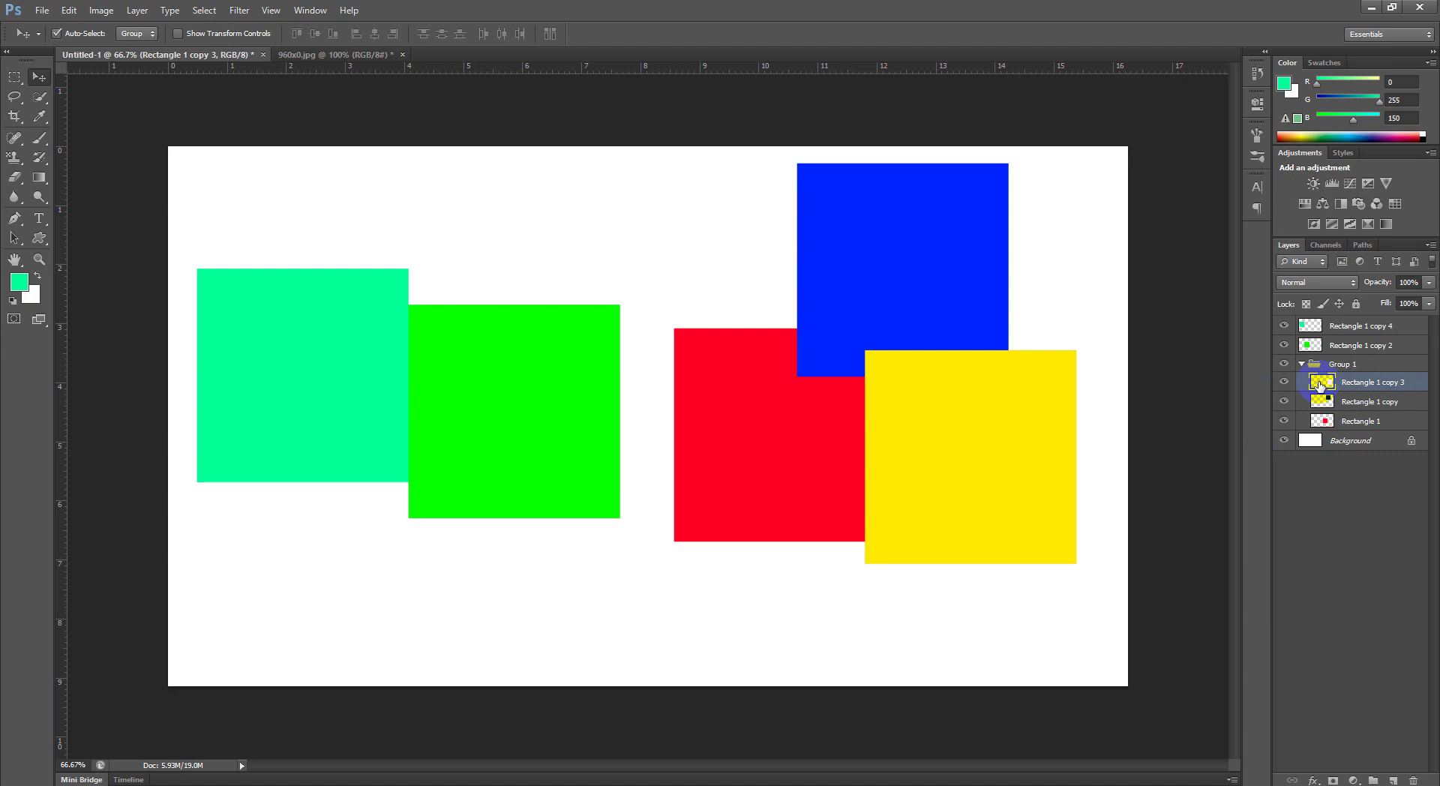
key(ctrl+shift+bracketleft)
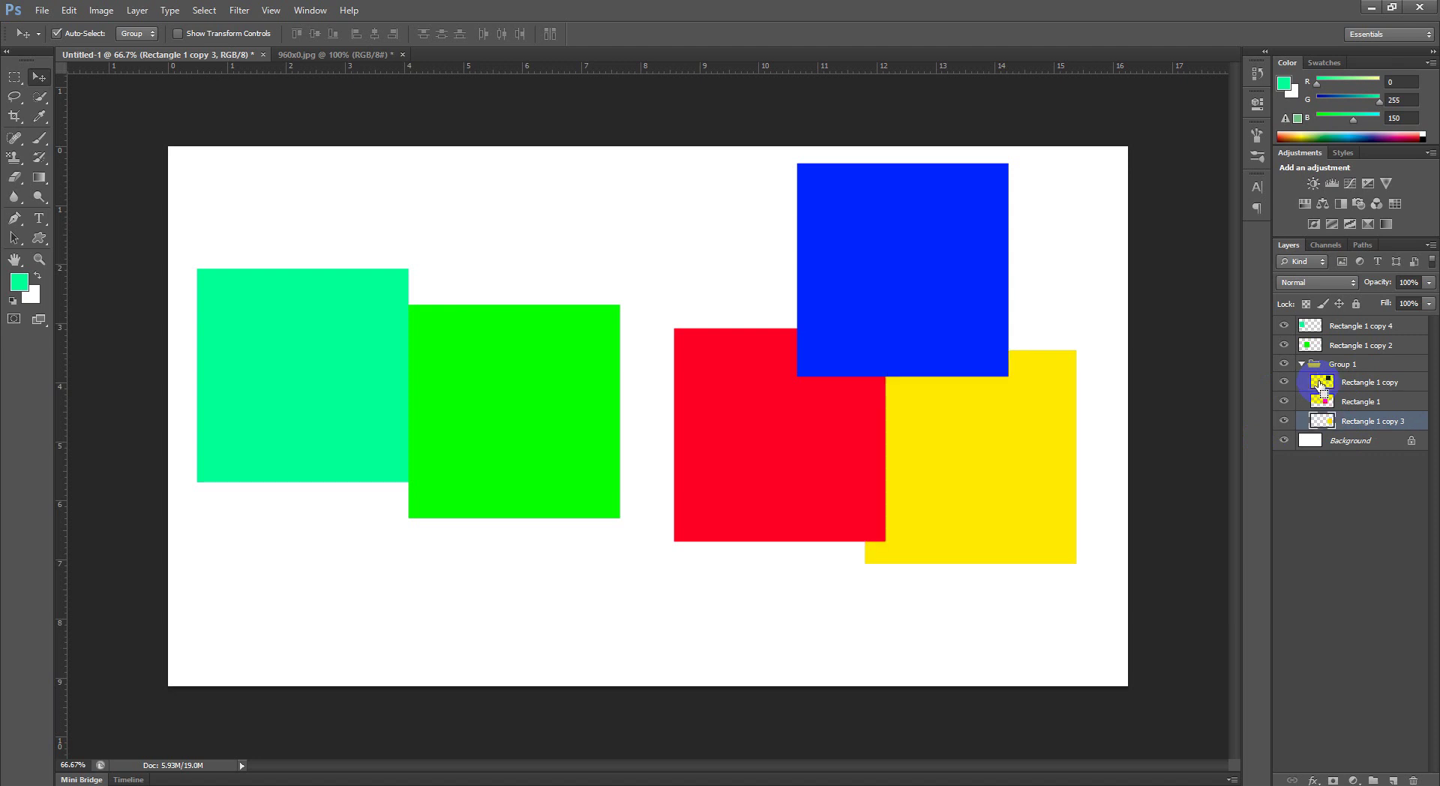
key(ctrl+bracketleft)
key(ctrl+shift+bracketright)
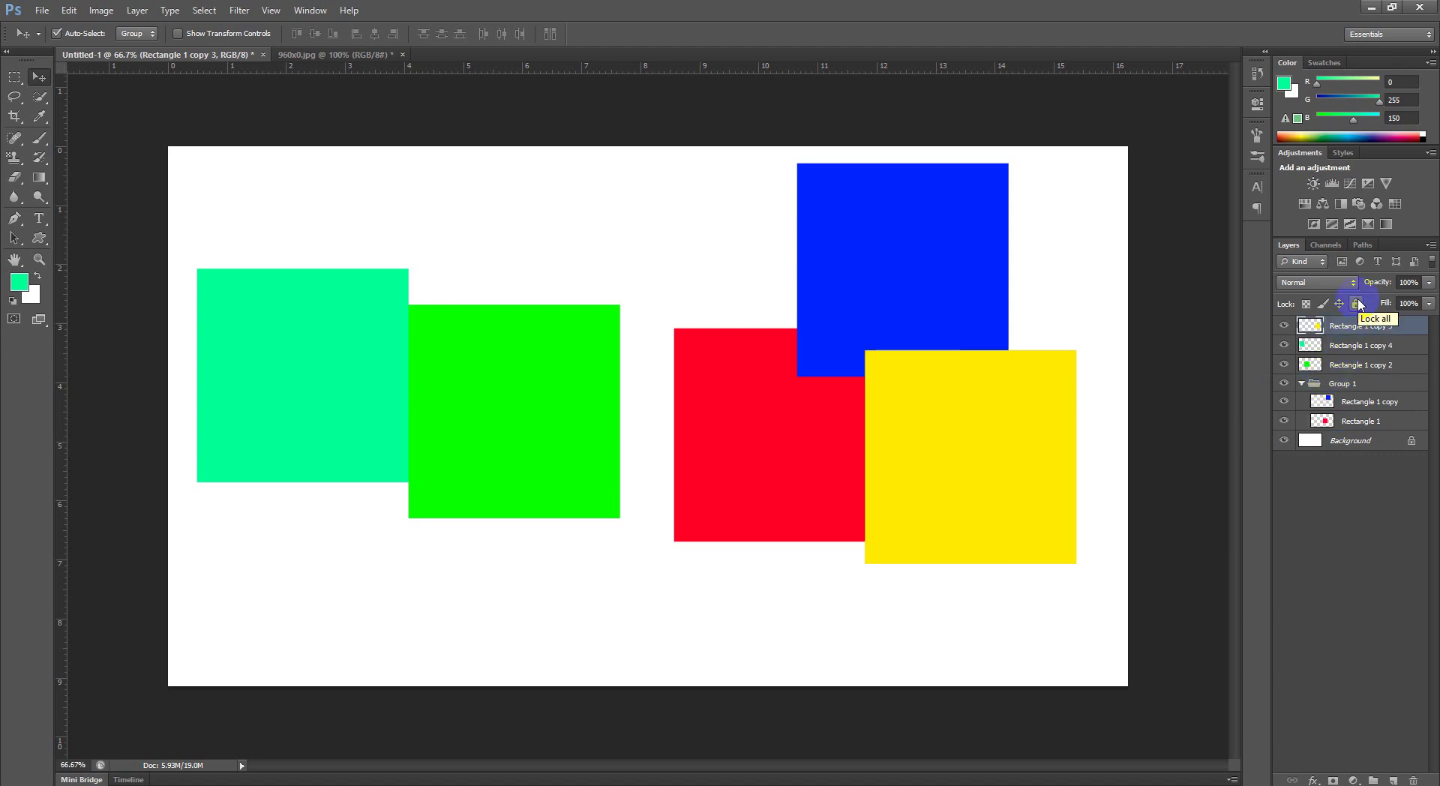
click(1326, 421)
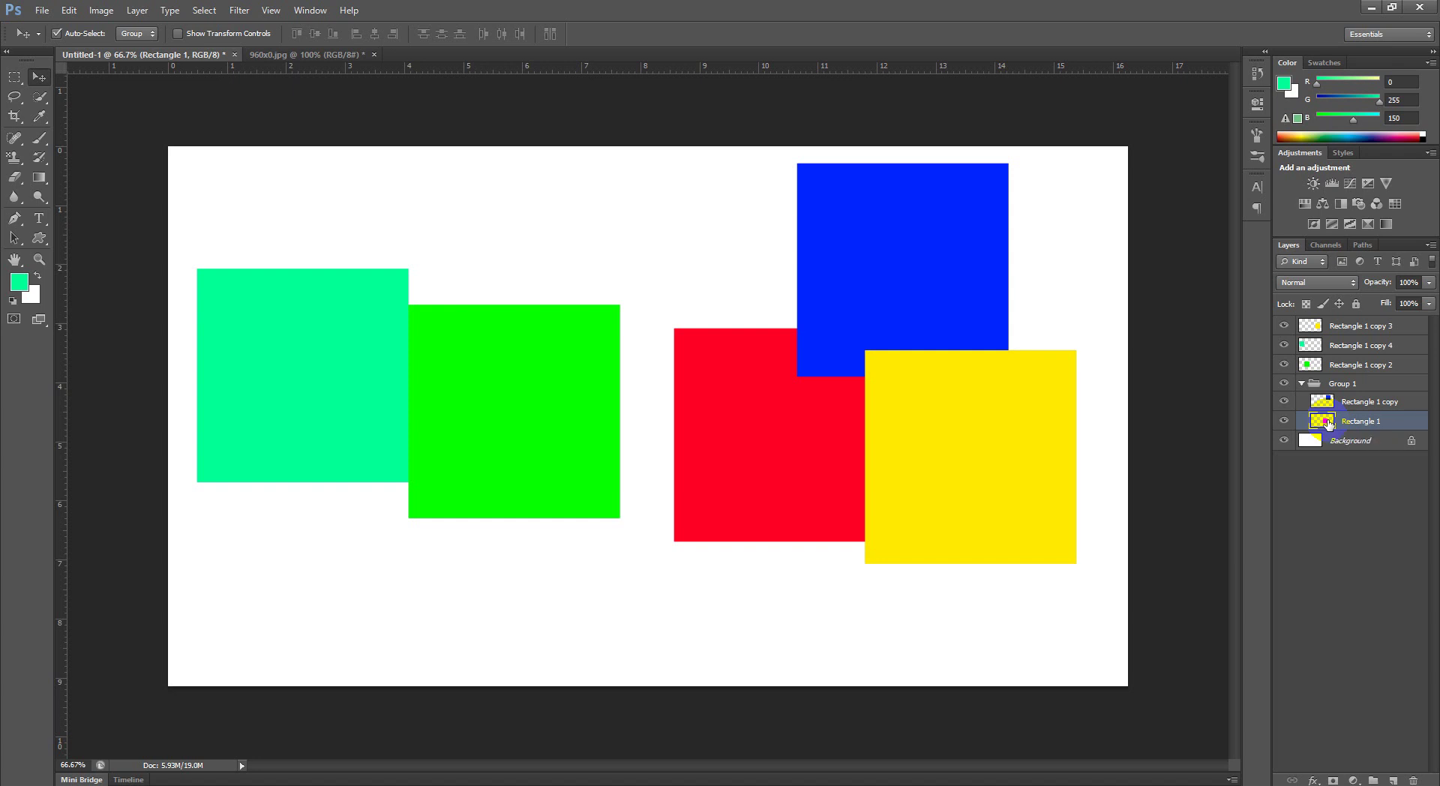
Step: Move the red square's layer out of Group 1 to the top of the stack
drag(1326, 423, 1333, 435)
drag(1332, 431, 1332, 429)
key(ctrl+shift+bracketright)
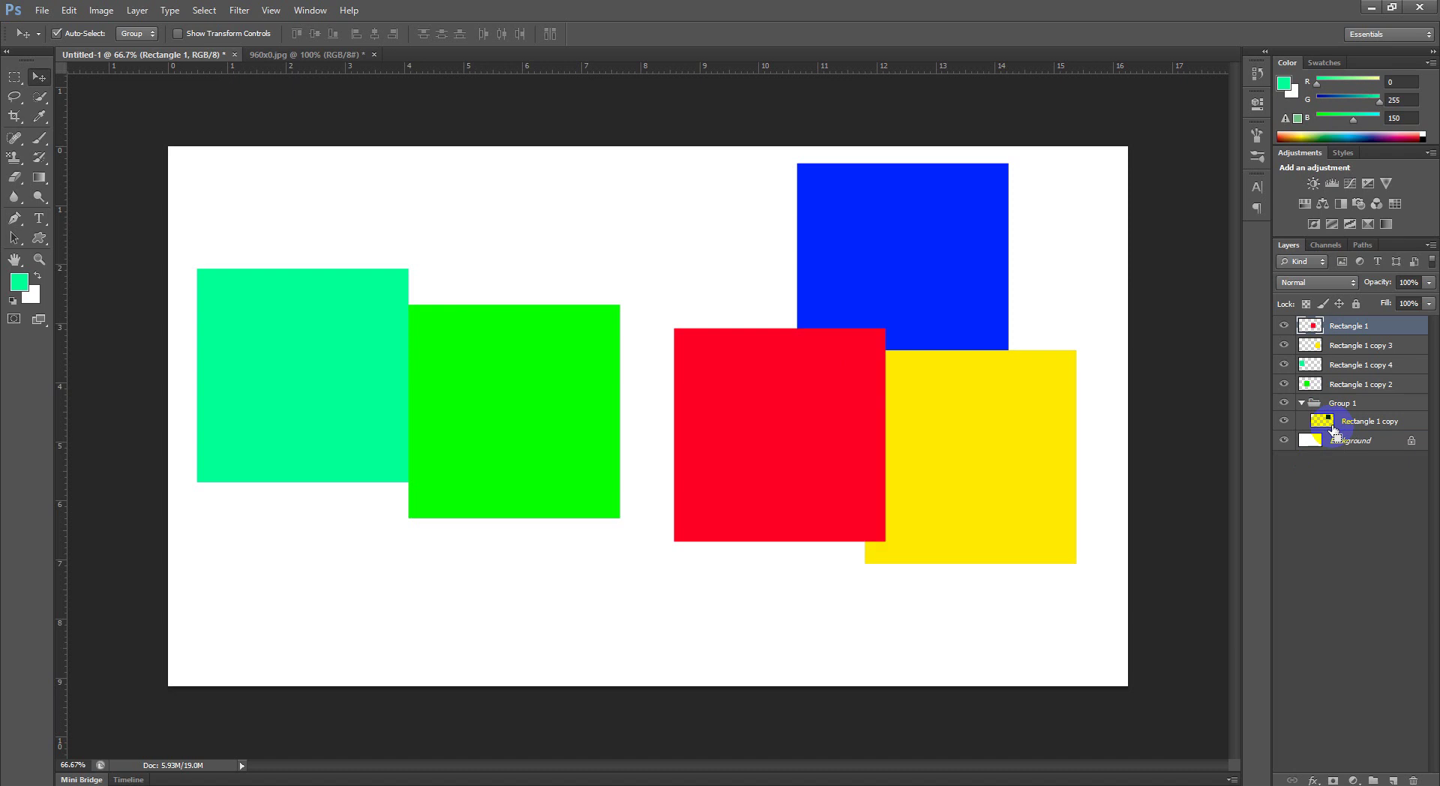
drag(1332, 429, 1333, 430)
drag(1399, 346, 1389, 327)
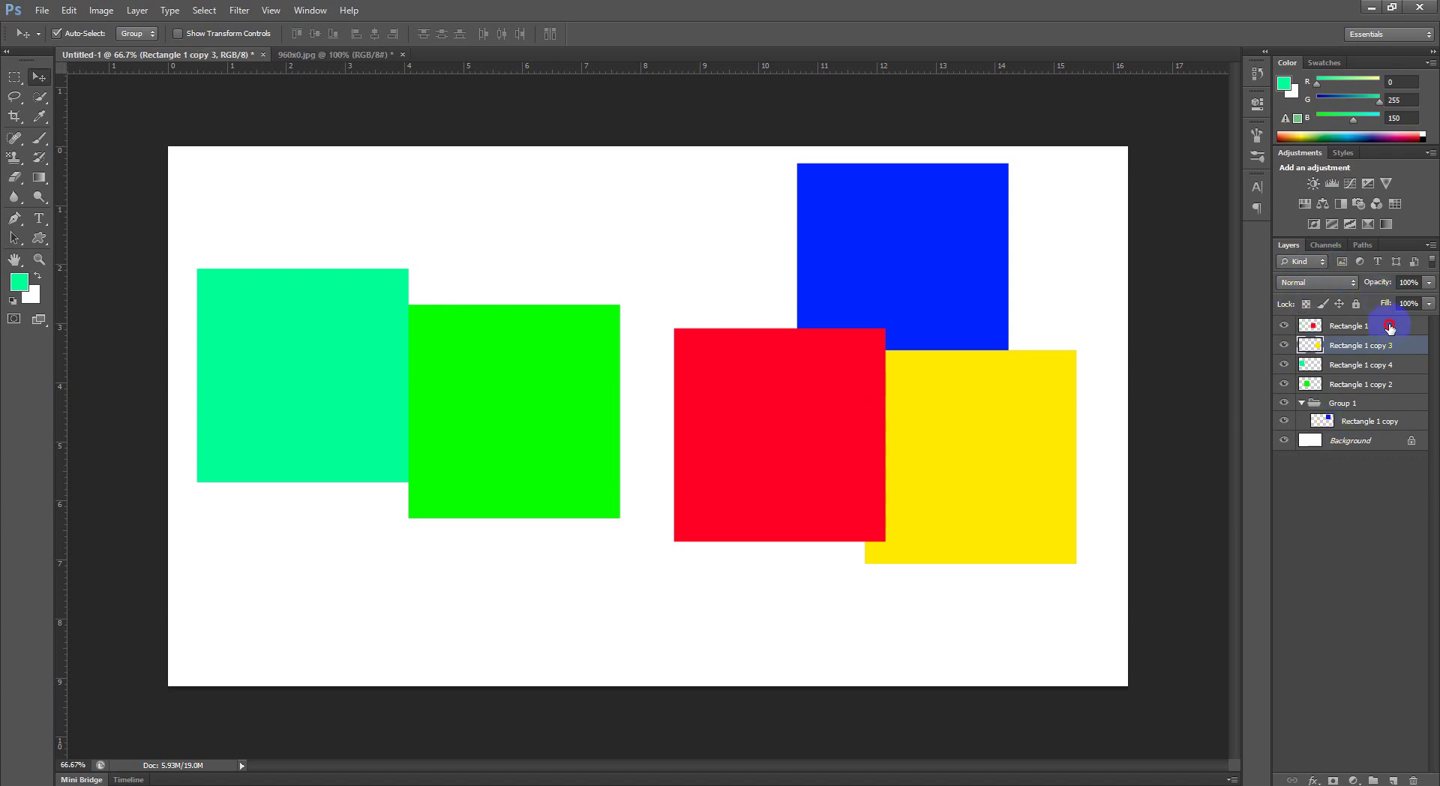
click(1388, 327)
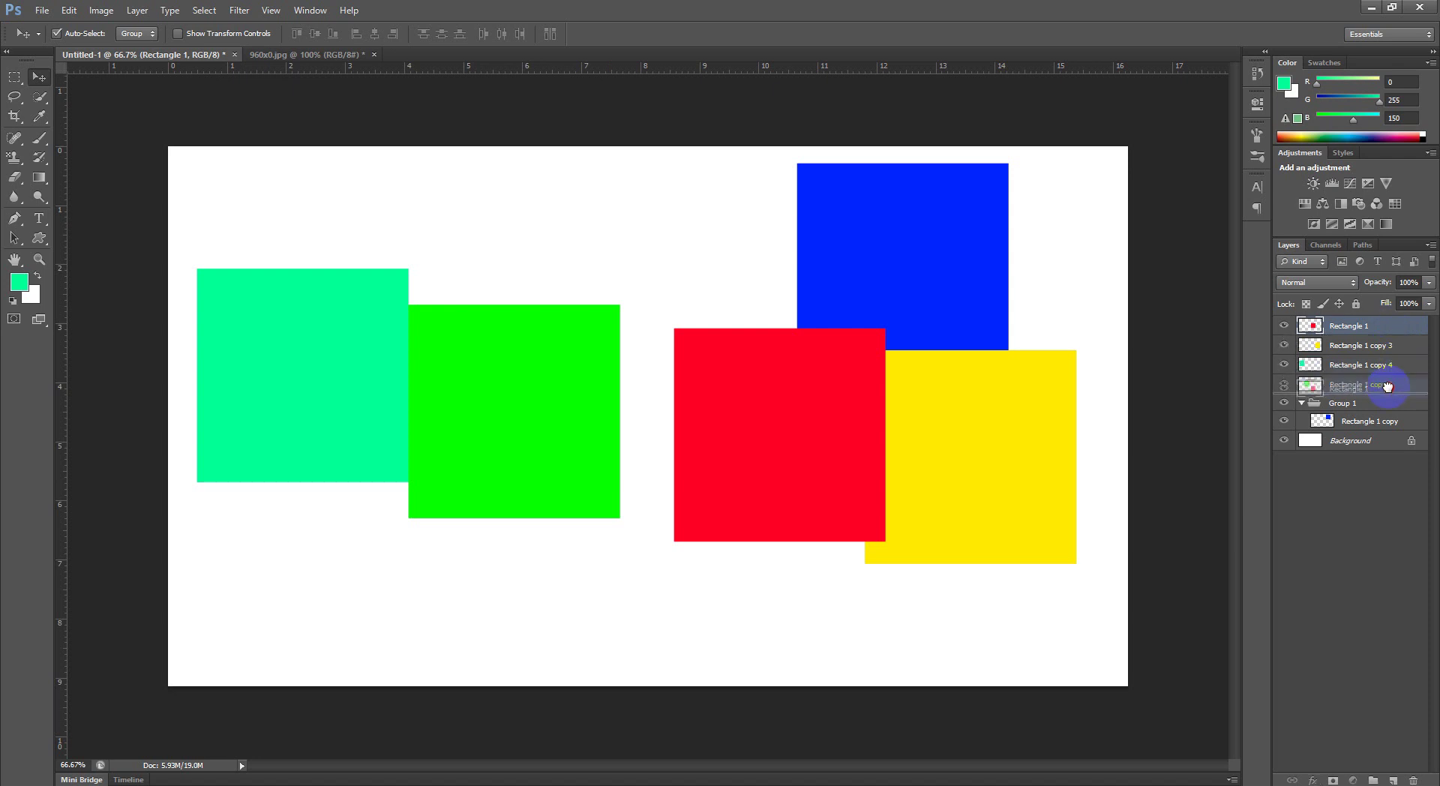
Step: Reorder the layers so the yellow square ends up at the top, above red
mouse_move(1389, 328)
mouse_down()
mouse_move(1389, 391)
mouse_move(1379, 331)
mouse_up()
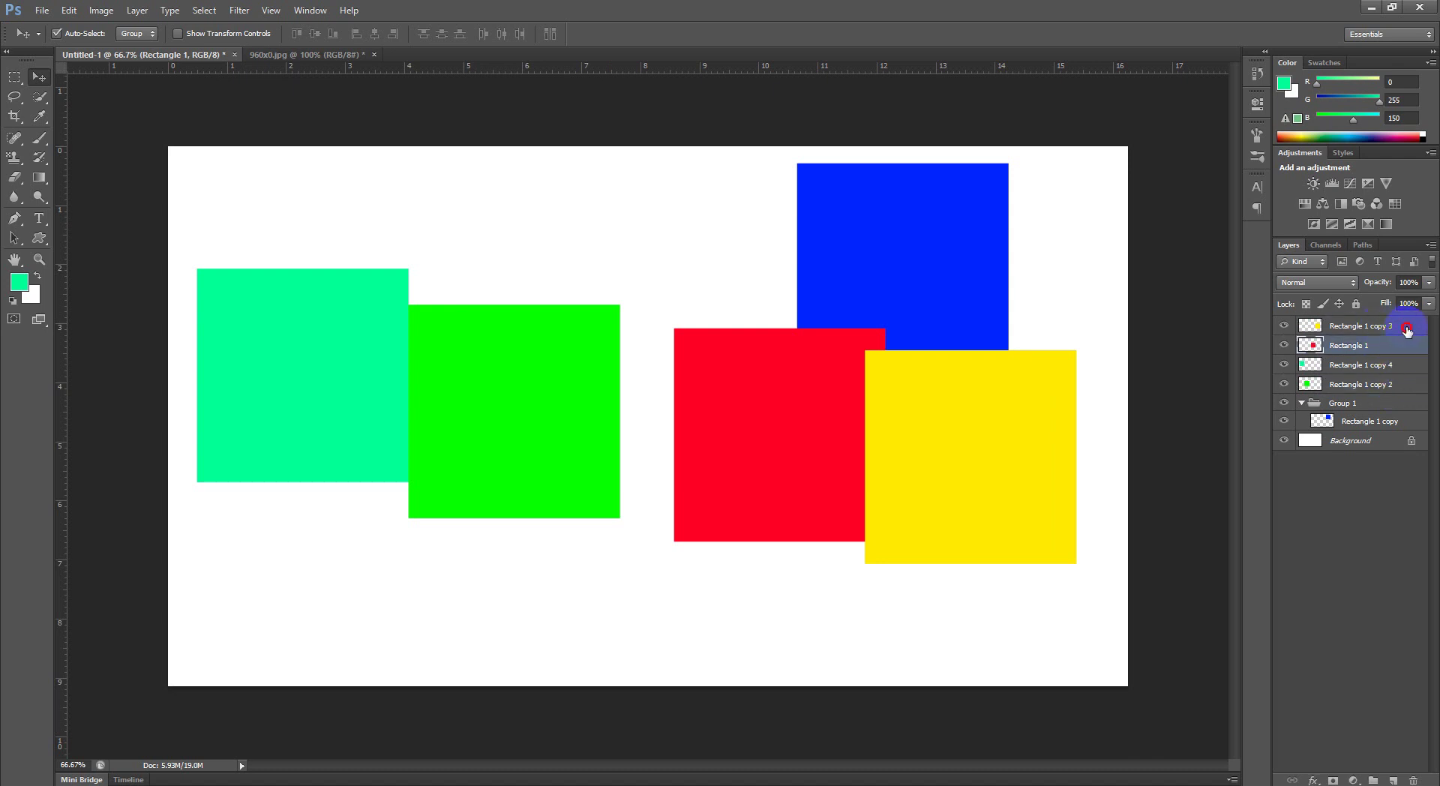
click(1406, 331)
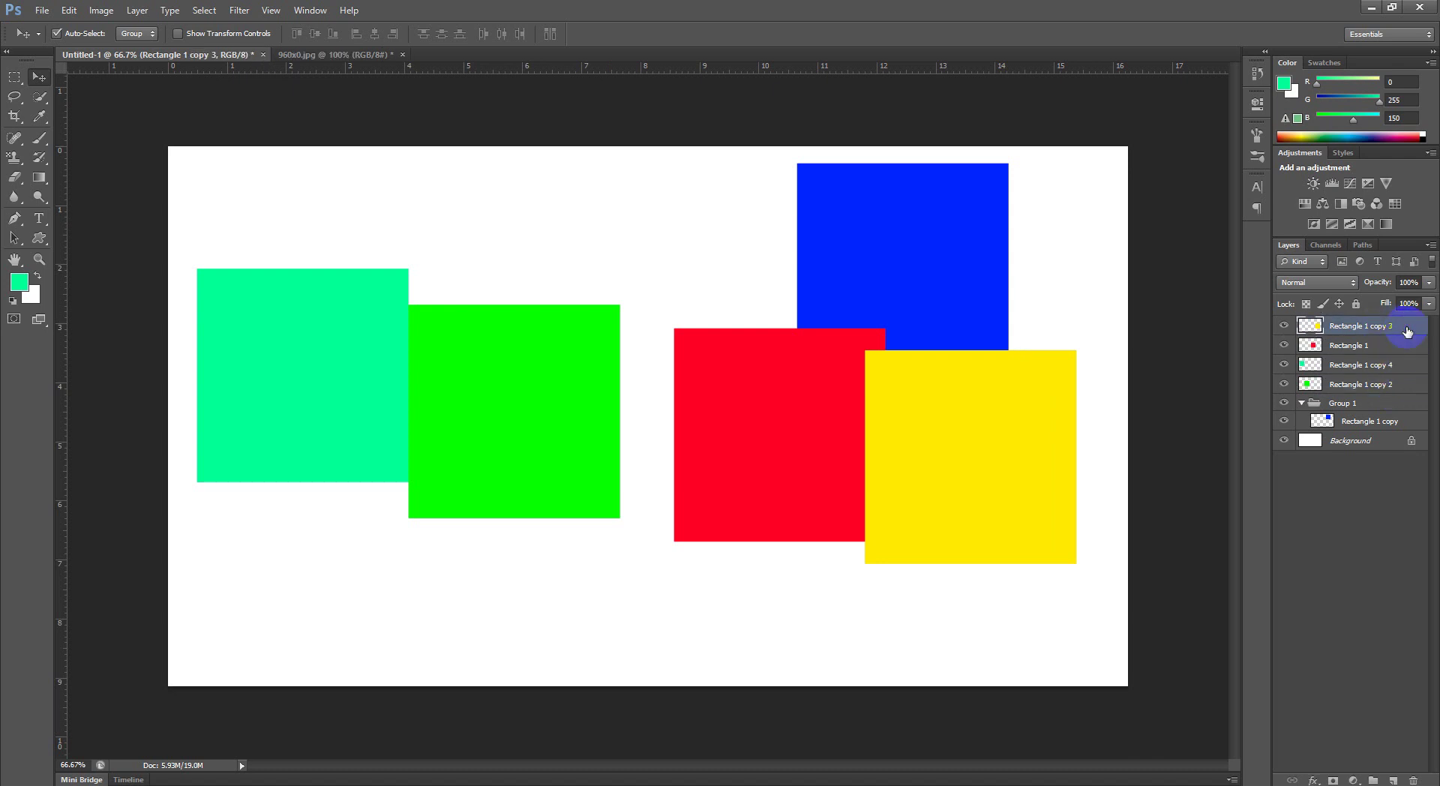
key(ctrl+shift+bracketleft)
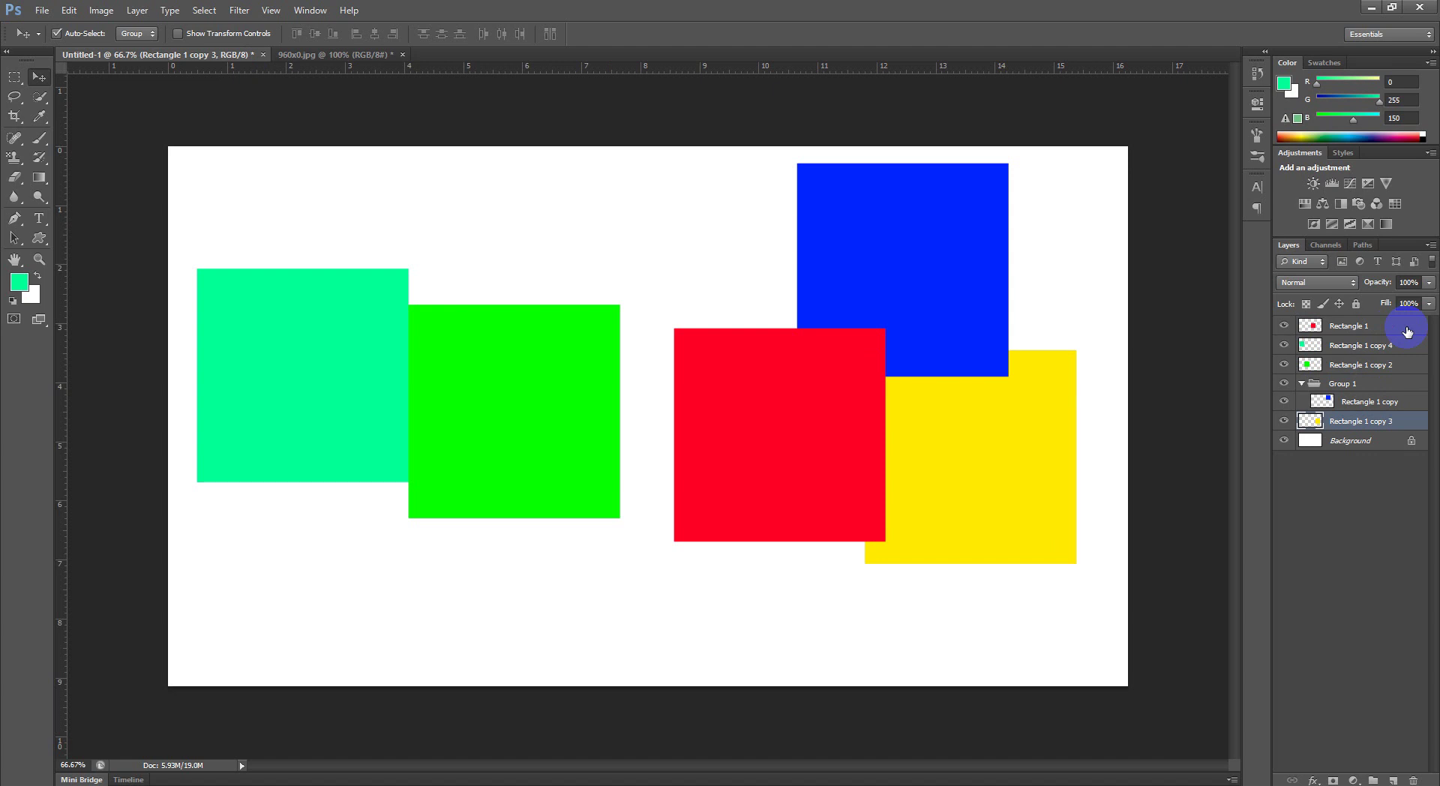
drag(1407, 333, 1407, 332)
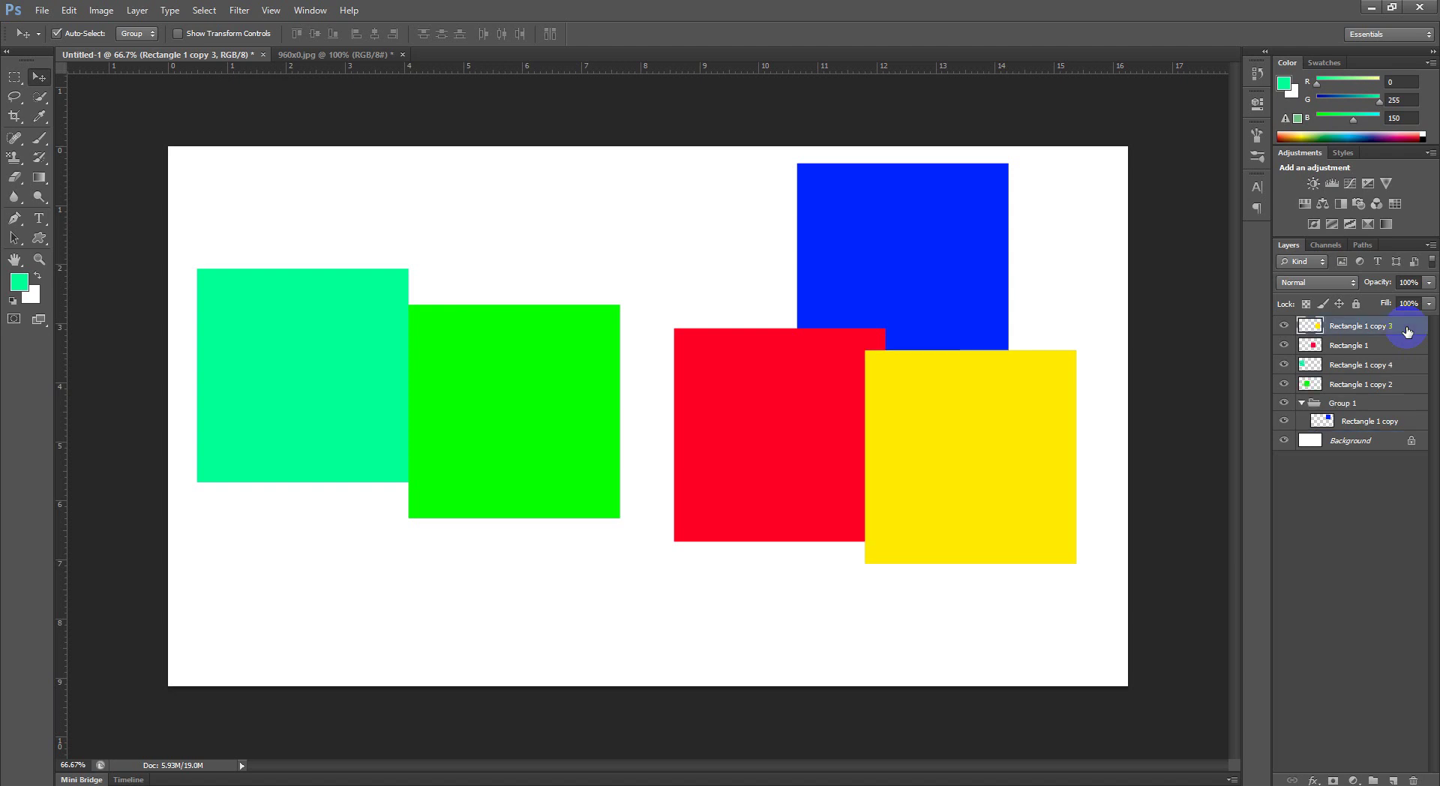
key(ctrl+bracketleft)
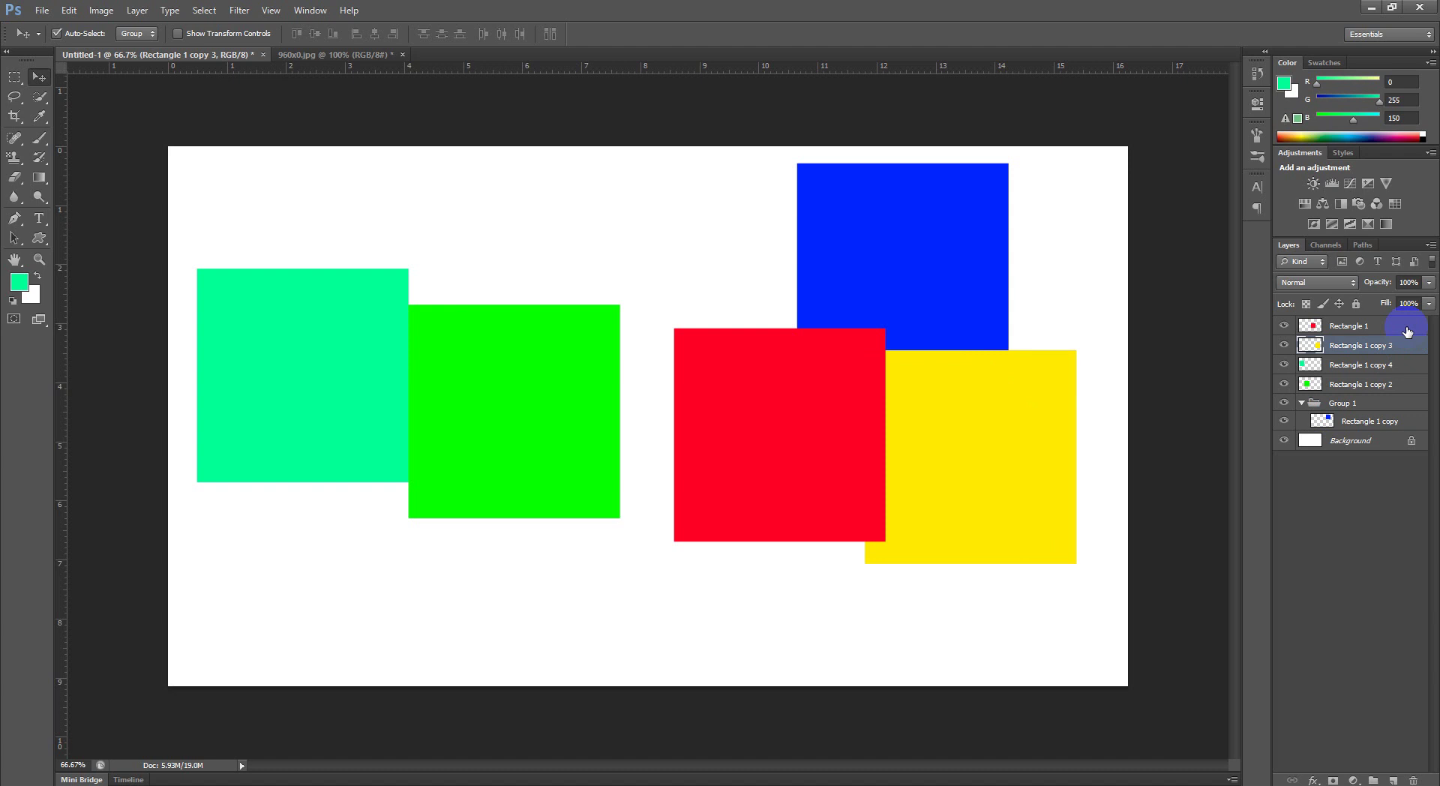
key(ctrl+bracketleft)
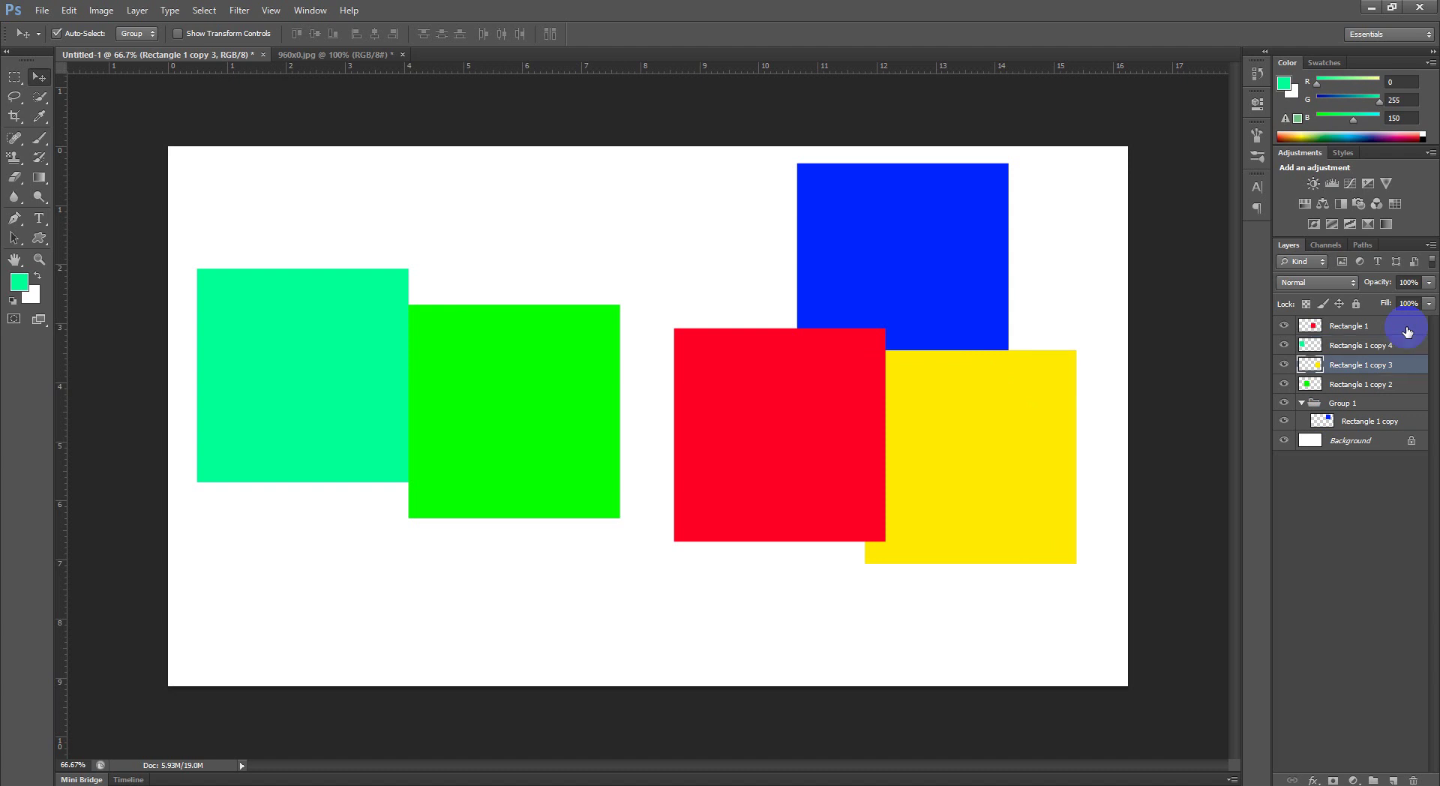
key(ctrl+bracketleft)
key(ctrl+bracketleft)
key(ctrl+bracketleft)
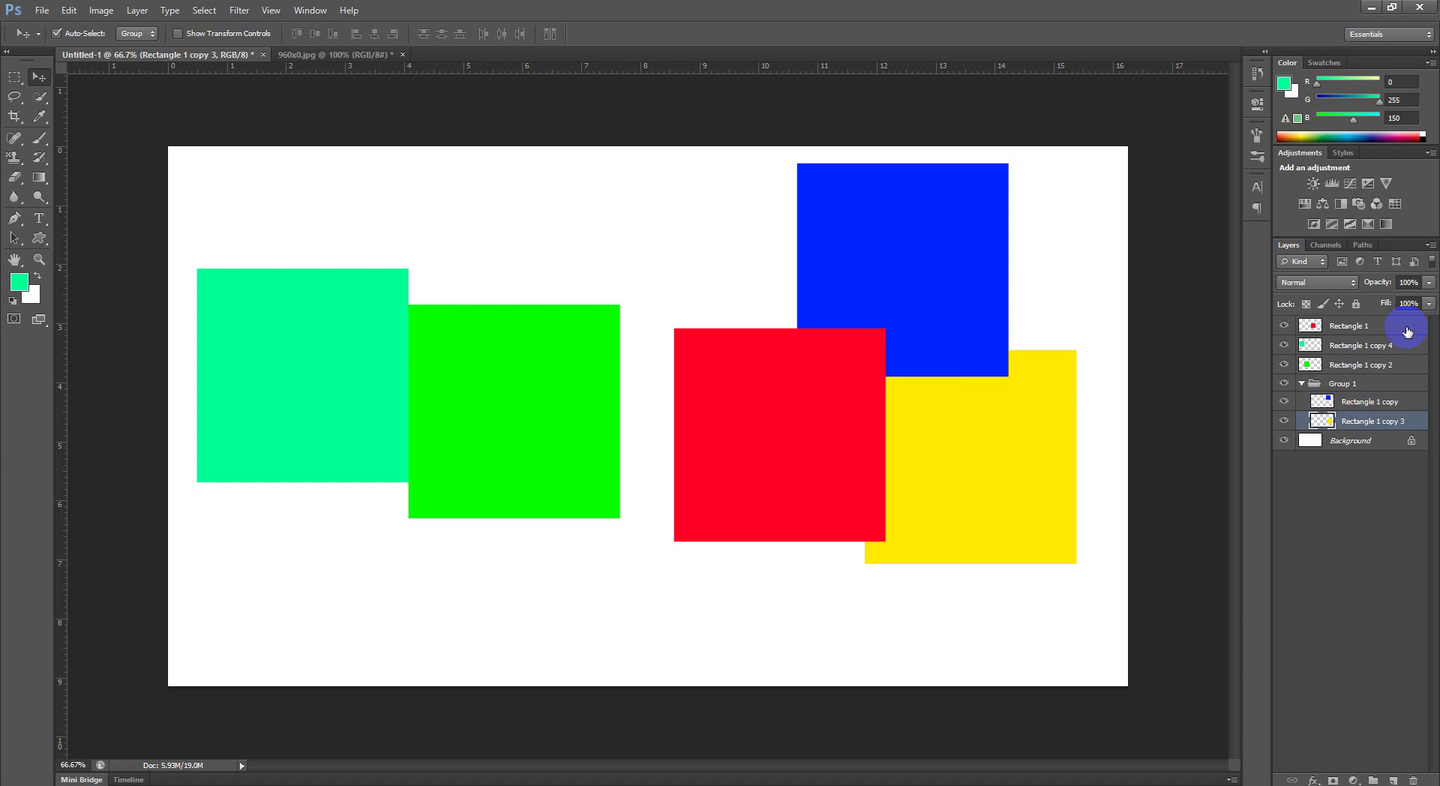
key(ctrl+bracketright)
key(ctrl+bracketright)
key(ctrl+bracketright)
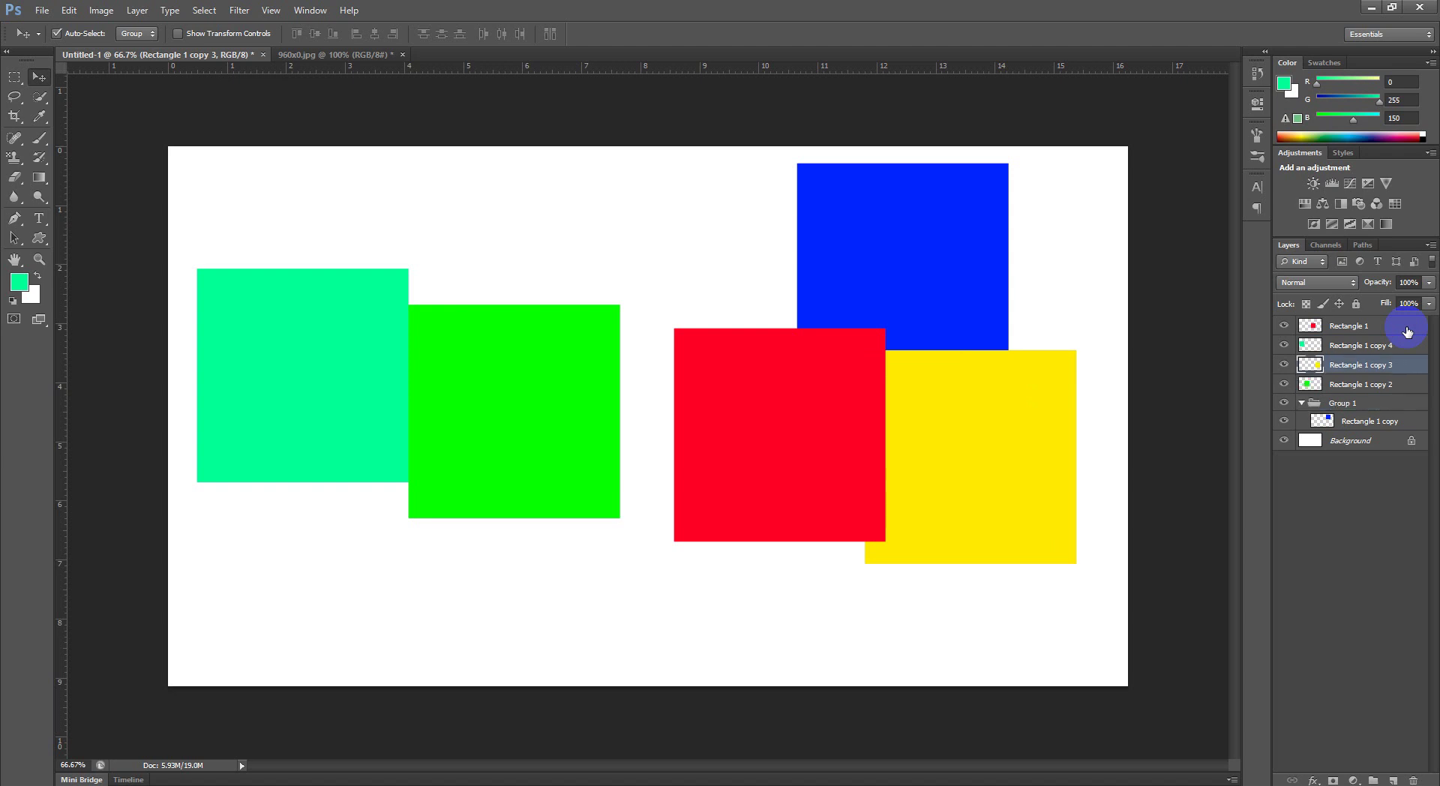
key(ctrl+bracketright)
key(ctrl+bracketright)
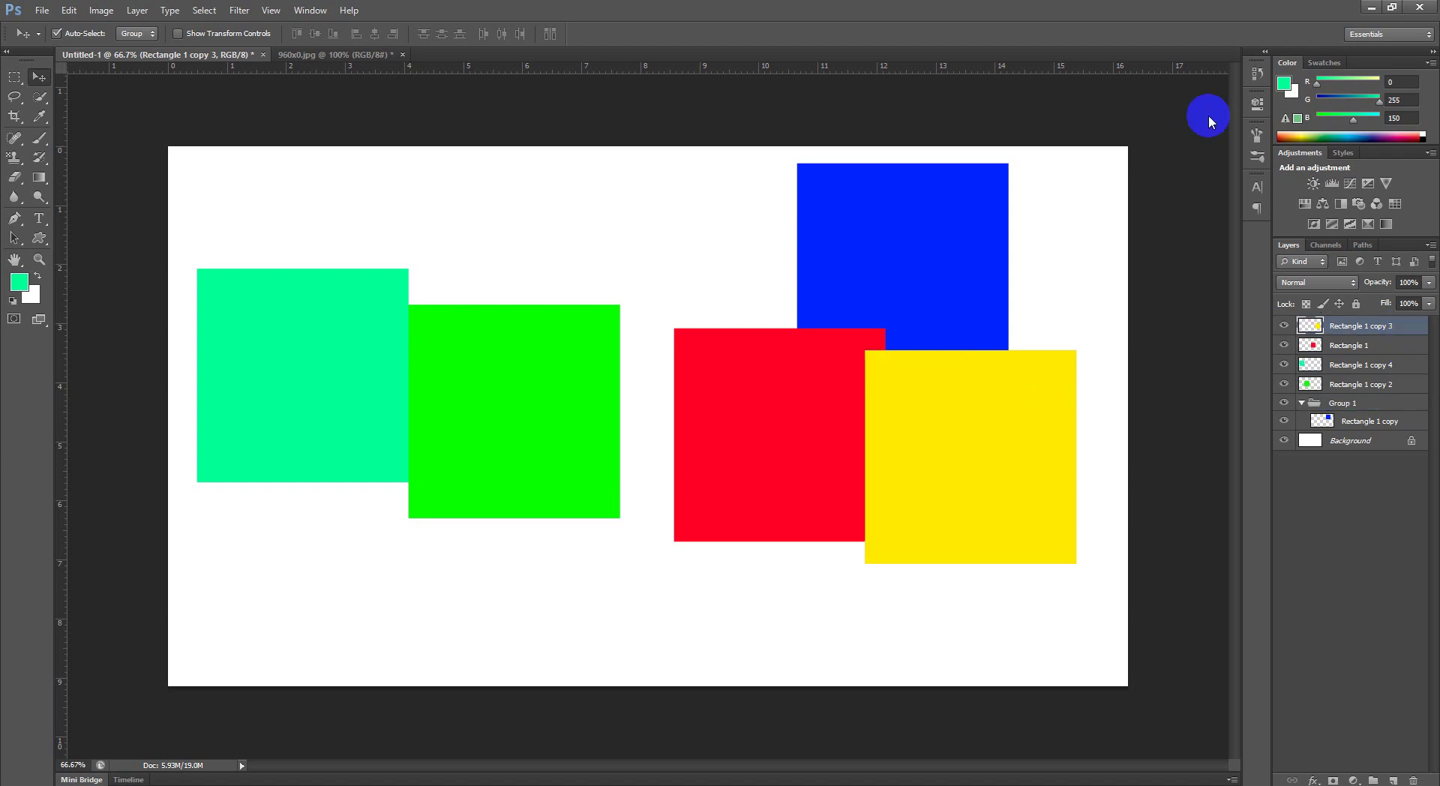
Step: Drag the blue, red and yellow squares into an offset diagonal cascade
drag(916, 248, 816, 297)
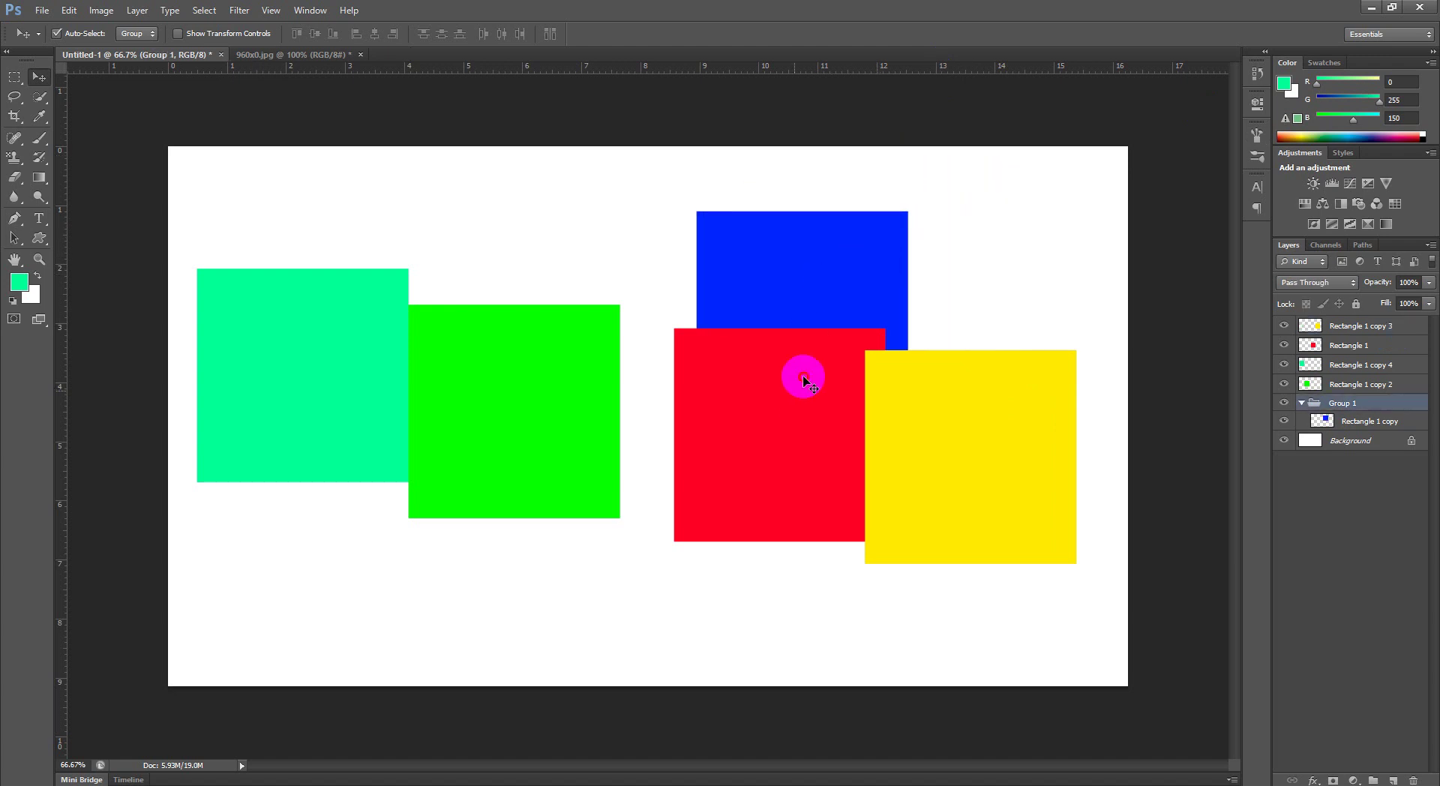
drag(796, 382, 868, 321)
drag(975, 459, 903, 398)
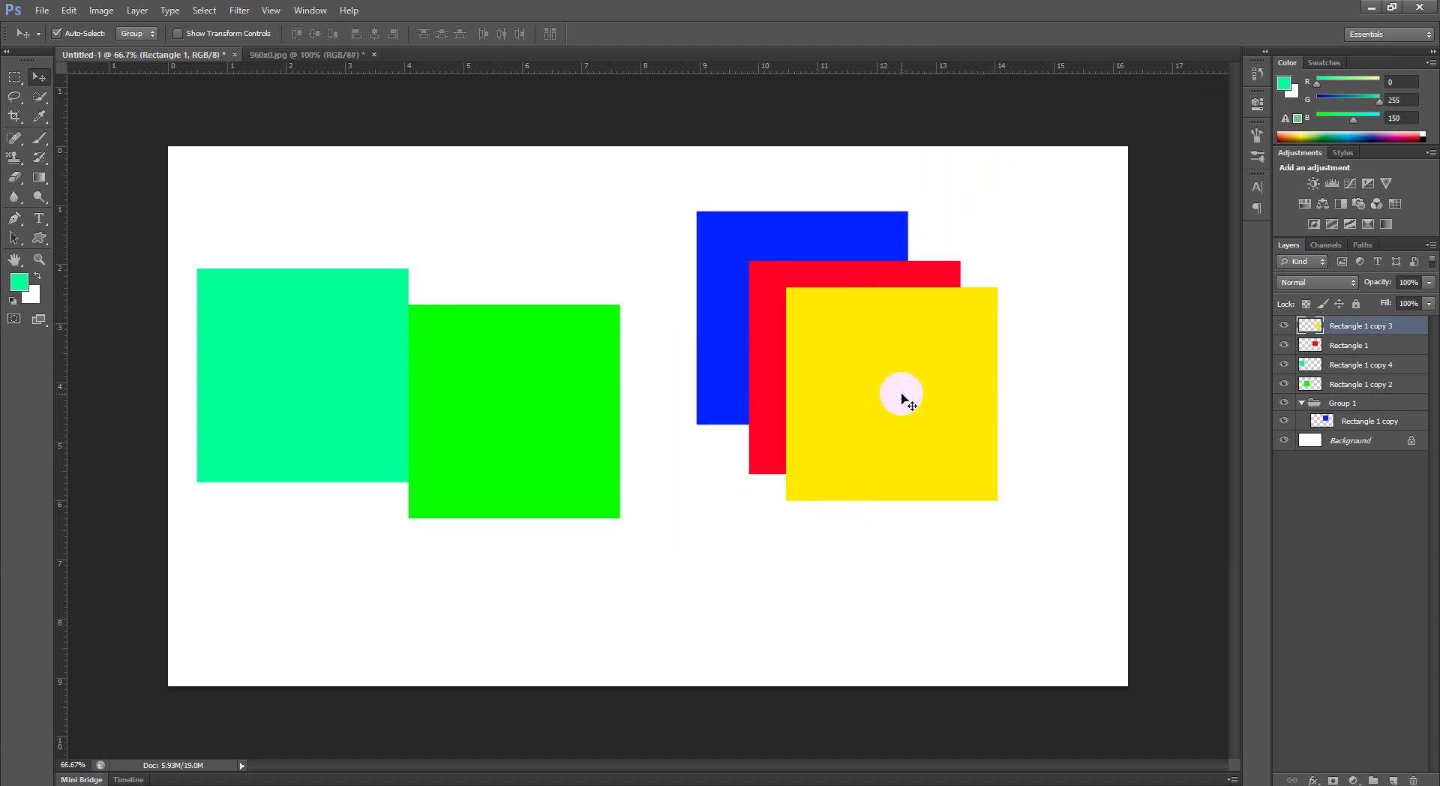
click(831, 234)
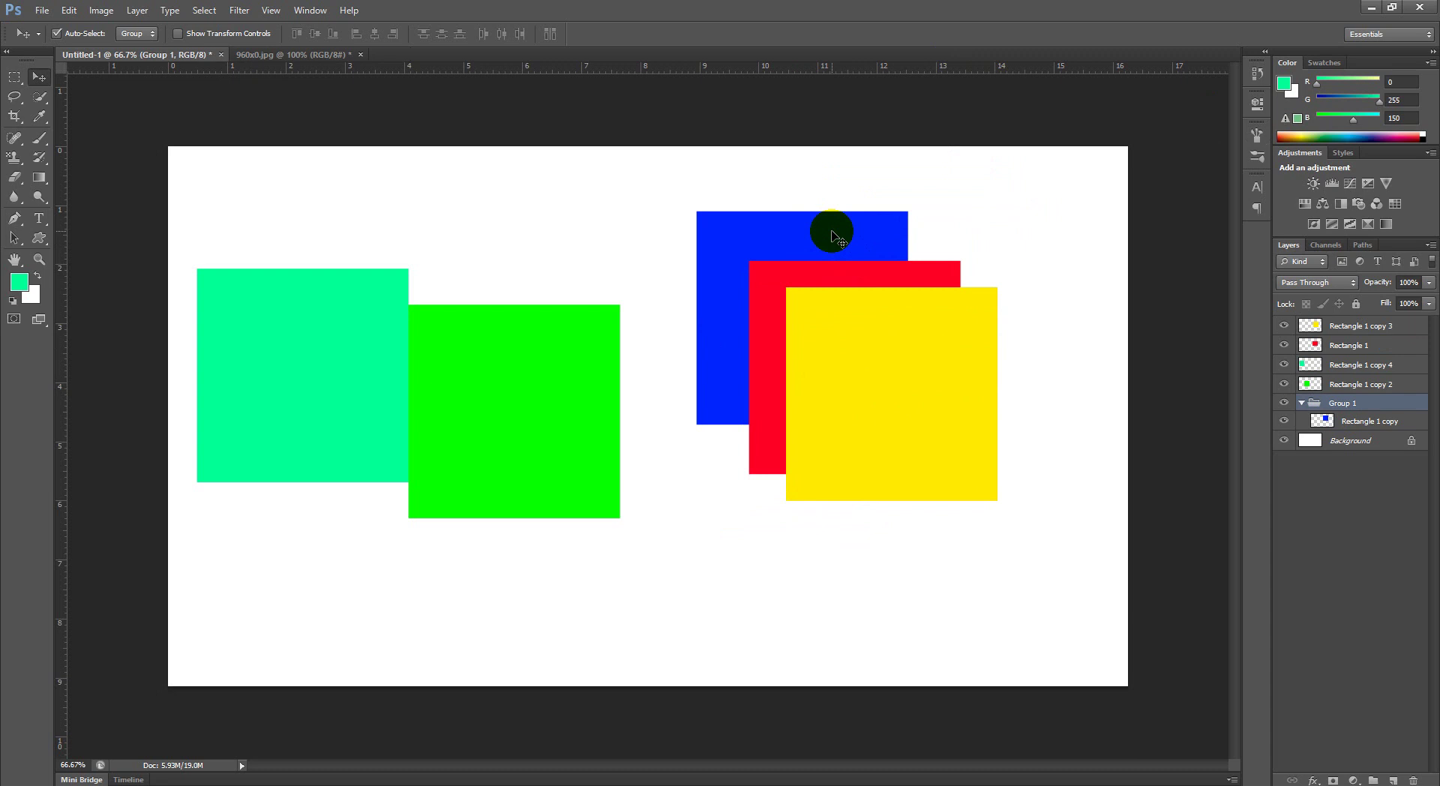
click(1359, 423)
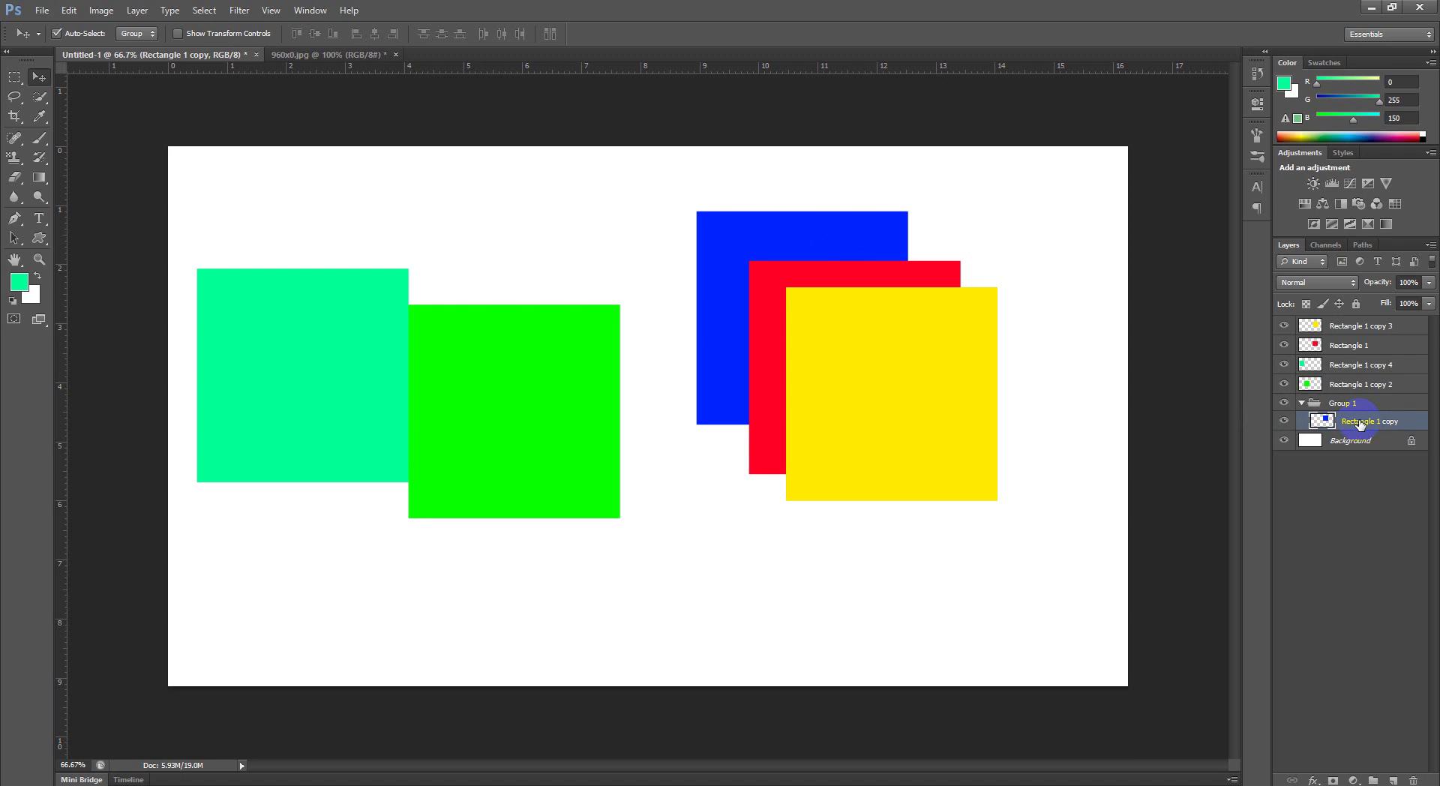
key(ctrl+bracketright)
key(ctrl+bracketright)
key(ctrl+bracketright)
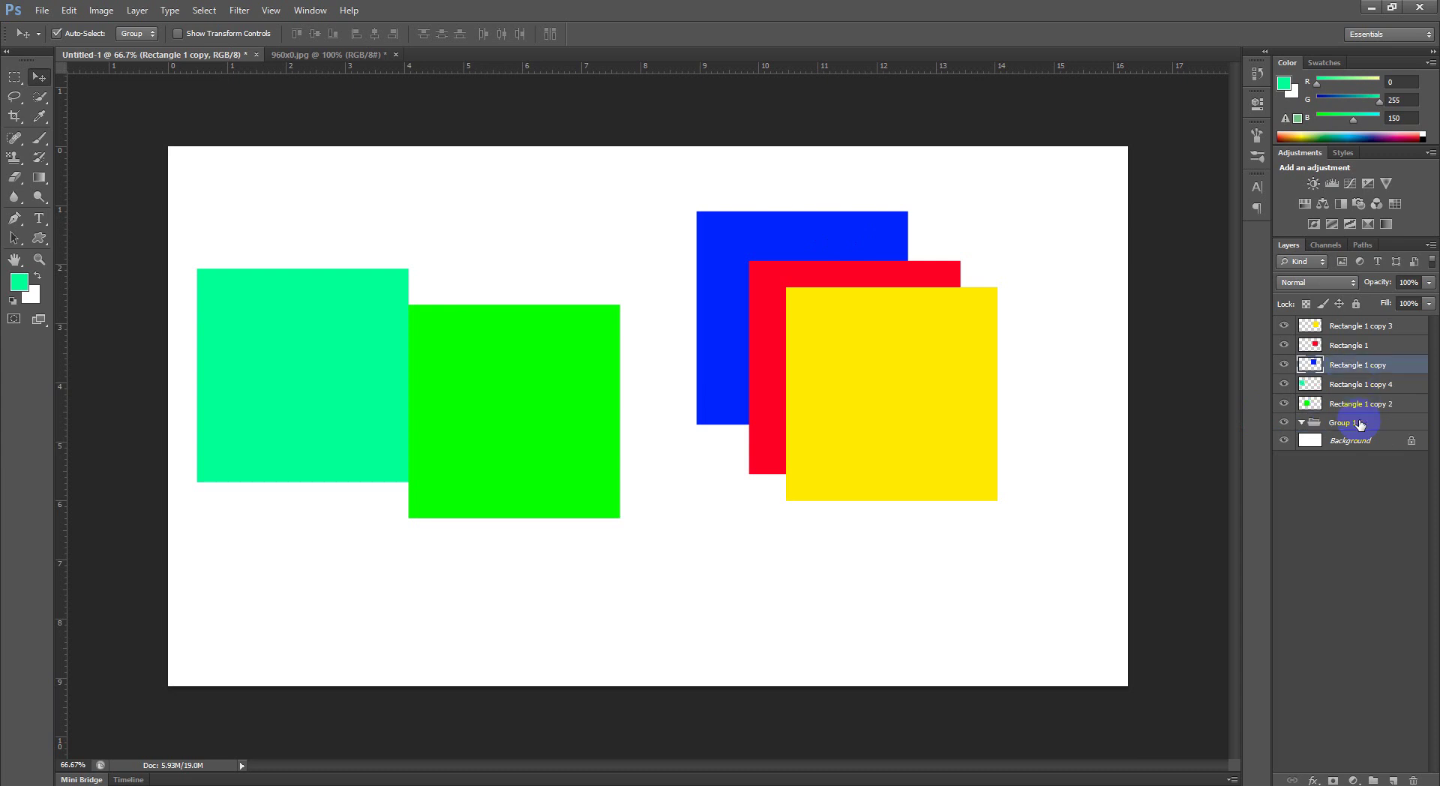
key(ctrl+bracketright)
key(ctrl+bracketright)
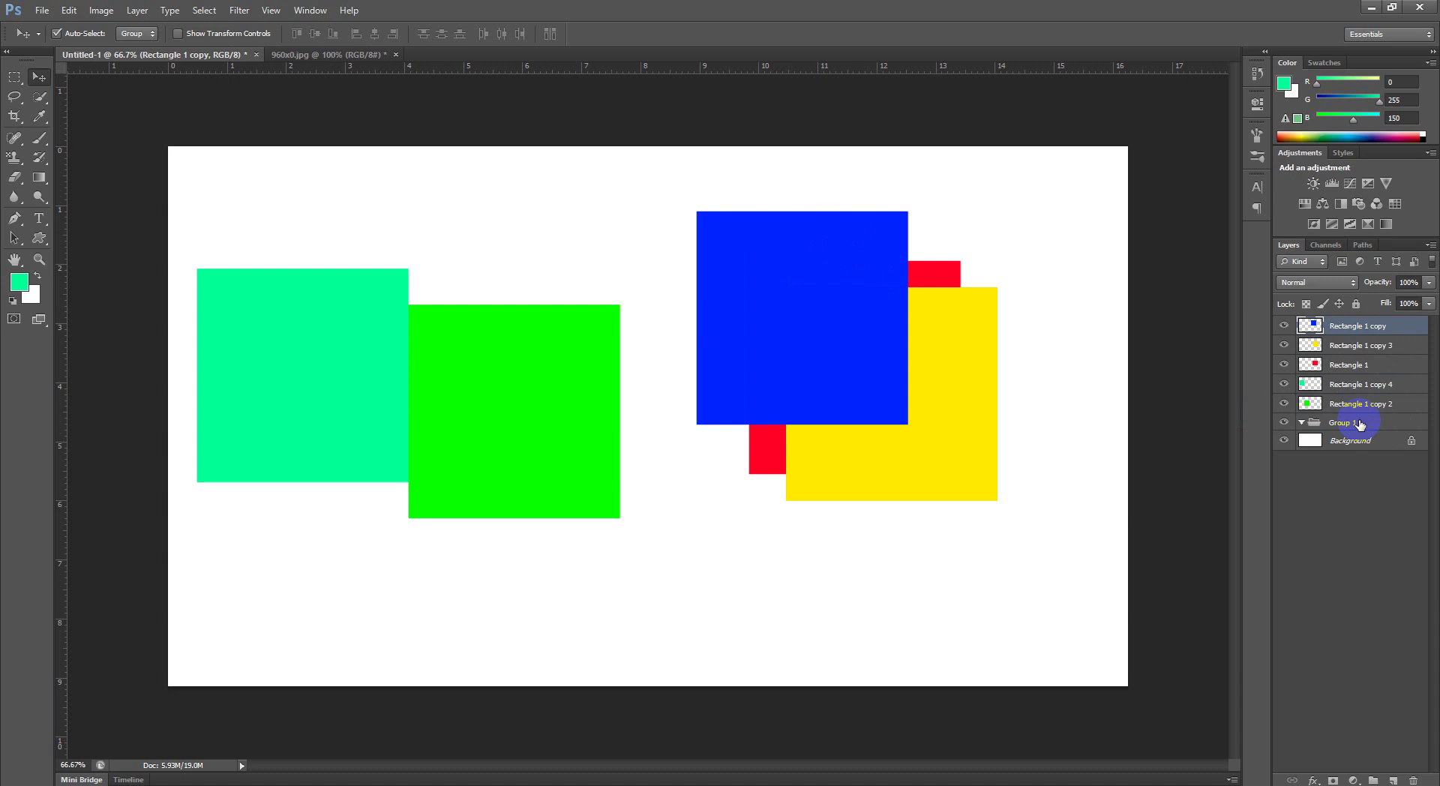
key(ctrl+bracketleft)
key(ctrl+bracketleft)
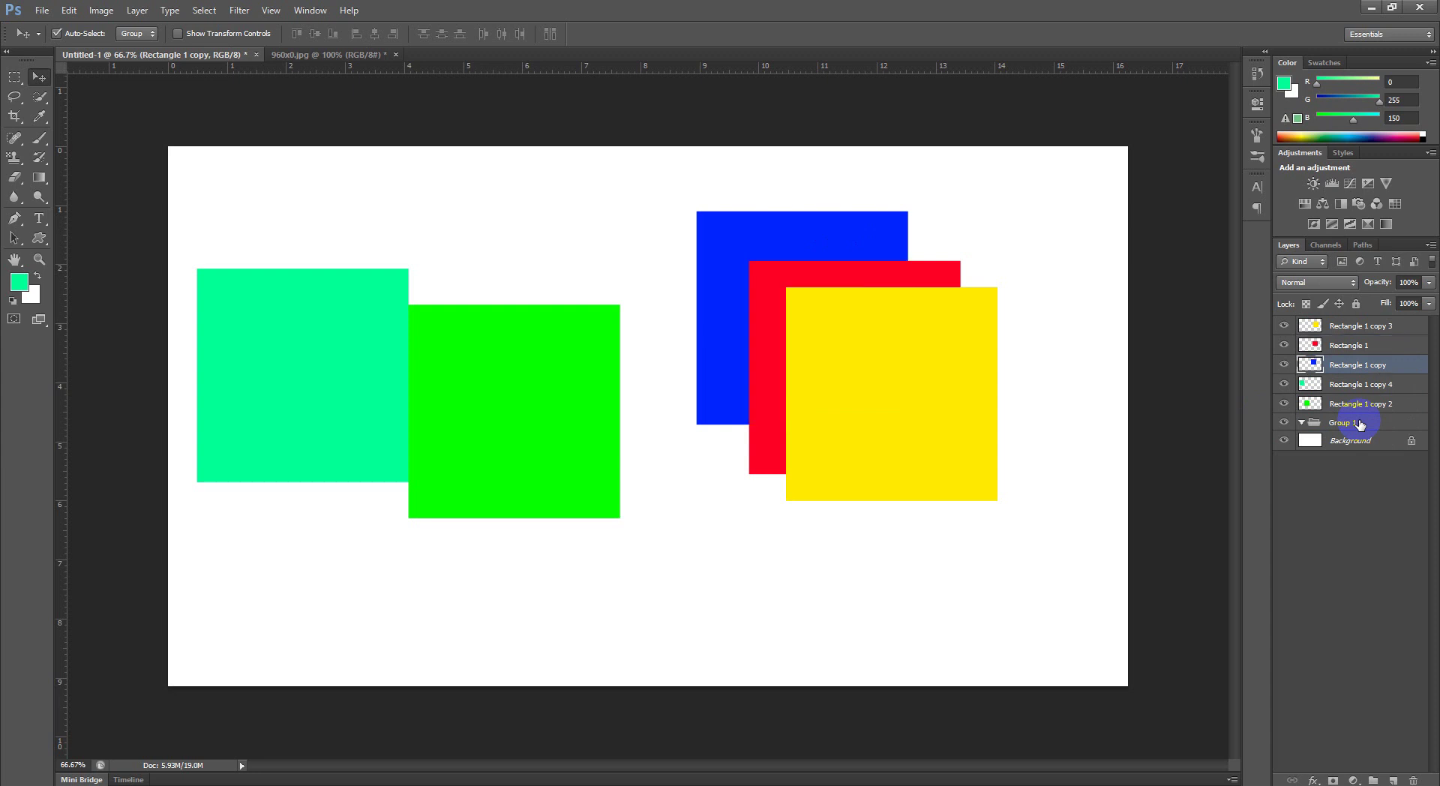
key(ctrl+bracketleft)
key(ctrl+bracketleft)
drag(1360, 424, 1360, 425)
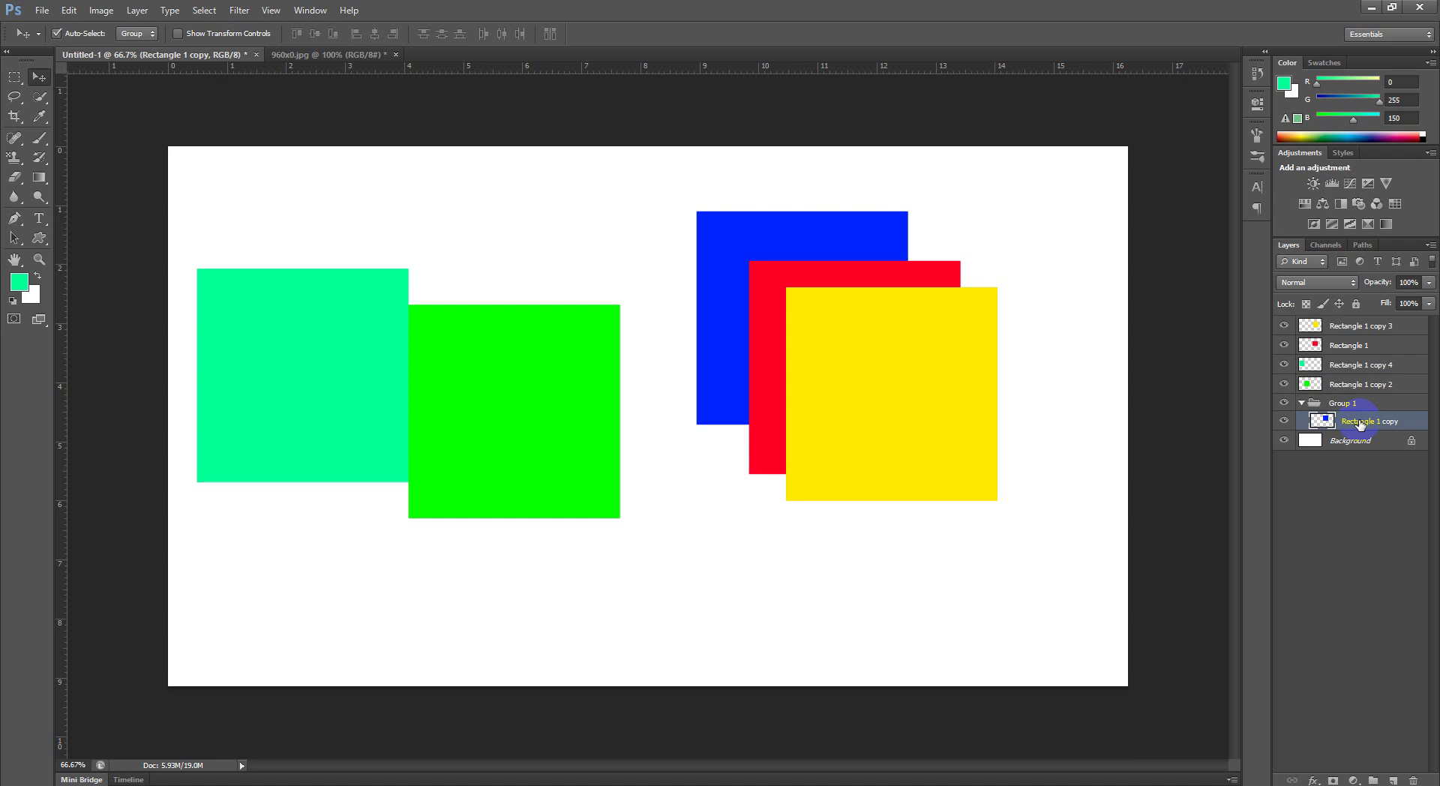
key(ctrl+shift+bracketright)
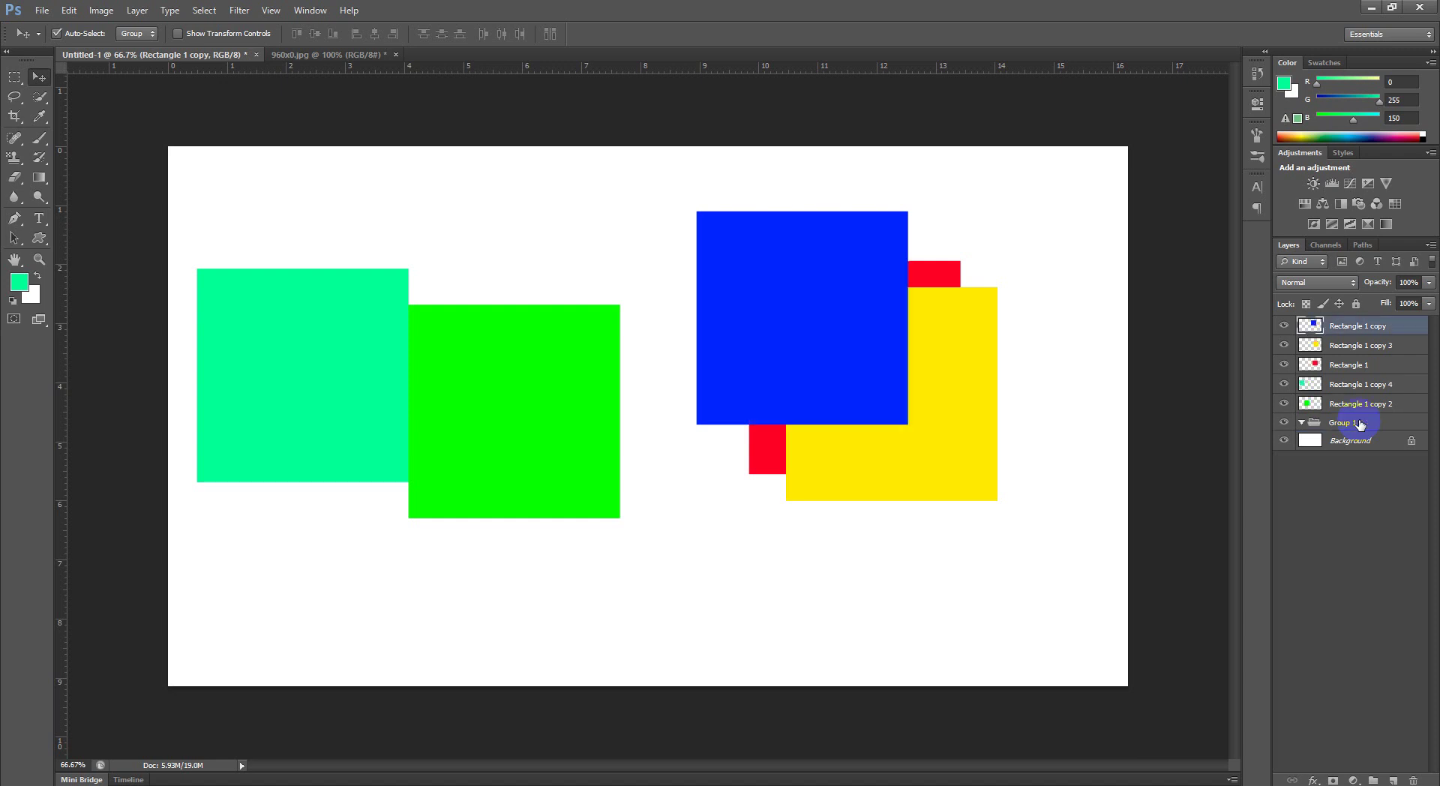
drag(1359, 425, 1360, 424)
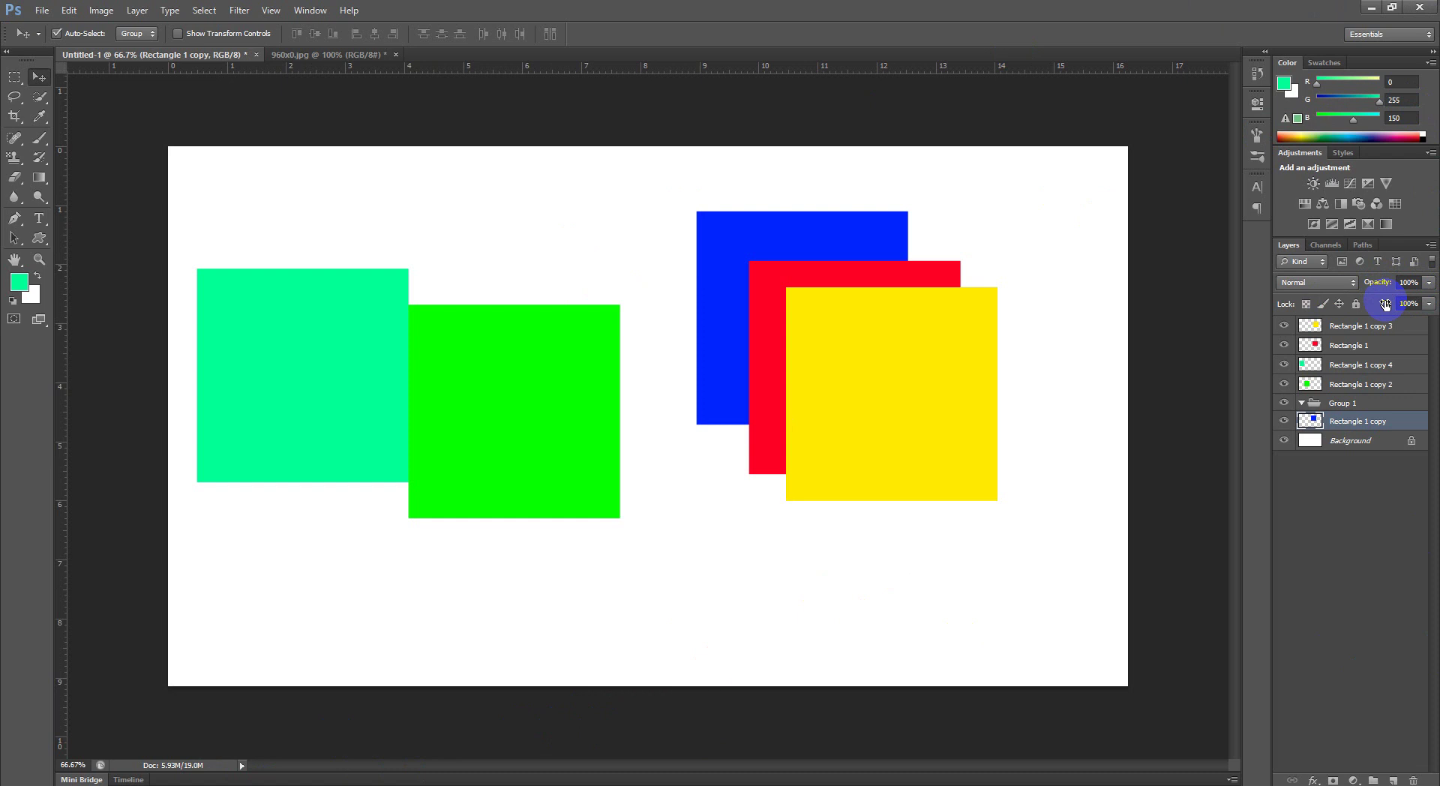
Step: Delete the yellow, red, blue and green squares from the canvas
click(927, 365)
key(Delete)
click(882, 303)
key(Delete)
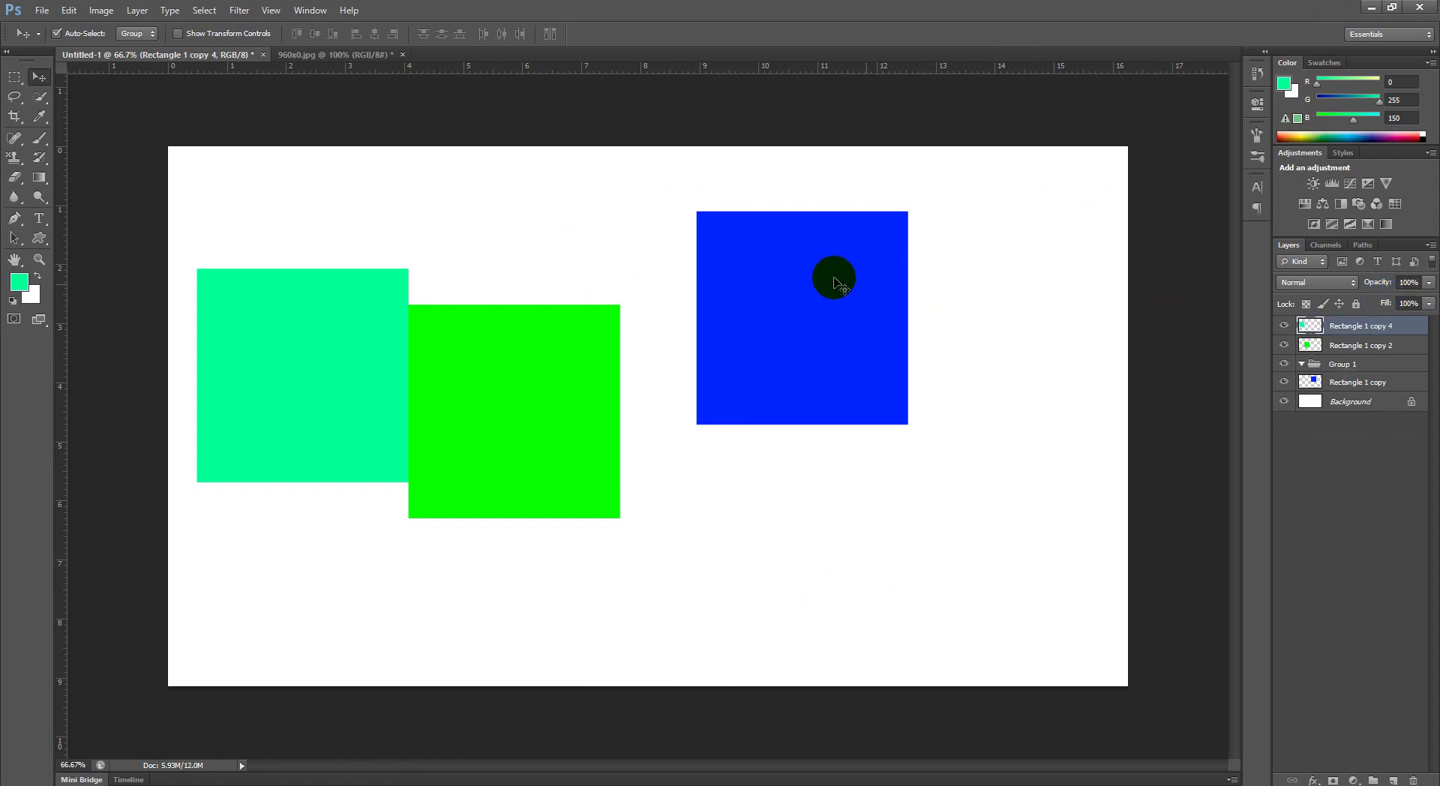
click(830, 280)
key(Delete)
key(Delete)
click(360, 385)
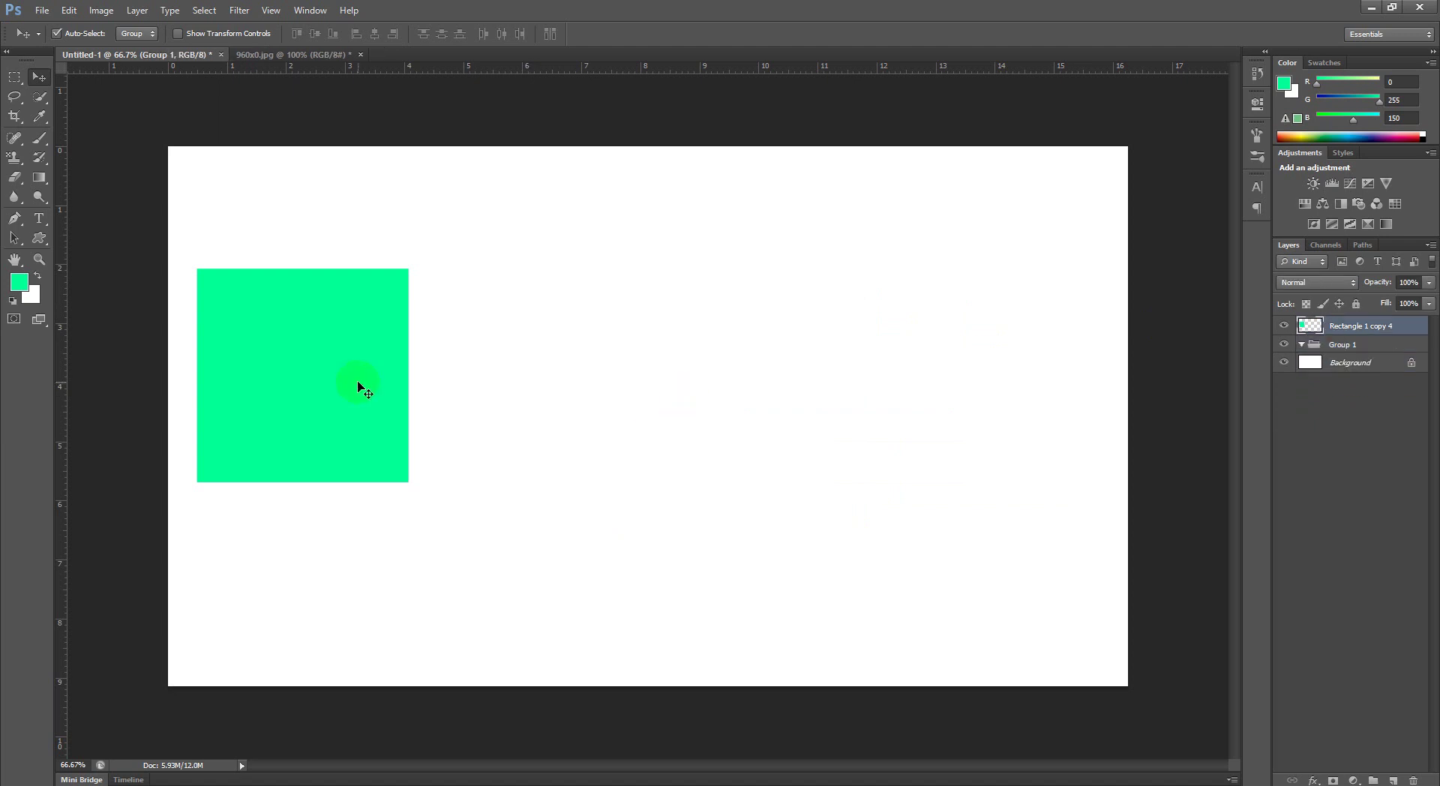
key(Delete)
key(Delete)
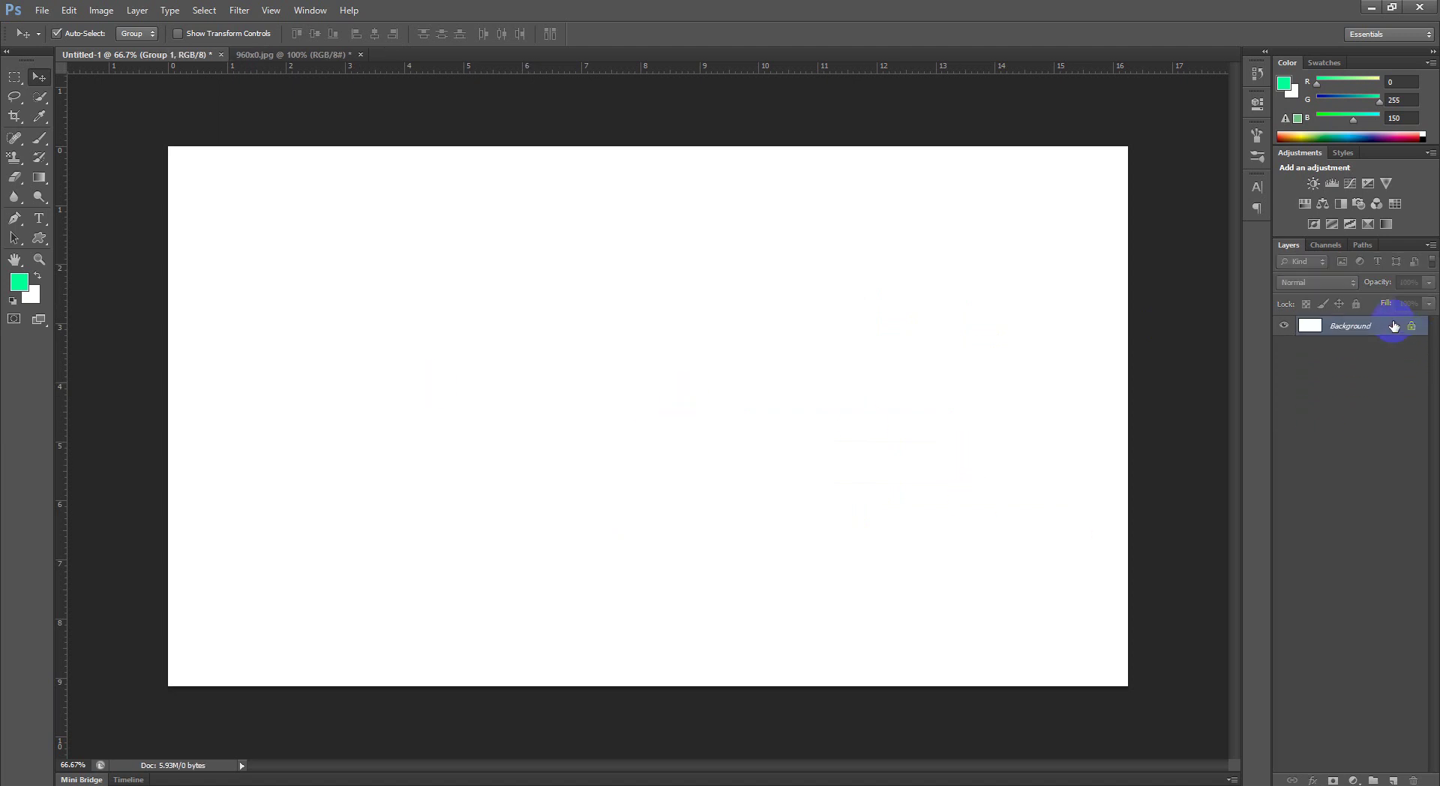
Step: Draw a large green circle with a red stroke and move it to the canvas's left side
click(36, 232)
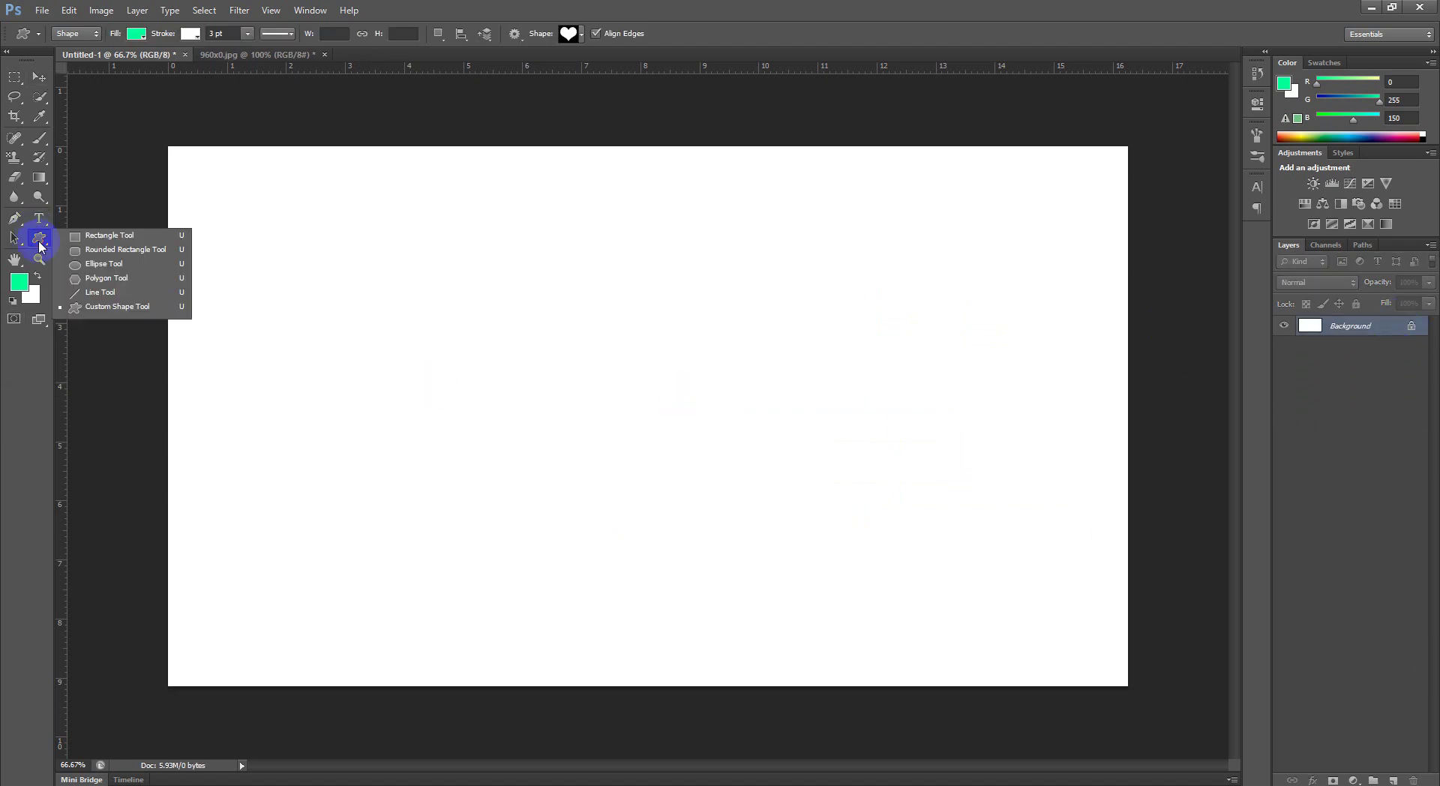
click(99, 264)
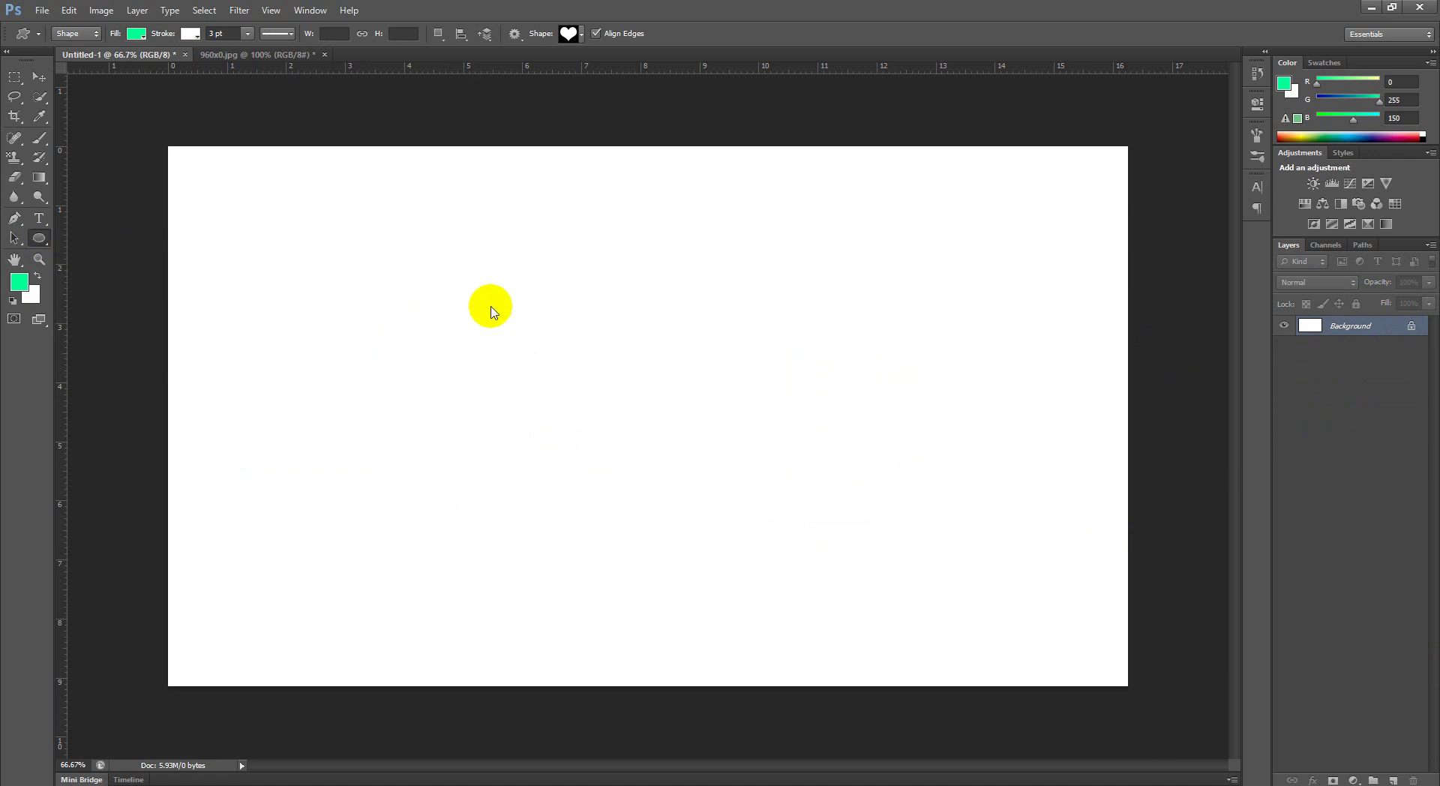
mouse_move(509, 315)
mouse_down()
mouse_move(543, 369)
mouse_move(675, 498)
mouse_up()
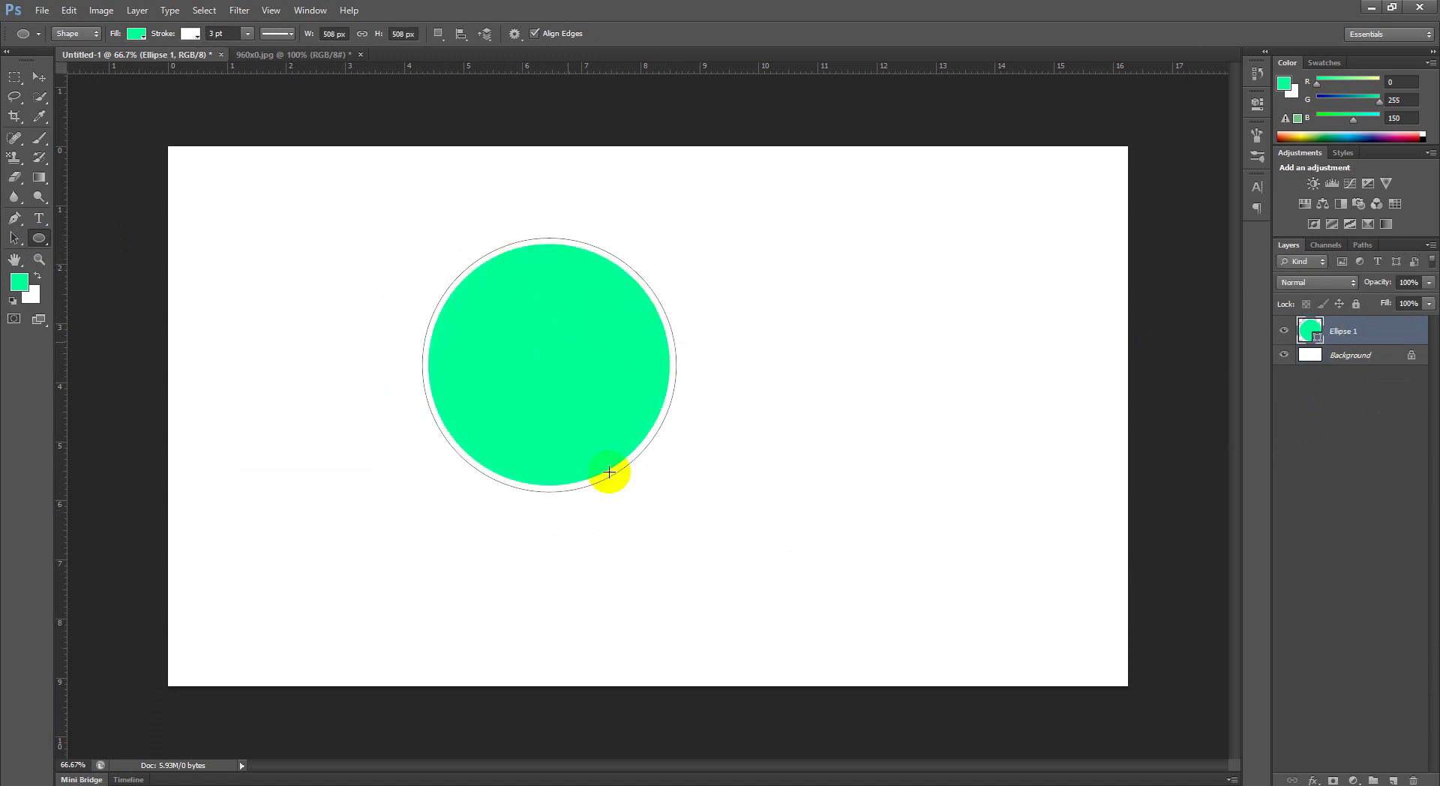
click(193, 35)
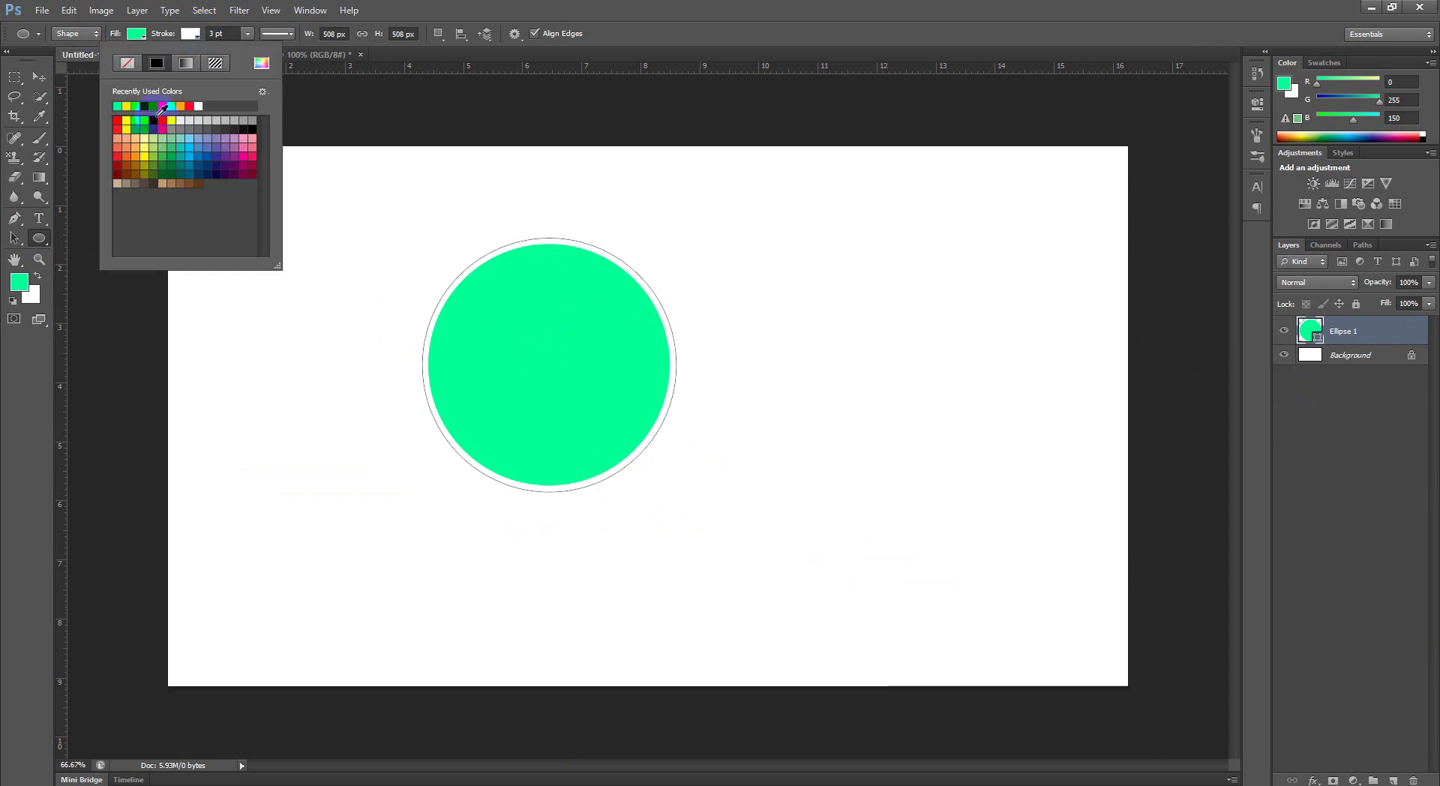
click(115, 122)
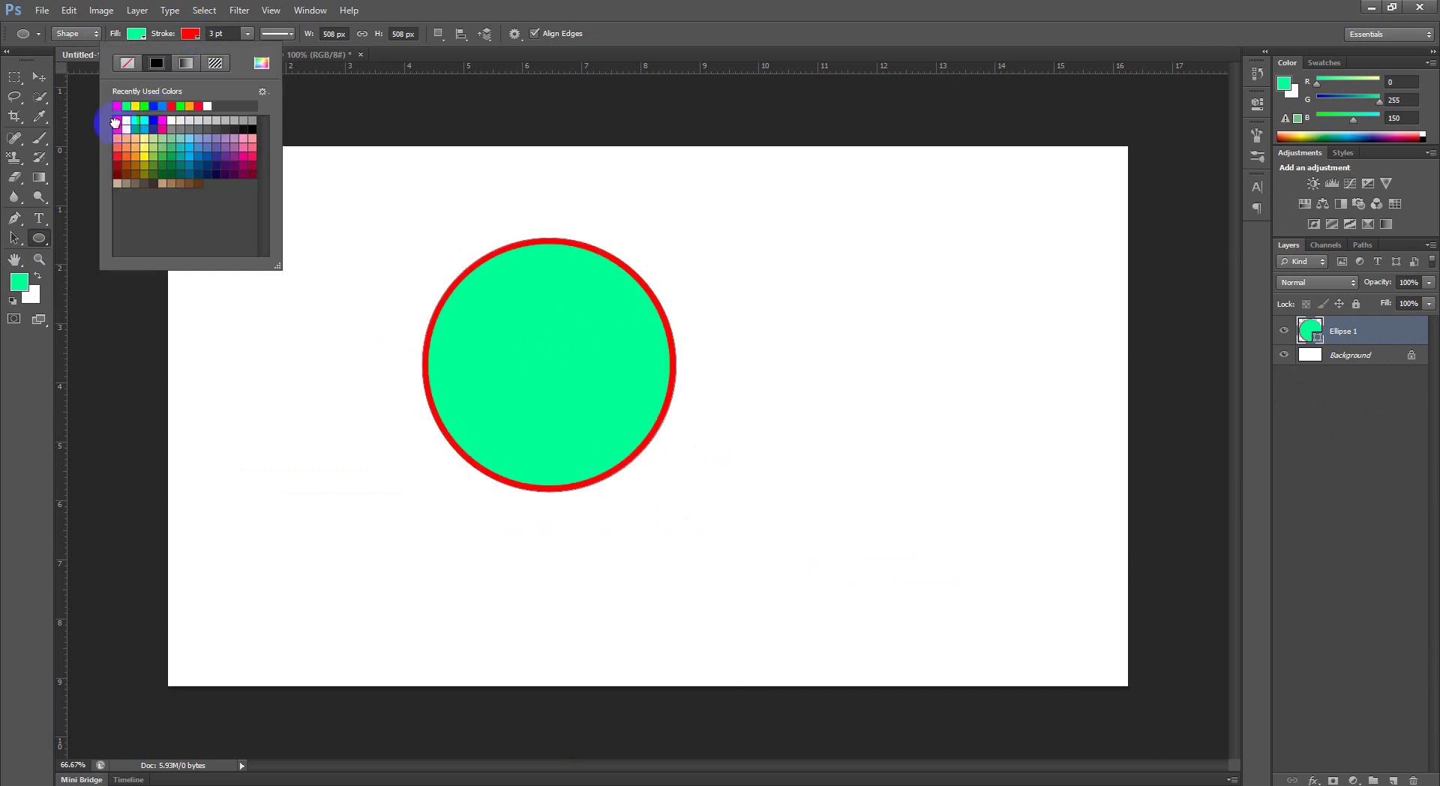
click(15, 435)
click(39, 77)
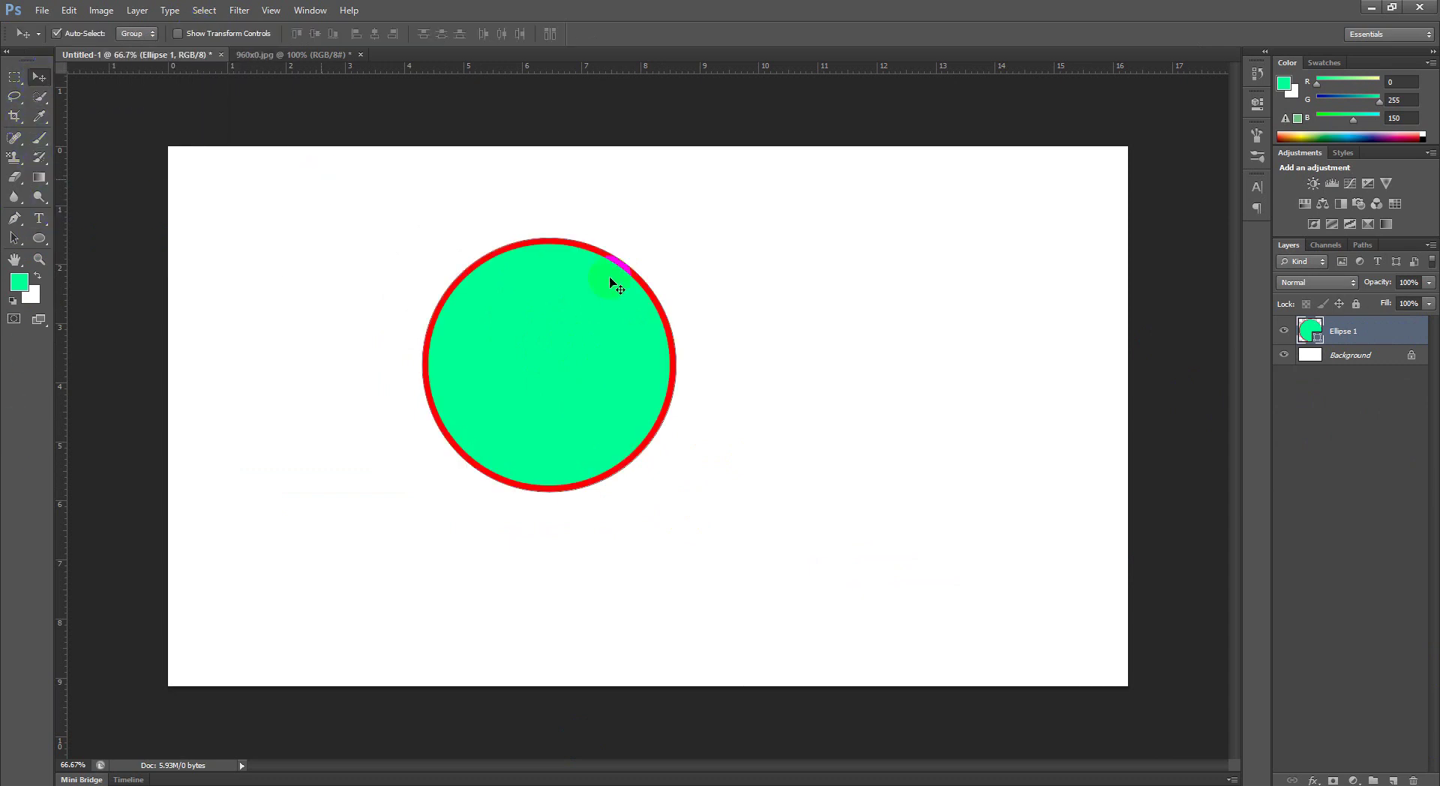
drag(563, 362, 444, 363)
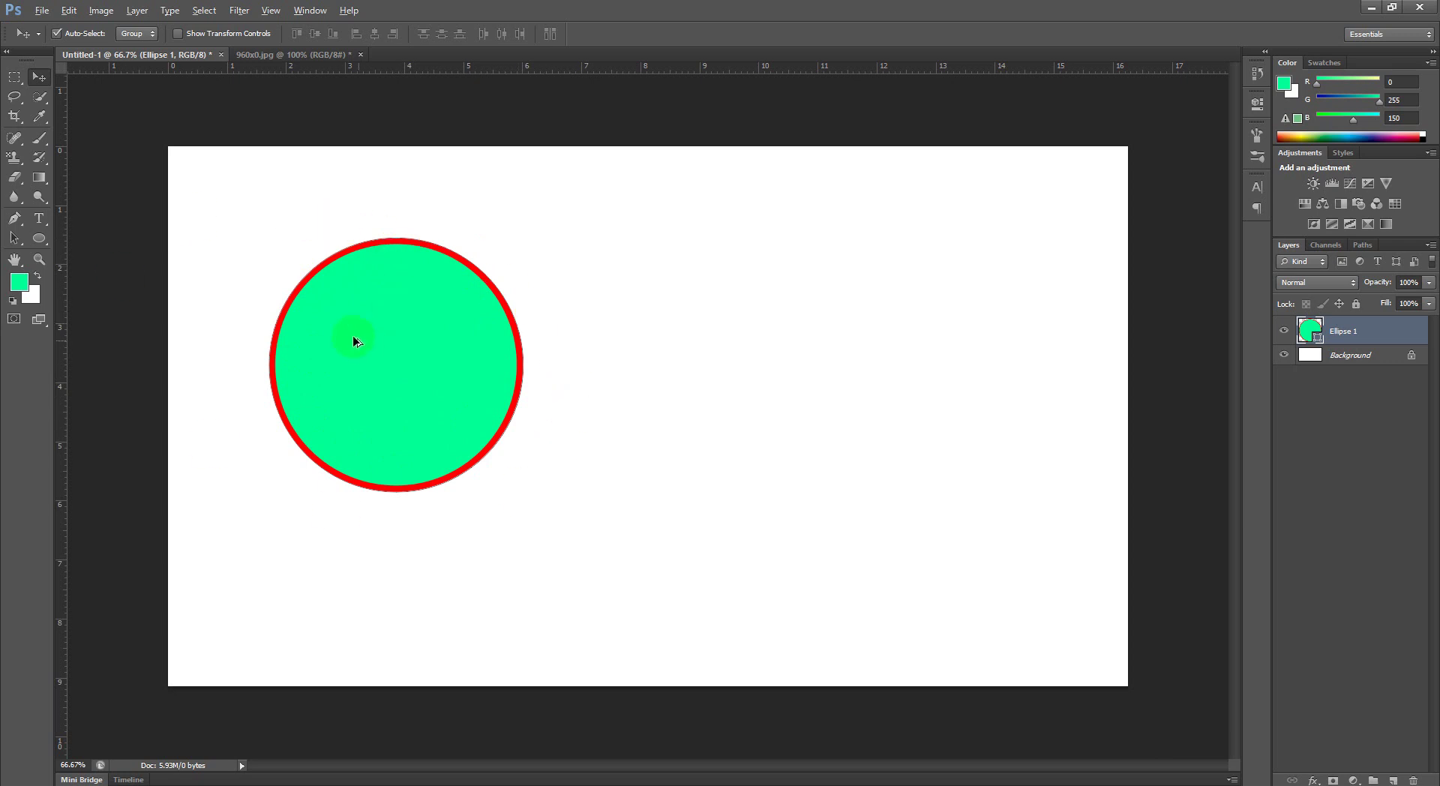
Step: Alt-drag a duplicate of the circle onto the right side of the canvas
alt+drag(345, 329, 762, 377)
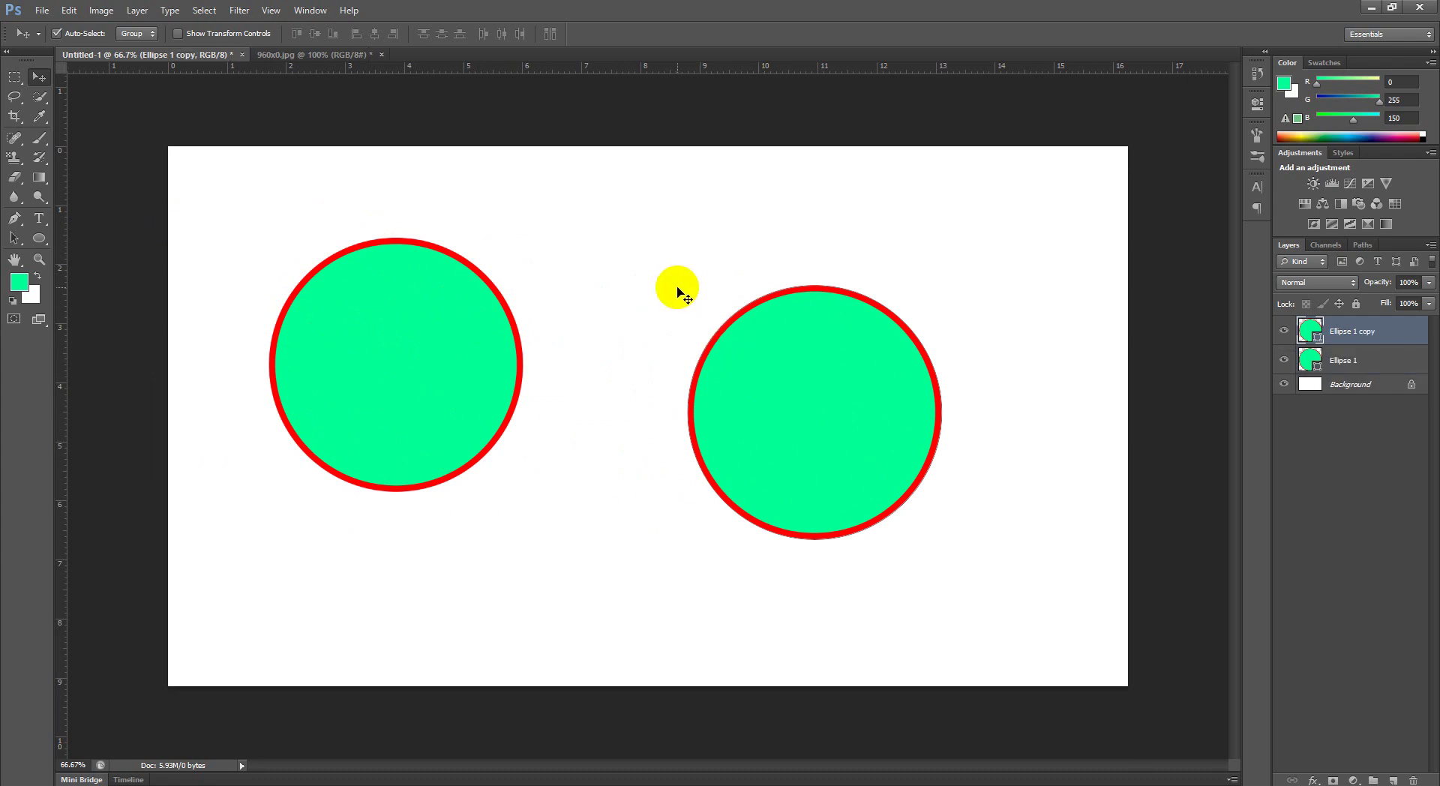
click(424, 327)
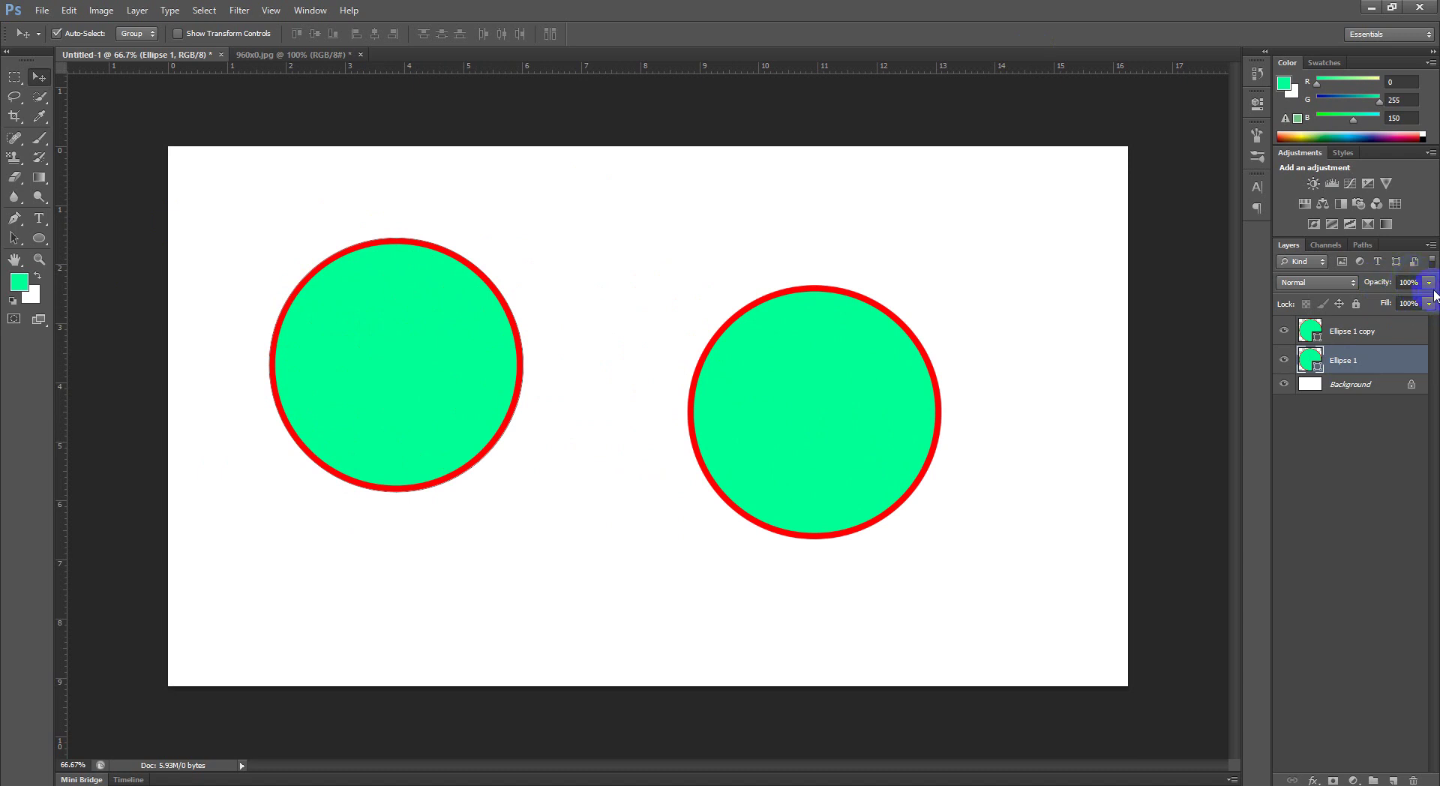
click(489, 354)
Step: Lower the left circle's Opacity to about 21%
click(1429, 282)
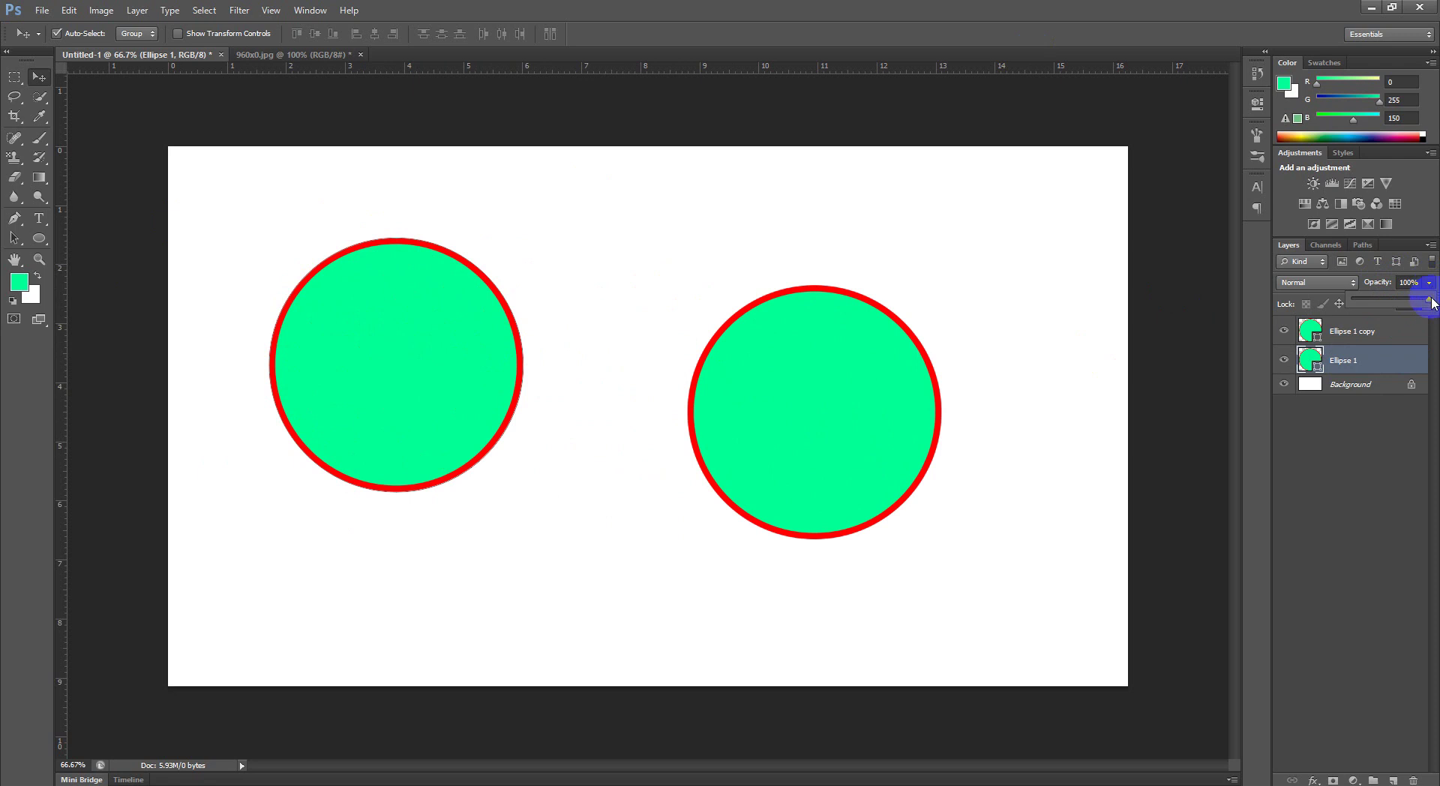
drag(1430, 300, 1383, 300)
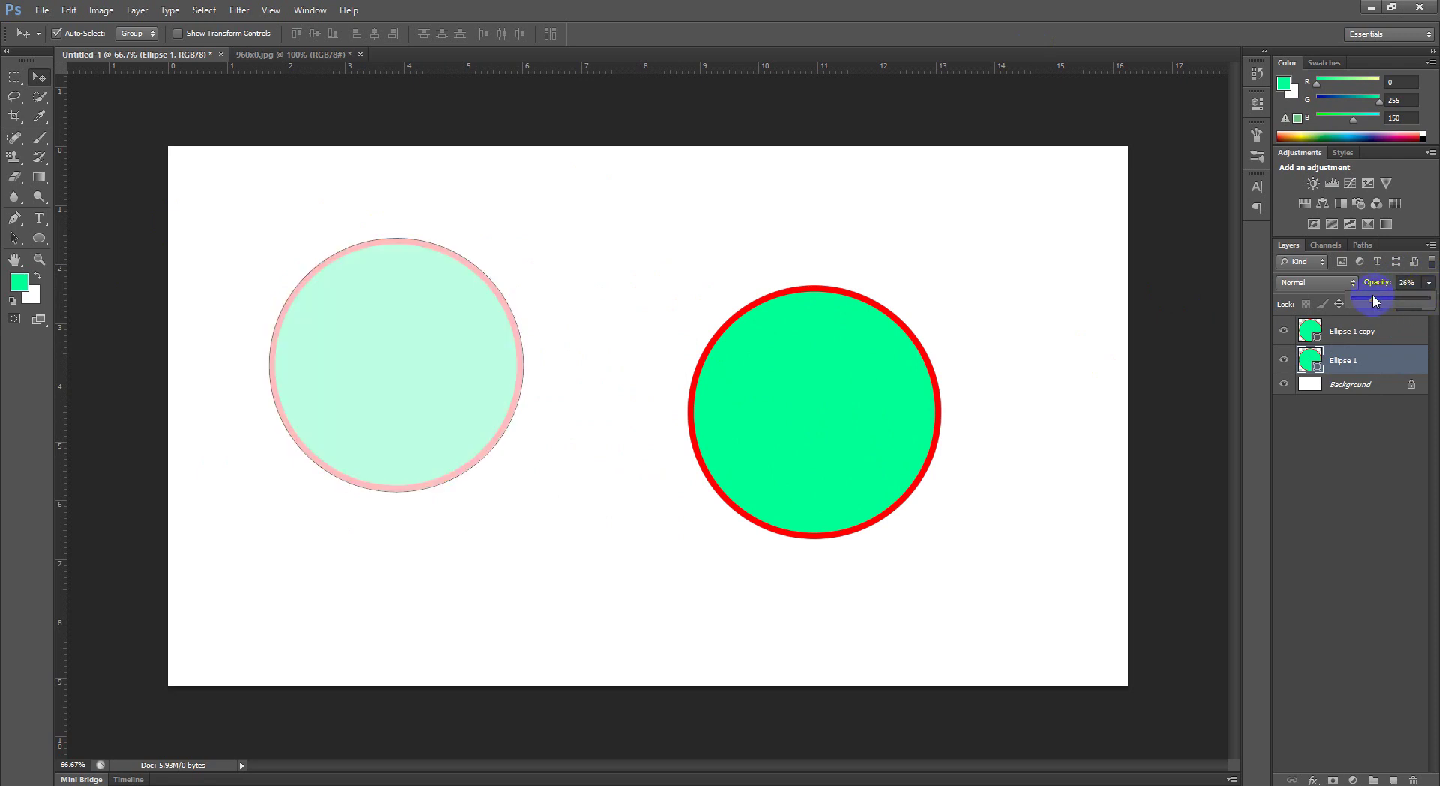
drag(1372, 298, 1348, 300)
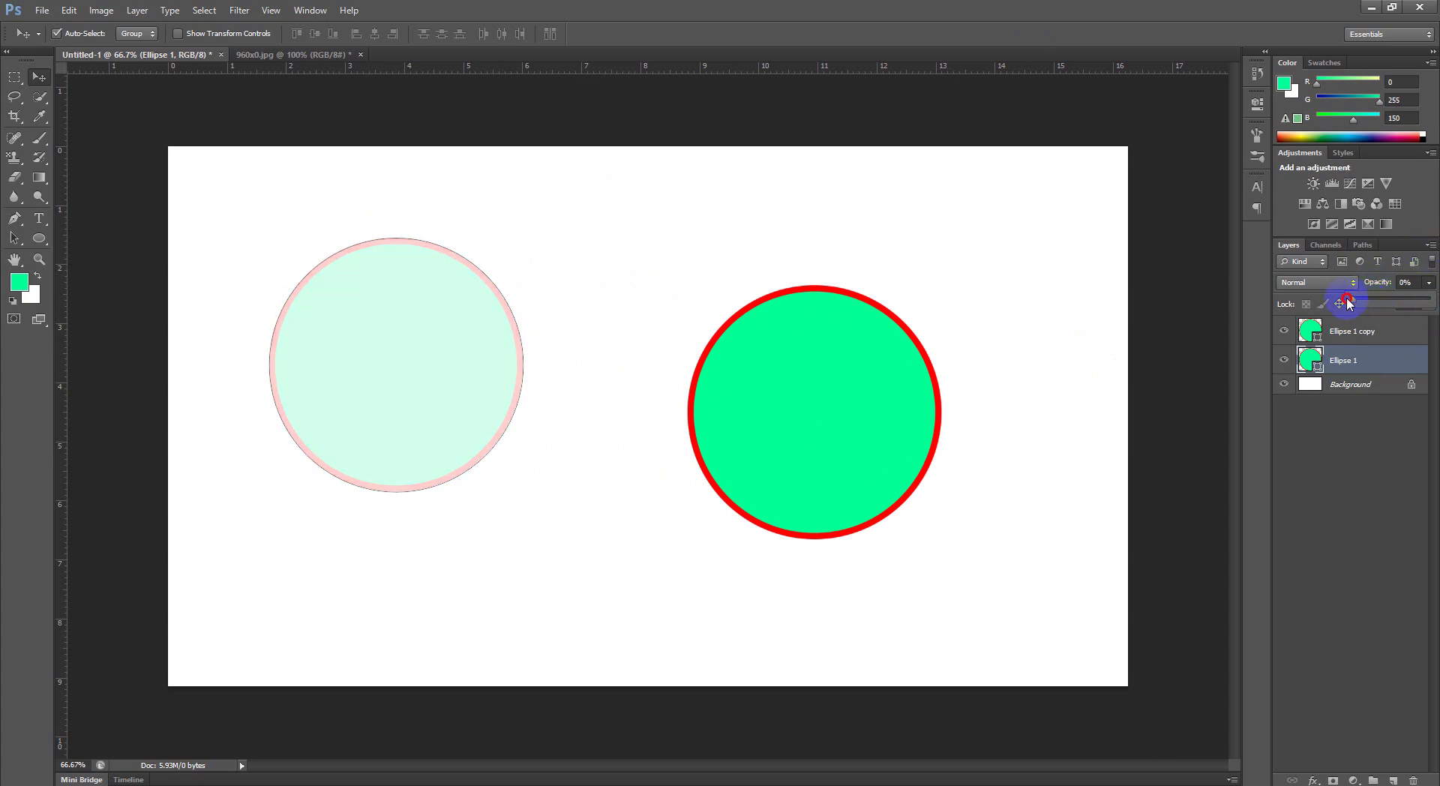
click(450, 305)
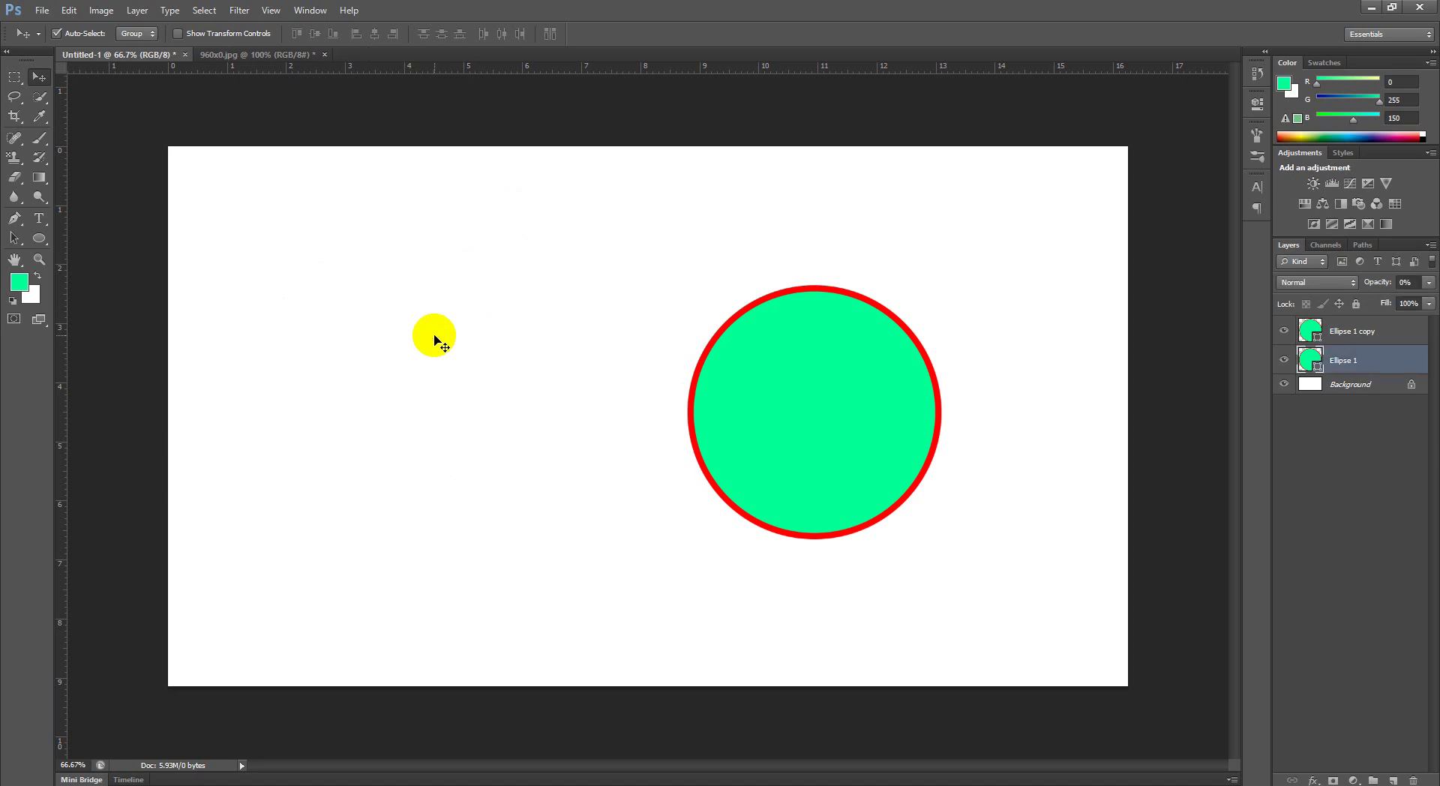
click(435, 341)
click(1399, 311)
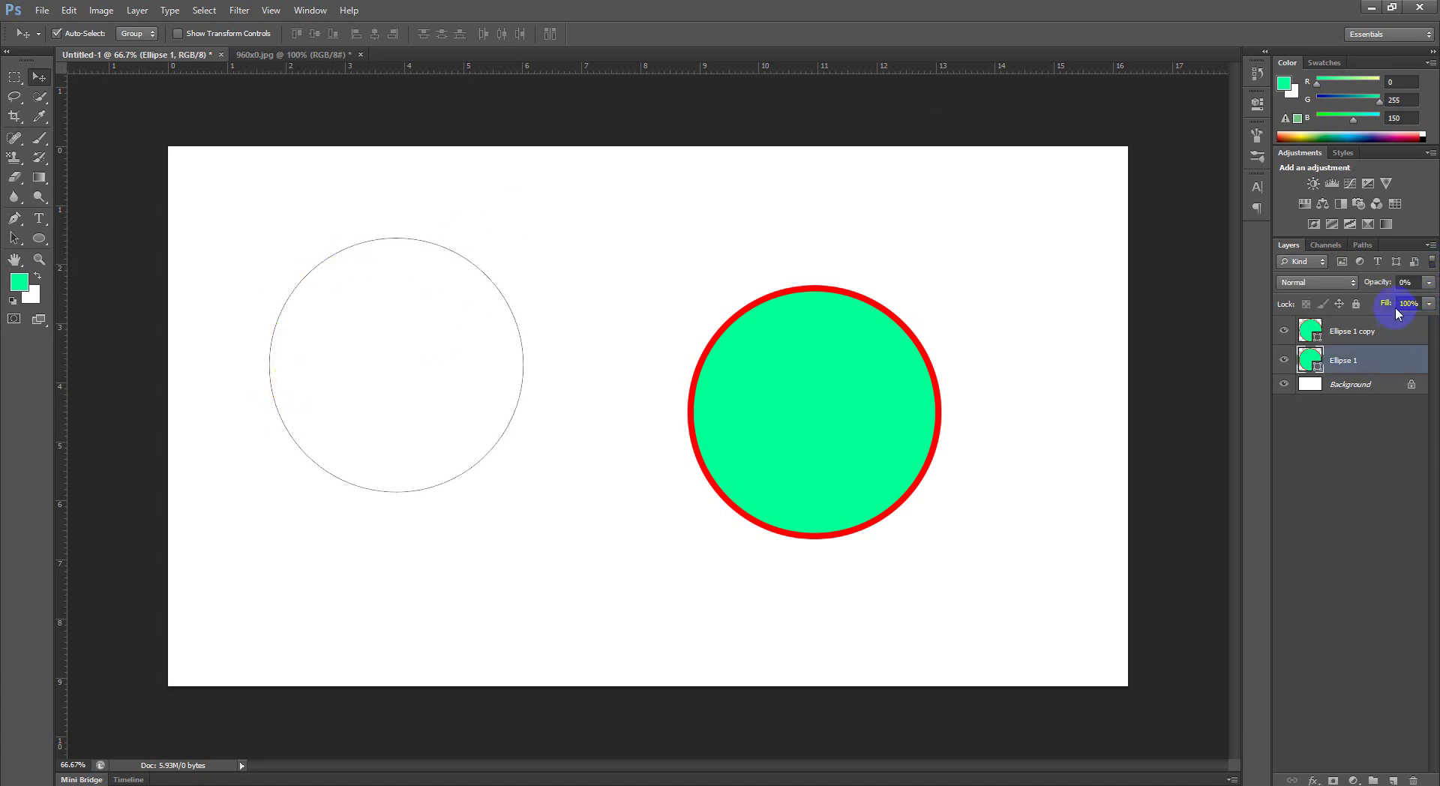
click(1428, 282)
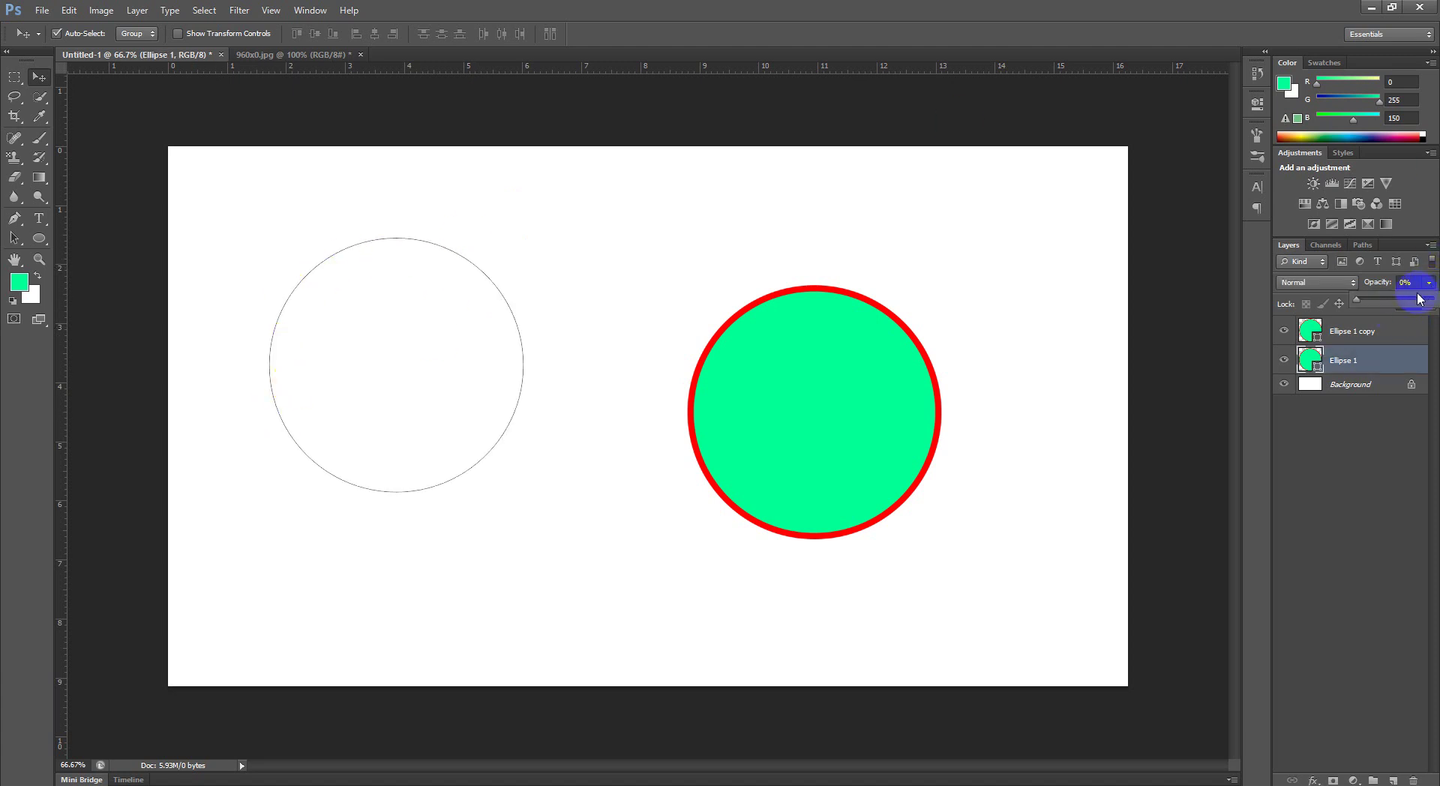
drag(1357, 297, 1373, 302)
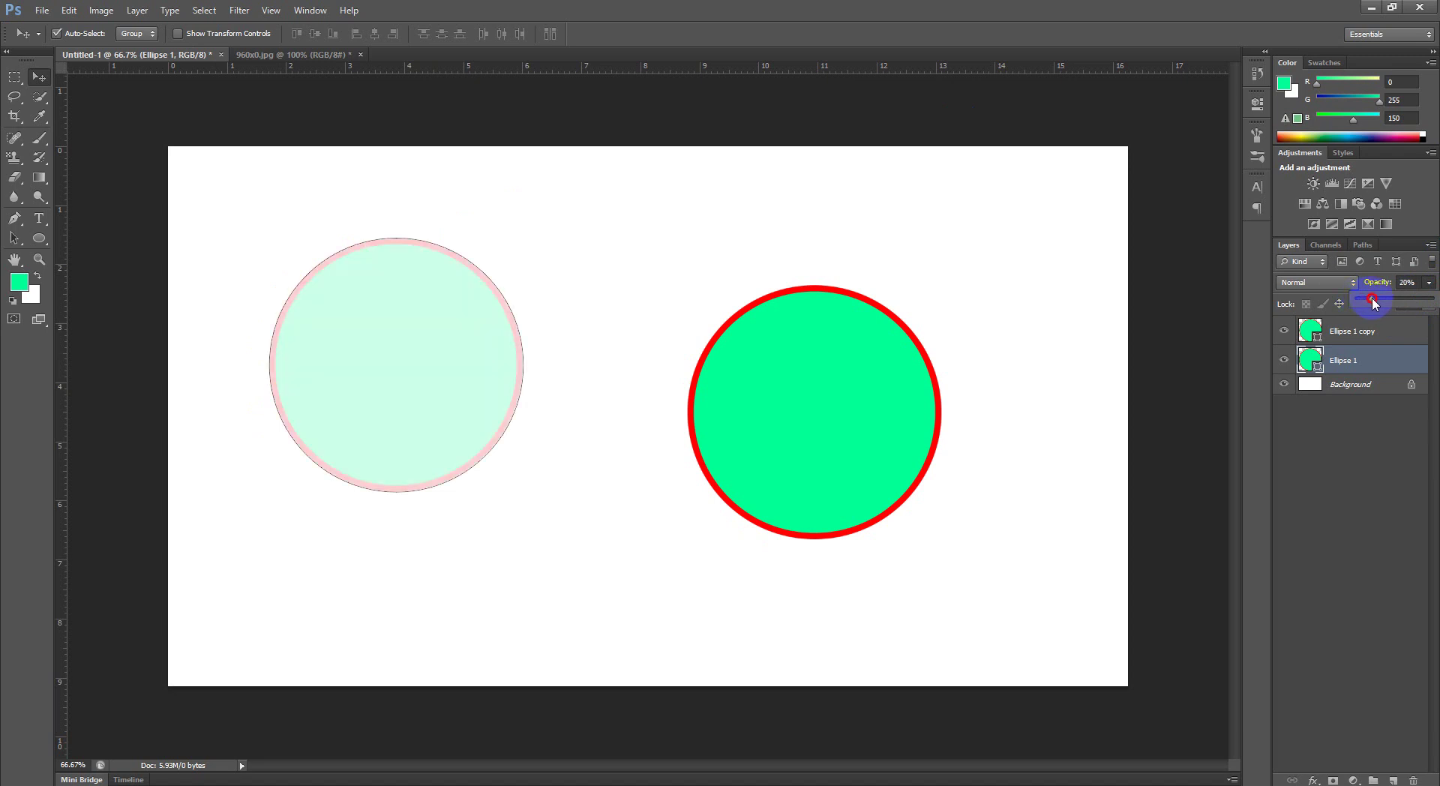
click(1067, 237)
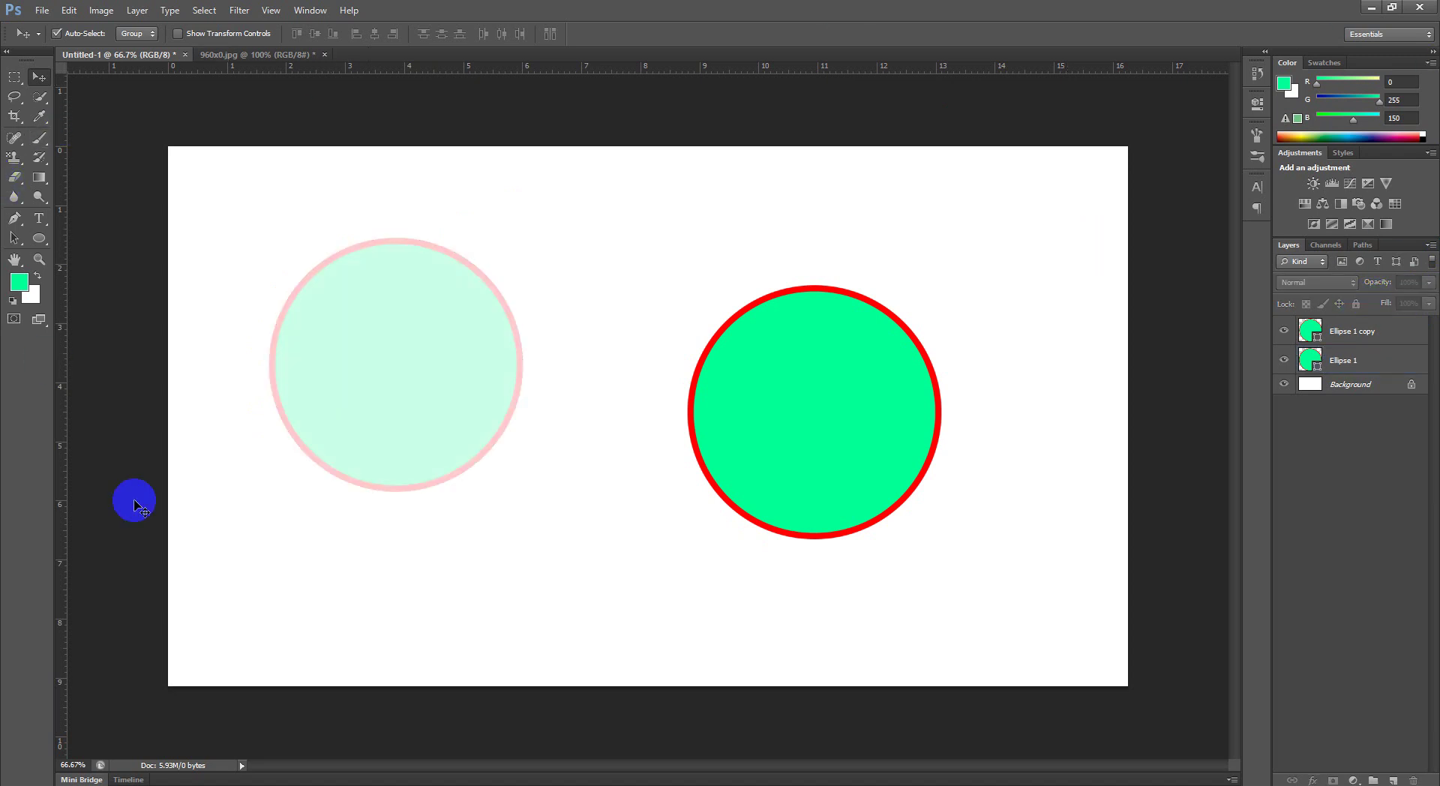
click(519, 250)
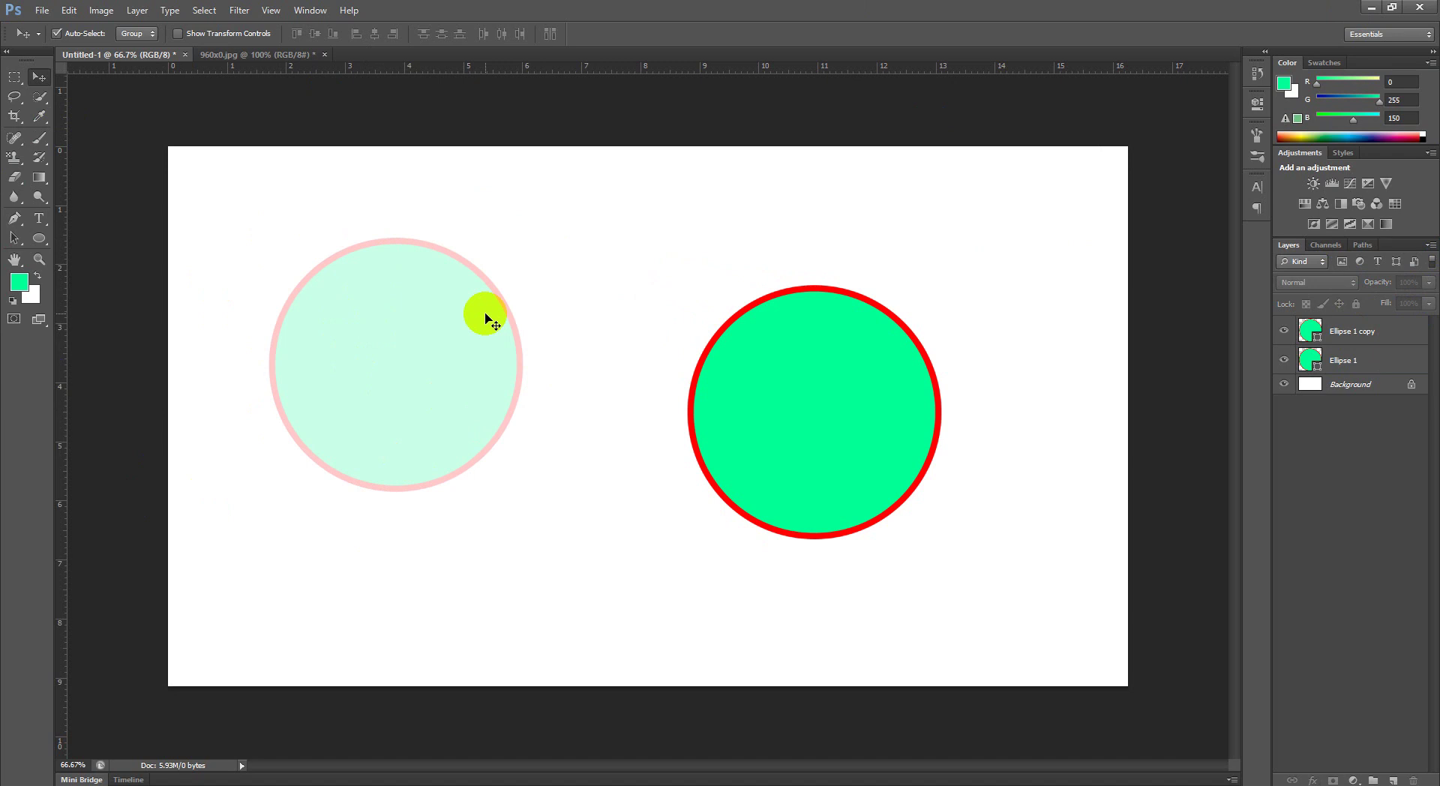
click(393, 366)
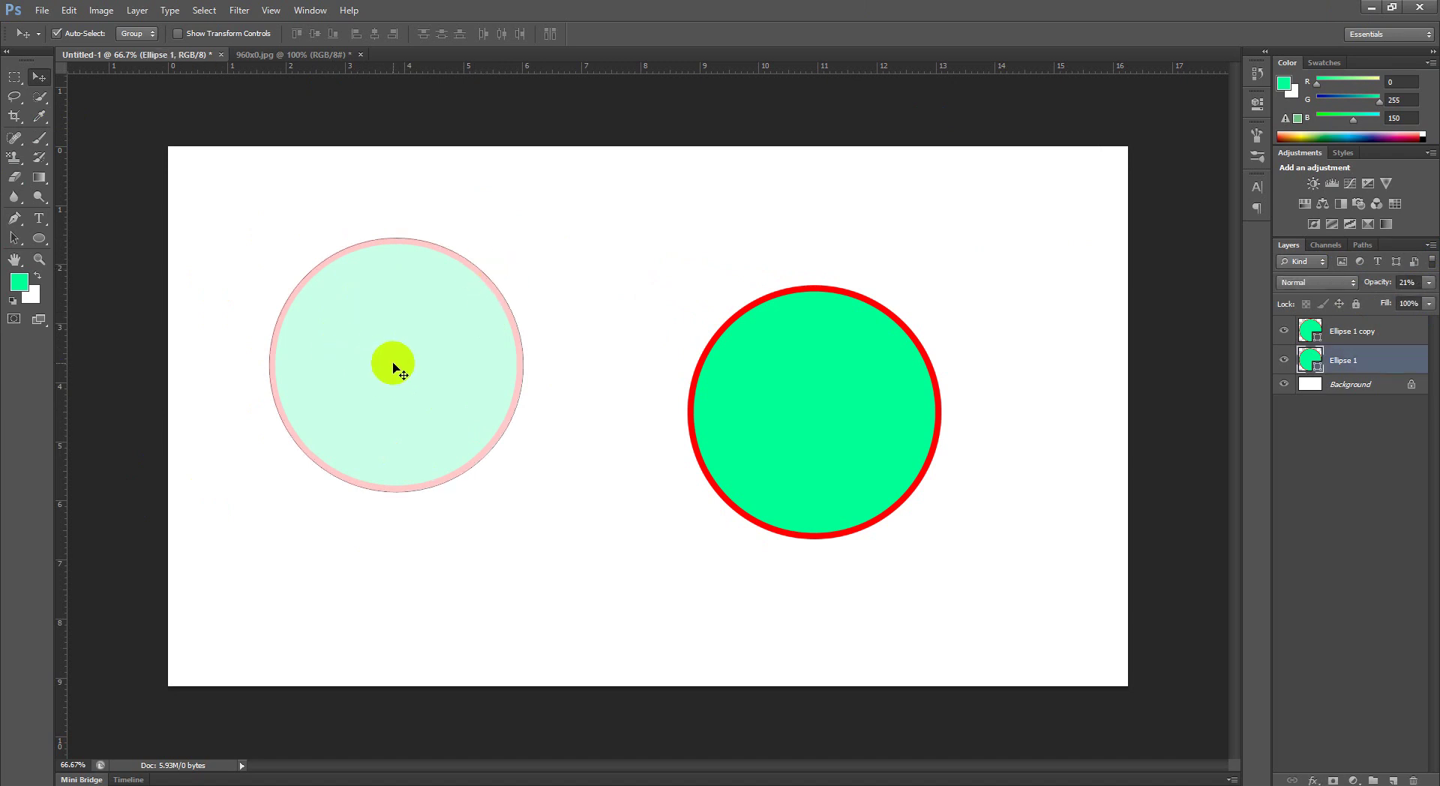
Step: Set the right circle copy's Fill to 0%, leaving only its red ring, and shift it left
click(824, 373)
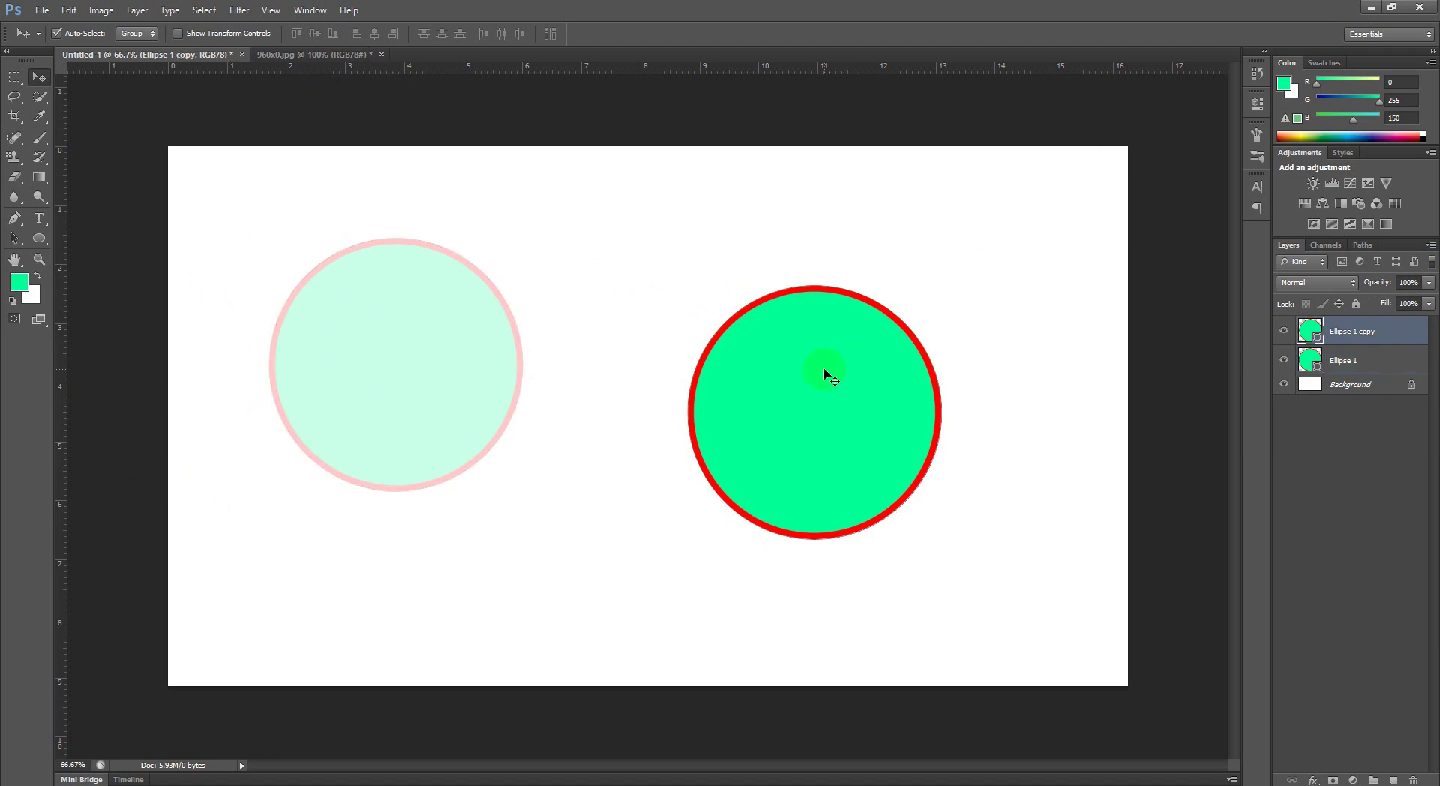
click(1429, 303)
drag(1428, 319, 1378, 319)
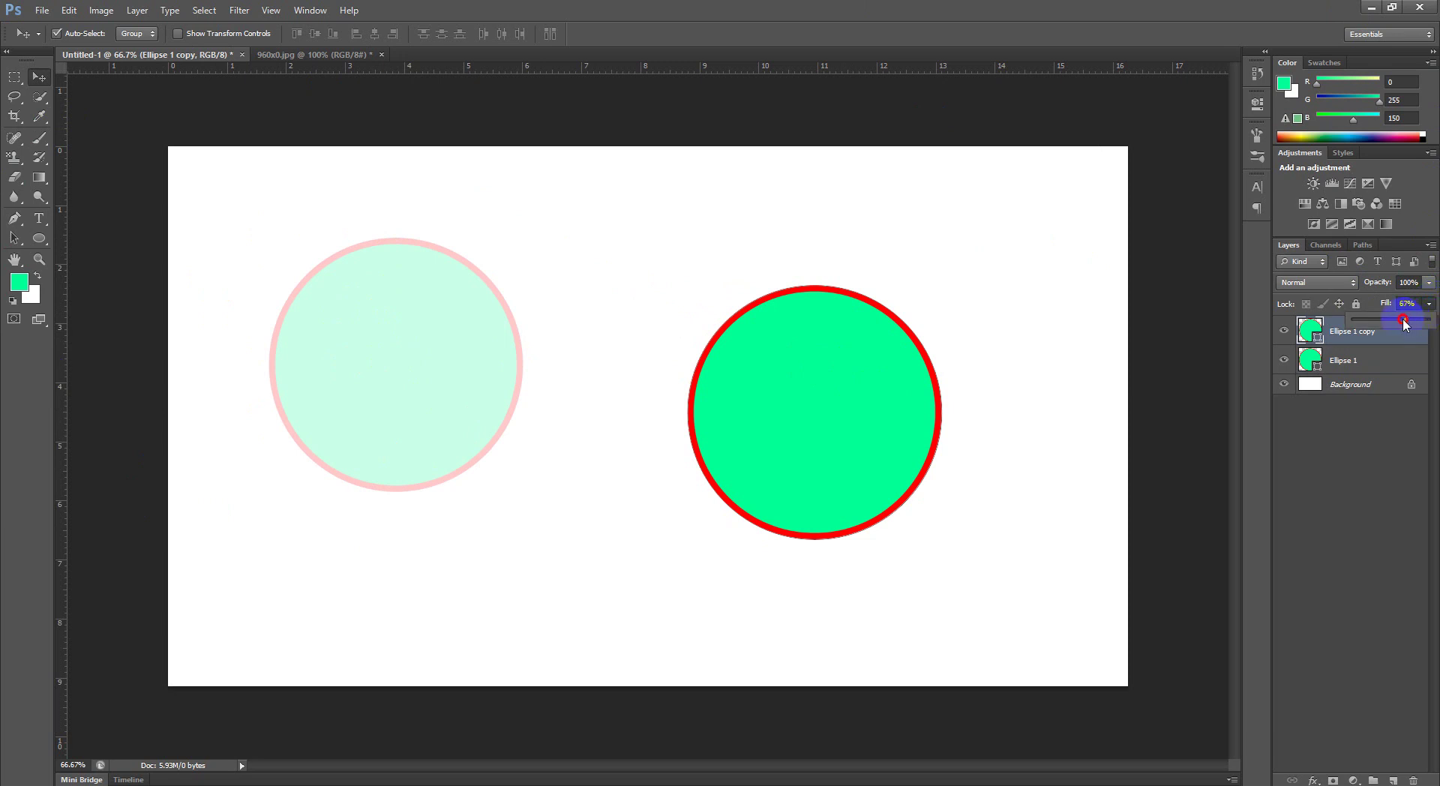
click(870, 254)
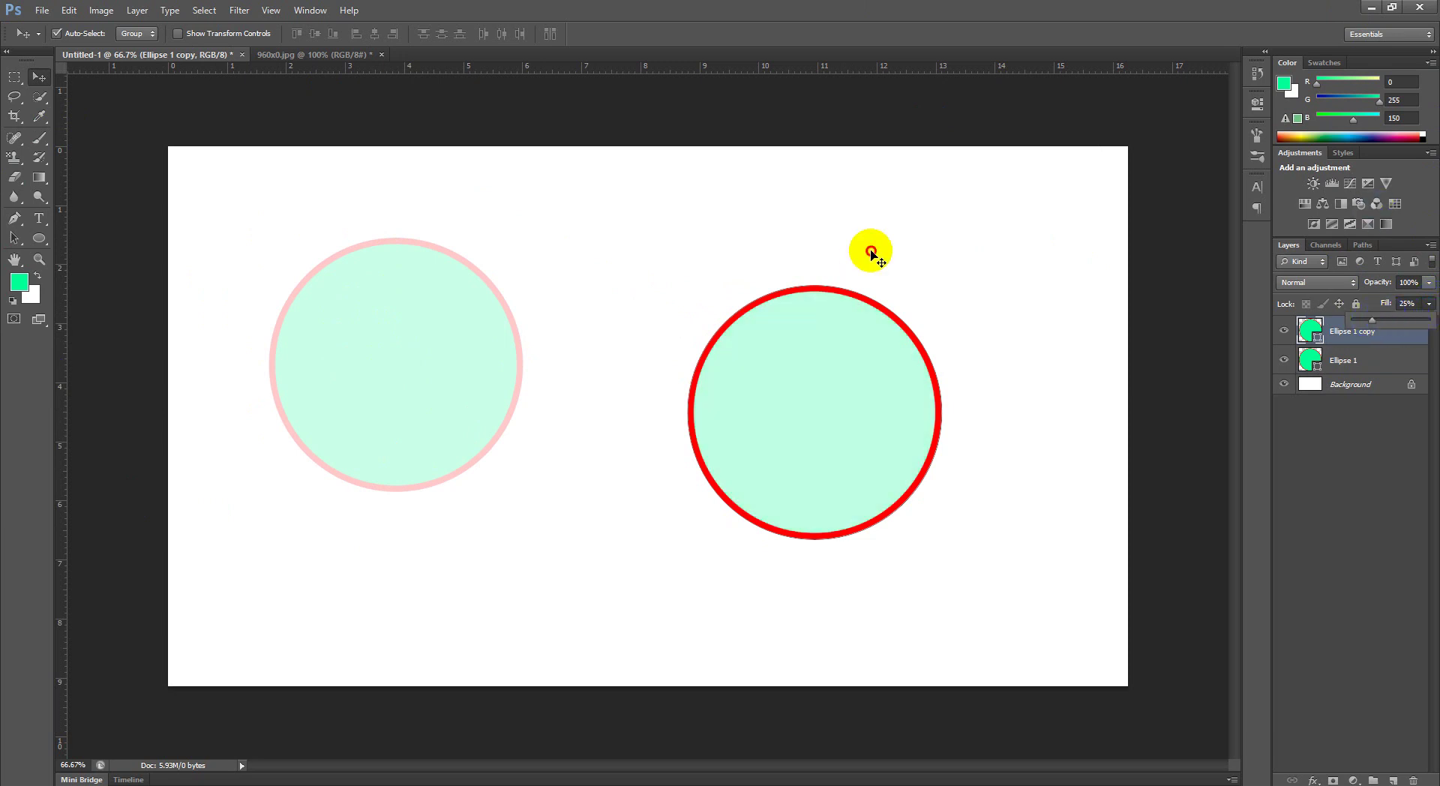
drag(835, 389, 758, 357)
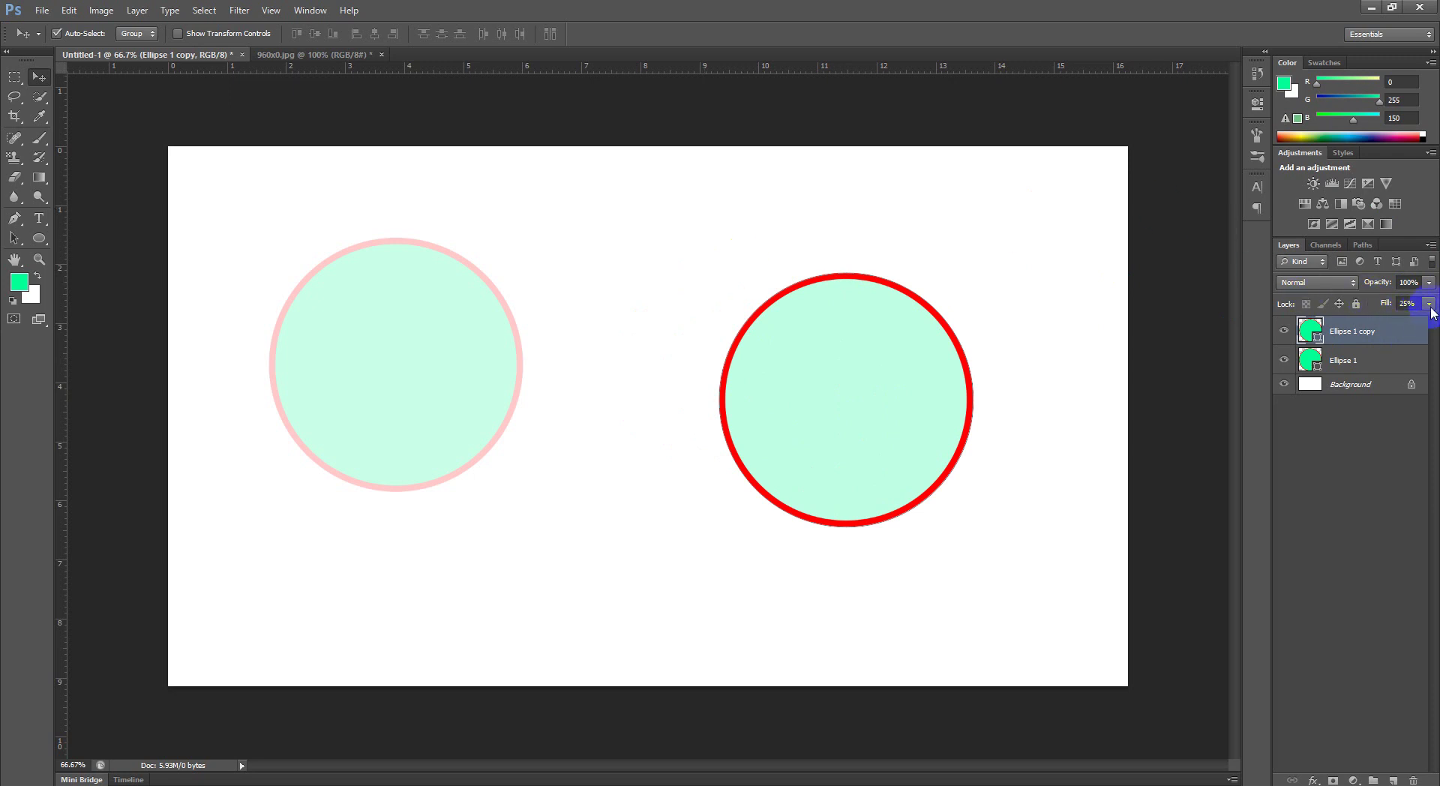
drag(1430, 310, 1008, 365)
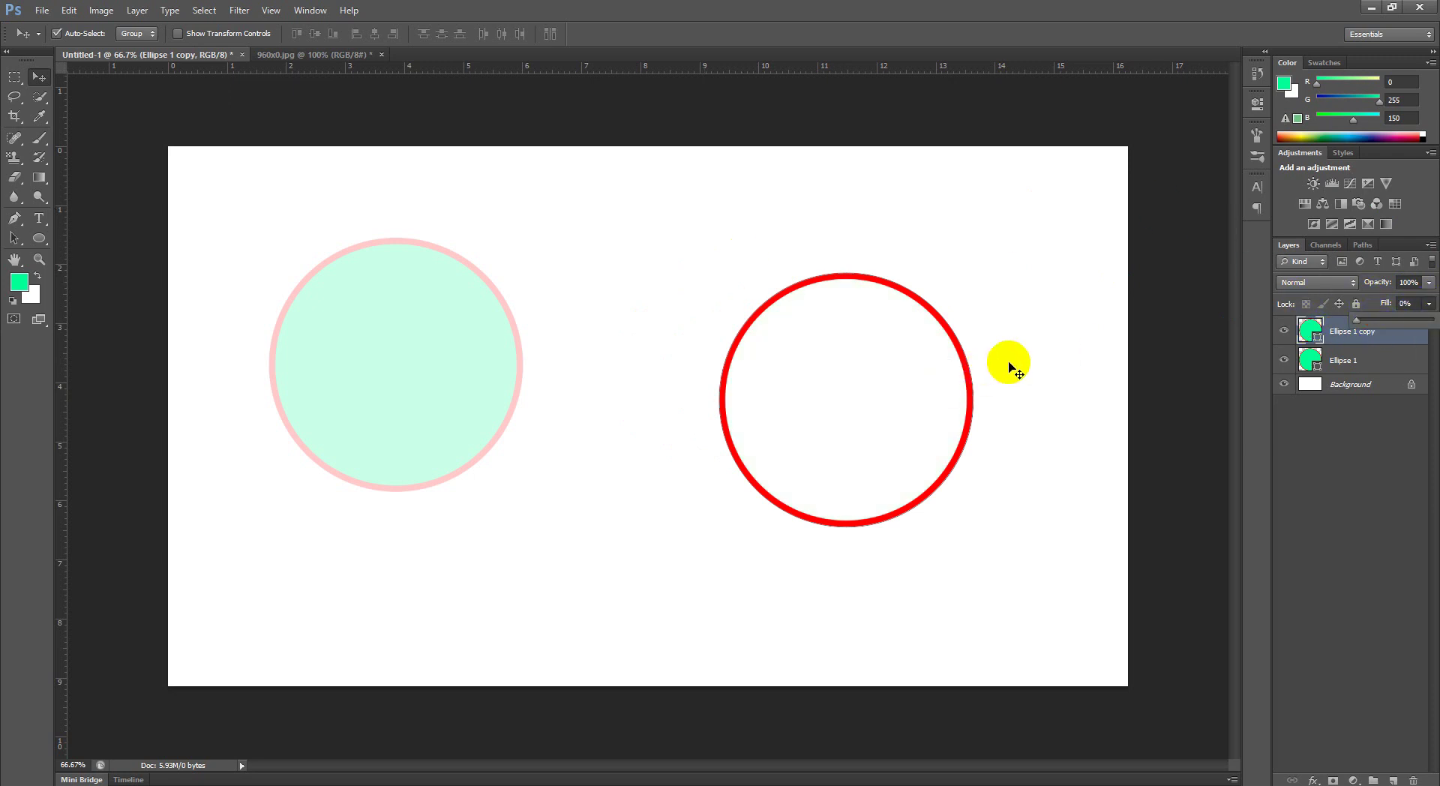
mouse_move(957, 440)
mouse_down()
mouse_move(788, 360)
mouse_move(973, 433)
mouse_move(842, 392)
mouse_move(771, 312)
mouse_move(765, 400)
mouse_move(810, 263)
mouse_move(779, 395)
mouse_up()
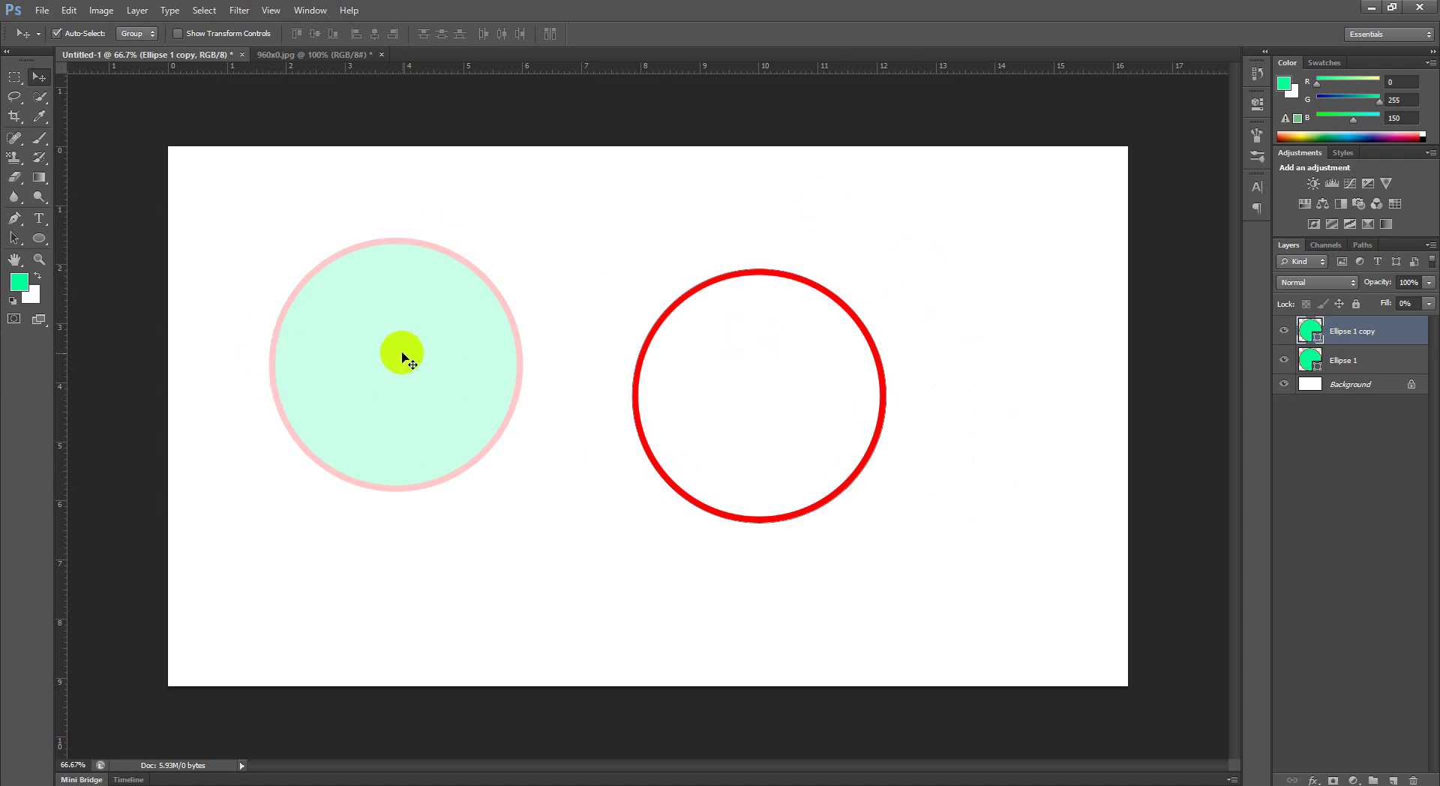
Step: Drag Ellipse 1's Opacity down to 0% so the left circle disappears completely
click(402, 351)
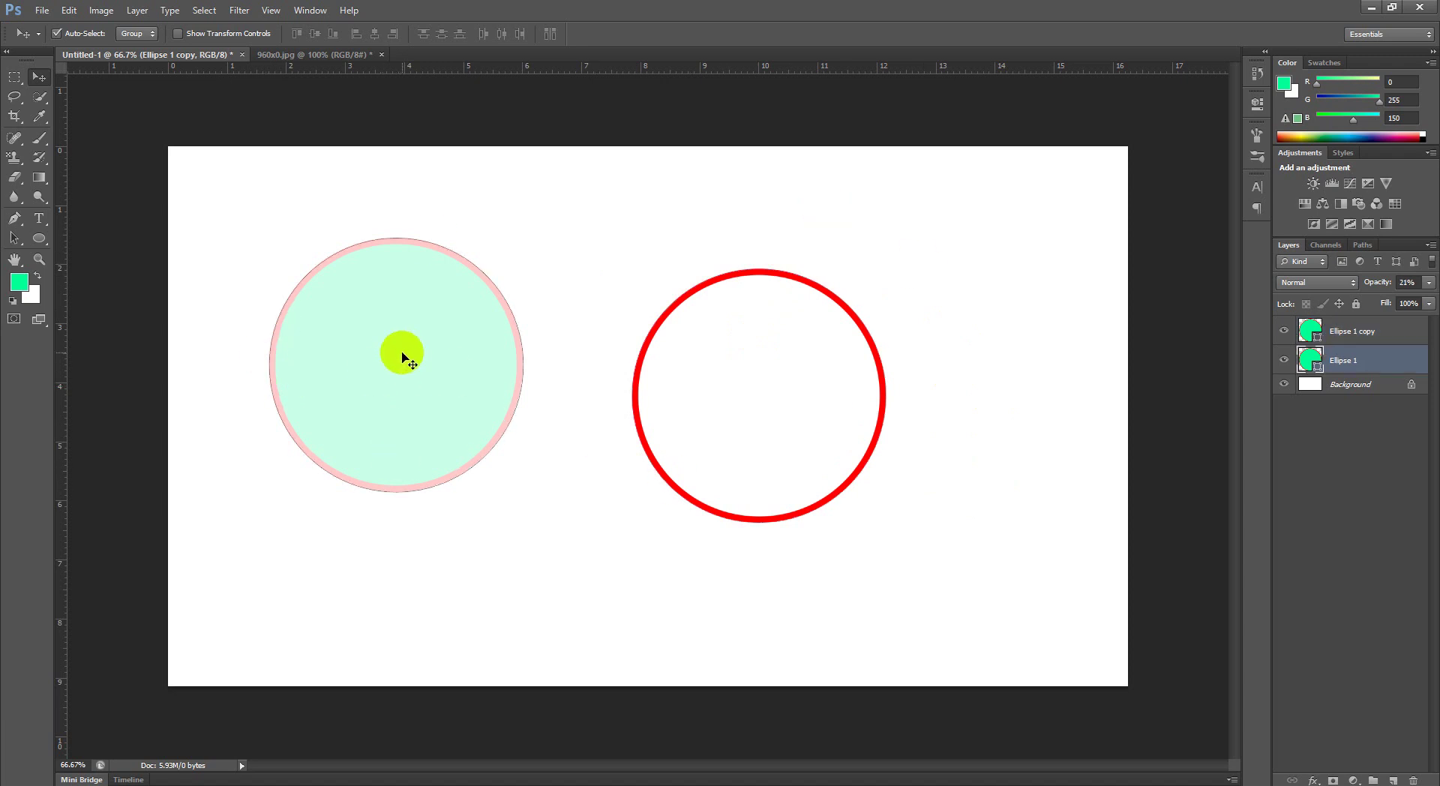
click(1431, 285)
drag(1384, 295, 1331, 302)
click(675, 216)
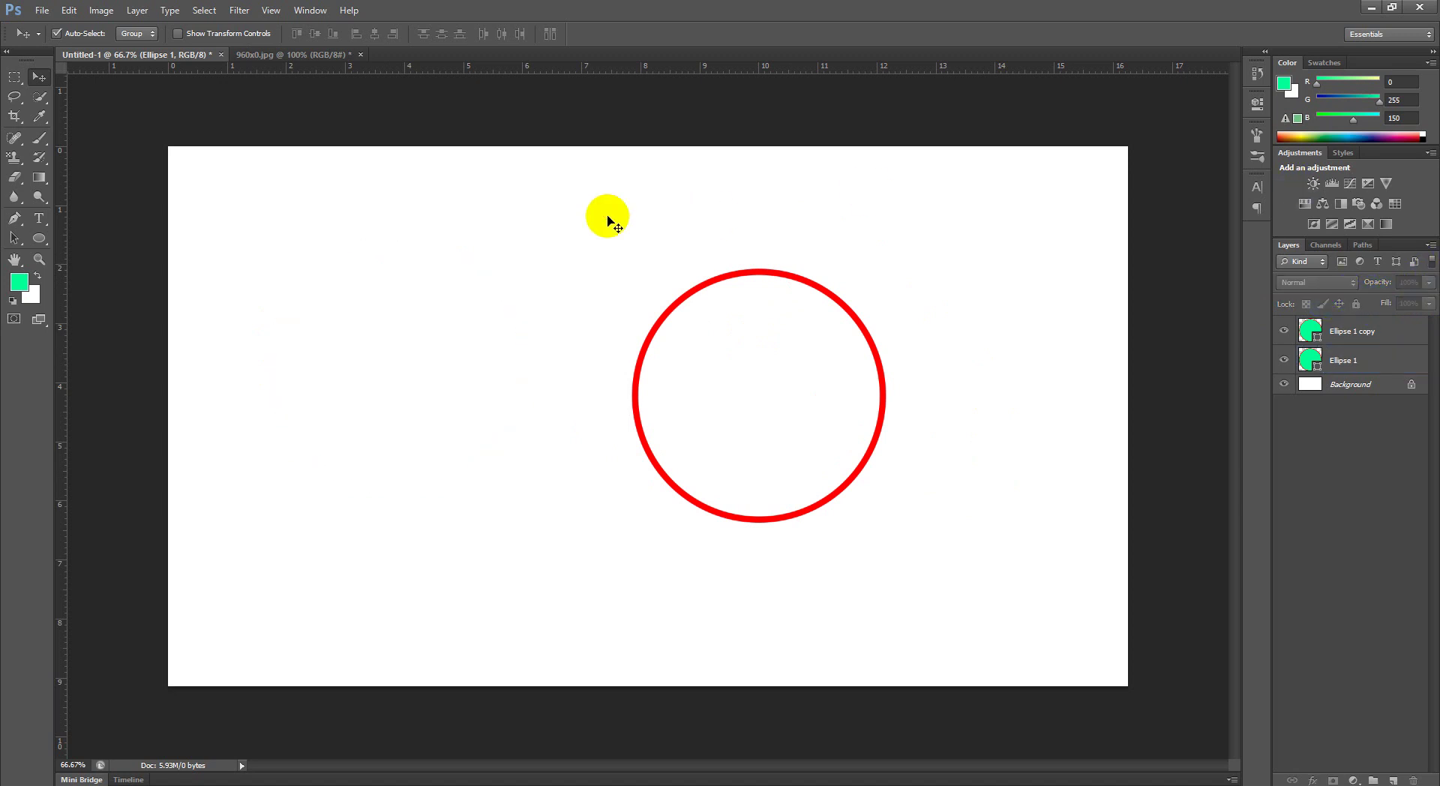
click(369, 339)
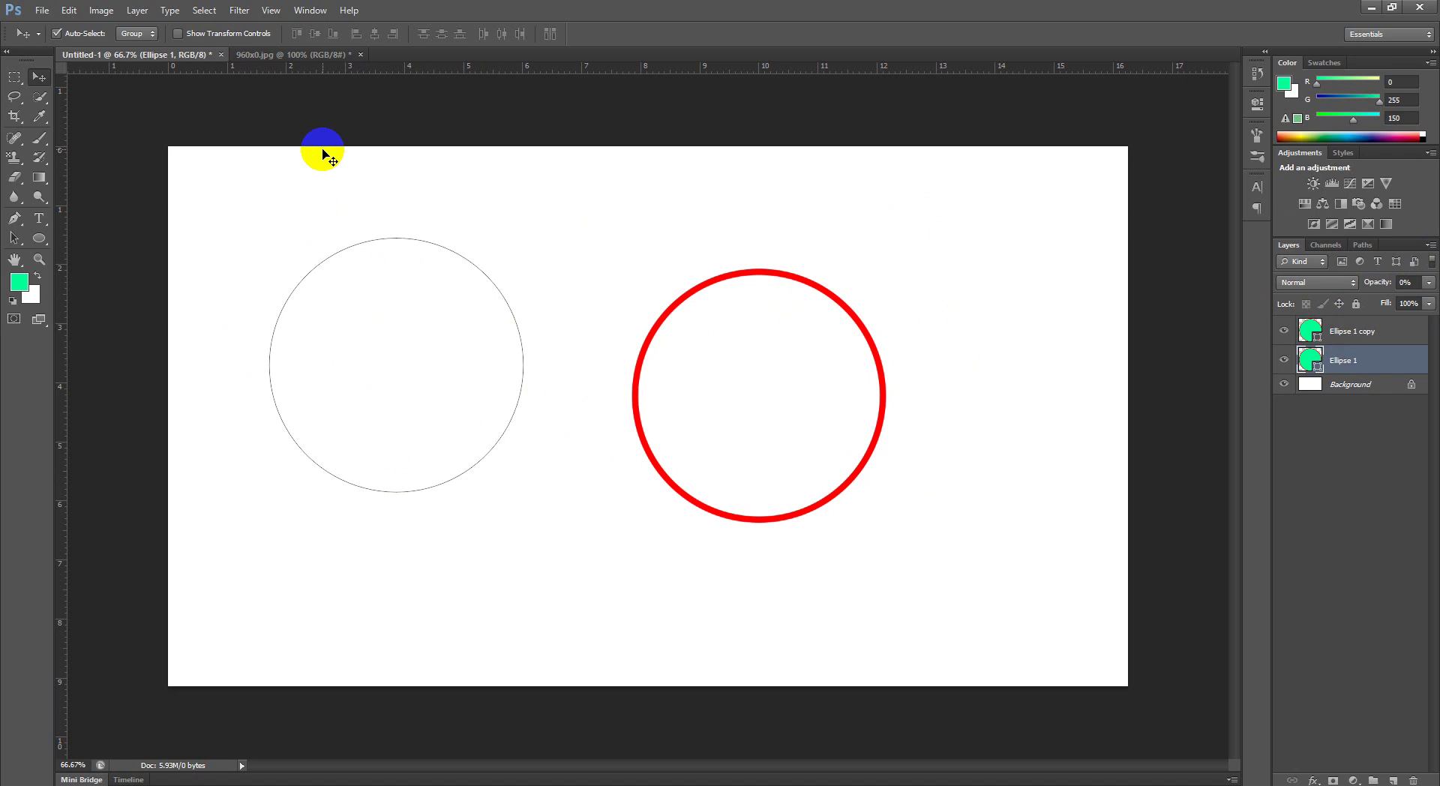
Step: Drag the red ring copy toward the middle of the canvas
mouse_move(842, 290)
mouse_down()
mouse_move(862, 312)
mouse_move(792, 317)
mouse_up()
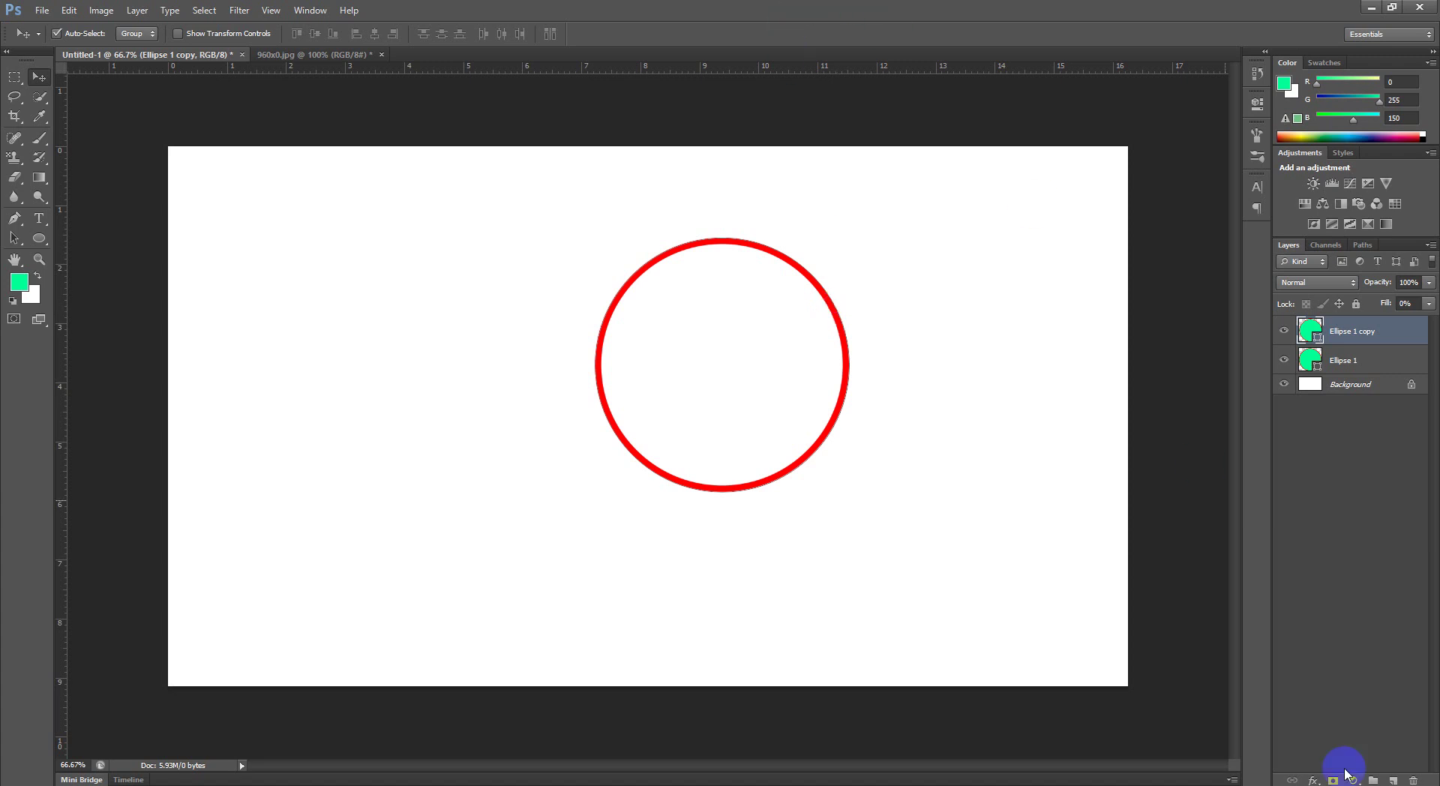
click(1259, 785)
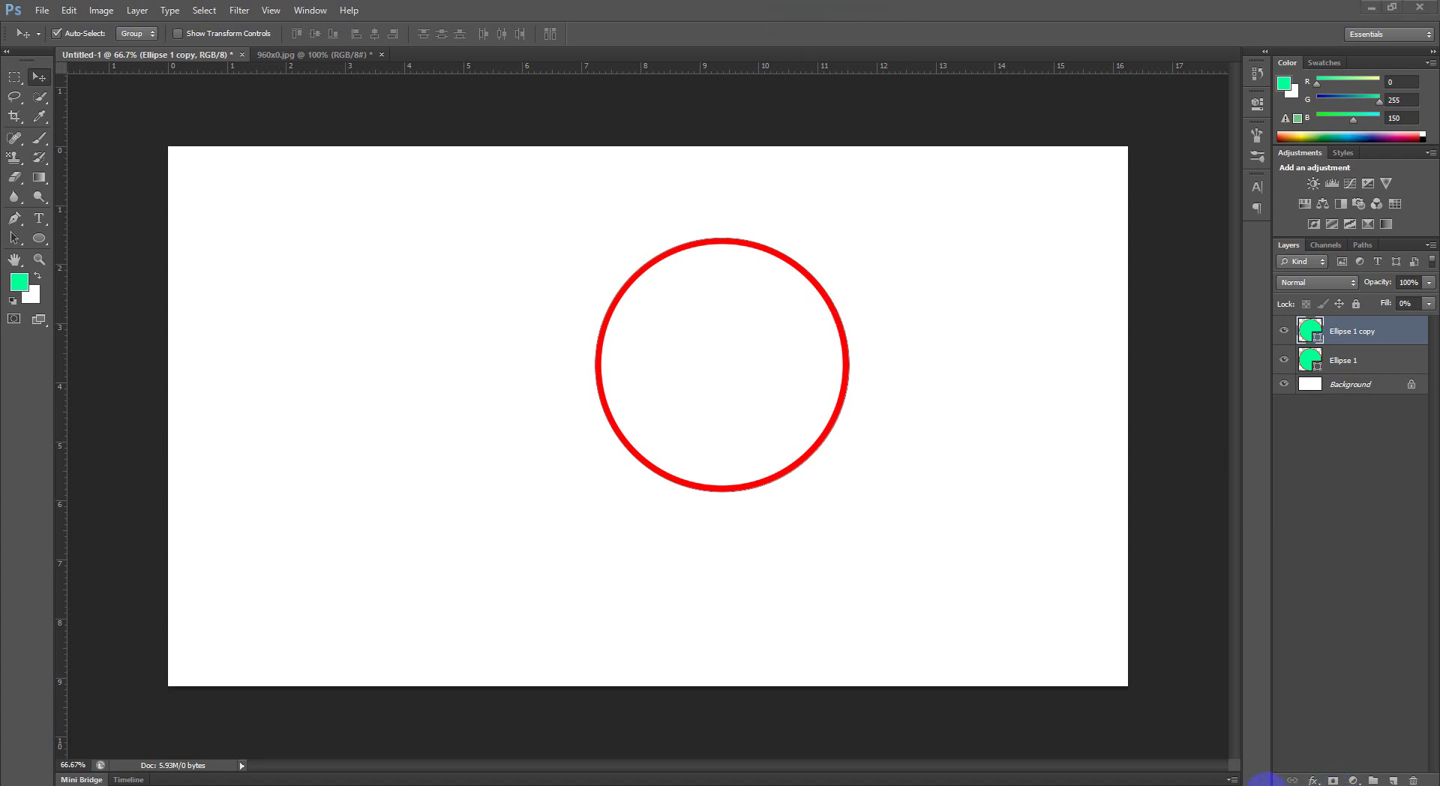